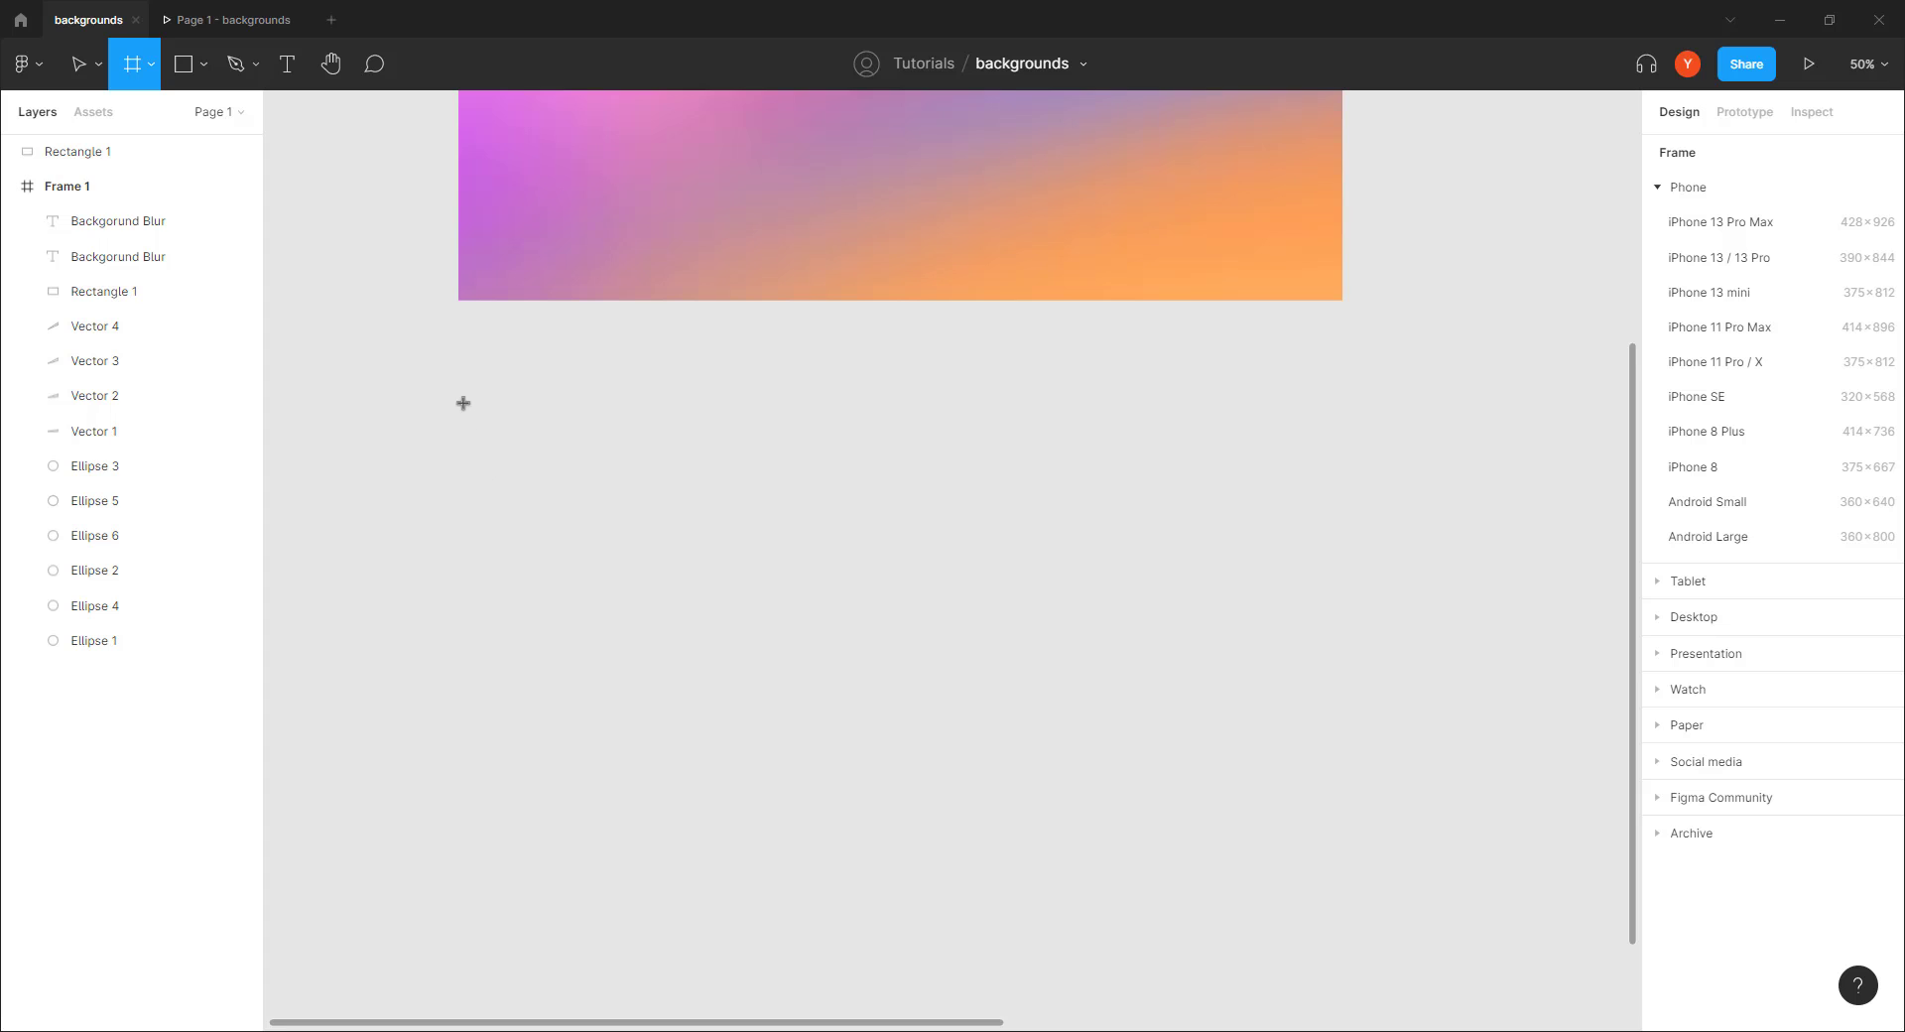
Draw a new frame below the gradient artwork and set its size to 1920 × 1080
{"action": "left_click_drag", "start_coordinate": [459, 402], "coordinate": [1344, 826]}
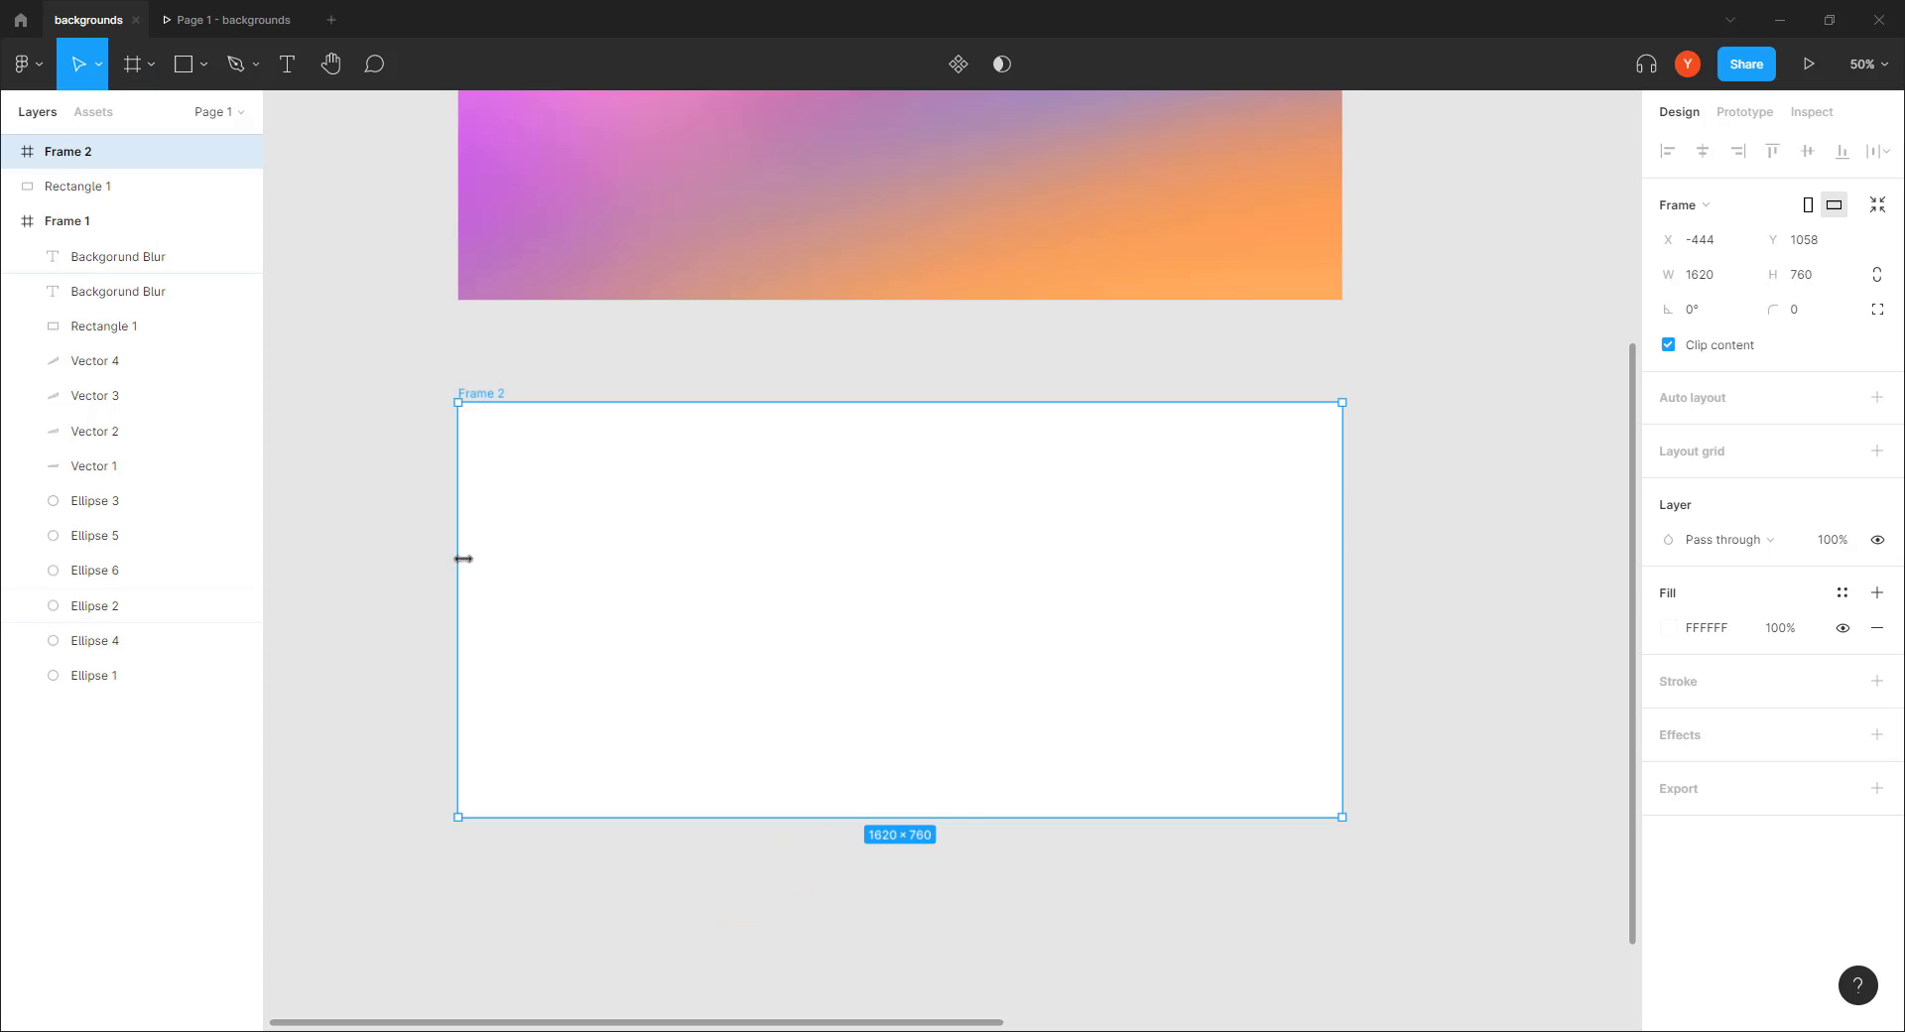
{"action": "mouse_move", "coordinate": [459, 558]}
{"action": "left_mouse_down"}
{"action": "mouse_move", "coordinate": [487, 558]}
{"action": "mouse_move", "coordinate": [461, 559]}
{"action": "left_mouse_up"}
{"action": "left_click", "coordinate": [1726, 283]}
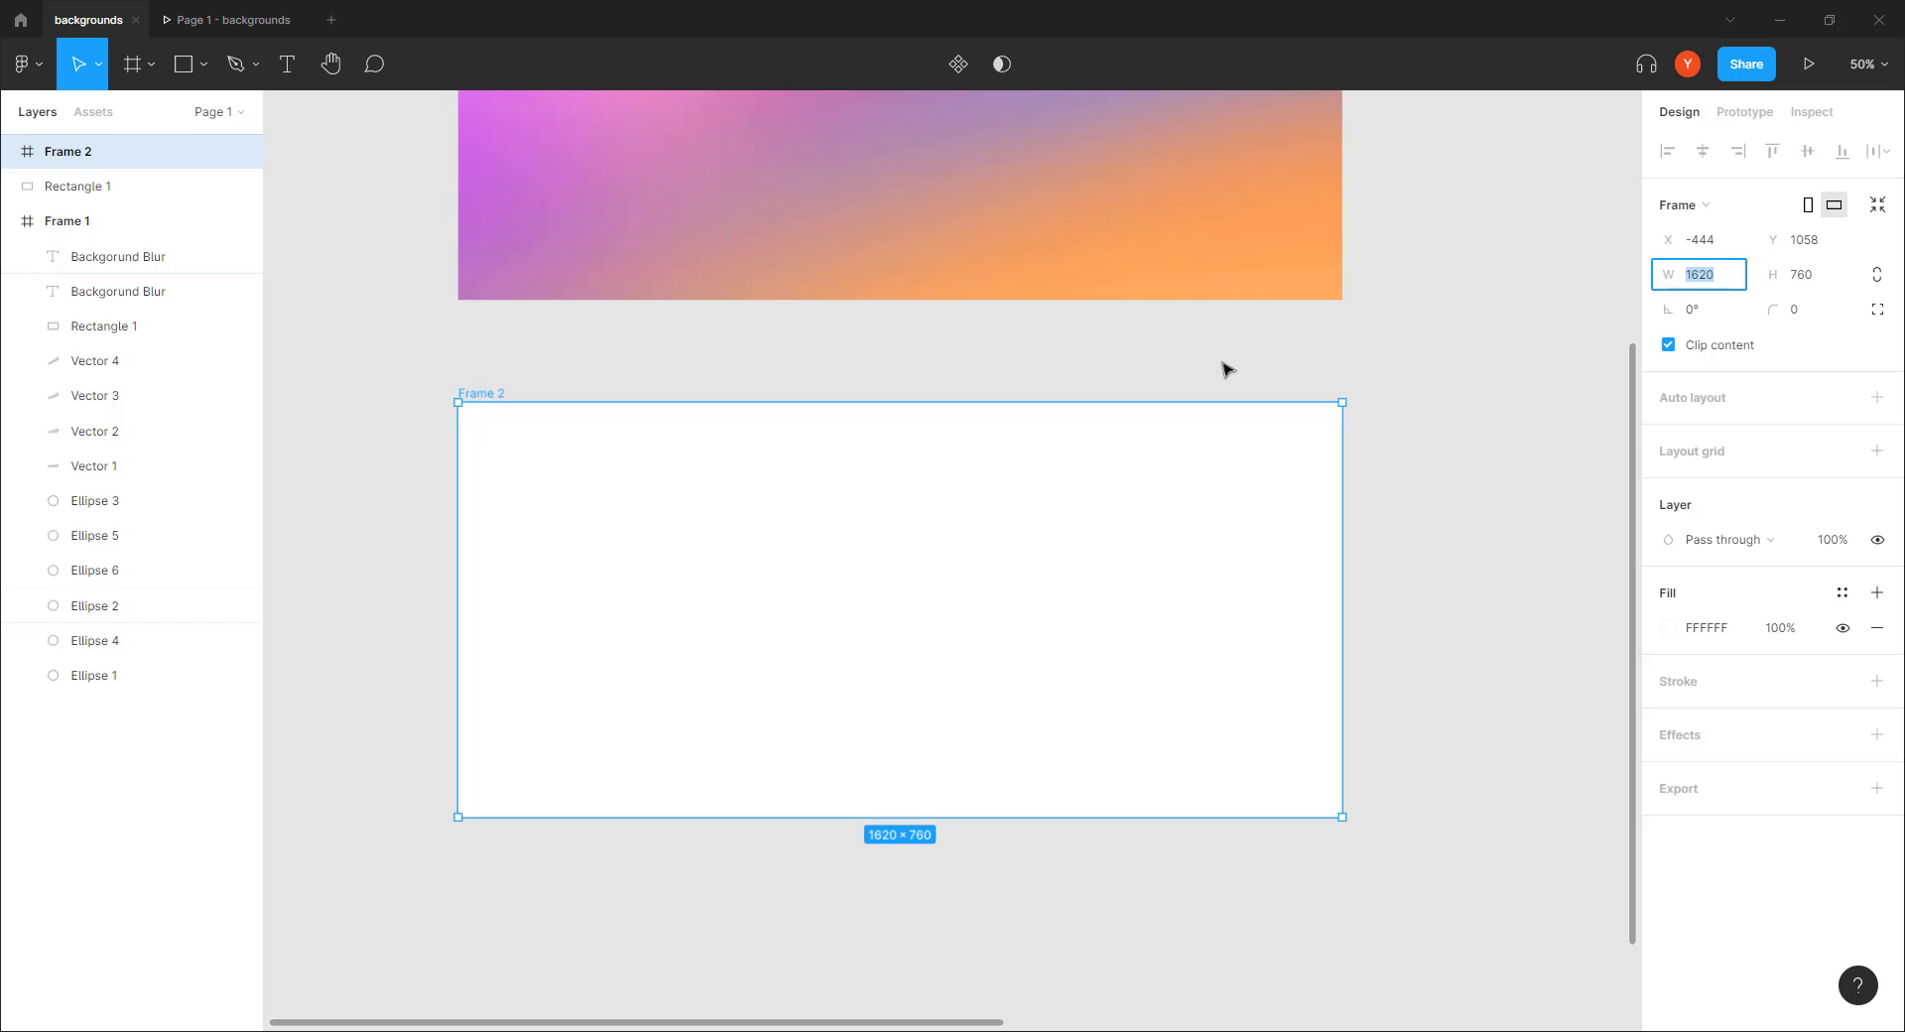
{"action": "type", "text": "1920"}
{"action": "key", "text": "Return"}
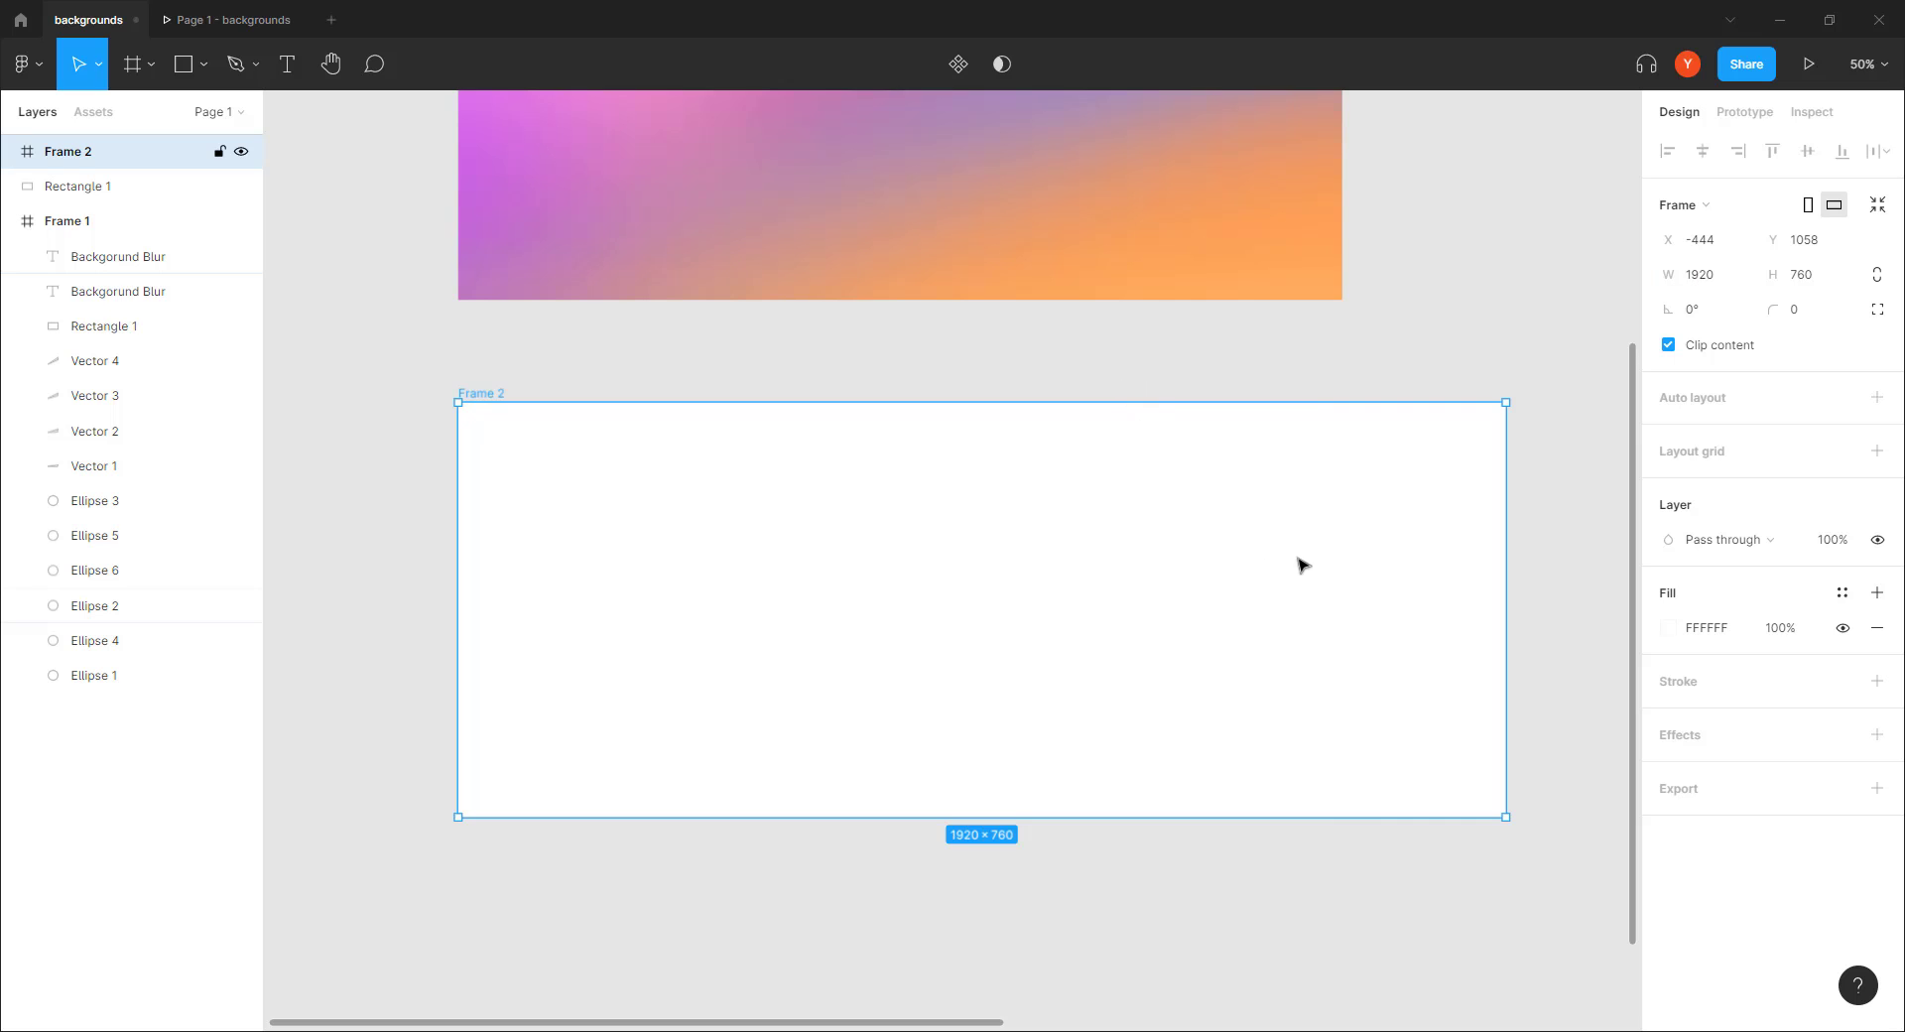
{"action": "left_click", "coordinate": [1806, 284]}
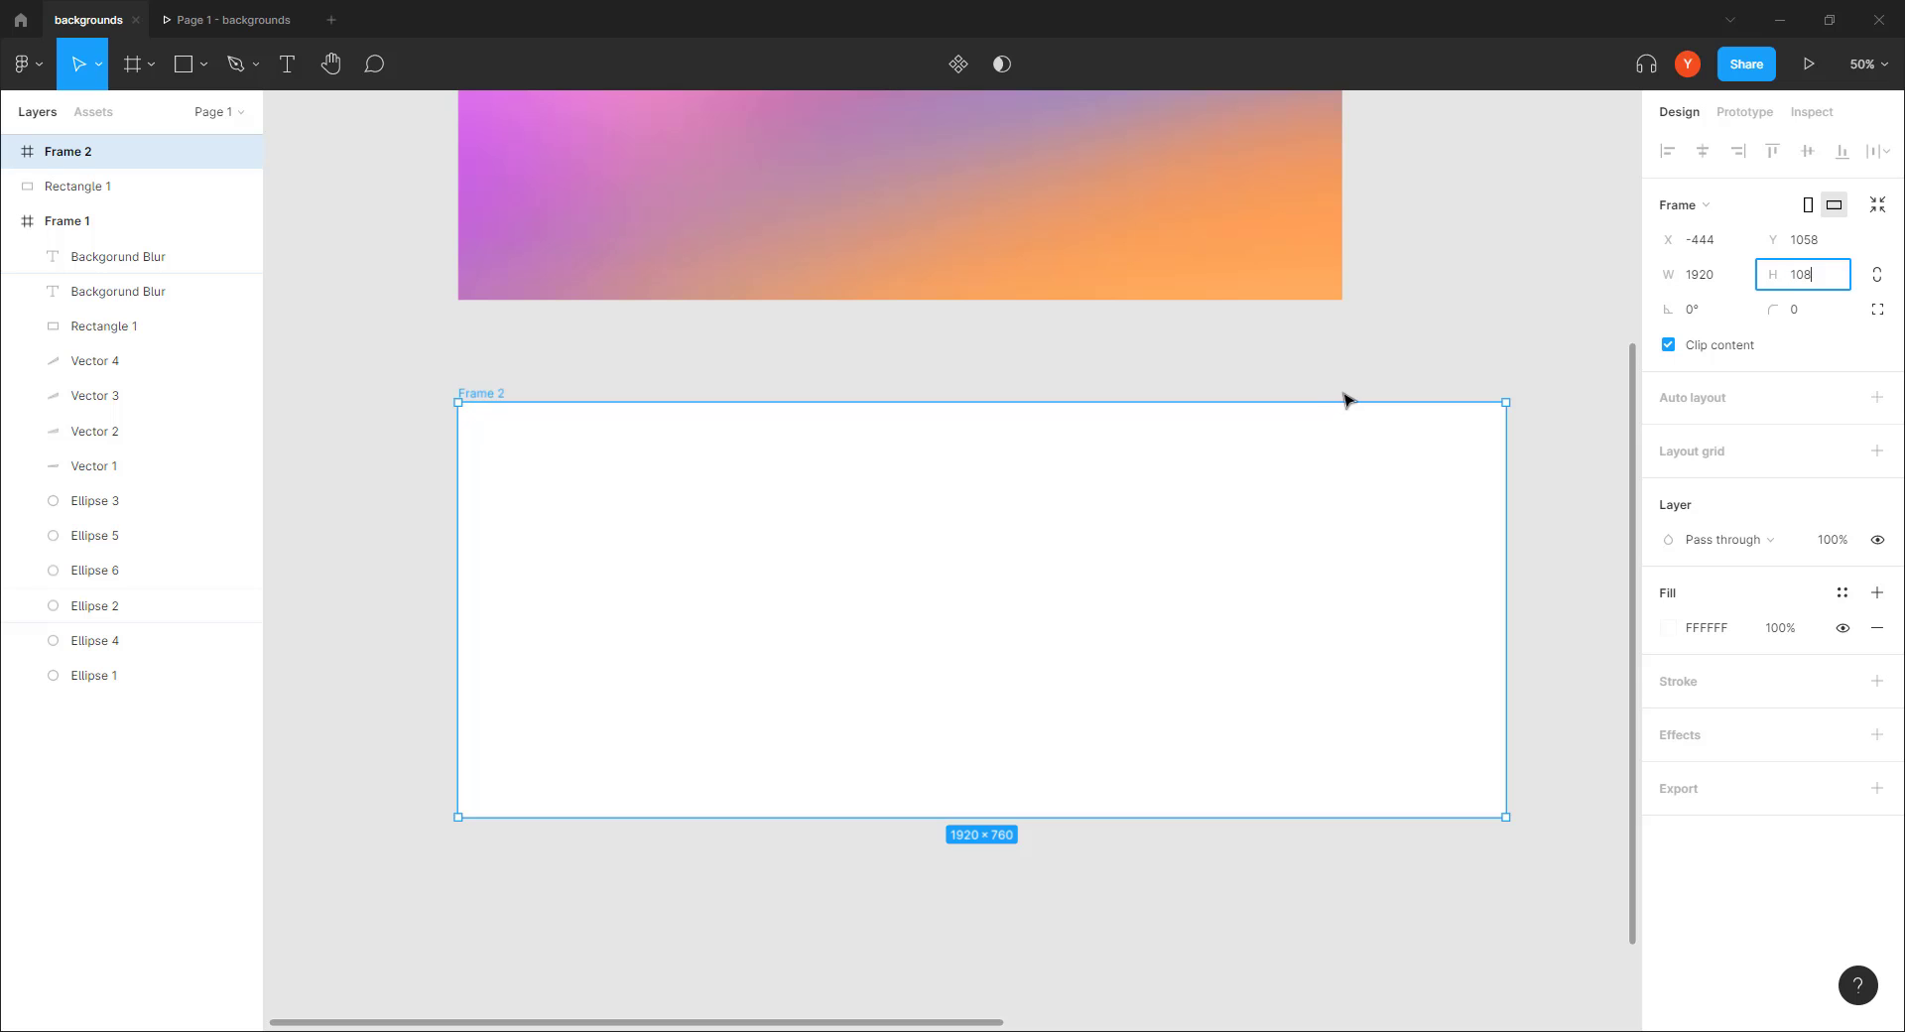
{"action": "key", "text": "Return"}
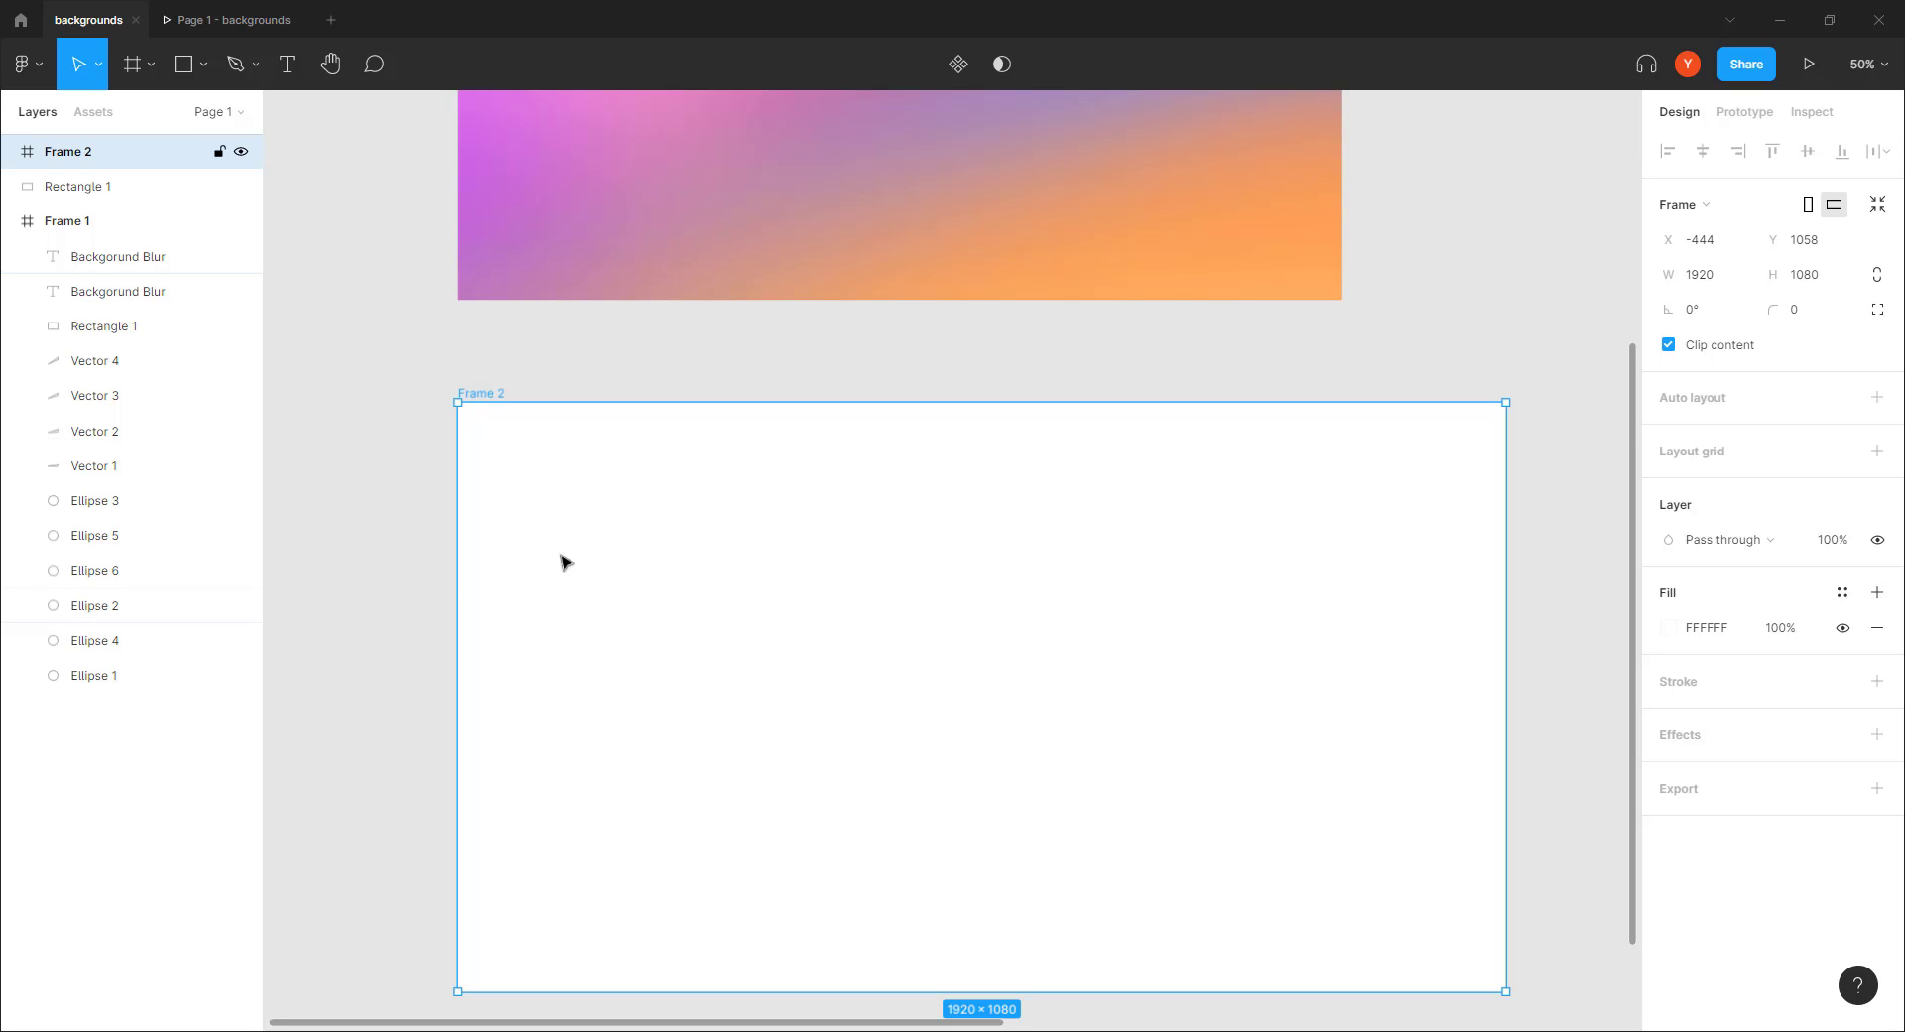
{"action": "scroll", "coordinate": [364, 551], "scroll_direction": "down", "scroll_amount": 3}
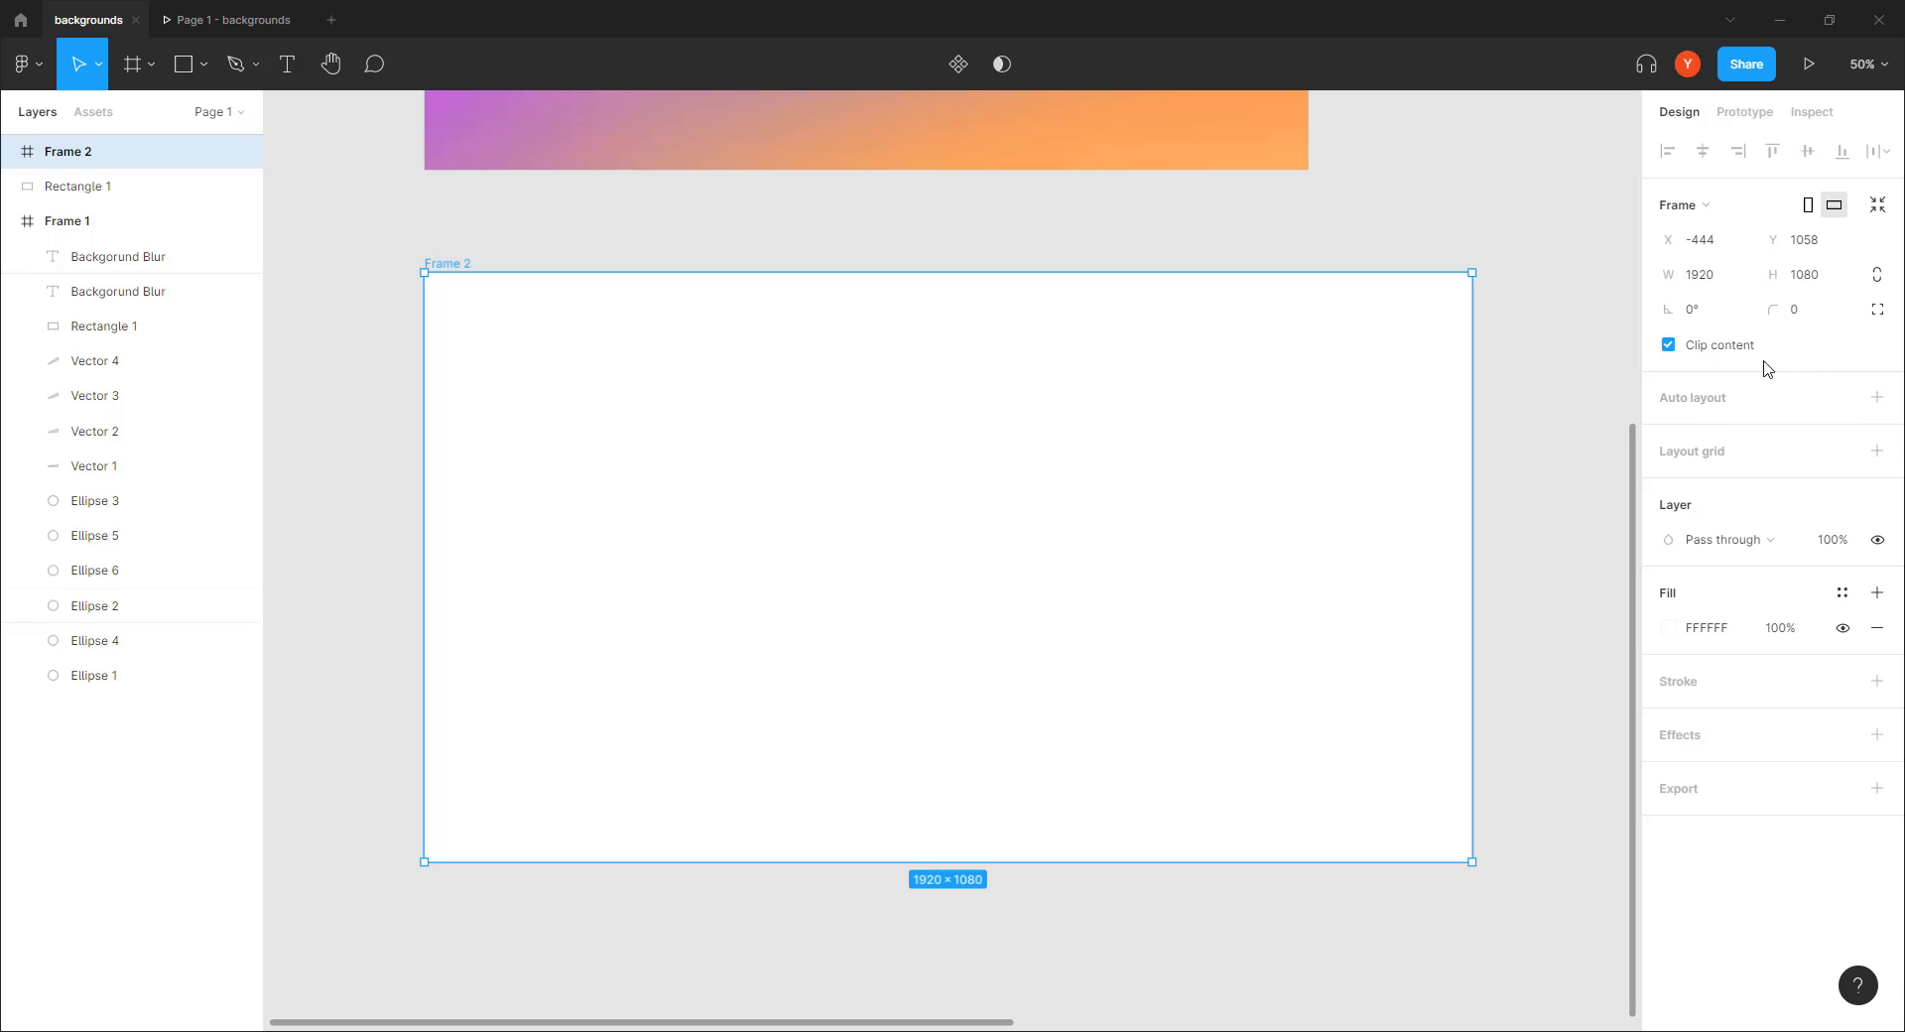
Select Frame 2 and collapse the layer list of Frame 1
{"action": "left_click", "coordinate": [1562, 415]}
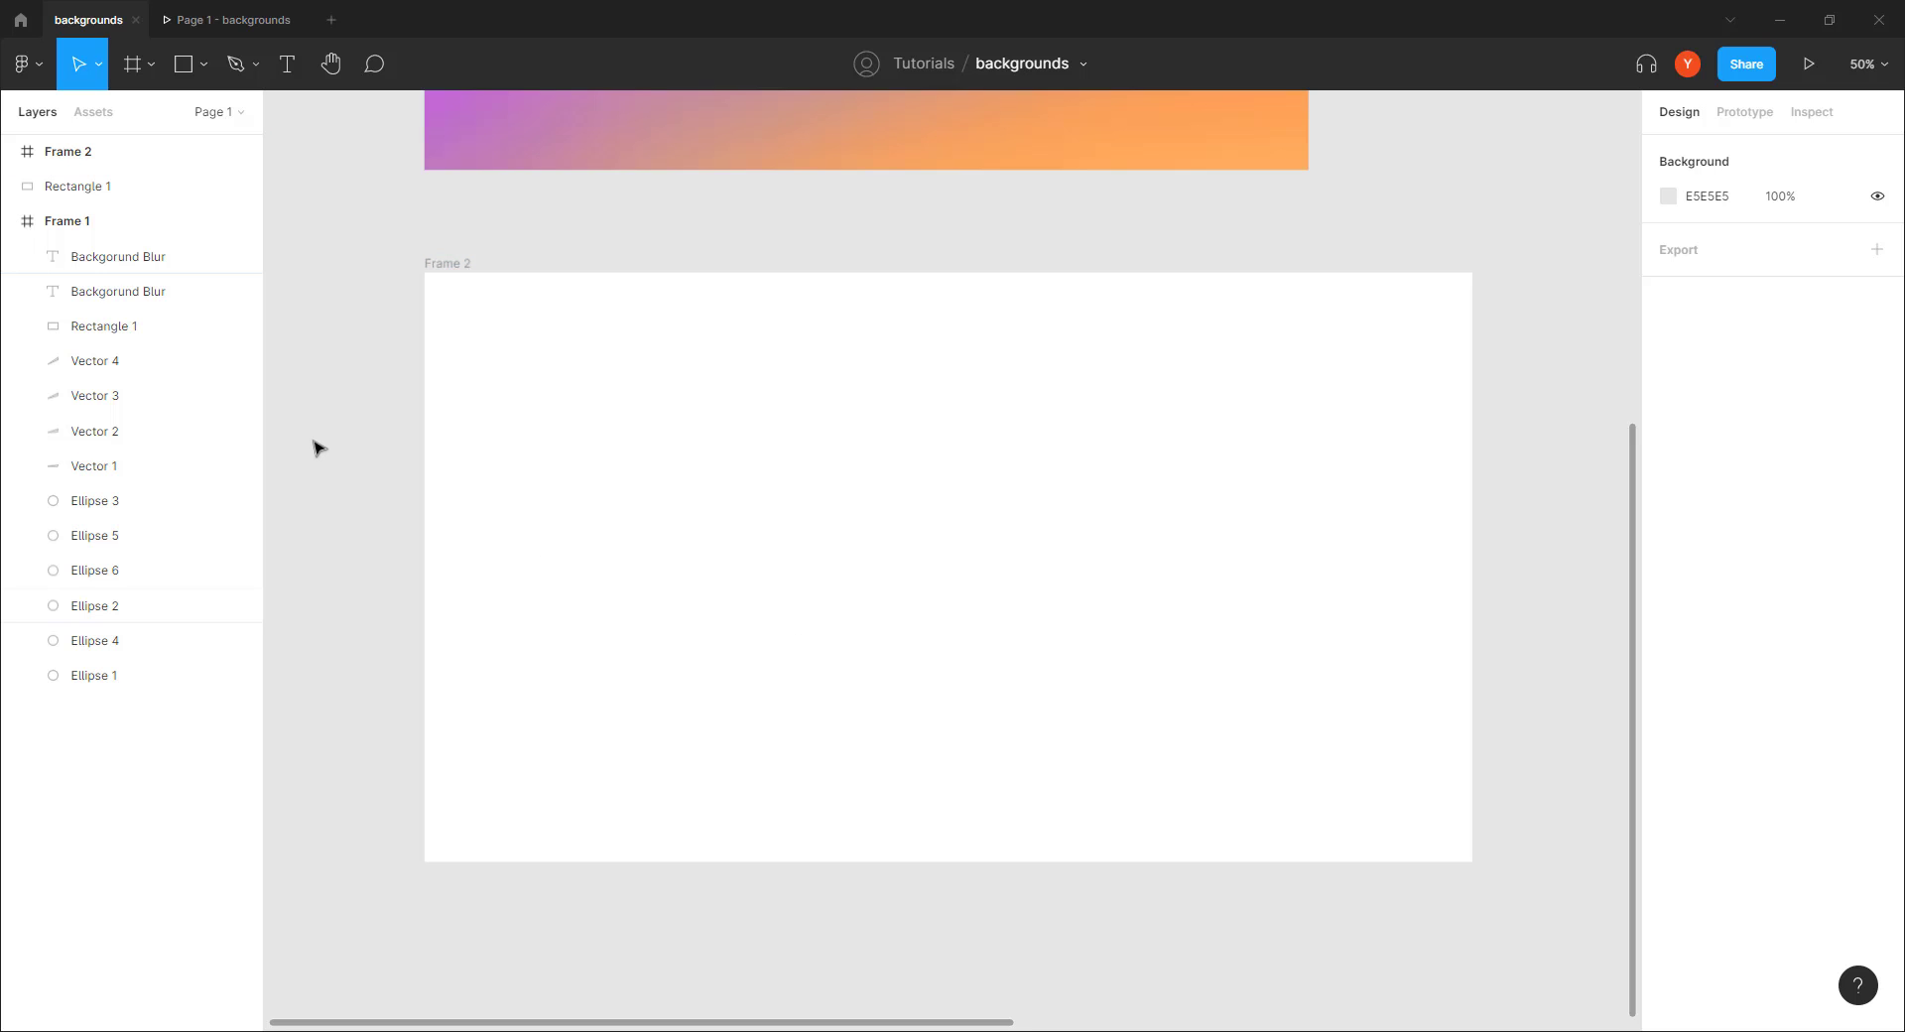
{"action": "left_click", "coordinate": [447, 264]}
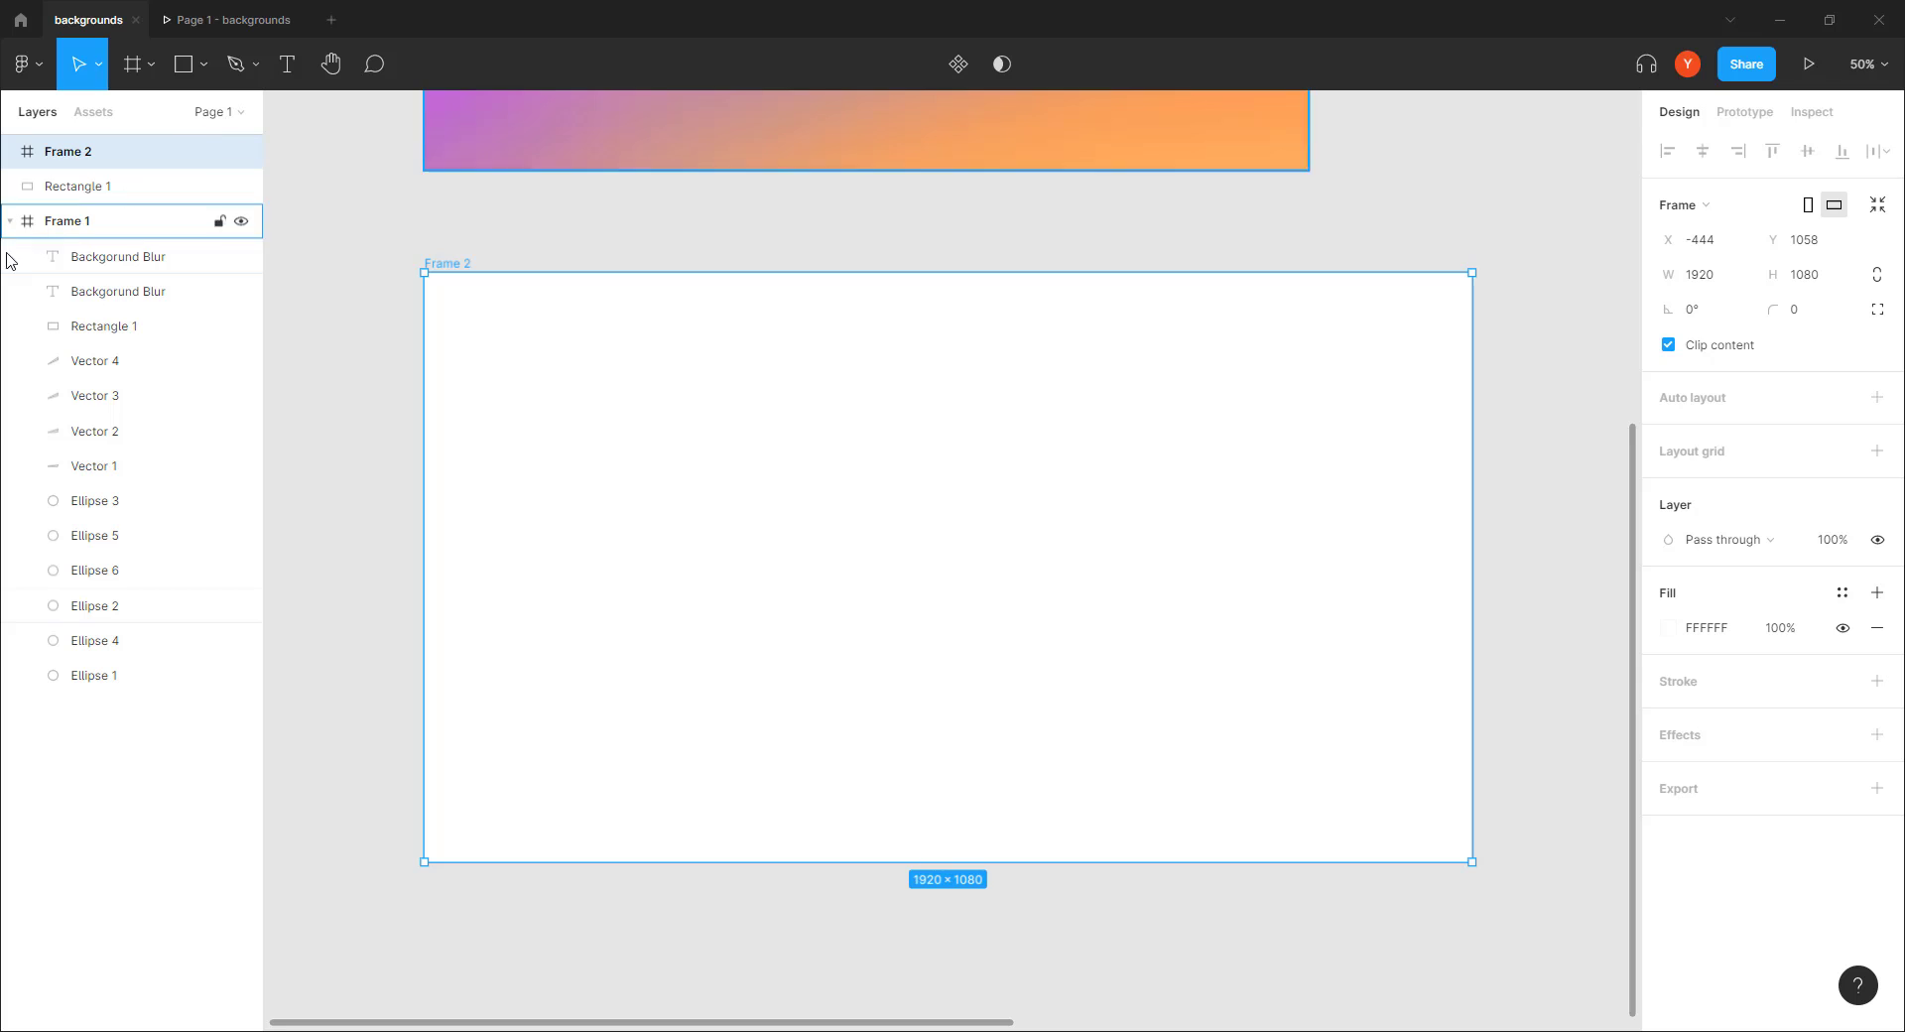
{"action": "left_click", "coordinate": [9, 222]}
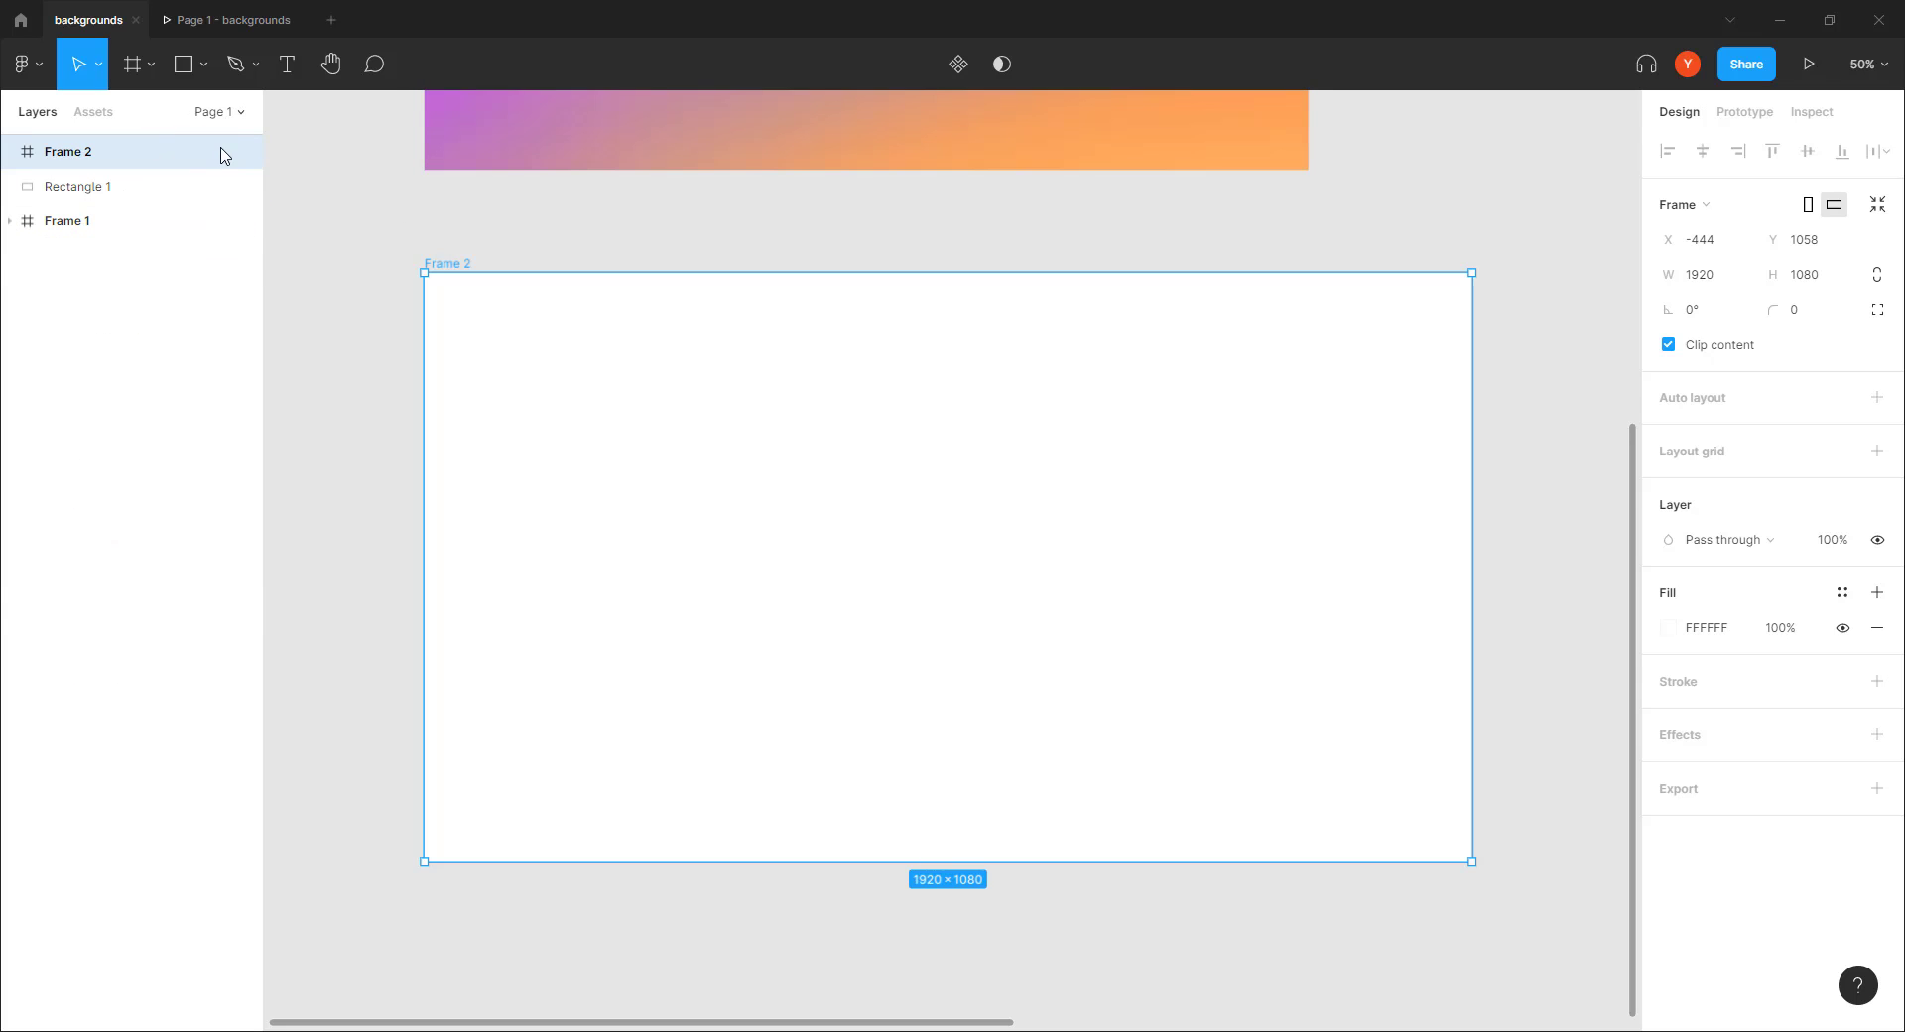
Draw a closed triangle of about 2074 × 540 with the Pen tool, from Frame 2's lower-left corner past its right edge
{"action": "left_click", "coordinate": [238, 74]}
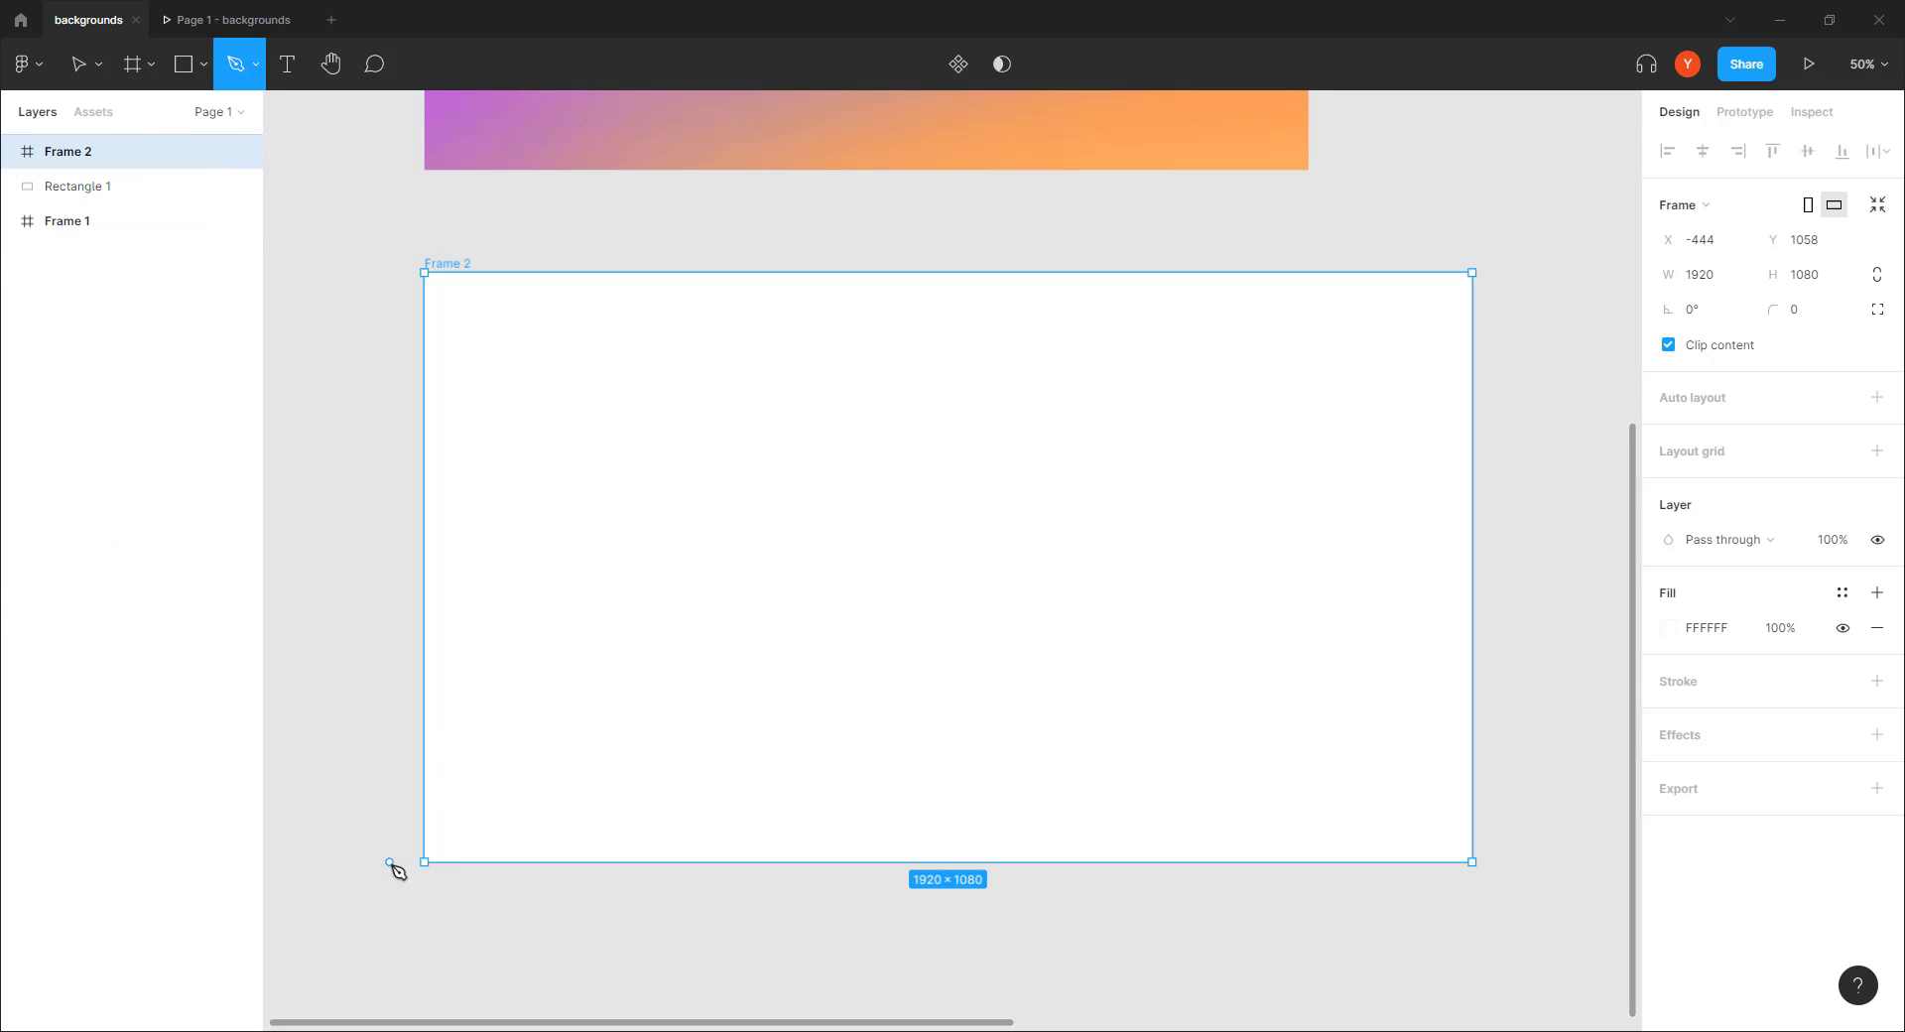
{"action": "scroll", "coordinate": [723, 481], "scroll_direction": "up", "scroll_amount": 3}
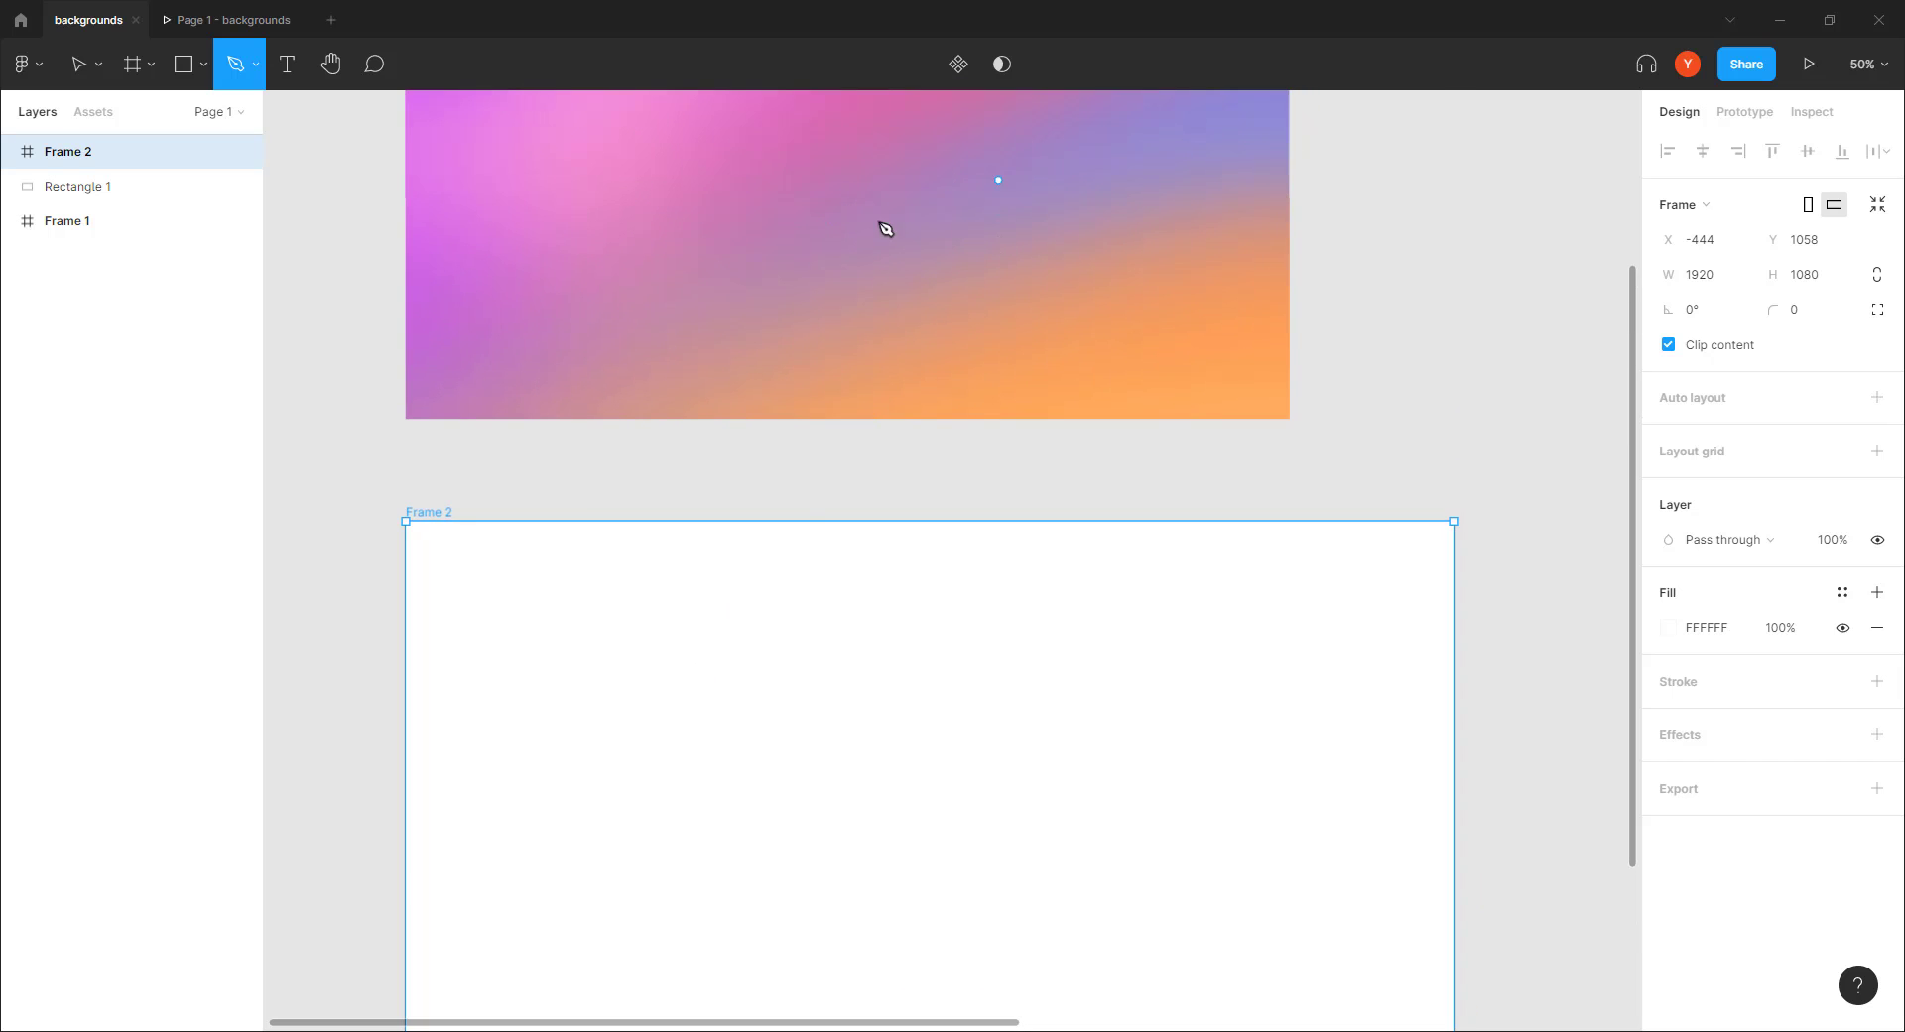
{"action": "scroll", "coordinate": [773, 776], "scroll_direction": "down", "scroll_amount": 3}
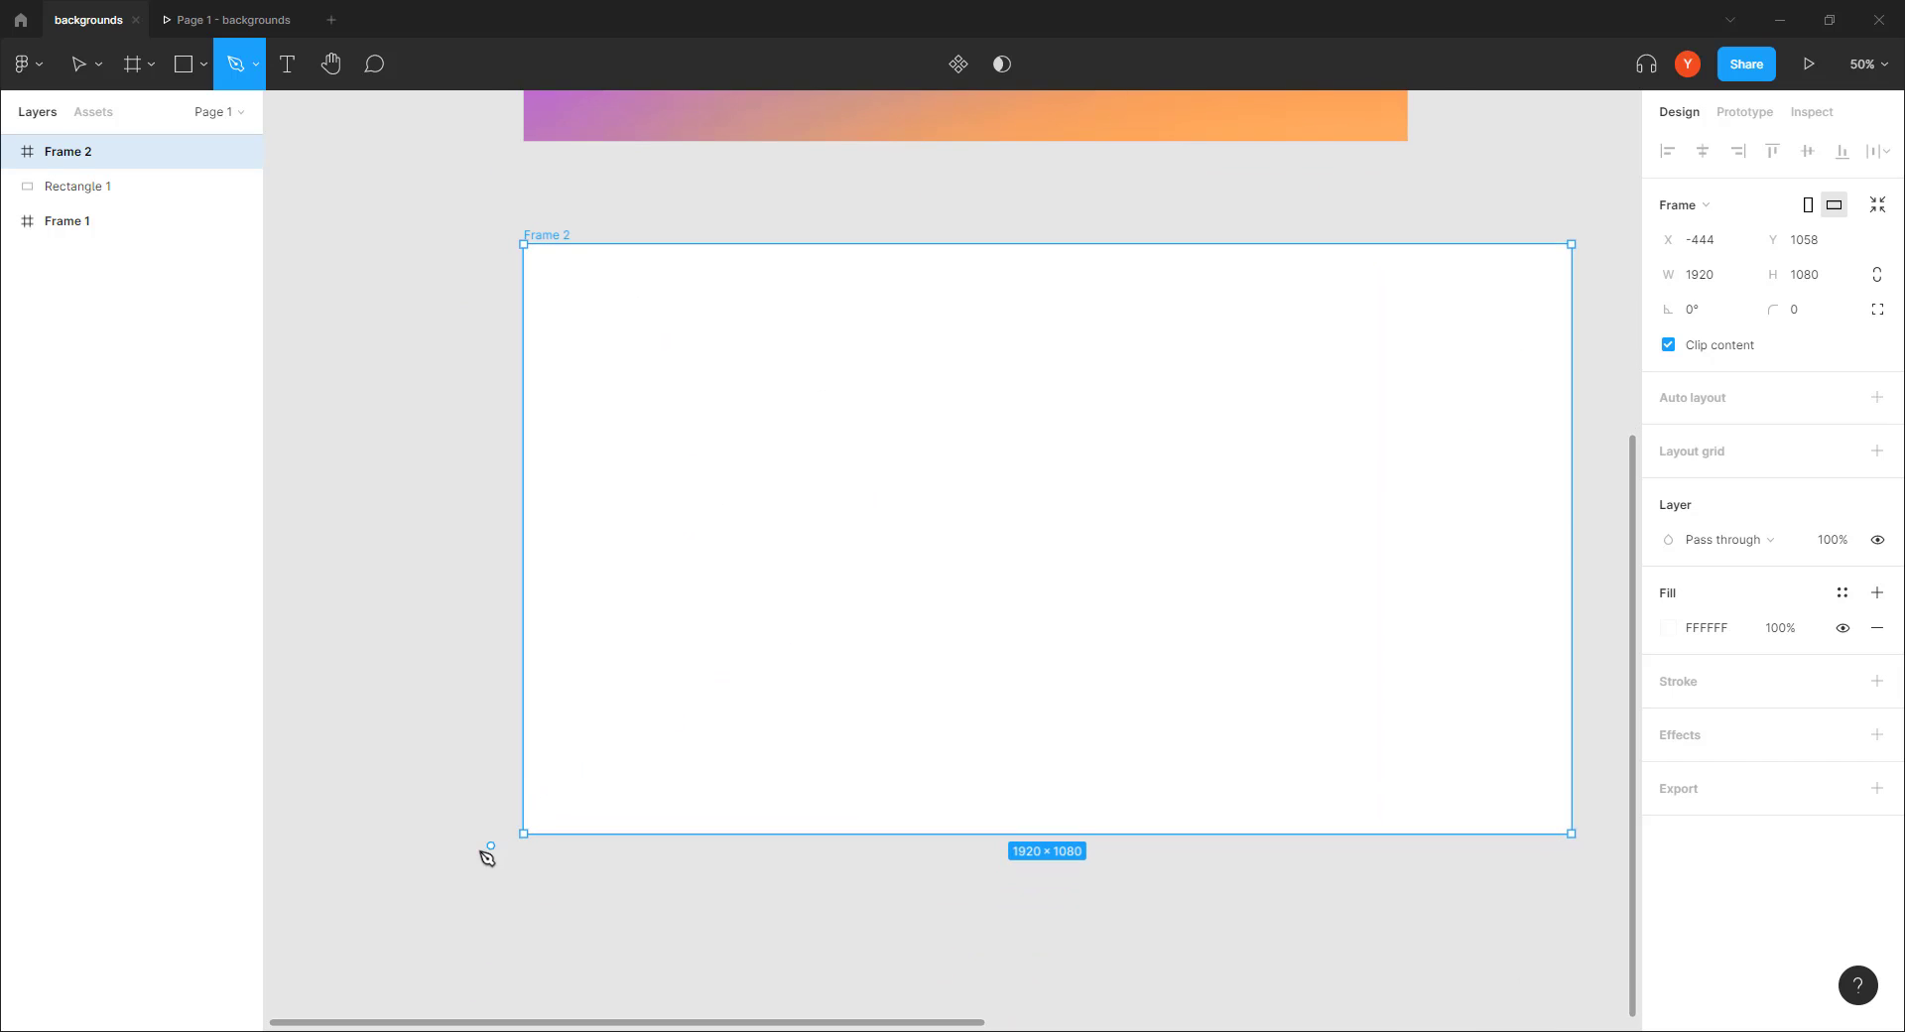
{"action": "left_click", "coordinate": [475, 845]}
{"action": "left_click", "coordinate": [1608, 593]}
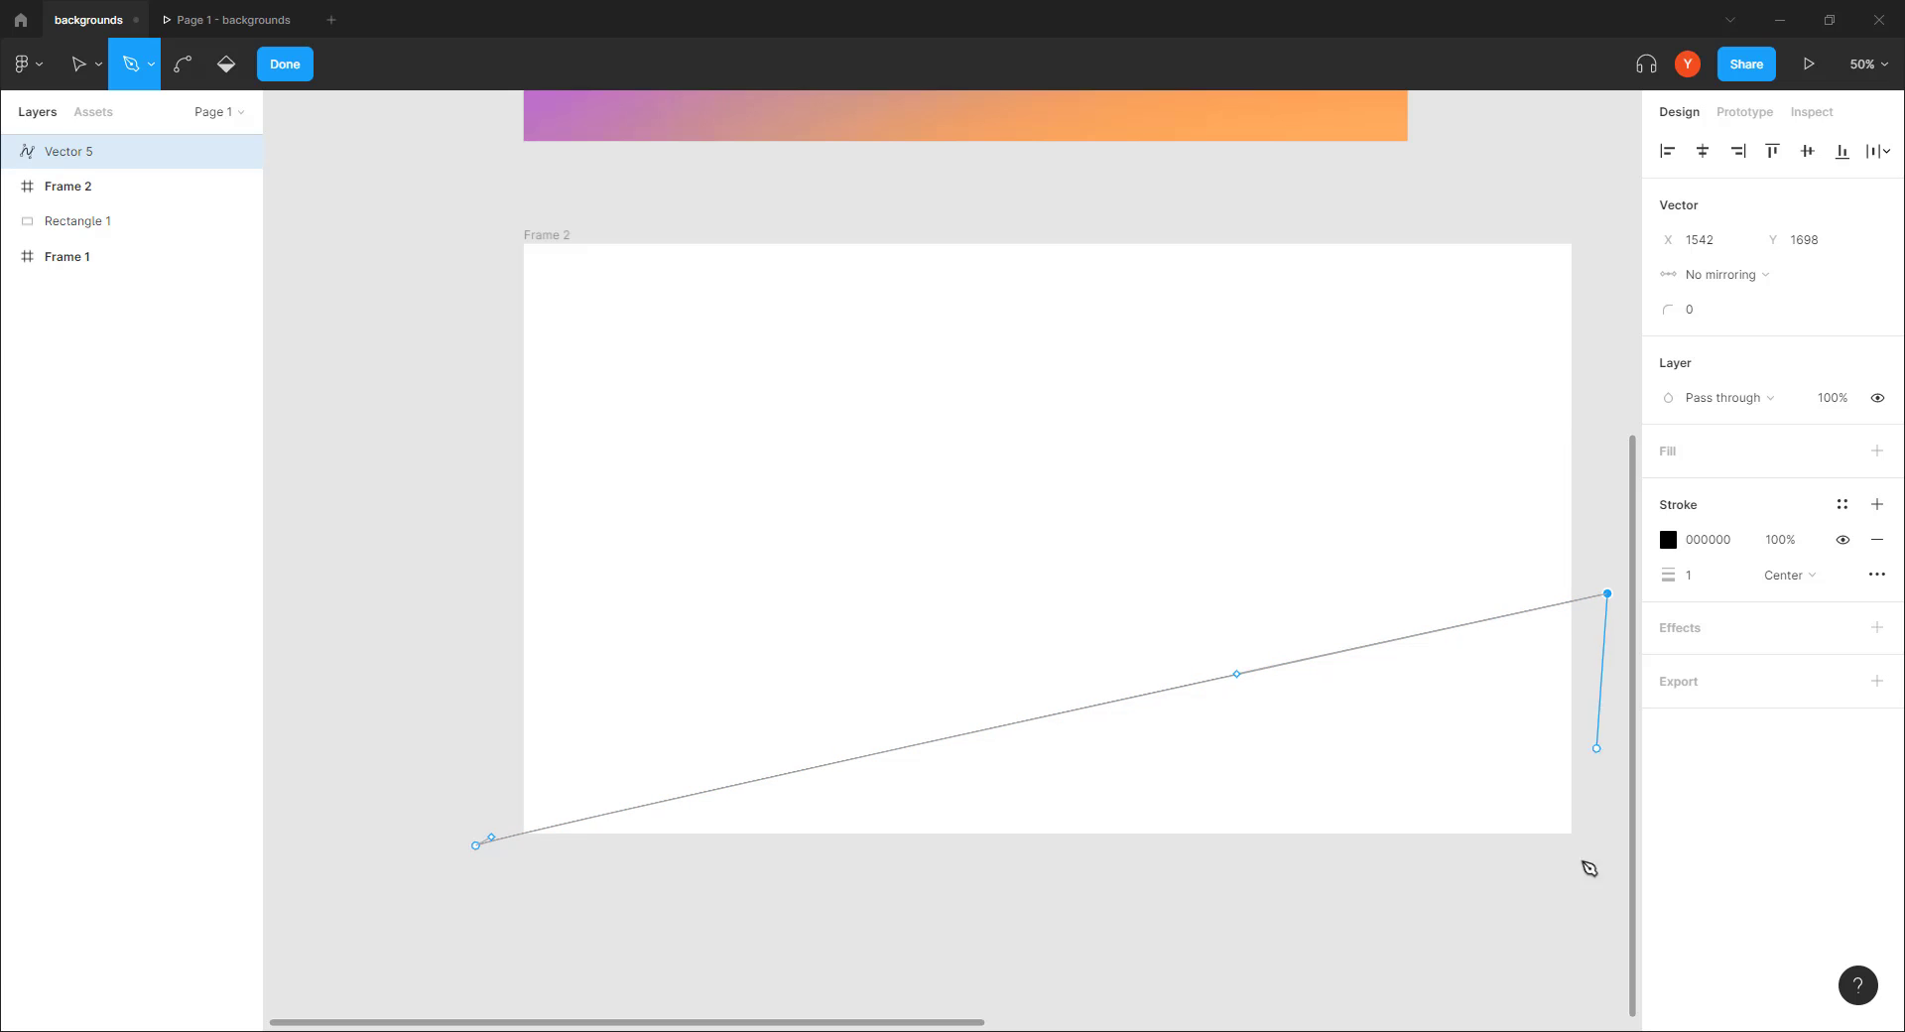
{"action": "left_click", "coordinate": [1607, 890]}
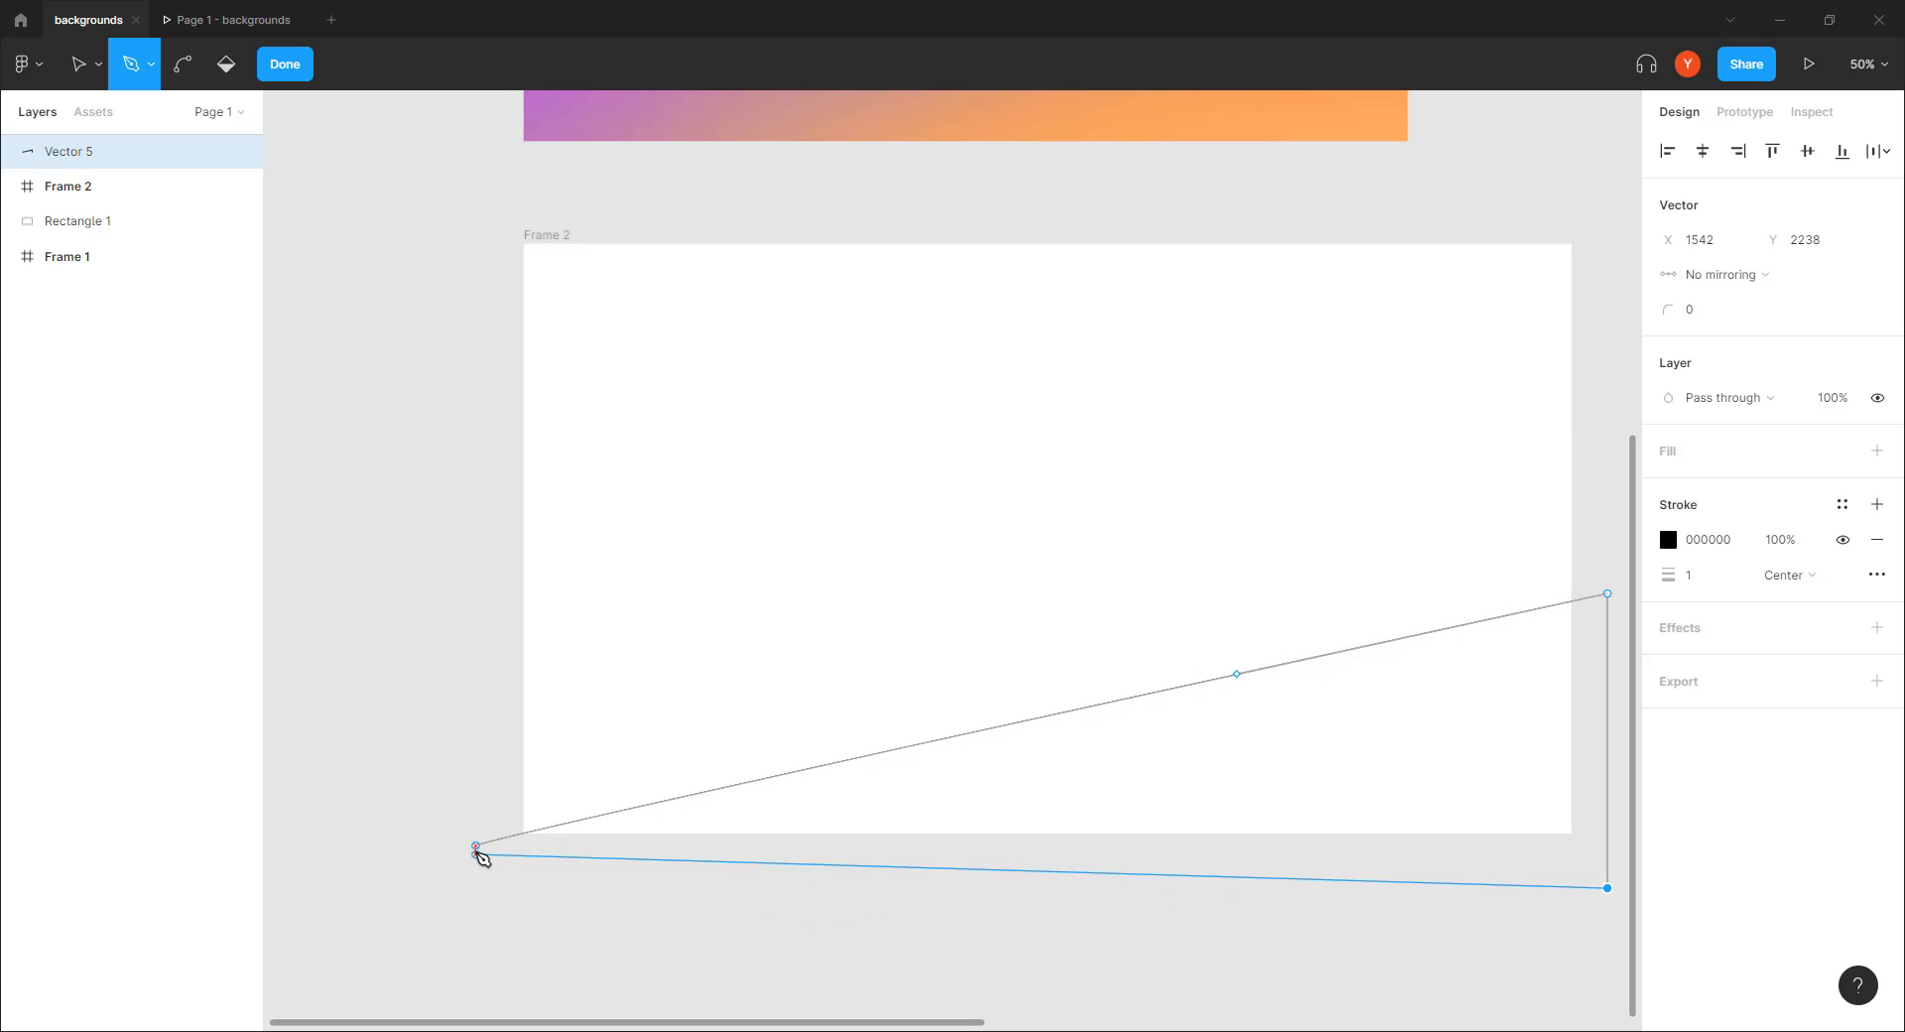
{"action": "left_click", "coordinate": [476, 845]}
{"action": "key", "text": "Escape"}
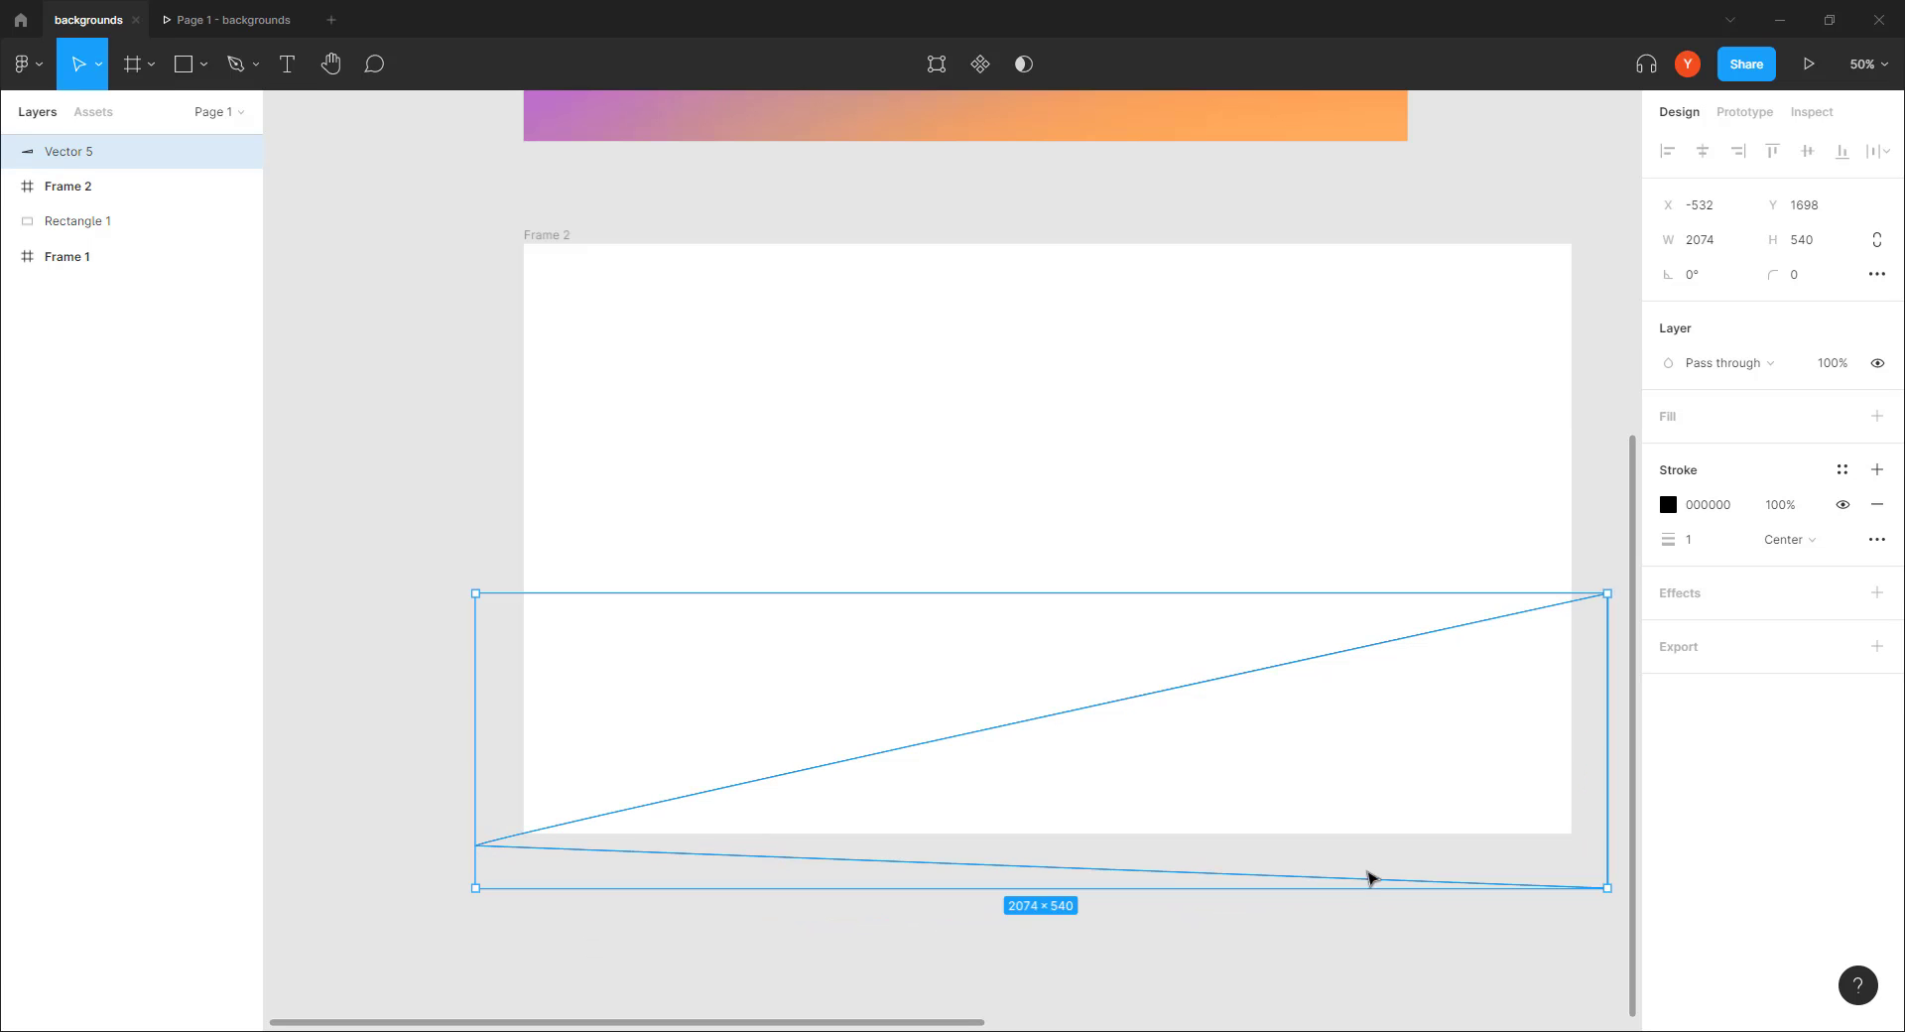
Add a fill to the triangle and remove its stroke
{"action": "left_click", "coordinate": [1876, 470]}
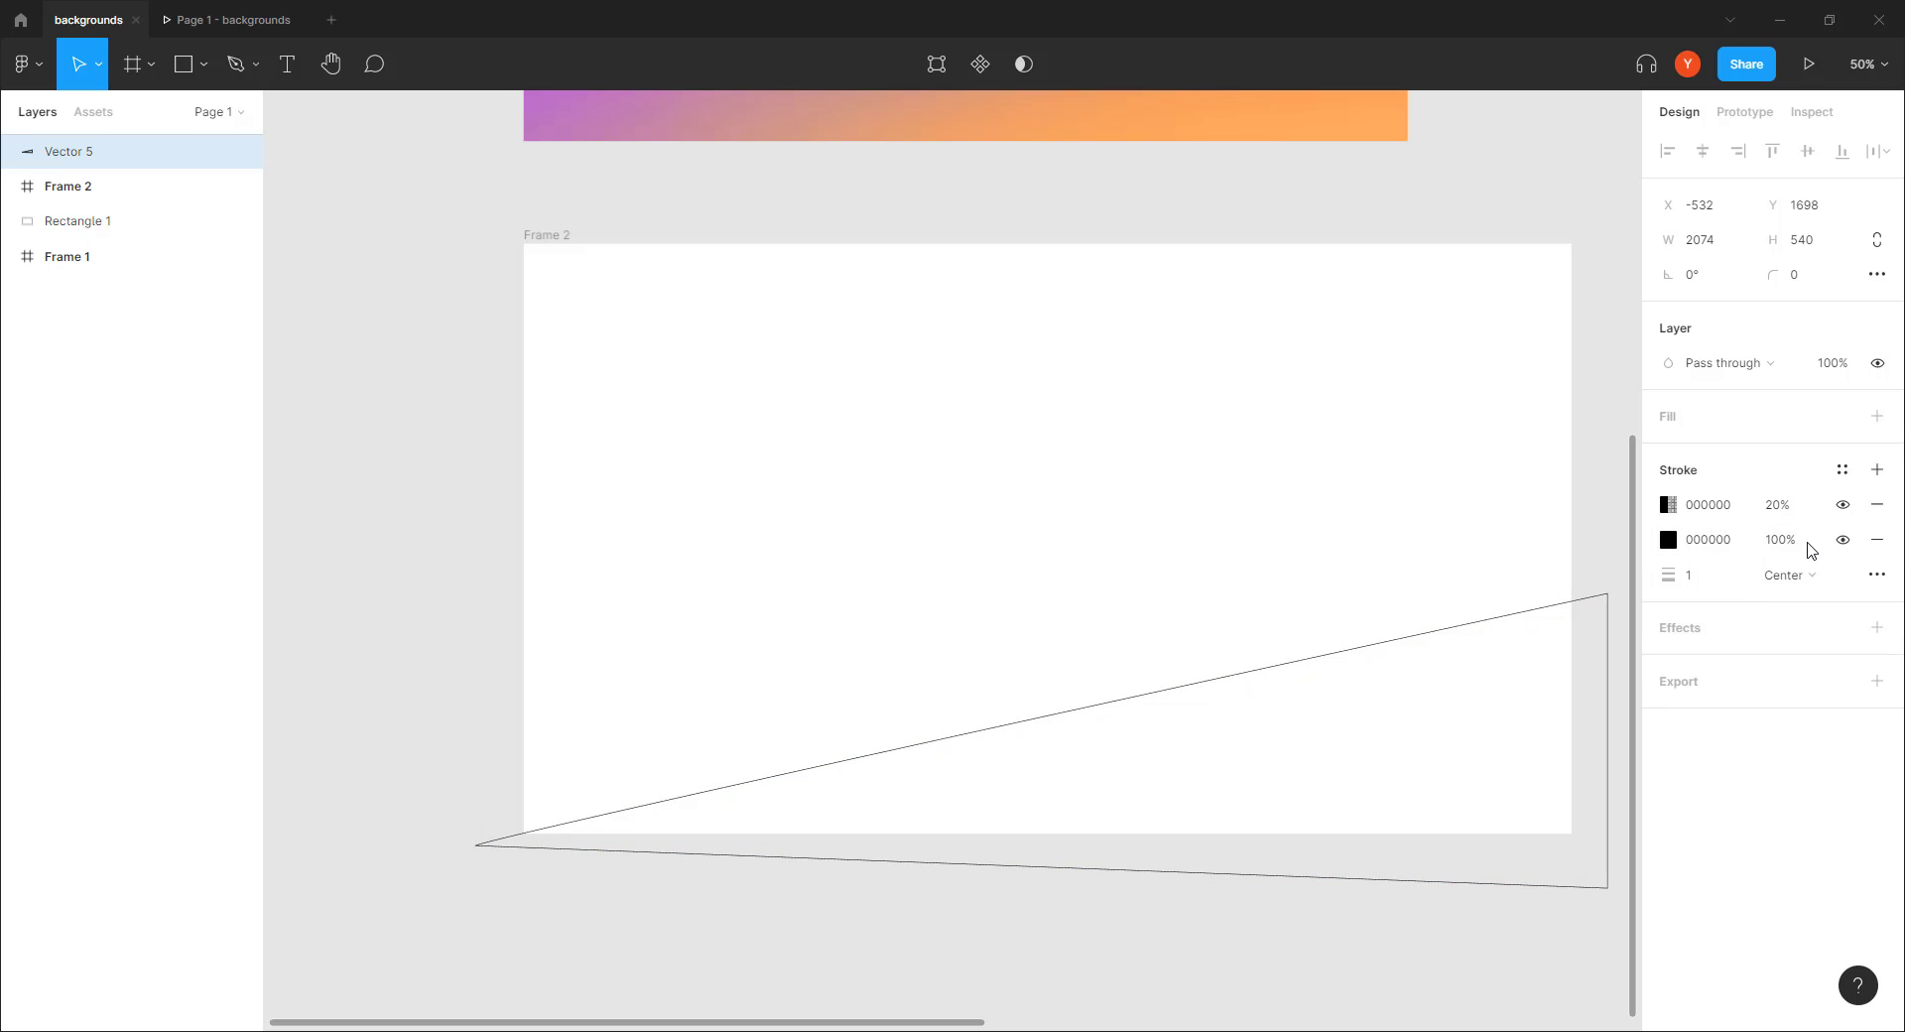
{"action": "left_click", "coordinate": [1876, 504]}
{"action": "left_click", "coordinate": [1876, 416]}
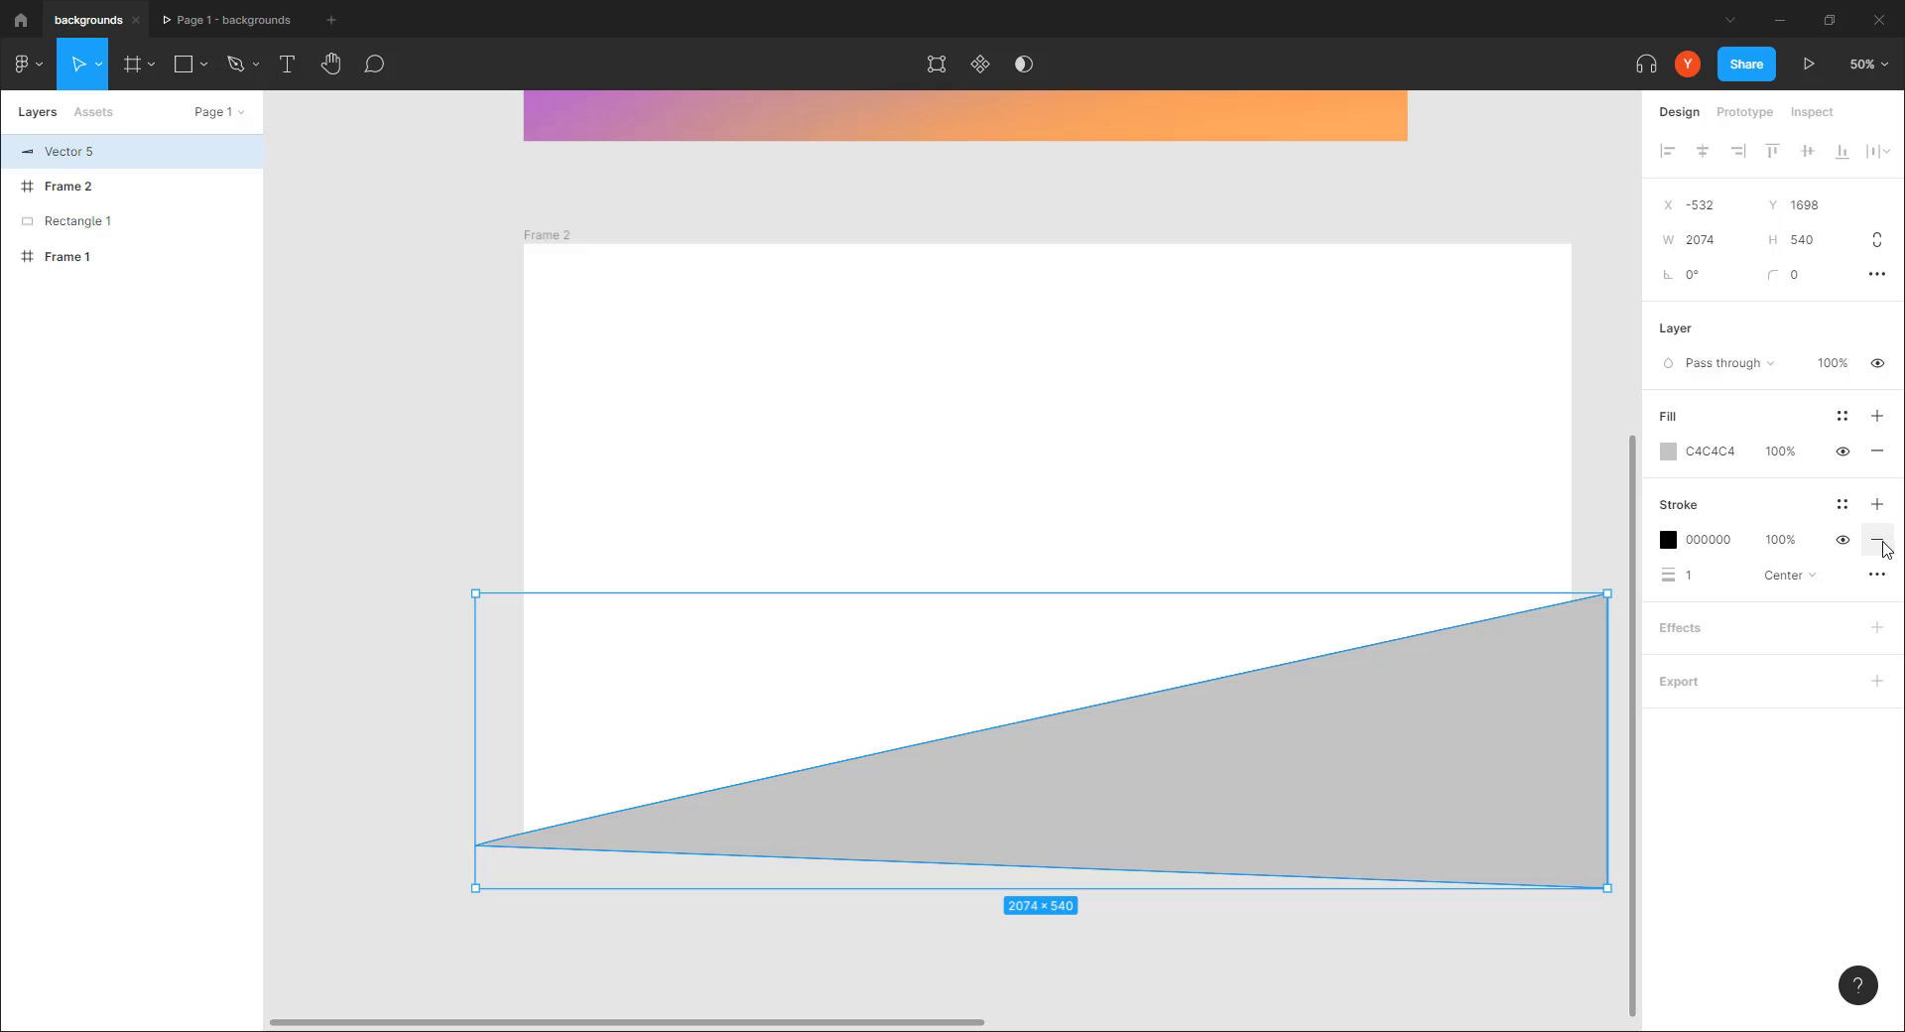
{"action": "left_click", "coordinate": [1876, 539]}
Change the triangle's fill to a light orange and select Frame 2
{"action": "left_click", "coordinate": [1668, 451]}
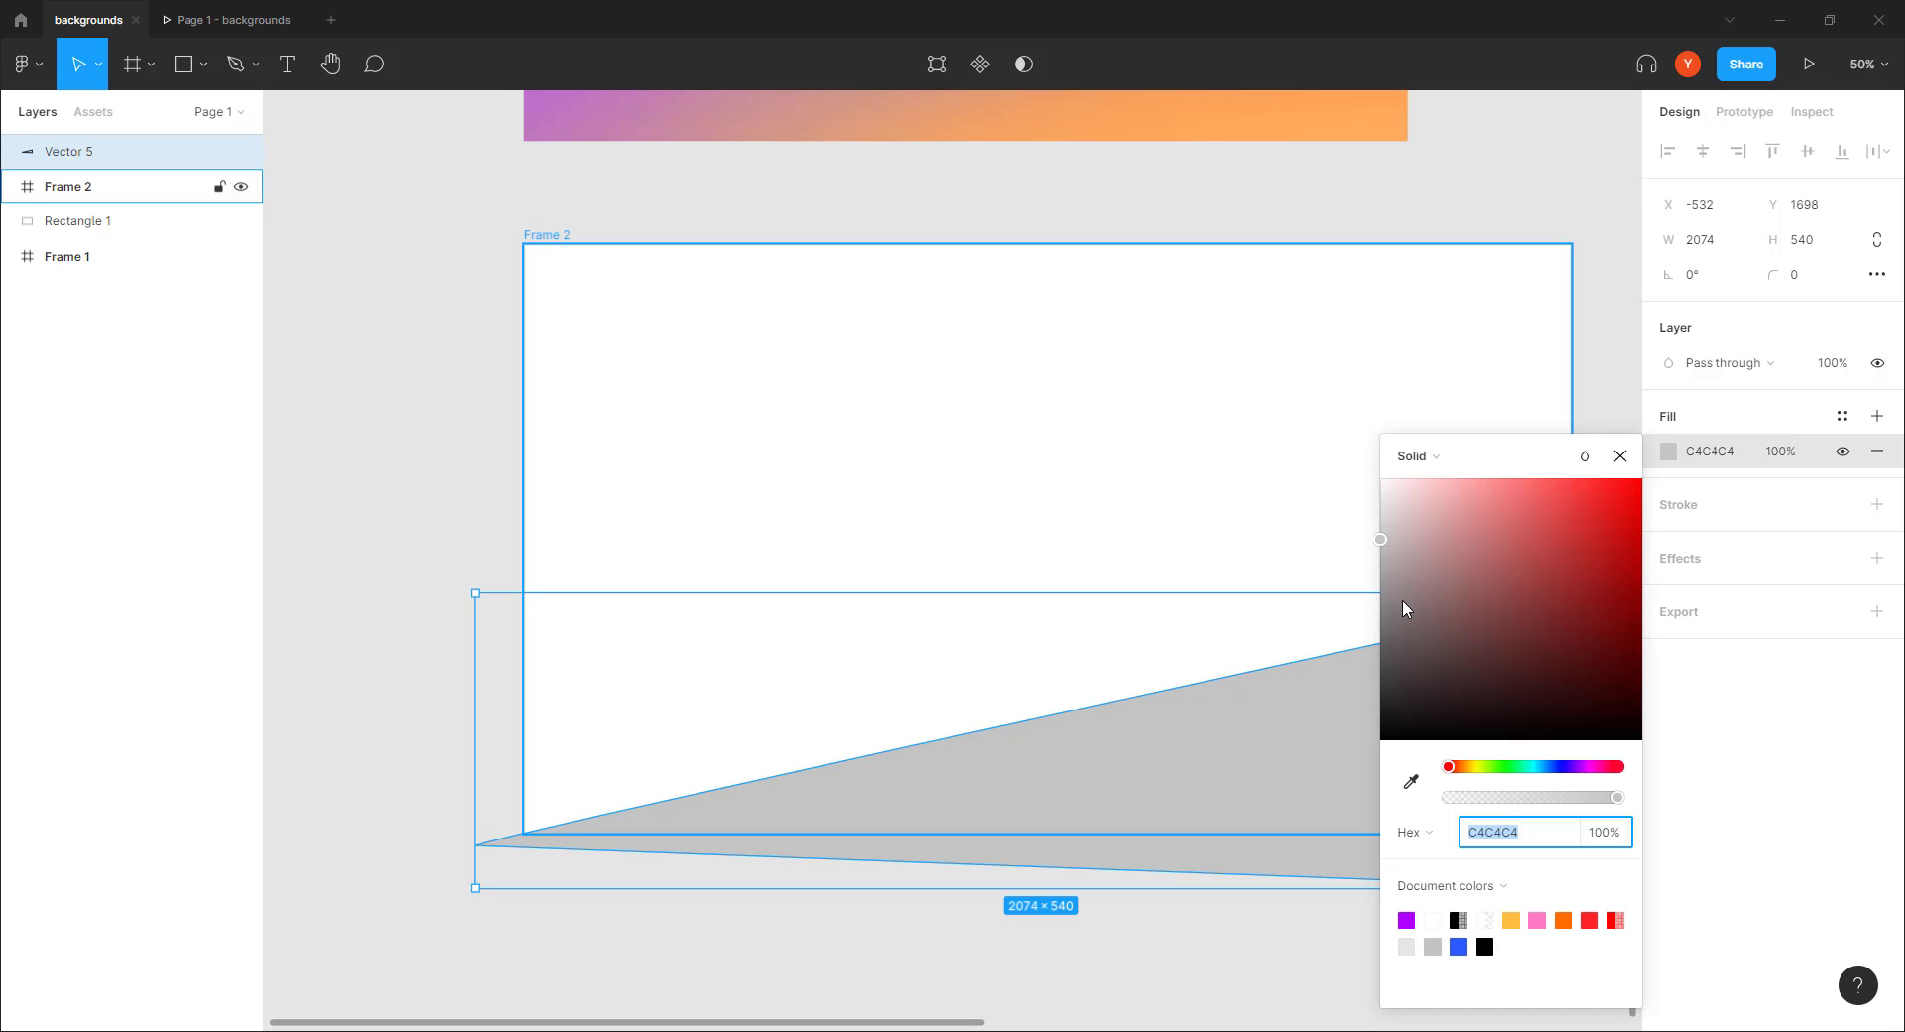
{"action": "left_click", "coordinate": [1467, 766]}
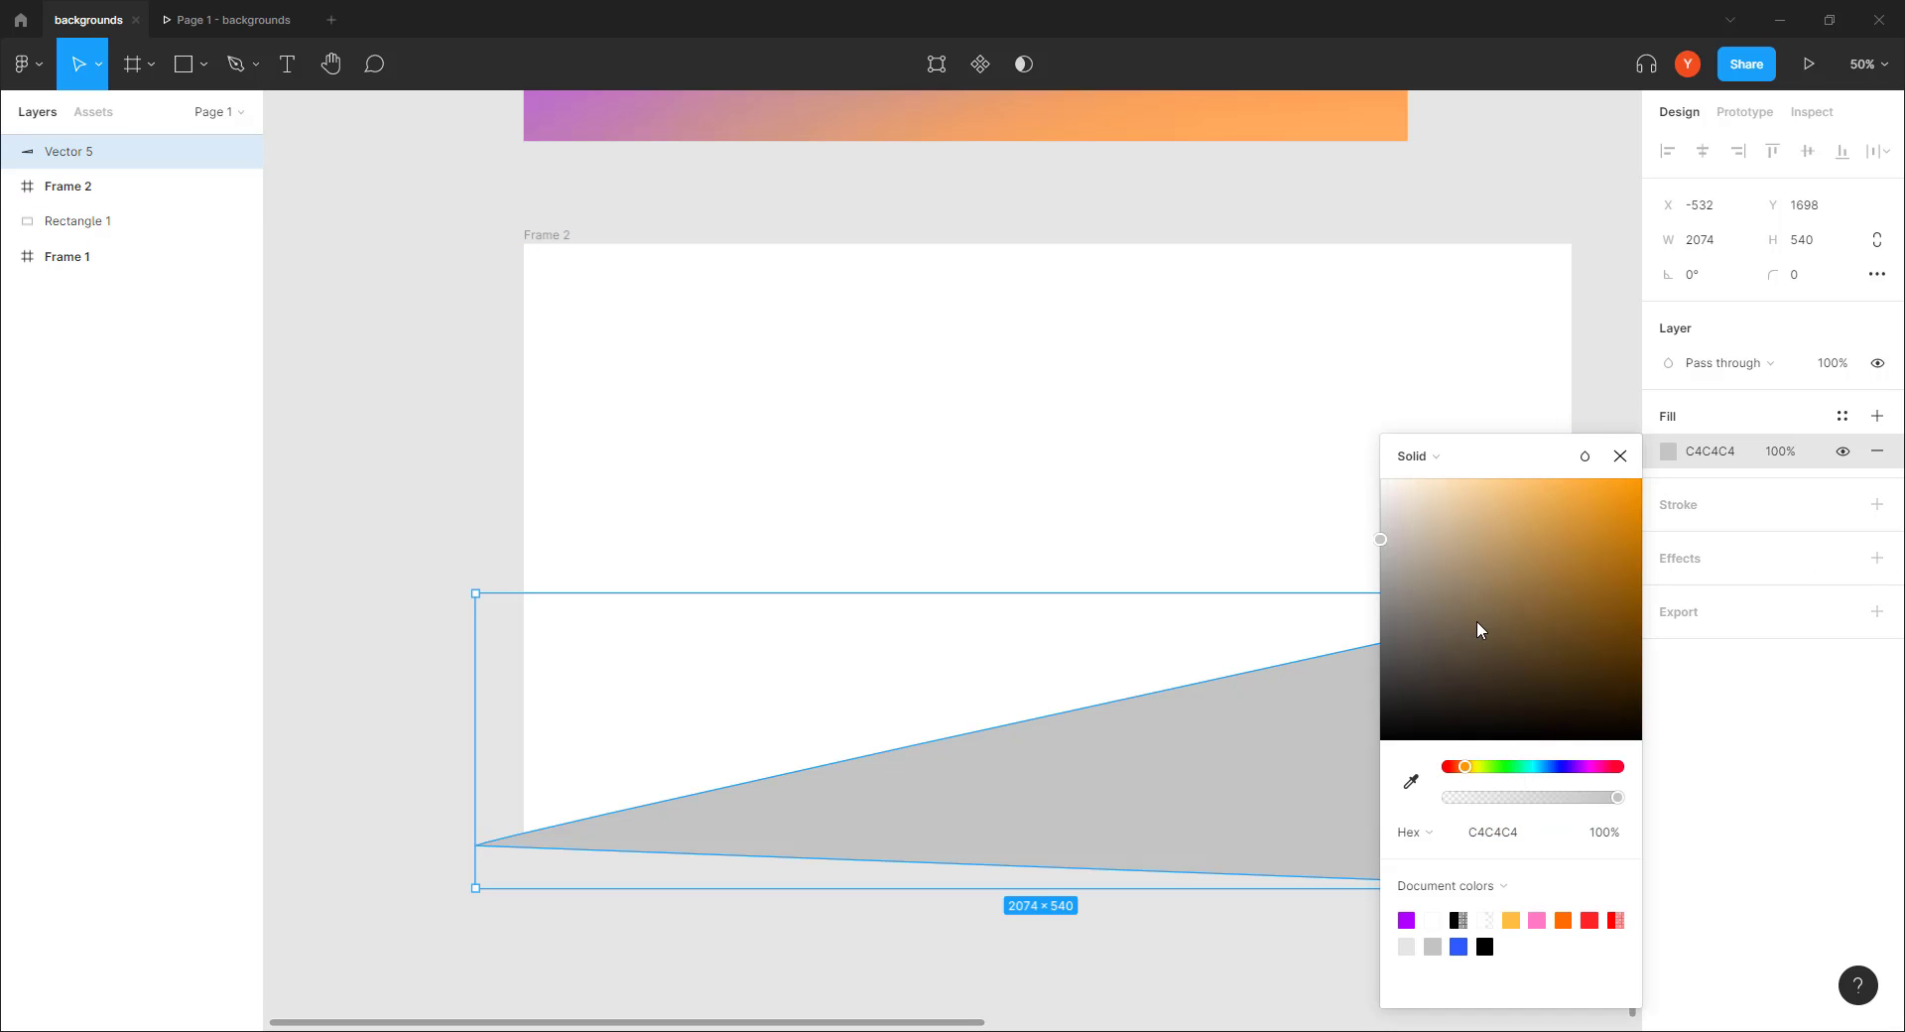
{"action": "left_click_drag", "start_coordinate": [1495, 573], "coordinate": [1572, 462]}
{"action": "left_click", "coordinate": [532, 457]}
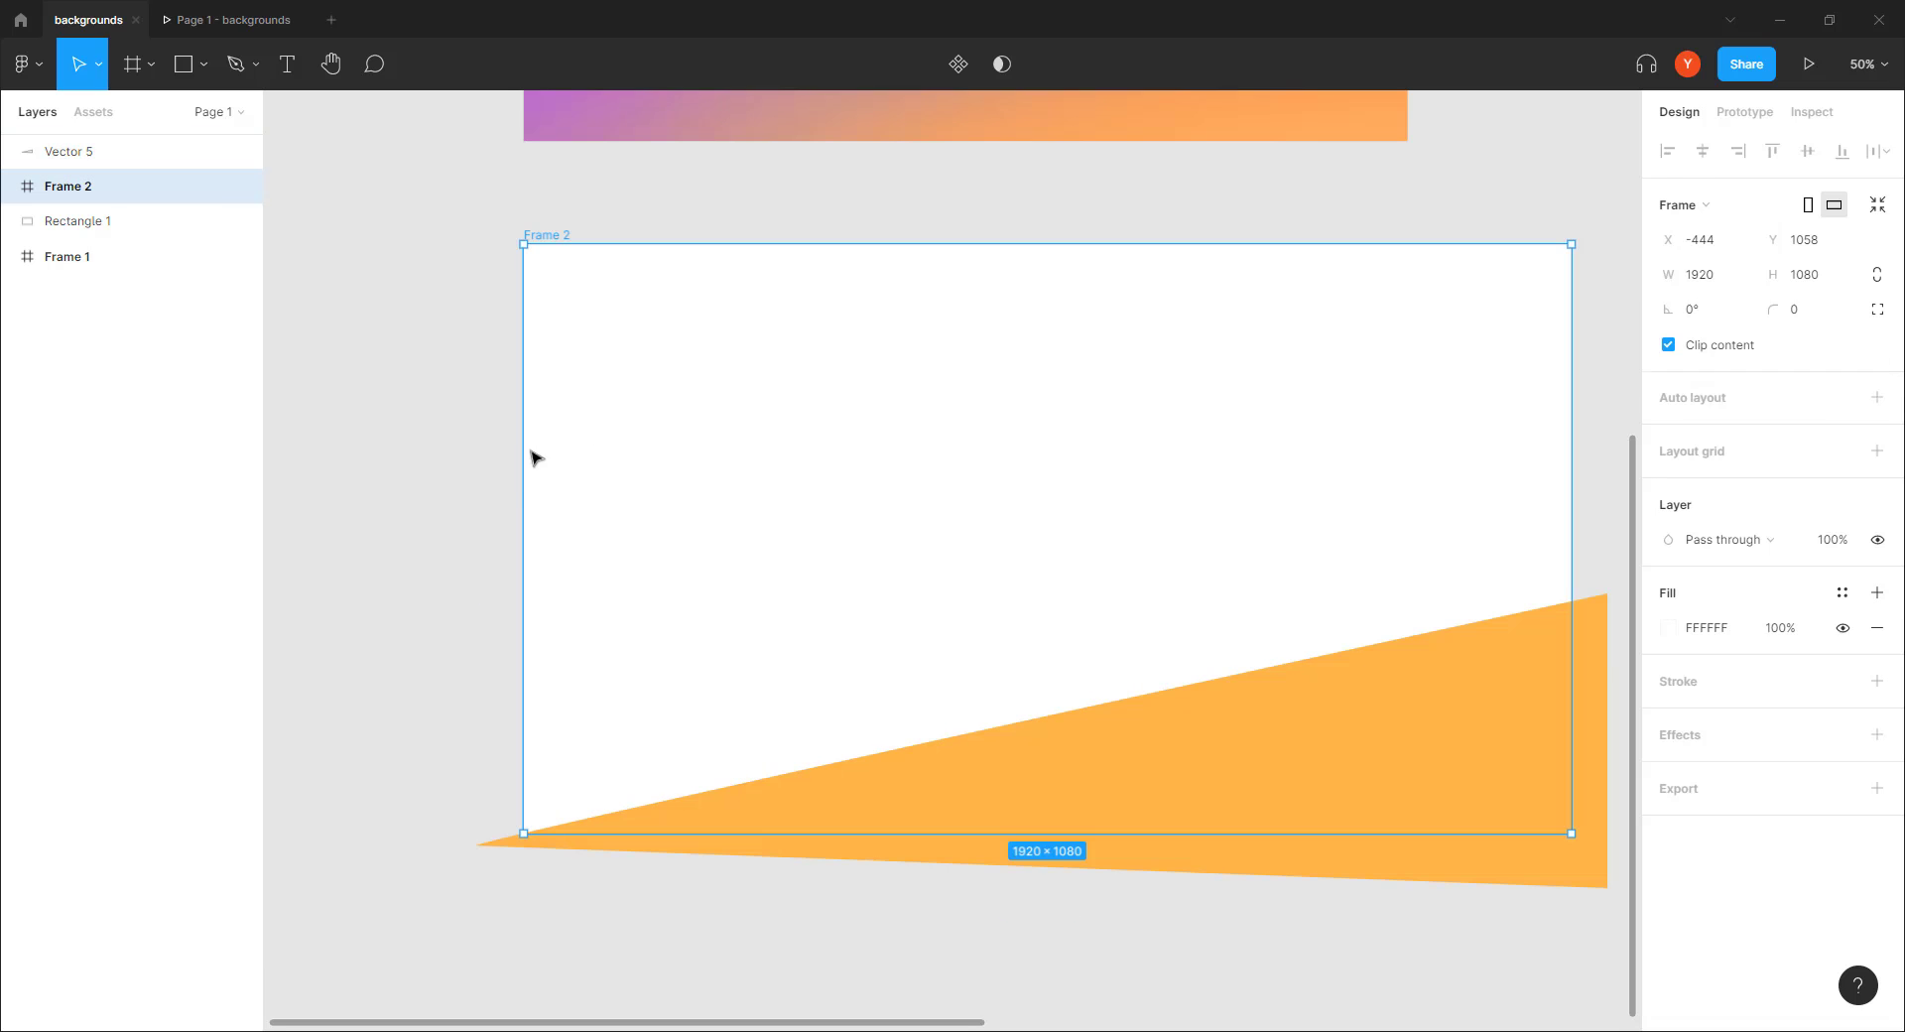
Draw a second closed triangle of about 2082 × 758 from the same corner, rising above the orange one and overlapping it
{"action": "left_click", "coordinate": [235, 63]}
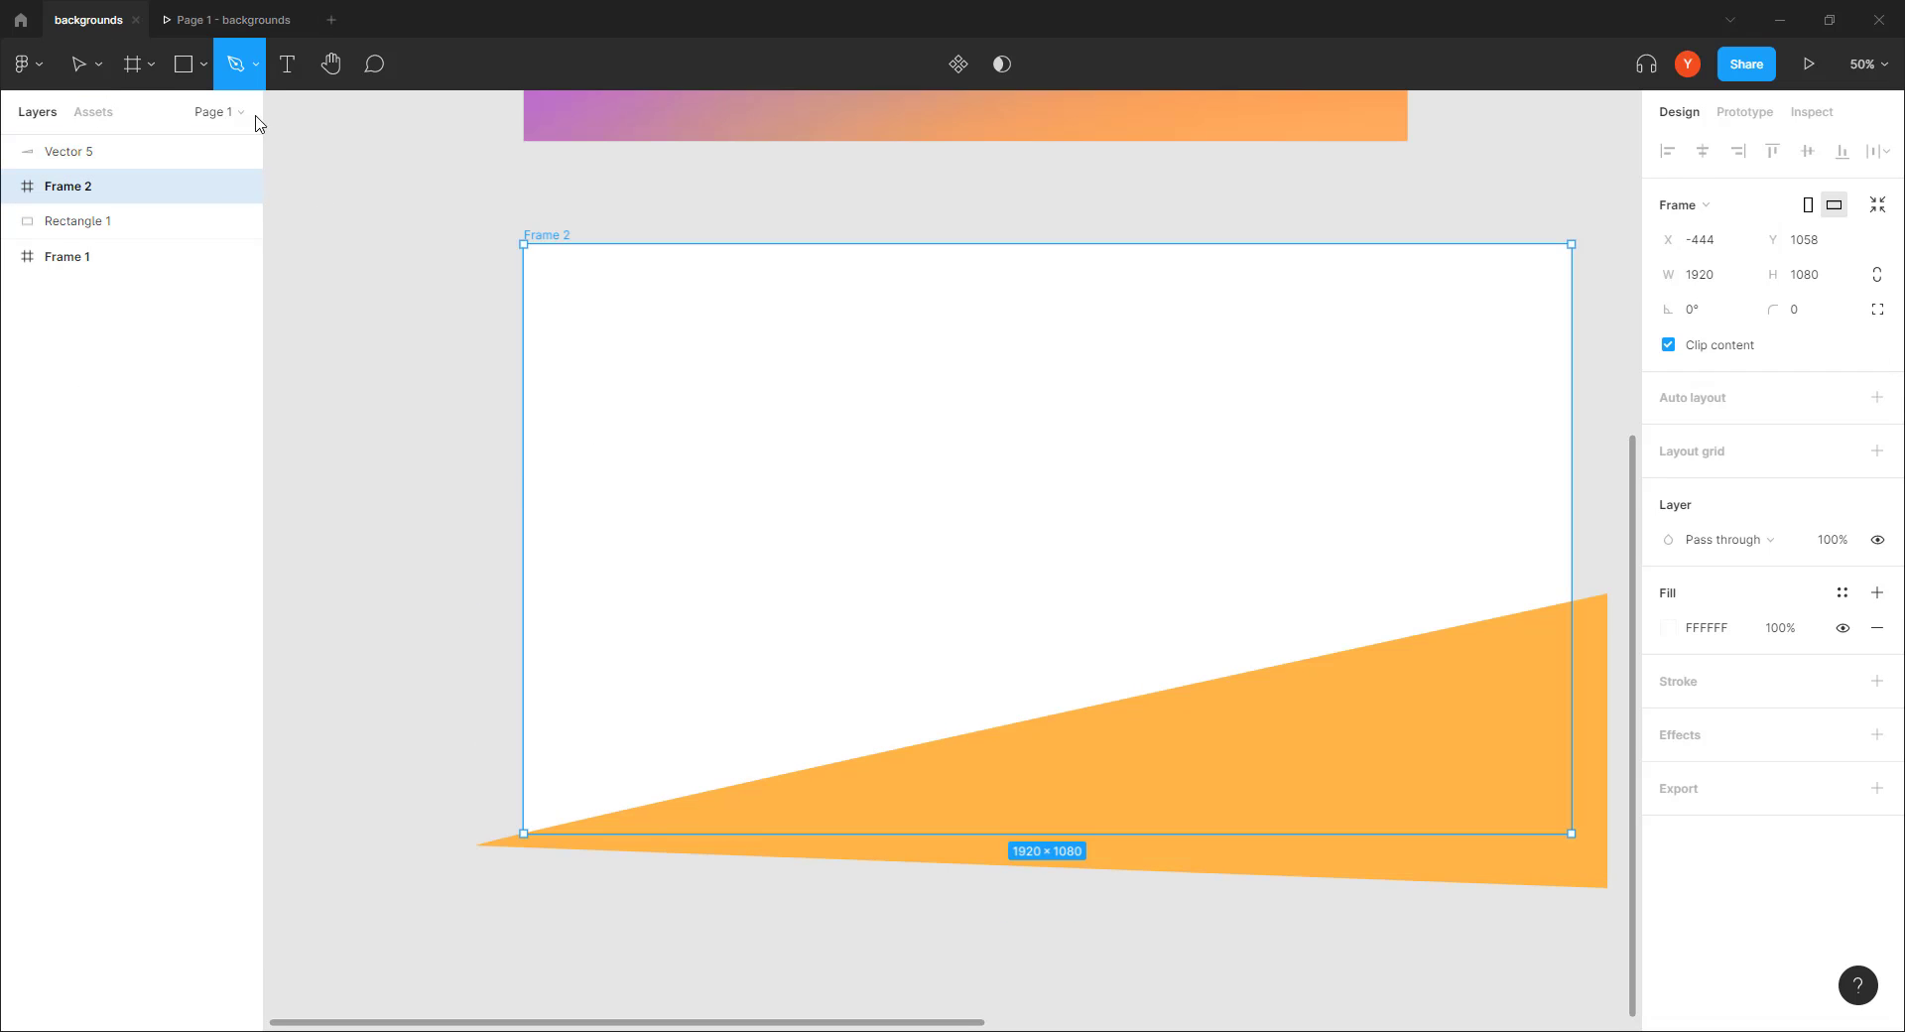
{"action": "left_click", "coordinate": [472, 842]}
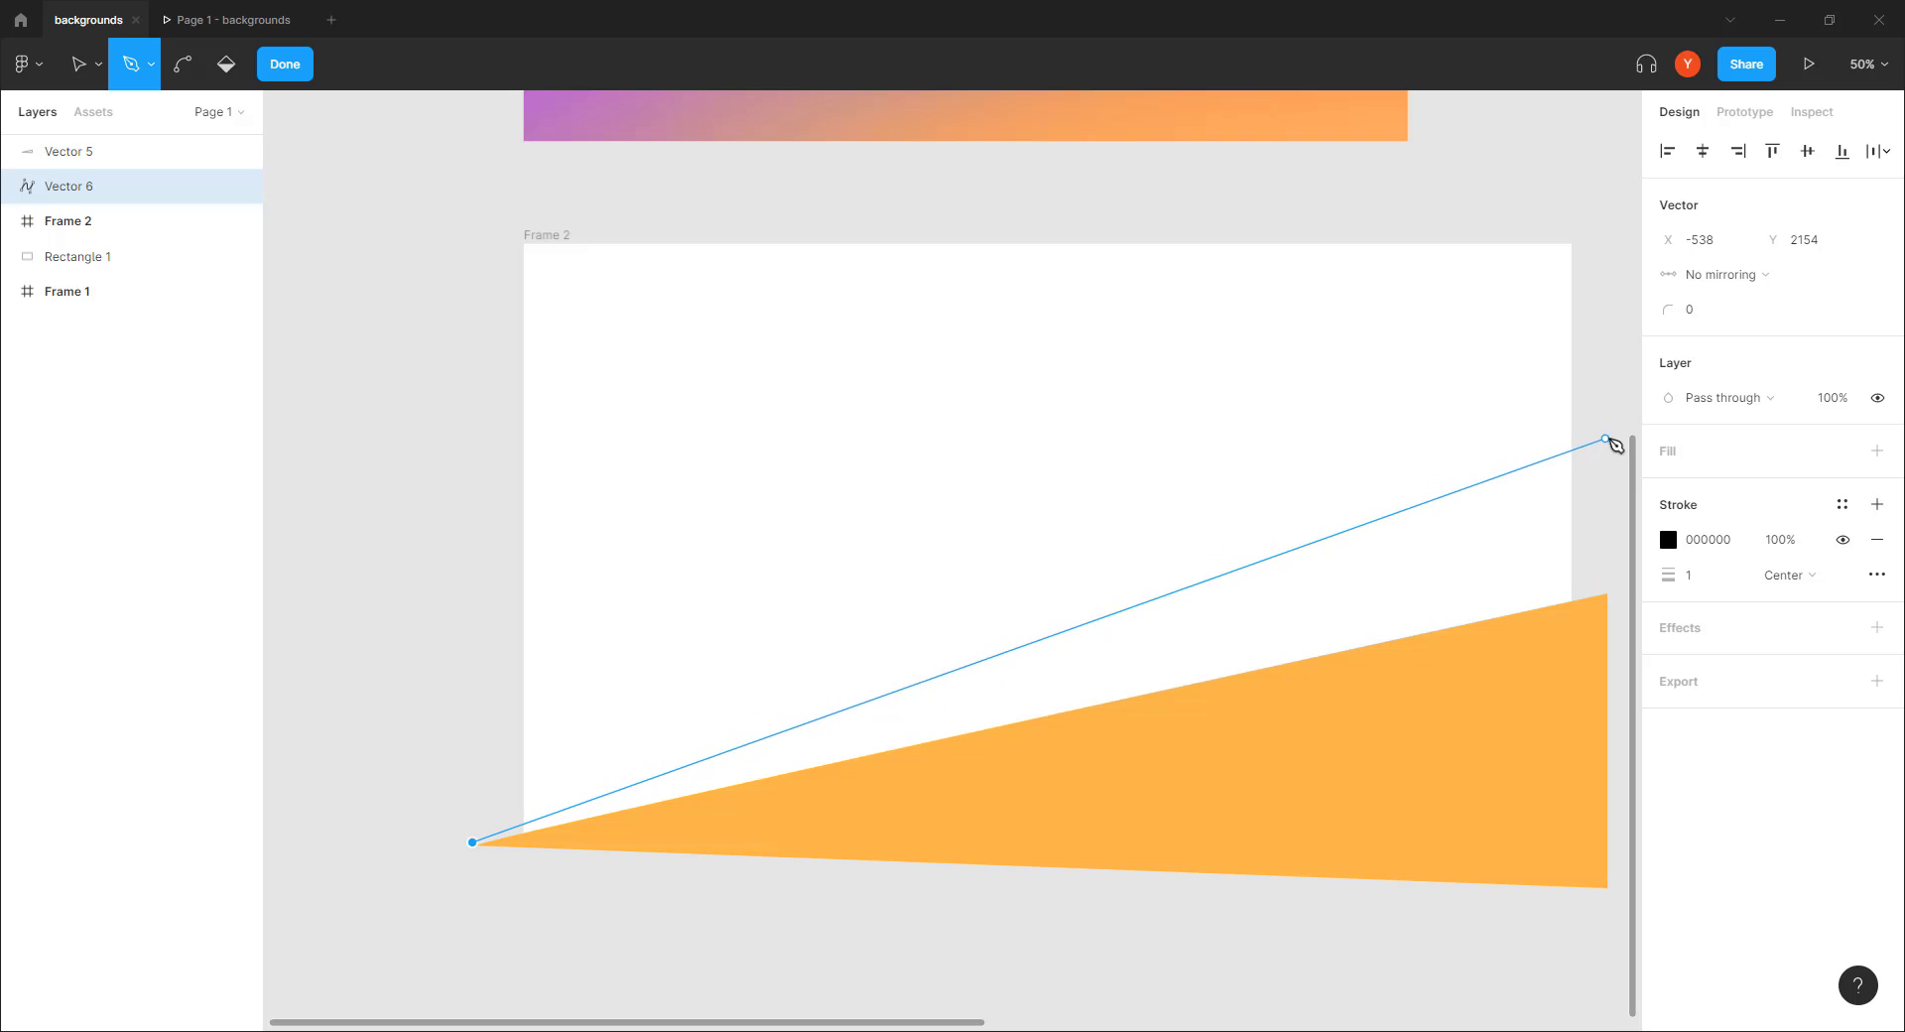
{"action": "left_click", "coordinate": [1609, 429]}
{"action": "left_click", "coordinate": [1608, 604]}
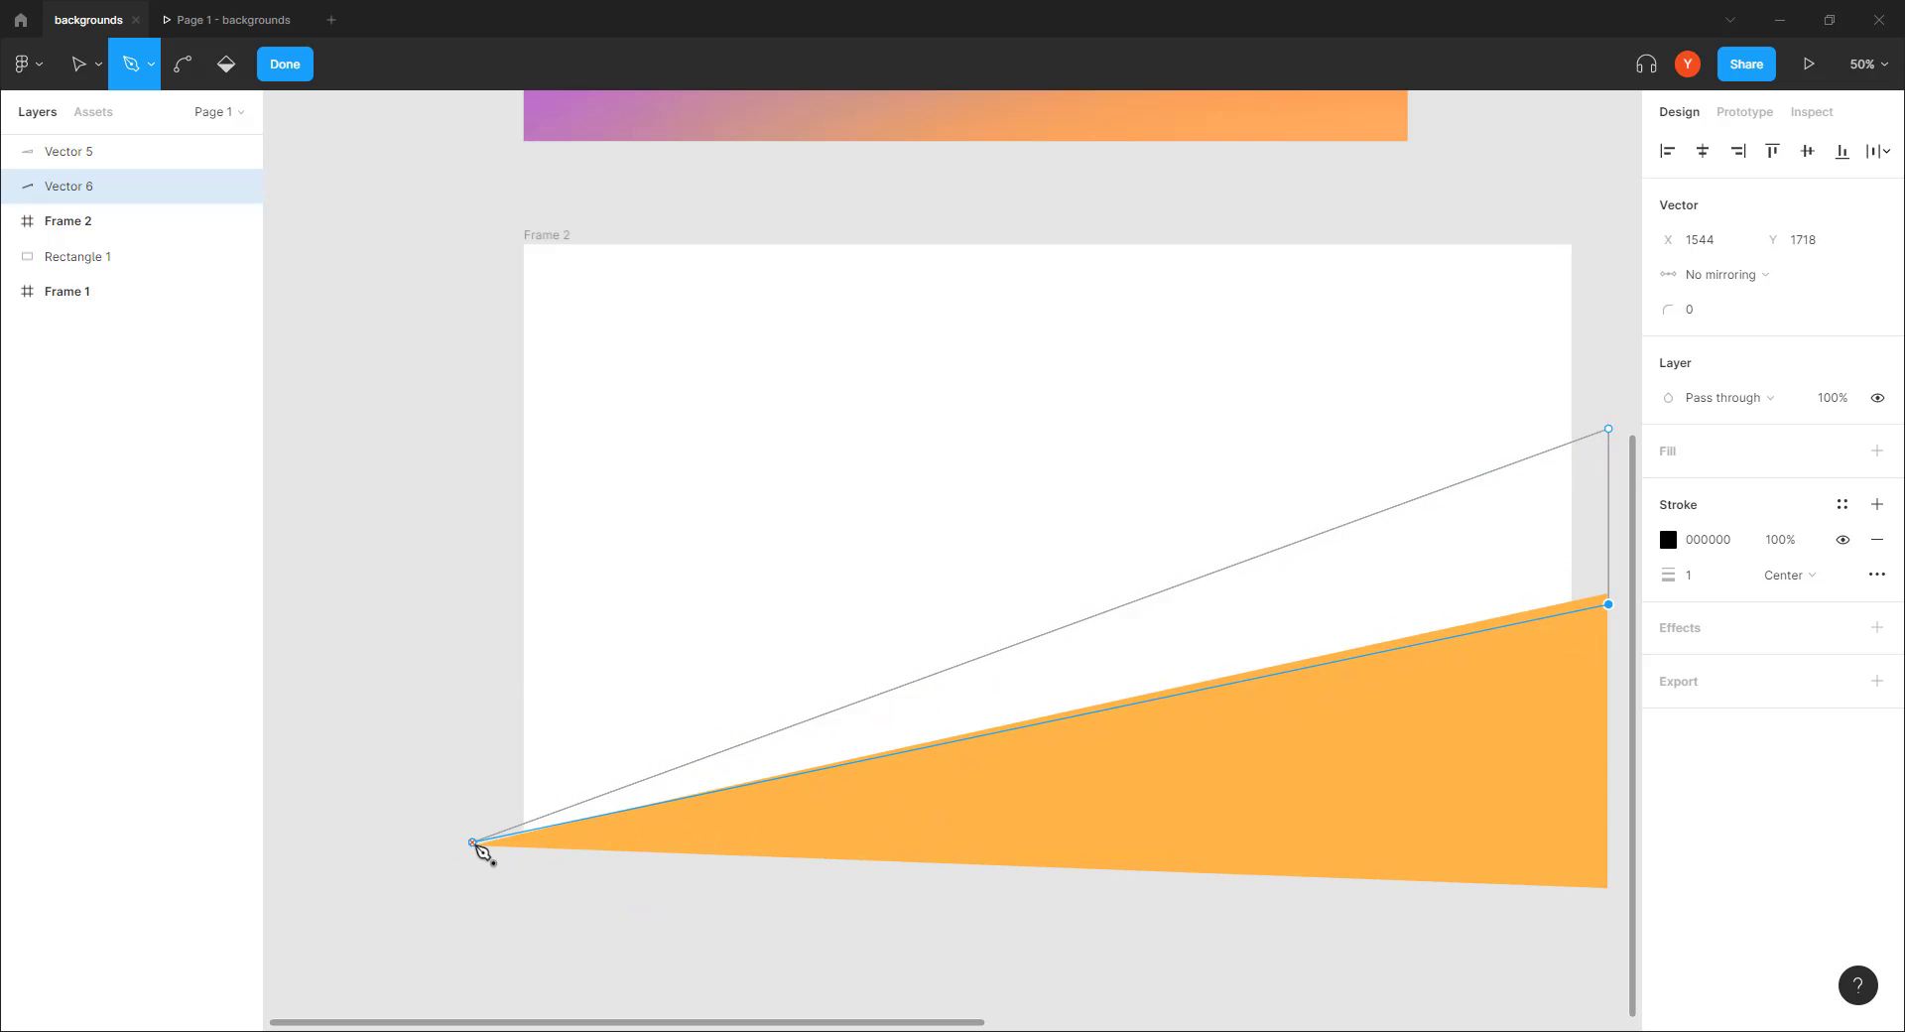
{"action": "key", "text": "ctrl+z"}
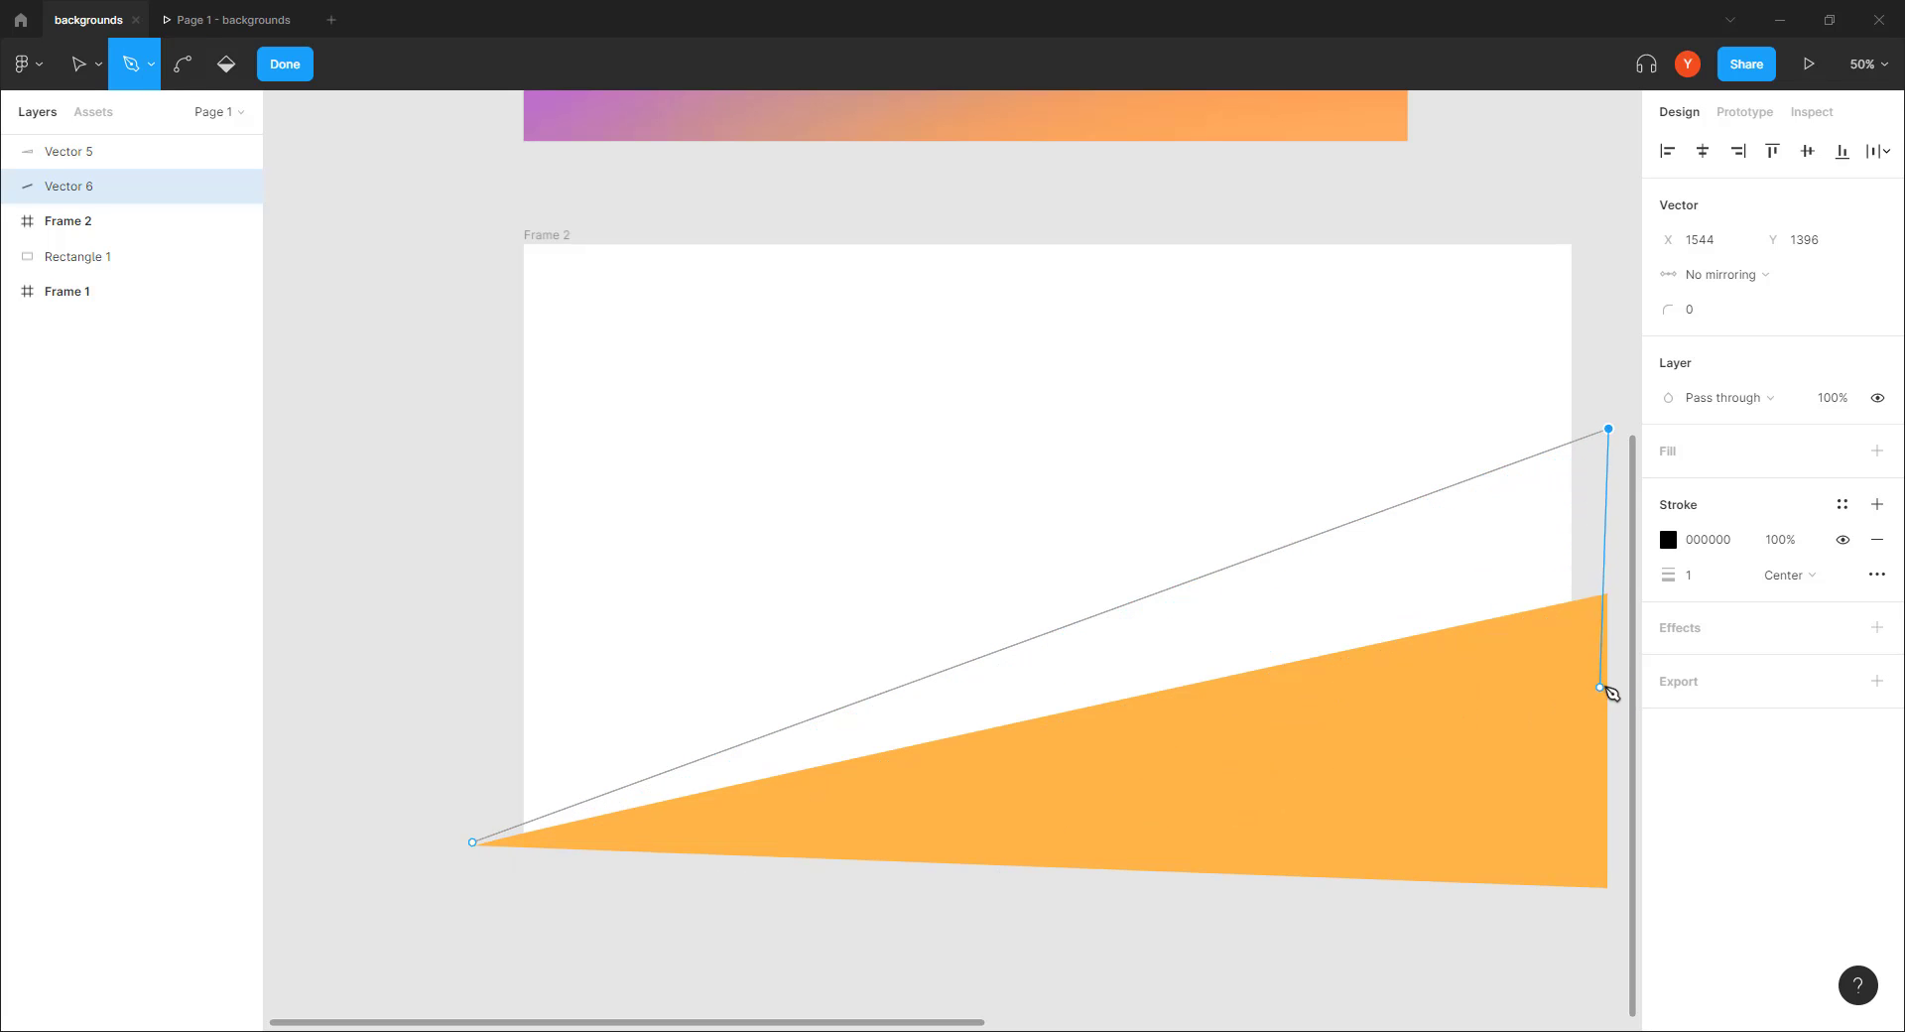
{"action": "left_click", "coordinate": [1608, 682]}
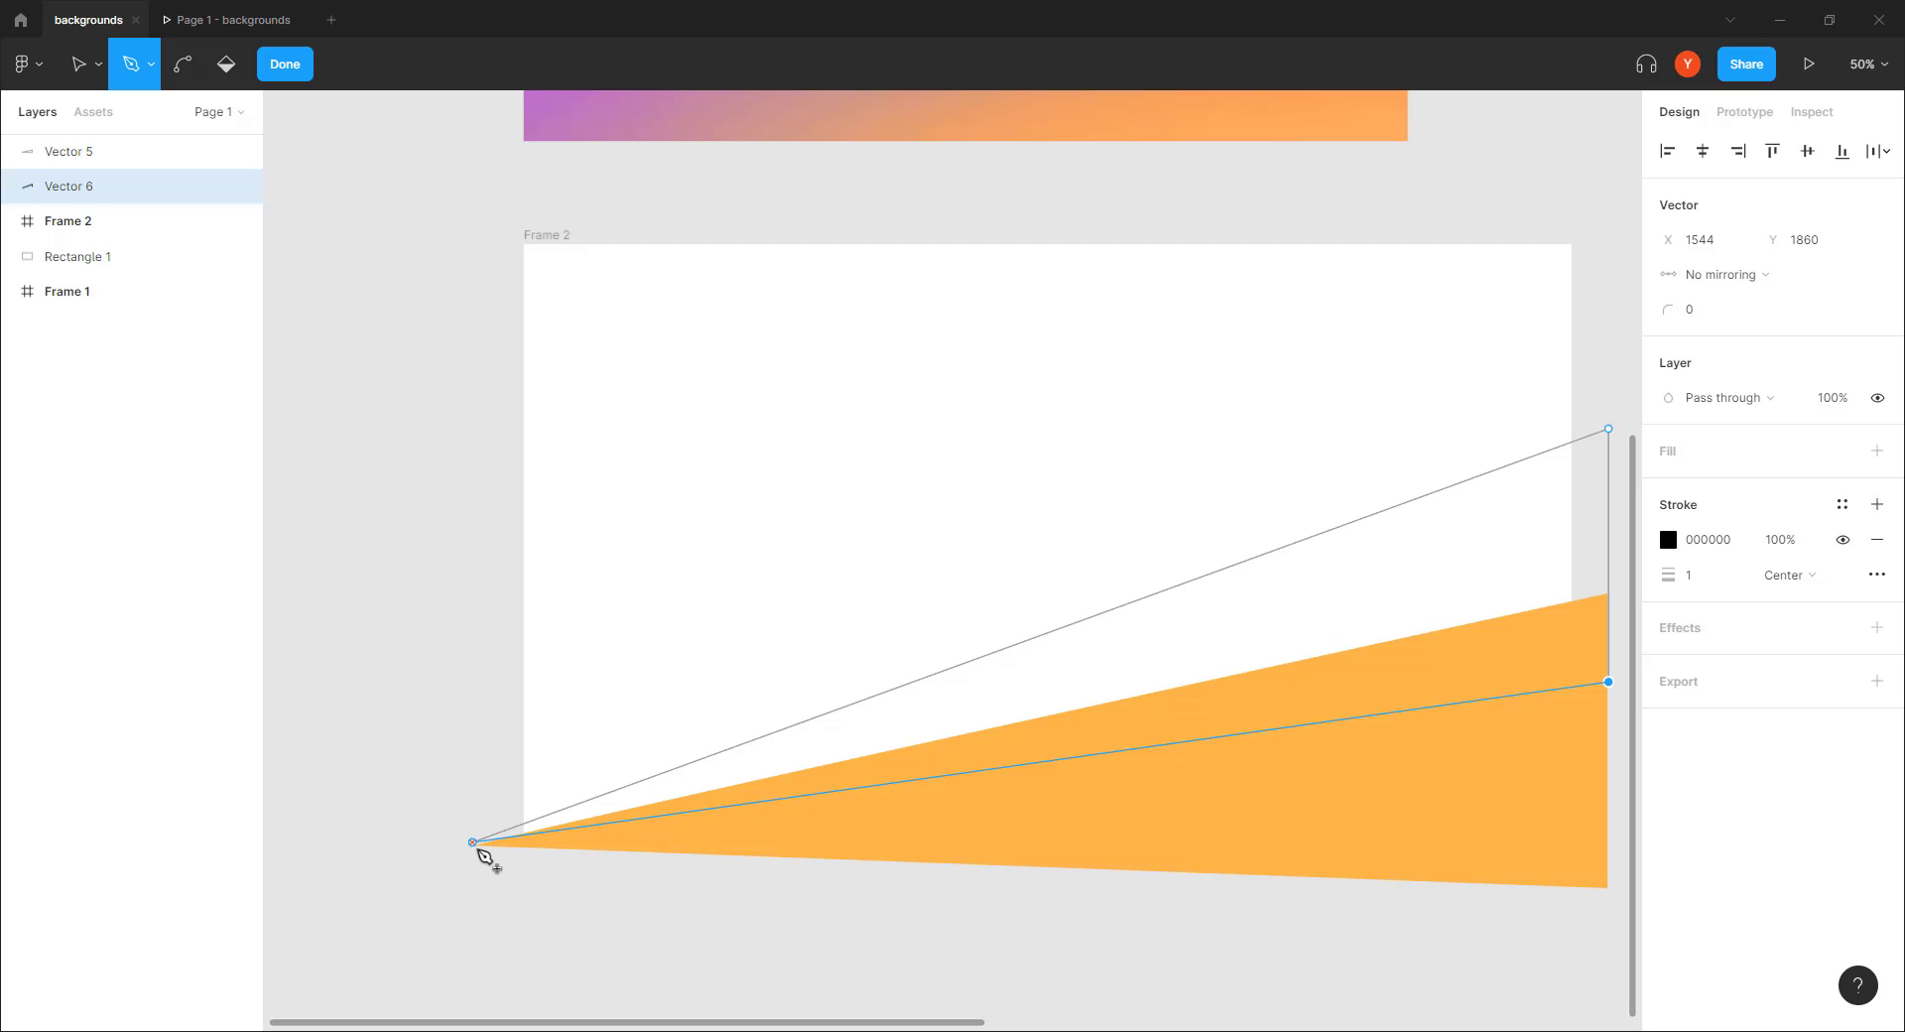
{"action": "left_click", "coordinate": [474, 844]}
{"action": "key", "text": "Escape"}
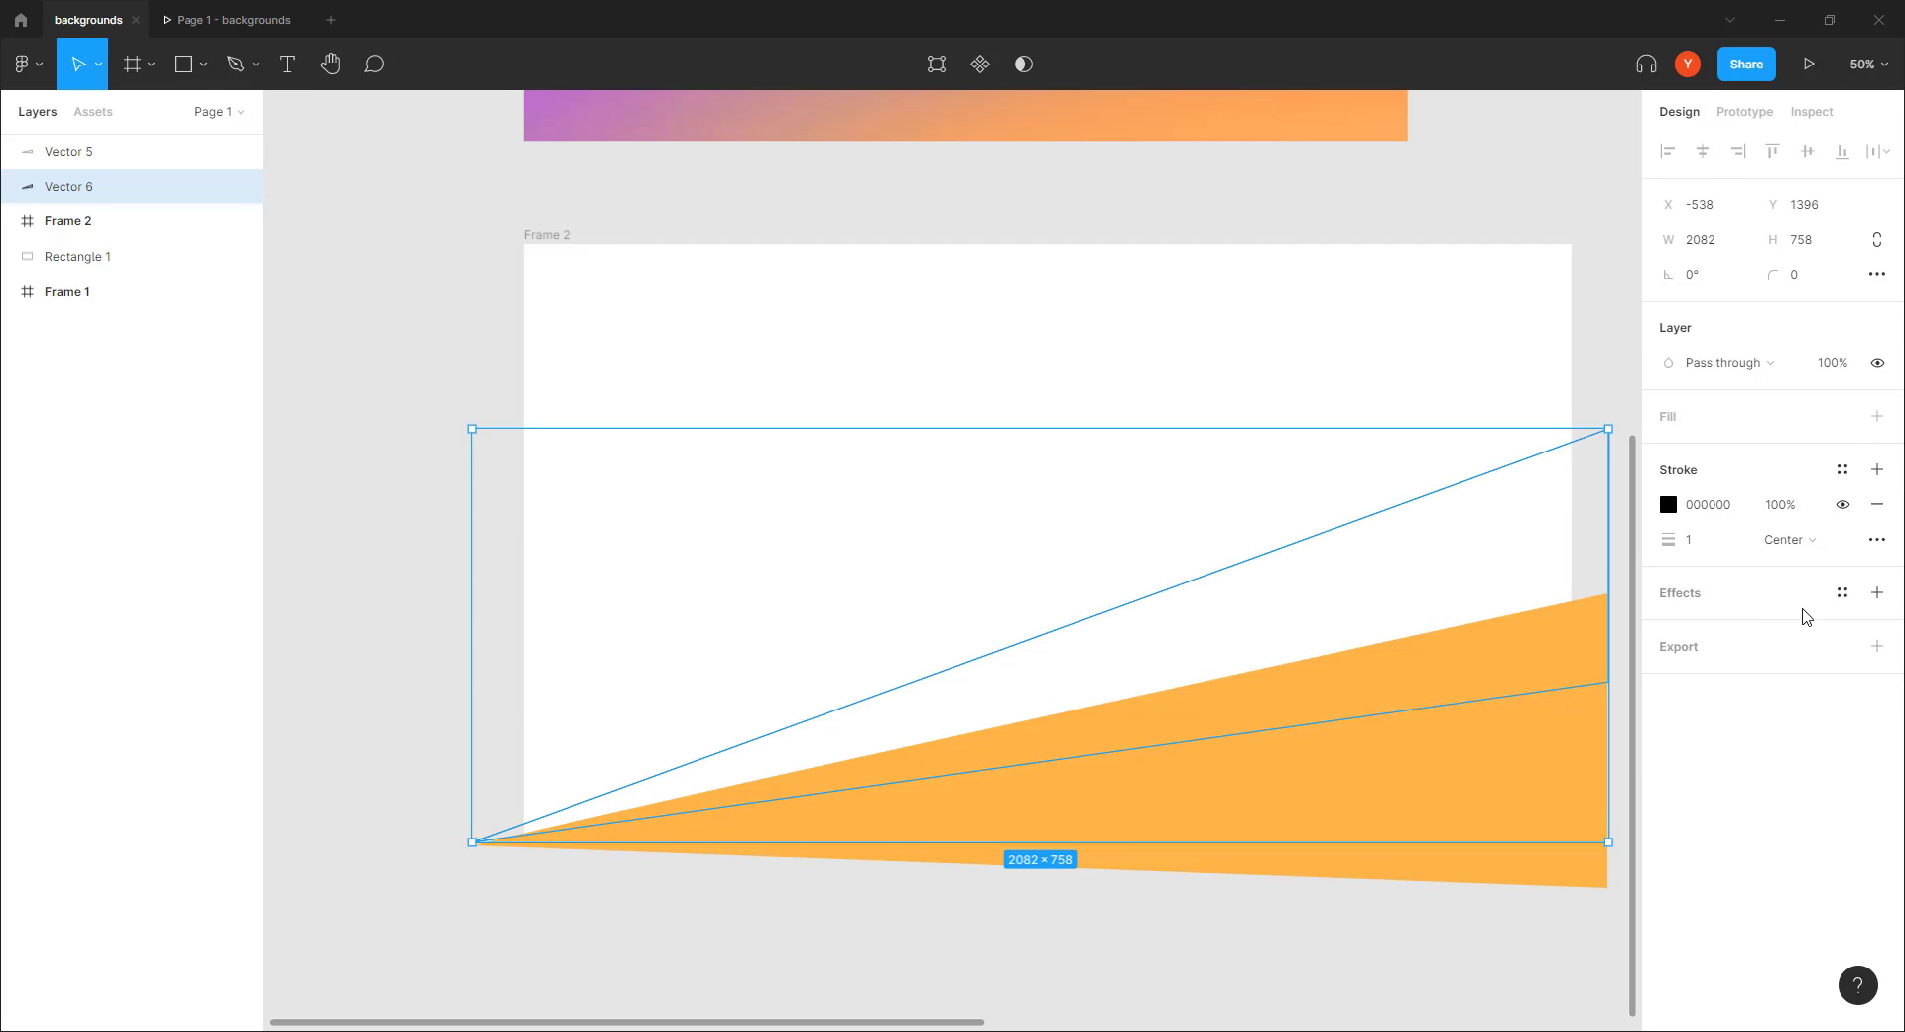
Give the second triangle a fill, remove its stroke and deselect it
{"action": "left_click", "coordinate": [1876, 416]}
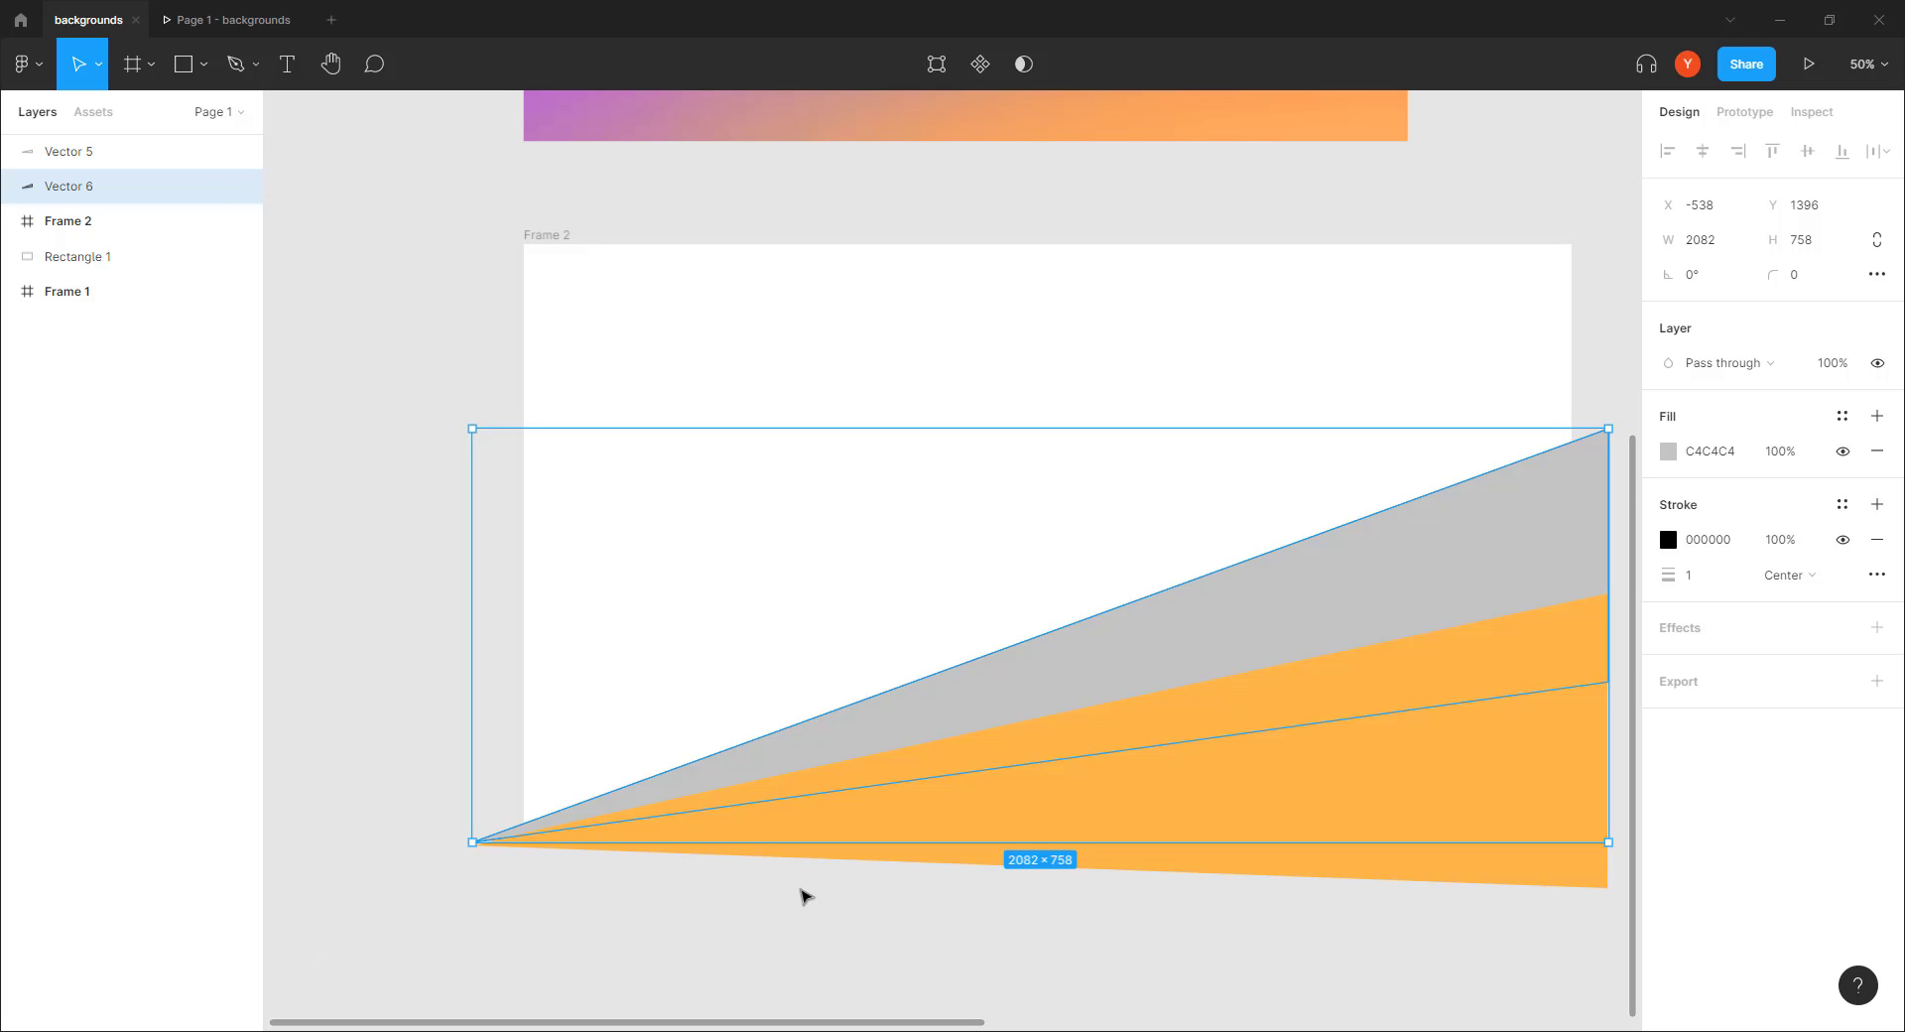
{"action": "left_click", "coordinate": [1876, 539]}
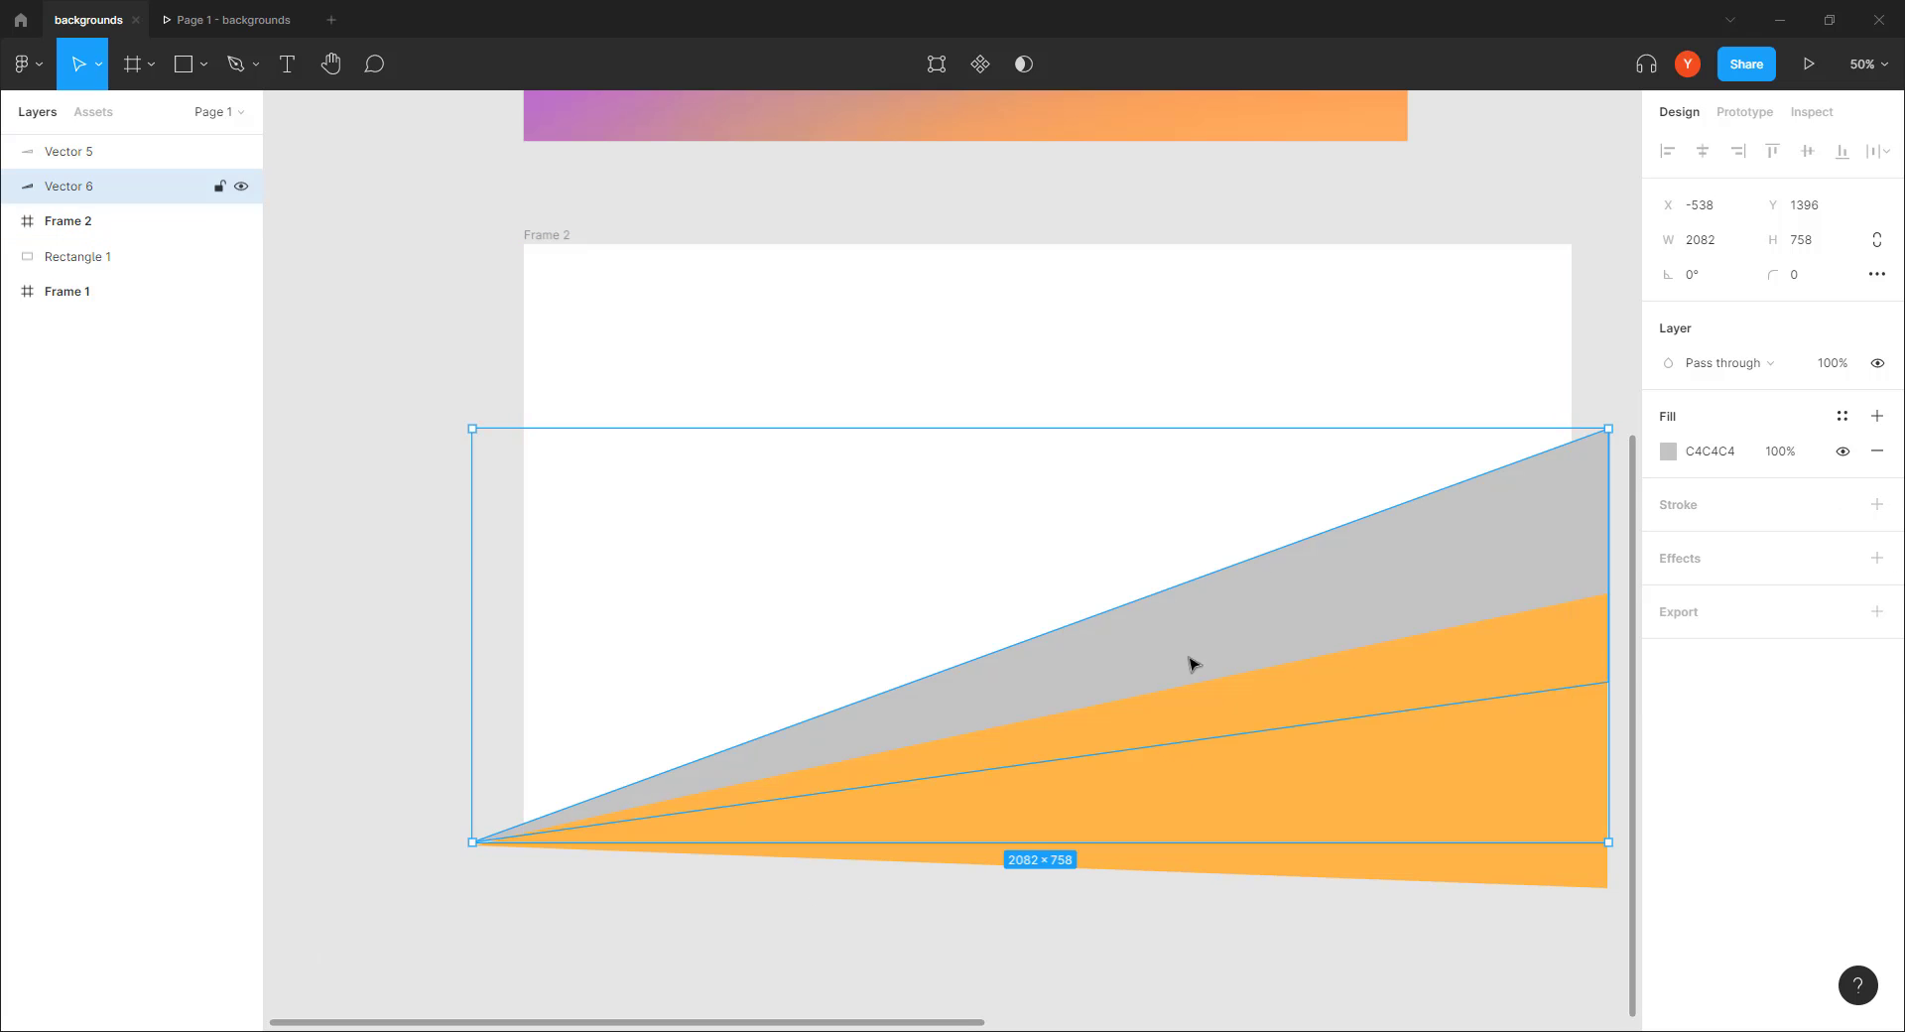
{"action": "left_click", "coordinate": [396, 373]}
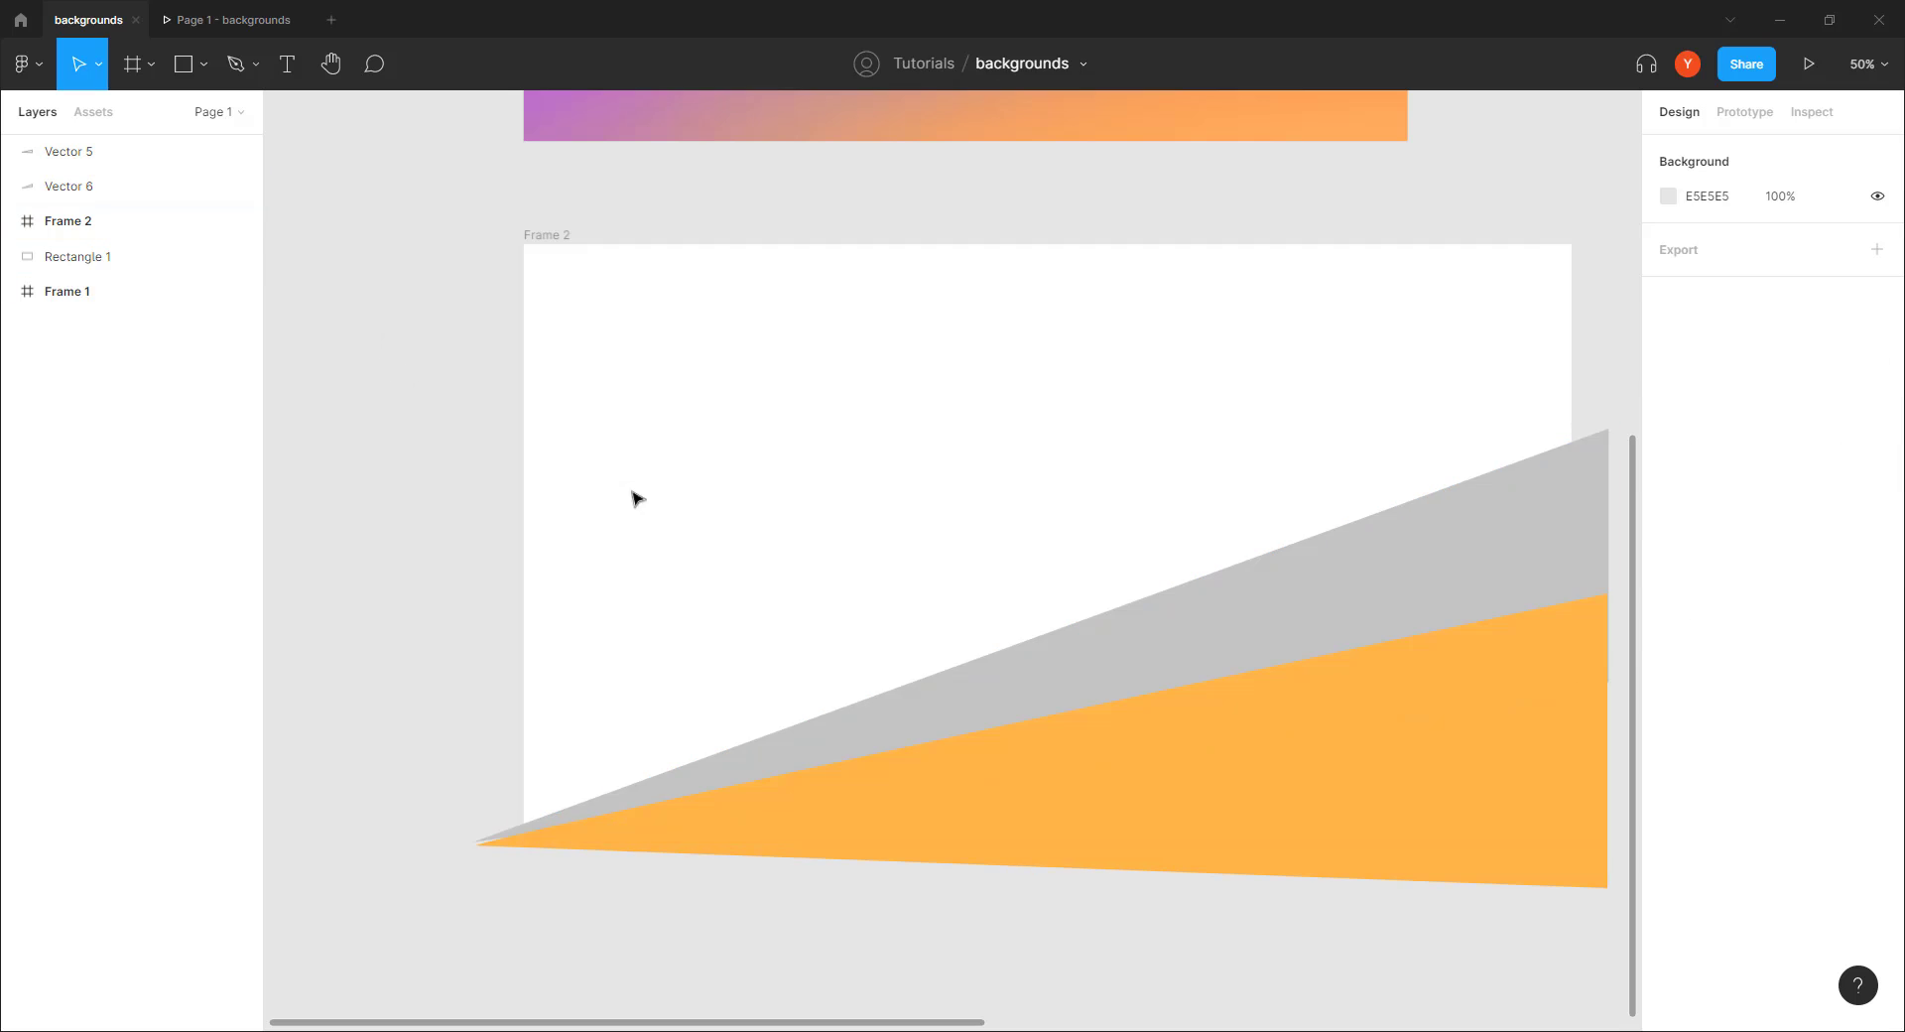
Change the grey triangle's fill to a coral red
{"action": "left_click", "coordinate": [1207, 640]}
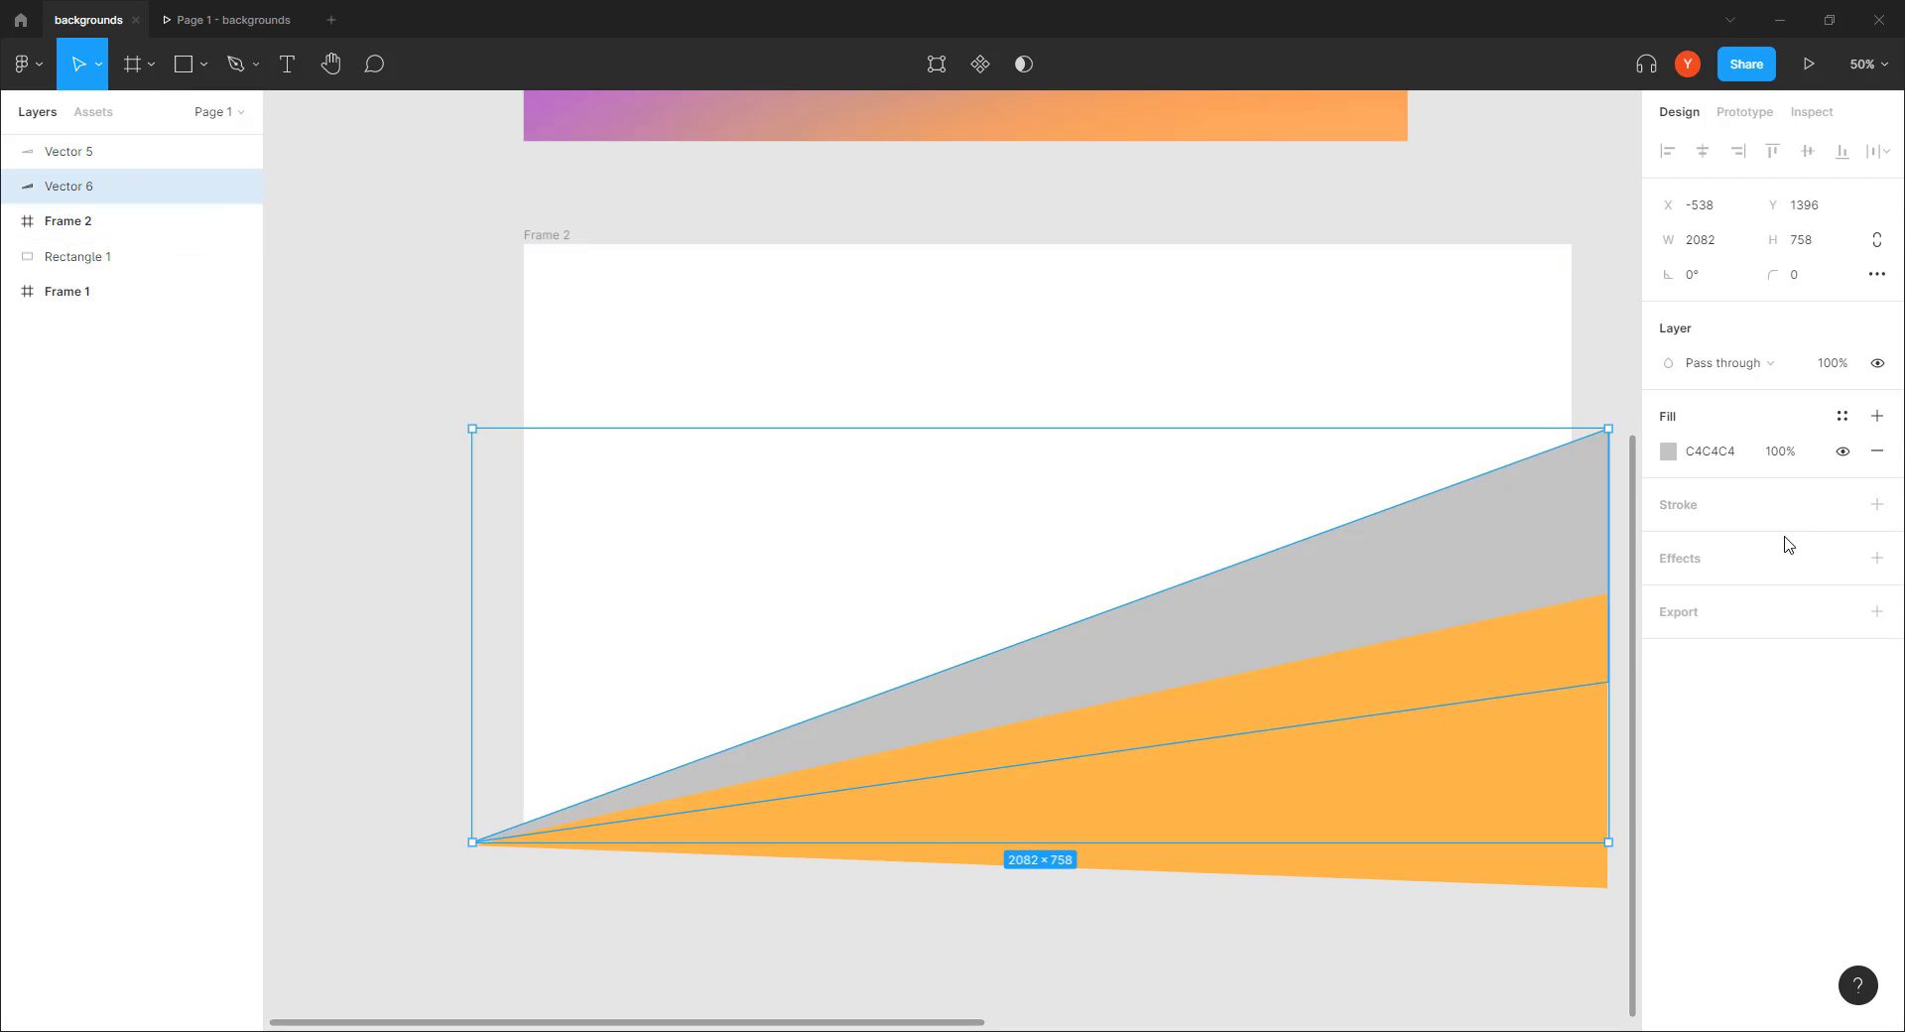
{"action": "left_click", "coordinate": [1668, 451]}
{"action": "left_click", "coordinate": [1541, 480]}
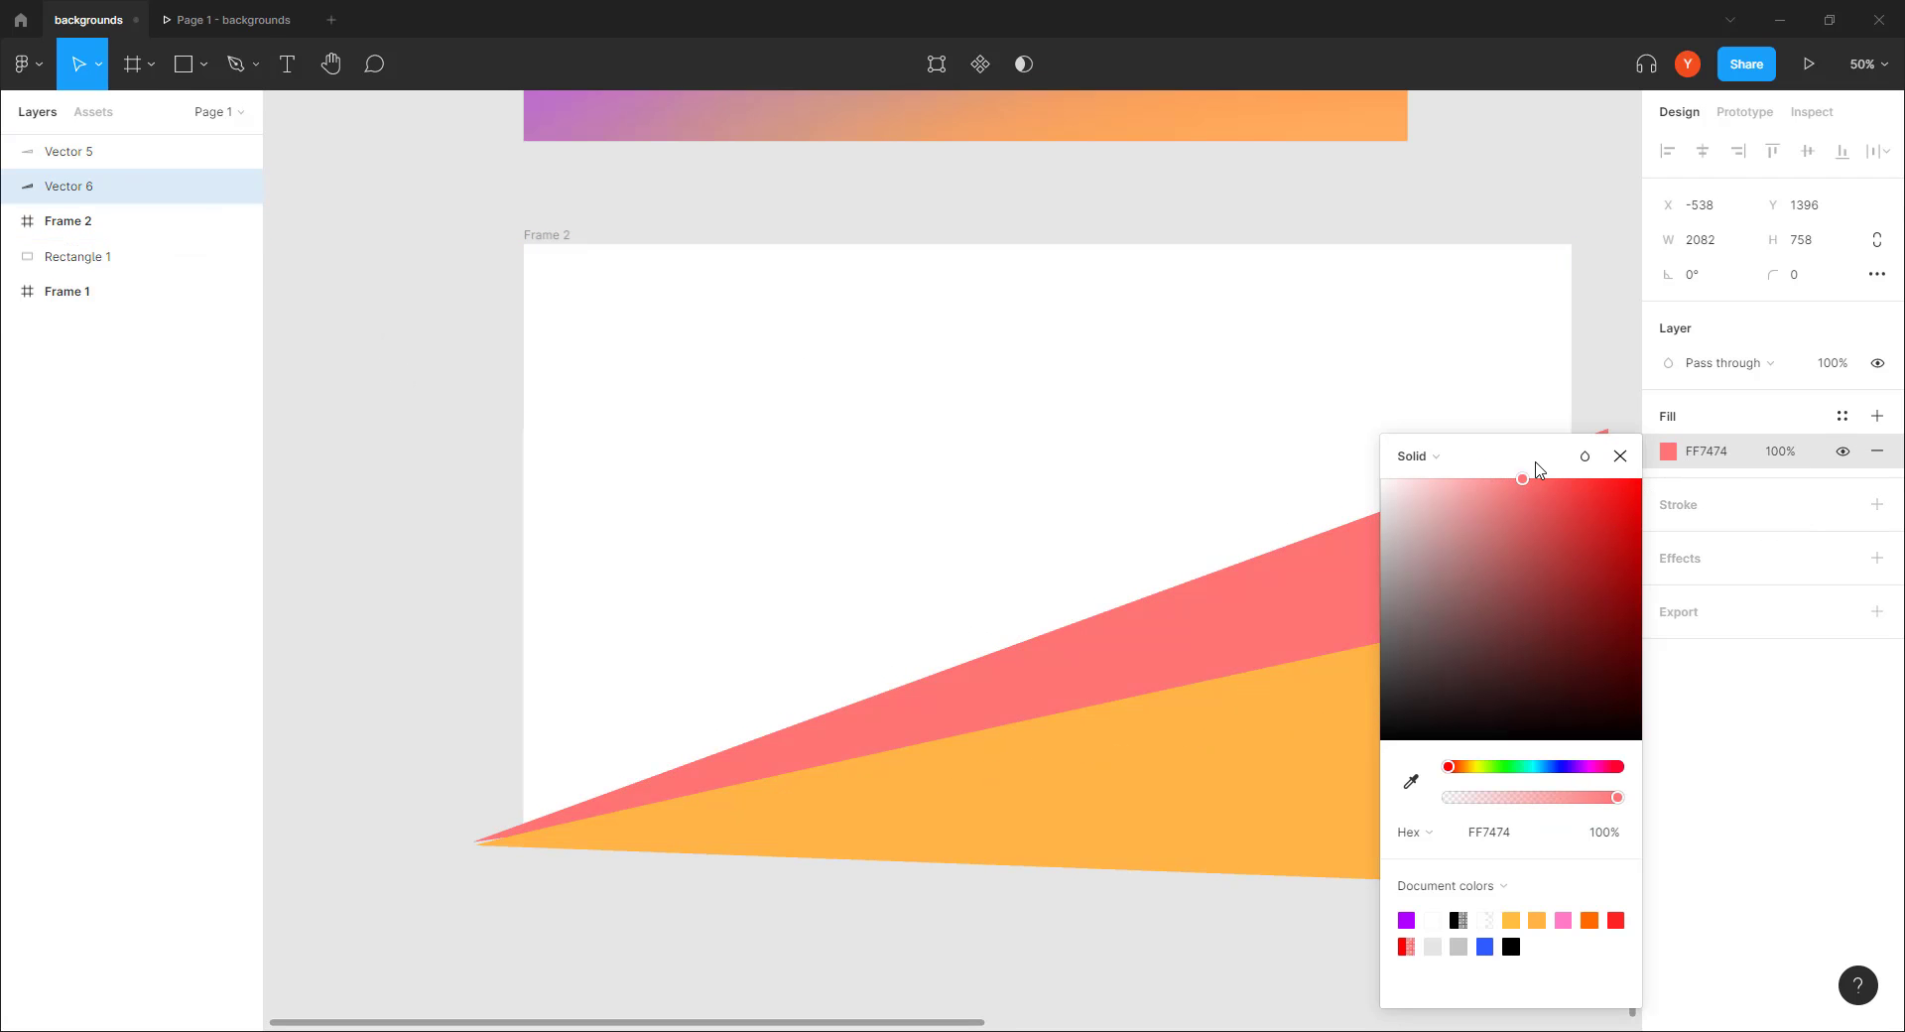
{"action": "left_click", "coordinate": [417, 397]}
{"action": "mouse_move", "coordinate": [627, 508]}
{"action": "left_mouse_down"}
{"action": "mouse_move", "coordinate": [545, 464]}
{"action": "mouse_move", "coordinate": [578, 469]}
{"action": "mouse_move", "coordinate": [640, 535]}
{"action": "left_mouse_up"}
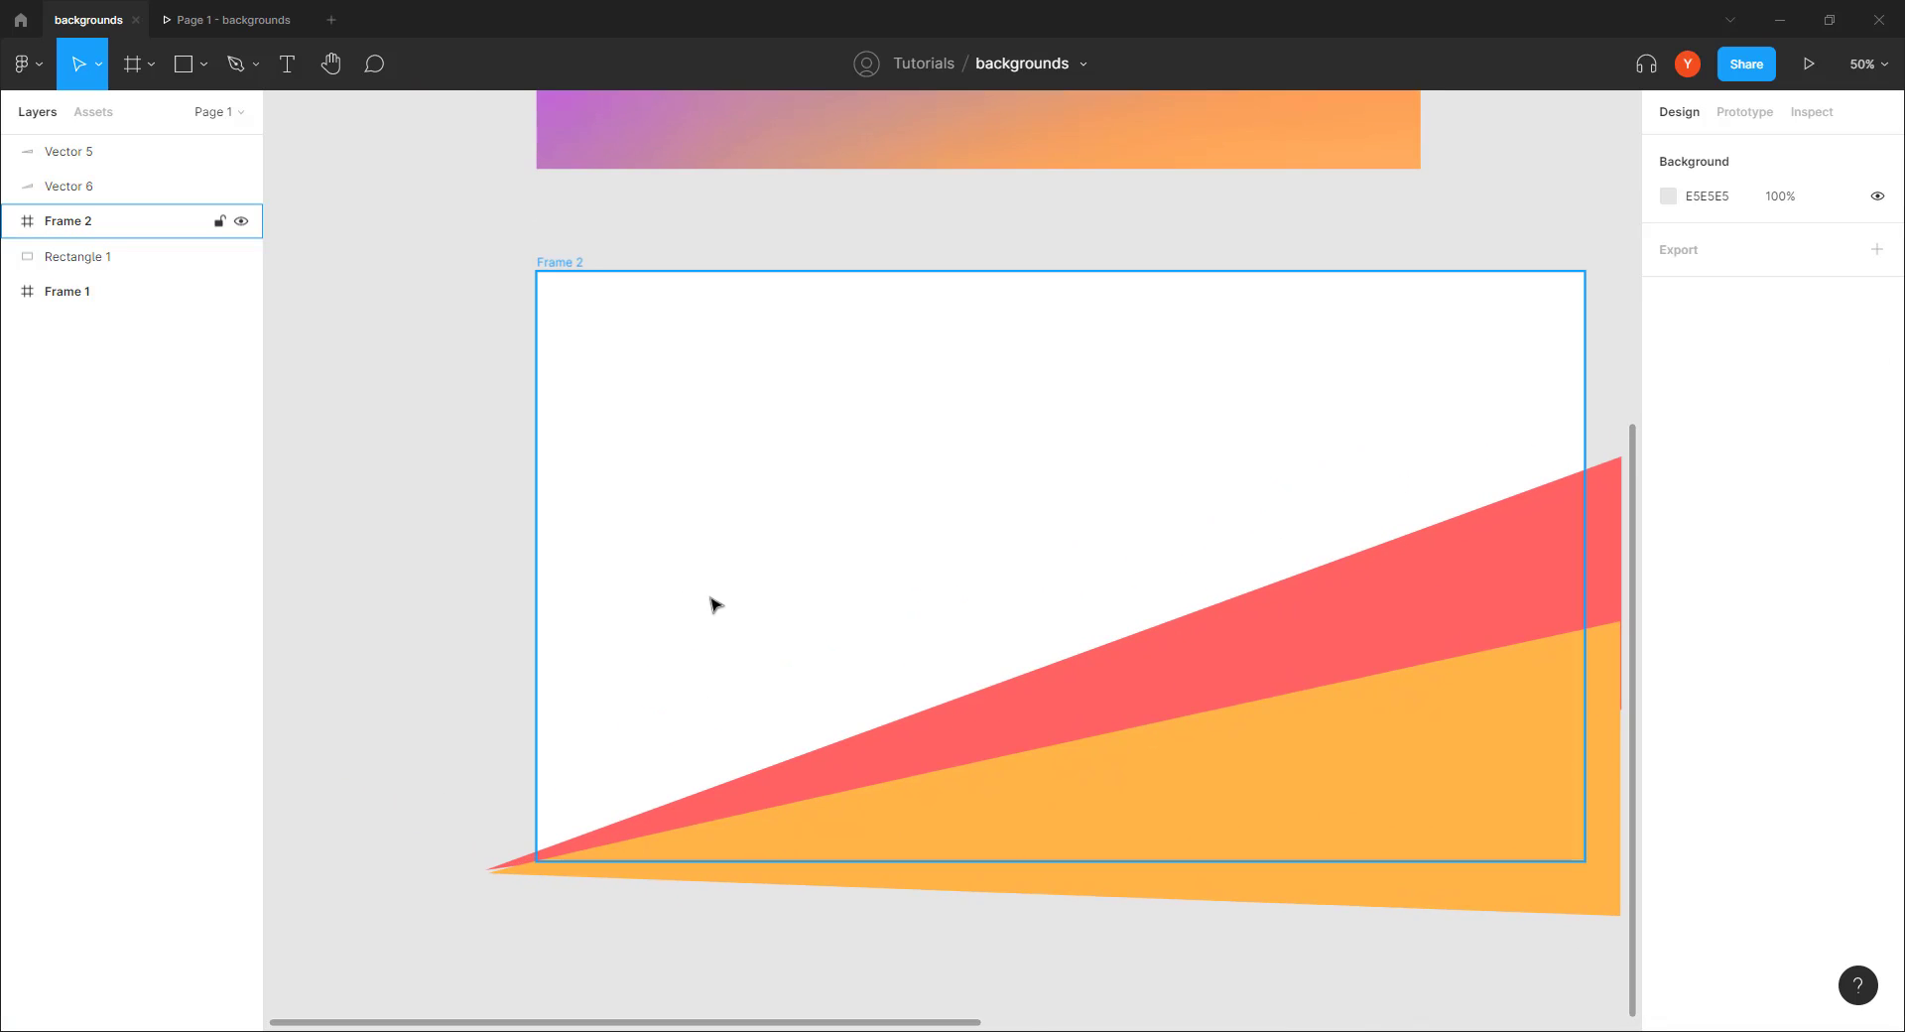
Draw a third closed triangle of about 2064 × 1148 from the shared corner with the Pen tool, rising above the coral one and overlapping it
{"action": "left_click", "coordinate": [236, 64]}
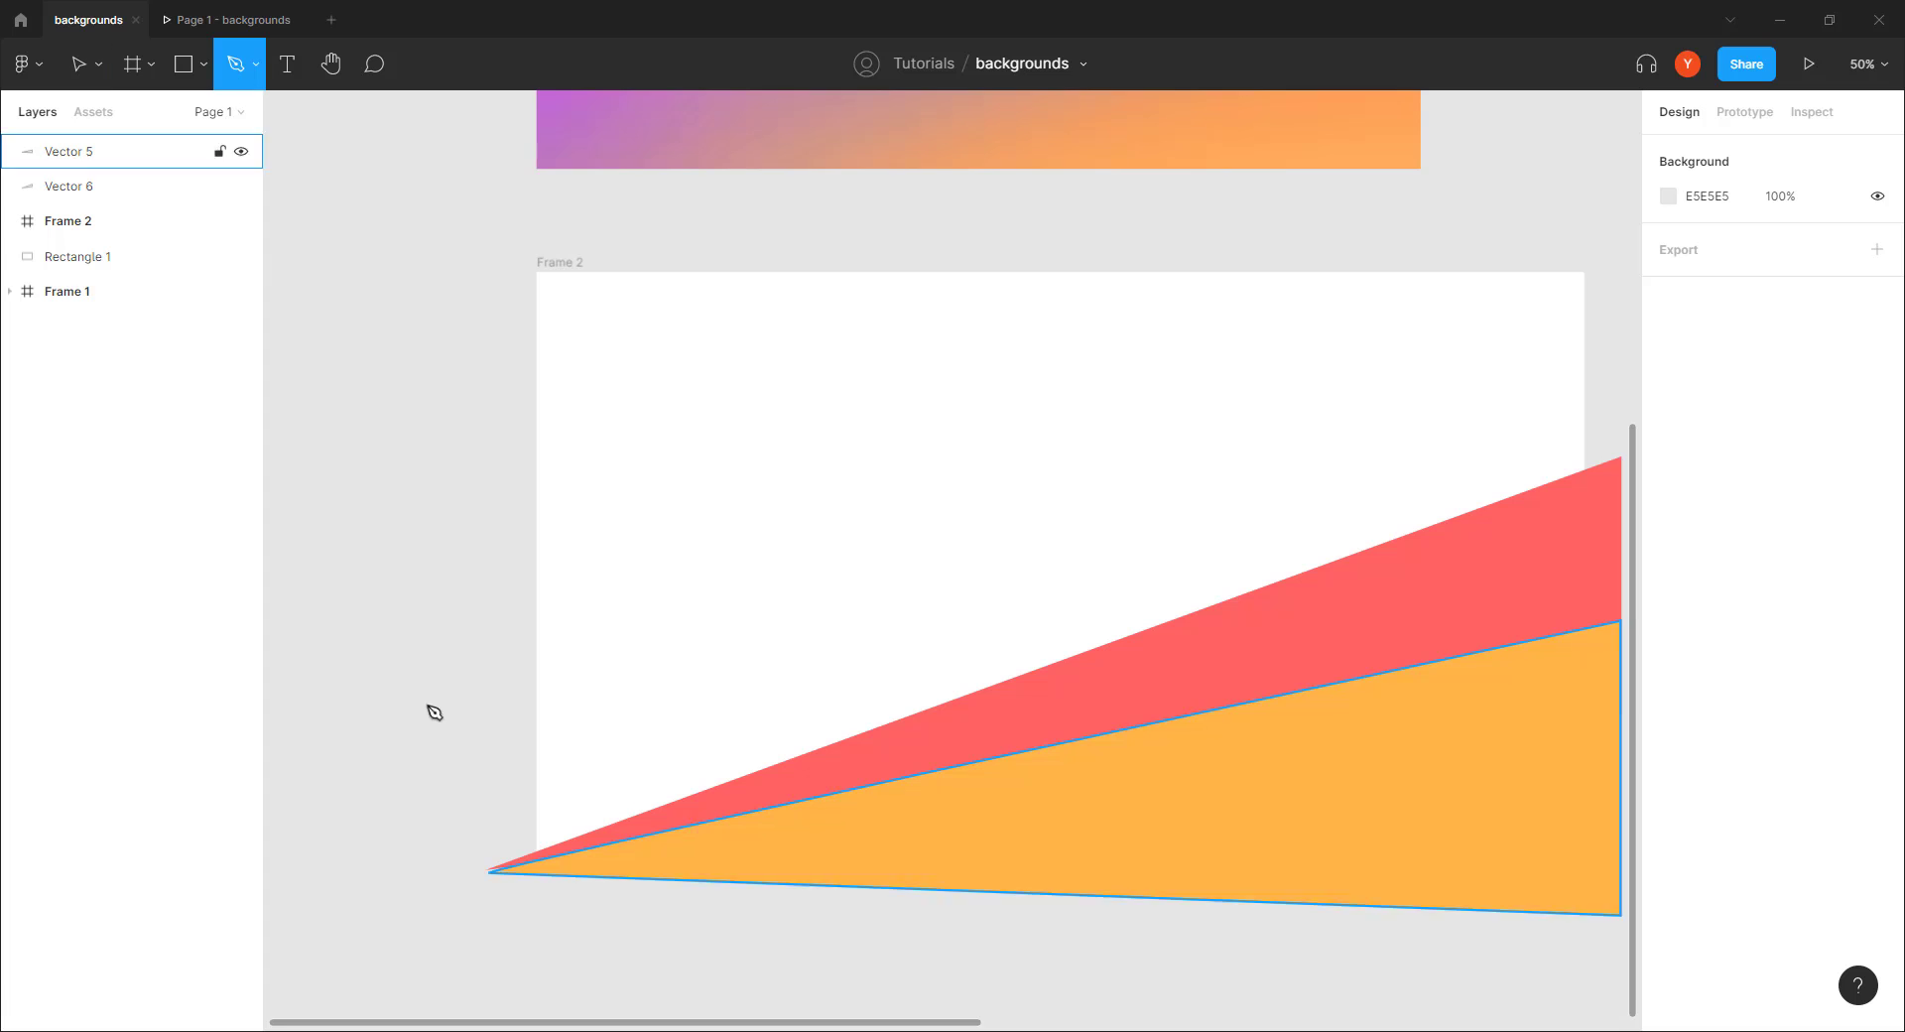
{"action": "left_click", "coordinate": [490, 866]}
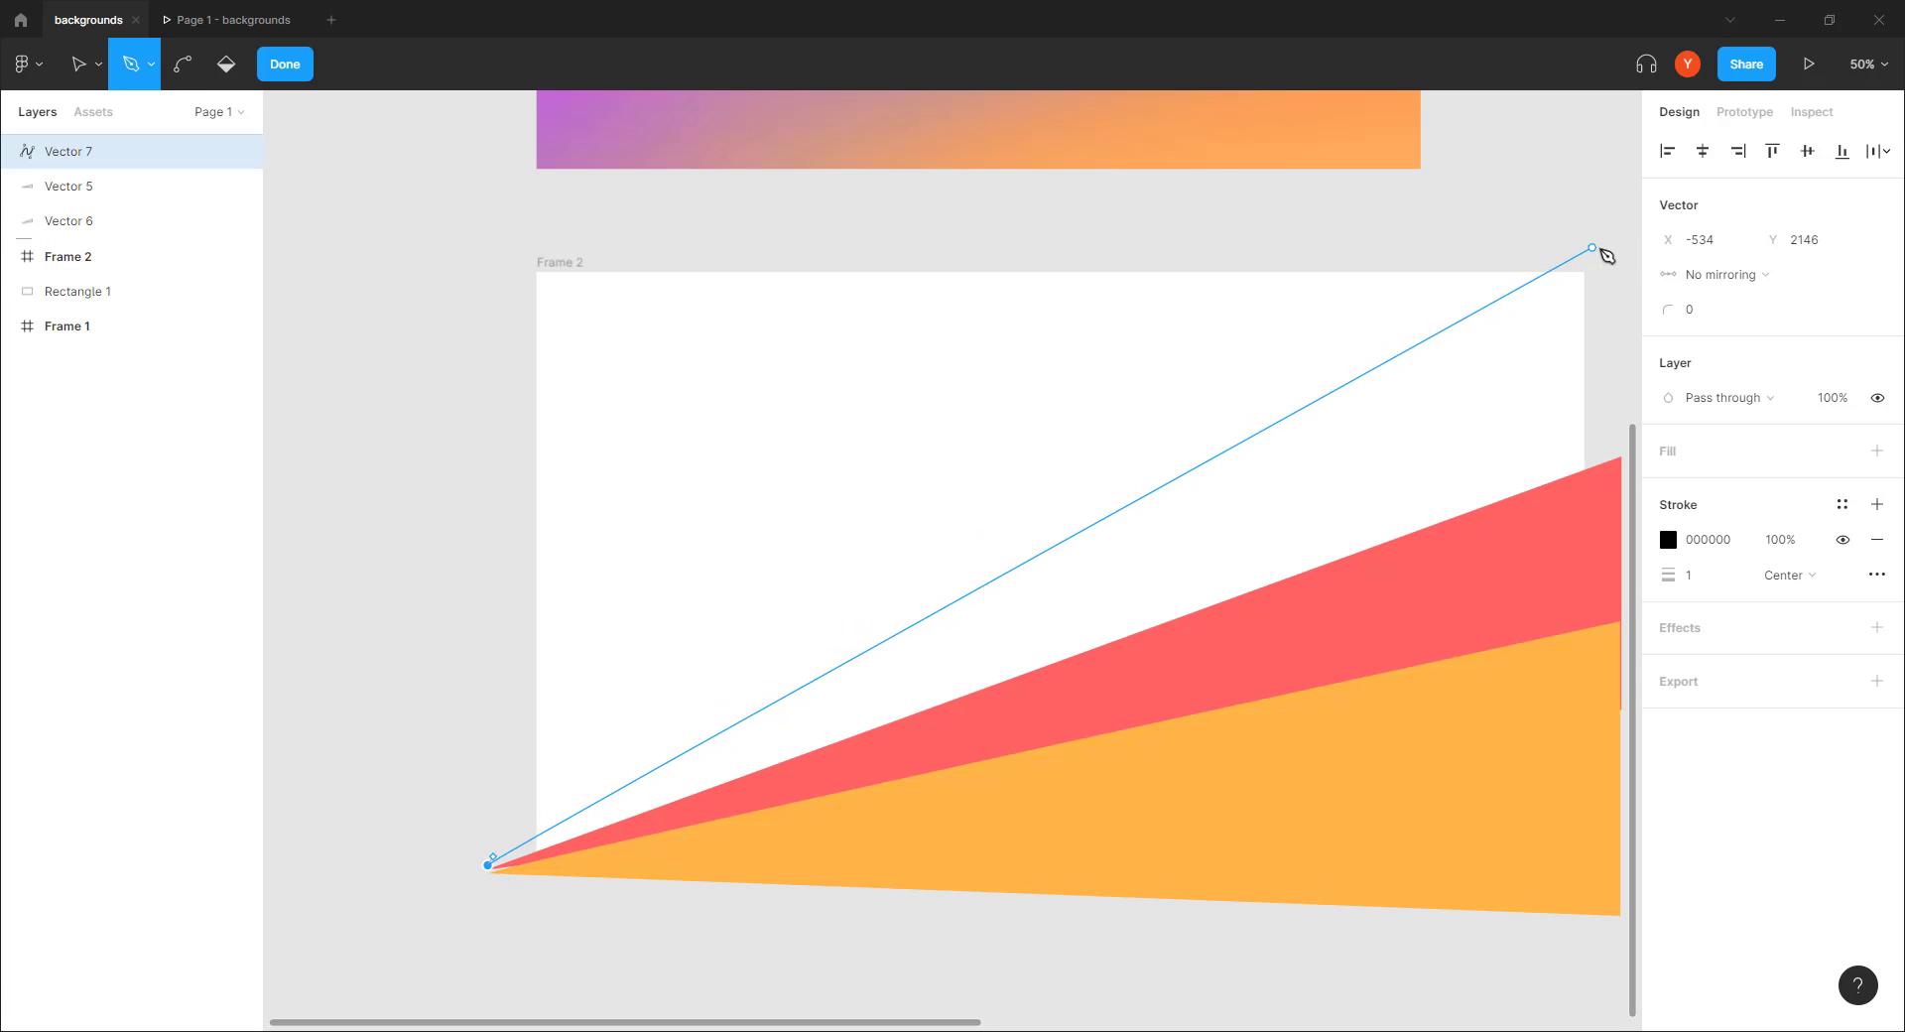
{"action": "left_click", "coordinate": [1614, 247]}
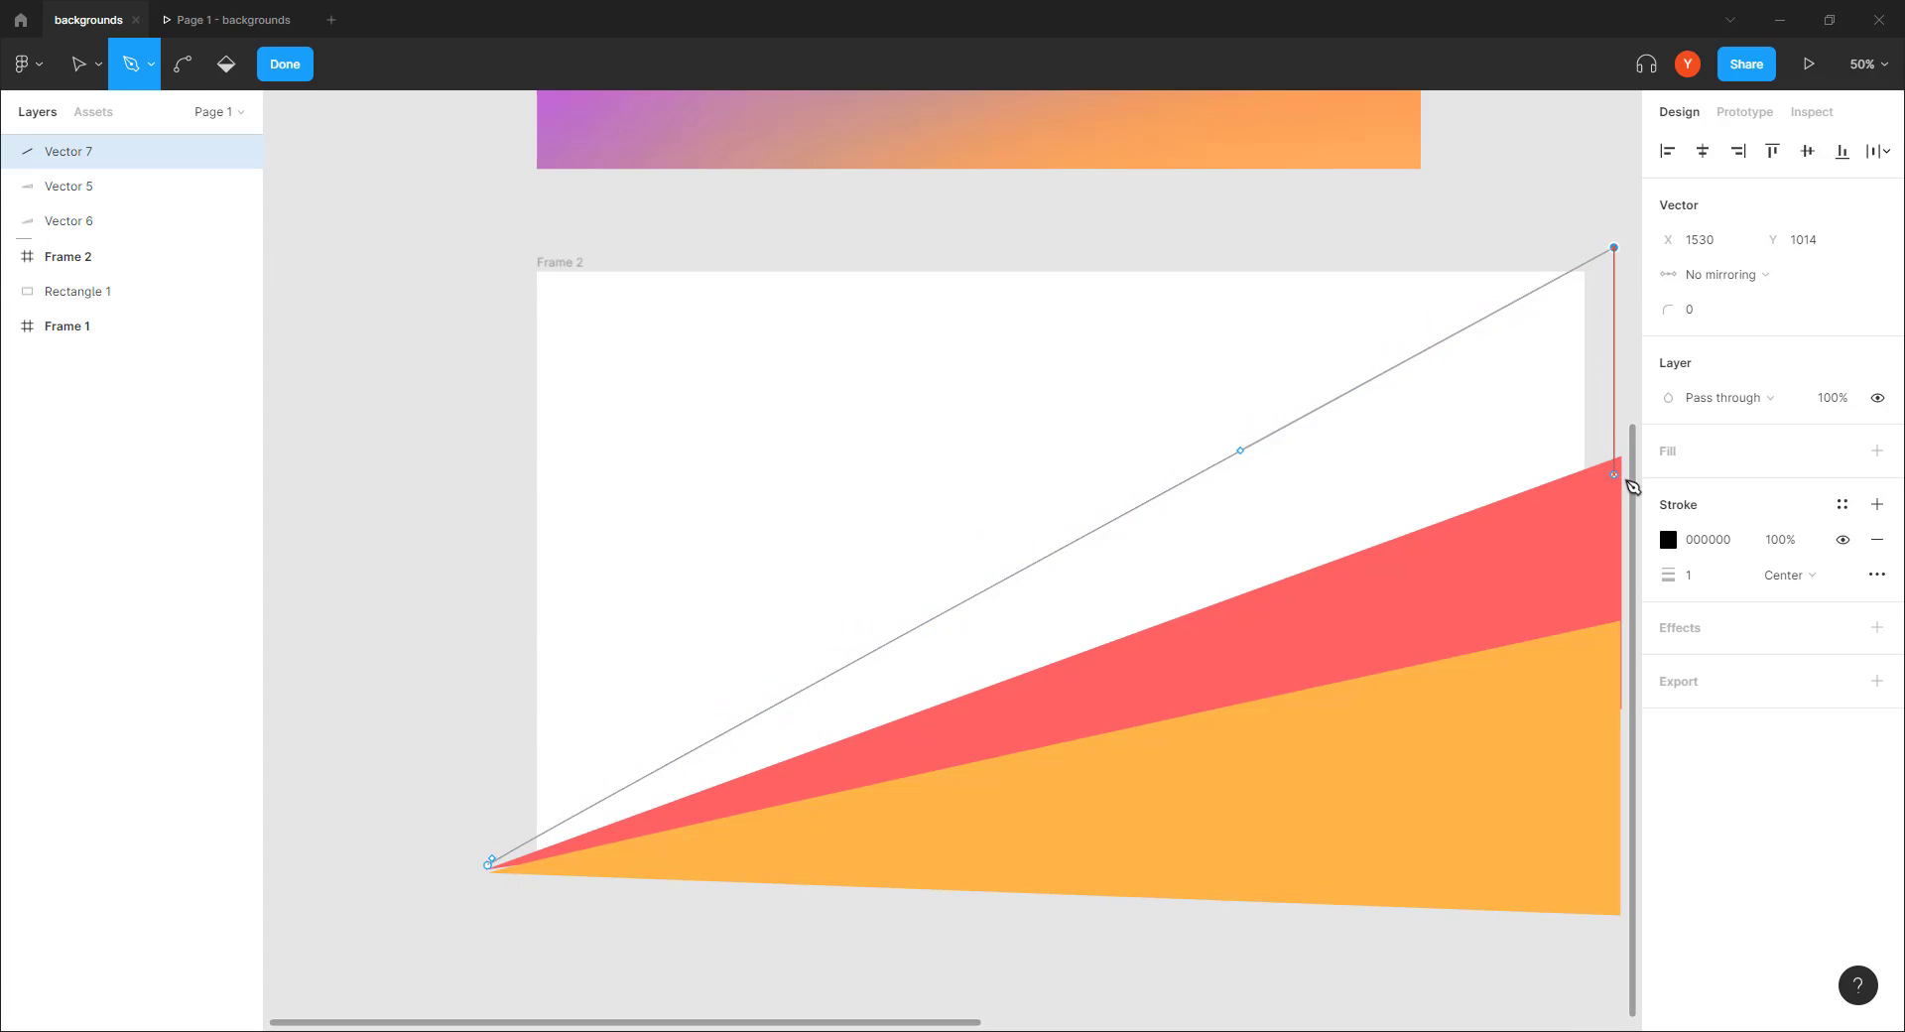
{"action": "left_click", "coordinate": [1614, 479]}
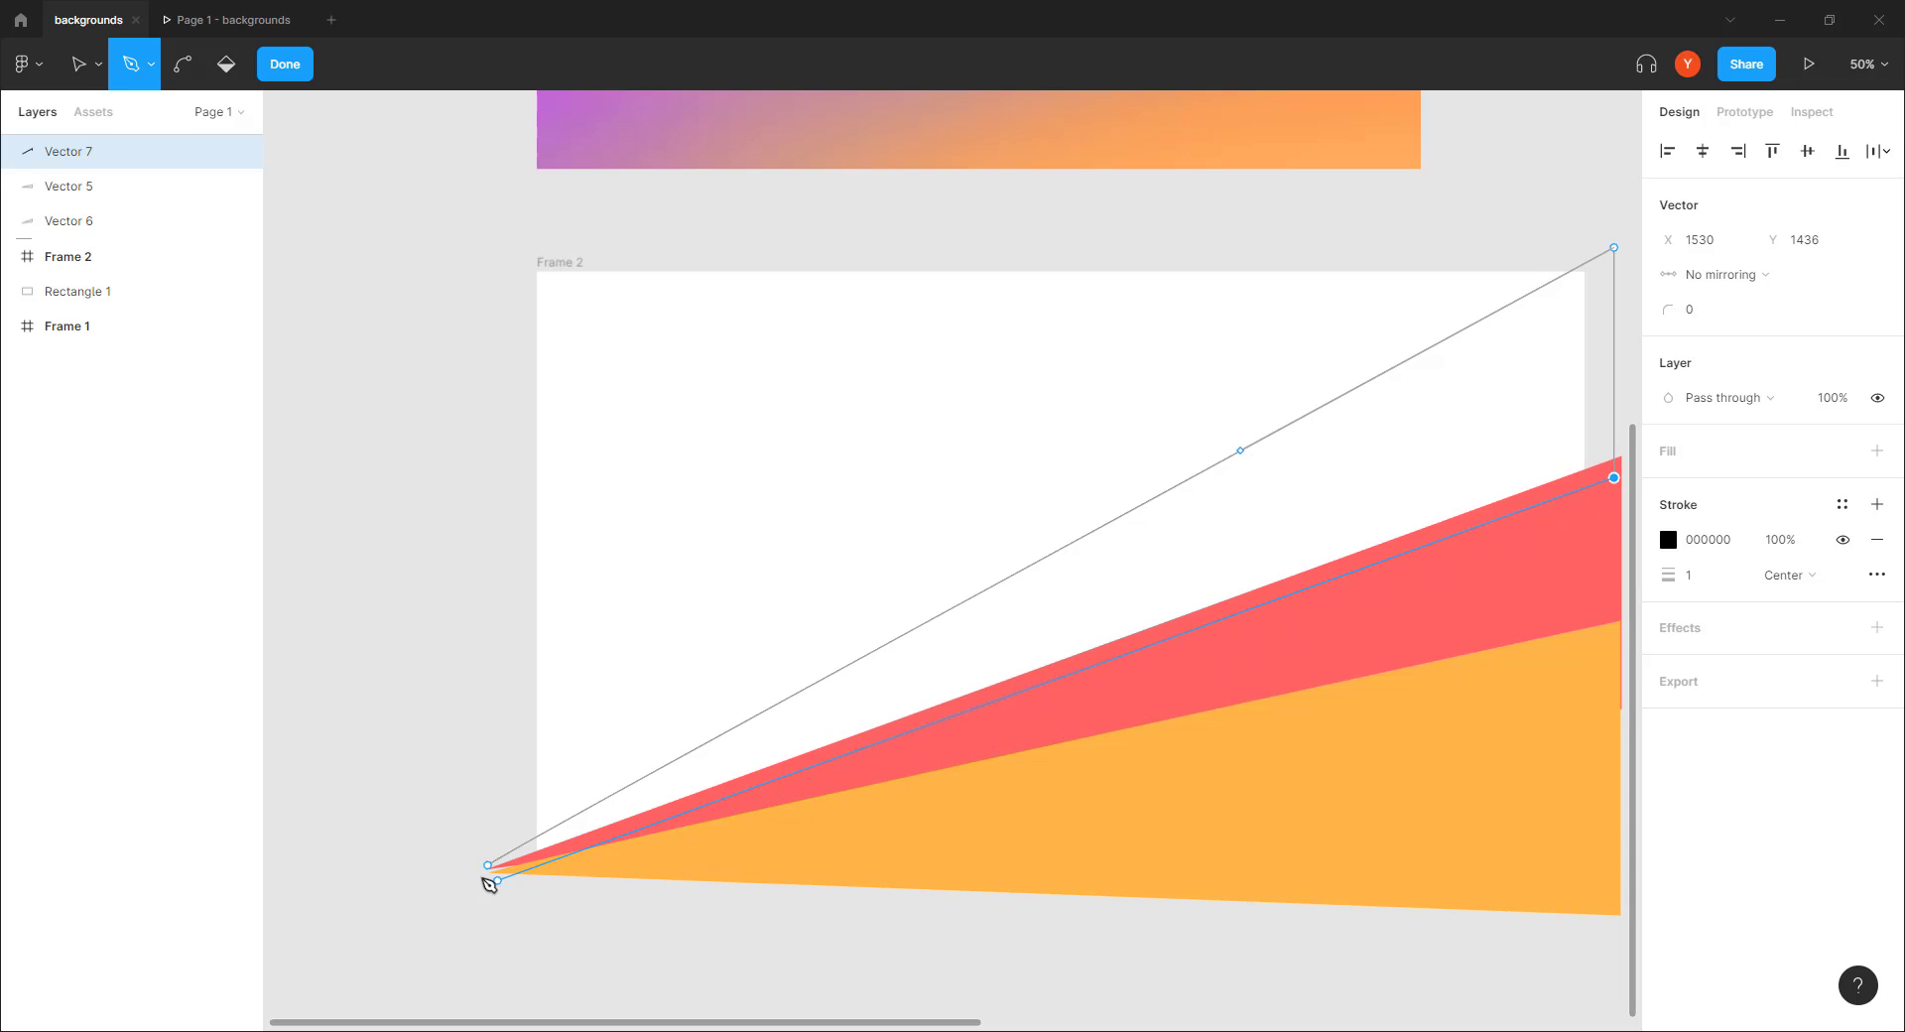
{"action": "left_click", "coordinate": [487, 865]}
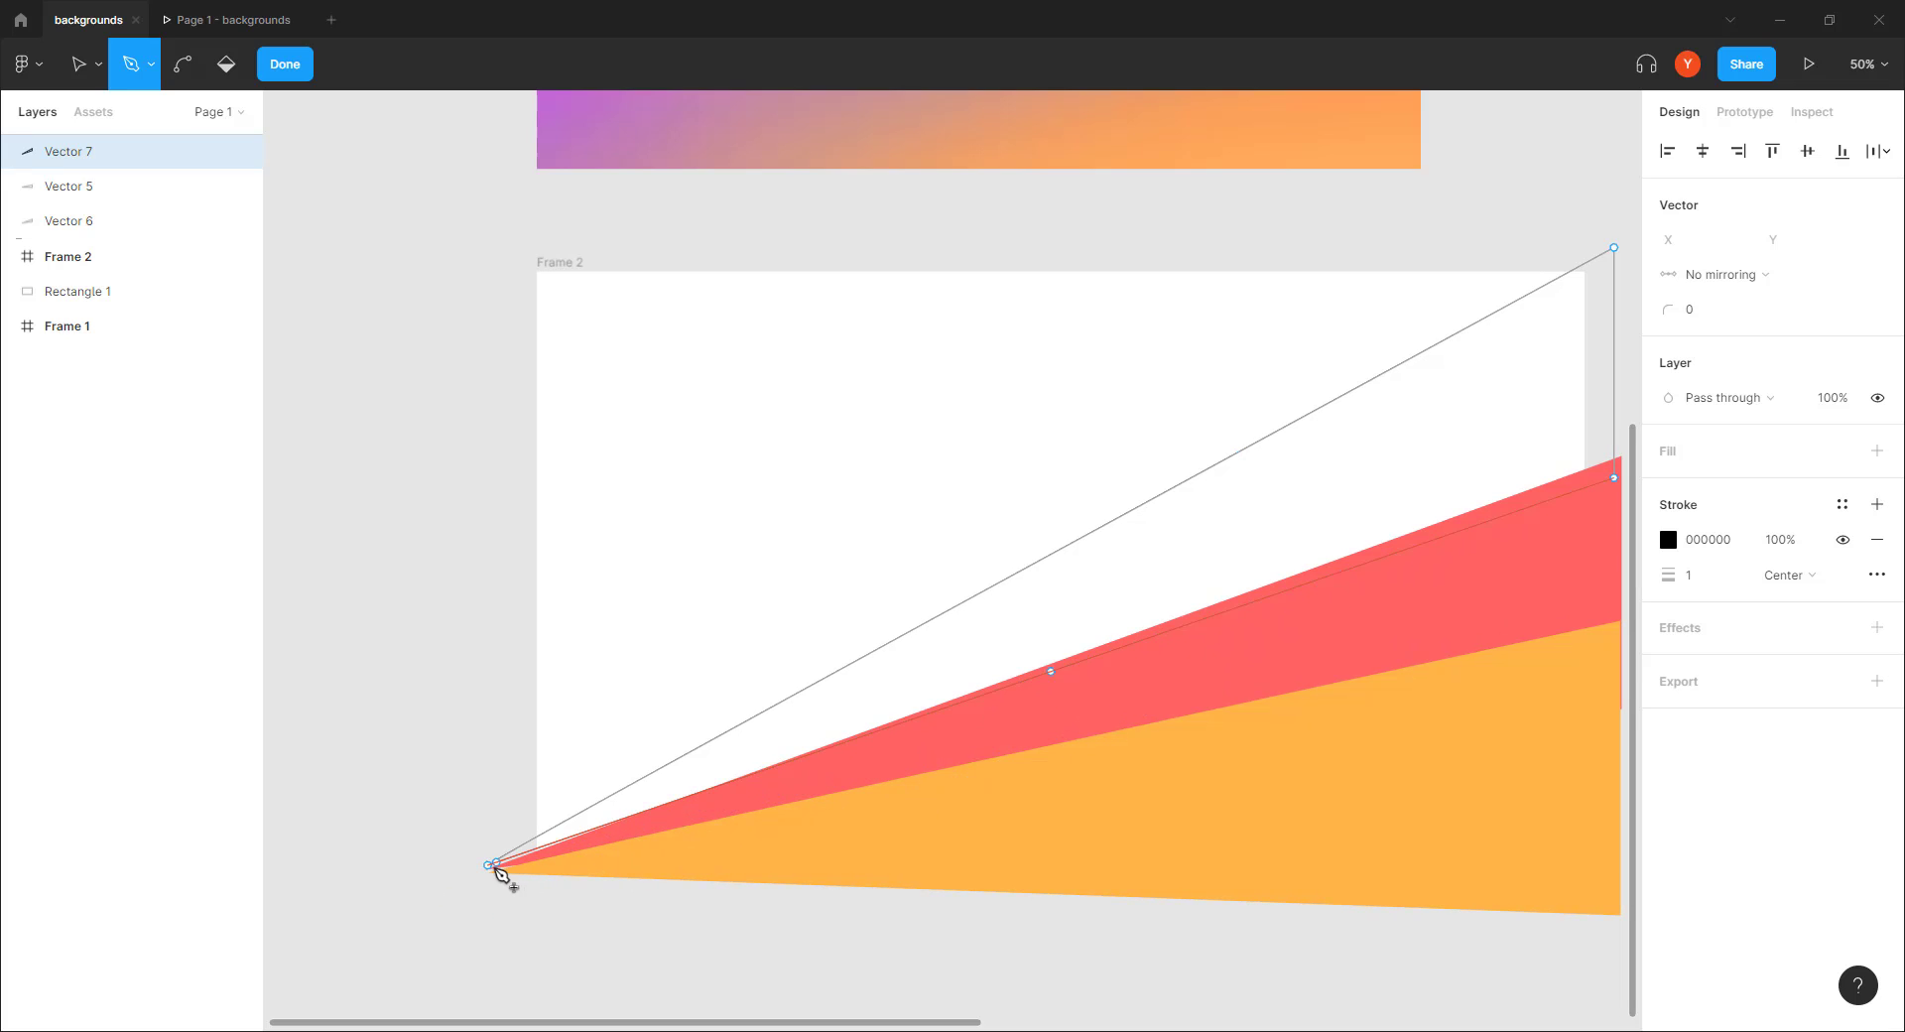
{"action": "key", "text": "v"}
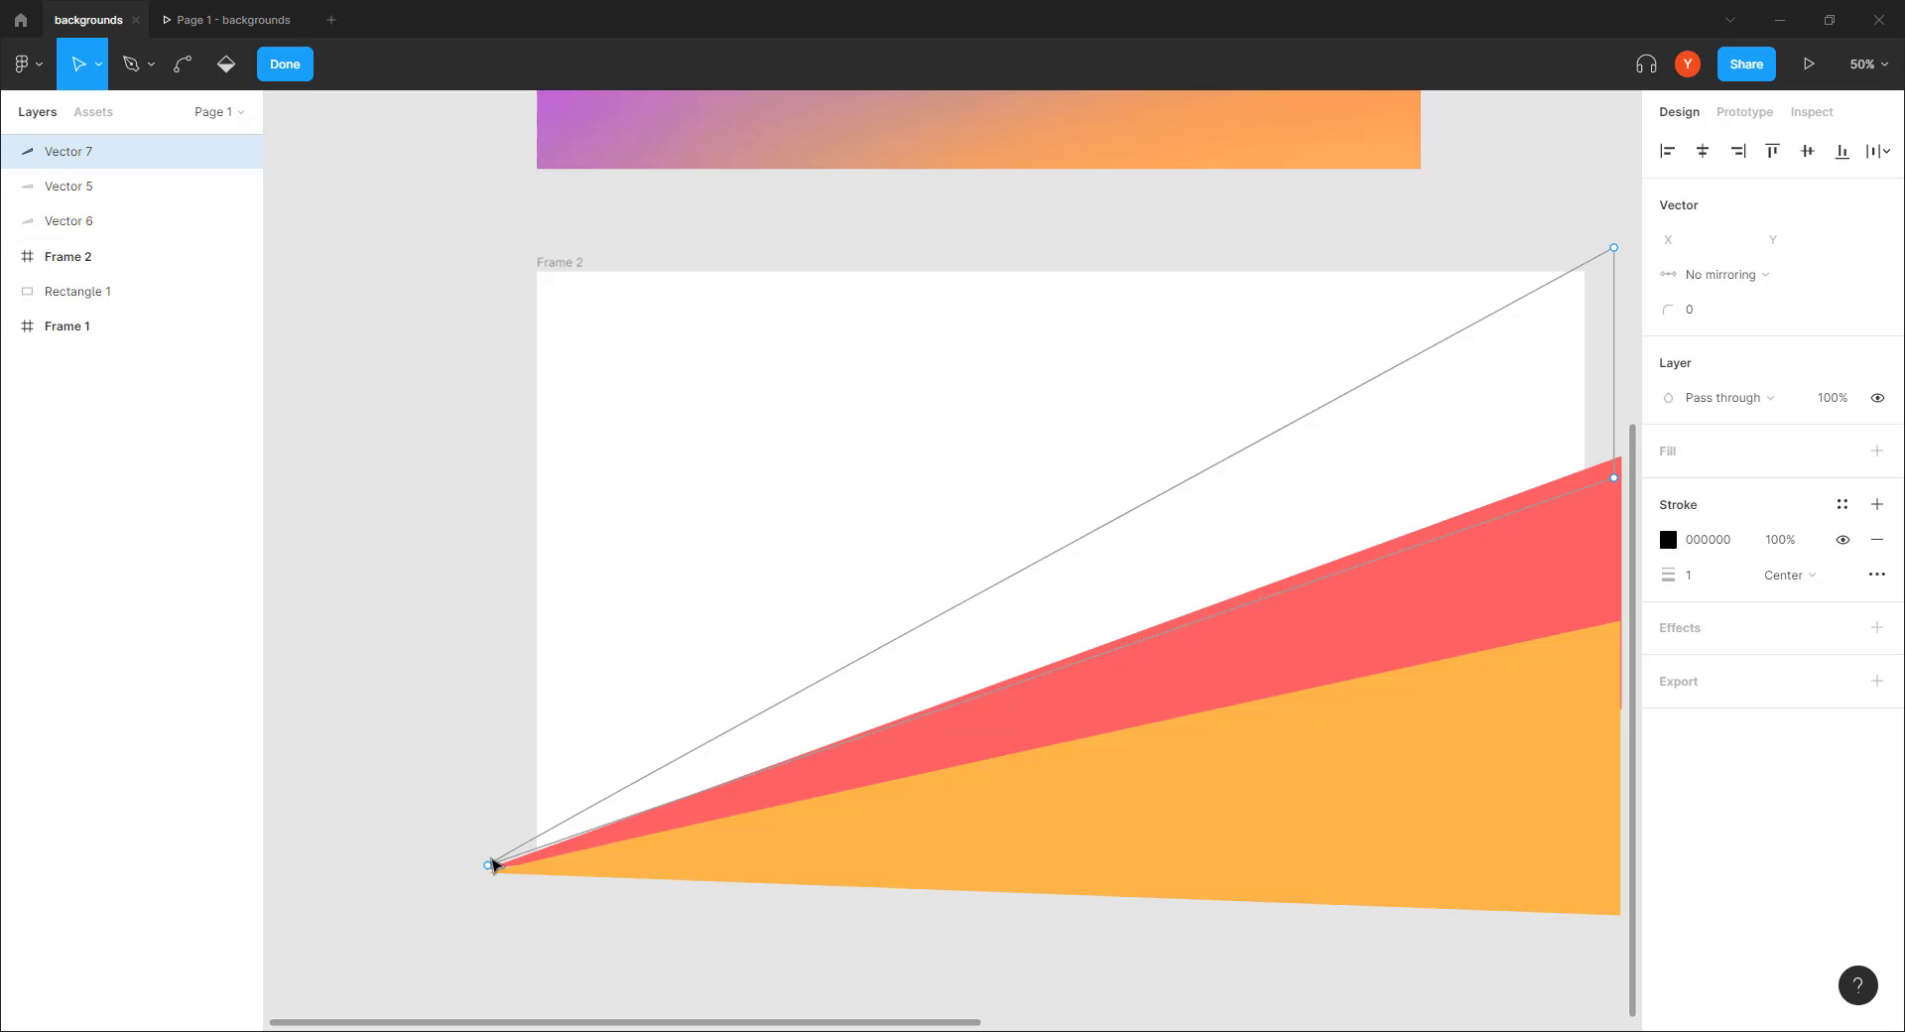
{"action": "left_click", "coordinate": [488, 870]}
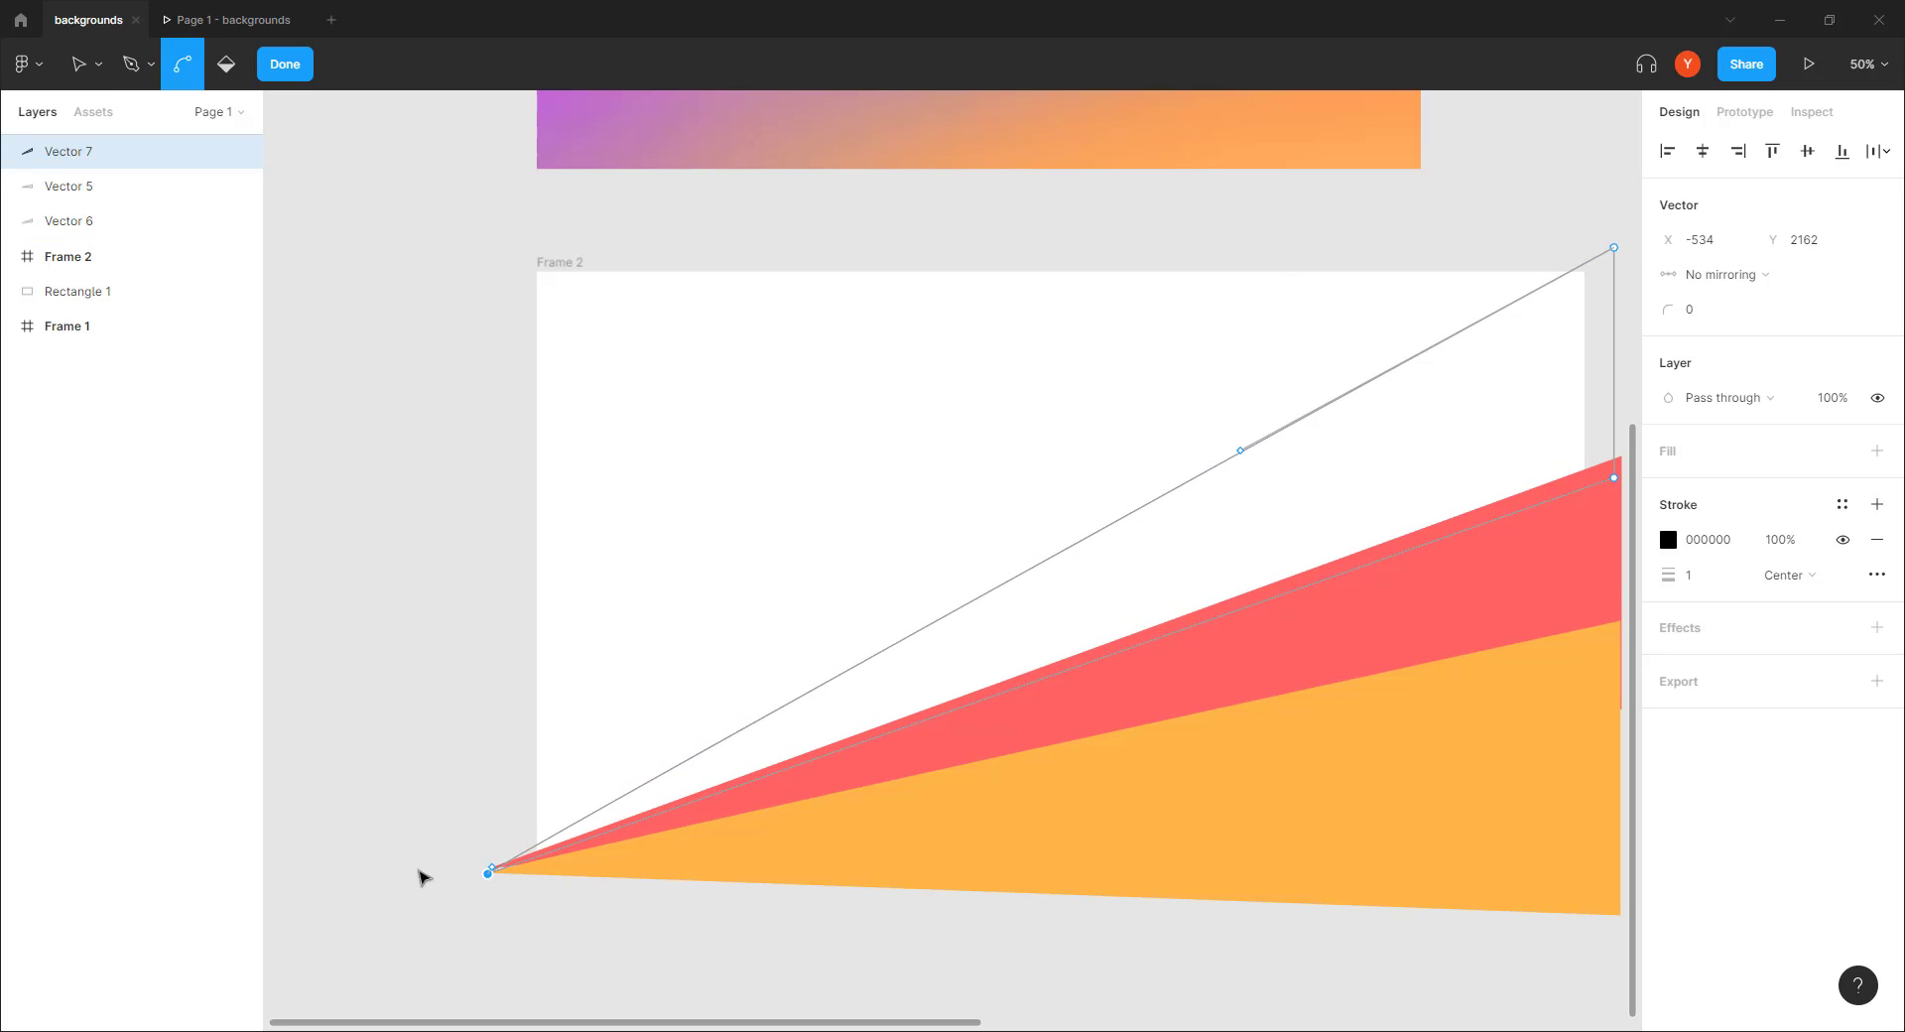
{"action": "key", "text": "ctrl+plus"}
{"action": "left_click_drag", "start_coordinate": [411, 878], "coordinate": [578, 677]}
{"action": "key", "text": "Escape"}
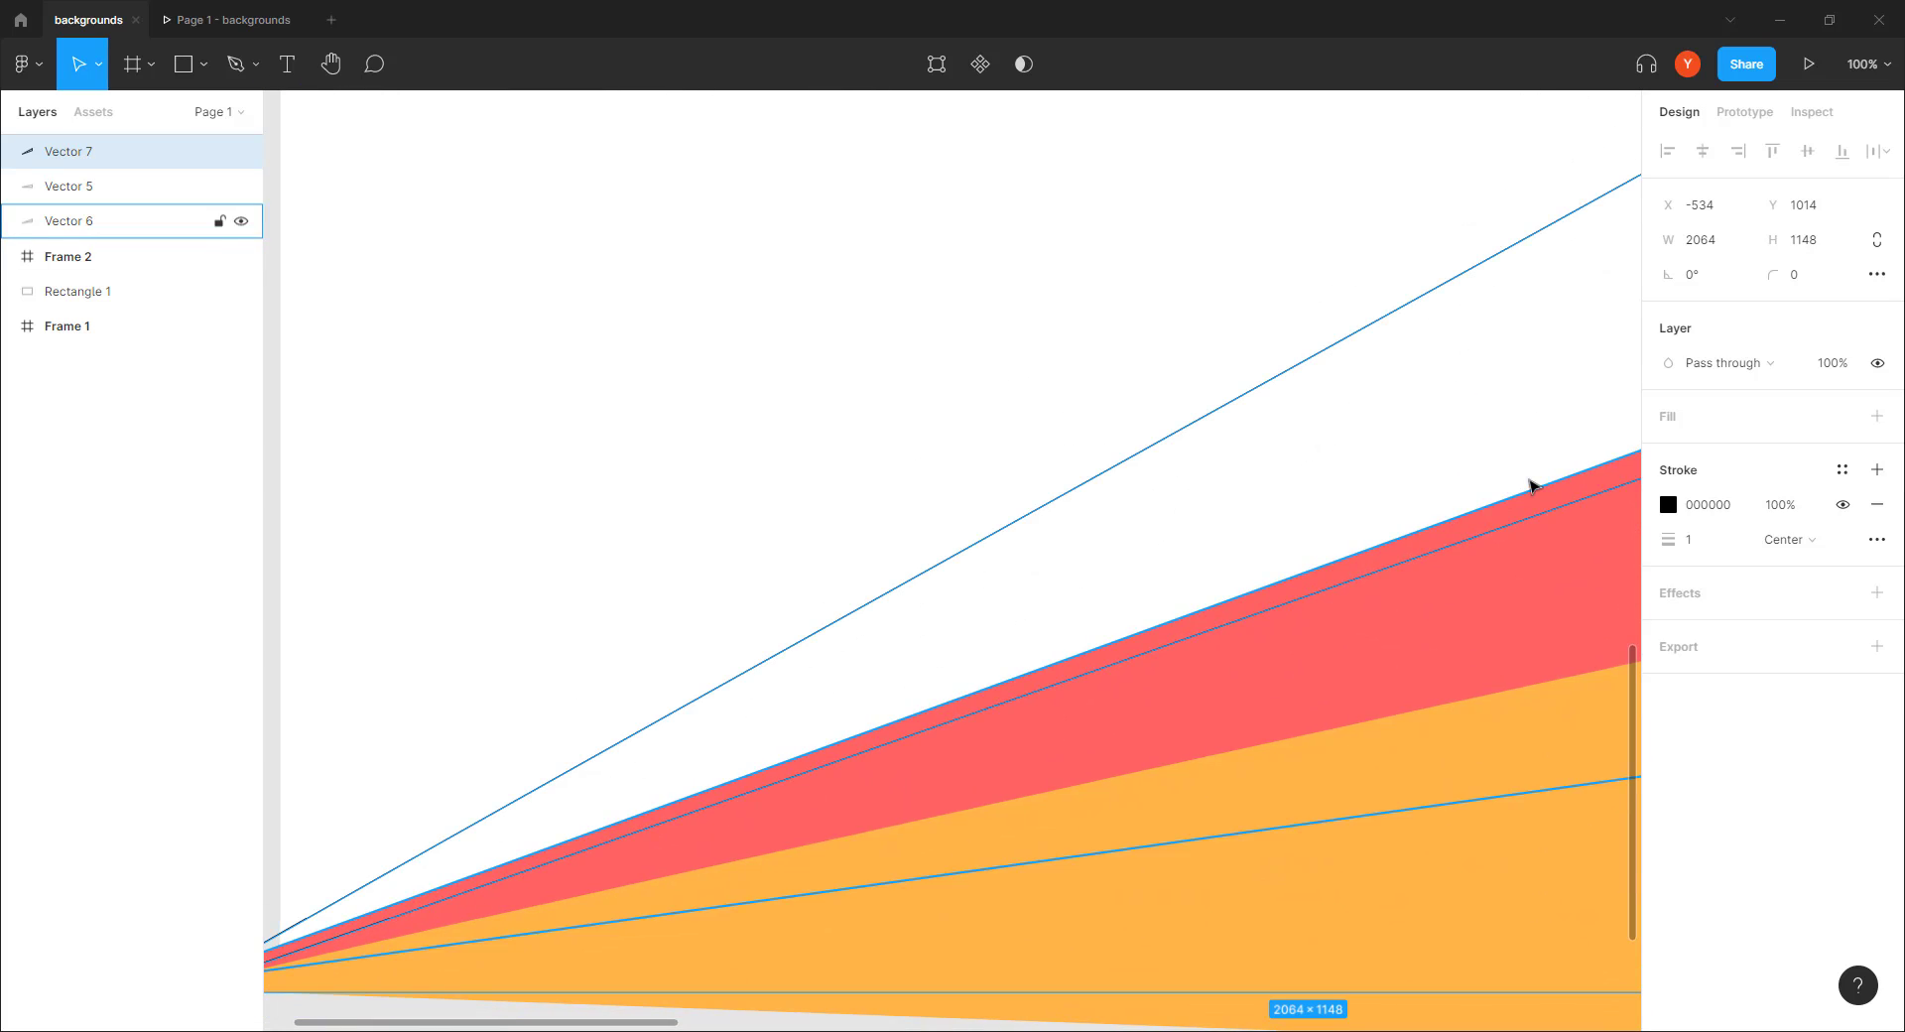
Give the third triangle a light purple D47AFF fill and deselect it
{"action": "left_click", "coordinate": [1876, 416]}
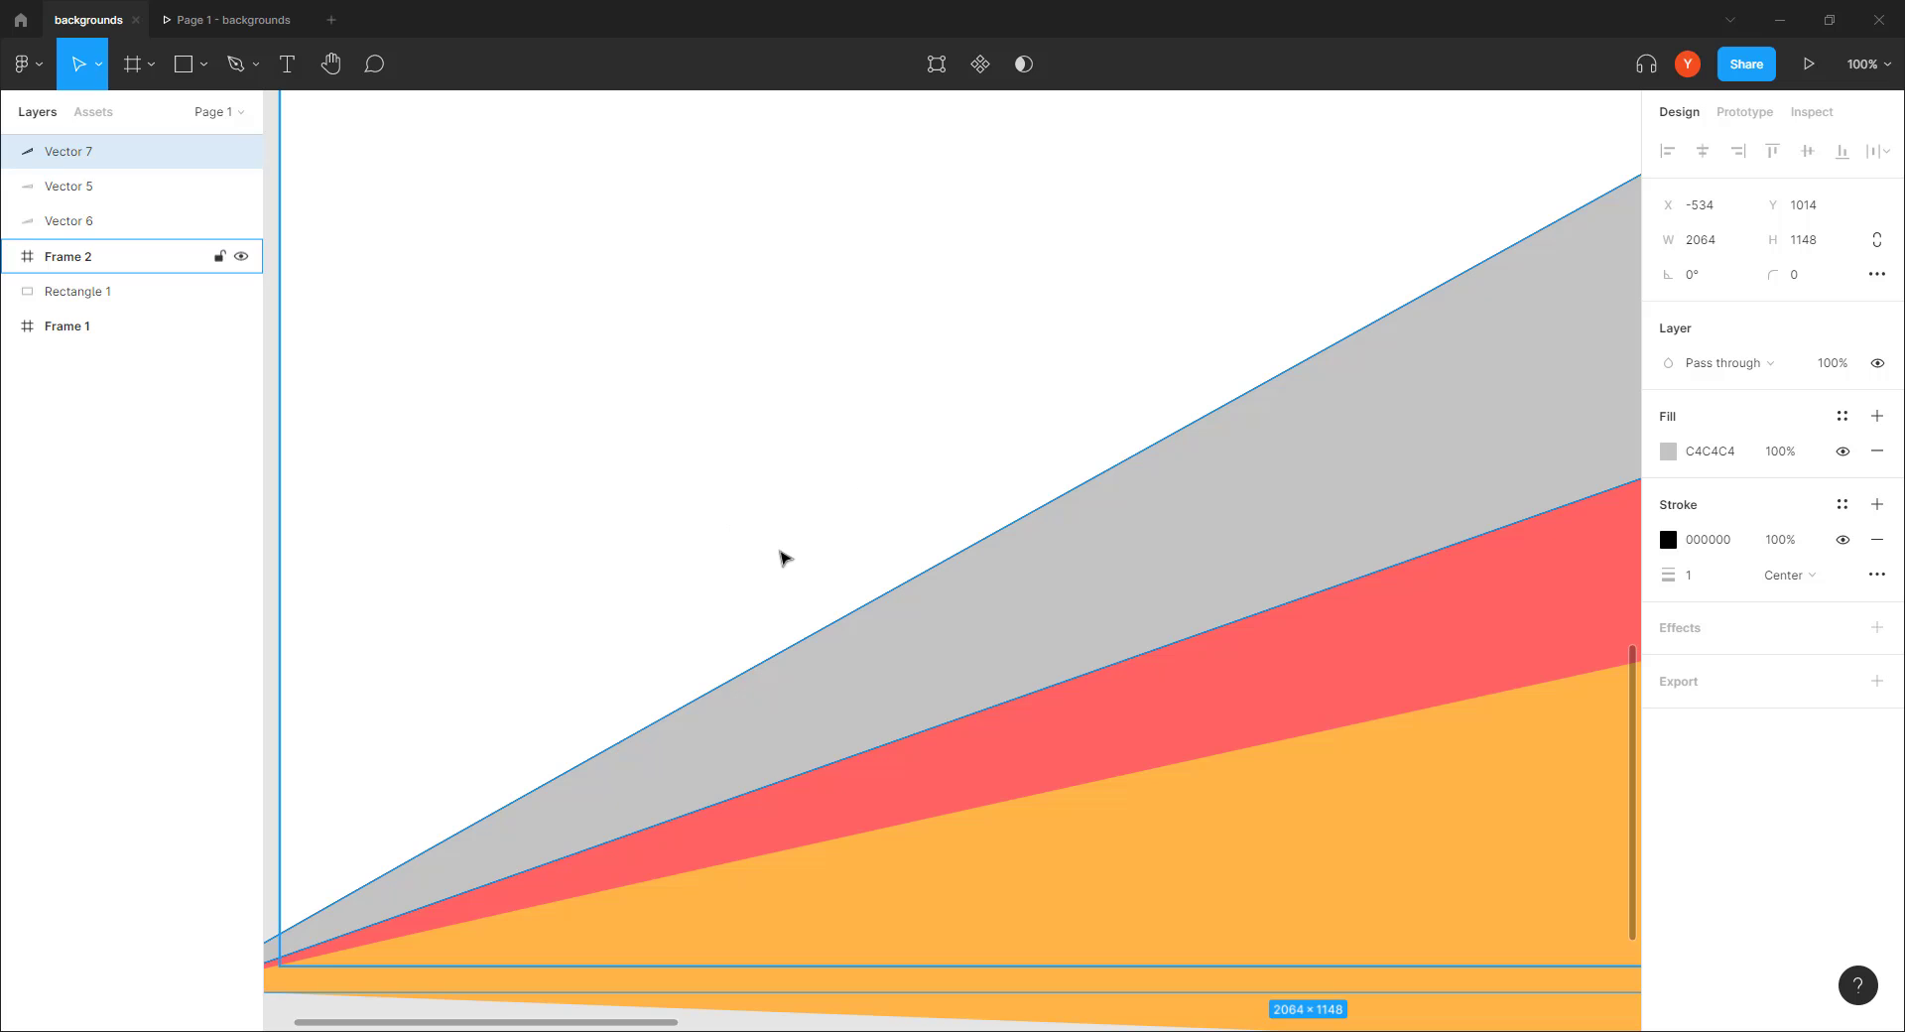
{"action": "key", "text": "ctrl+minus"}
{"action": "key", "text": "ctrl+minus"}
{"action": "left_click_drag", "start_coordinate": [679, 512], "coordinate": [614, 667]}
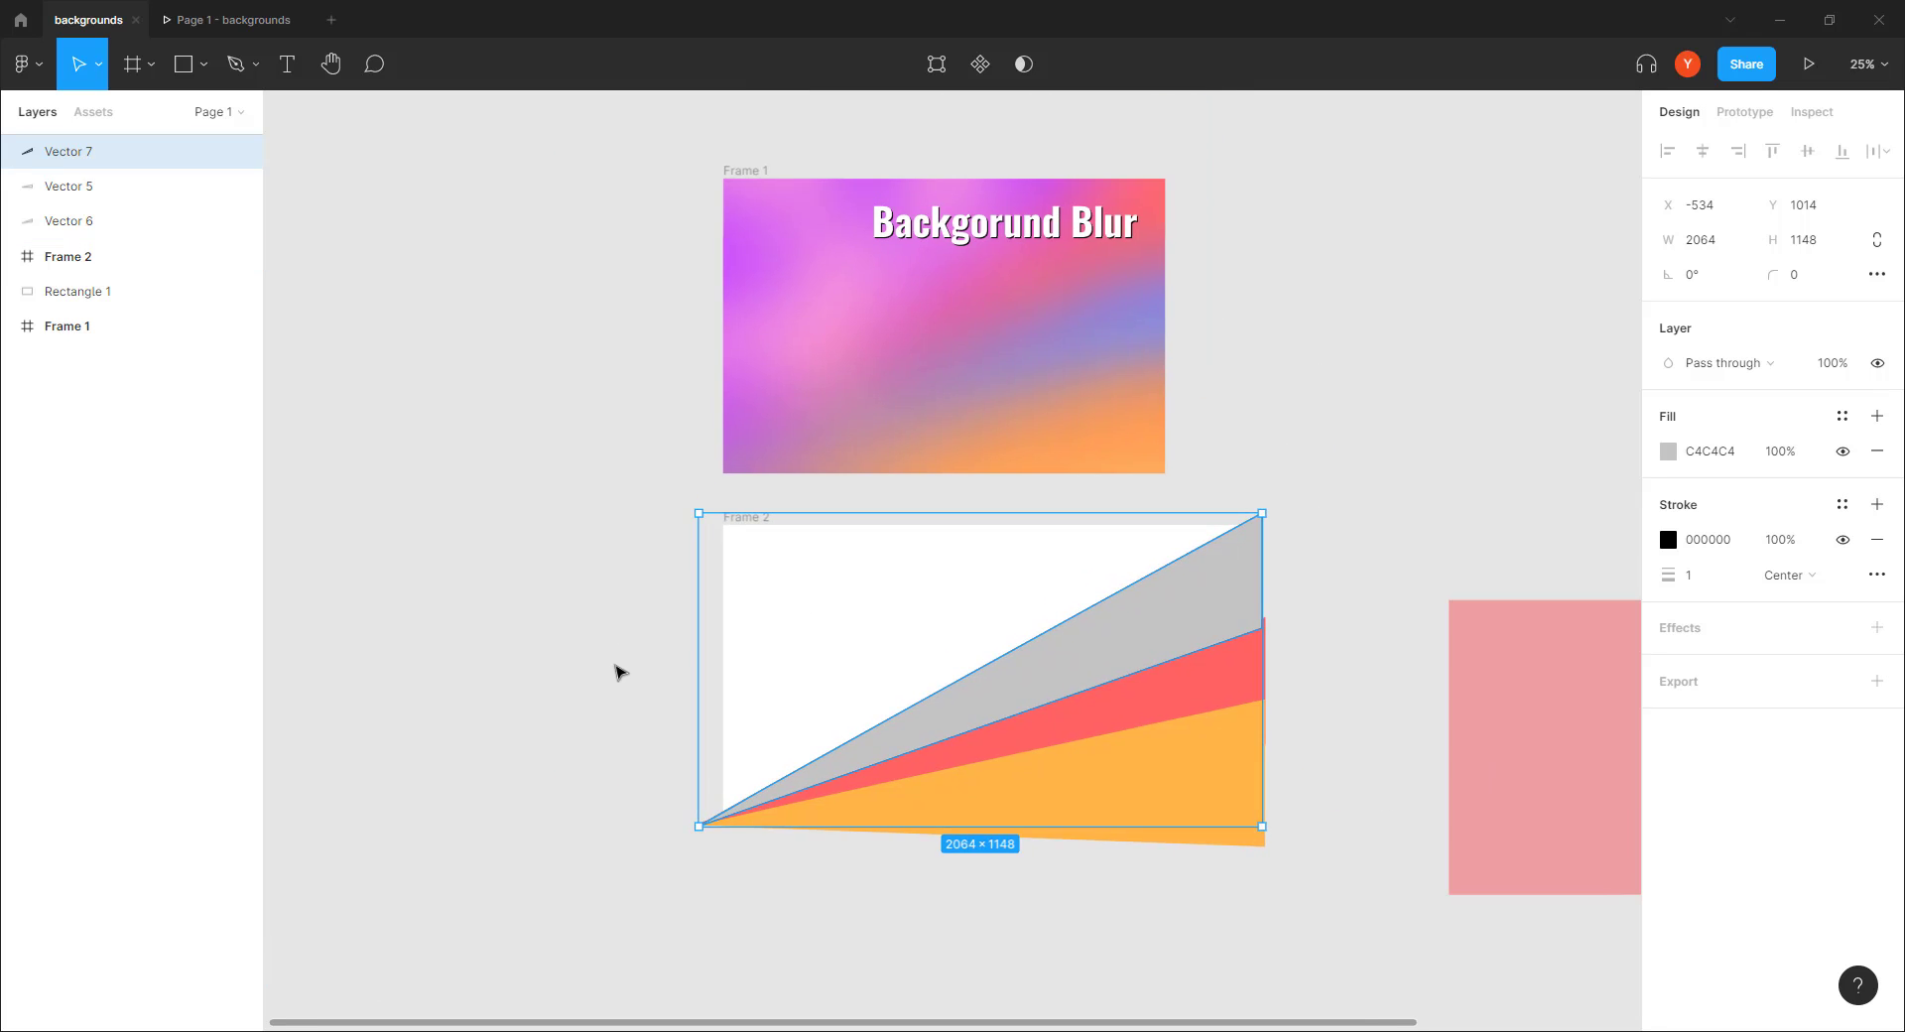
{"action": "left_click", "coordinate": [1317, 531]}
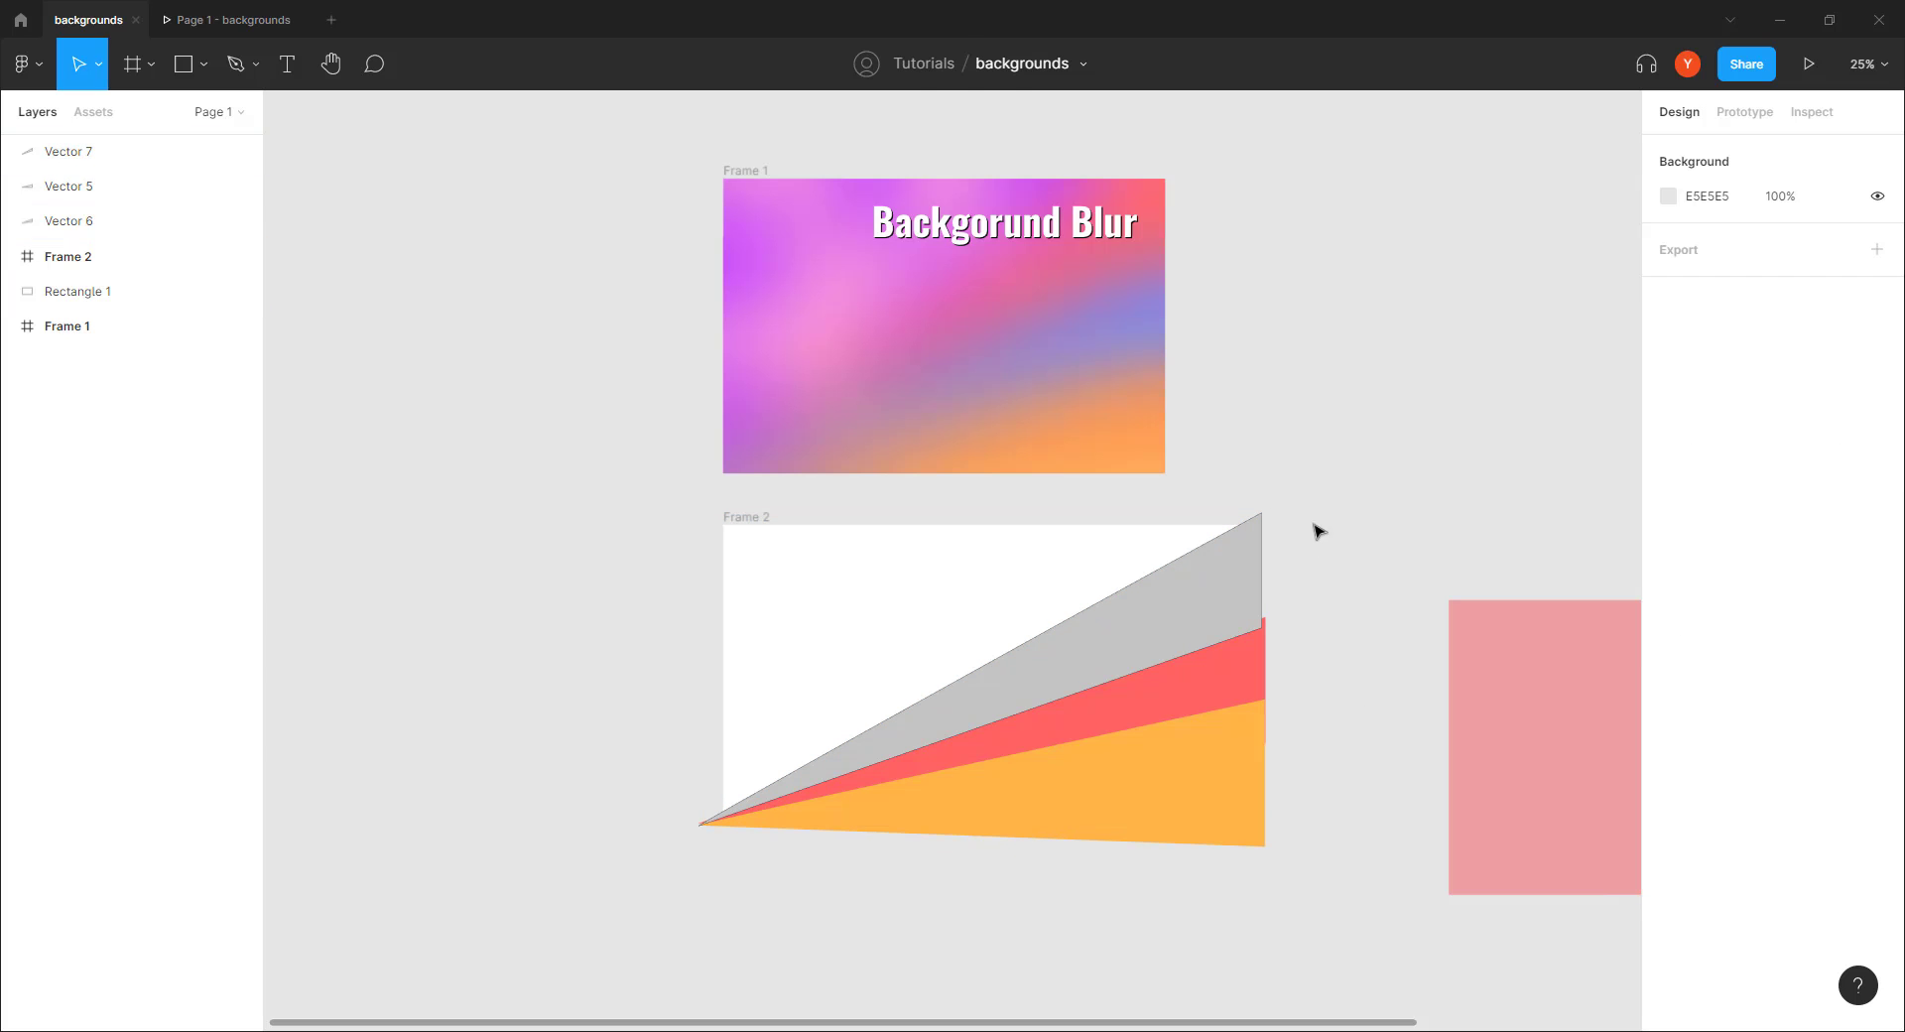
{"action": "left_click_drag", "start_coordinate": [1333, 481], "coordinate": [1396, 523]}
{"action": "left_click", "coordinate": [1203, 671]}
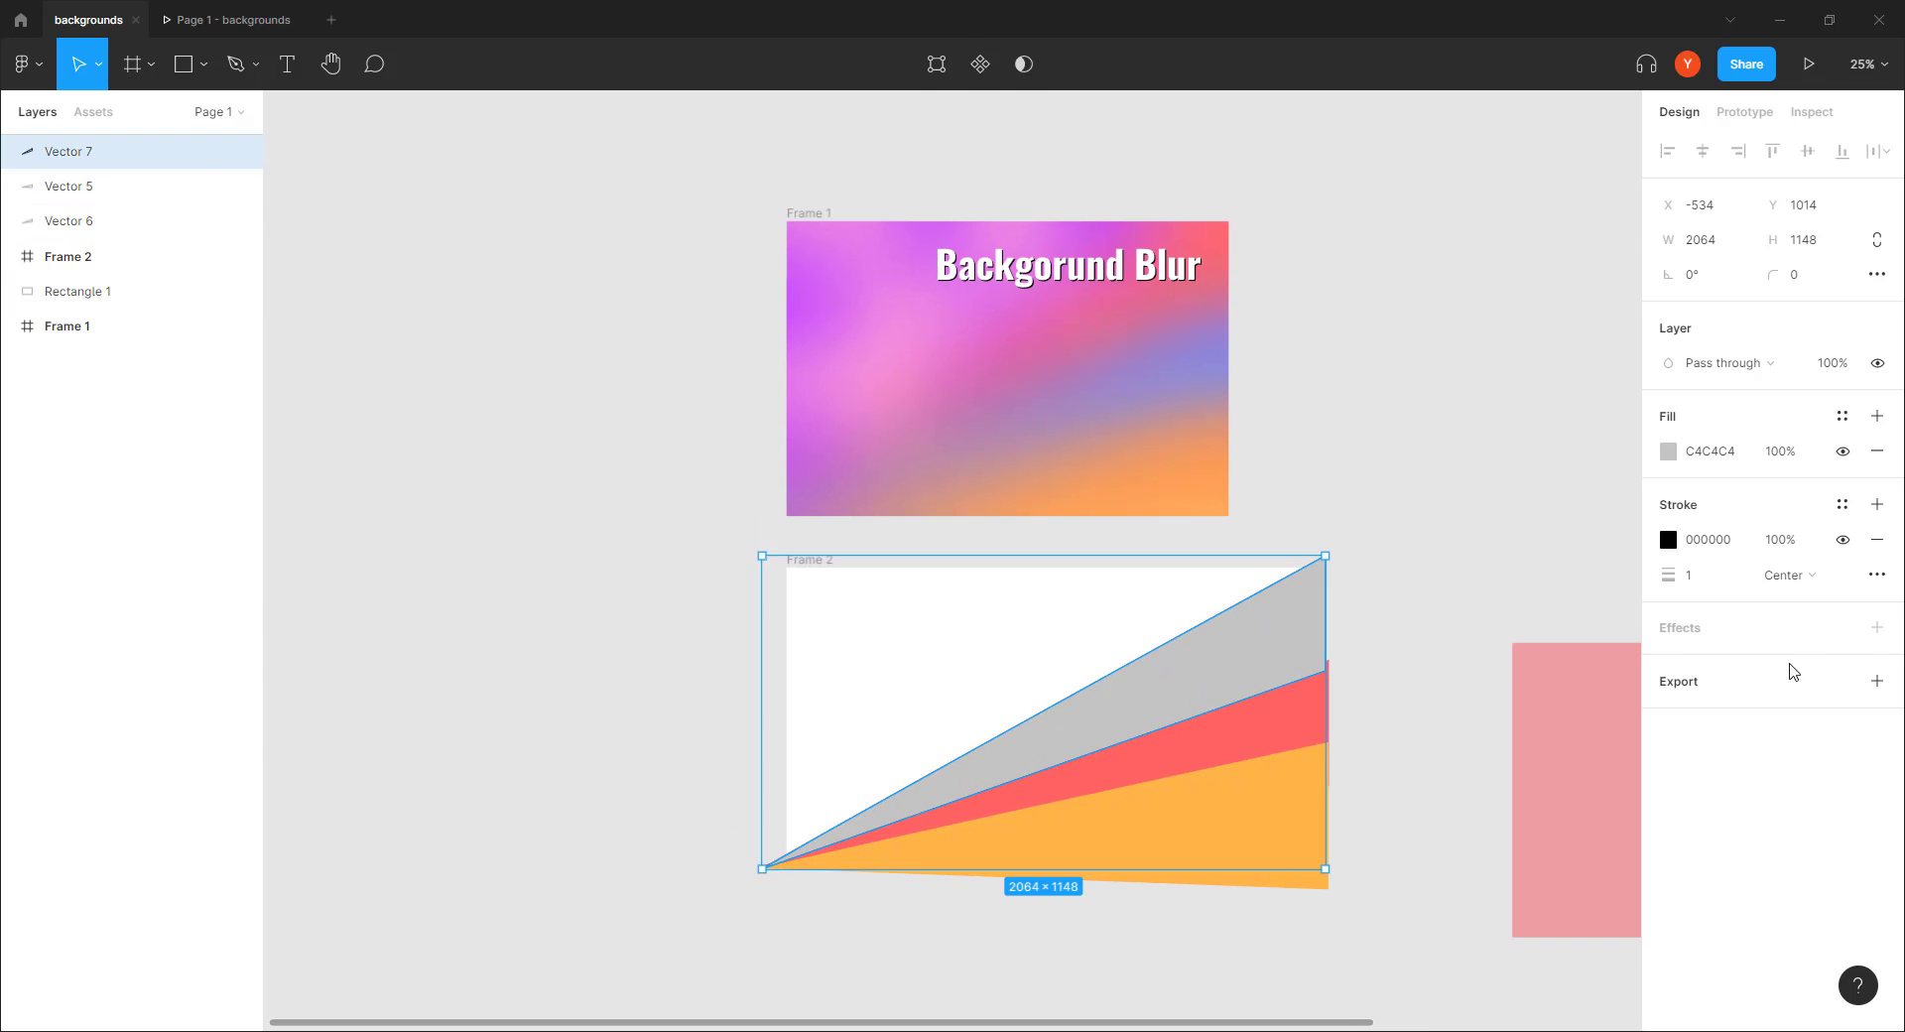
{"action": "left_click", "coordinate": [1669, 452]}
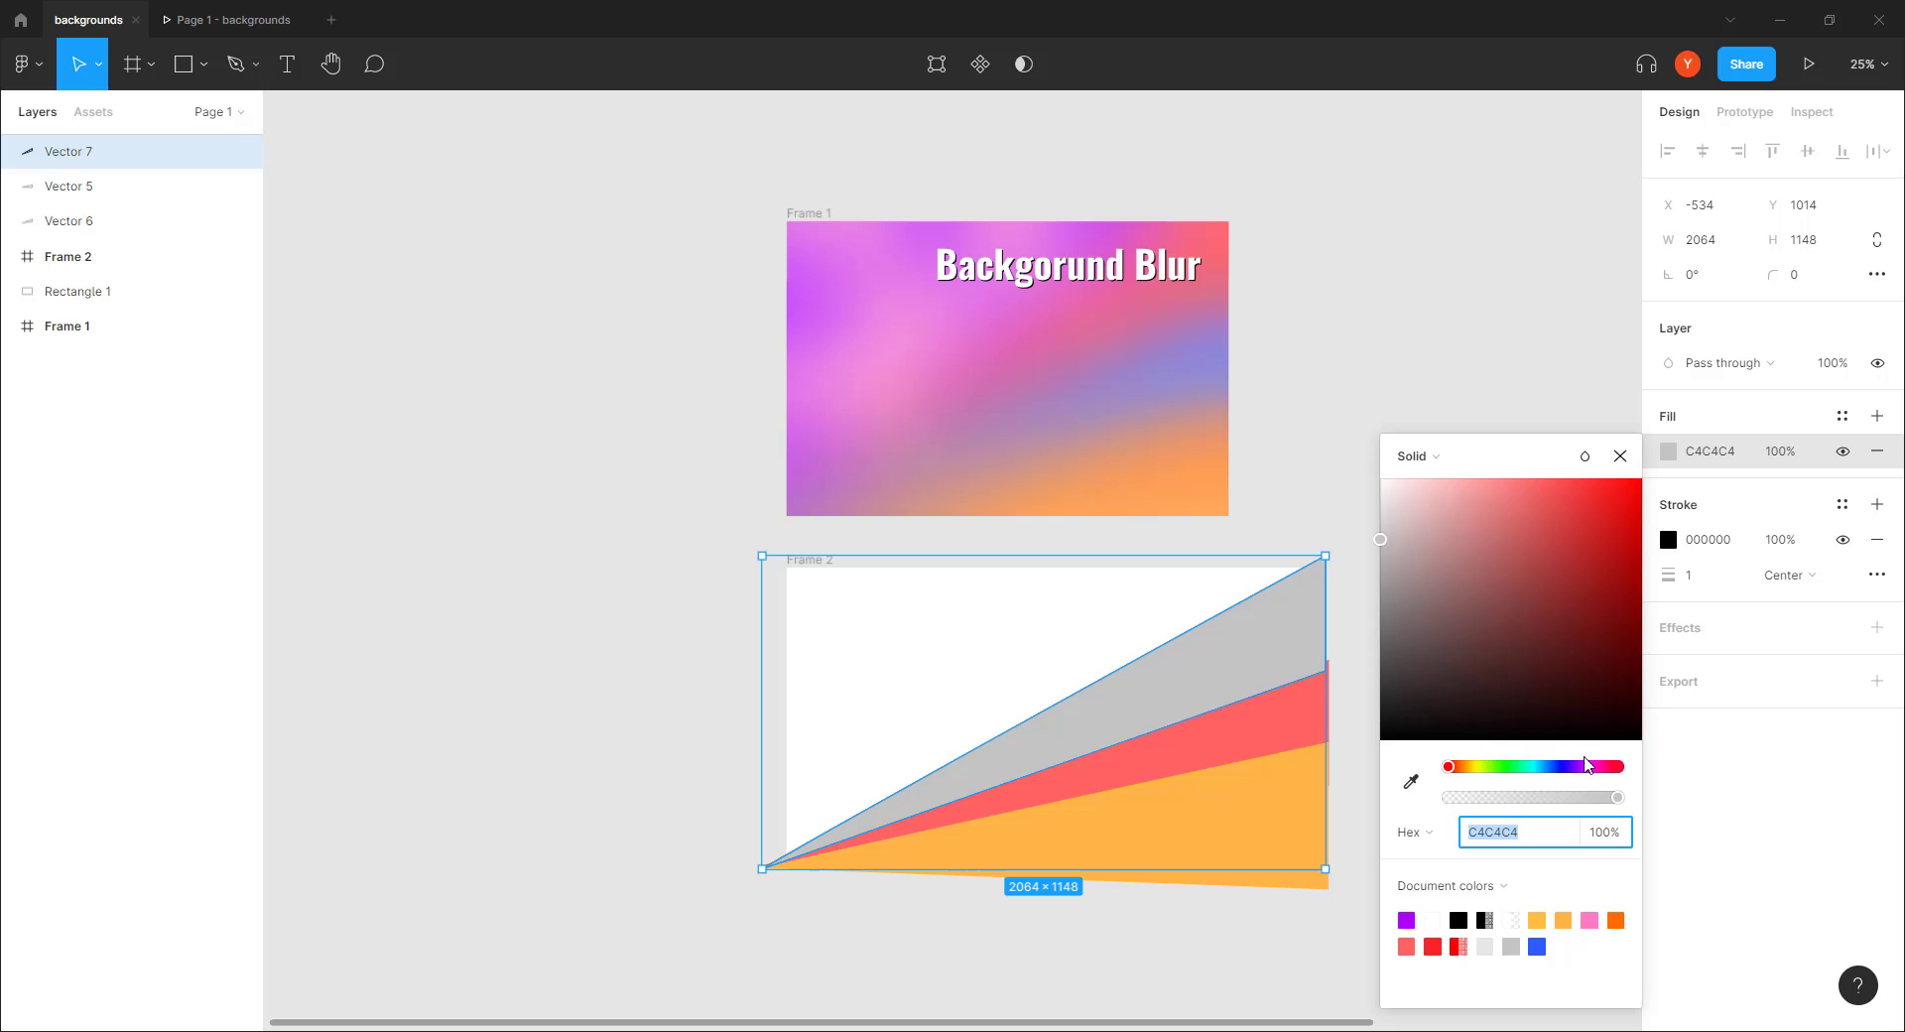
{"action": "left_click", "coordinate": [1584, 764]}
{"action": "left_click_drag", "start_coordinate": [1444, 535], "coordinate": [1516, 479]}
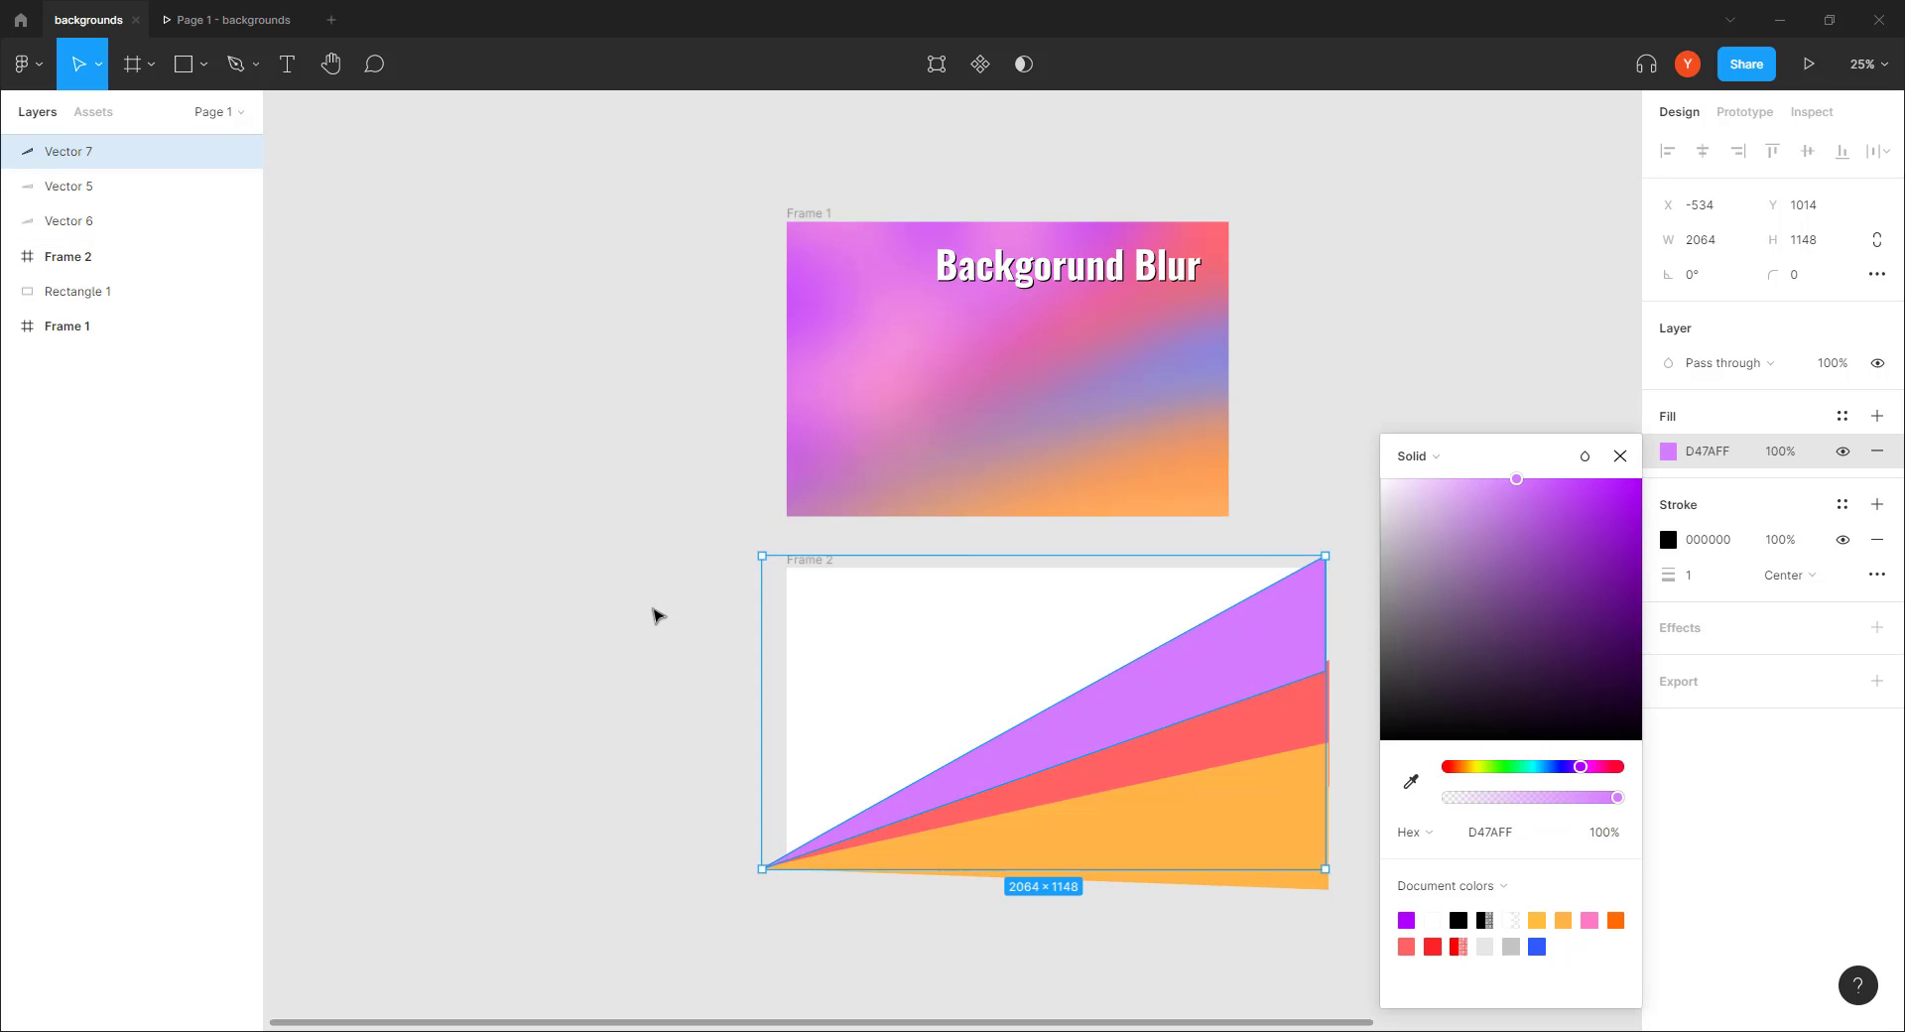
{"action": "left_click", "coordinate": [652, 616]}
Draw a fourth closed shape of about 2336 × 1293 with the Pen tool, covering the area above the purple triangle
{"action": "scroll", "coordinate": [625, 642], "scroll_direction": "down", "scroll_amount": 1}
{"action": "key", "text": "ctrl+equal"}
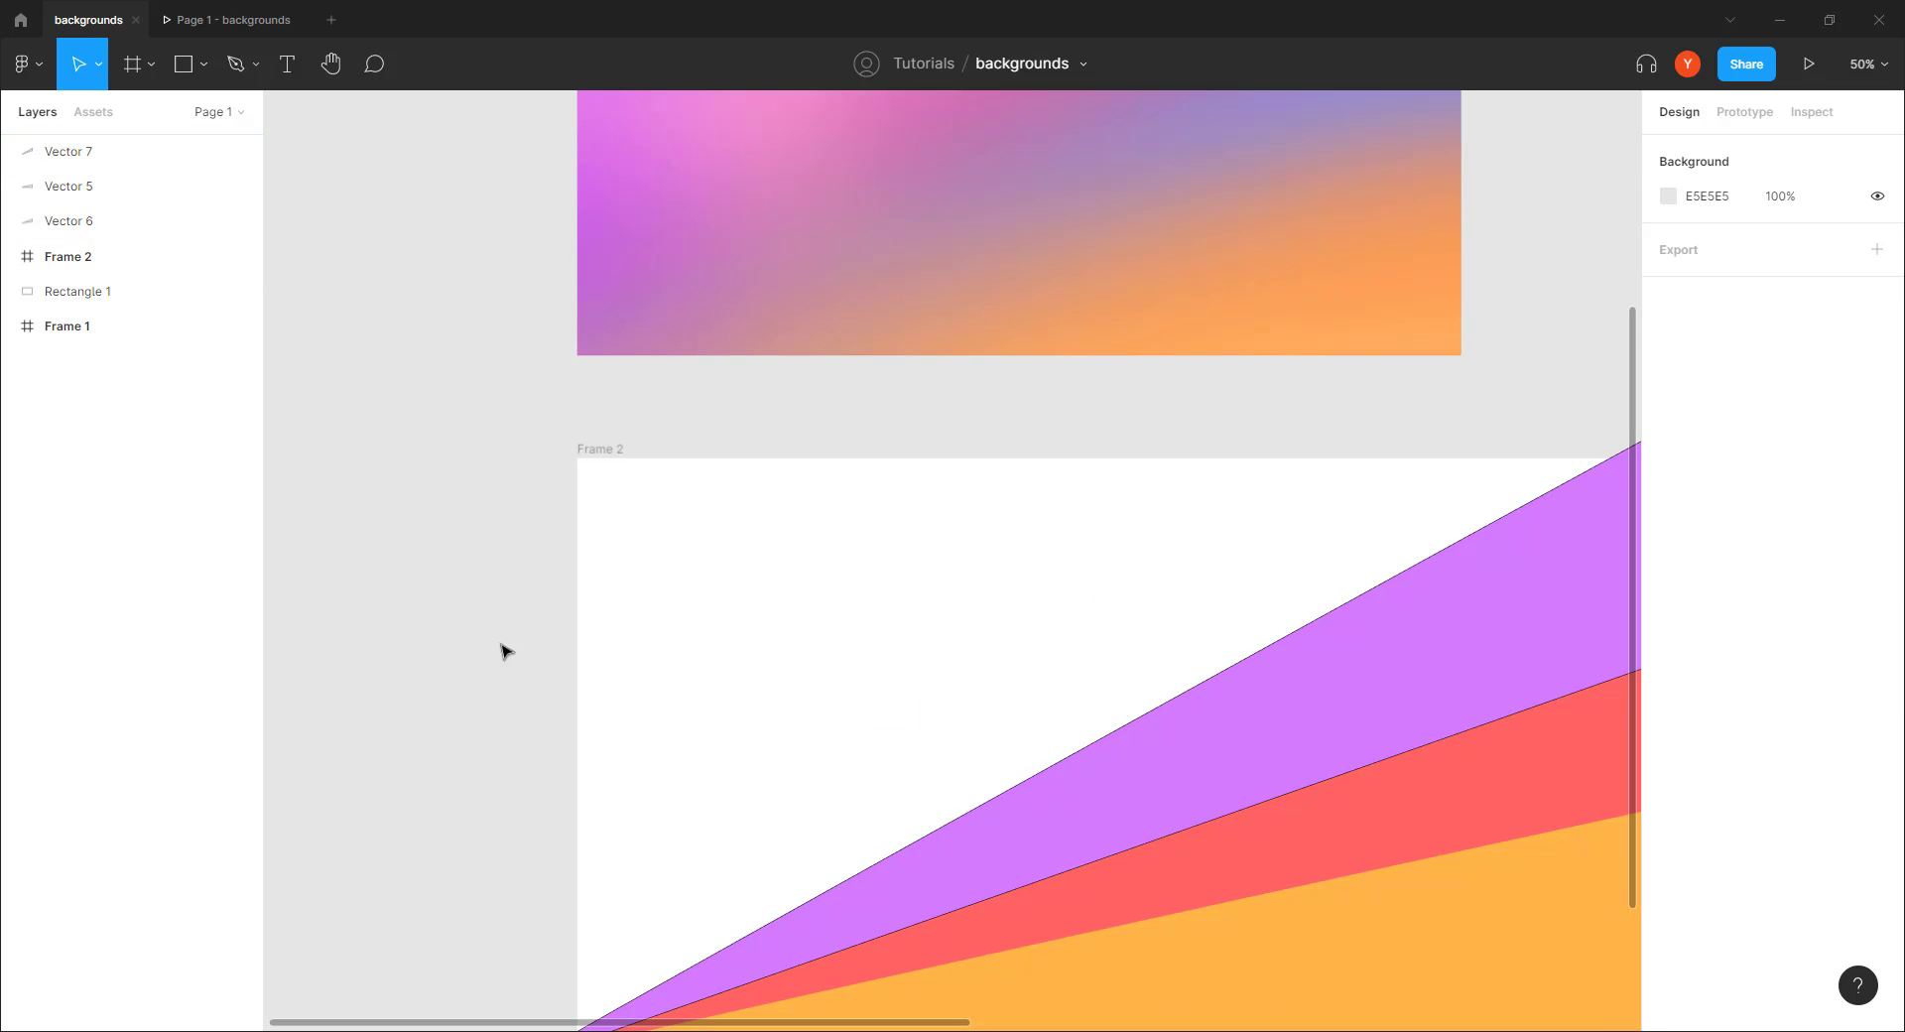
{"action": "scroll", "coordinate": [501, 650], "scroll_direction": "down", "scroll_amount": 3}
{"action": "key", "text": "ctrl+minus"}
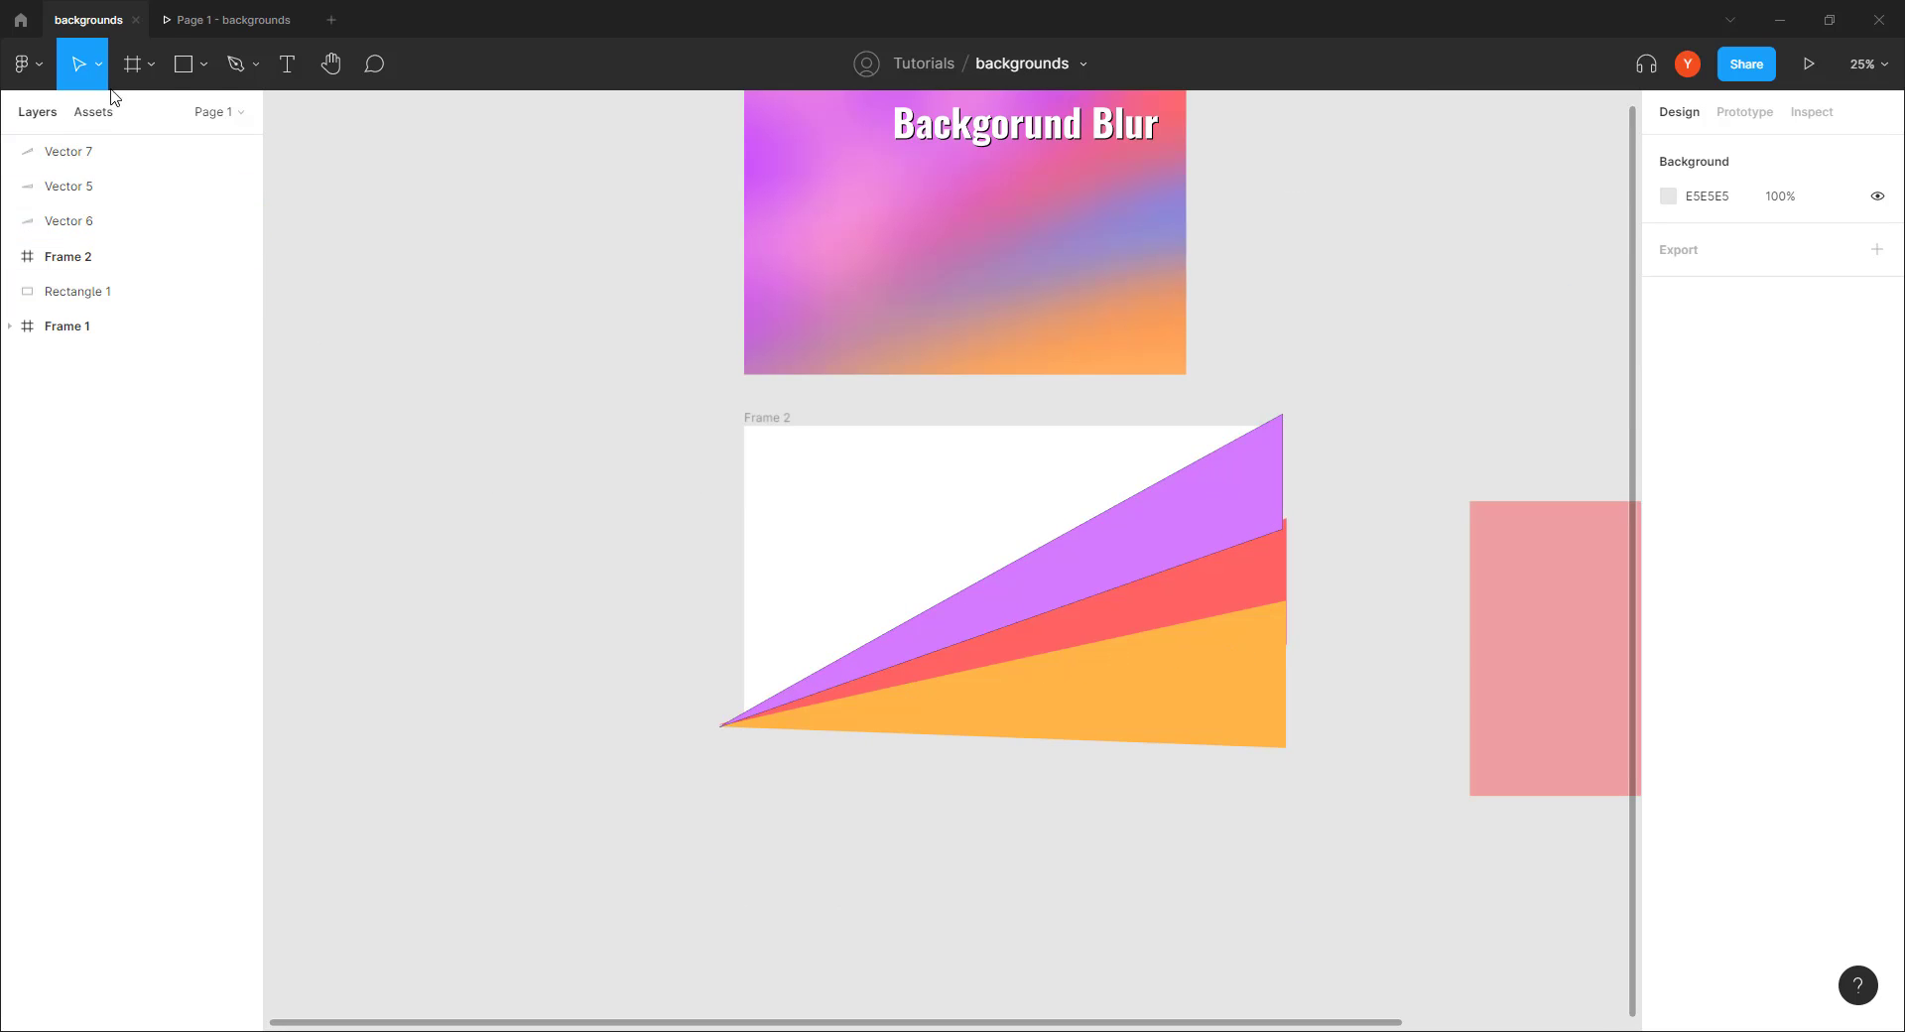
{"action": "left_click", "coordinate": [234, 66]}
{"action": "left_click", "coordinate": [697, 728]}
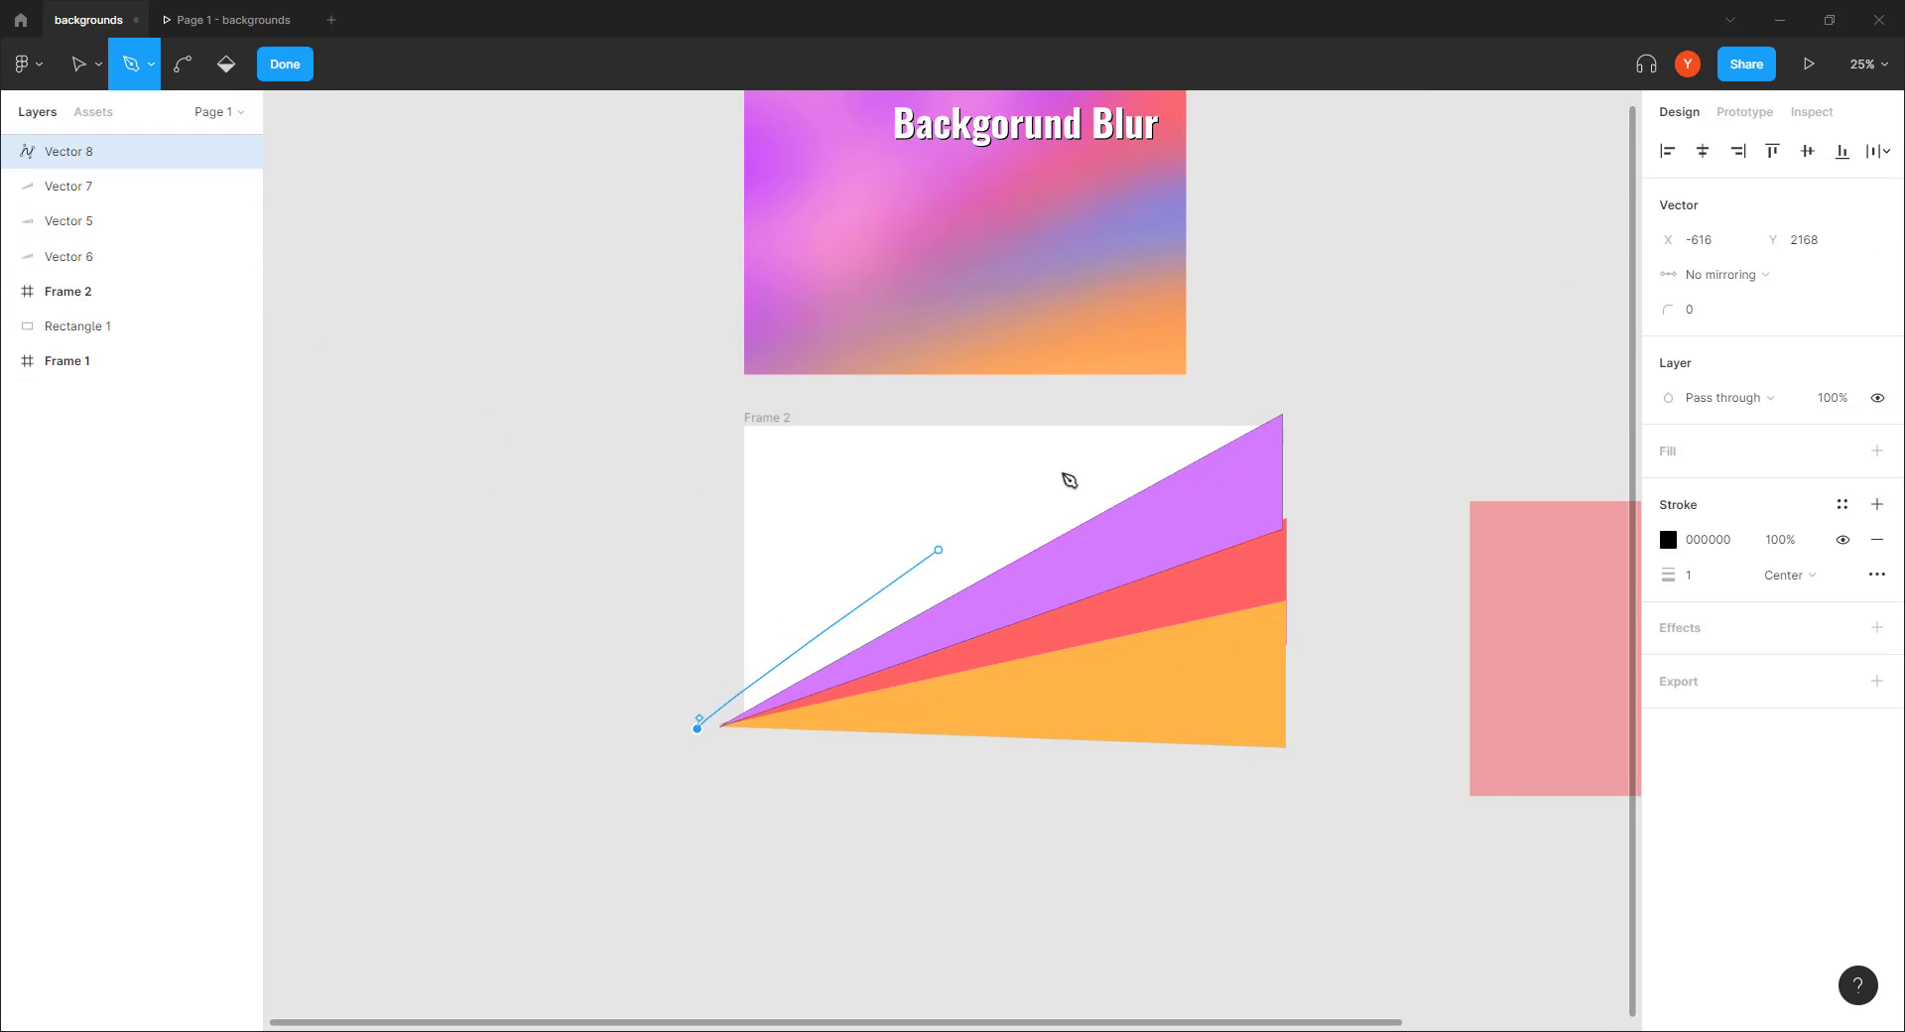
{"action": "left_click", "coordinate": [1119, 397]}
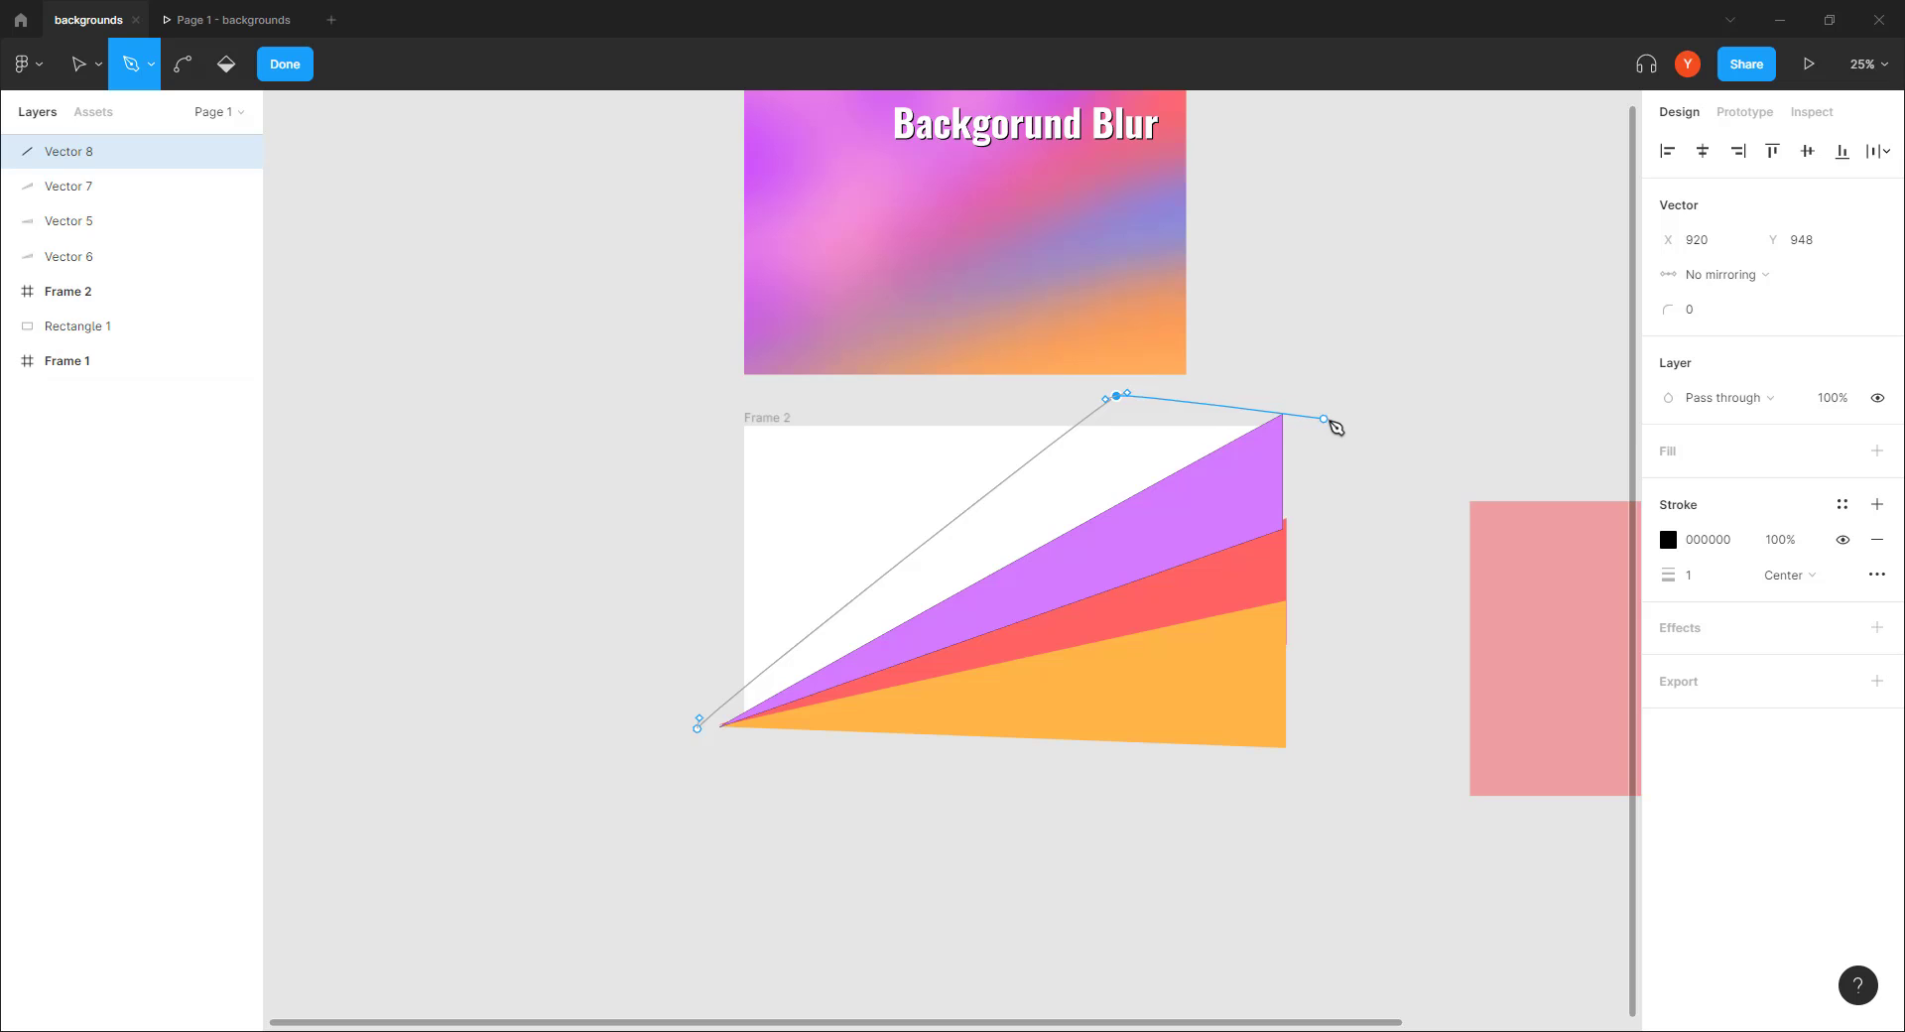
{"action": "left_click_drag", "start_coordinate": [1326, 418], "coordinate": [1218, 532]}
{"action": "left_click", "coordinate": [691, 749]}
{"action": "key", "text": "Escape"}
{"action": "key", "text": "Escape"}
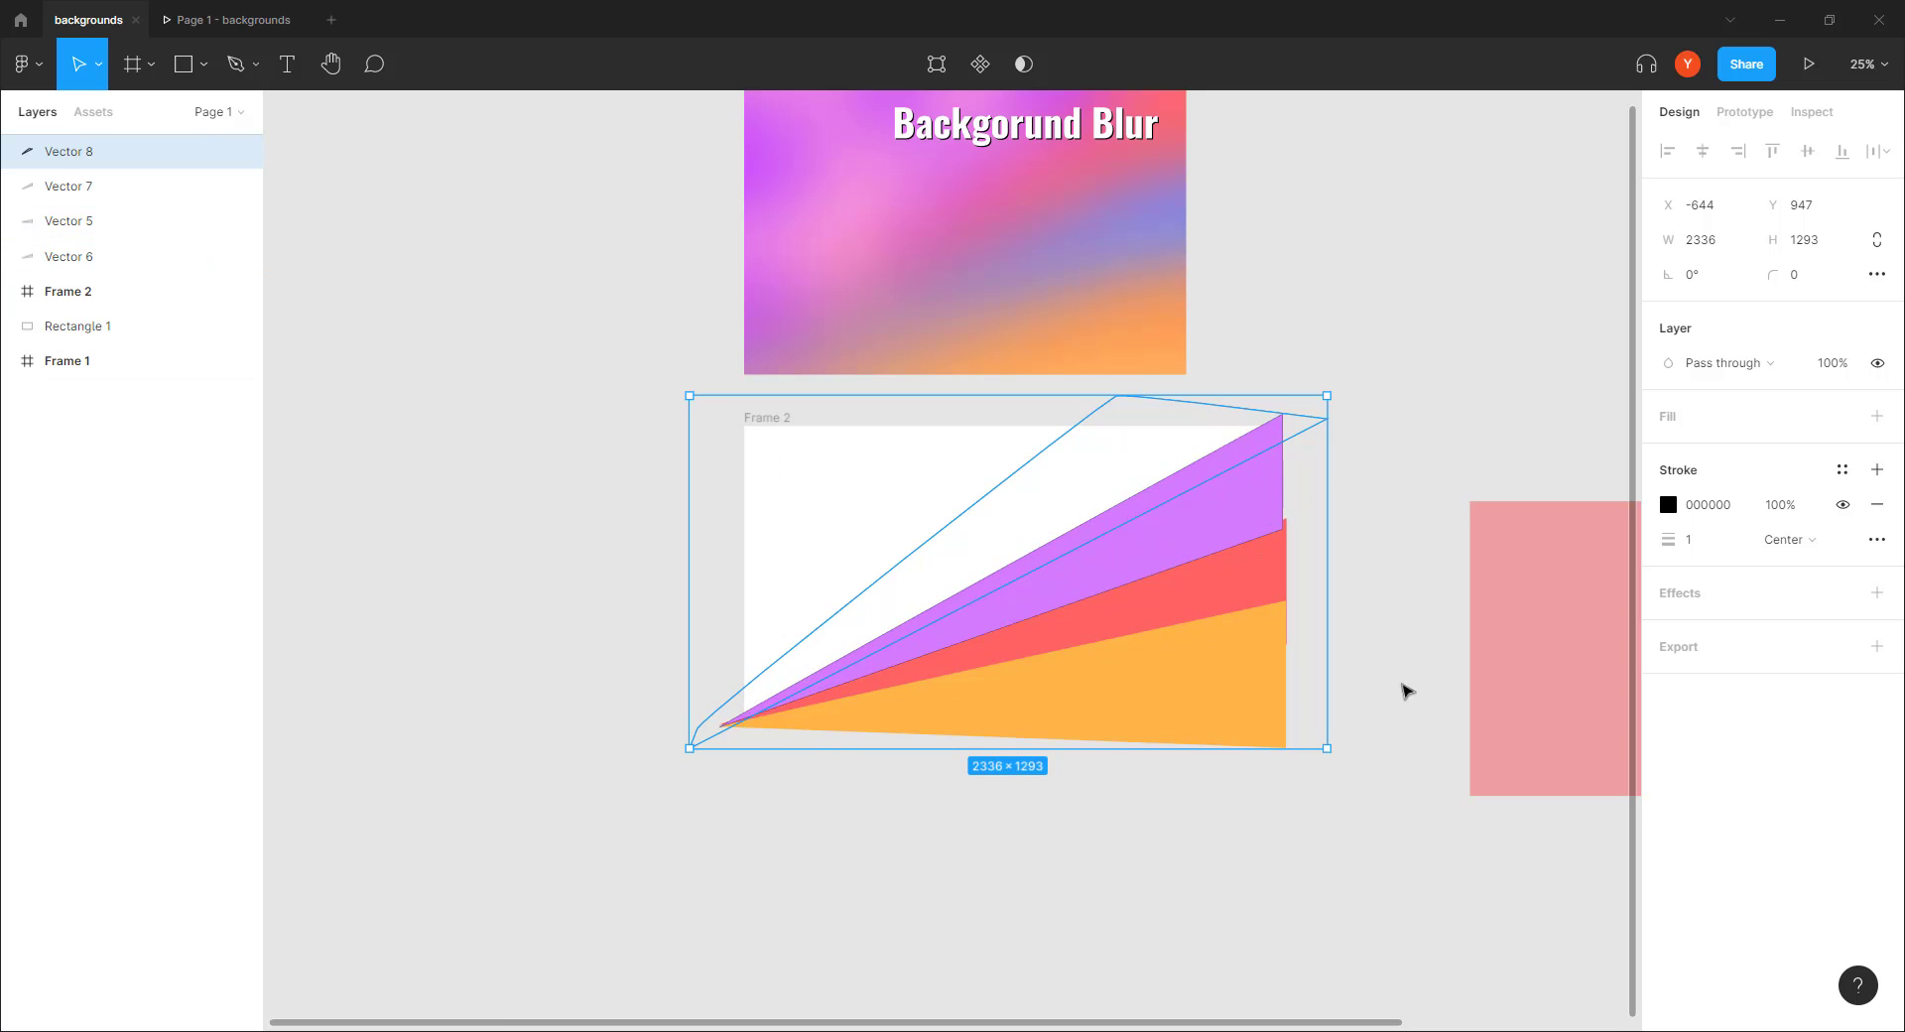
Give the fourth shape a blue 5A8EF2 fill, remove its stroke and deselect it
{"action": "left_click", "coordinate": [1876, 416]}
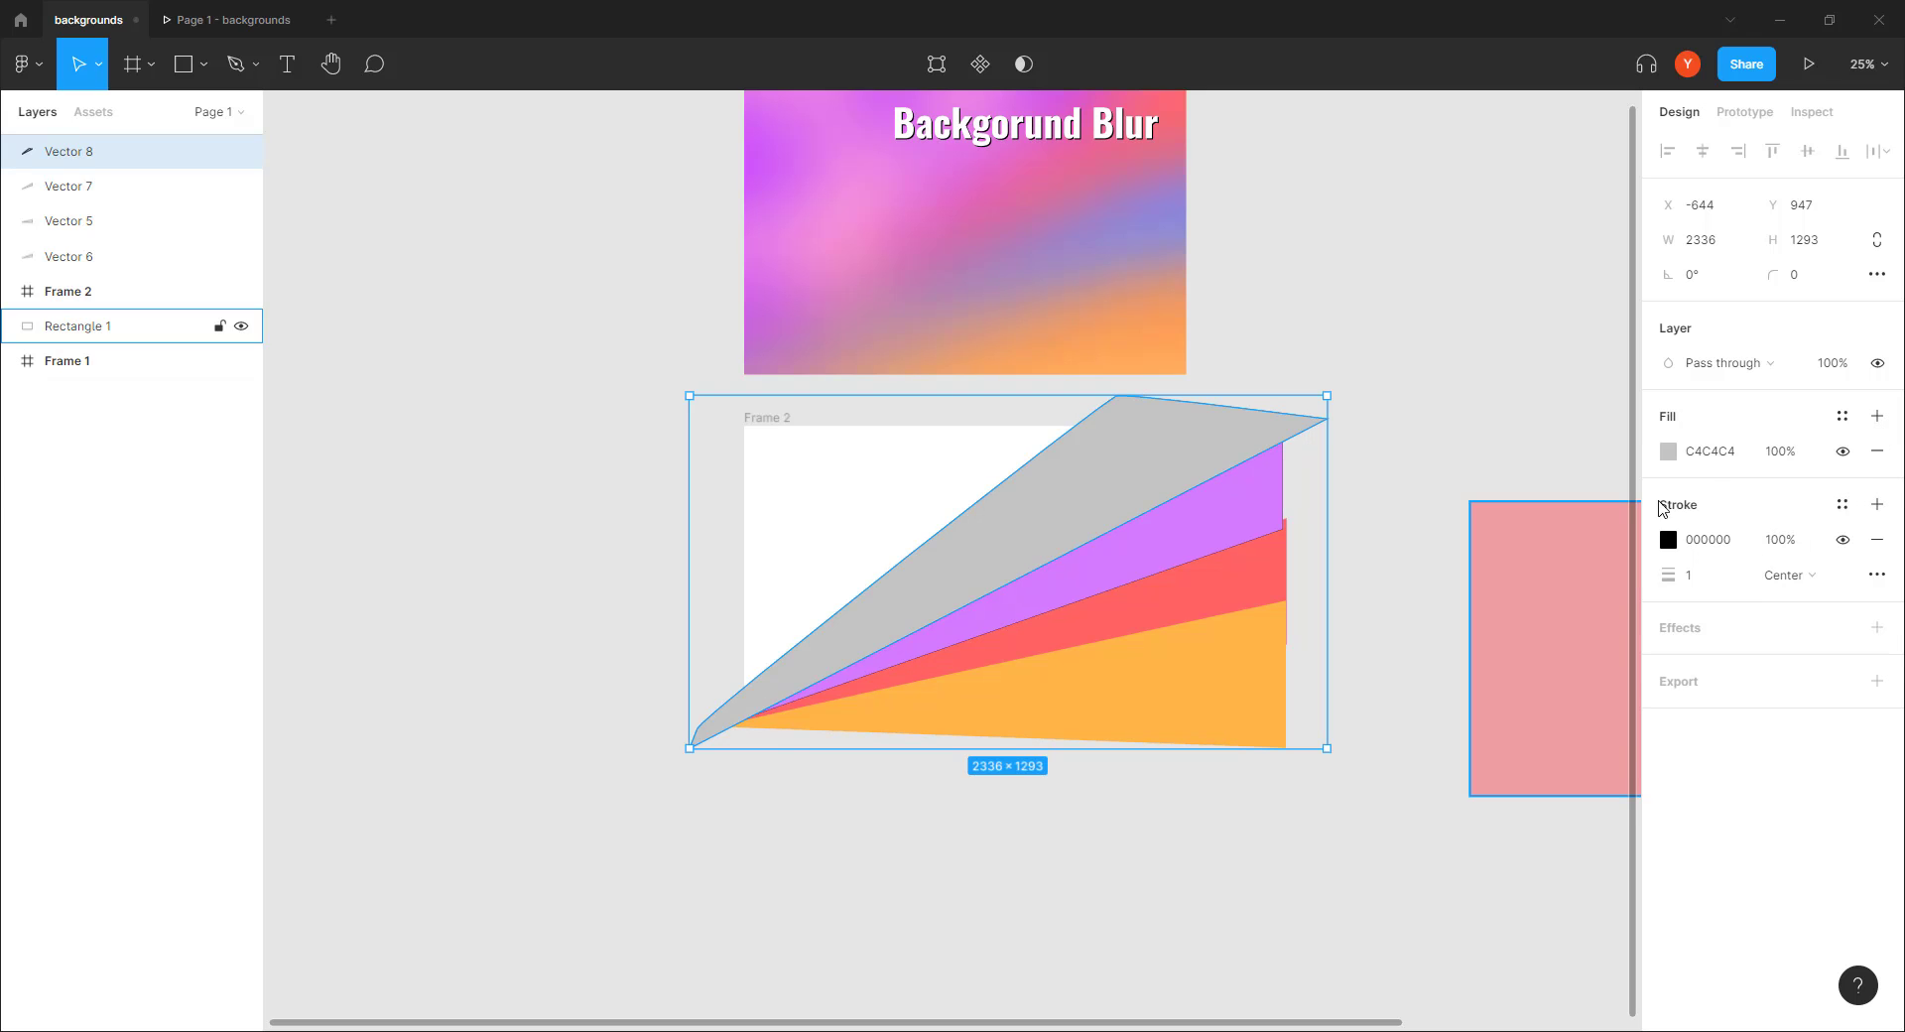
{"action": "left_click", "coordinate": [1668, 450]}
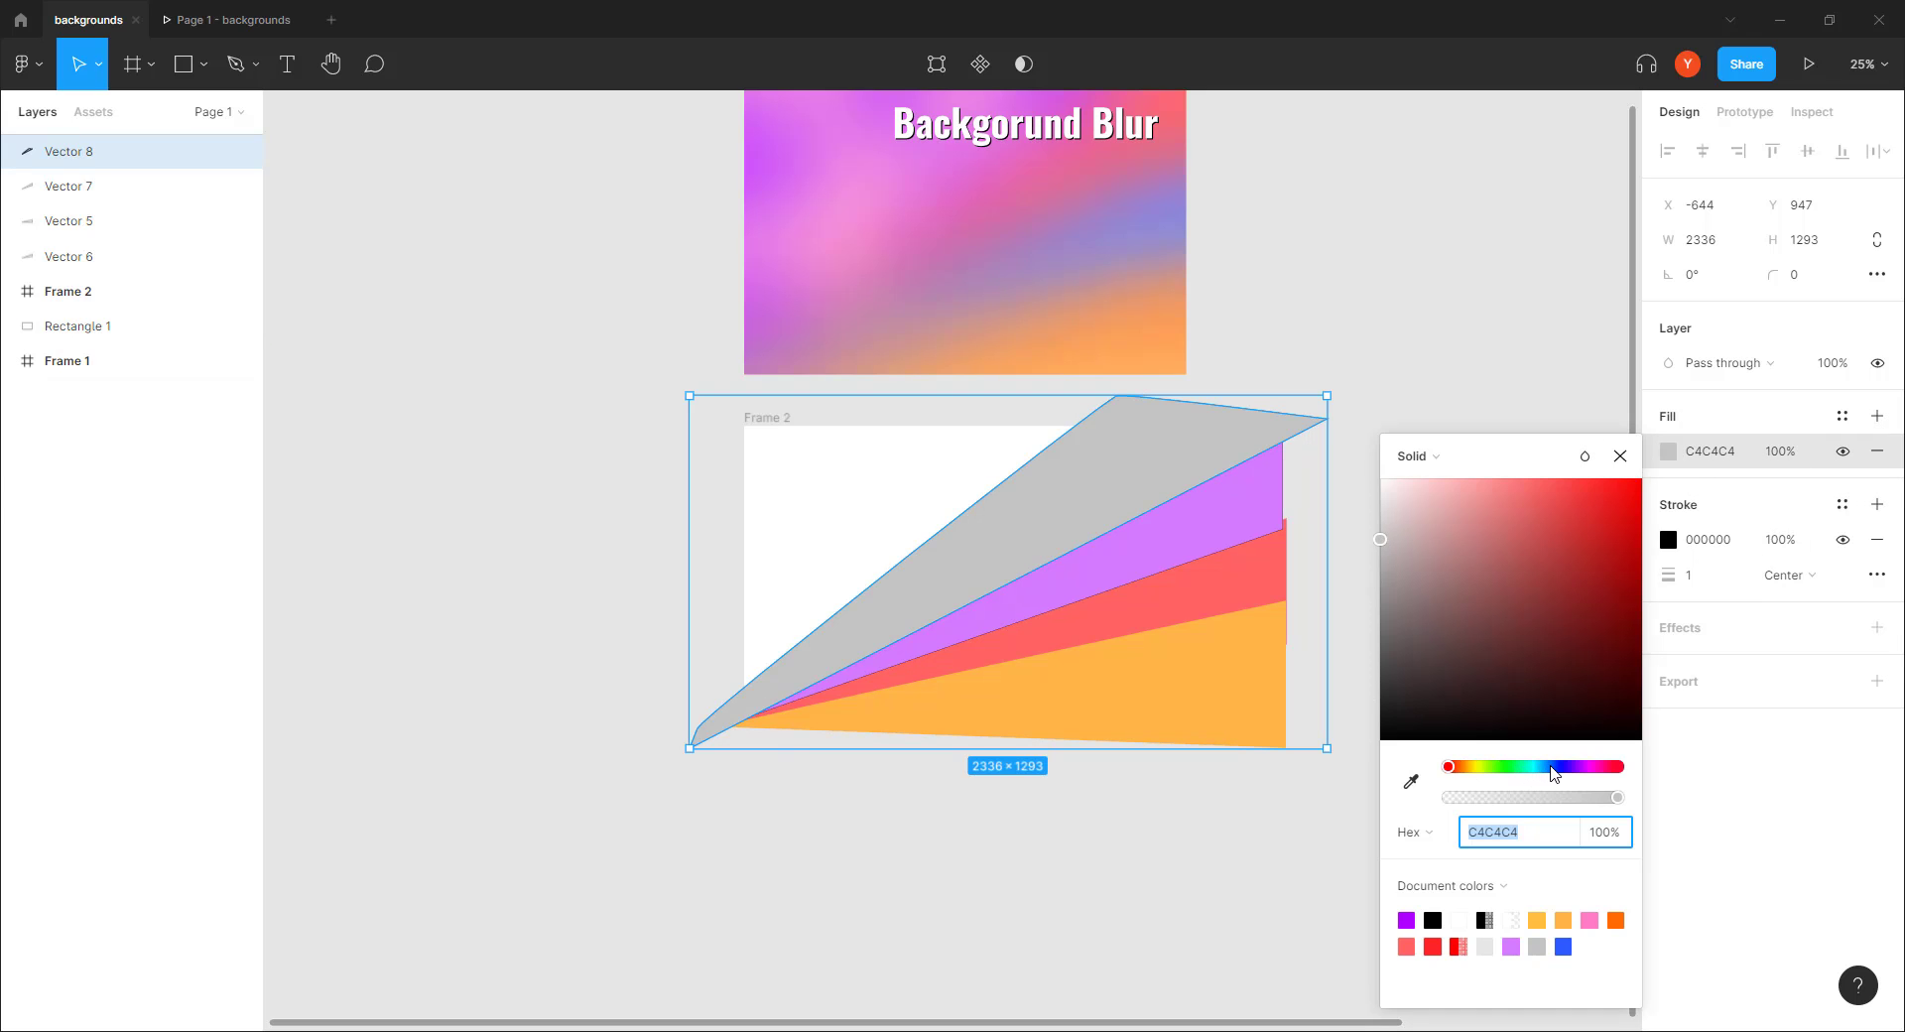
{"action": "left_click", "coordinate": [1573, 766]}
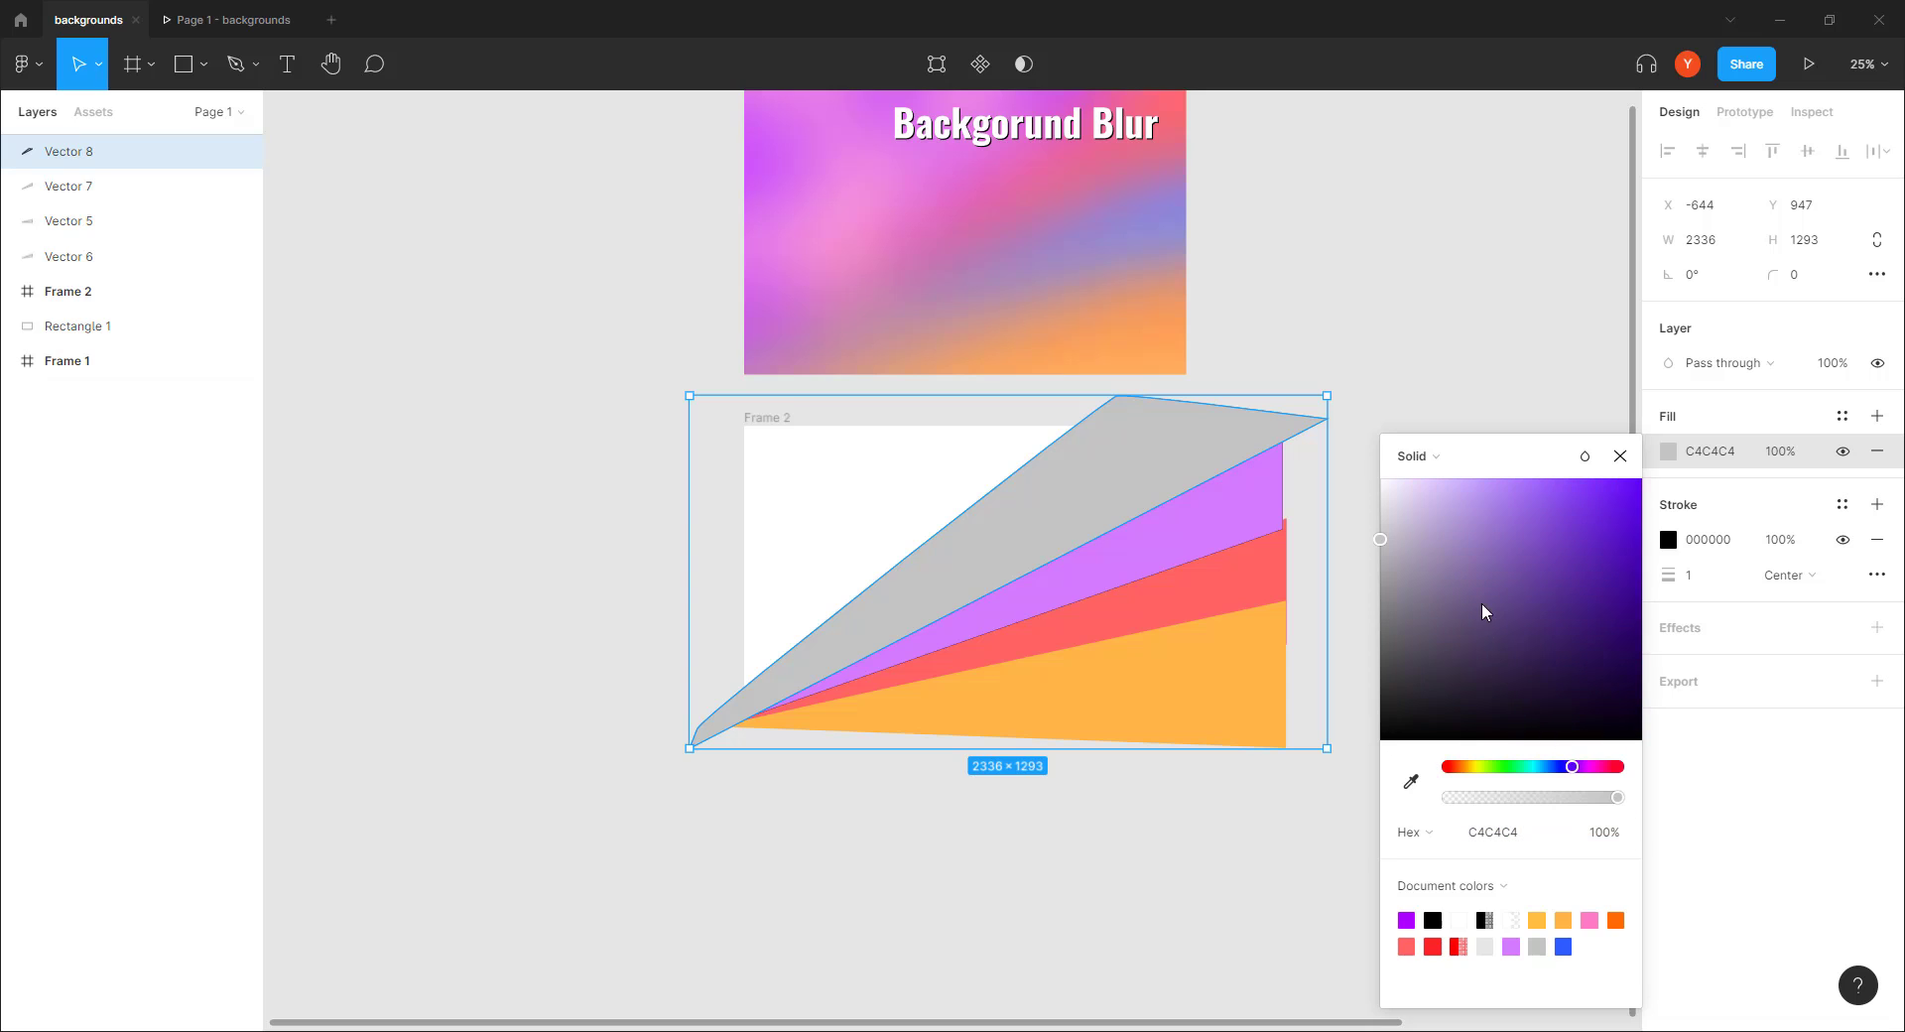
{"action": "left_click_drag", "start_coordinate": [1485, 534], "coordinate": [1544, 496]}
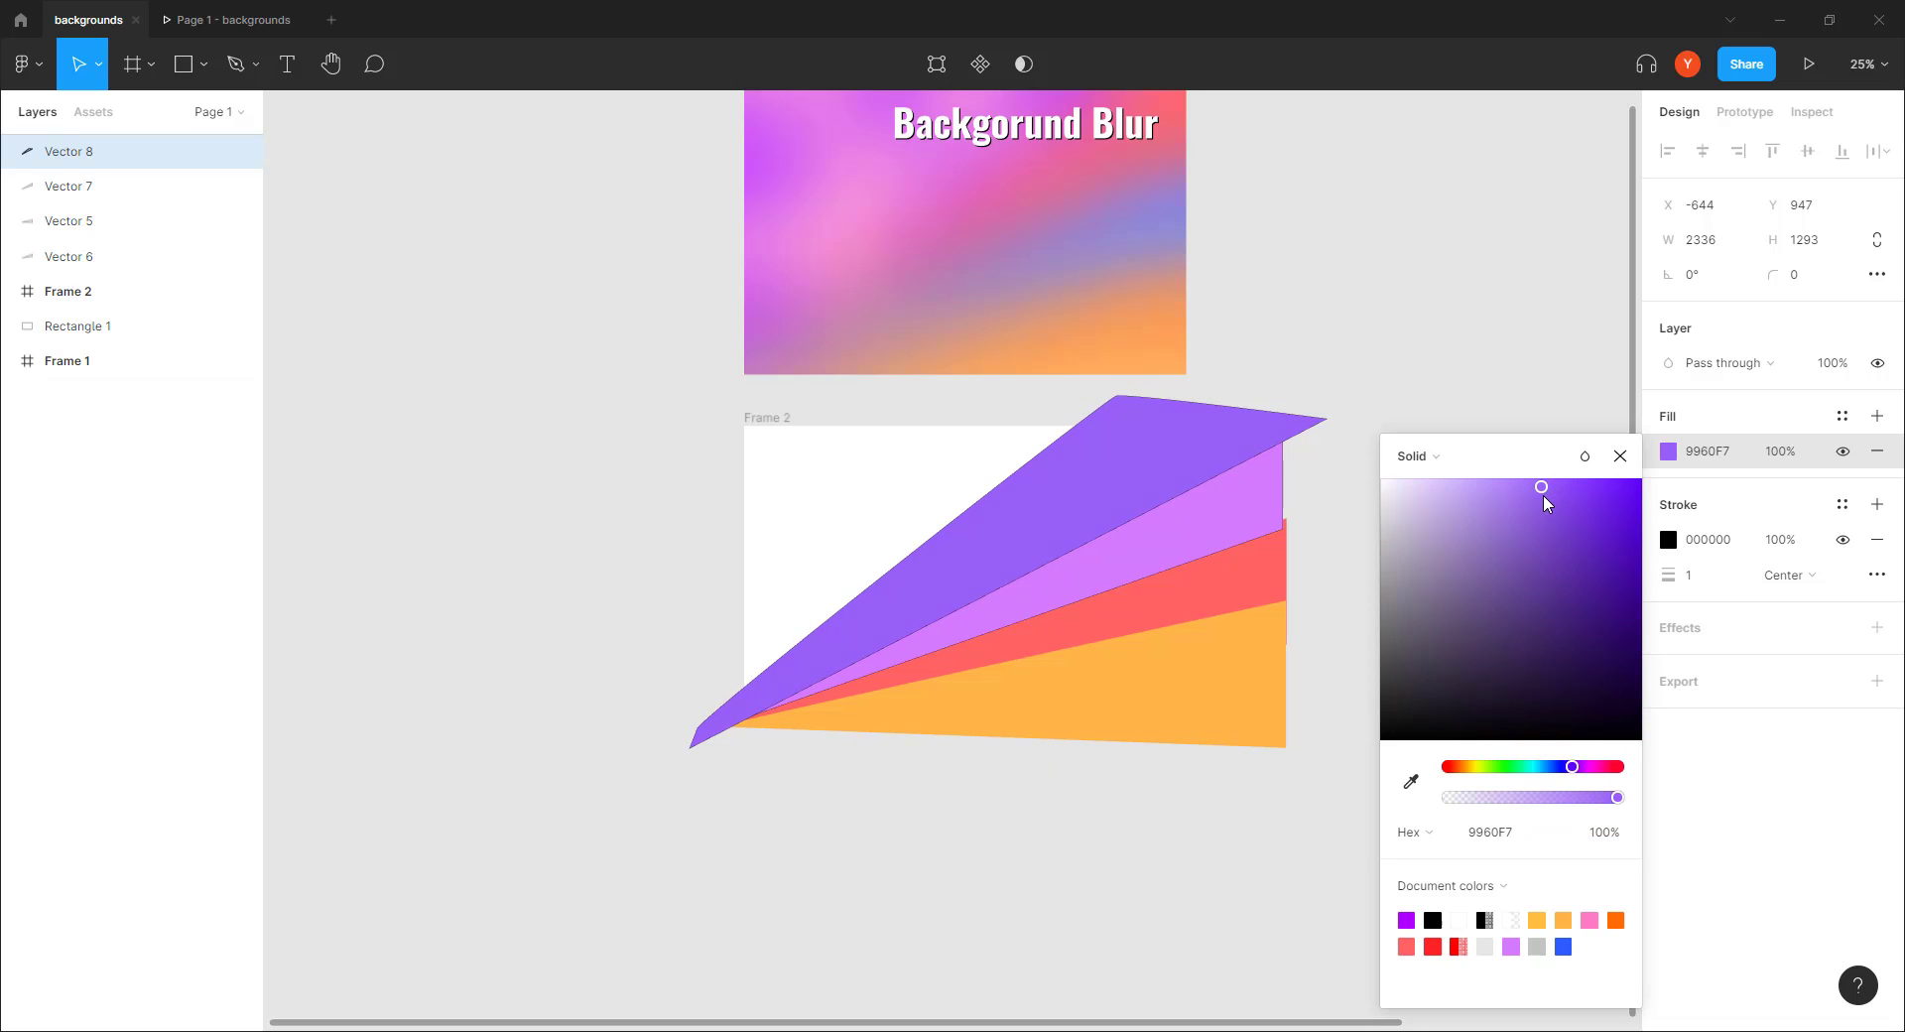
{"action": "left_click", "coordinate": [1551, 766]}
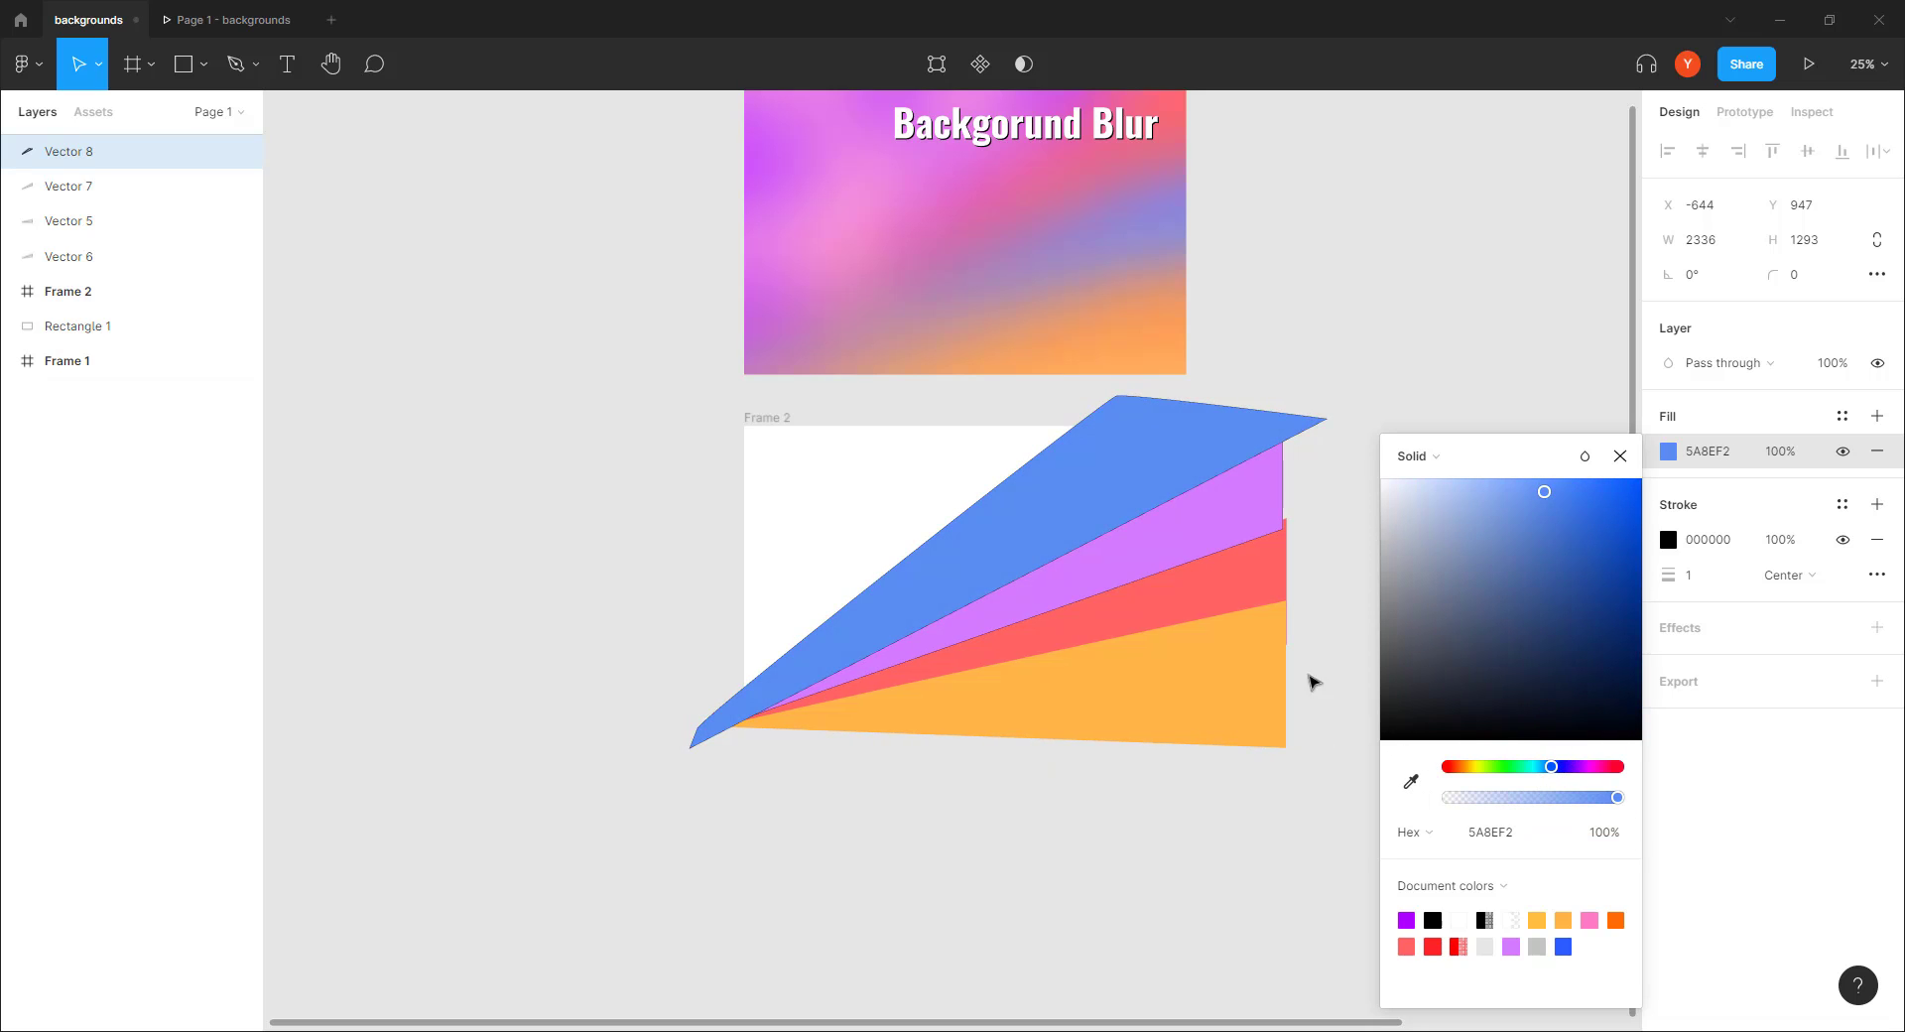
{"action": "left_click", "coordinate": [1621, 458]}
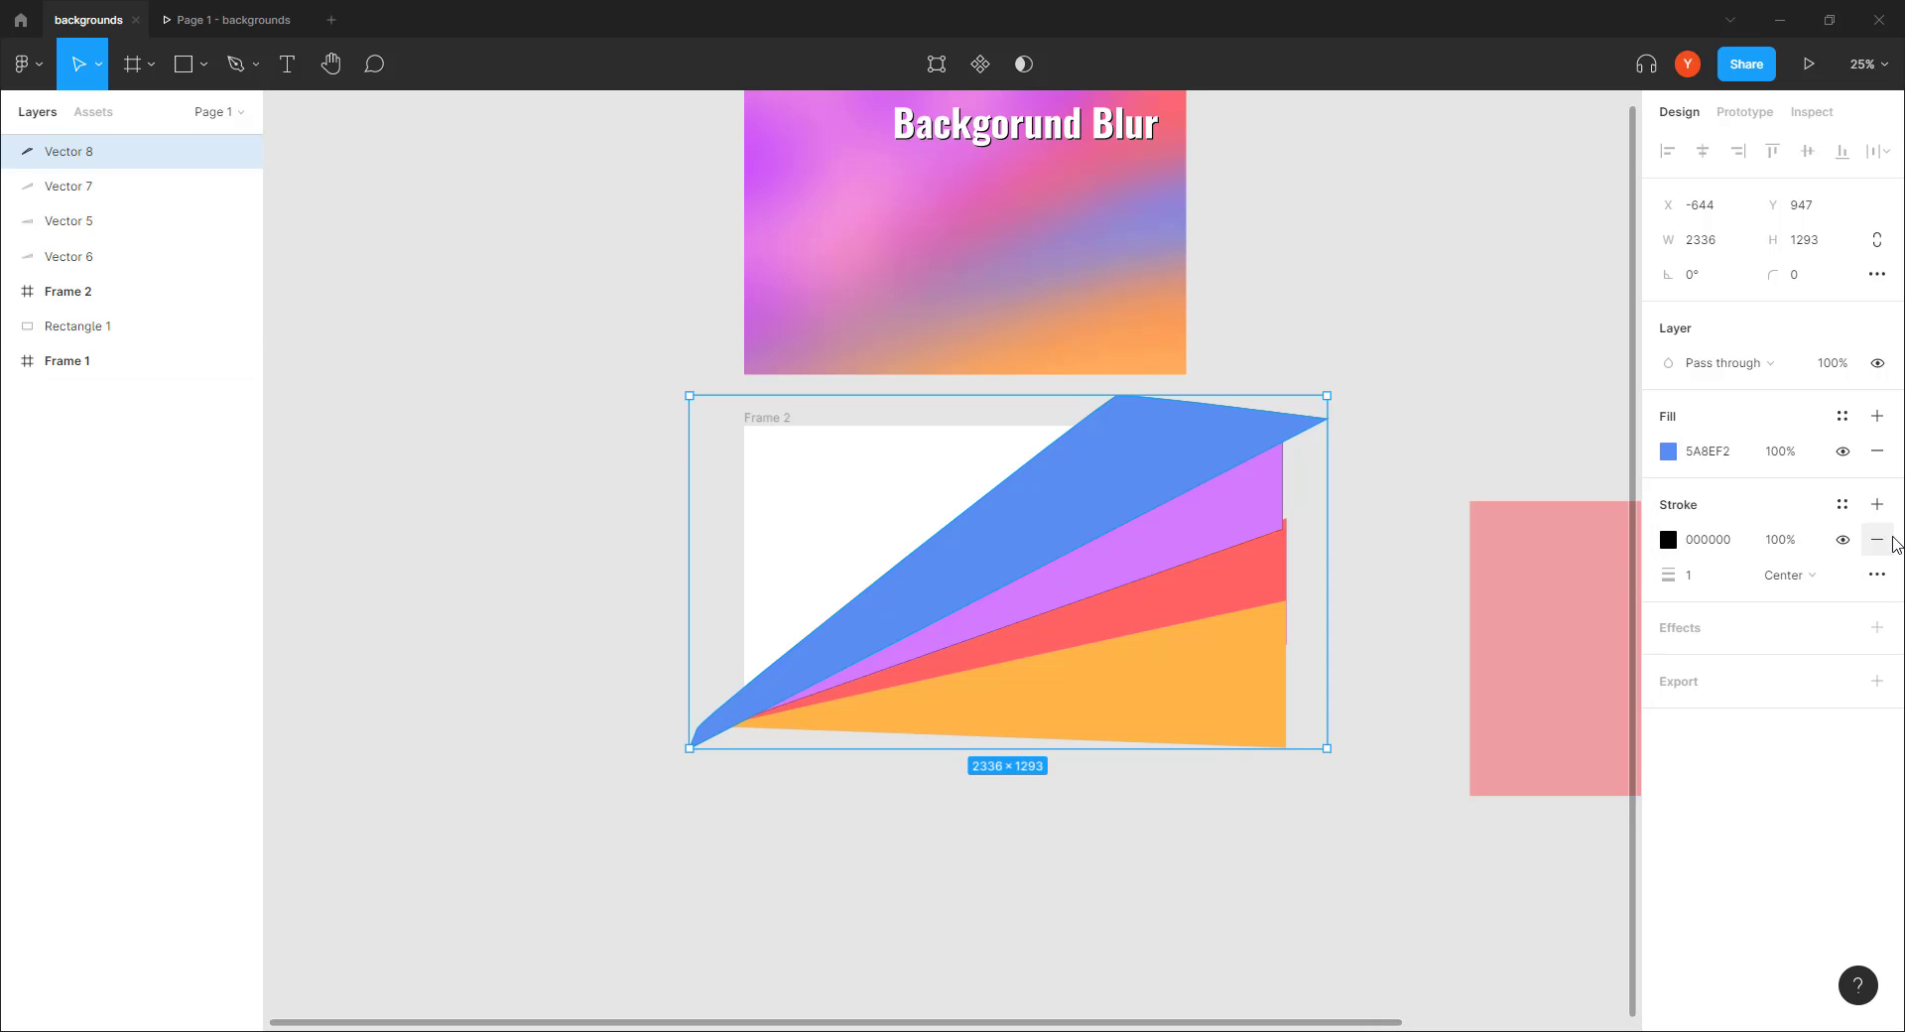
{"action": "left_click", "coordinate": [1877, 539]}
{"action": "left_click", "coordinate": [536, 523]}
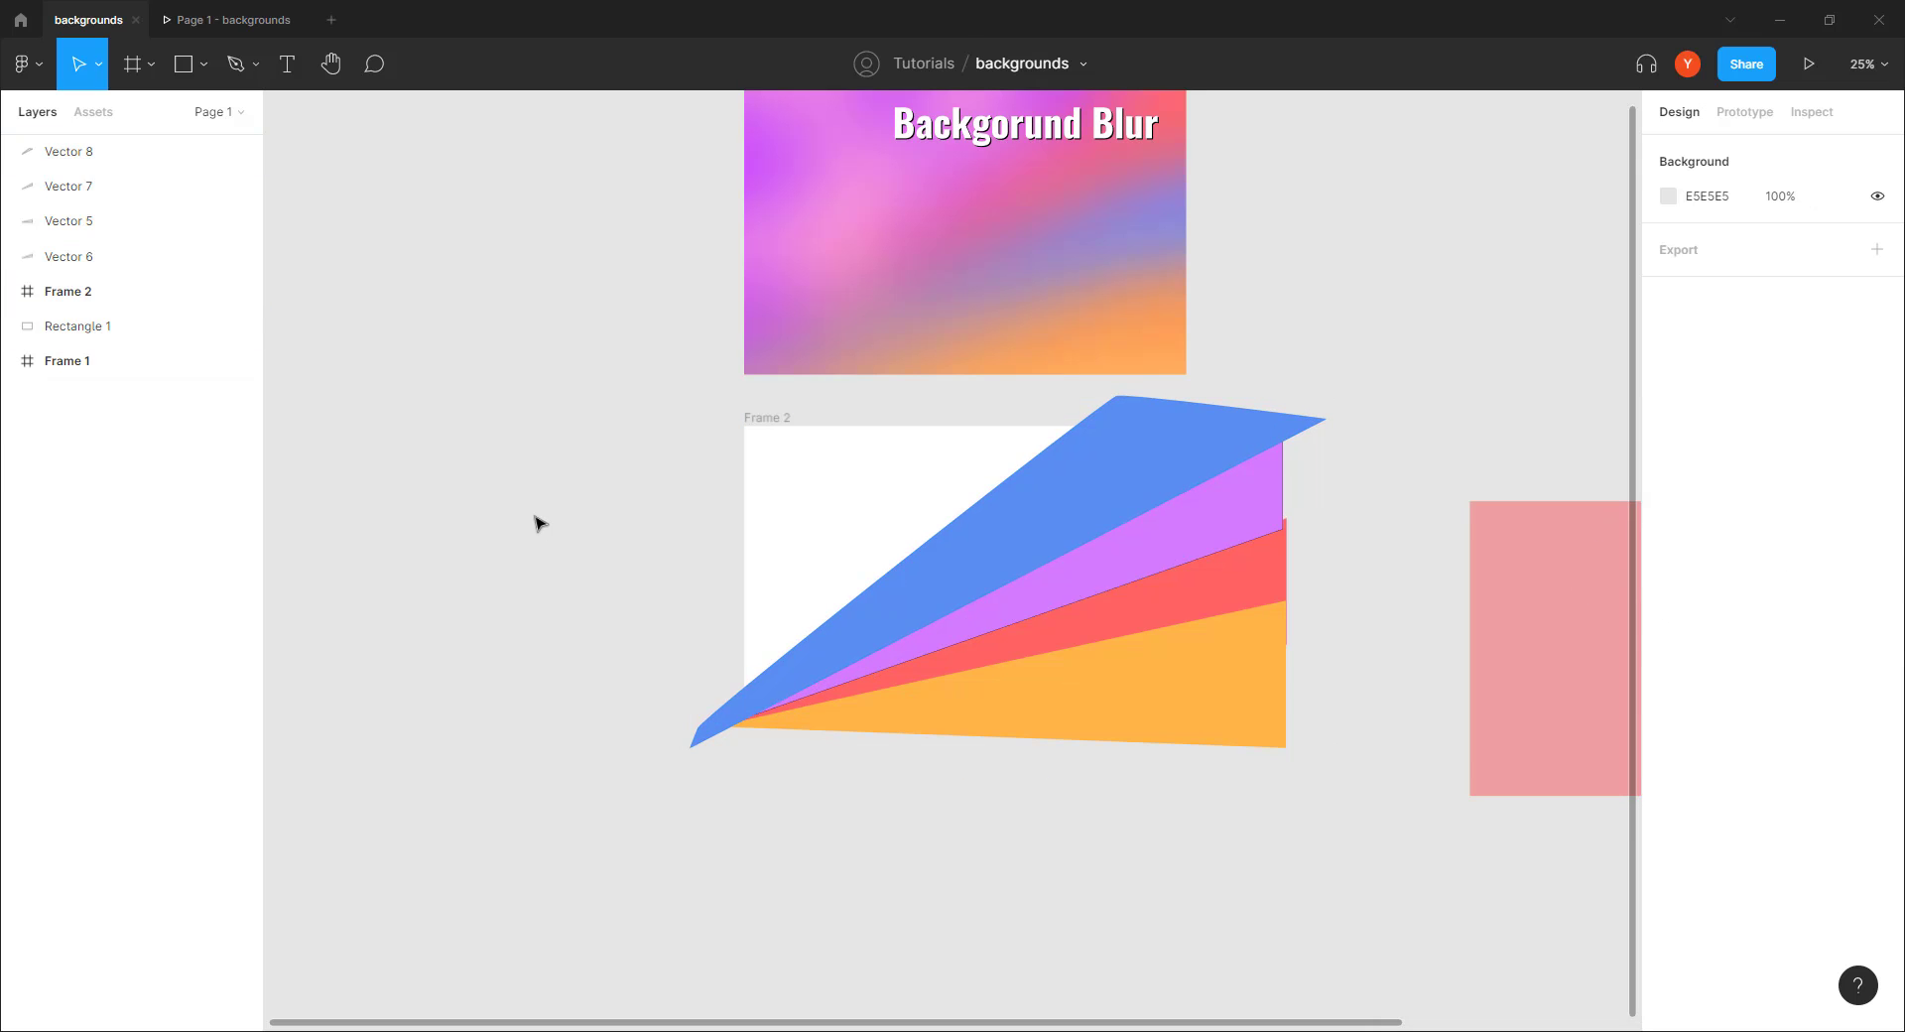
{"action": "left_click", "coordinate": [763, 422]}
{"action": "left_click", "coordinate": [625, 463]}
{"action": "left_click_drag", "start_coordinate": [1351, 397], "coordinate": [1070, 734]}
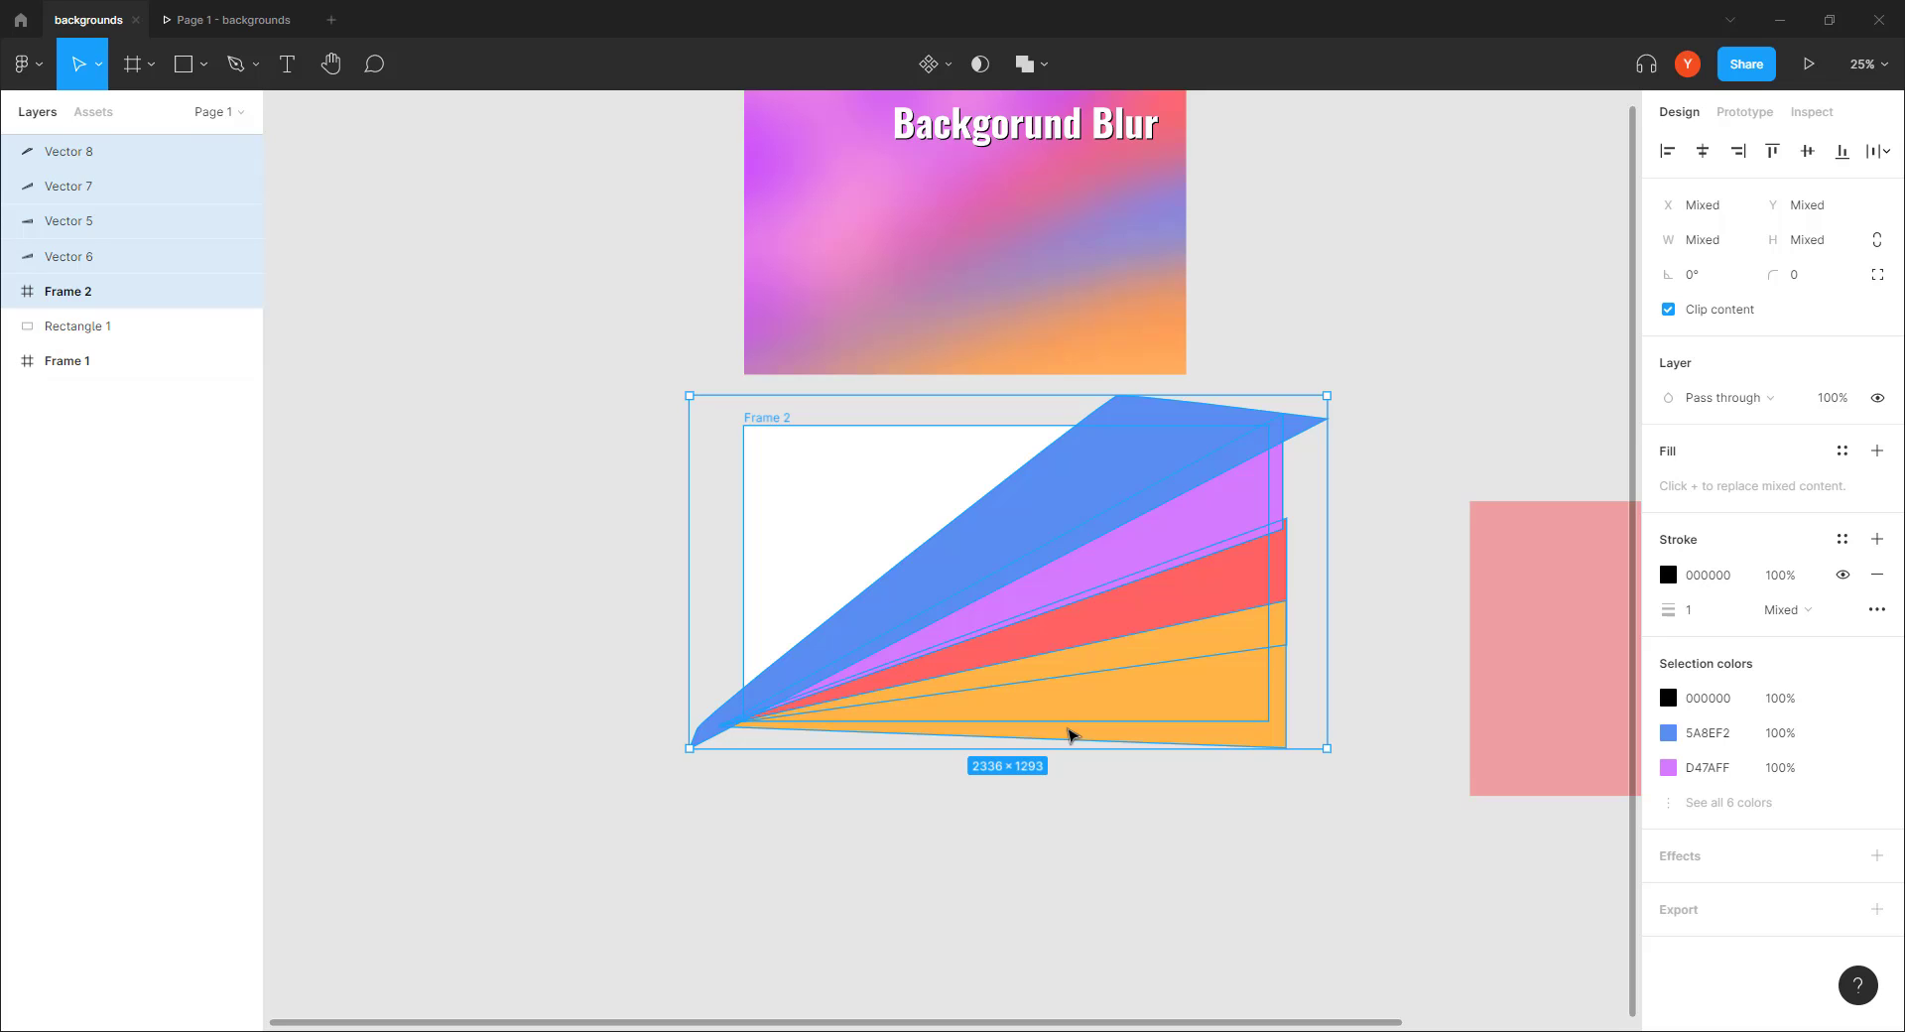
{"action": "key", "text": "Delete"}
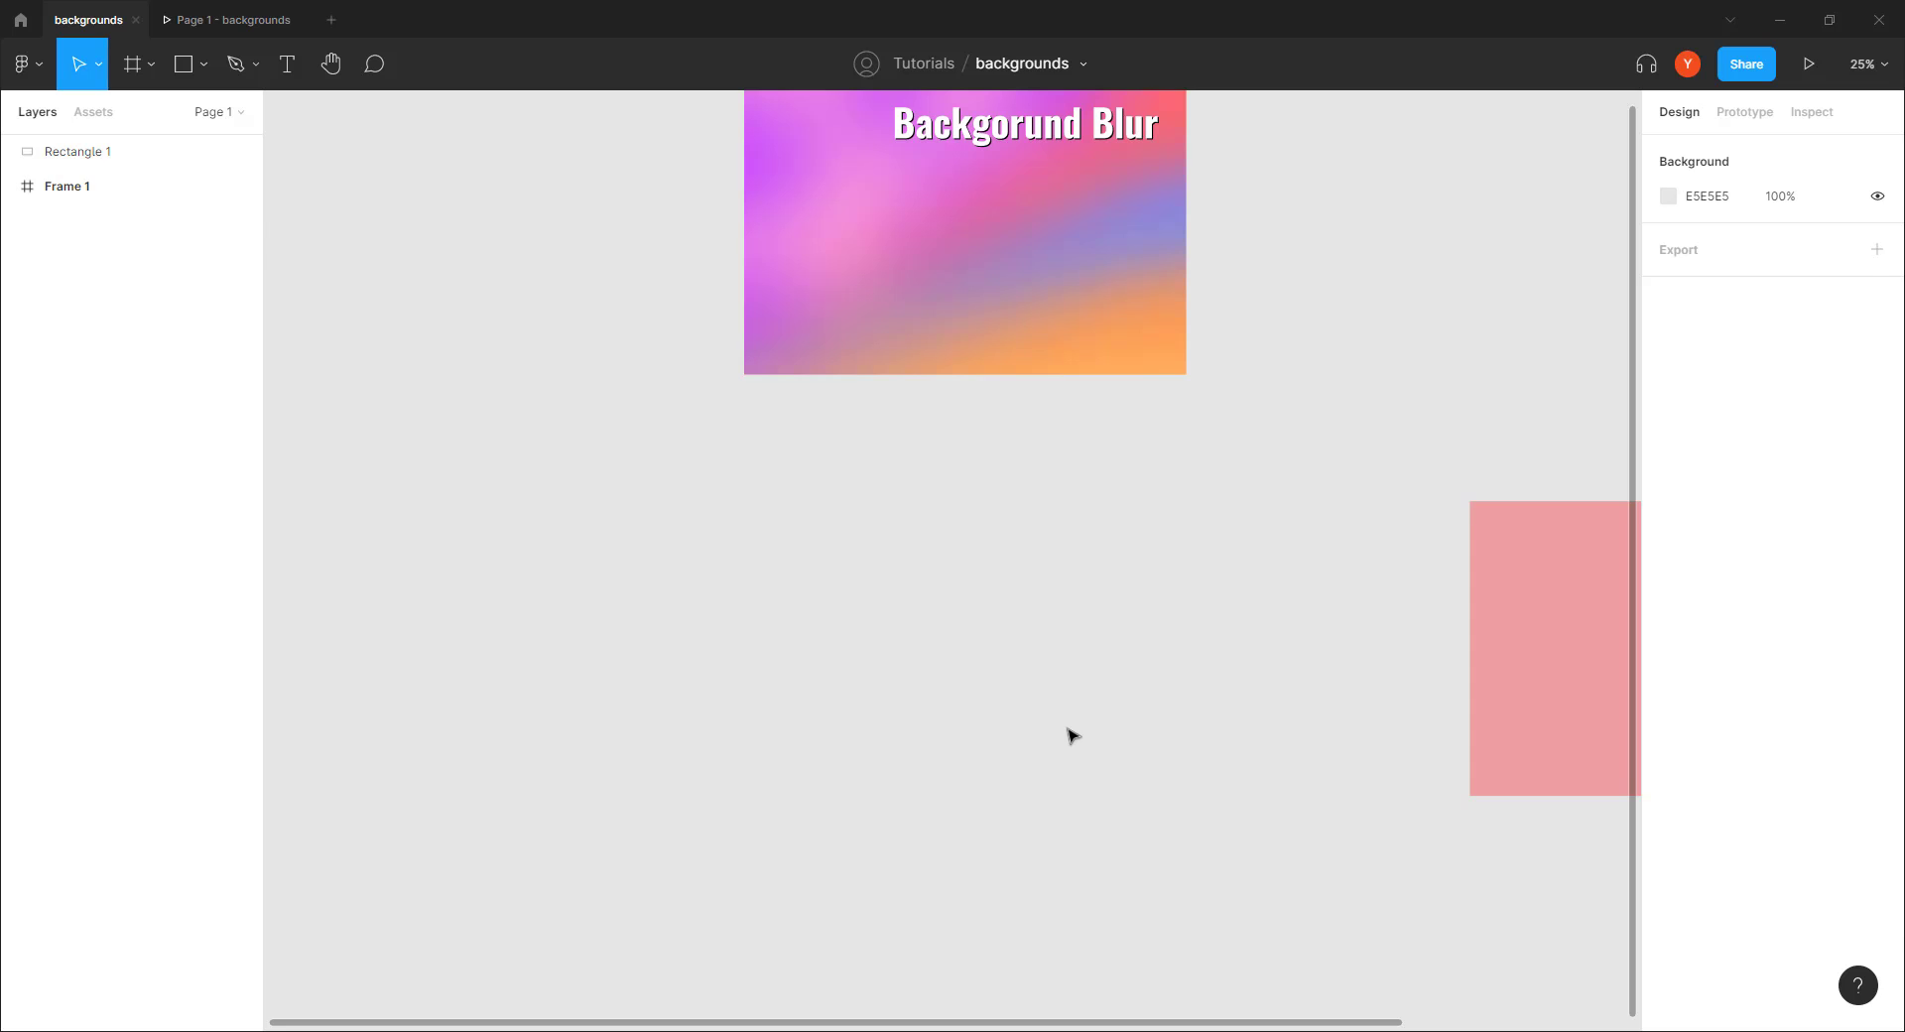
{"action": "key", "text": "ctrl+z"}
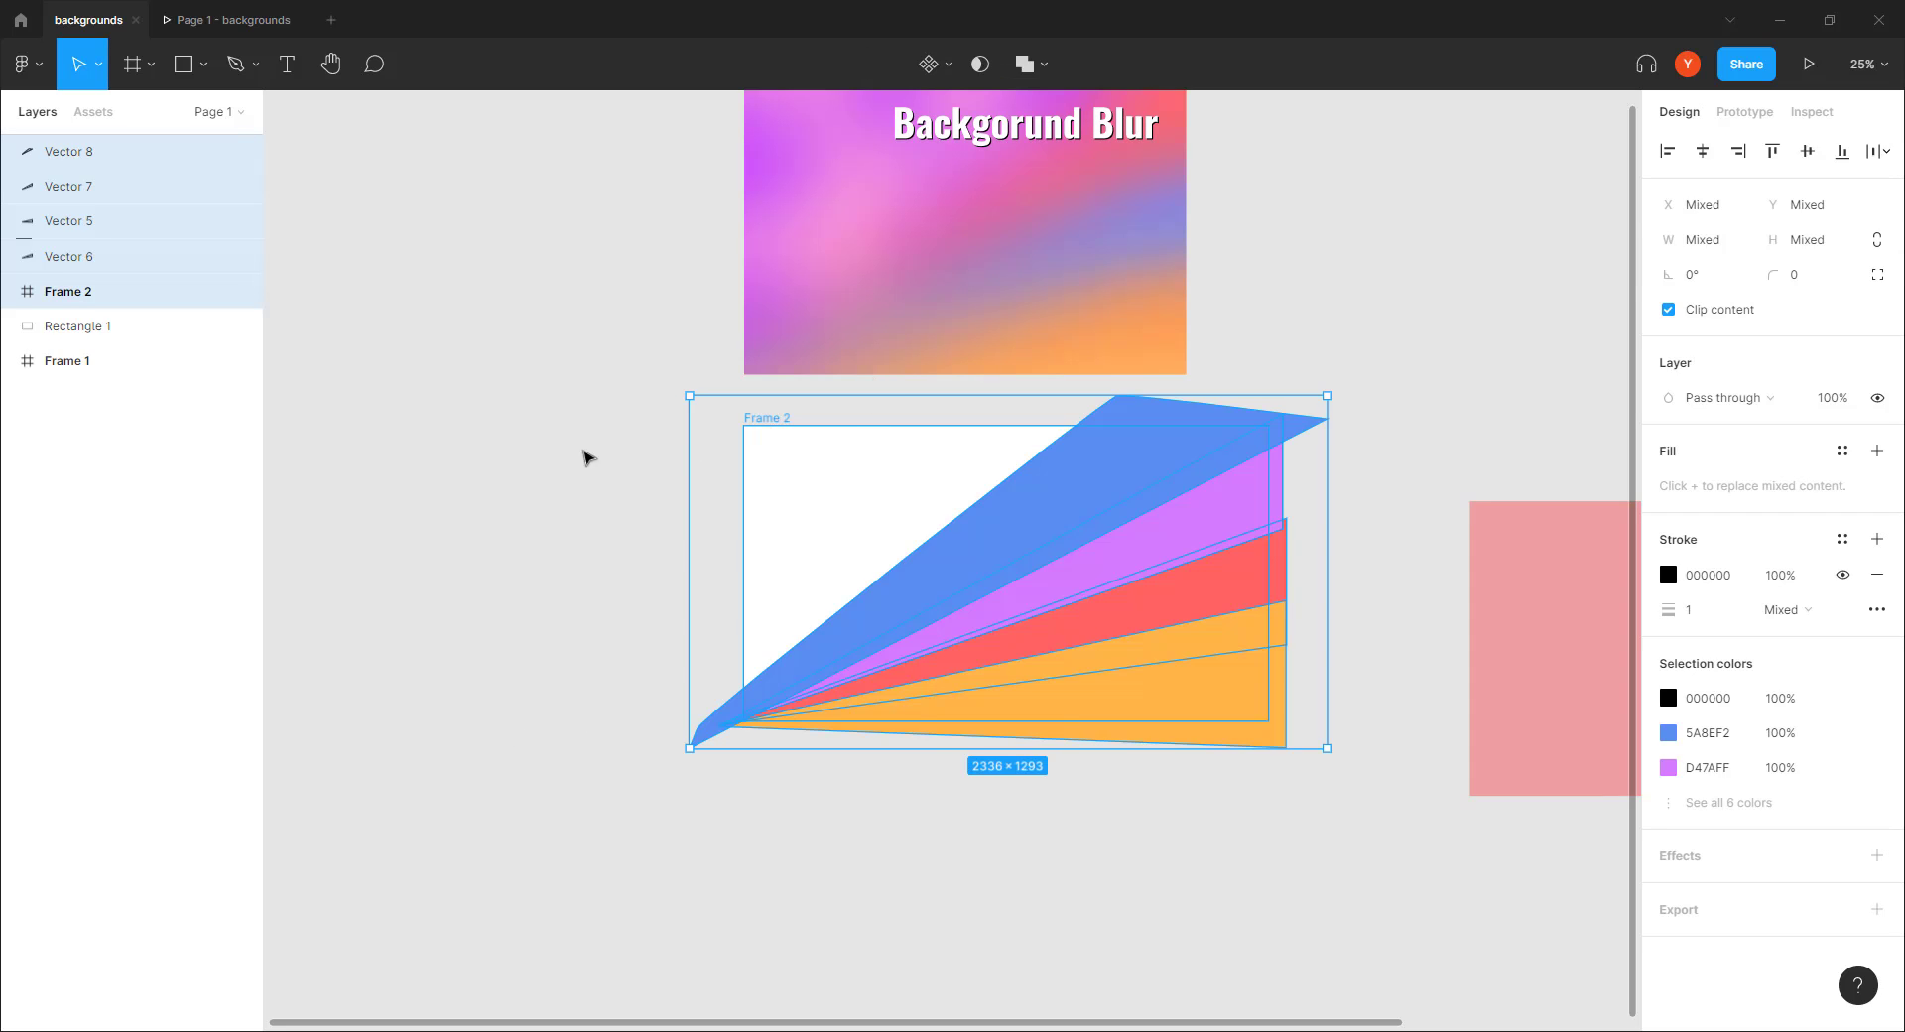
{"action": "left_click", "coordinate": [635, 469]}
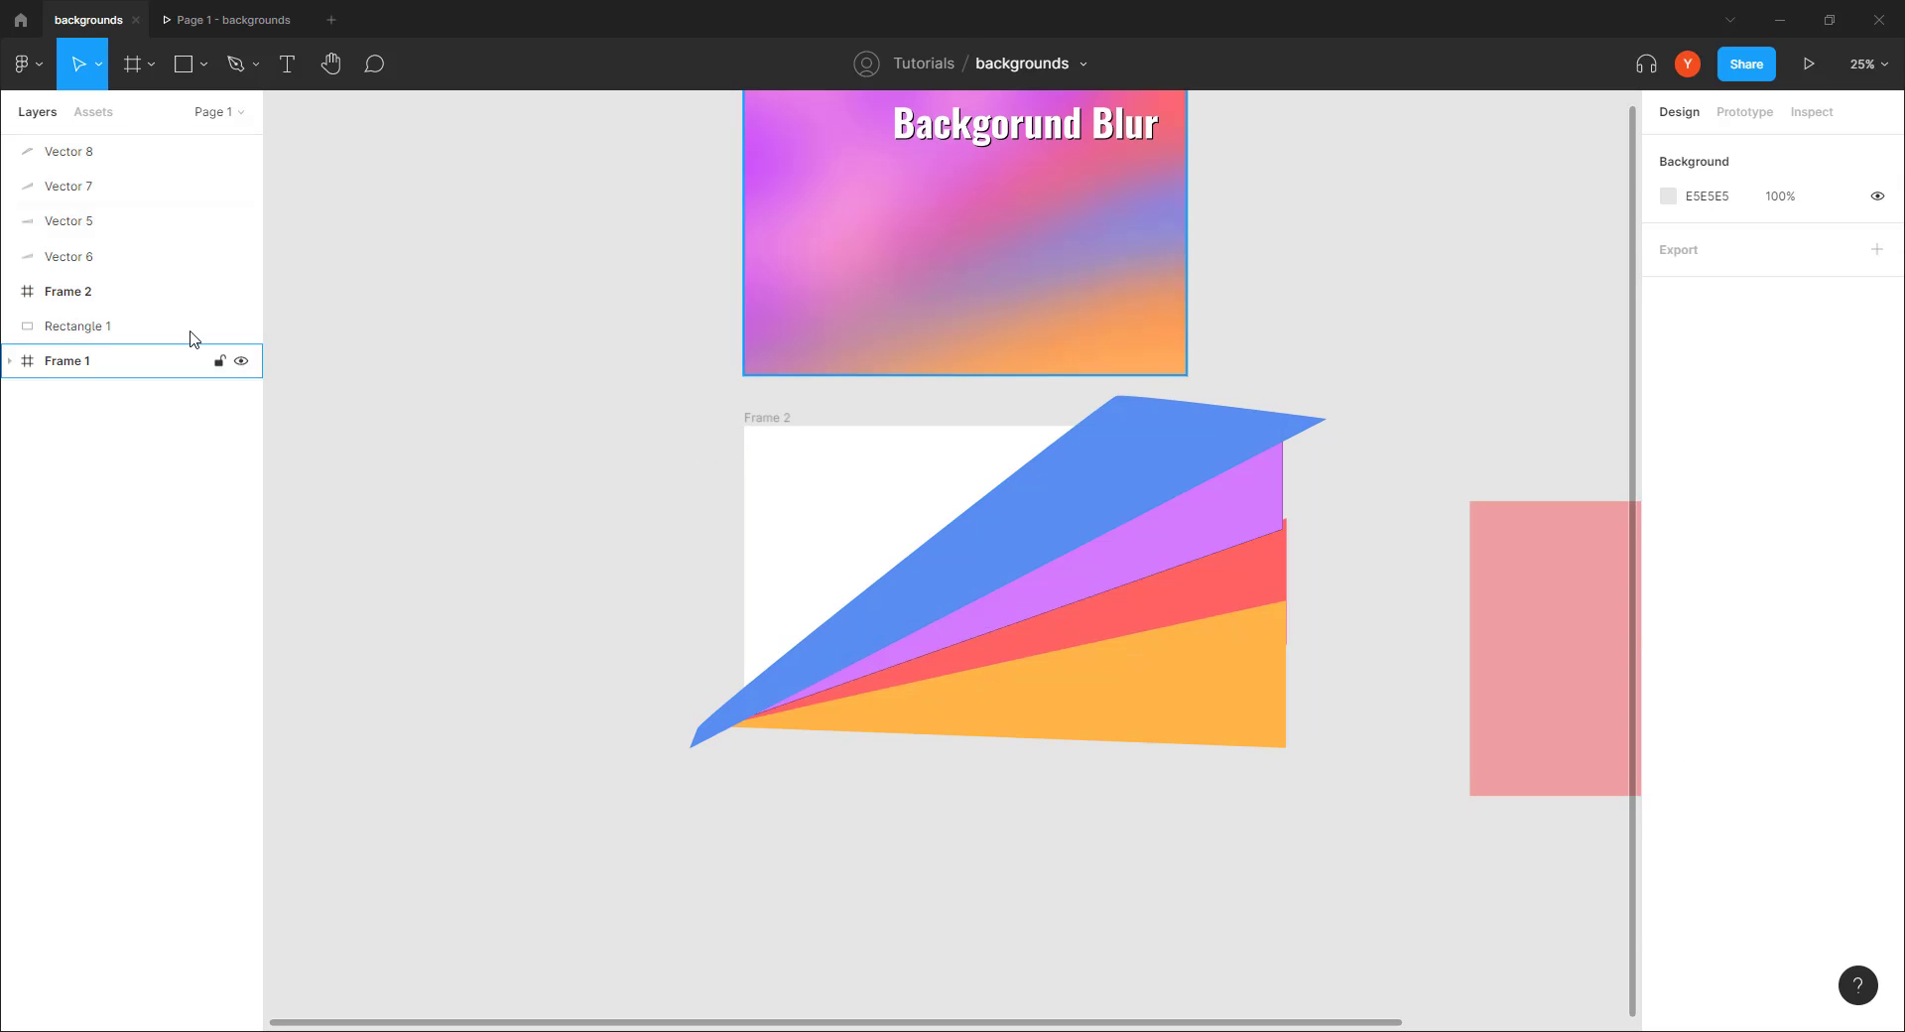
Delete the four vector shapes while keeping Frame 2, and select the empty frame
{"action": "left_click", "coordinate": [69, 256]}
{"action": "left_click", "coordinate": [76, 155]}
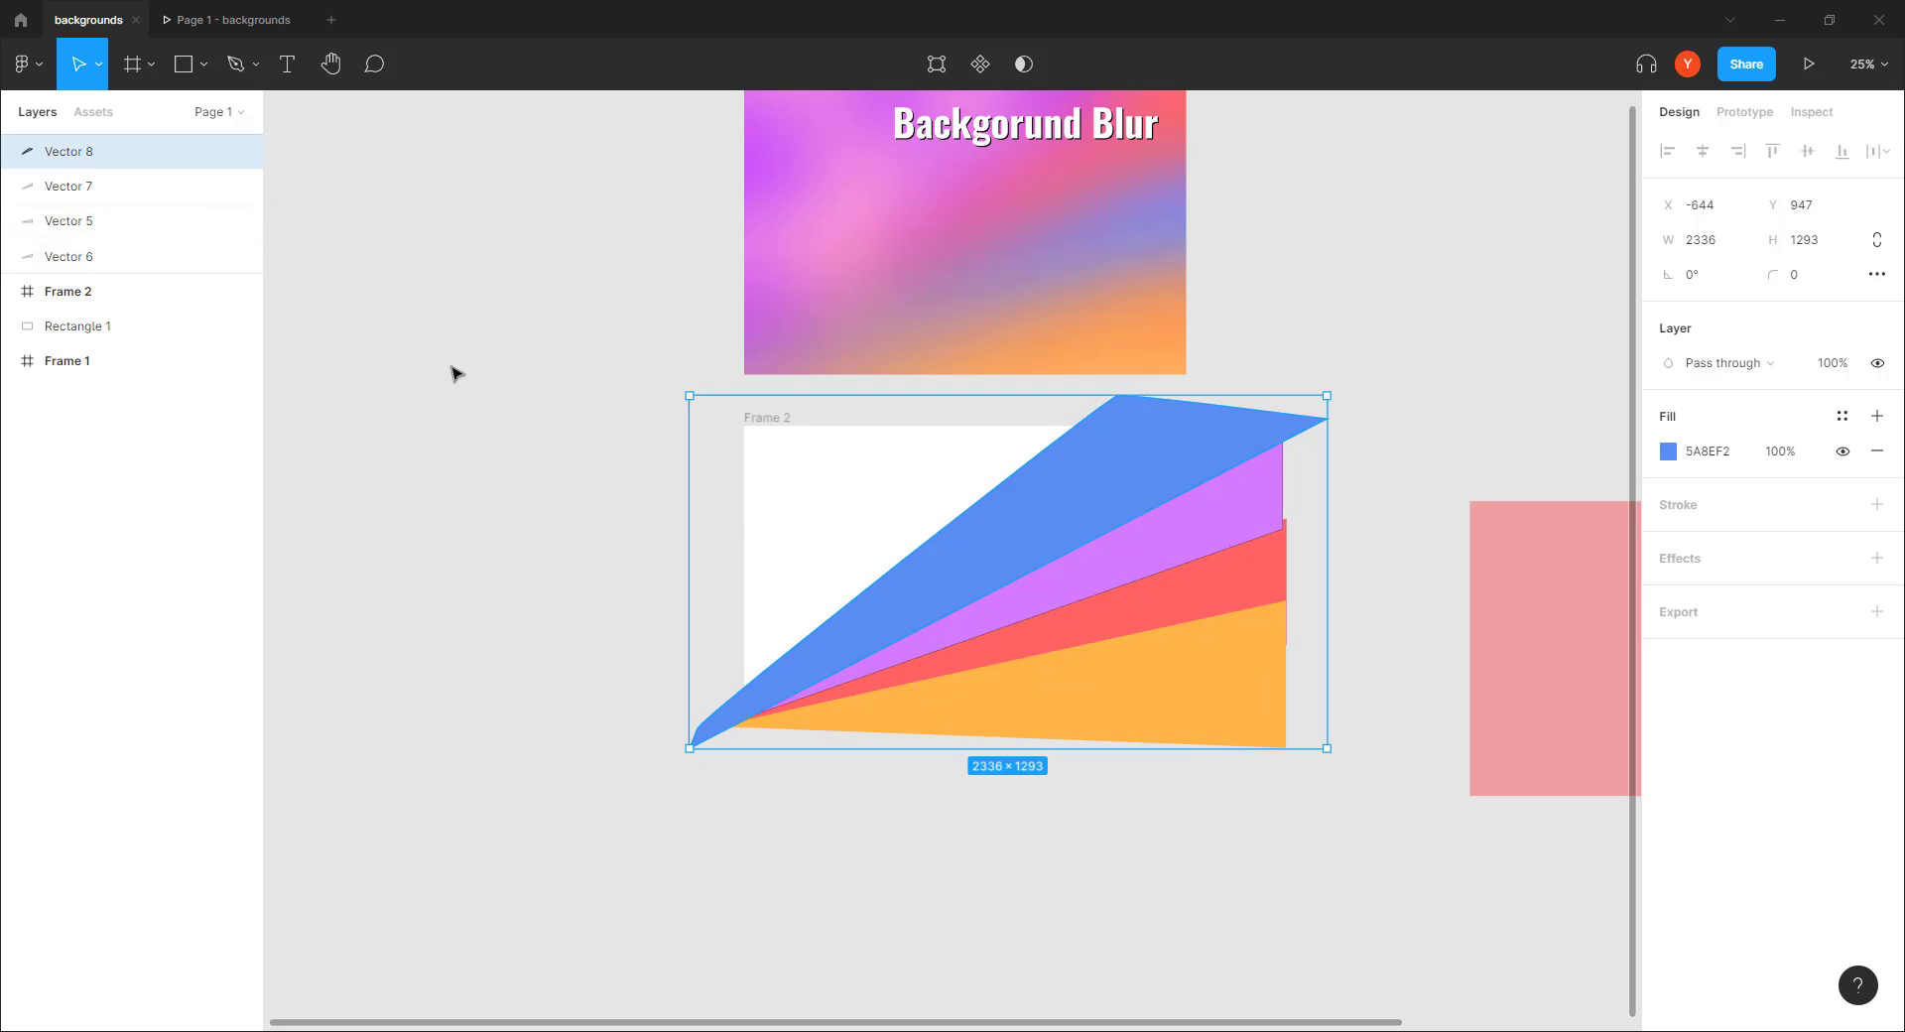
{"action": "key", "text": "Delete"}
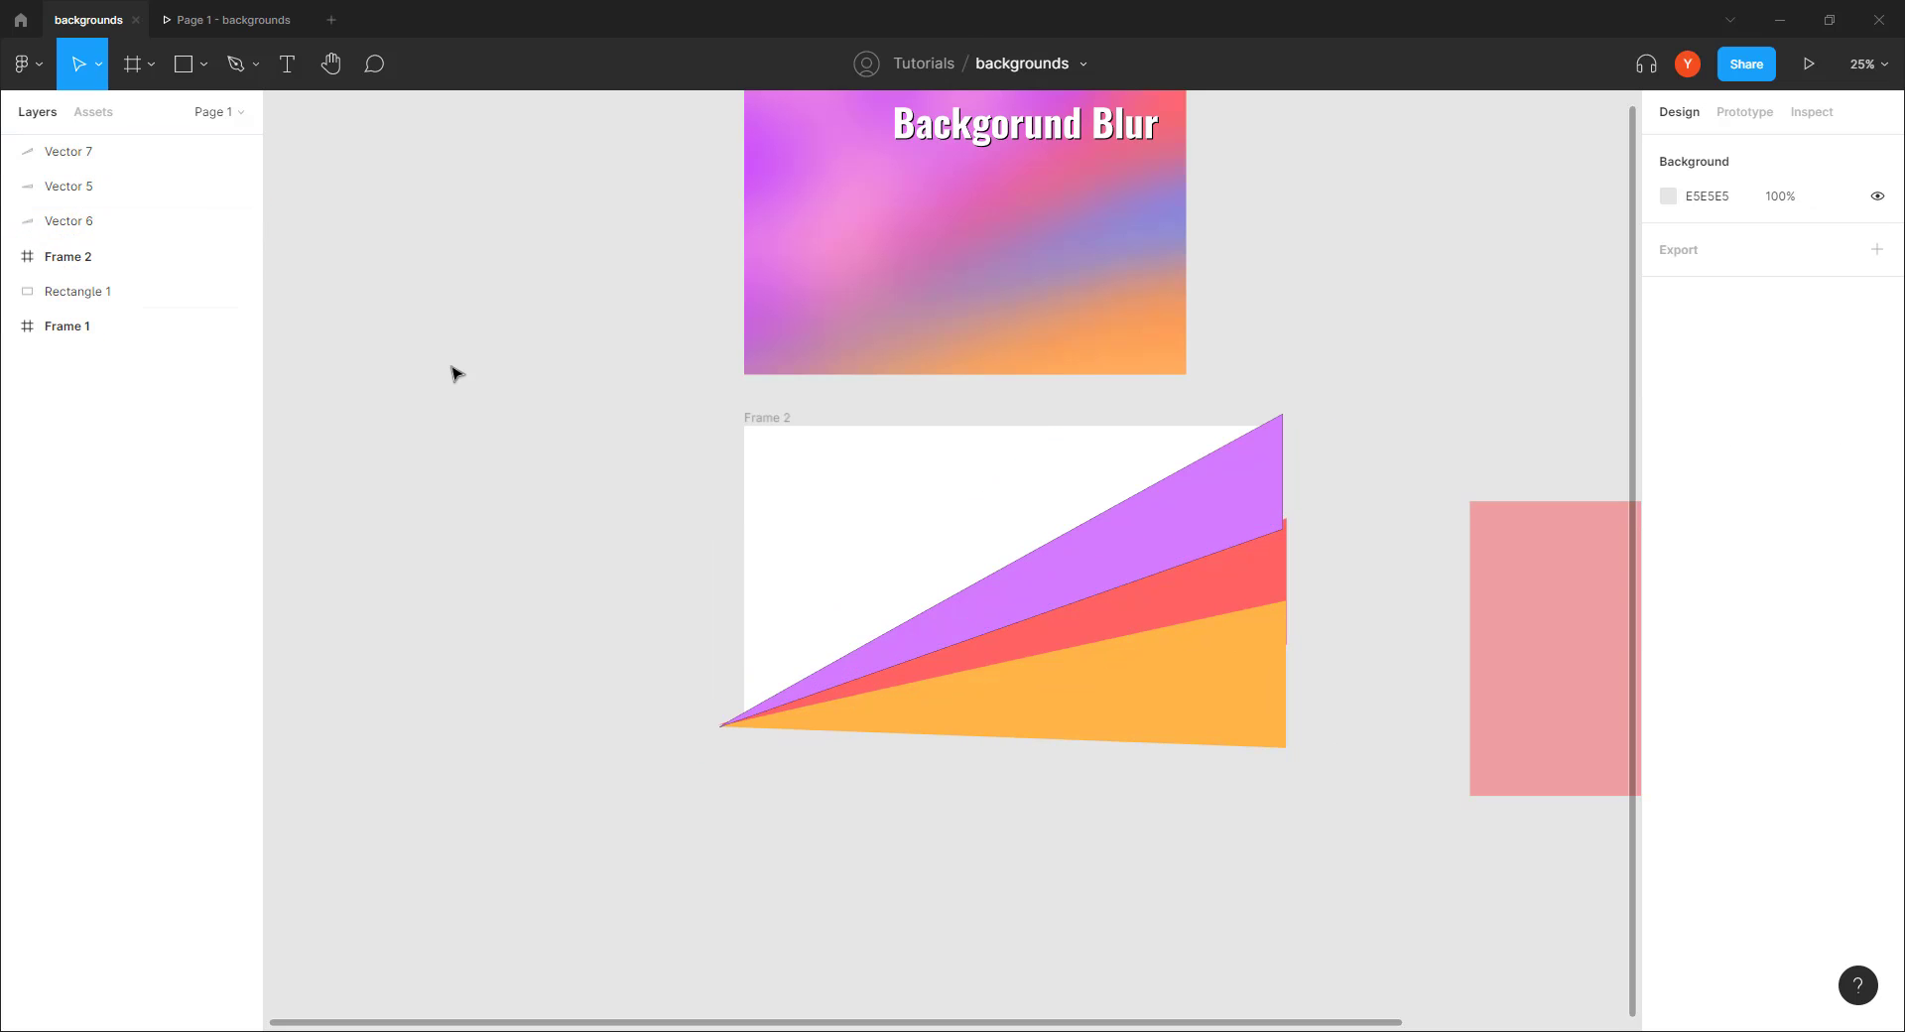
{"action": "key", "text": "ctrl+z"}
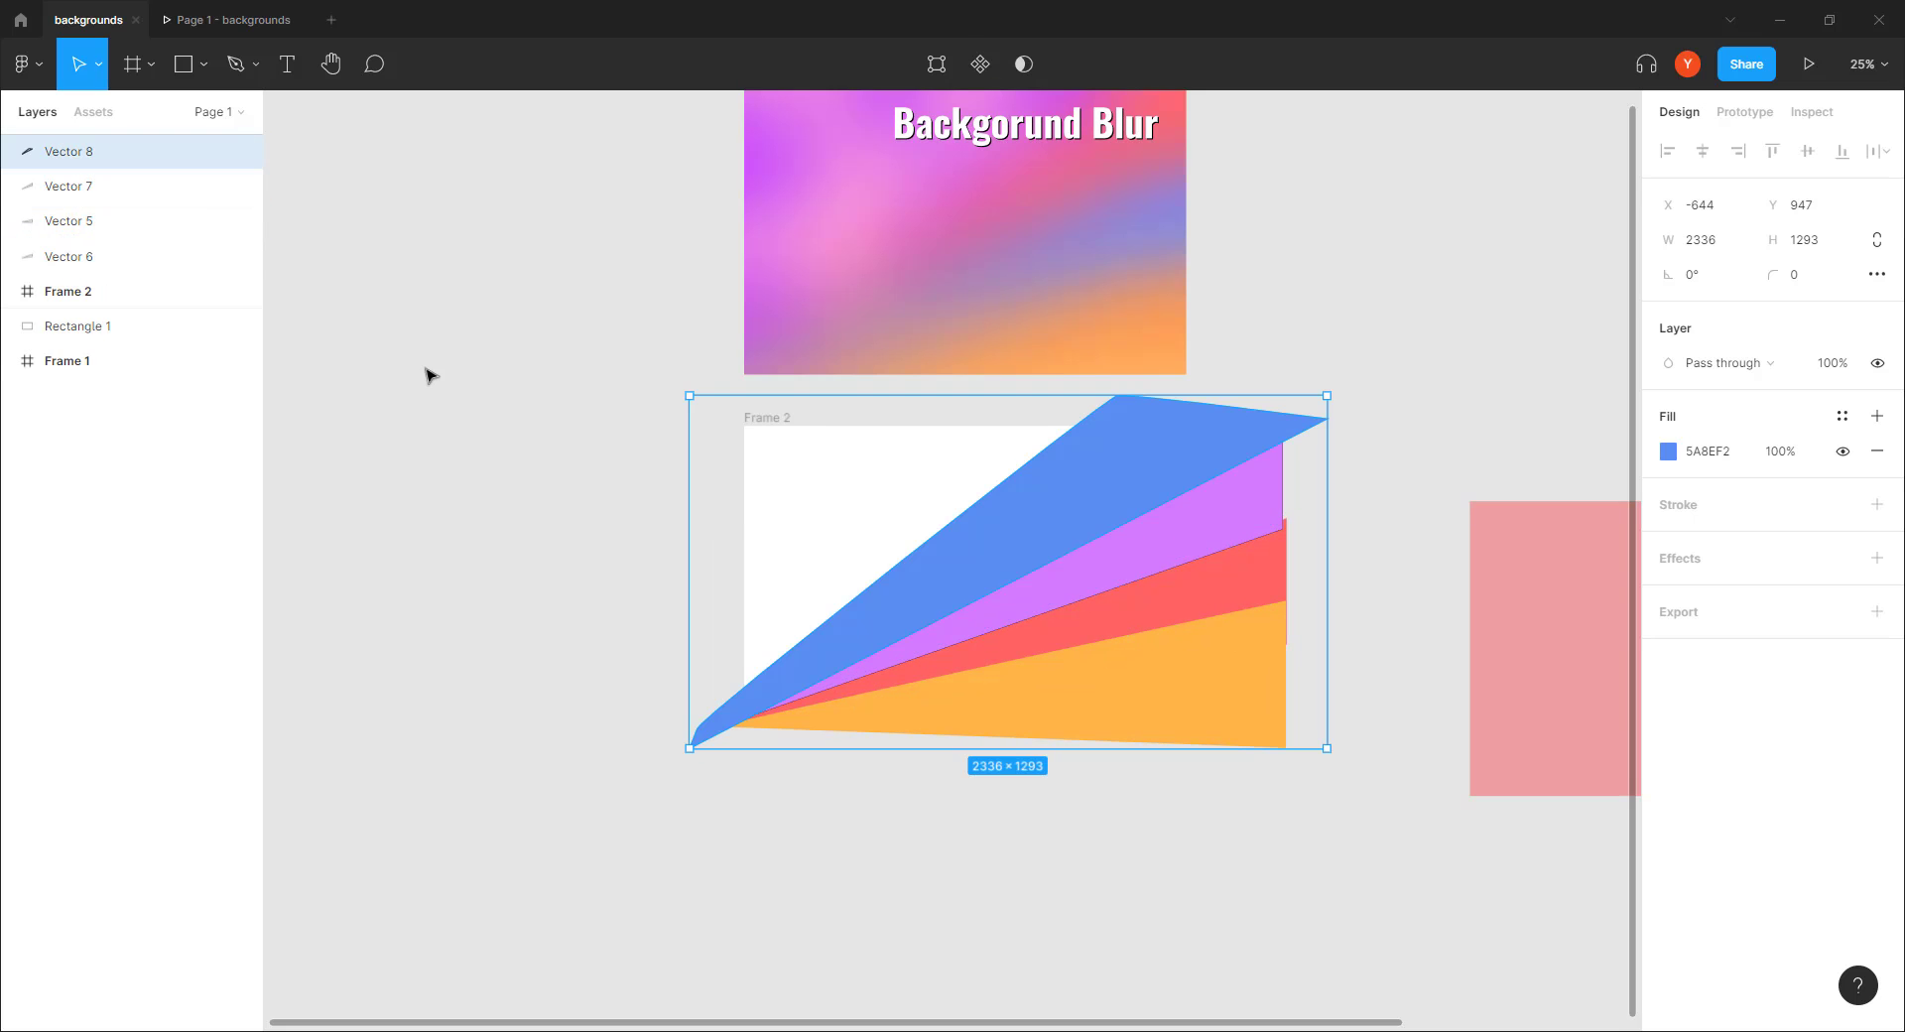
{"action": "left_click", "coordinate": [102, 254], "text": "shift"}
{"action": "key", "text": "Delete"}
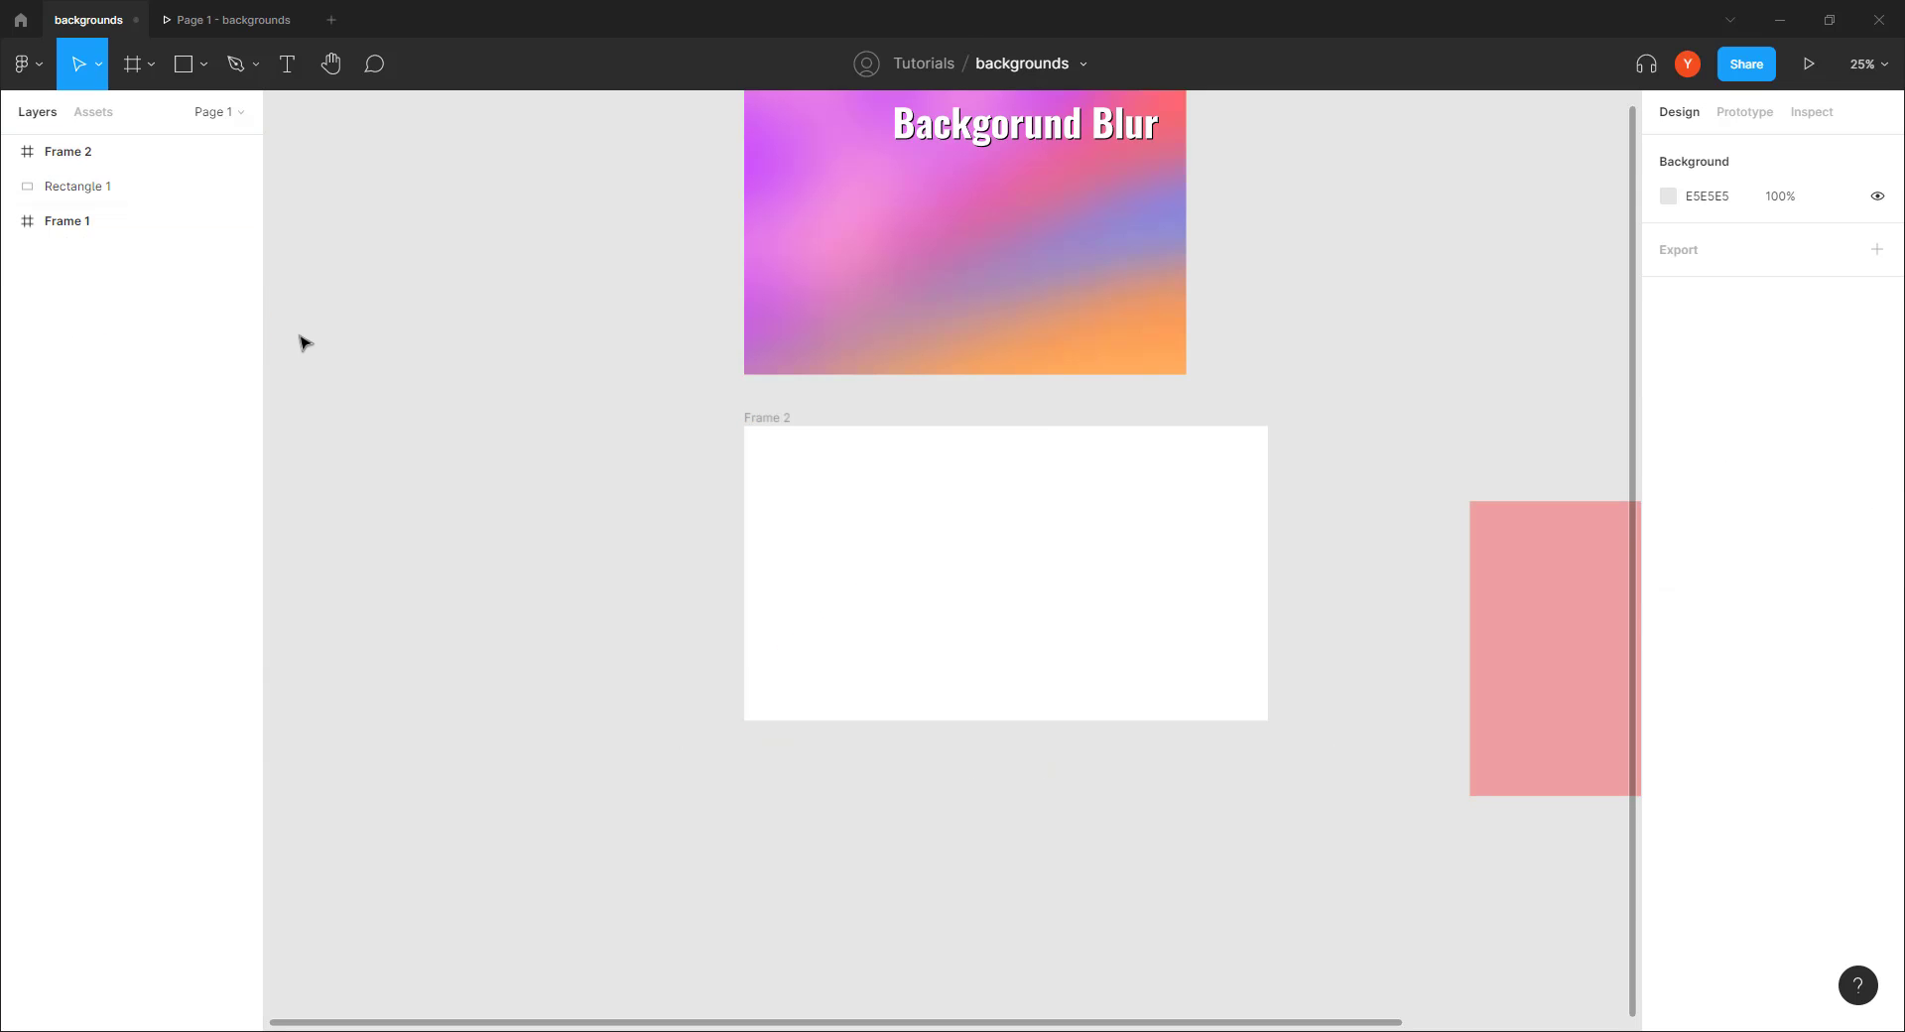
{"action": "left_click", "coordinate": [754, 428]}
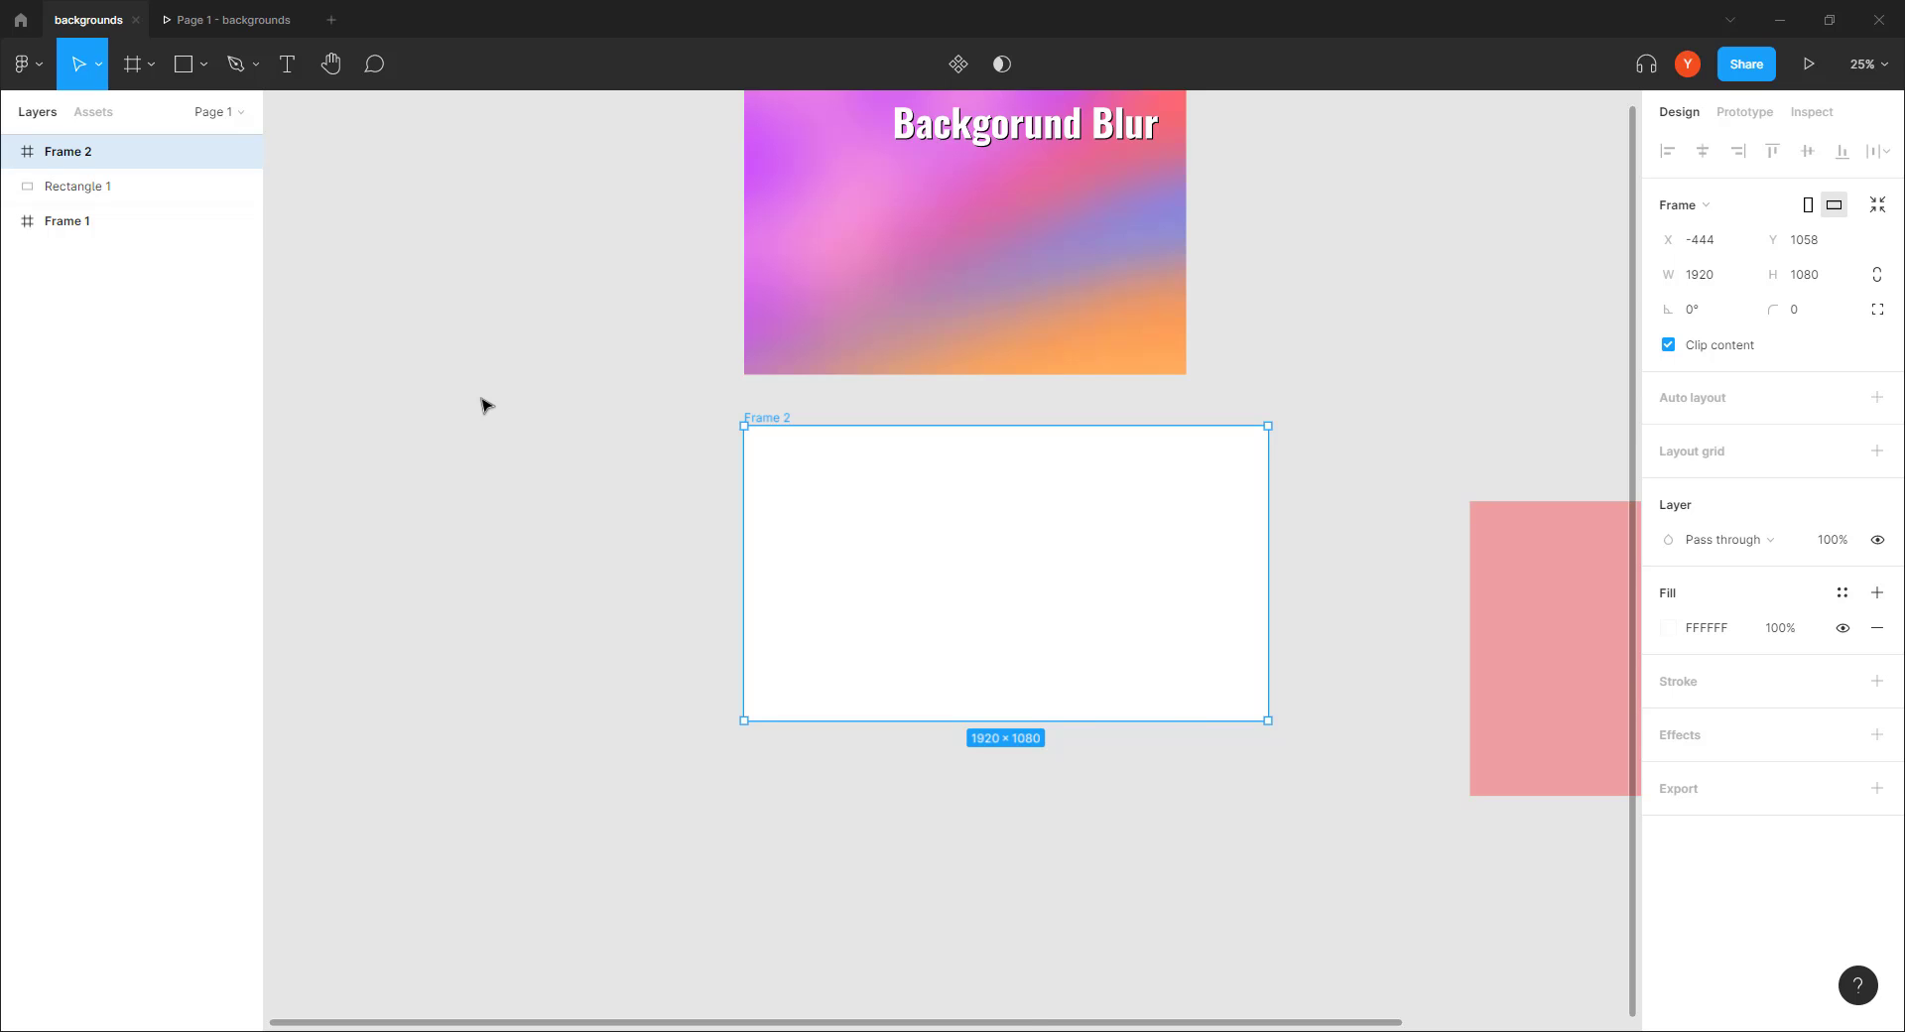
Restore the four coloured vector shapes in Frame 2, and give the frame a light yellow FFE58A fill
{"action": "key", "text": "ctrl+v"}
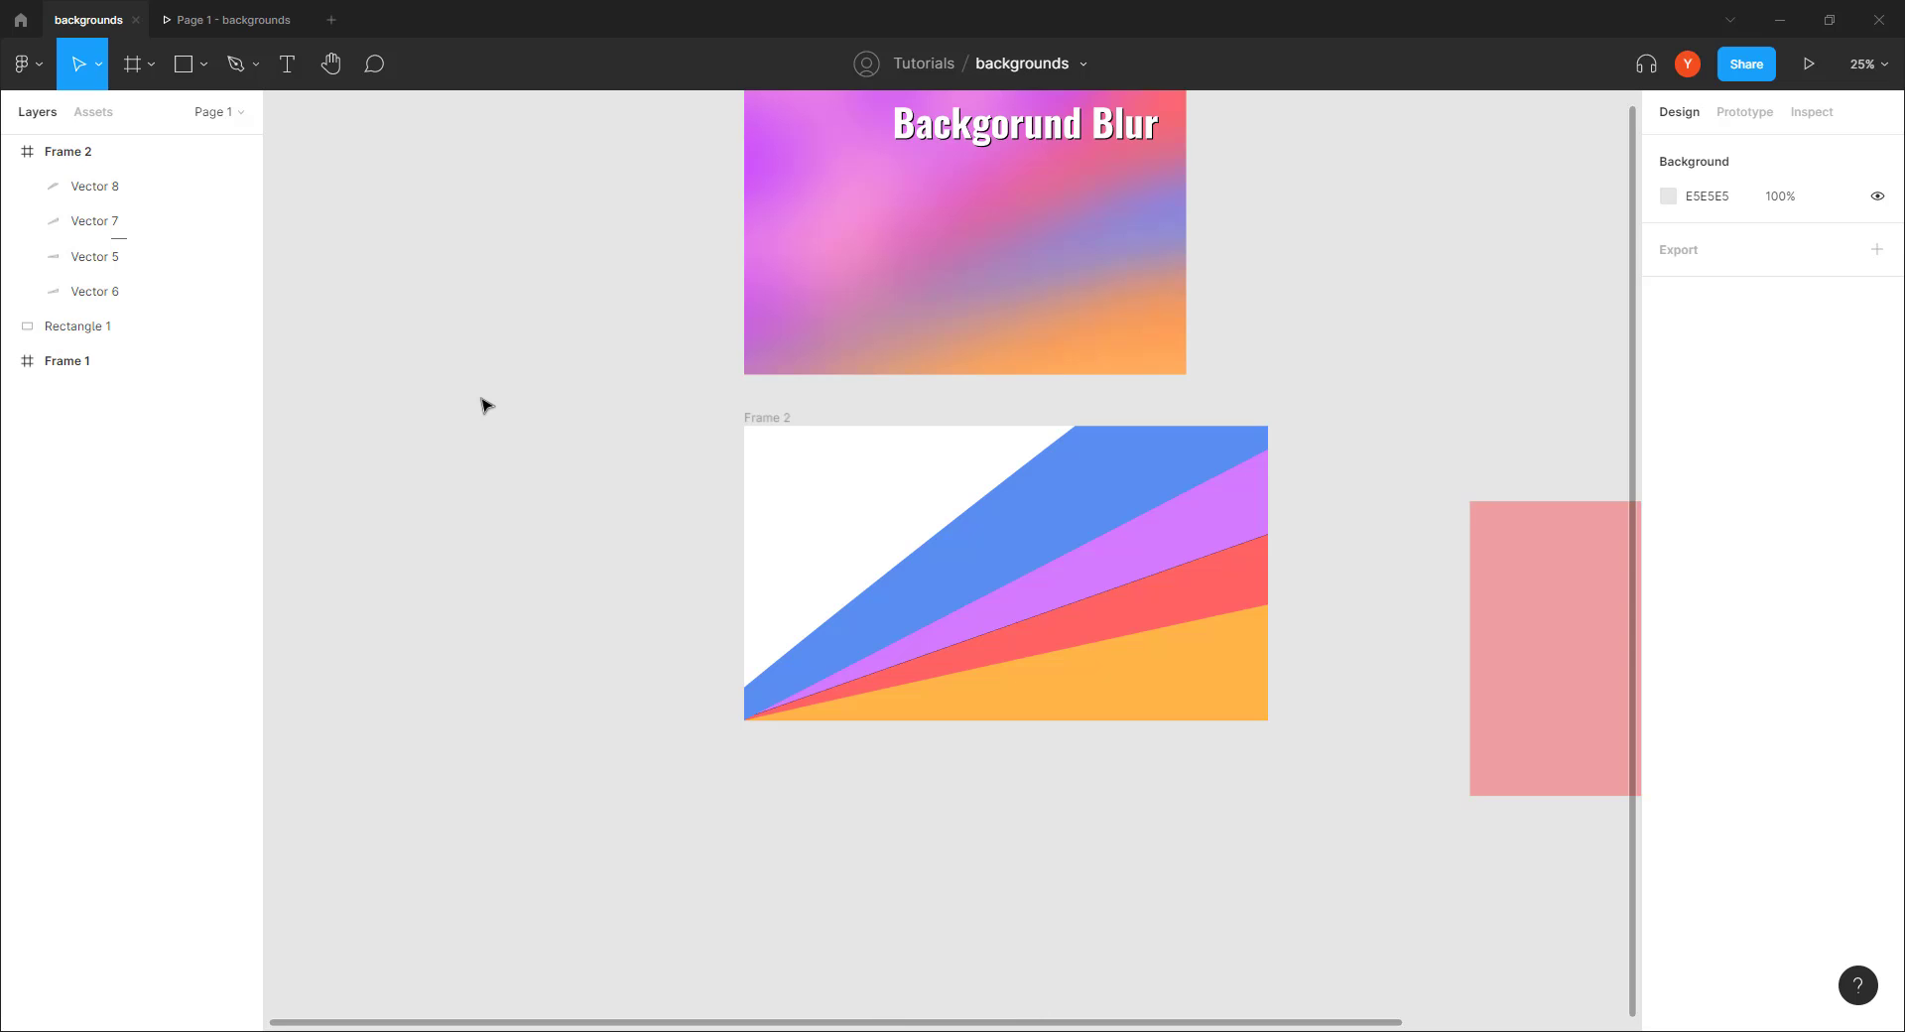
{"action": "left_click", "coordinate": [756, 424]}
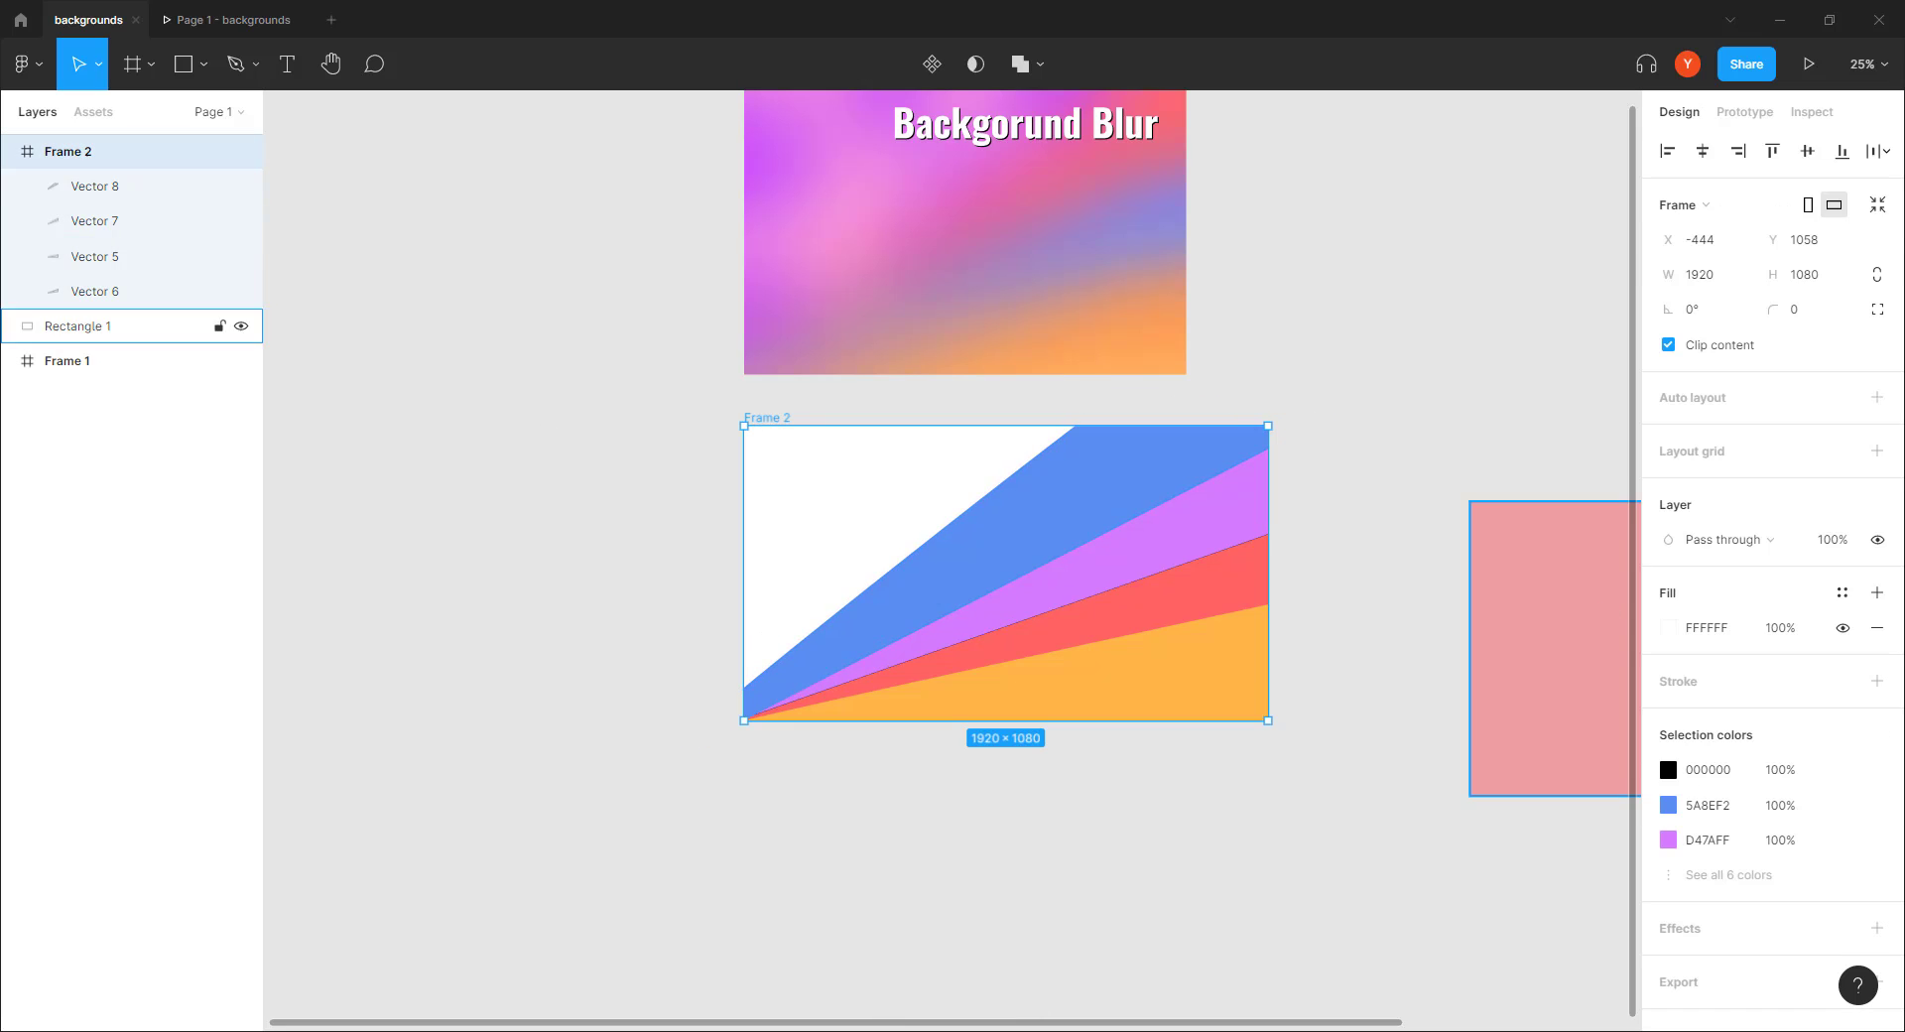
{"action": "left_click", "coordinate": [1667, 627]}
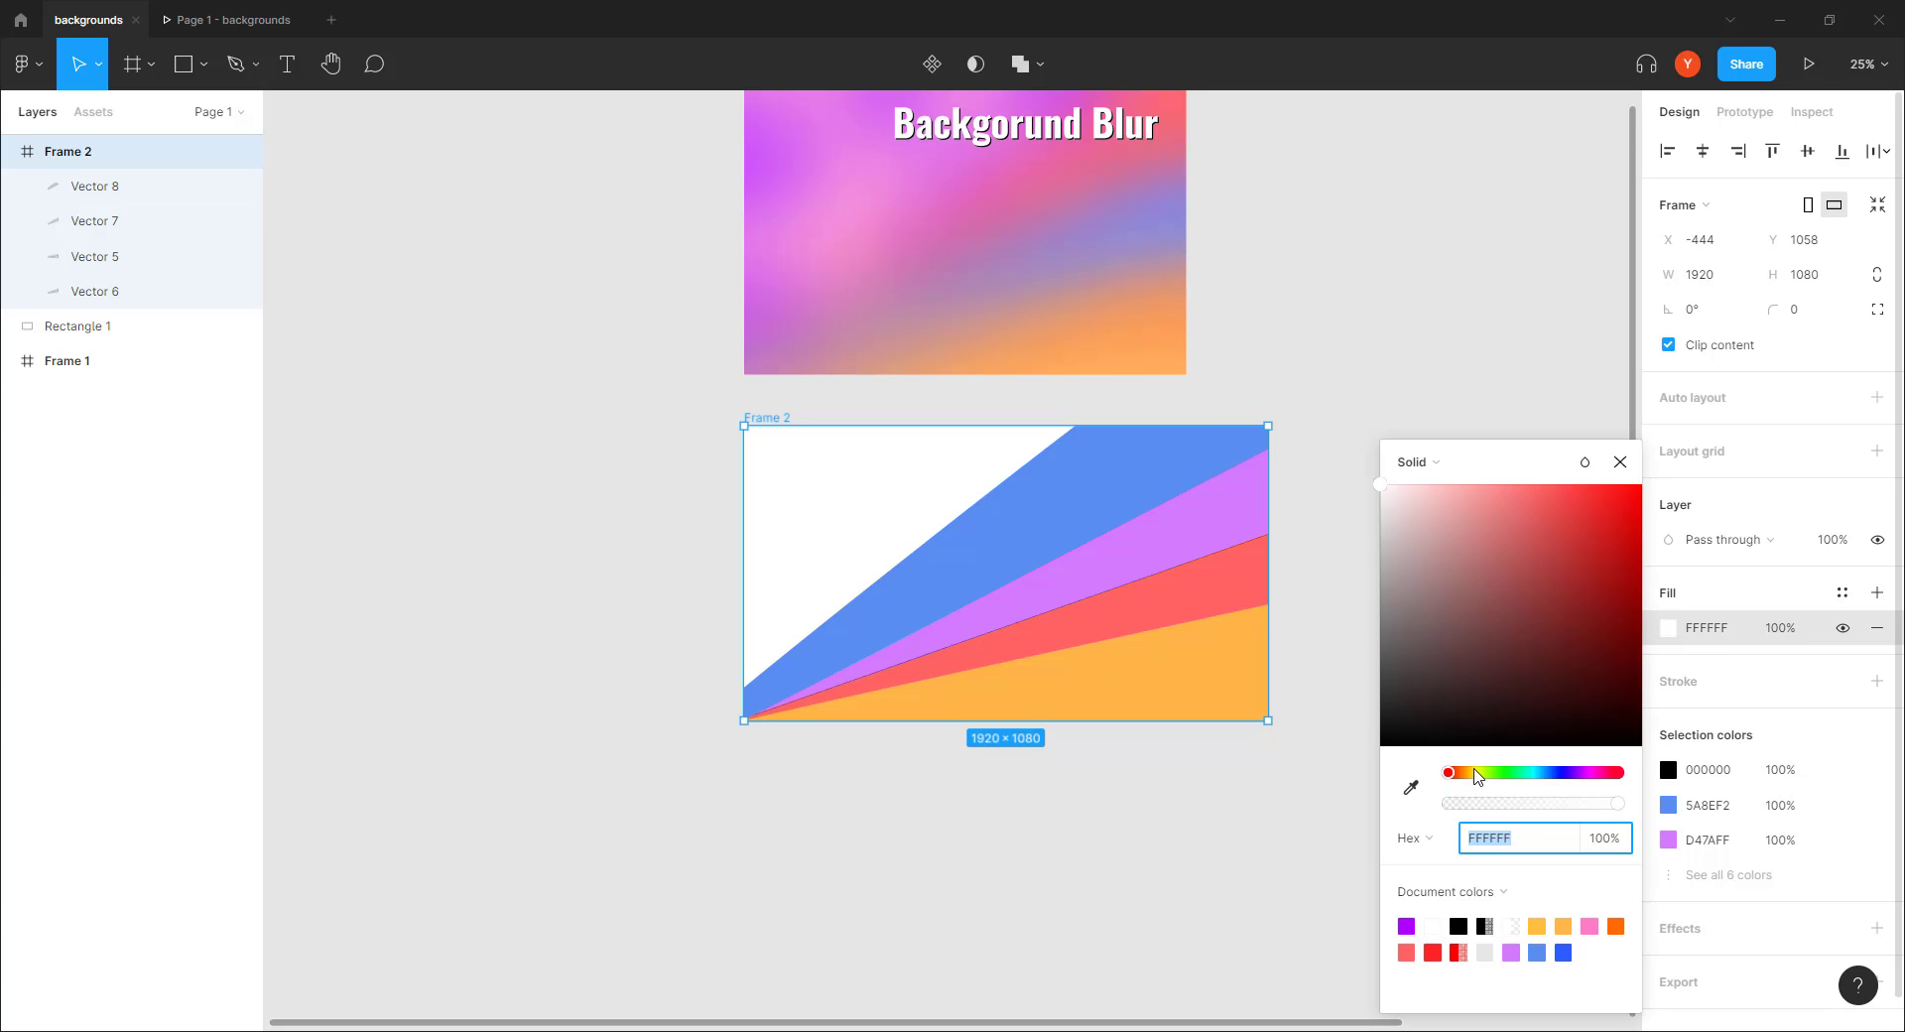
{"action": "left_click", "coordinate": [1476, 773]}
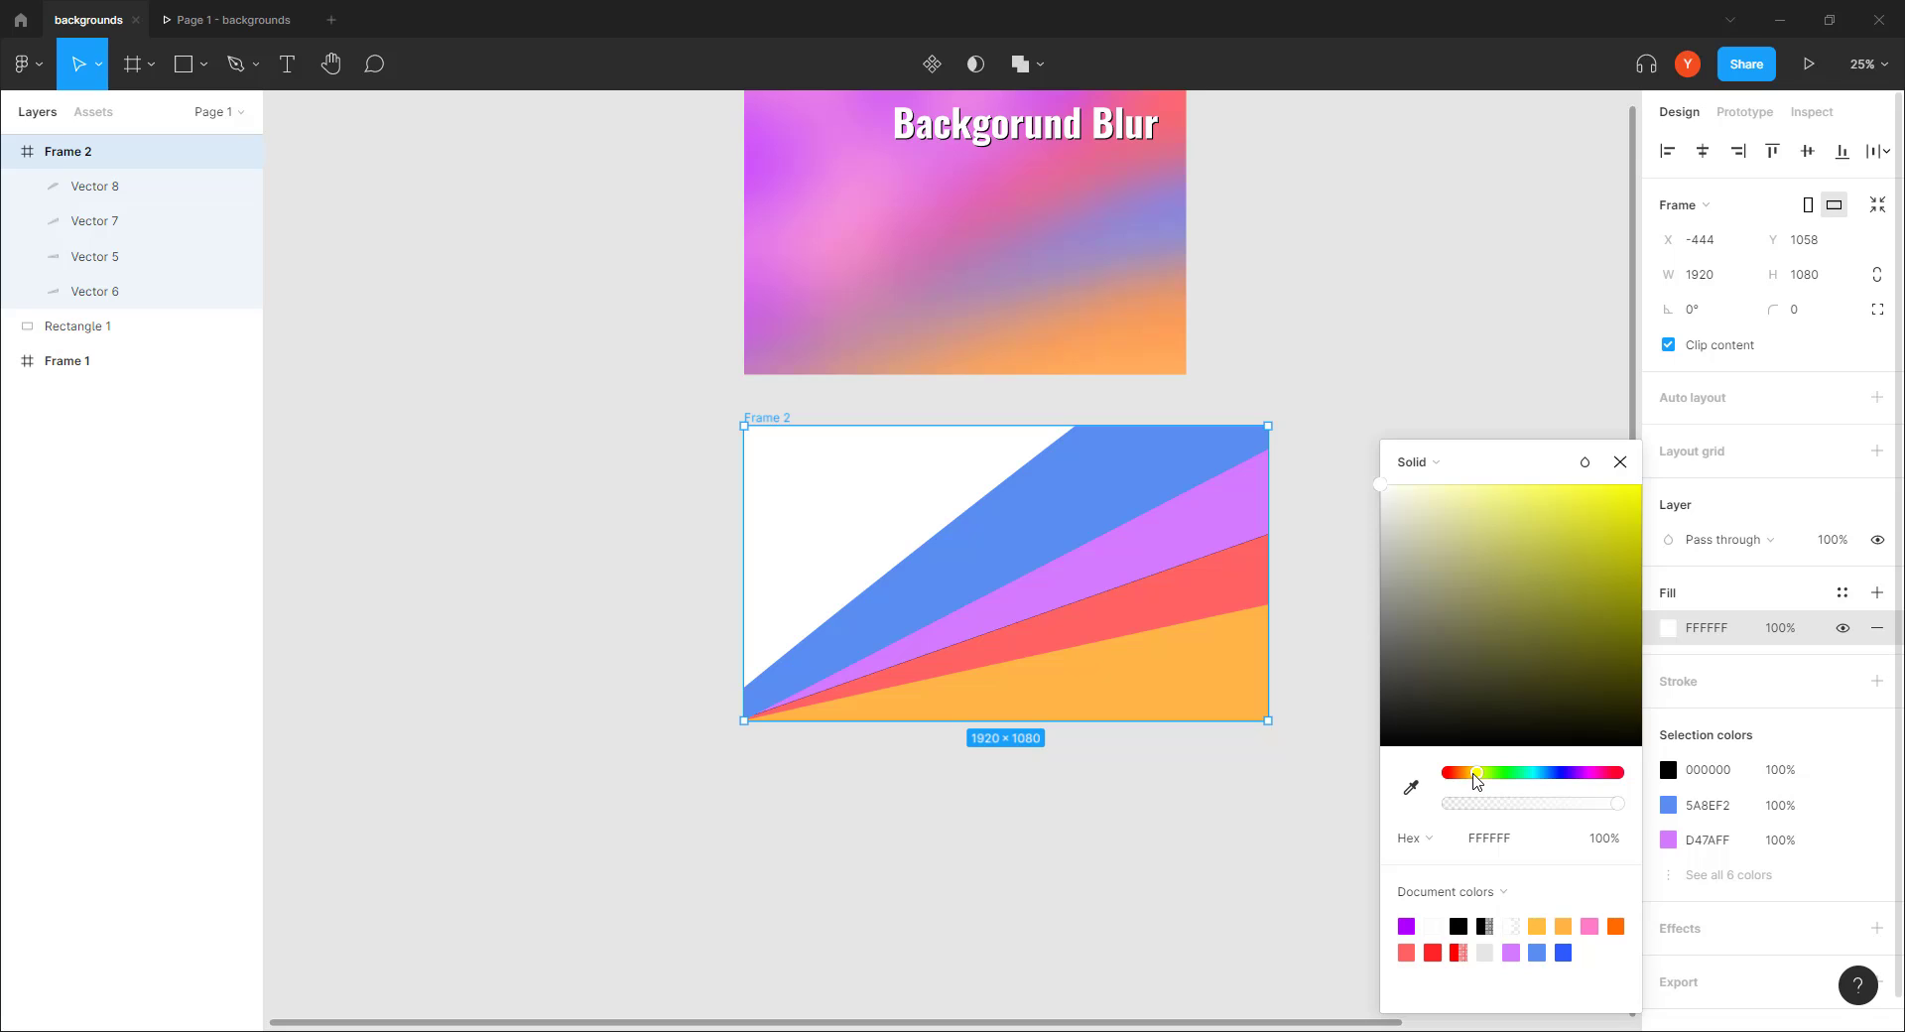
{"action": "left_click_drag", "start_coordinate": [1476, 775], "coordinate": [1470, 774]}
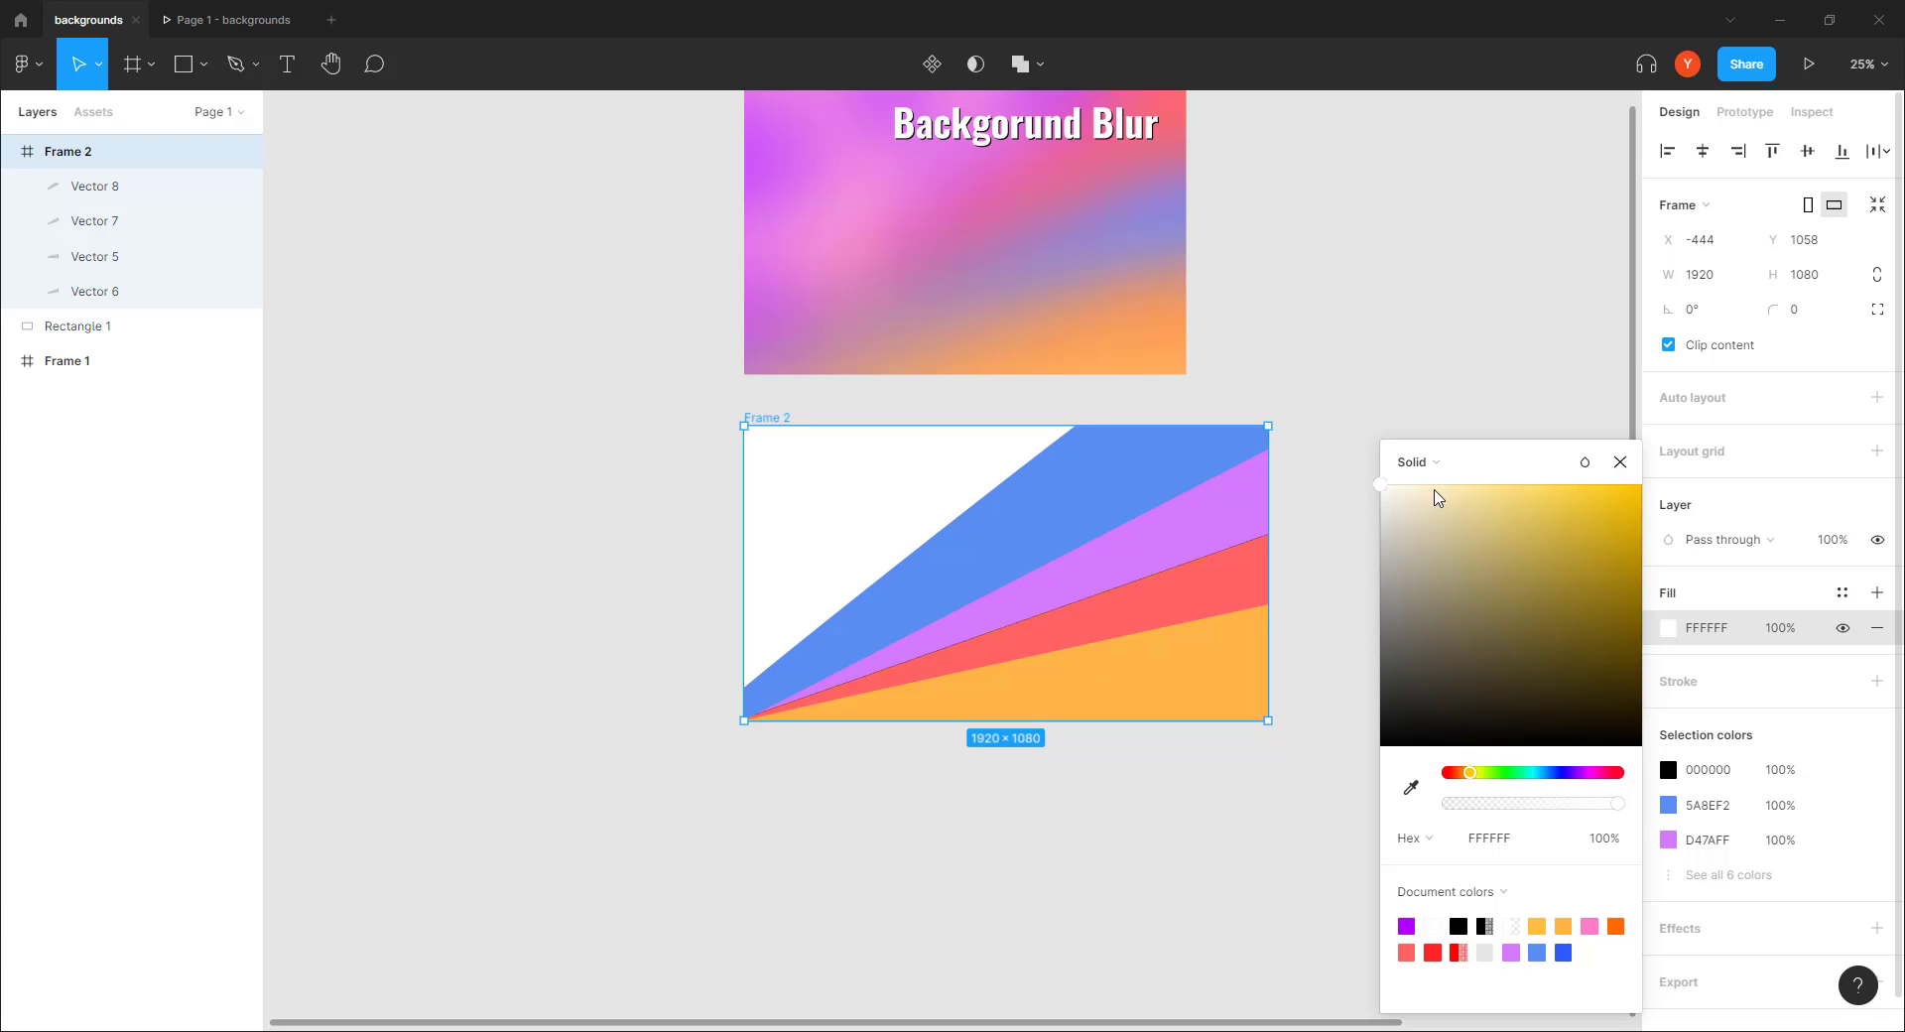
{"action": "left_click_drag", "start_coordinate": [1436, 496], "coordinate": [1508, 402]}
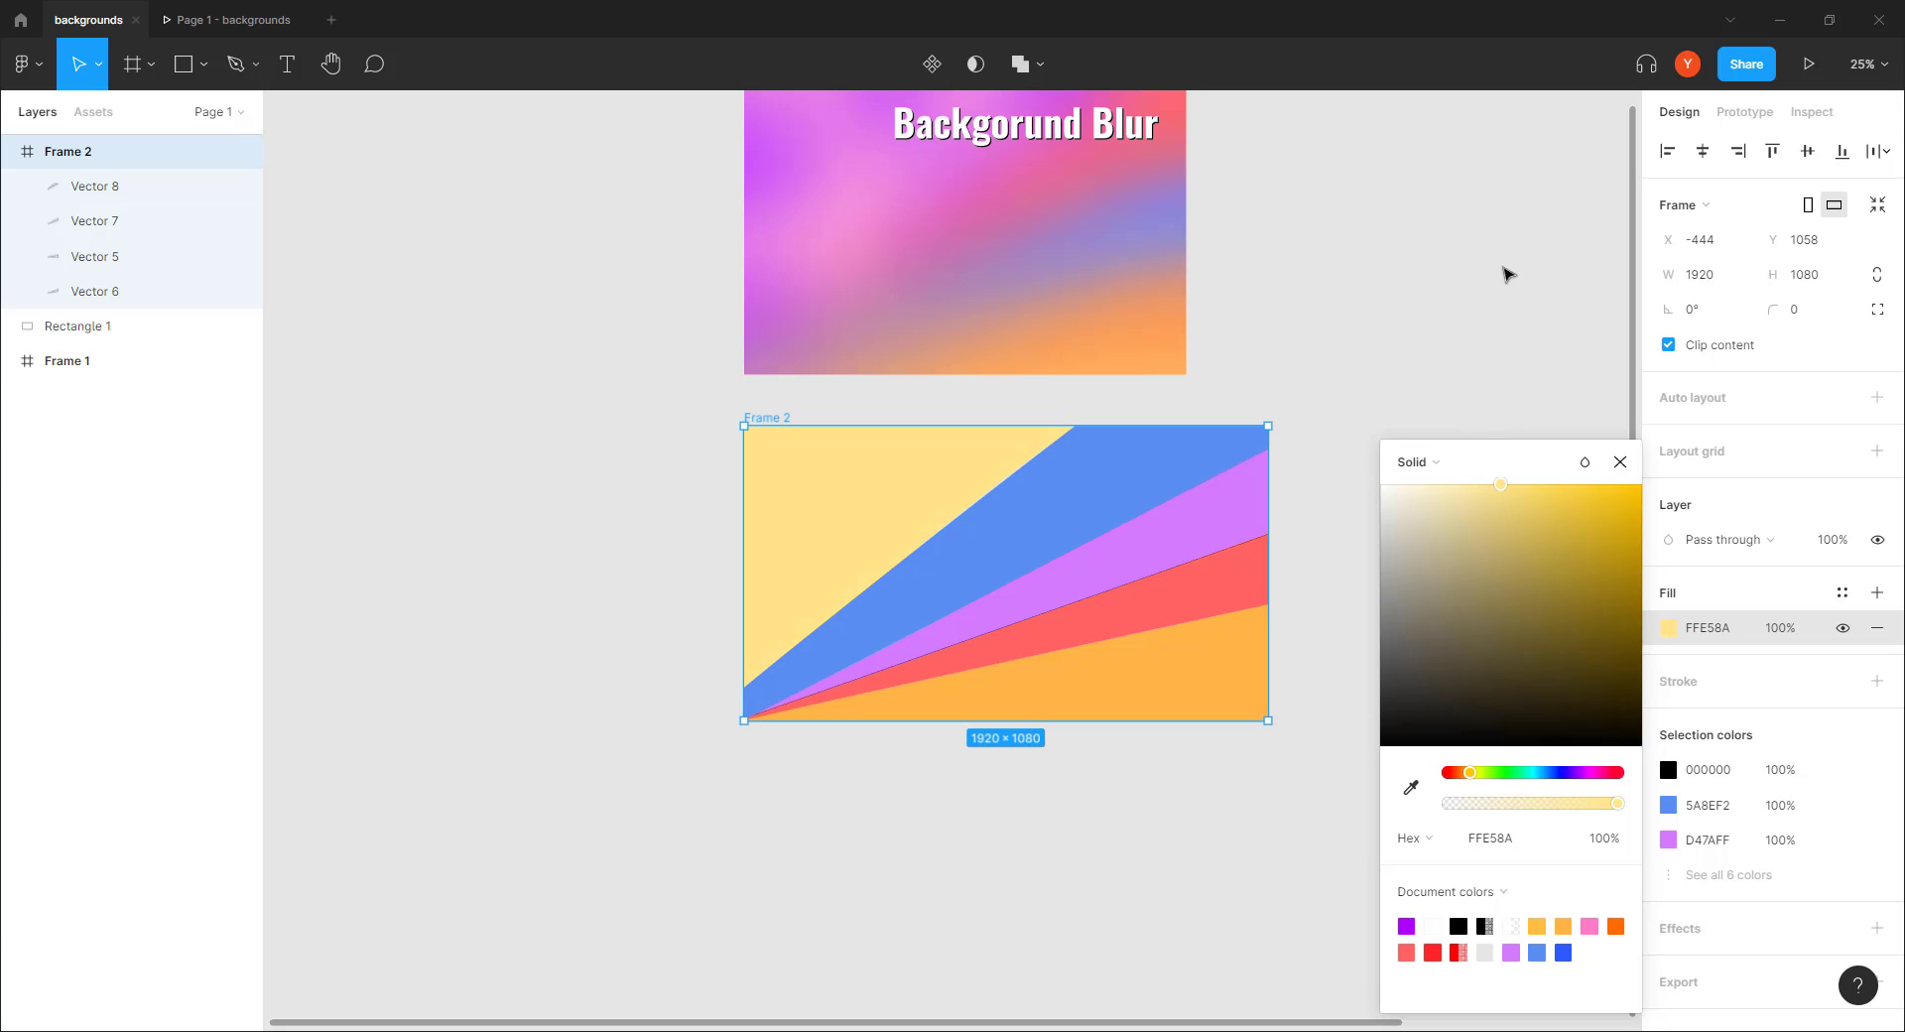
{"action": "left_click", "coordinate": [1507, 273]}
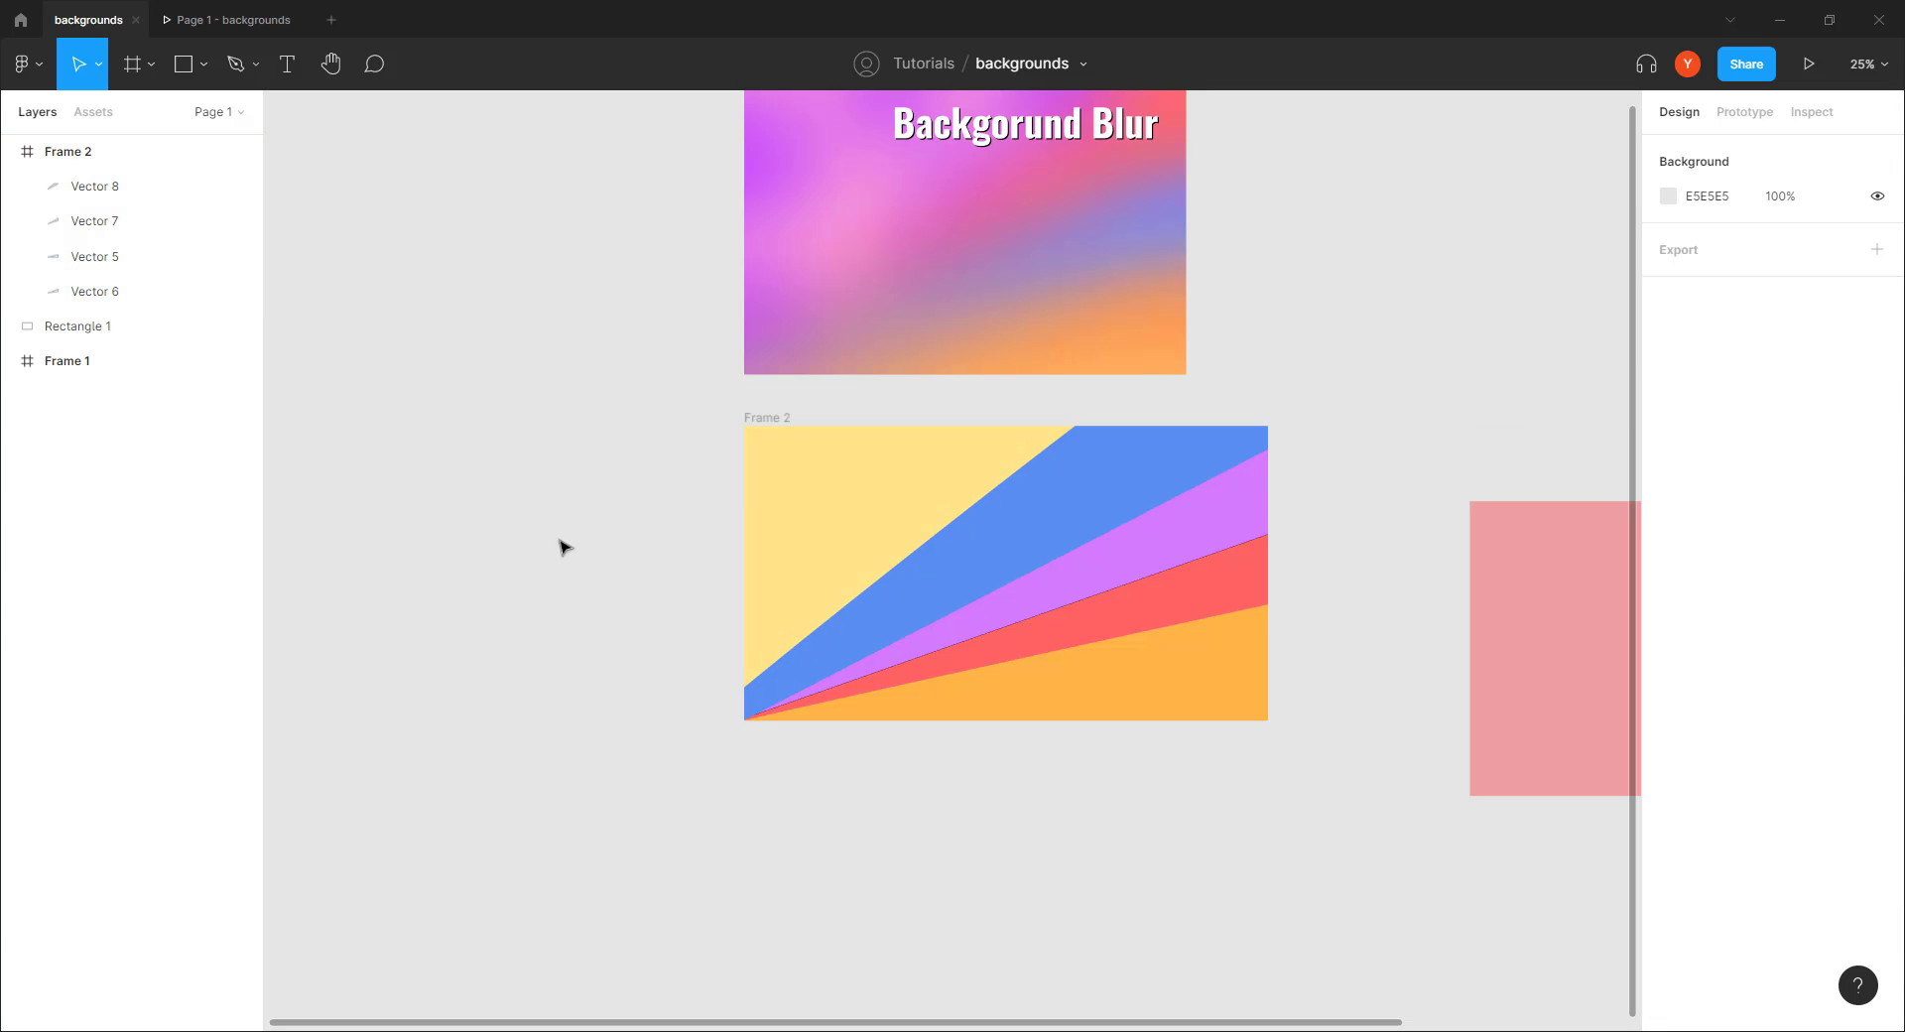
Draw a circle of about 356 × 356 and place it over the upper-left corner inside Frame 2
{"action": "key", "text": "ctrl+plus"}
{"action": "left_click_drag", "start_coordinate": [535, 566], "coordinate": [691, 673]}
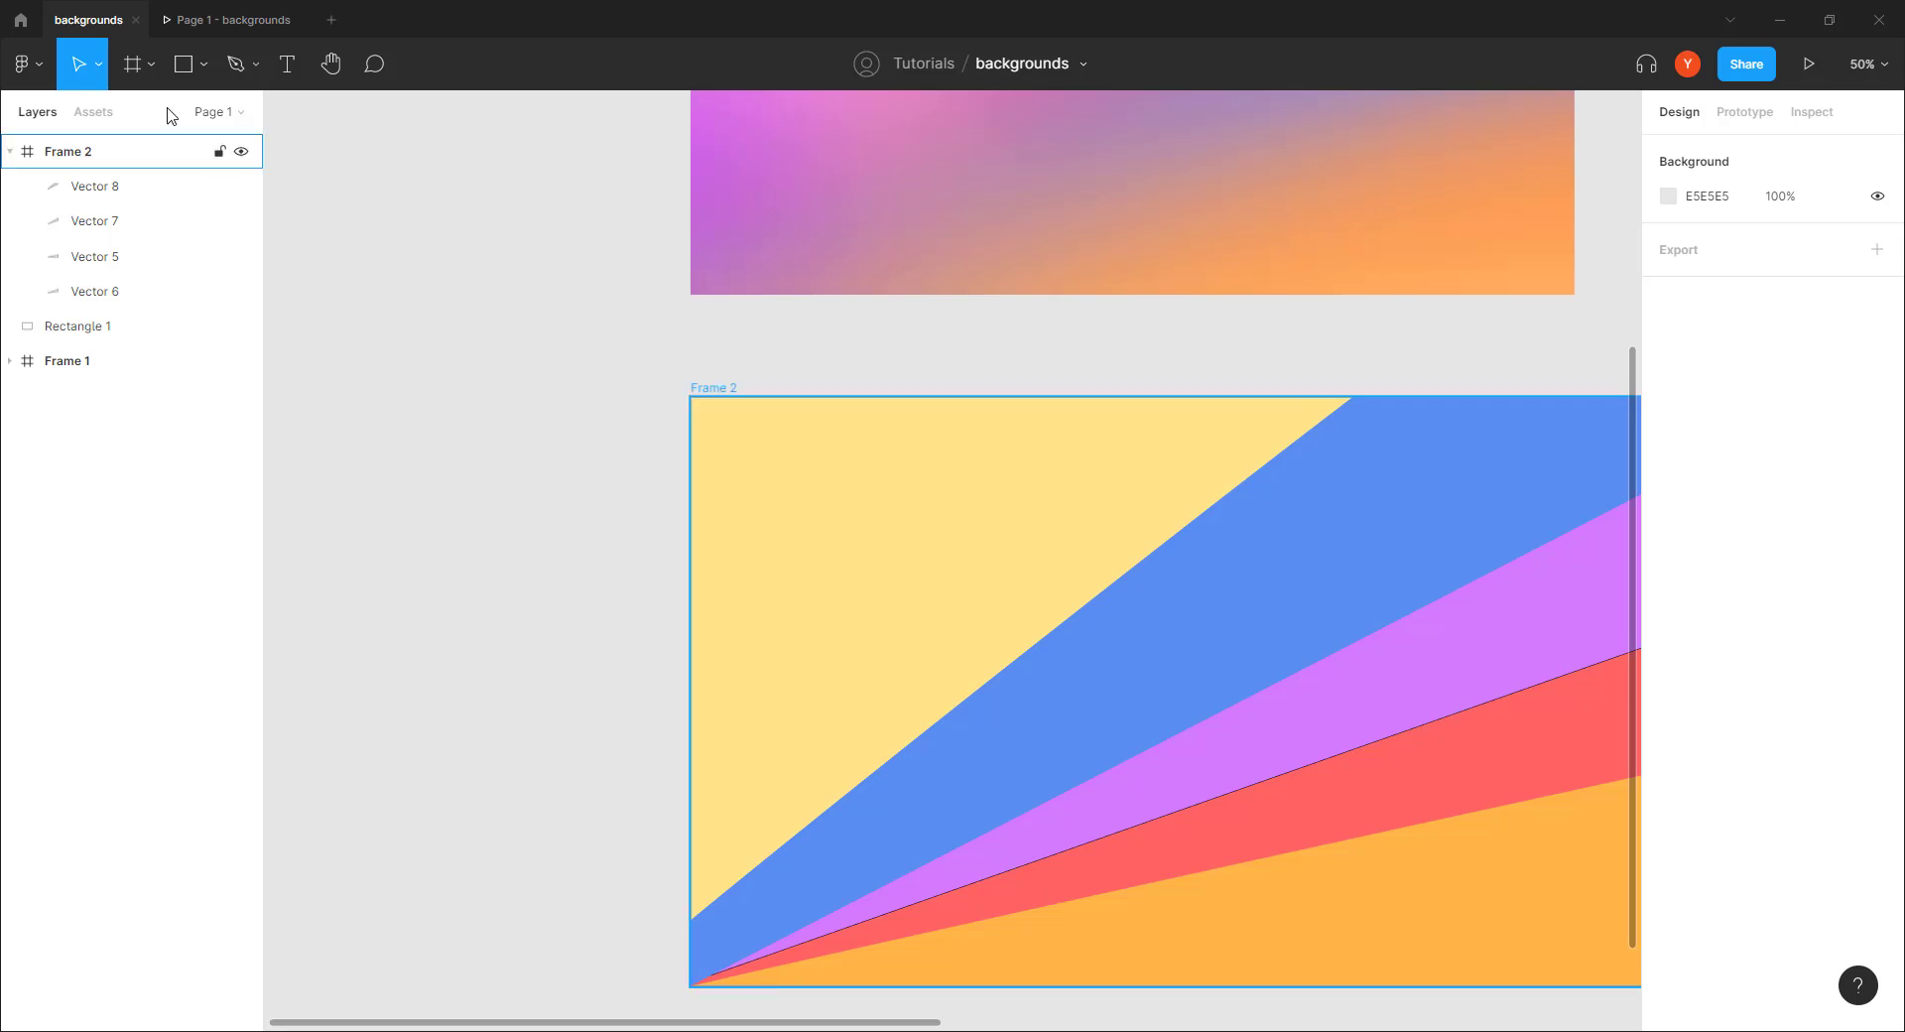
{"action": "key", "text": "o"}
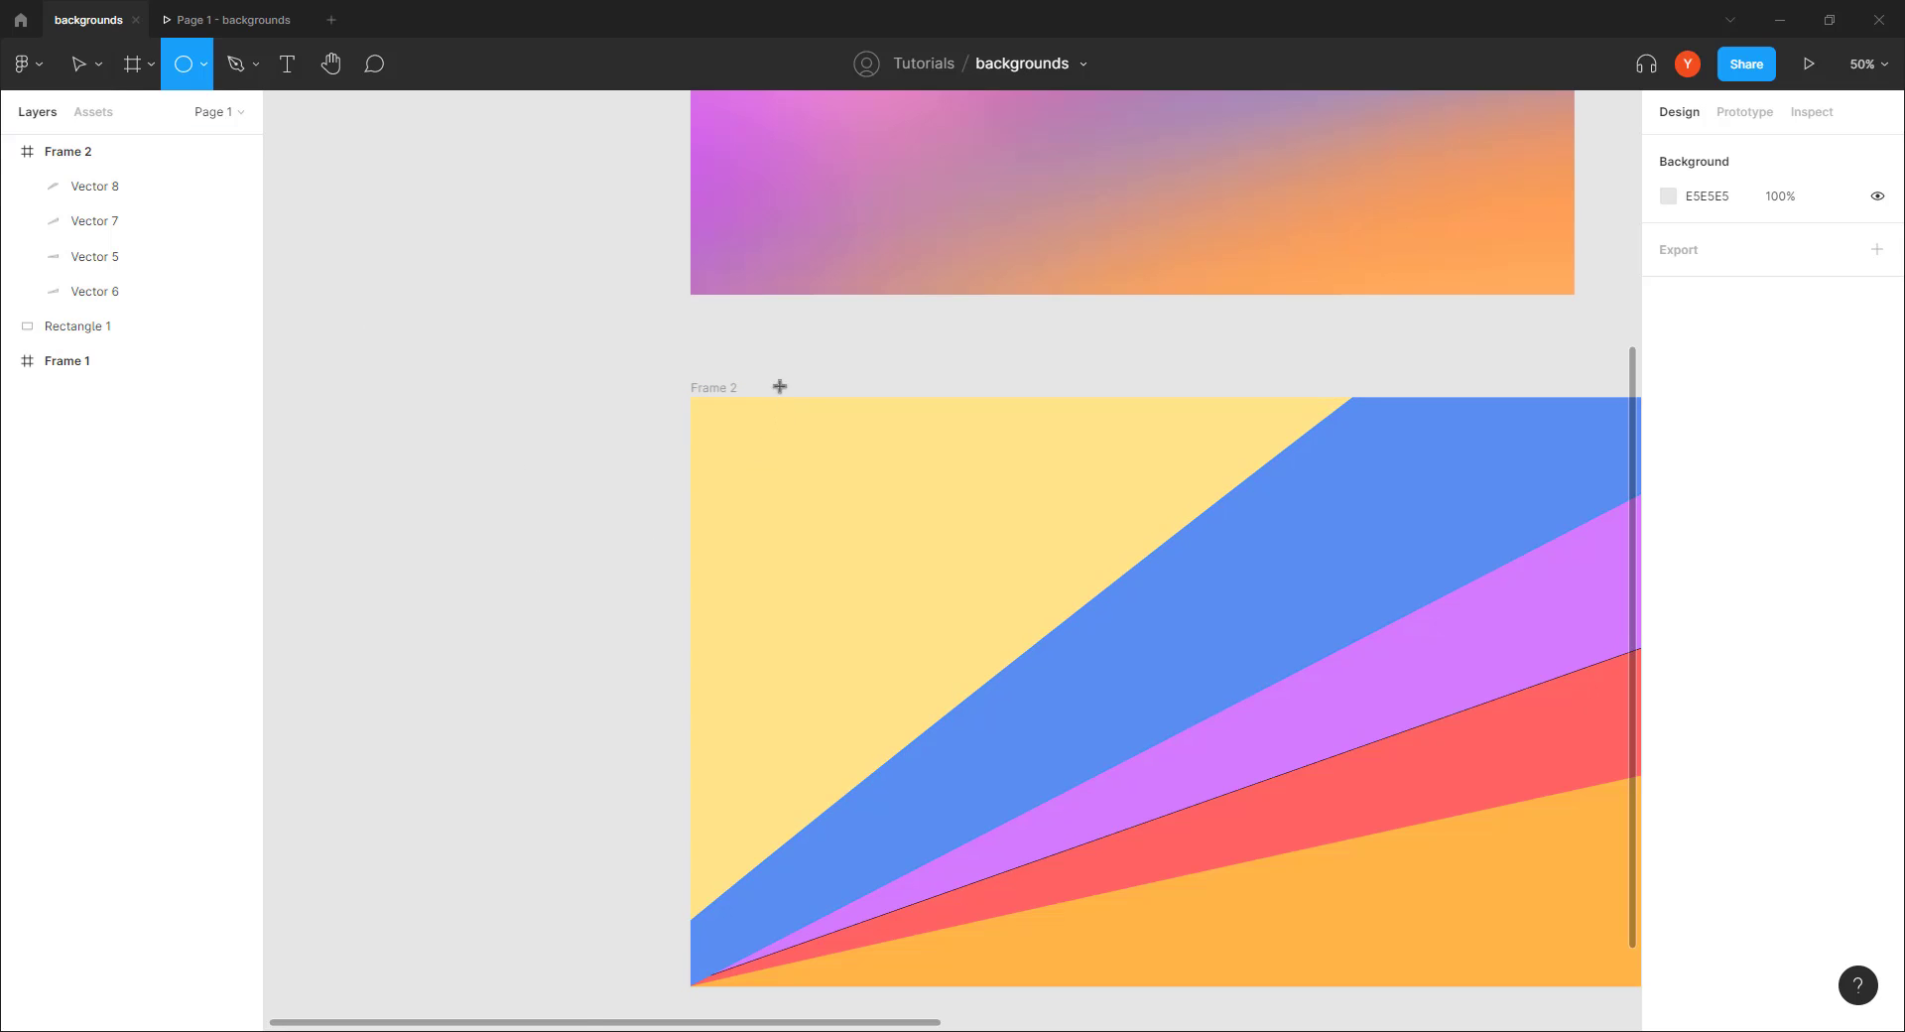
{"action": "left_click_drag", "start_coordinate": [803, 365], "coordinate": [736, 431]}
{"action": "left_click_drag", "start_coordinate": [691, 496], "coordinate": [609, 560]}
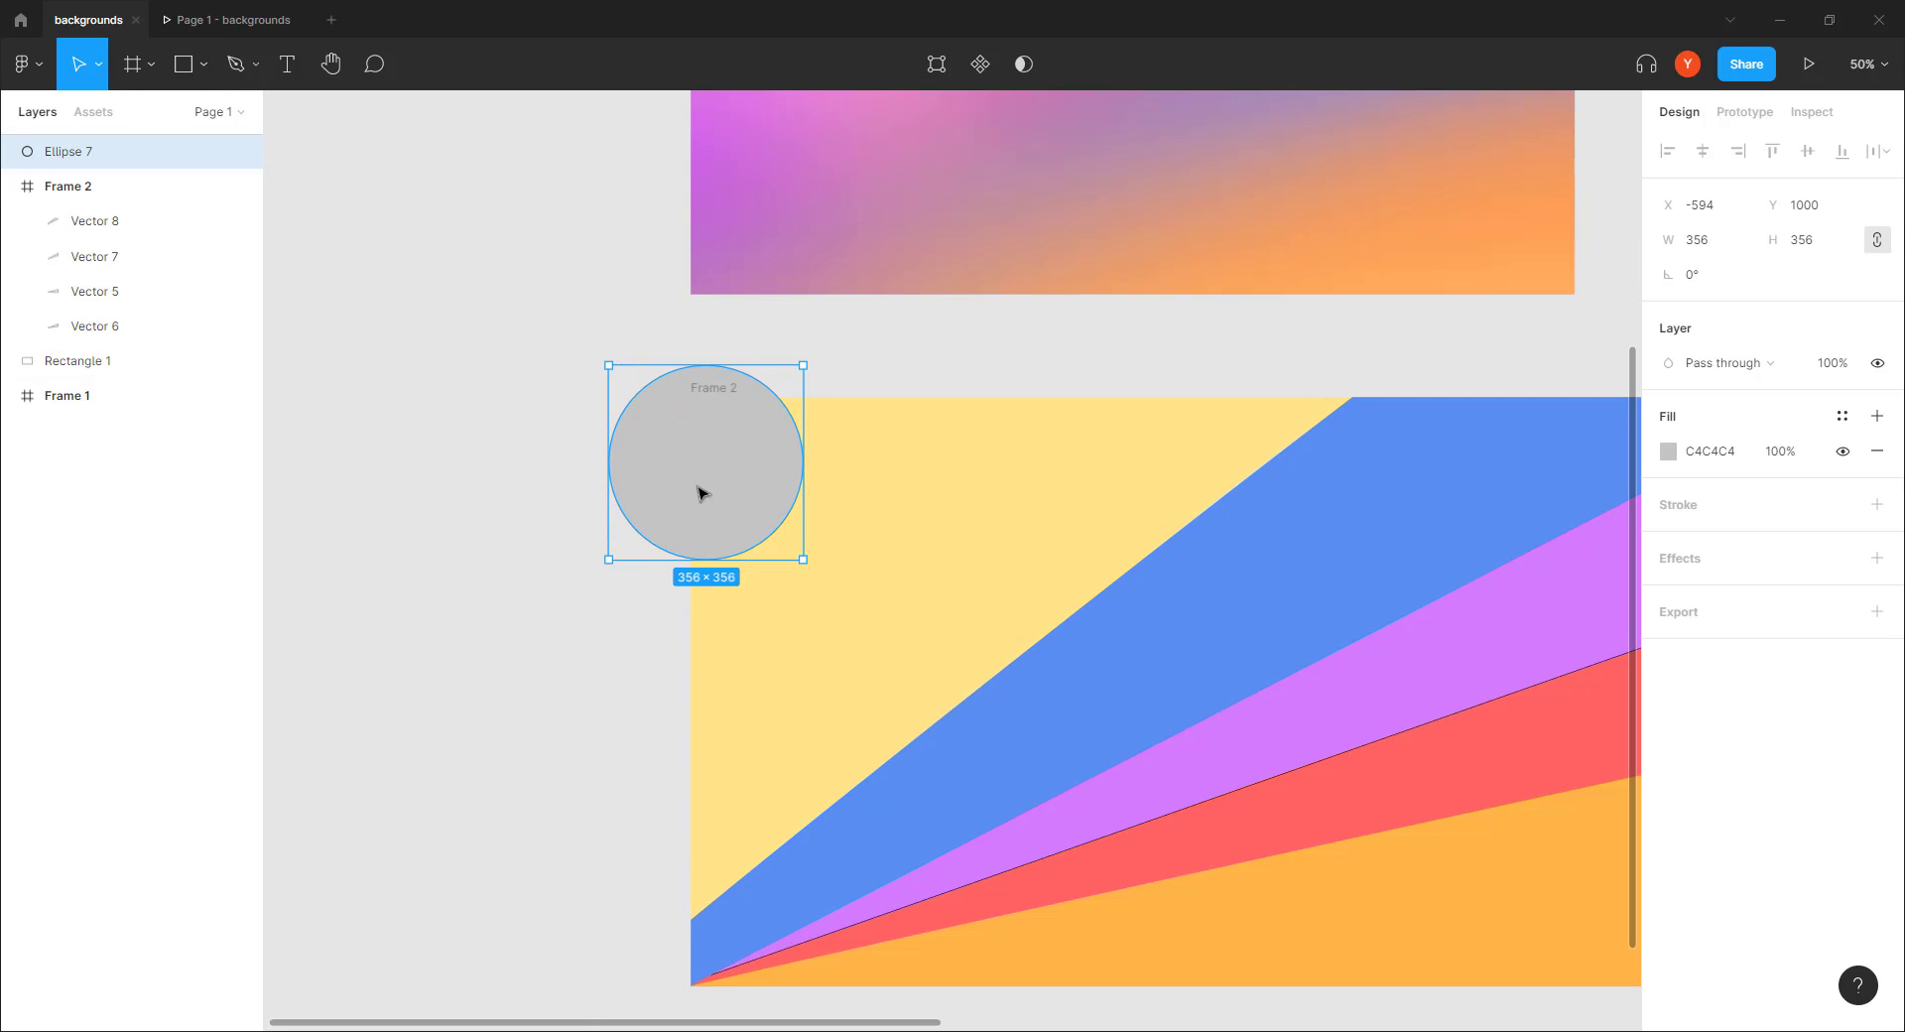
{"action": "left_click_drag", "start_coordinate": [709, 485], "coordinate": [748, 465]}
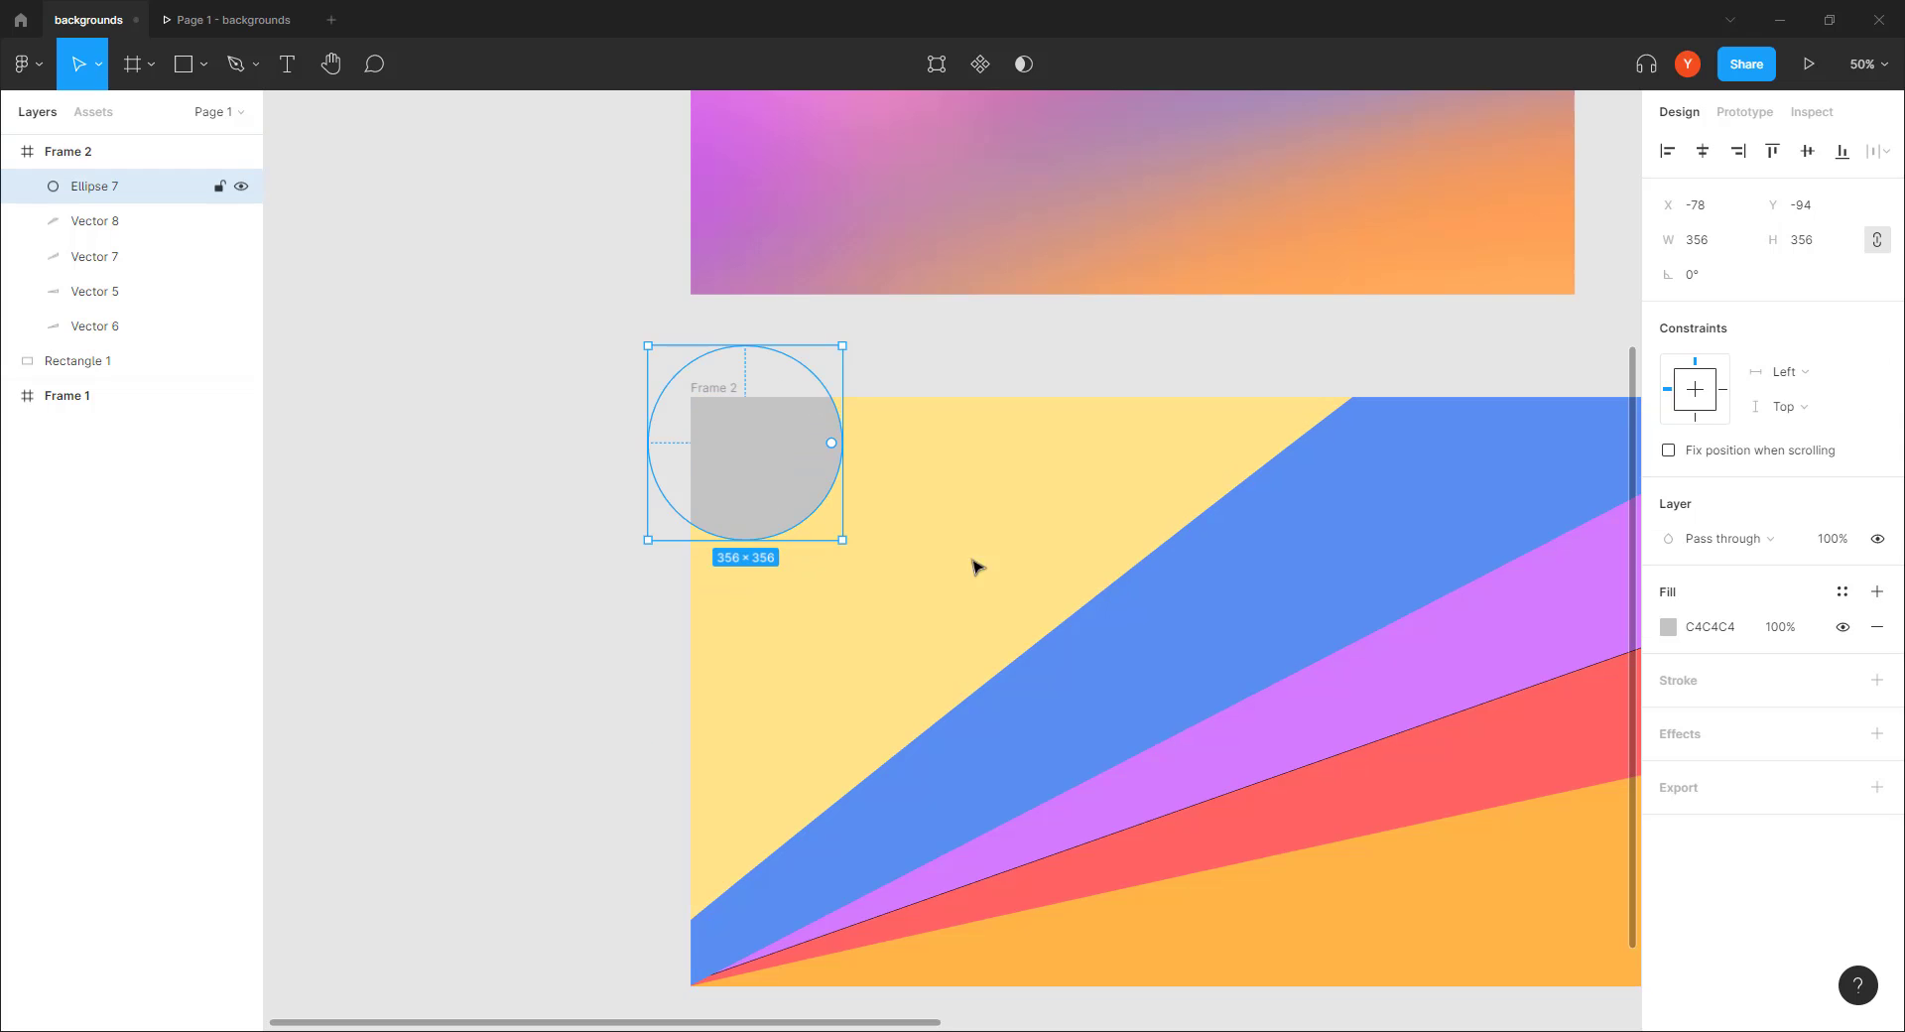
Give the circle a pink FF3BD4 fill and deselect it
{"action": "left_click", "coordinate": [1668, 626]}
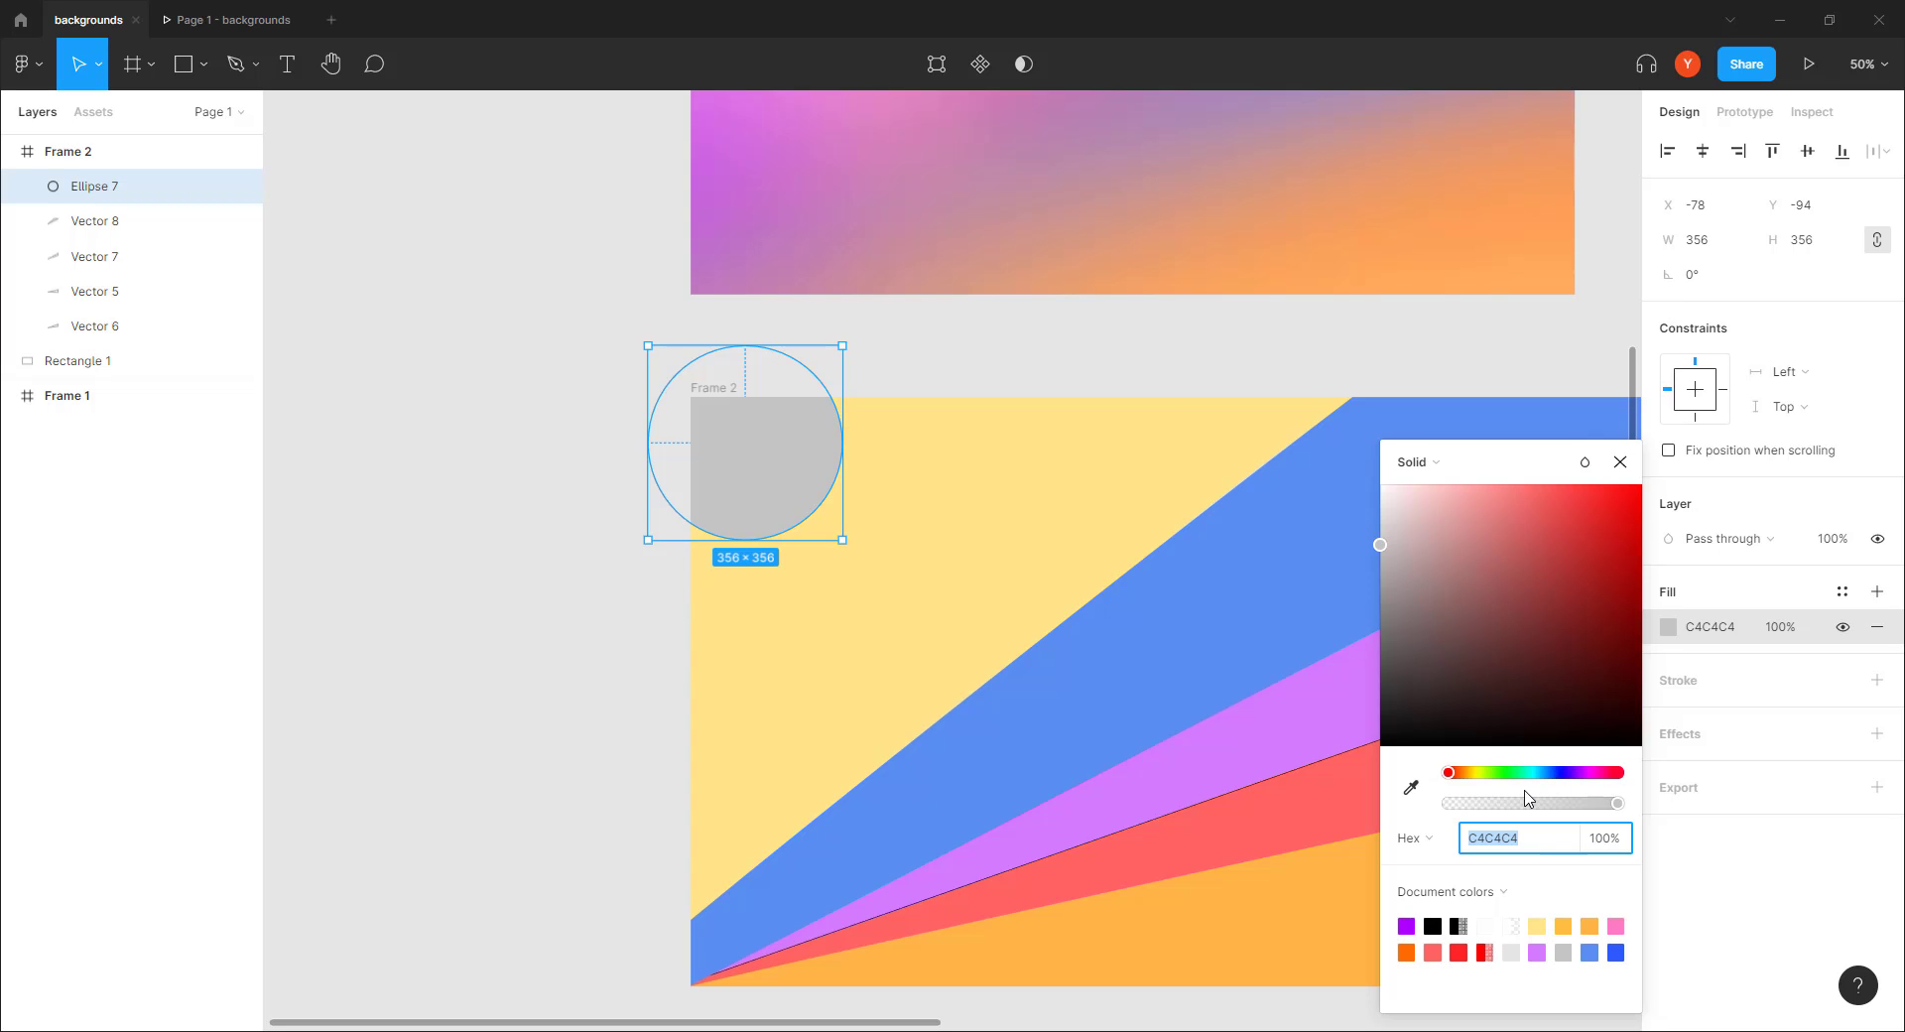
{"action": "left_click", "coordinate": [1597, 773]}
{"action": "left_click_drag", "start_coordinate": [1508, 545], "coordinate": [1581, 484]}
{"action": "left_click", "coordinate": [583, 503]}
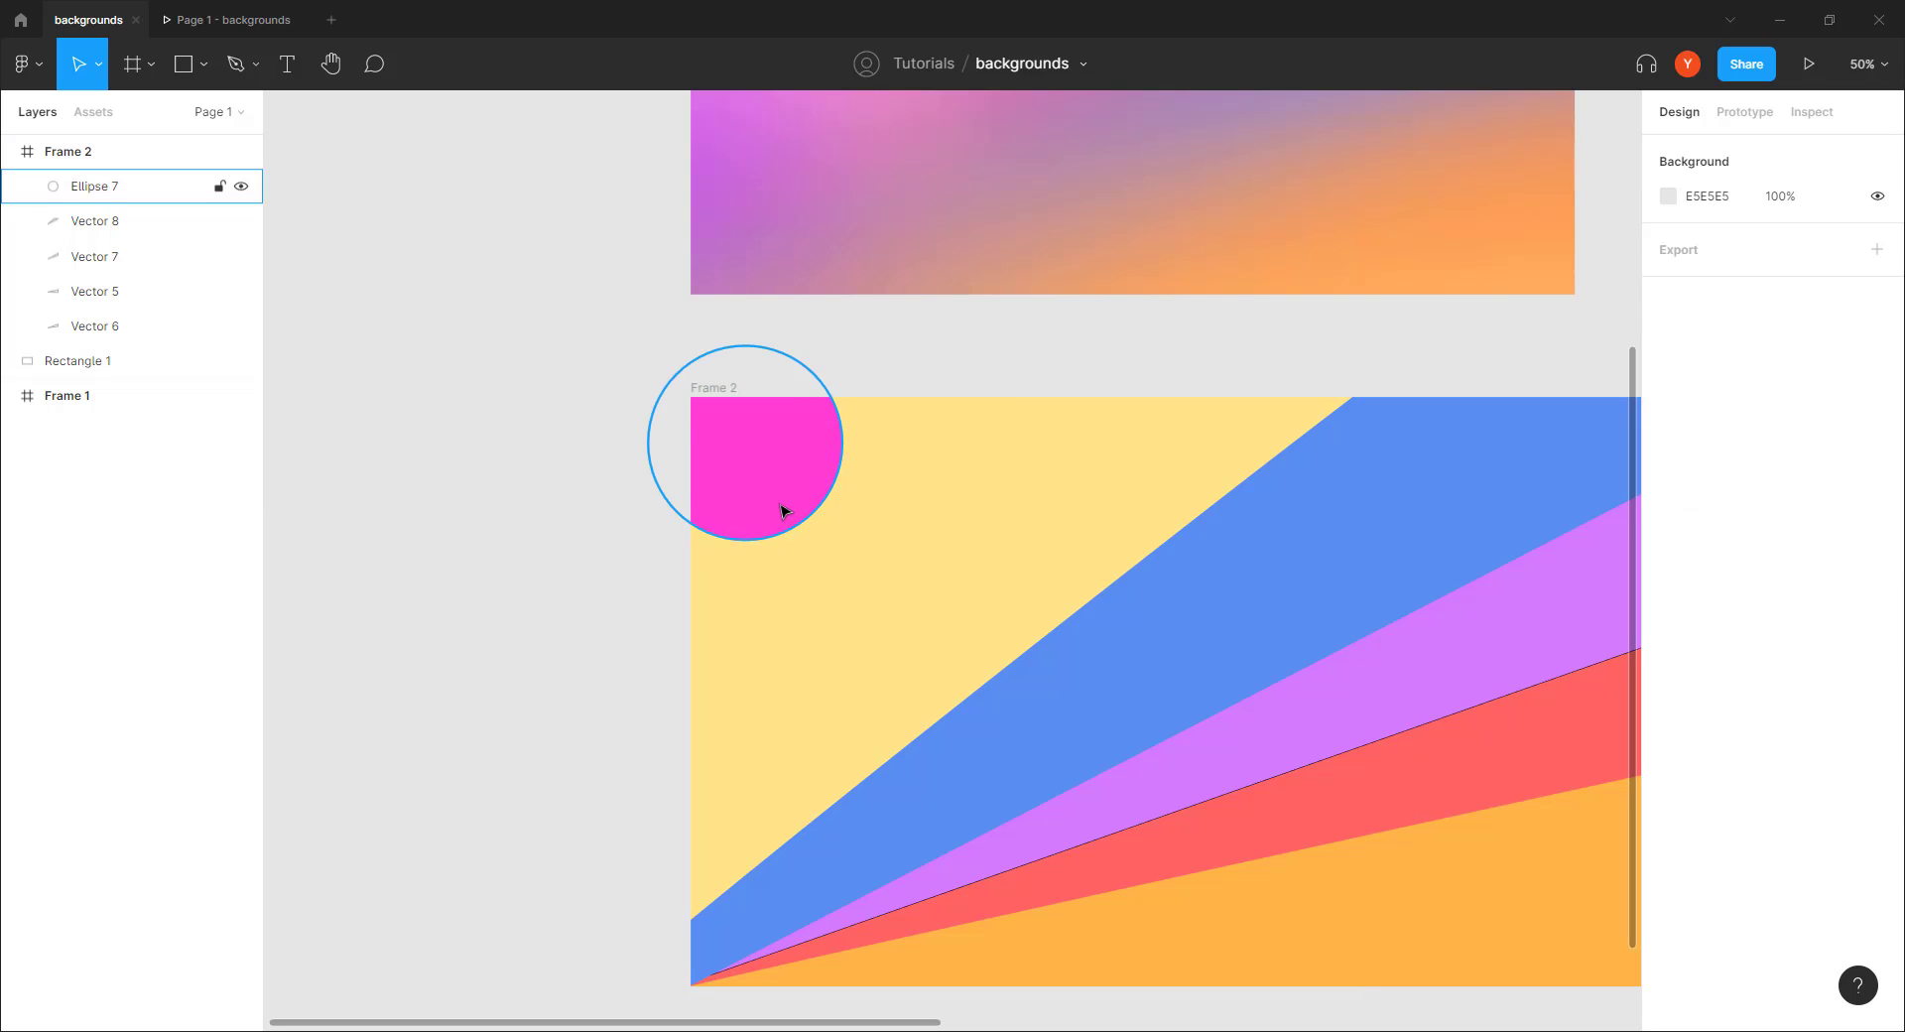
Duplicate the pink circle to its right along the frame's upper edge and shrink the copy to about 278 × 278
{"action": "left_click", "coordinate": [718, 502]}
{"action": "left_click_drag", "start_coordinate": [718, 502], "coordinate": [1027, 500]}
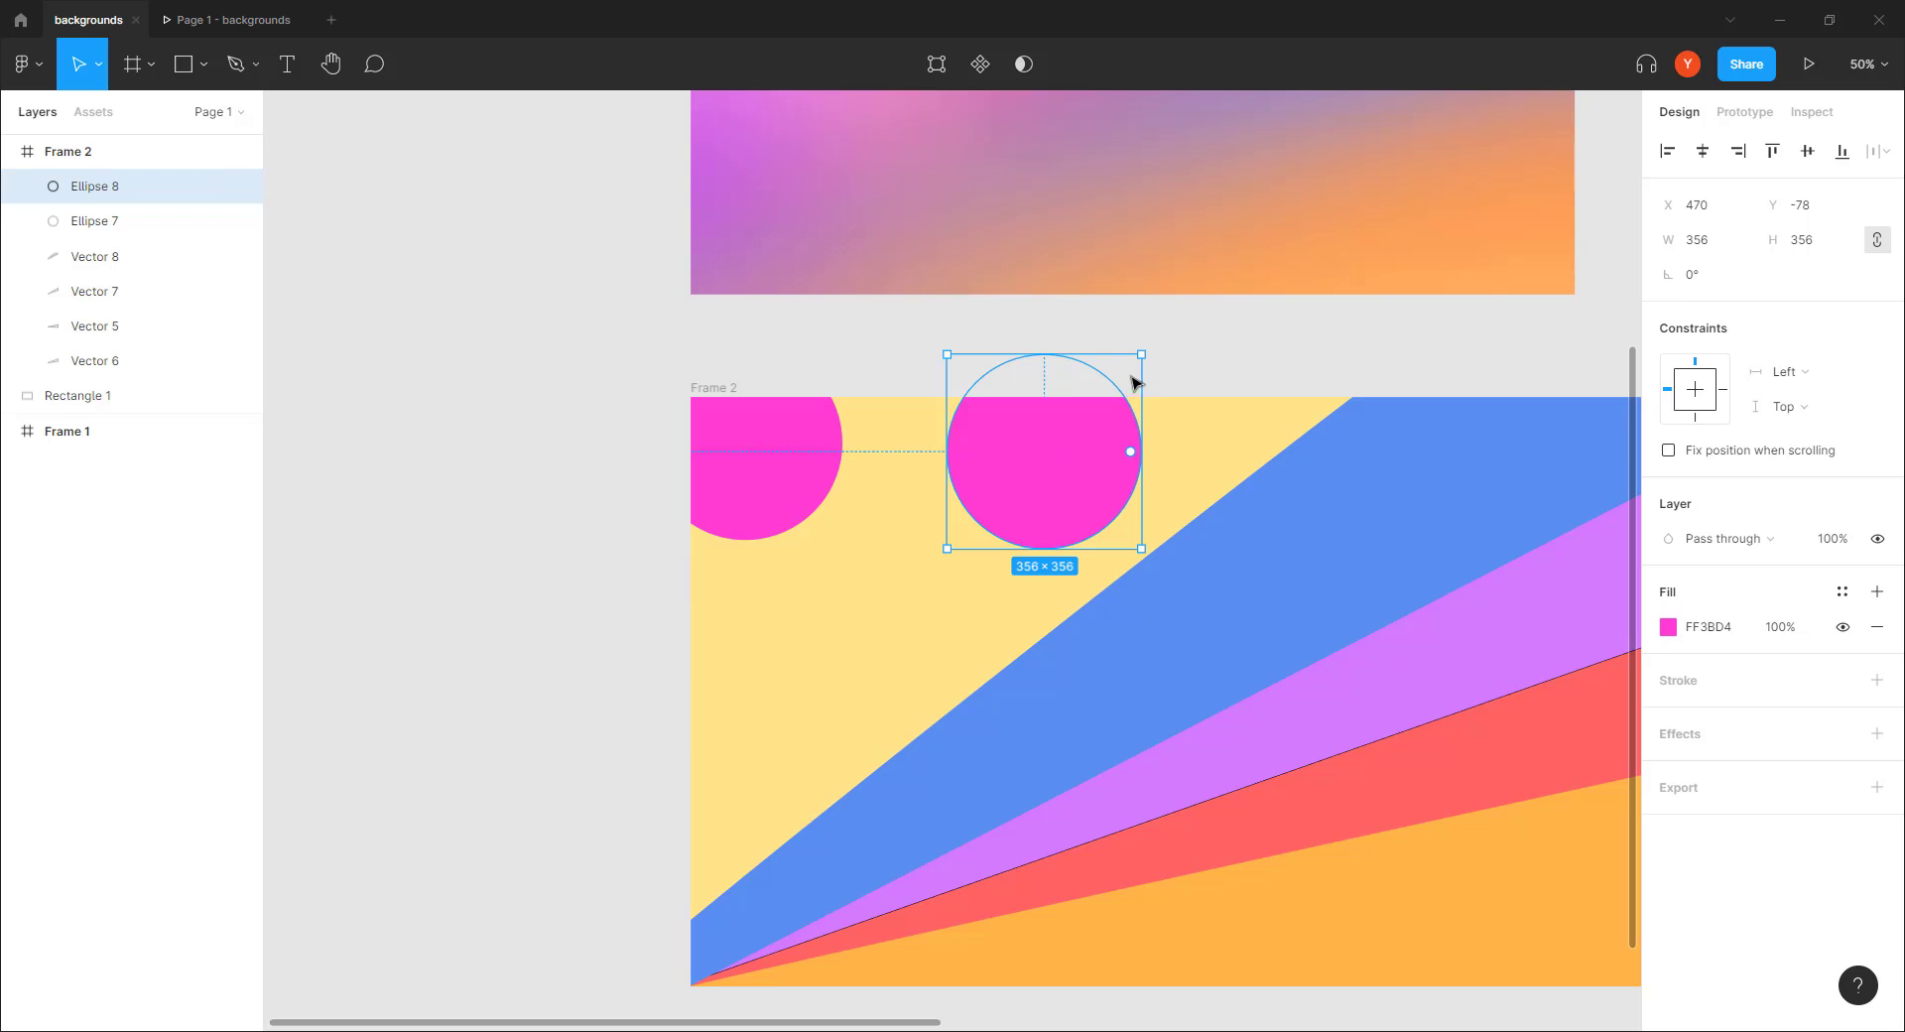
{"action": "left_click_drag", "start_coordinate": [1135, 353], "coordinate": [998, 473]}
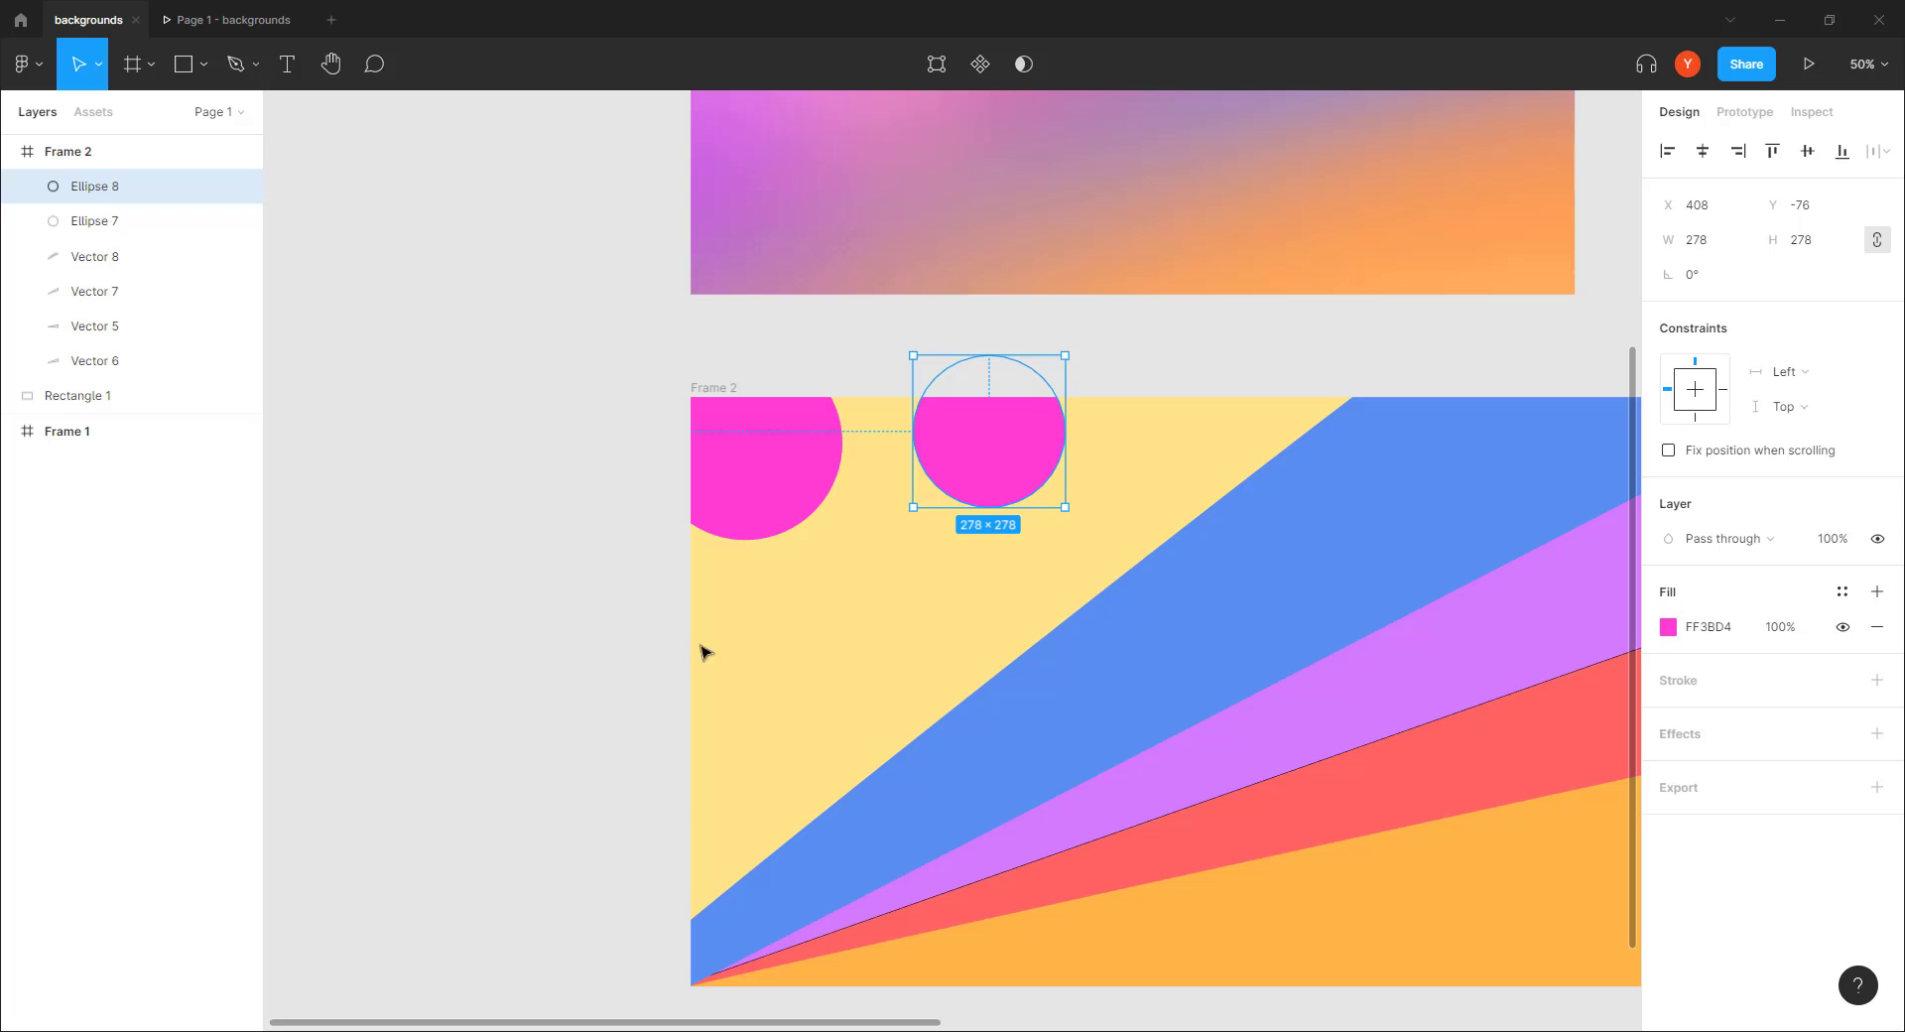
Add two more circle copies, about 428 × 428 below the first and about 290 × 290 where the yellow area meets the blue band
{"action": "left_click_drag", "start_coordinate": [959, 465], "coordinate": [758, 746]}
{"action": "left_click_drag", "start_coordinate": [864, 638], "coordinate": [947, 555]}
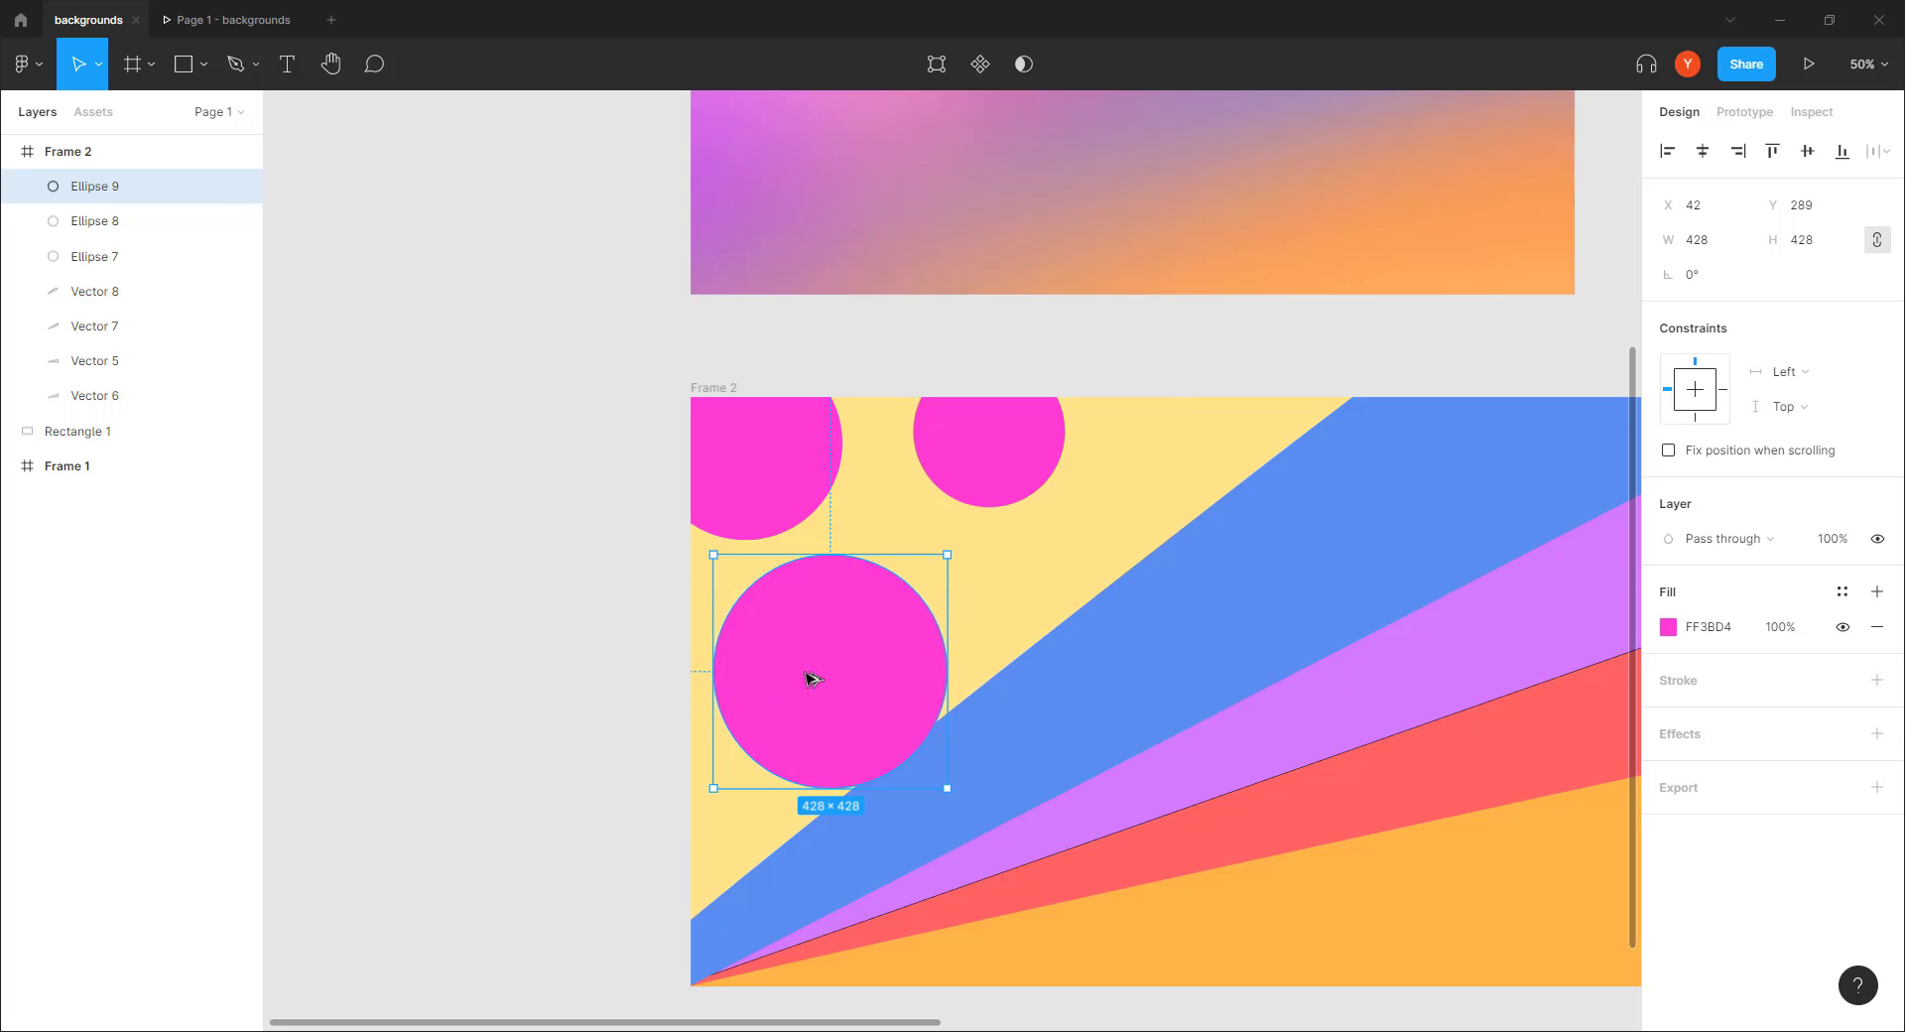
{"action": "left_click_drag", "start_coordinate": [807, 675], "coordinate": [1178, 541]}
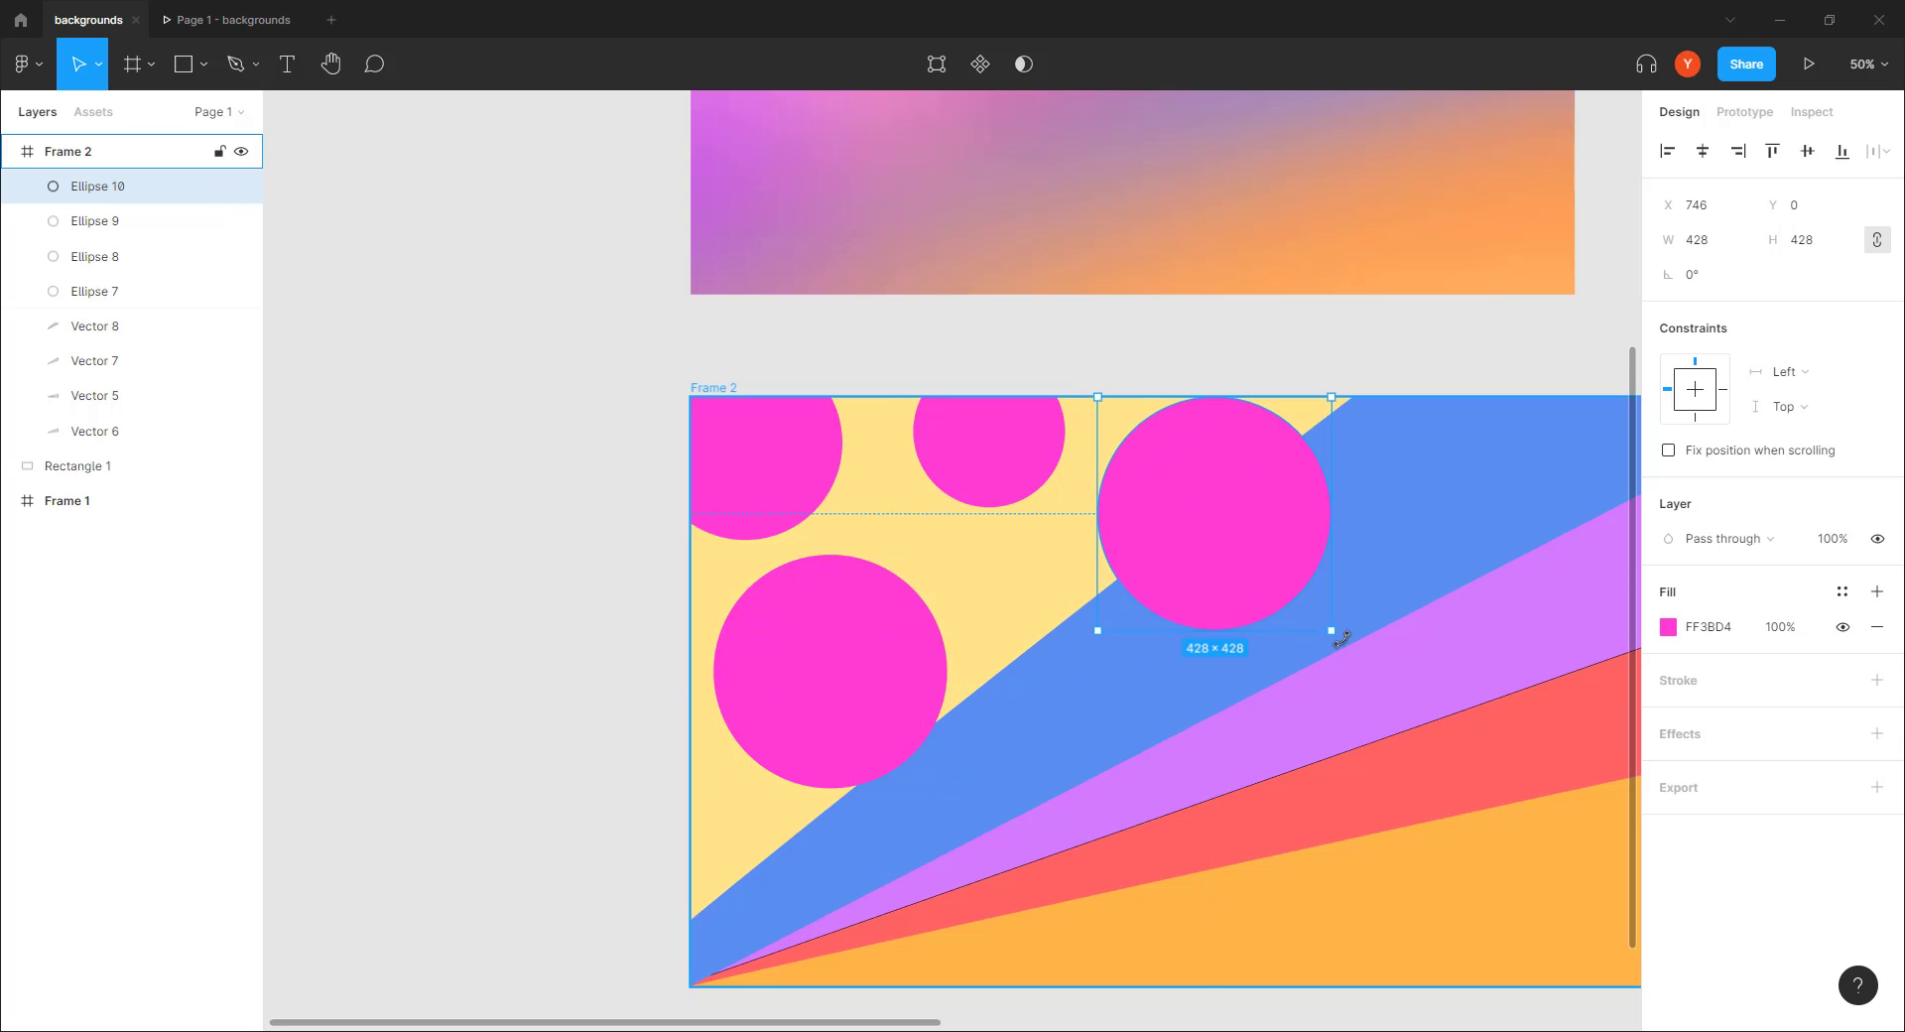
{"action": "left_click_drag", "start_coordinate": [1330, 630], "coordinate": [1255, 501]}
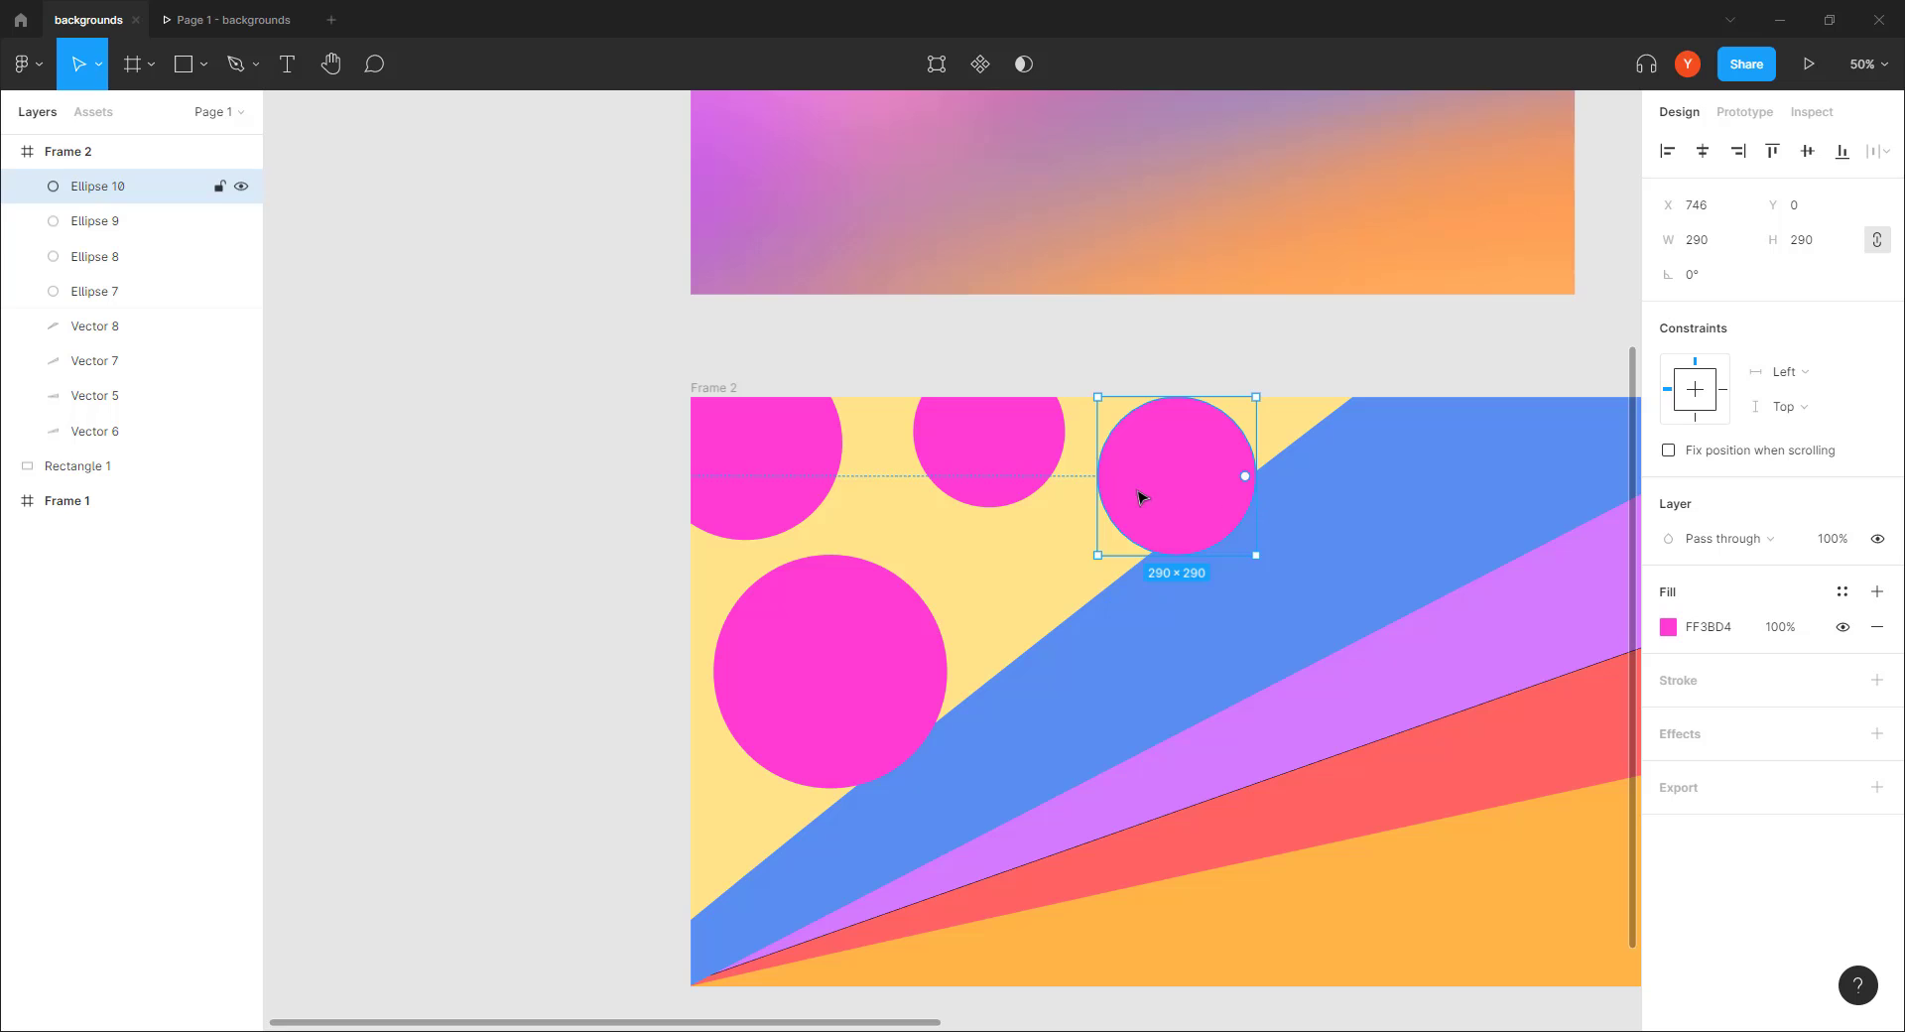
{"action": "left_click", "coordinate": [595, 611]}
Draw a 1920 × 1080 rectangle covering the whole of Frame 2
{"action": "key", "text": "minus"}
{"action": "left_click_drag", "start_coordinate": [625, 671], "coordinate": [444, 545]}
{"action": "key", "text": "plus"}
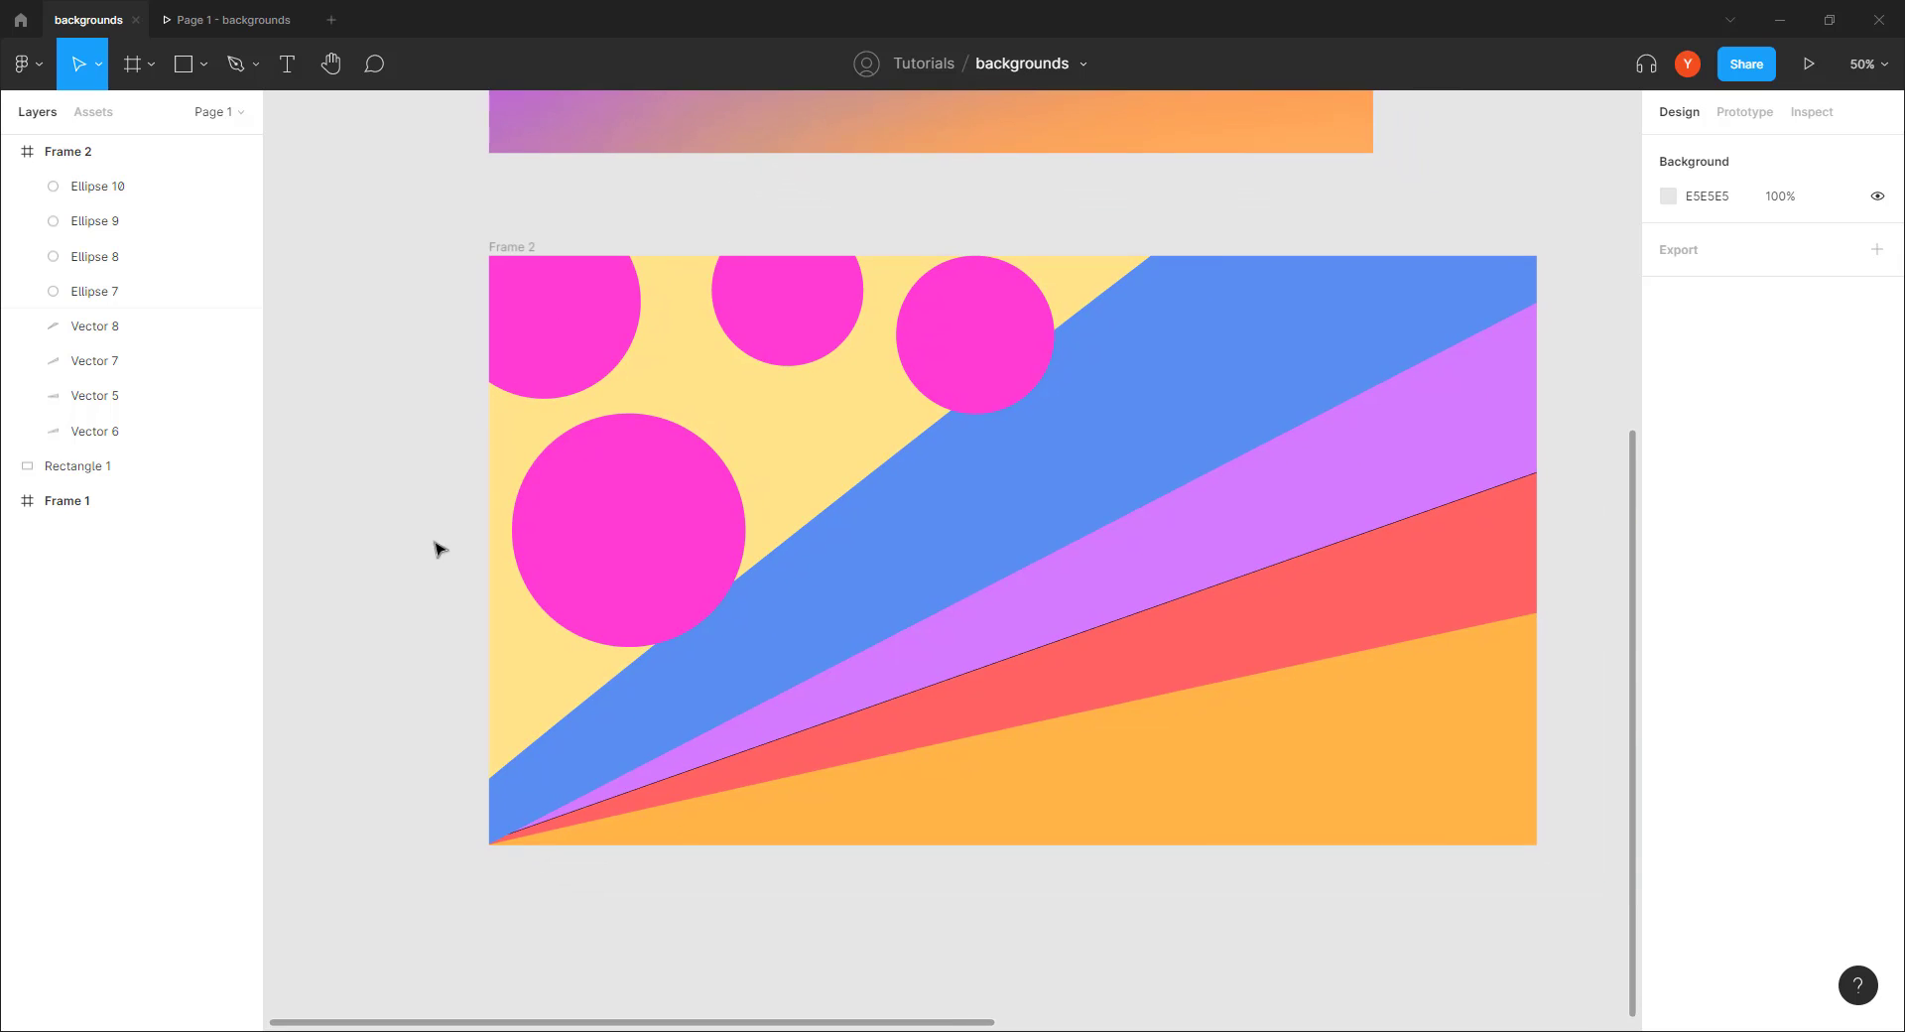
{"action": "key", "text": "r"}
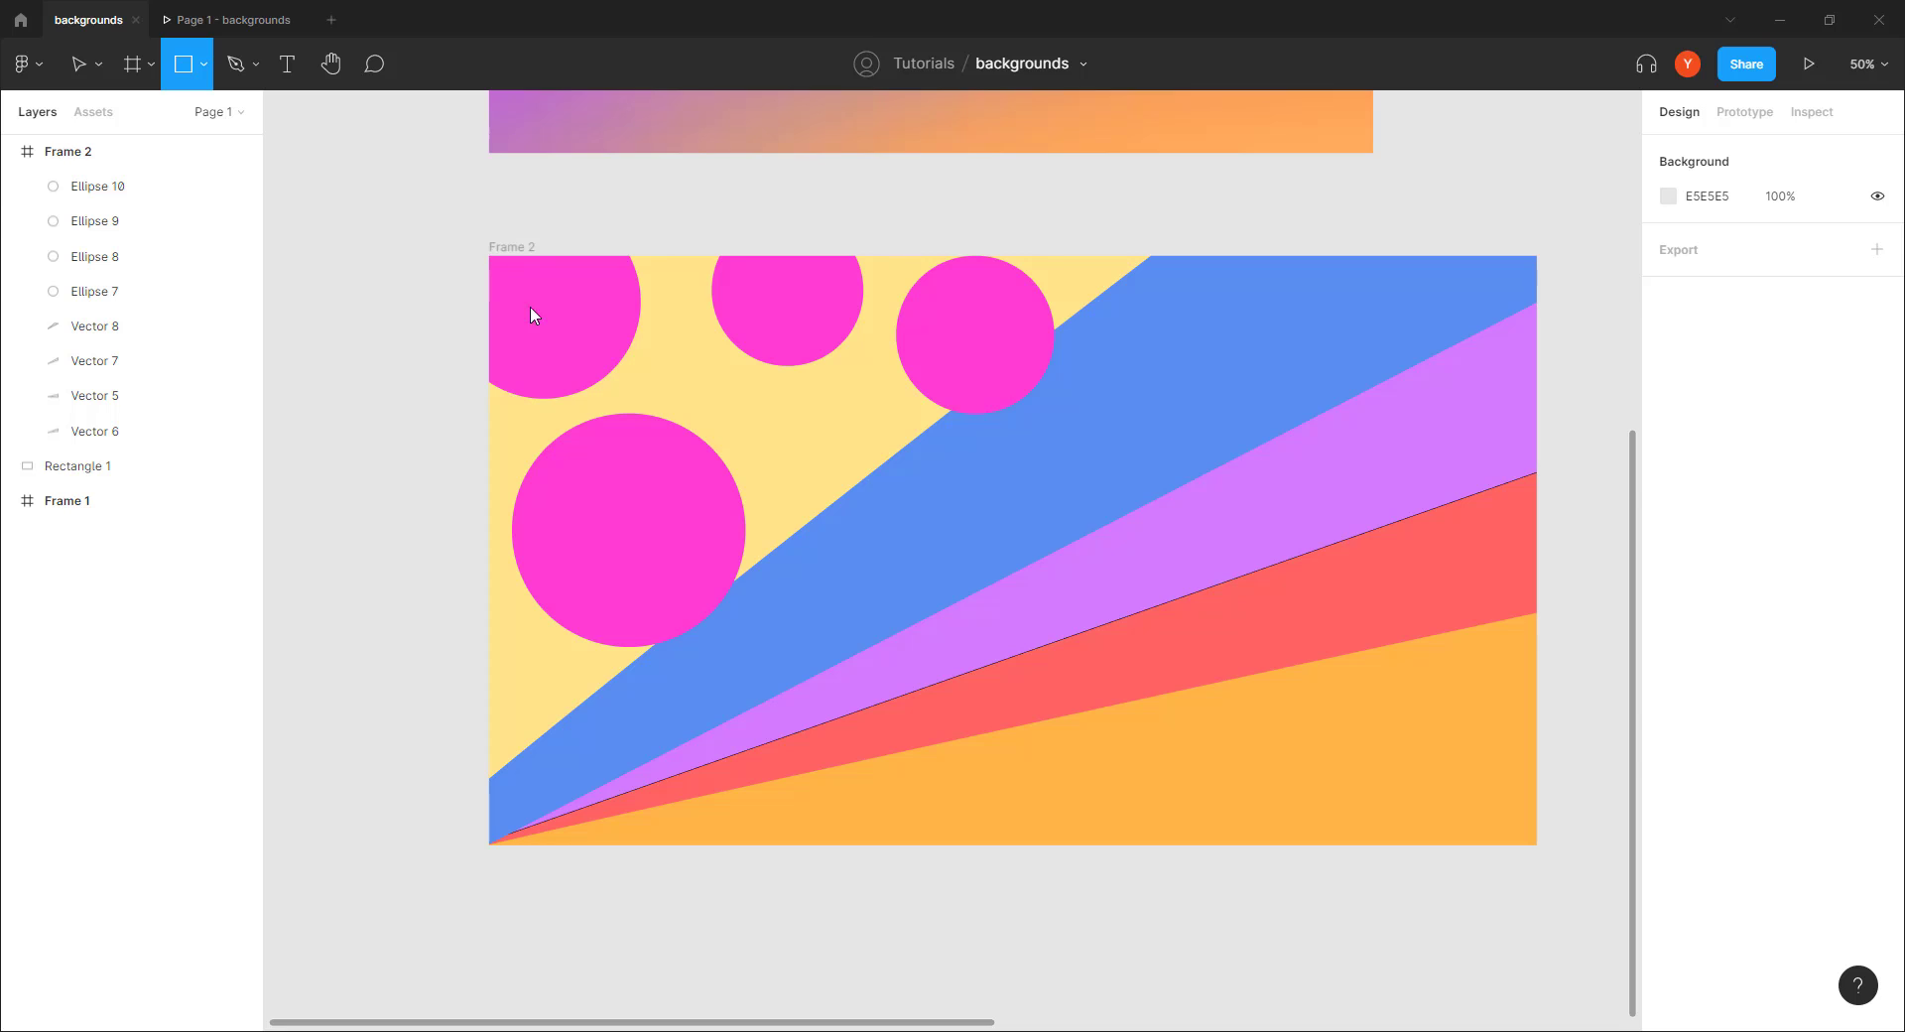
{"action": "mouse_move", "coordinate": [489, 256]}
{"action": "left_mouse_down"}
{"action": "mouse_move", "coordinate": [824, 523]}
{"action": "mouse_move", "coordinate": [1114, 646]}
{"action": "mouse_move", "coordinate": [1374, 825]}
{"action": "mouse_move", "coordinate": [1537, 851]}
{"action": "left_mouse_up"}
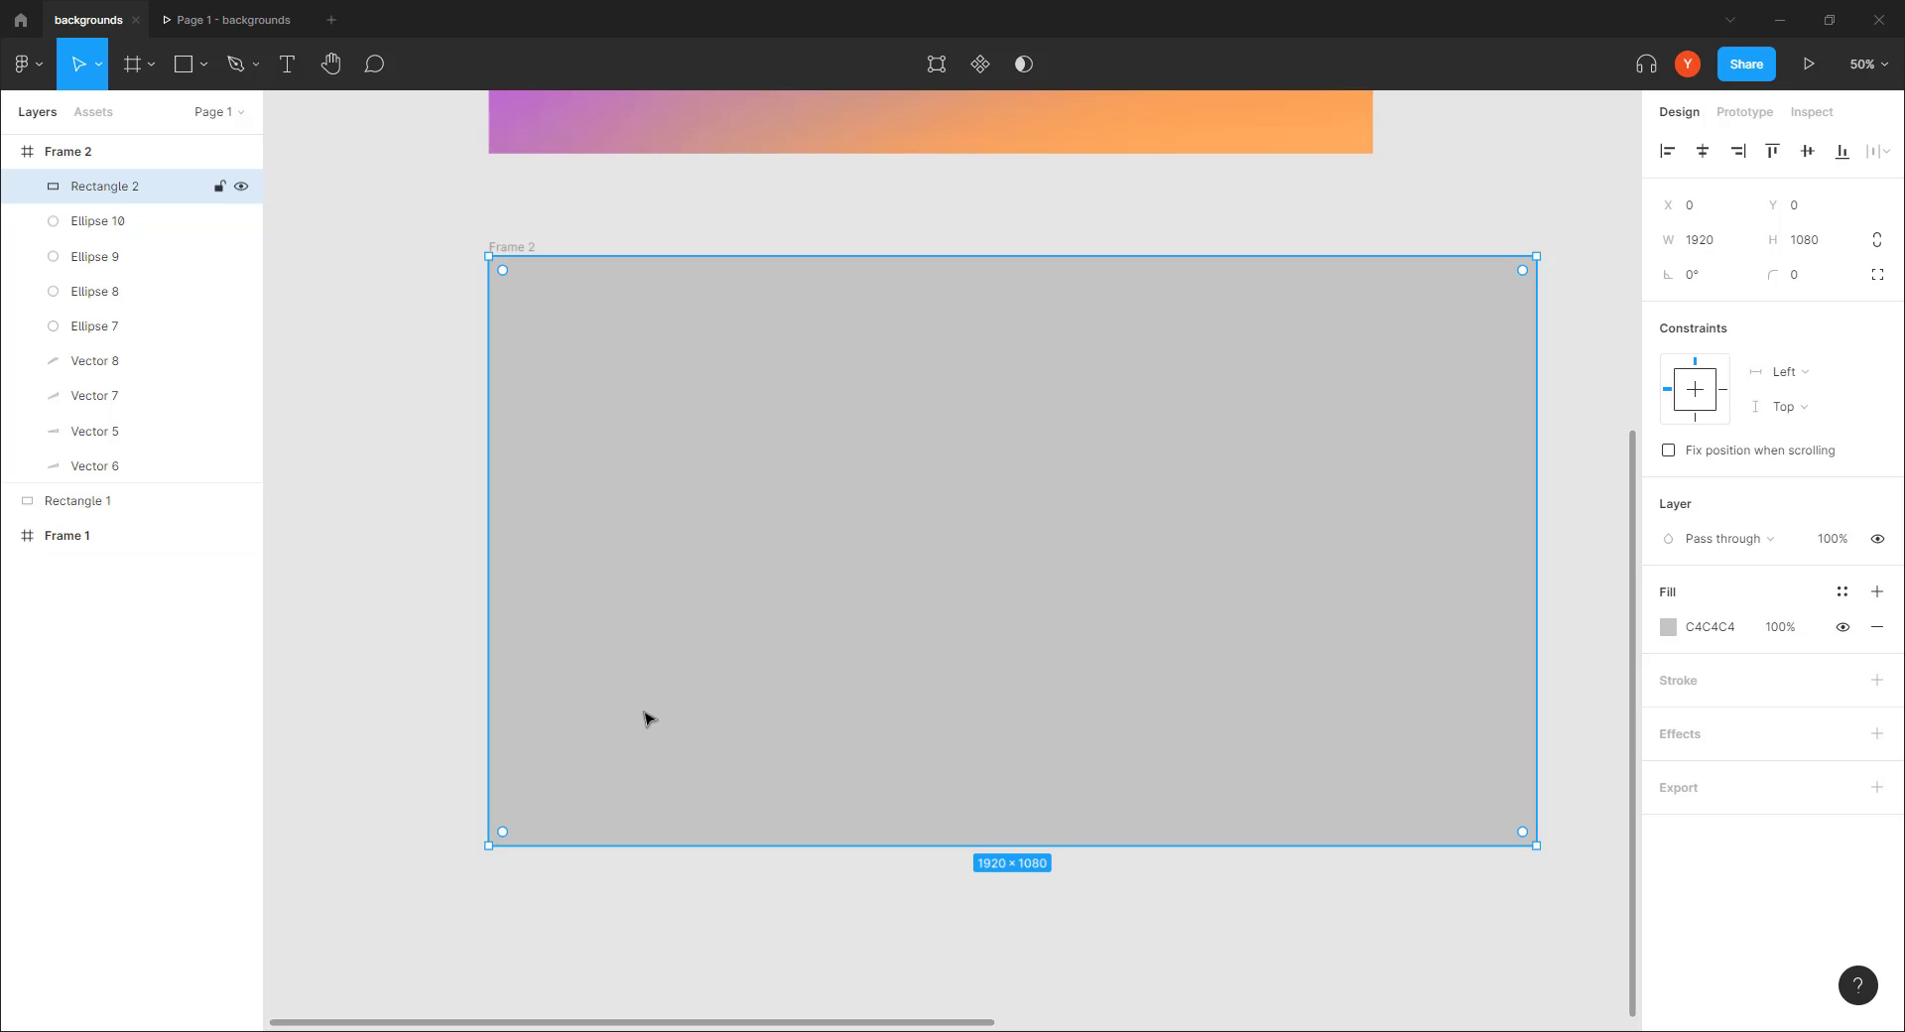
{"action": "double_click", "coordinate": [100, 187]}
{"action": "type", "text": "y"}
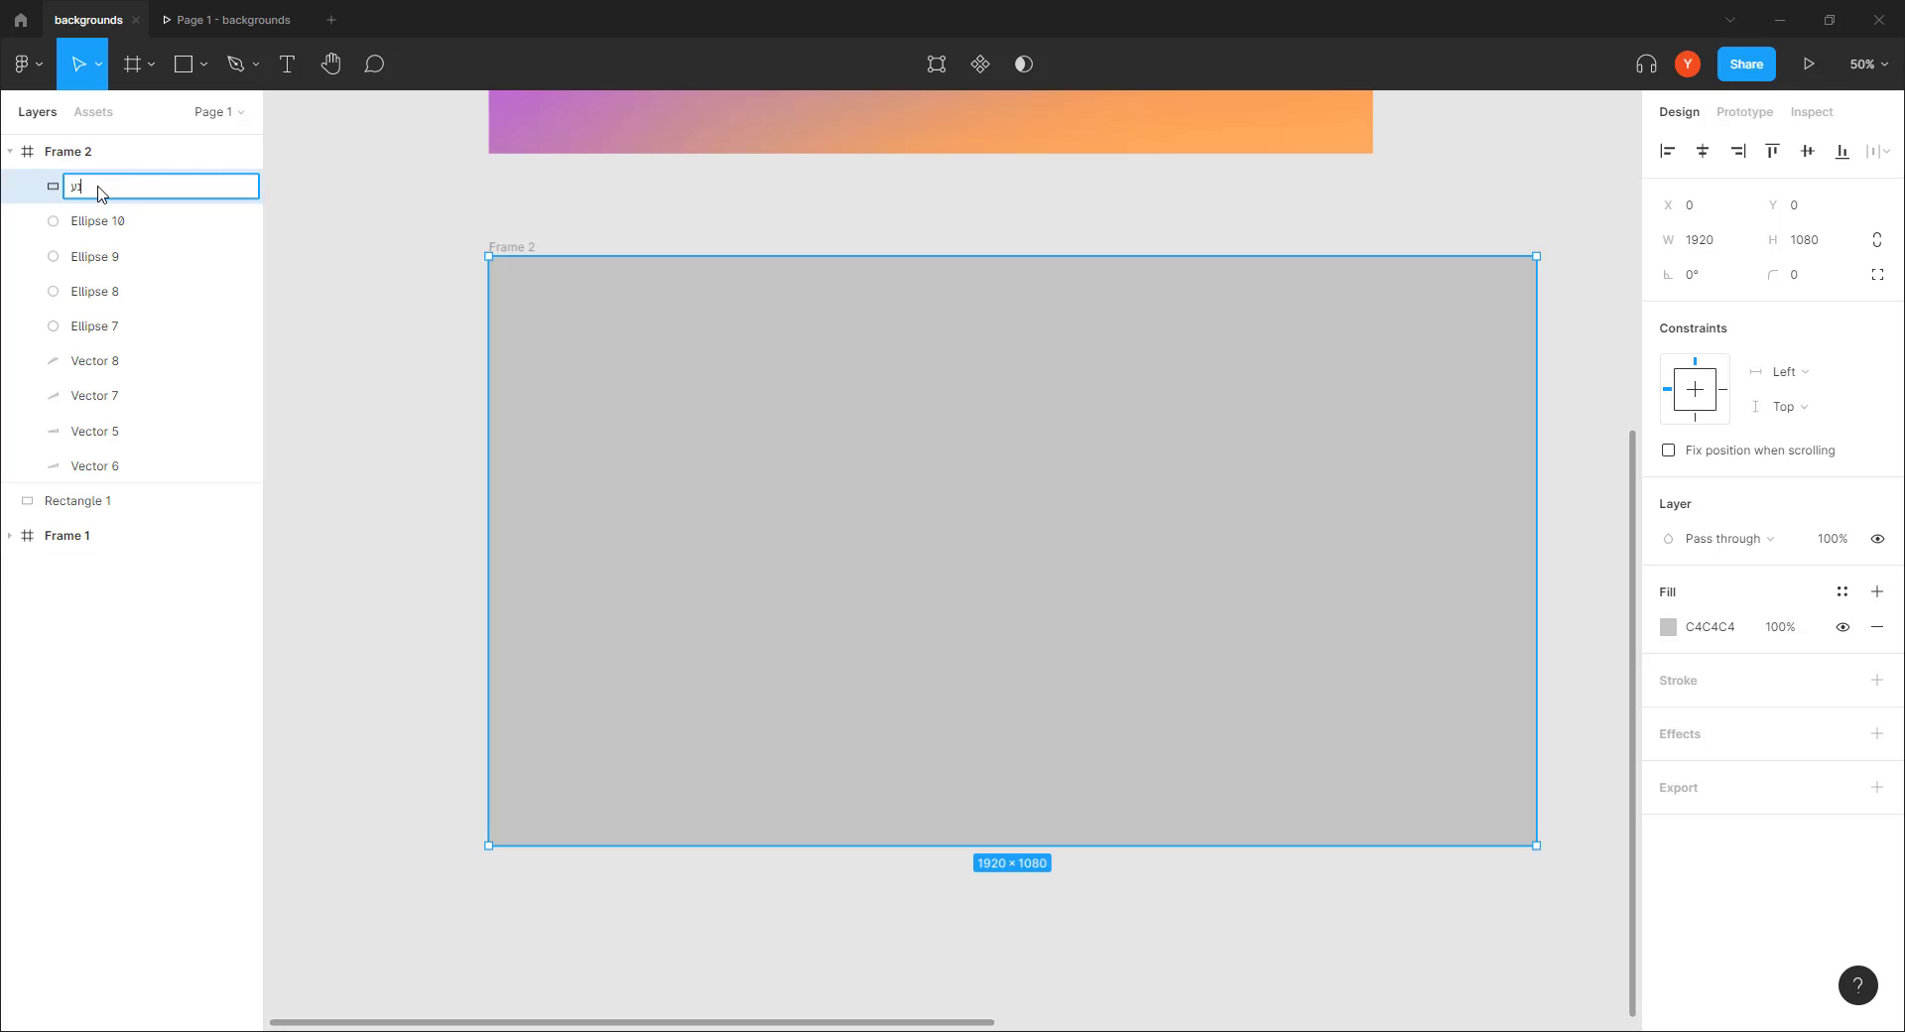
{"action": "type", "text": " נךורןמע דישפק"}
{"action": "key", "text": "Return"}
Rename the new rectangle's layer as "bg background shape"
{"action": "double_click", "coordinate": [100, 192]}
{"action": "type", "text": "b"}
{"action": "type", "text": "g background shape"}
{"action": "key", "text": "Return"}
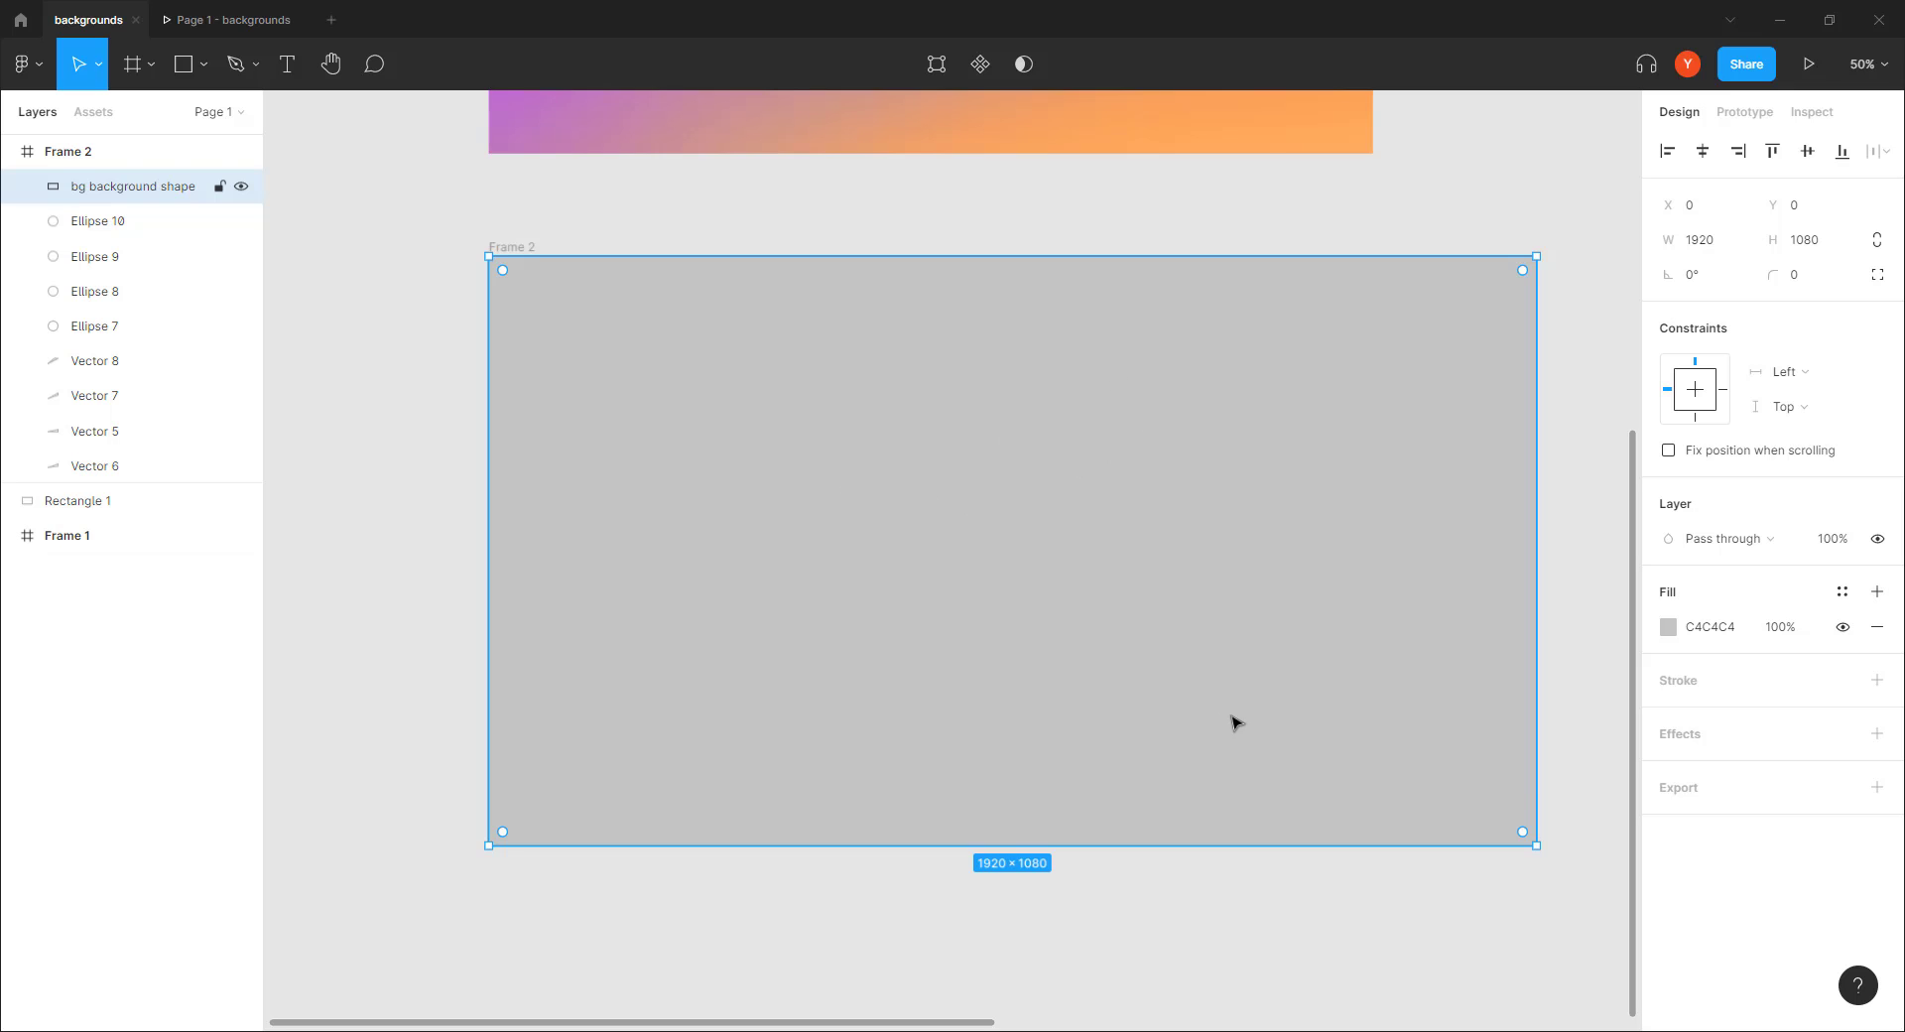
Give the covering rectangle a white FFFFFF fill at 20% opacity
{"action": "left_click", "coordinate": [1668, 626]}
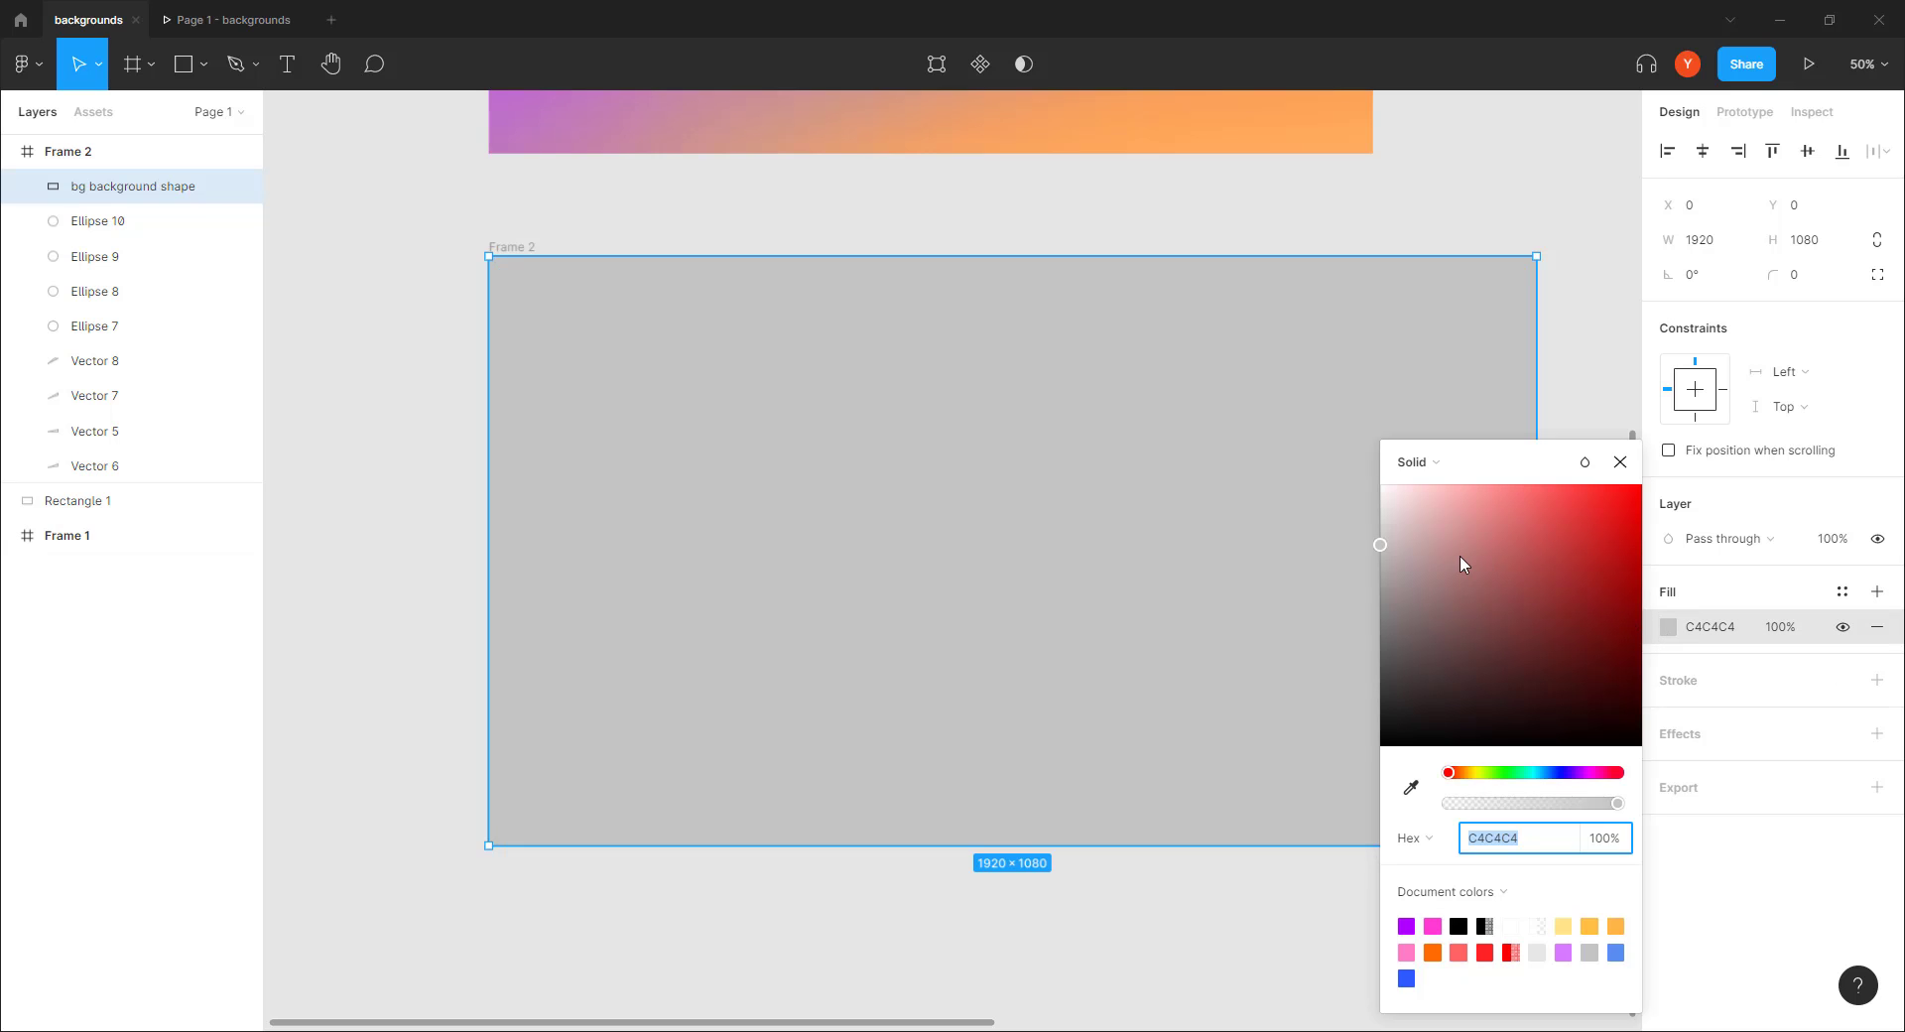
{"action": "left_click_drag", "start_coordinate": [1434, 563], "coordinate": [1259, 493]}
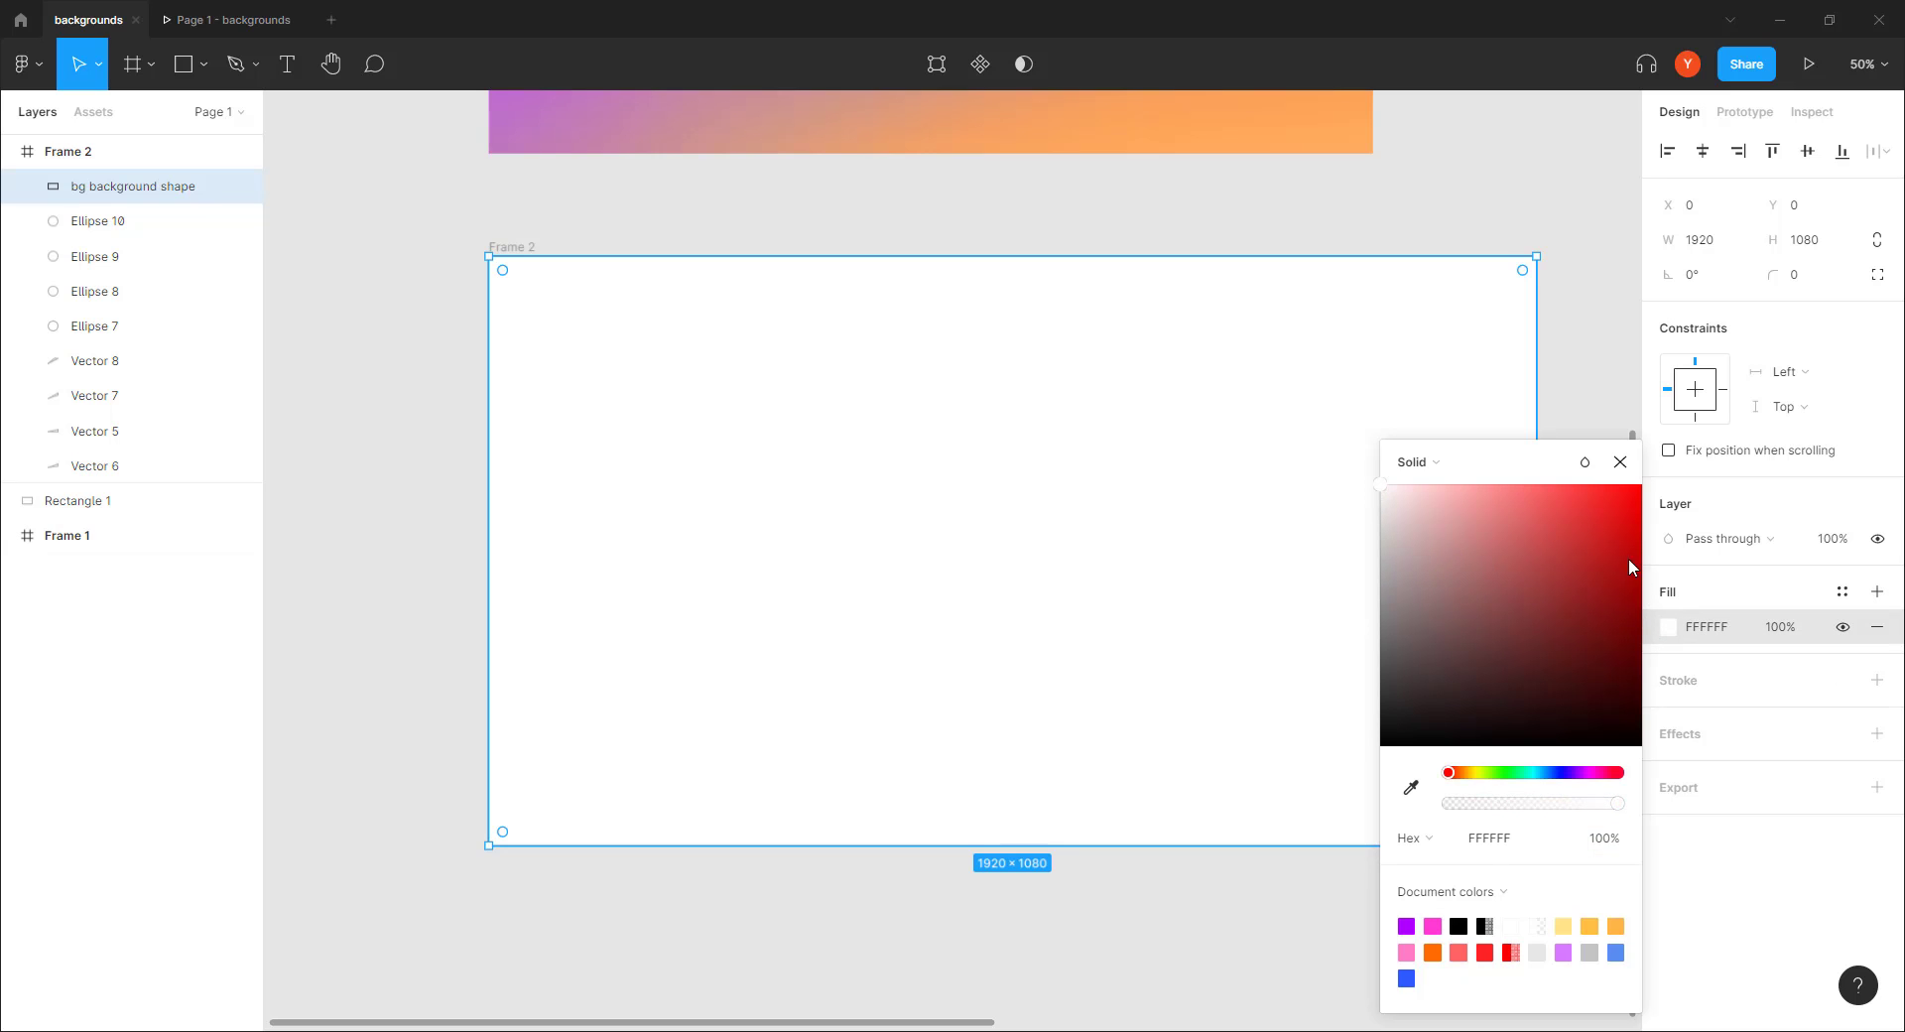
{"action": "left_click", "coordinate": [1619, 462]}
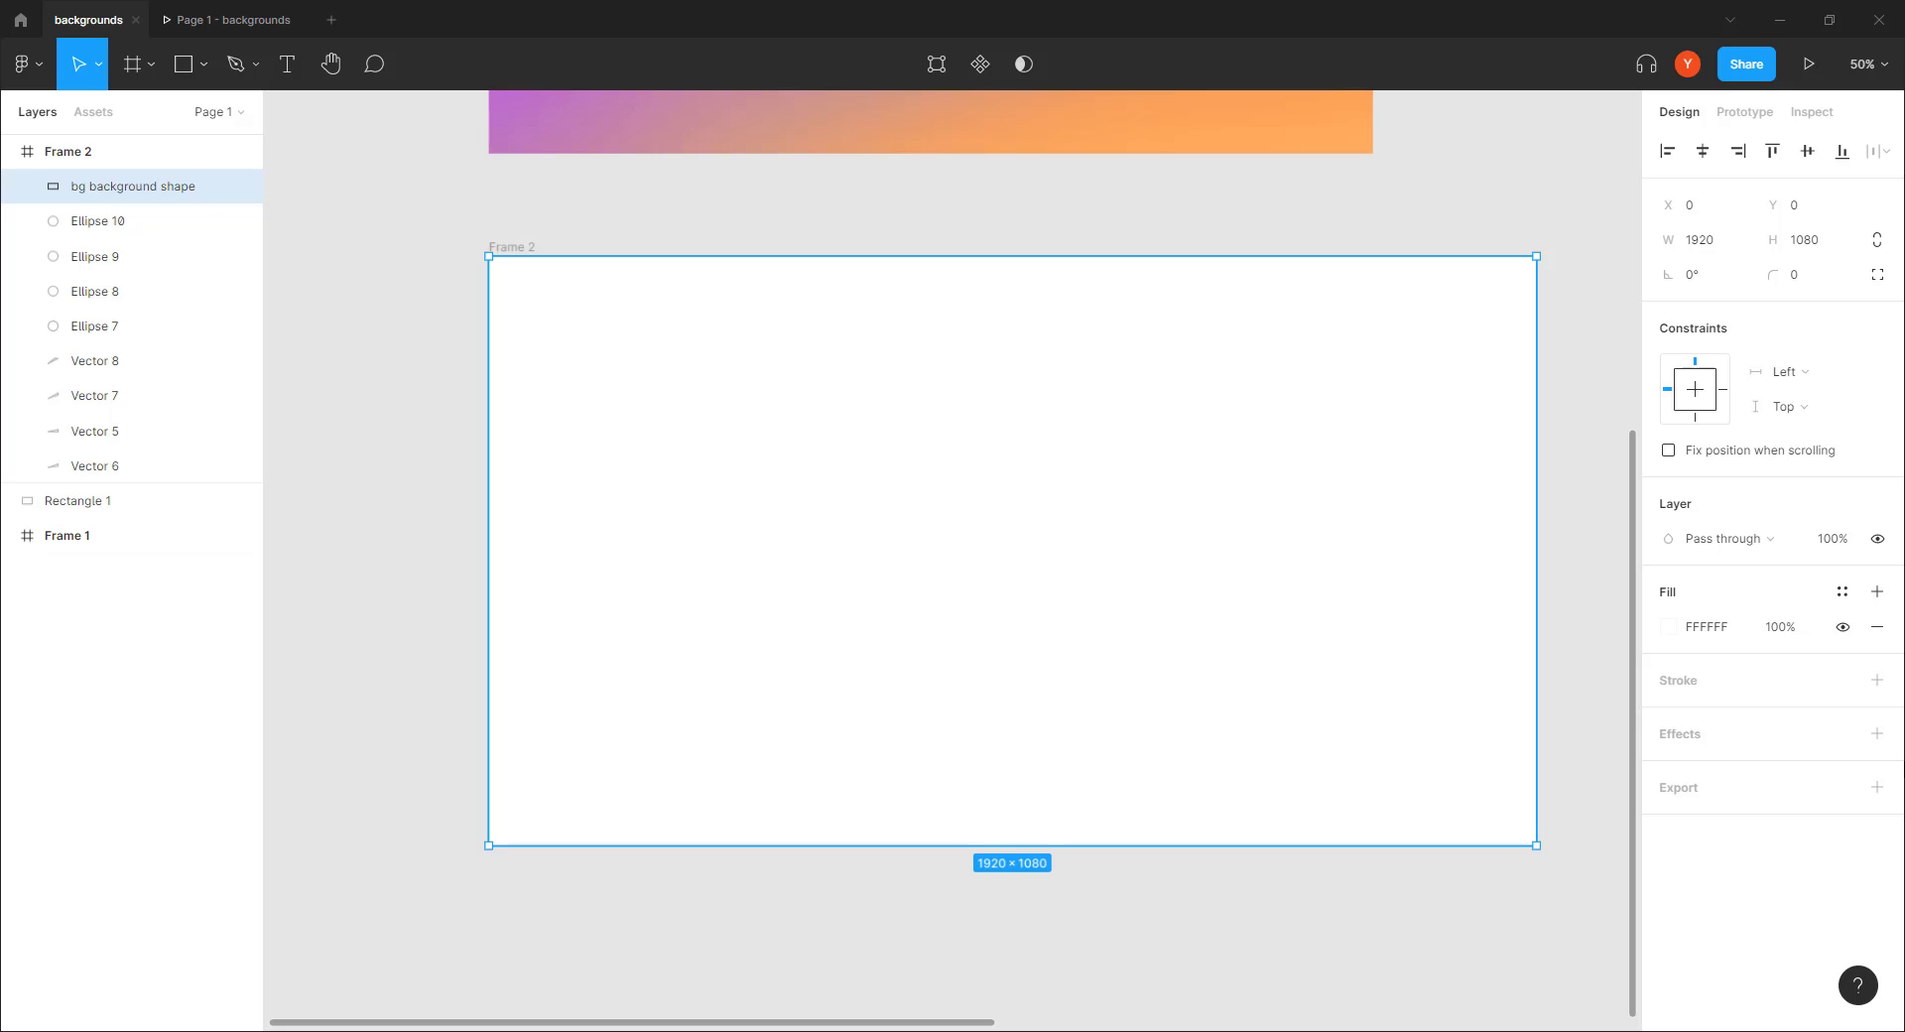
{"action": "scroll", "coordinate": [1419, 574], "scroll_direction": "right", "scroll_amount": 2}
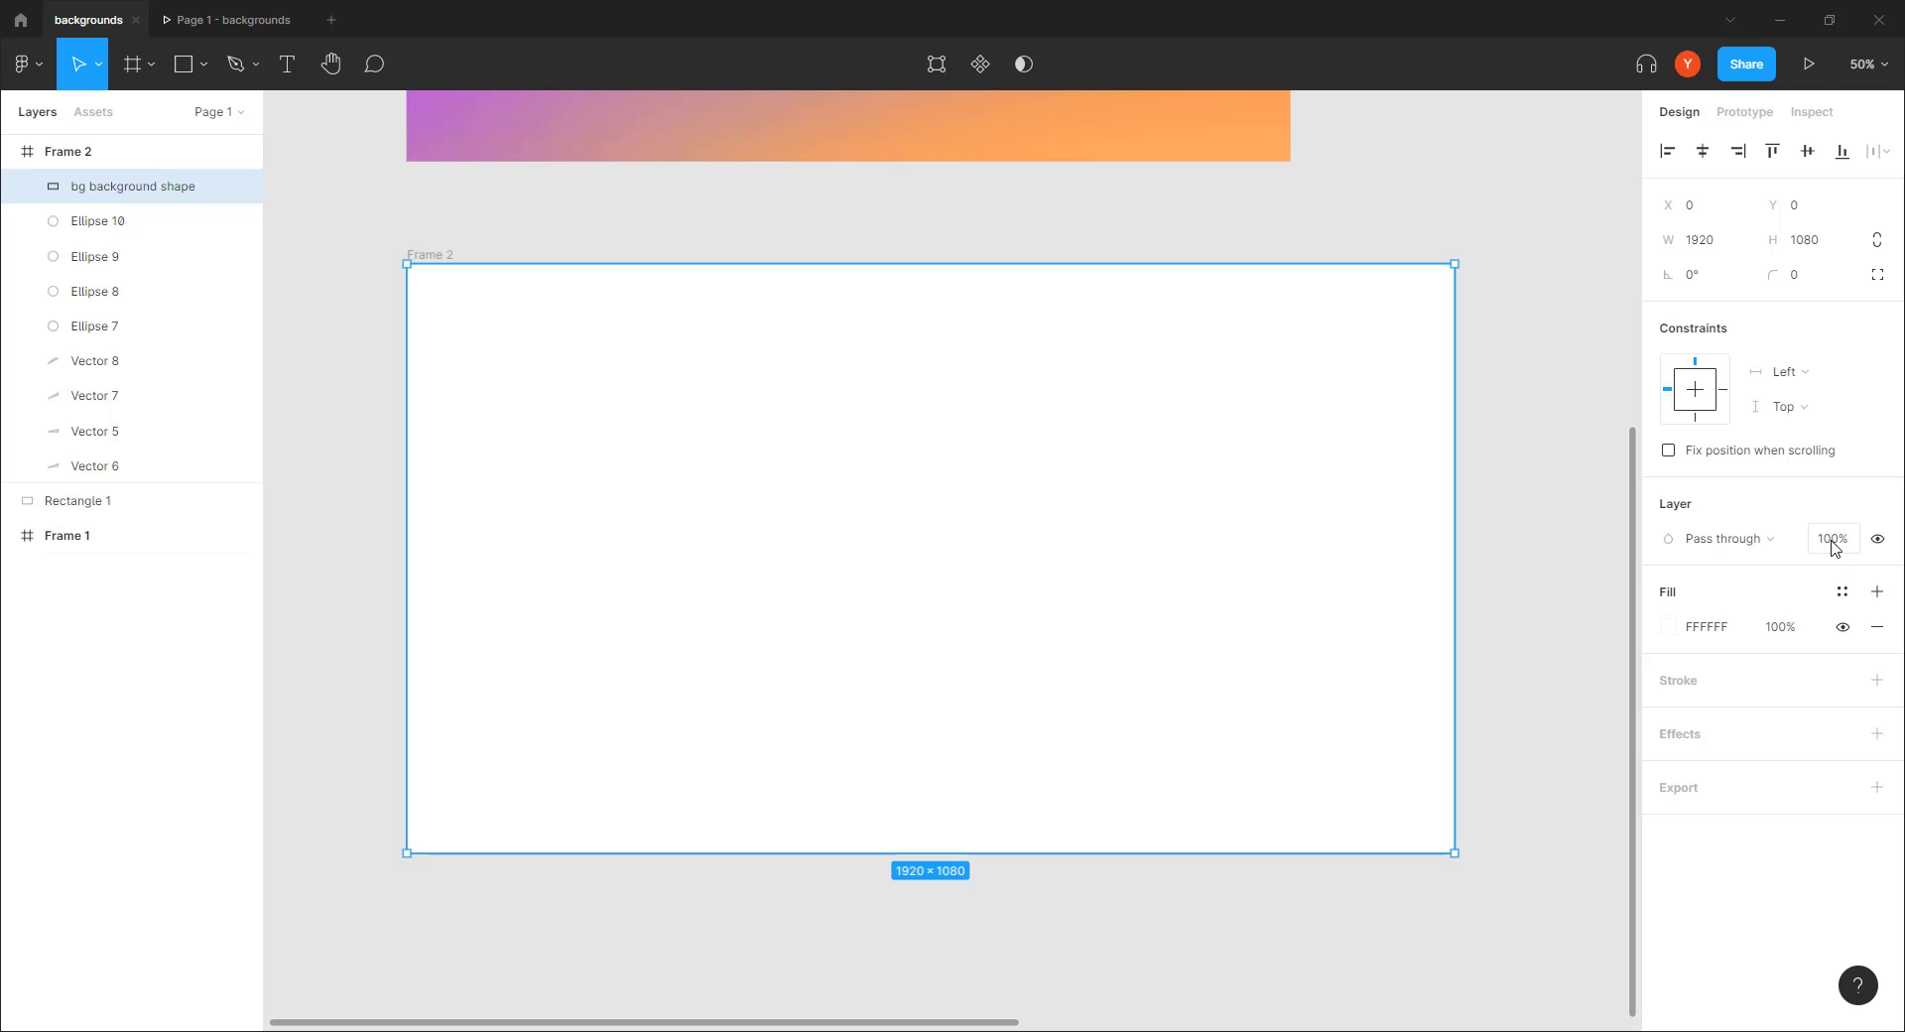
{"action": "left_click", "coordinate": [1777, 636]}
{"action": "type", "text": "20"}
{"action": "key", "text": "Return"}
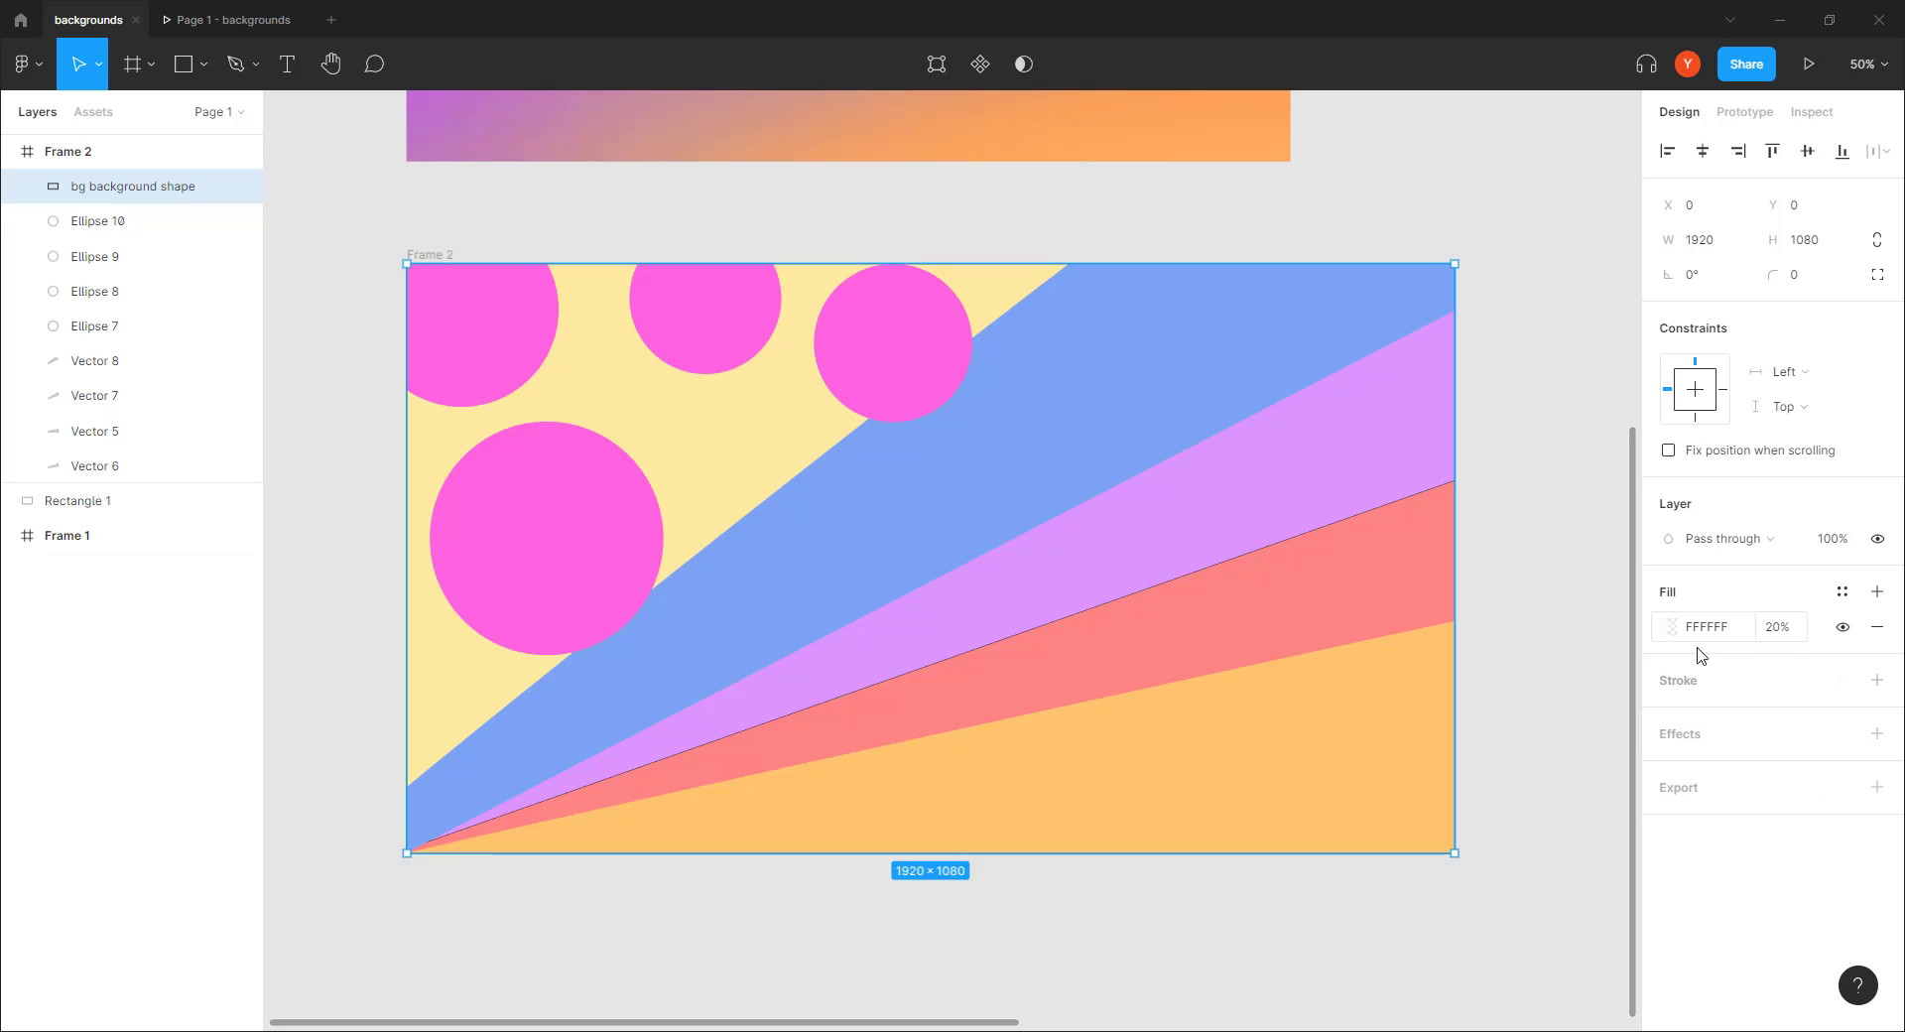
Add an effect to the covering rectangle, set it to Background blur and deselect the rectangle
{"action": "left_click", "coordinate": [1877, 736]}
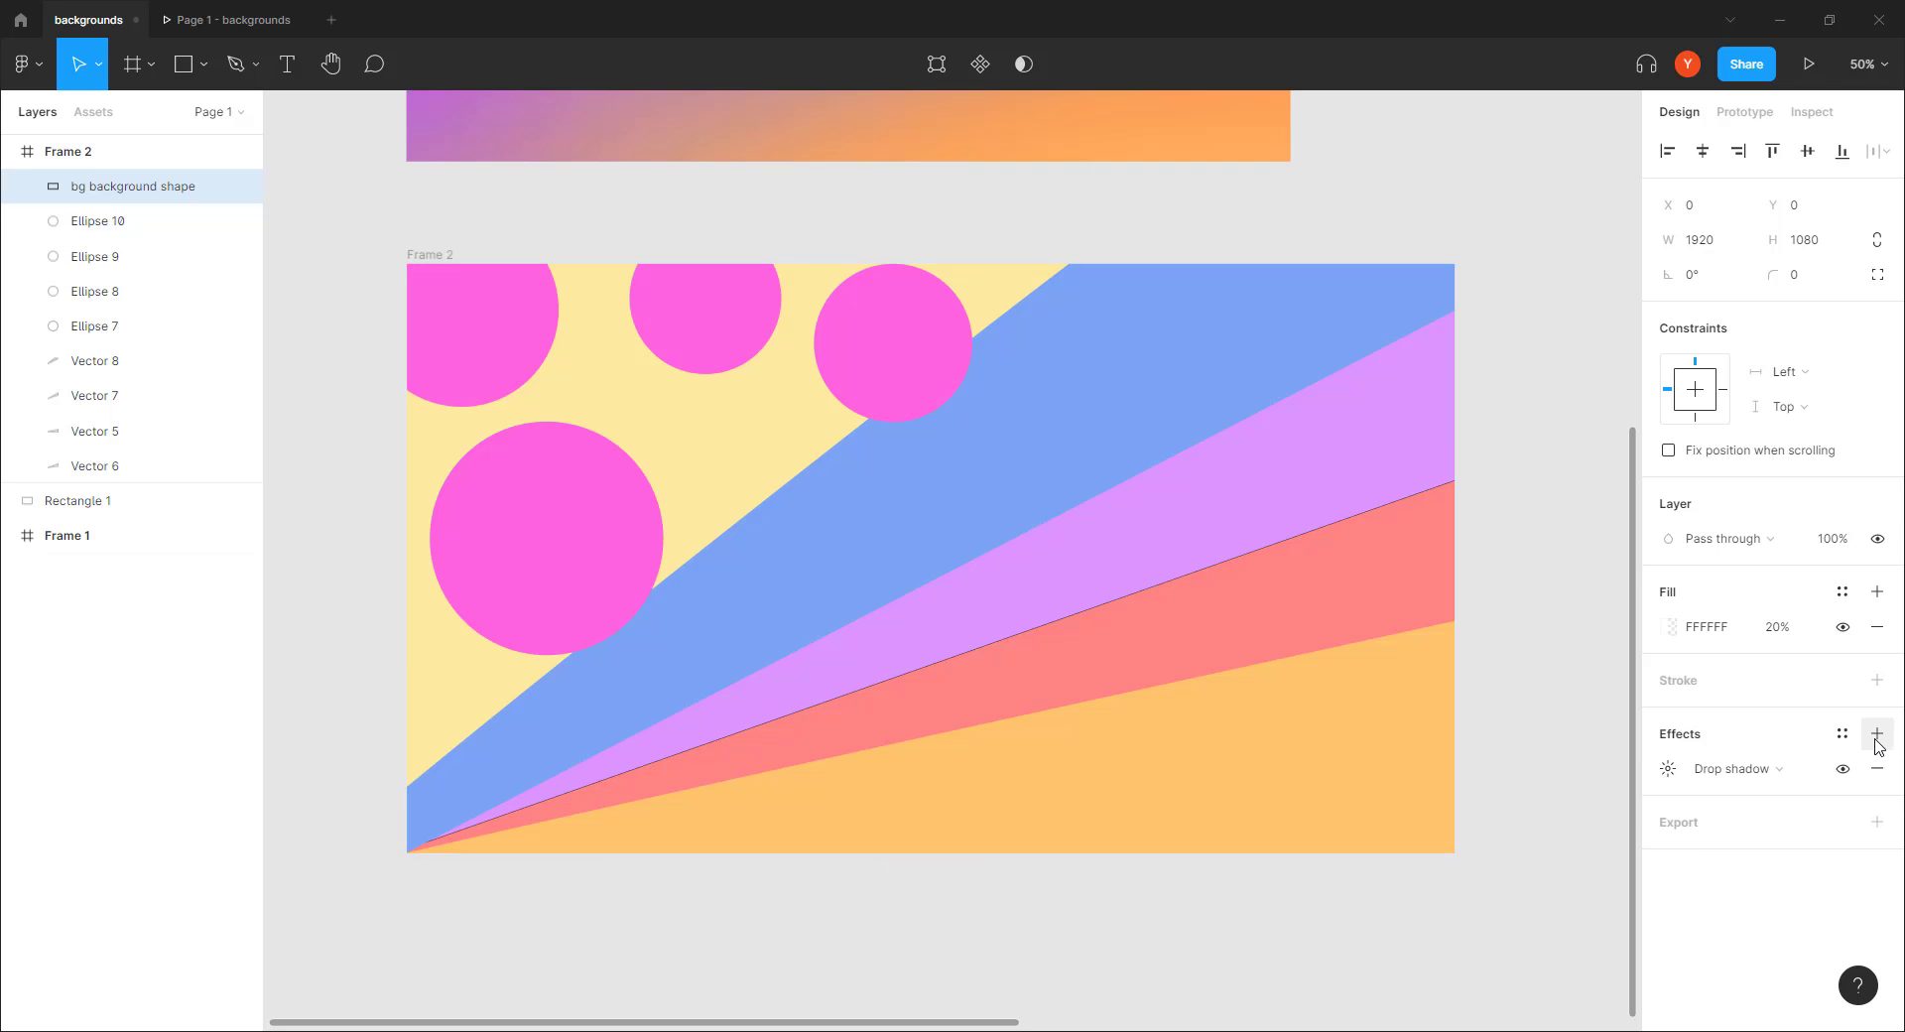
{"action": "left_click", "coordinate": [1746, 780]}
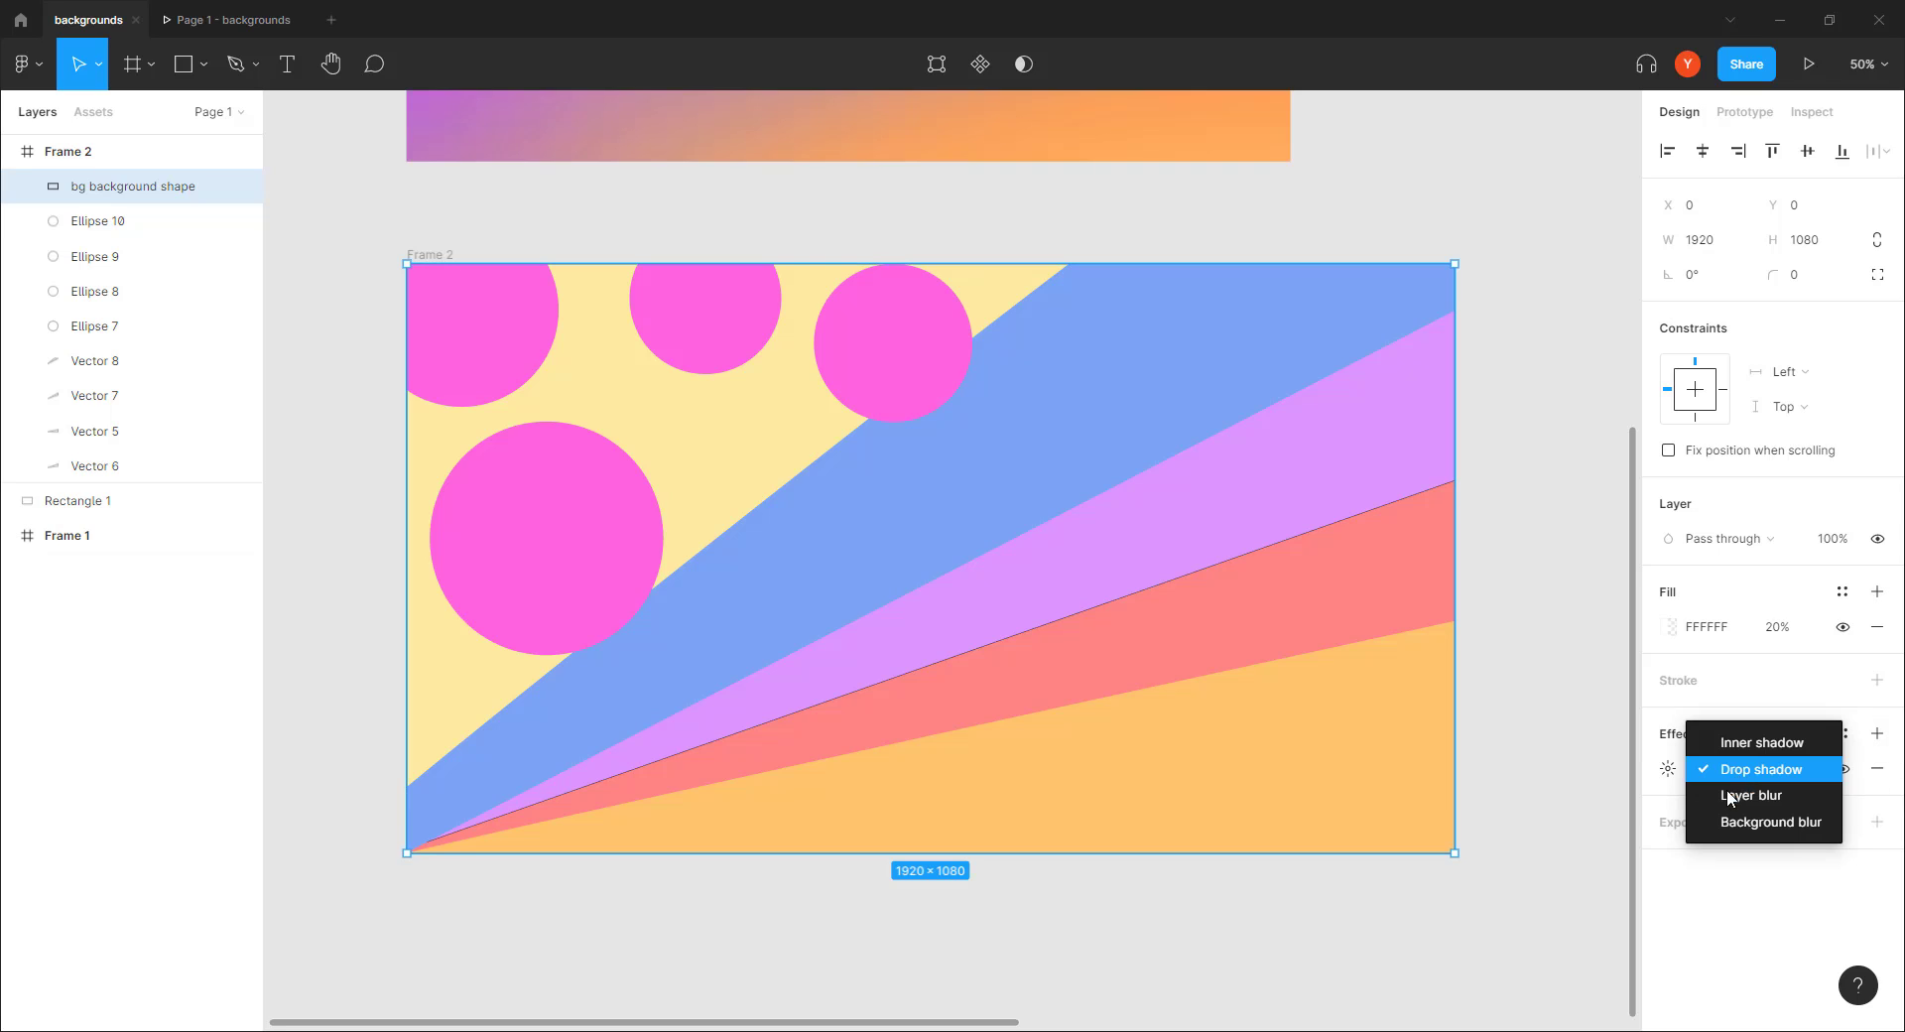
{"action": "left_click", "coordinate": [1741, 821]}
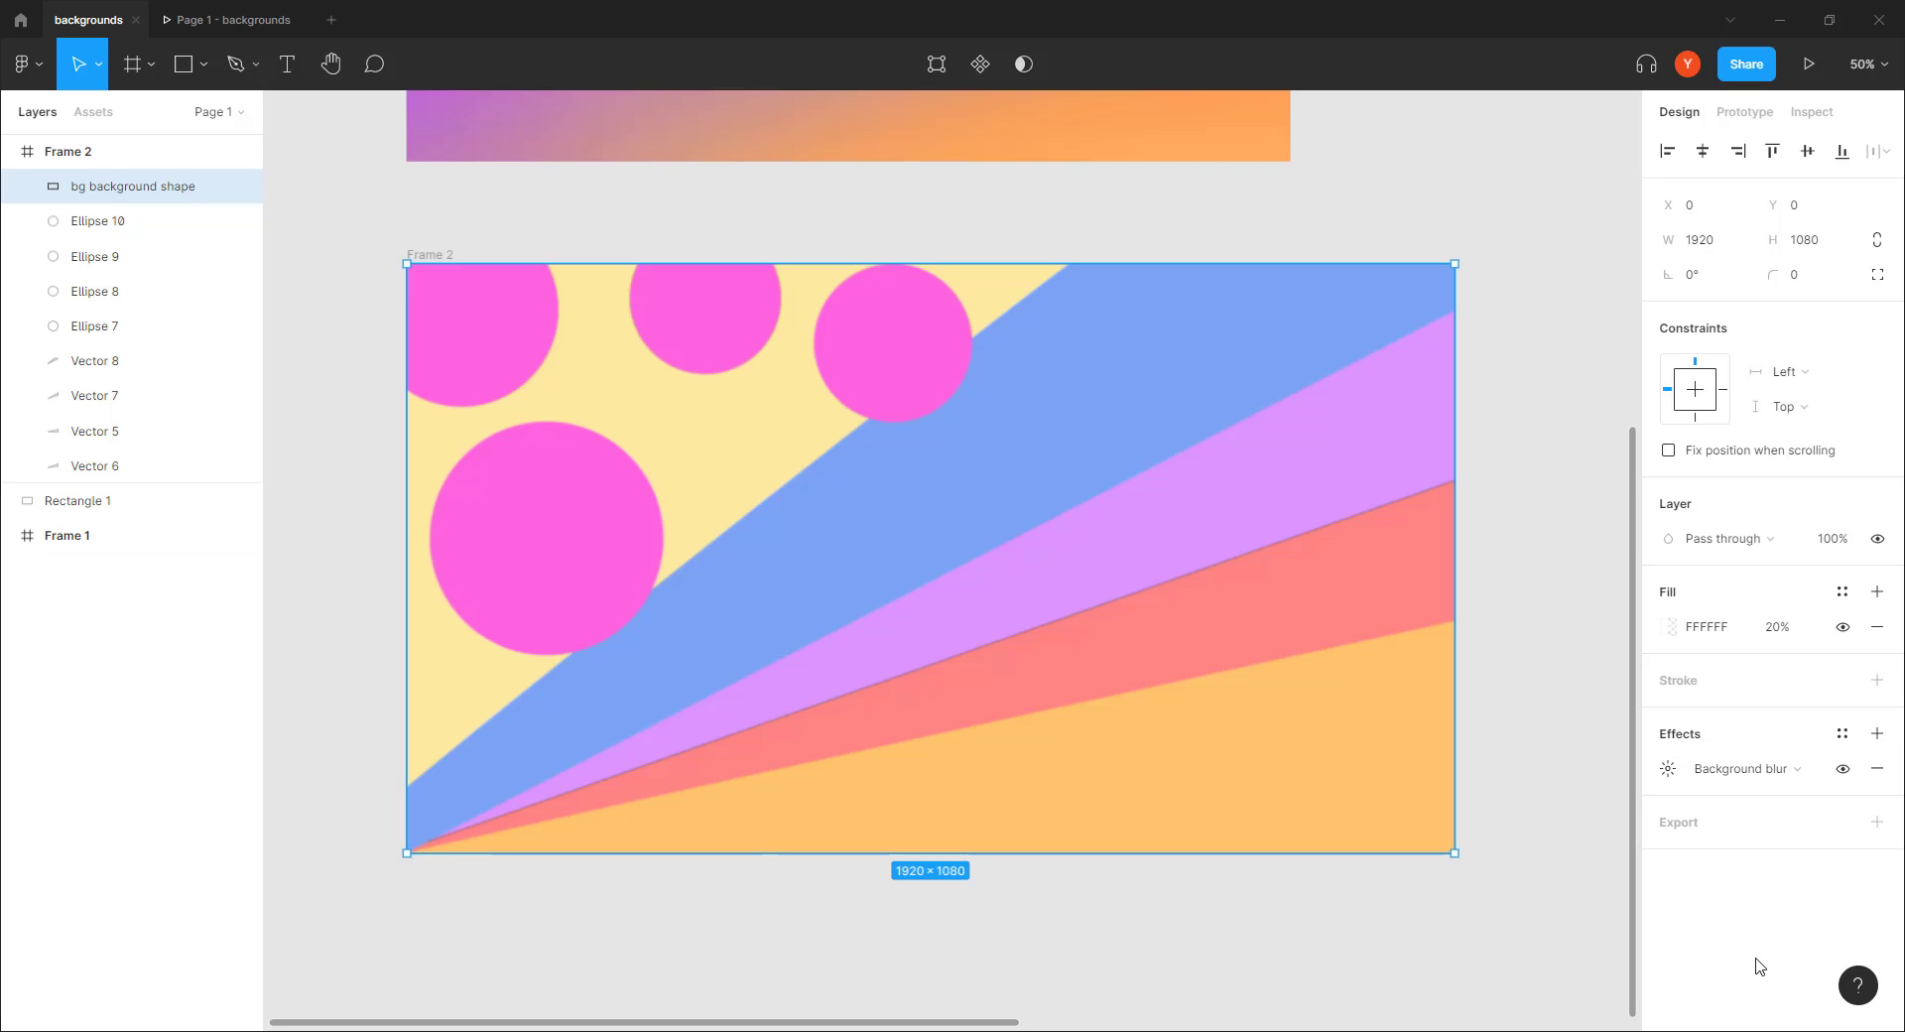
{"action": "left_click", "coordinate": [1478, 589]}
Move Frame 2 left to about X -604, and slide the translucent overlay left so it uncovers the frame's right part
{"action": "left_click", "coordinate": [1364, 575]}
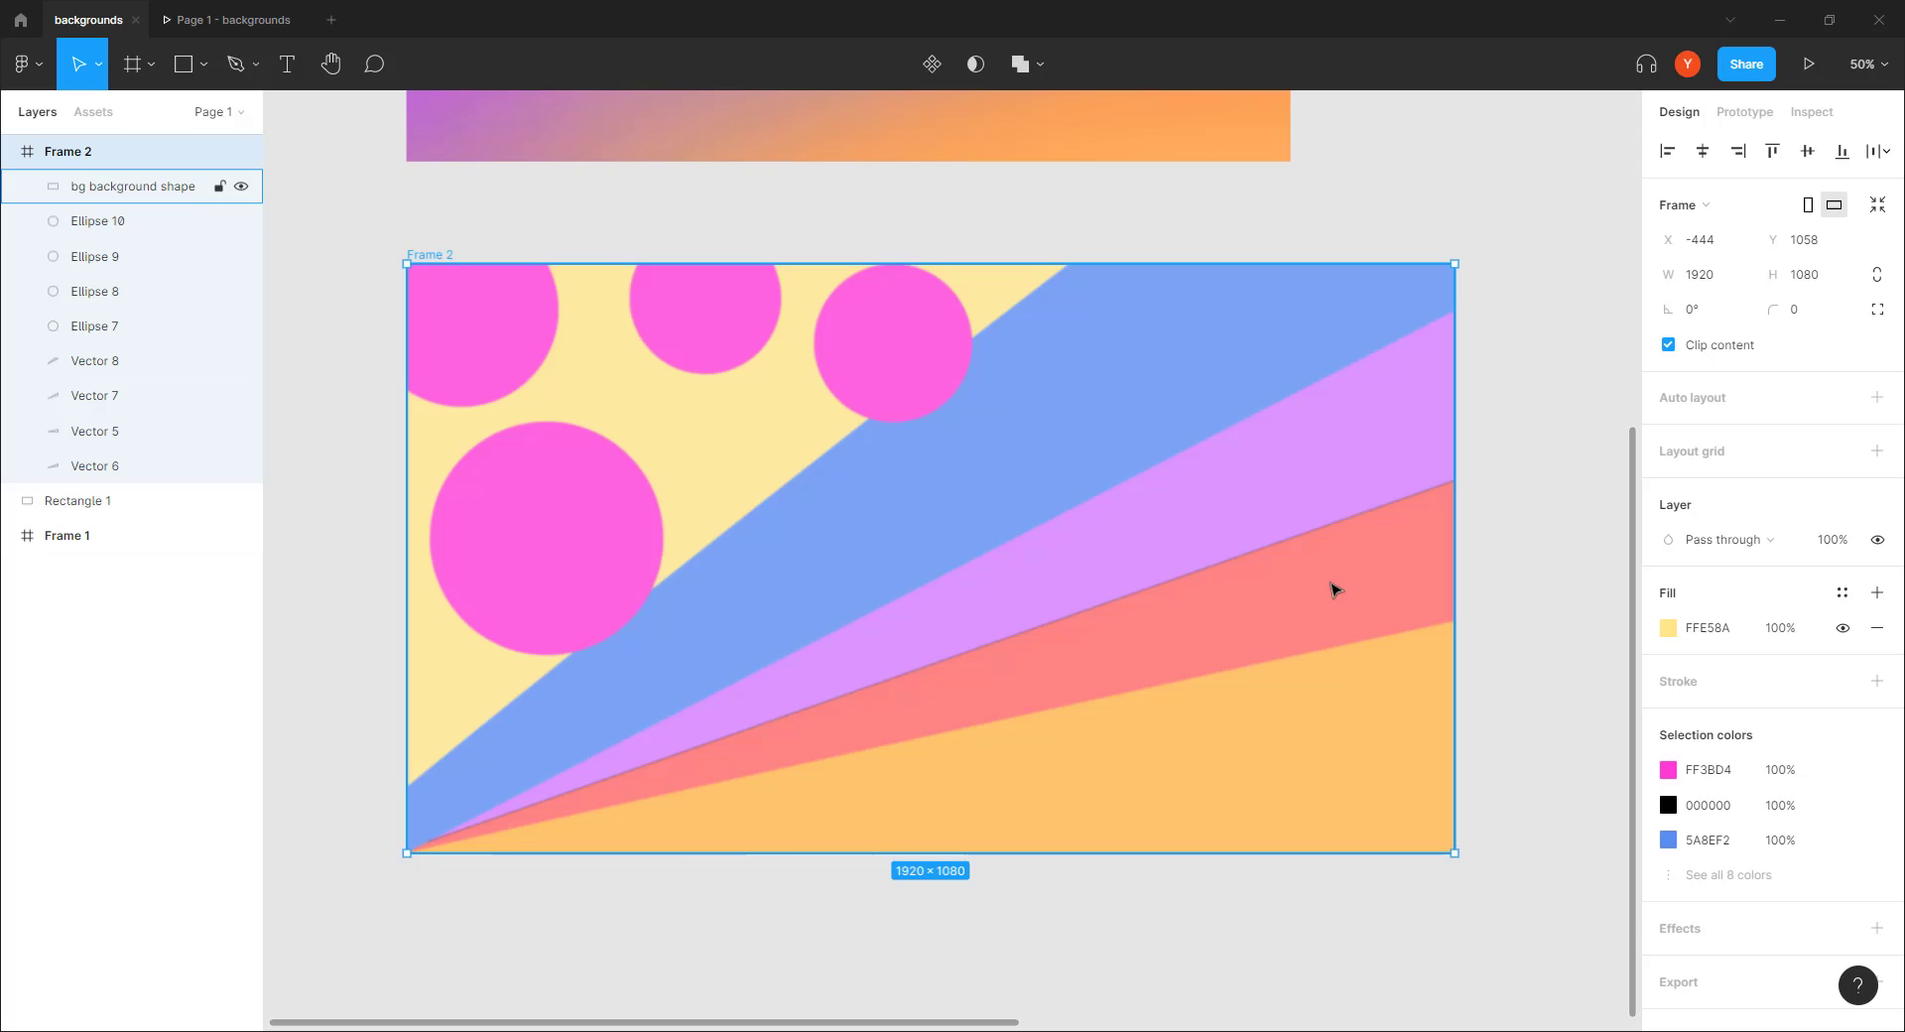
{"action": "left_click_drag", "start_coordinate": [1332, 589], "coordinate": [1246, 591]}
{"action": "double_click", "coordinate": [1246, 590]}
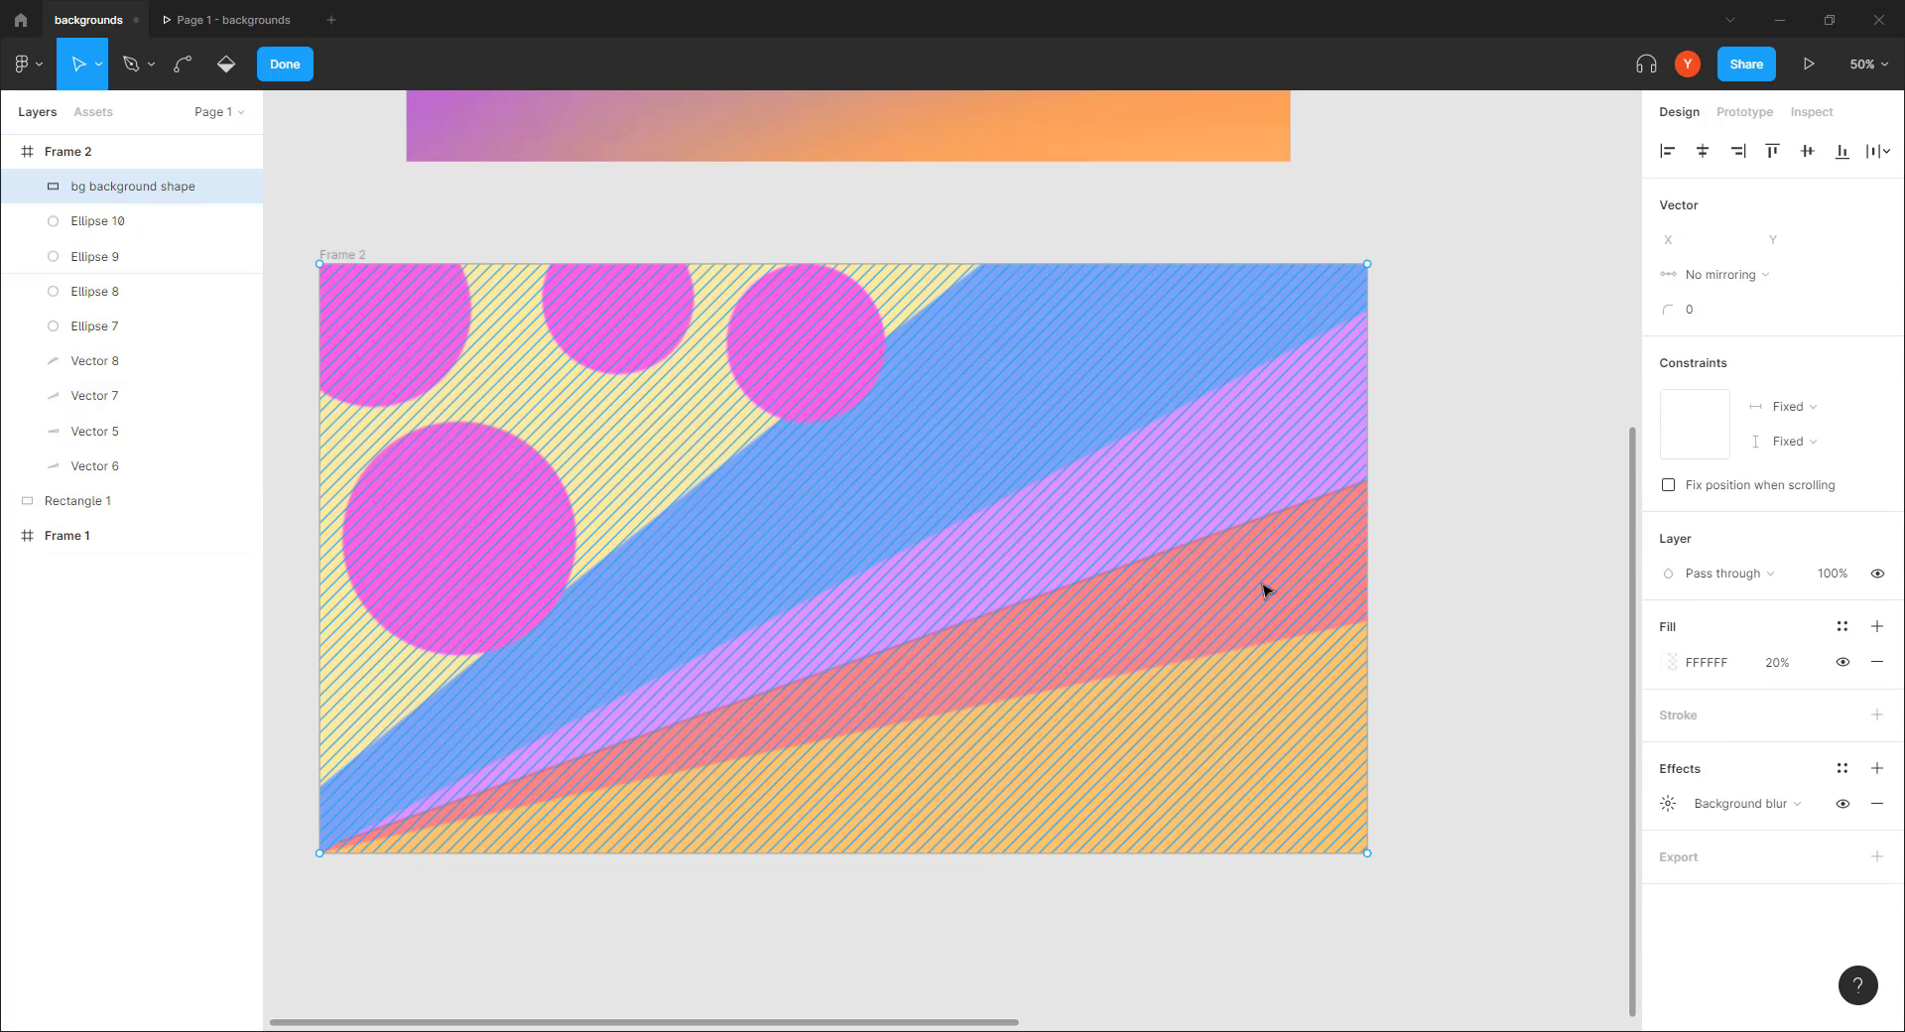
{"action": "key", "text": "Escape"}
{"action": "left_click_drag", "start_coordinate": [1230, 583], "coordinate": [1012, 604]}
{"action": "key", "text": "Escape"}
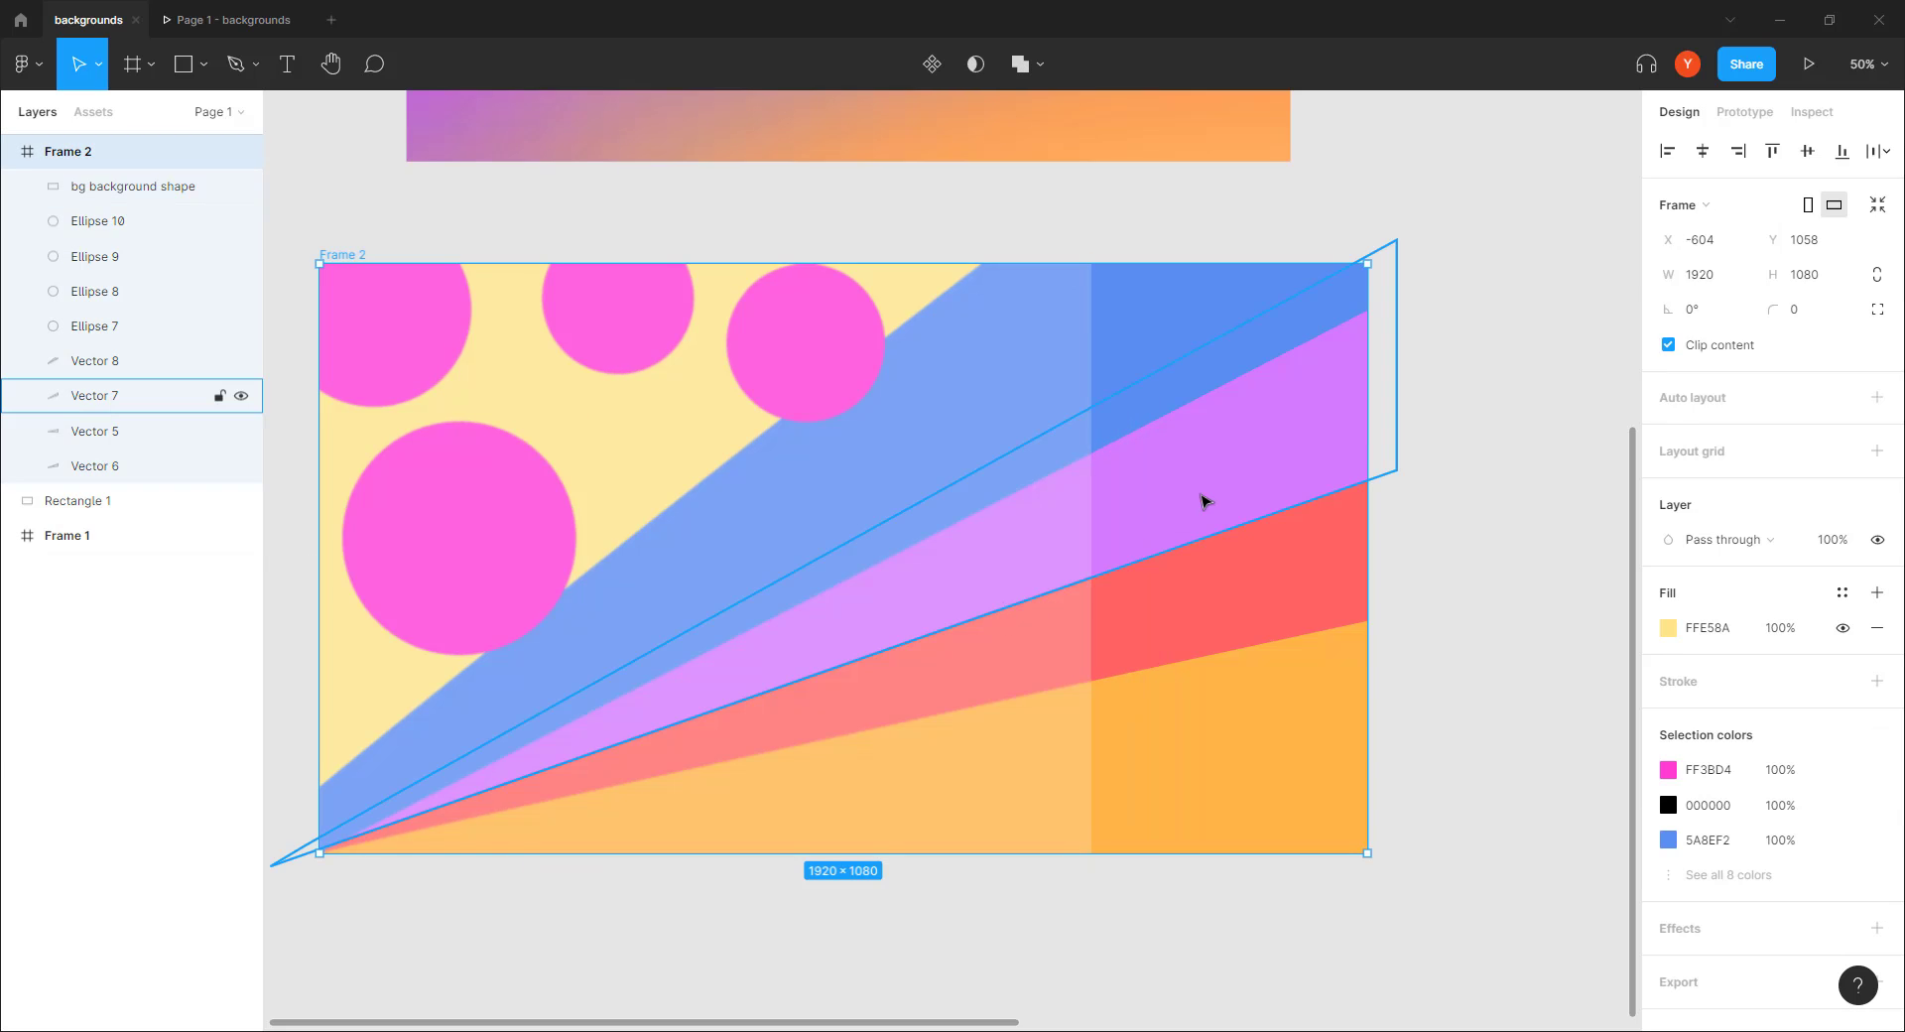
{"action": "left_click", "coordinate": [1238, 565]}
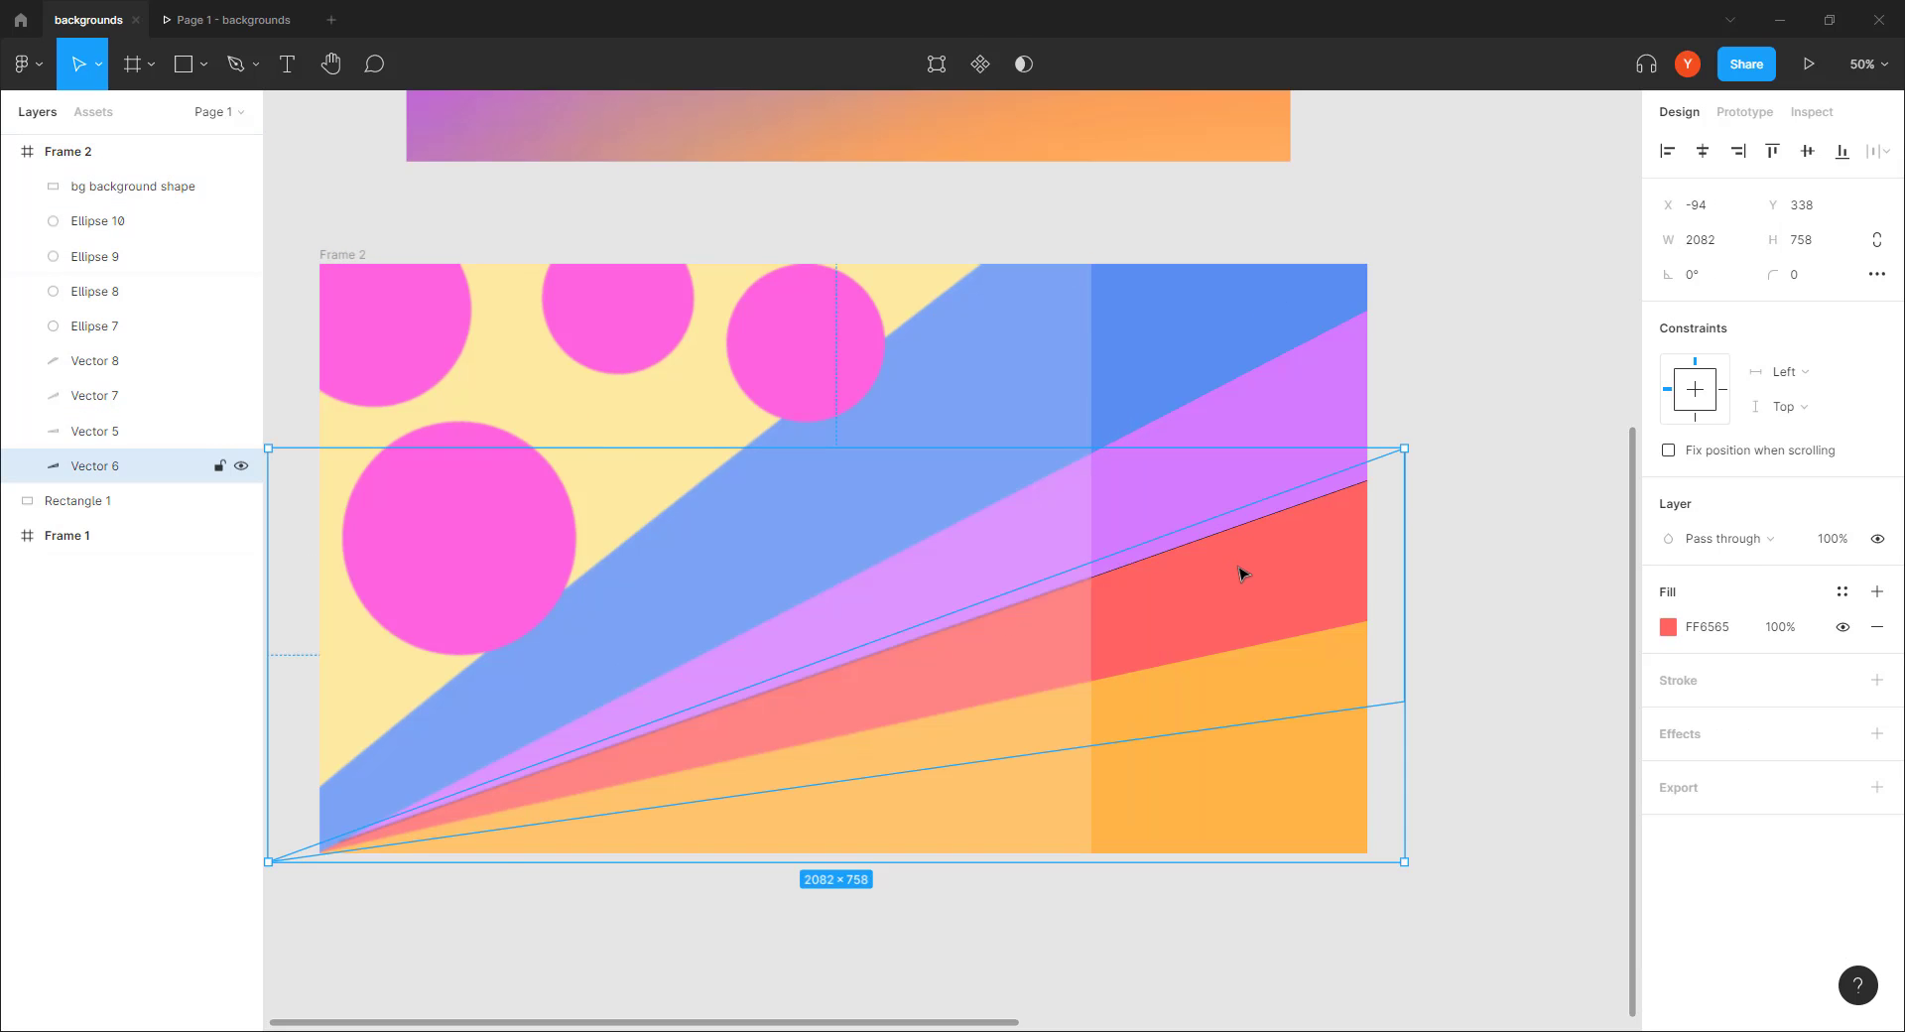
Examine the shape edges up close for the dark line along the boundary between the purple and red shapes
{"action": "left_click", "coordinate": [1264, 687]}
{"action": "key", "text": "Escape"}
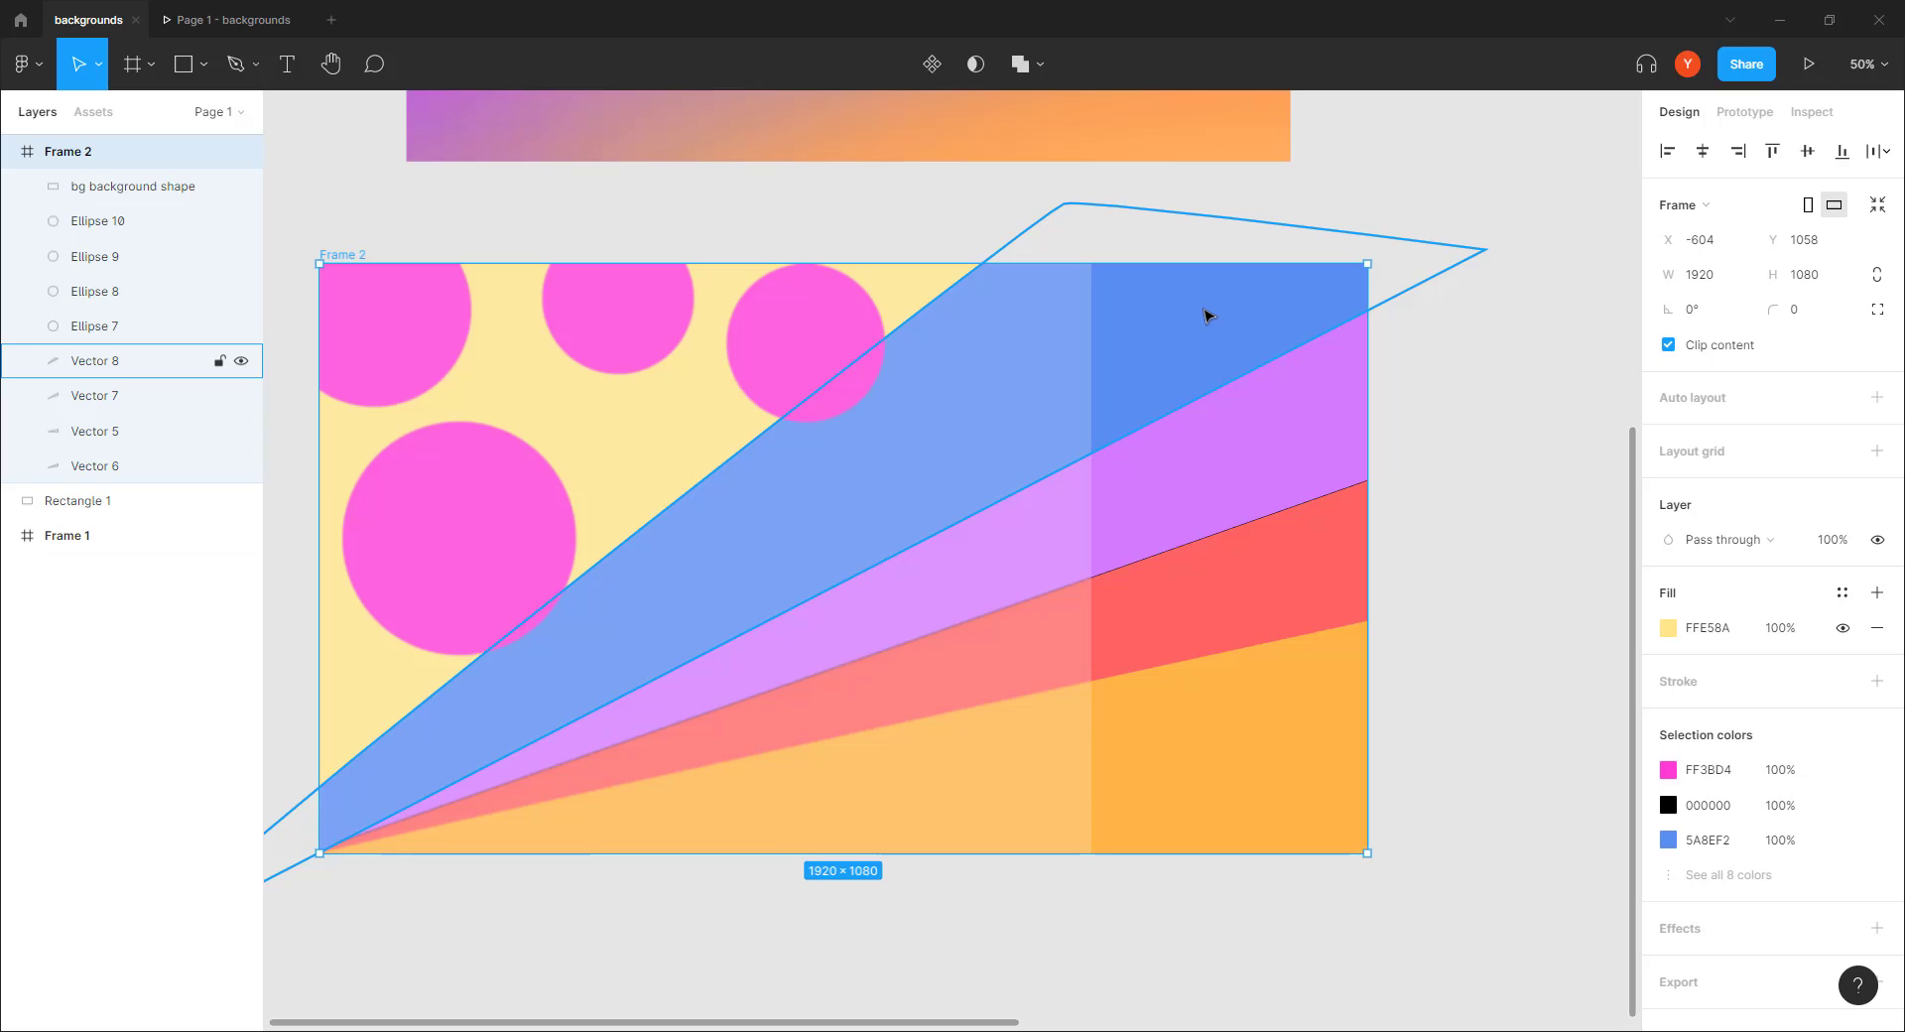
{"action": "left_click", "coordinate": [1204, 315]}
{"action": "key", "text": "Escape"}
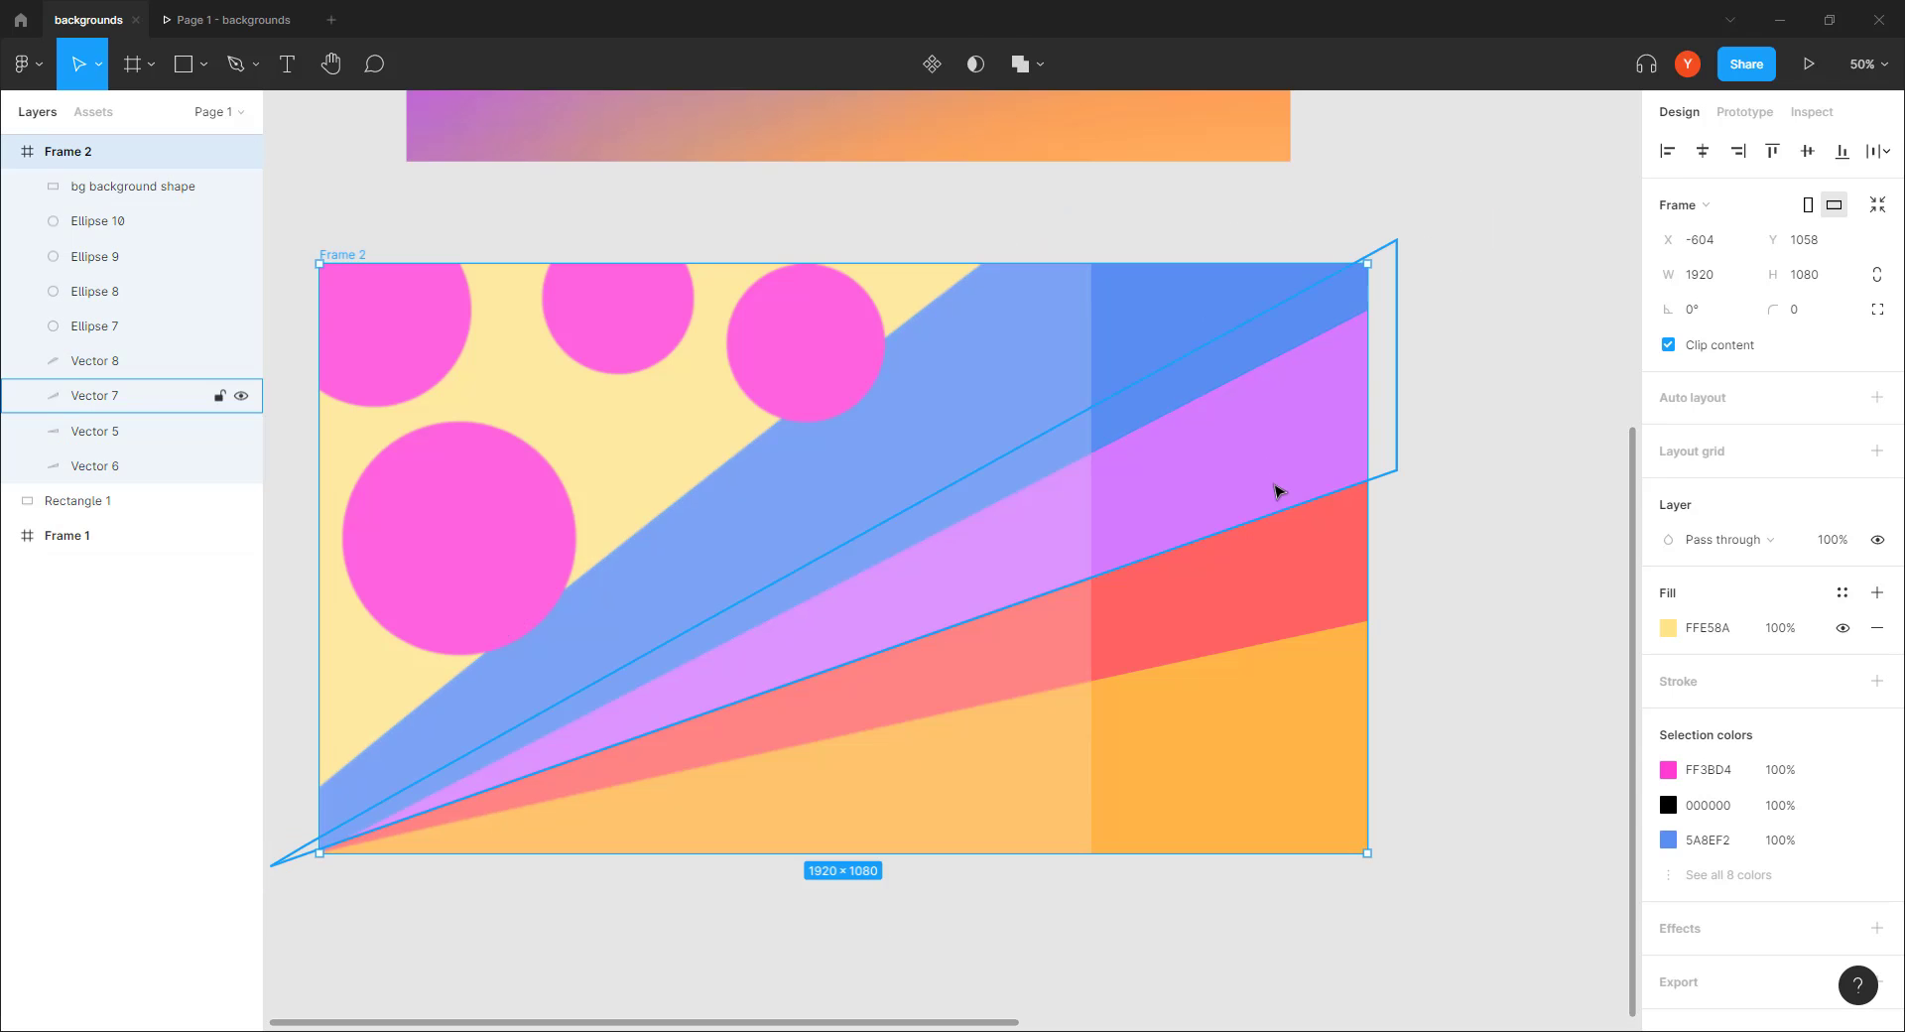
{"action": "key", "text": "ctrl+plus"}
{"action": "key", "text": "ctrl+plus"}
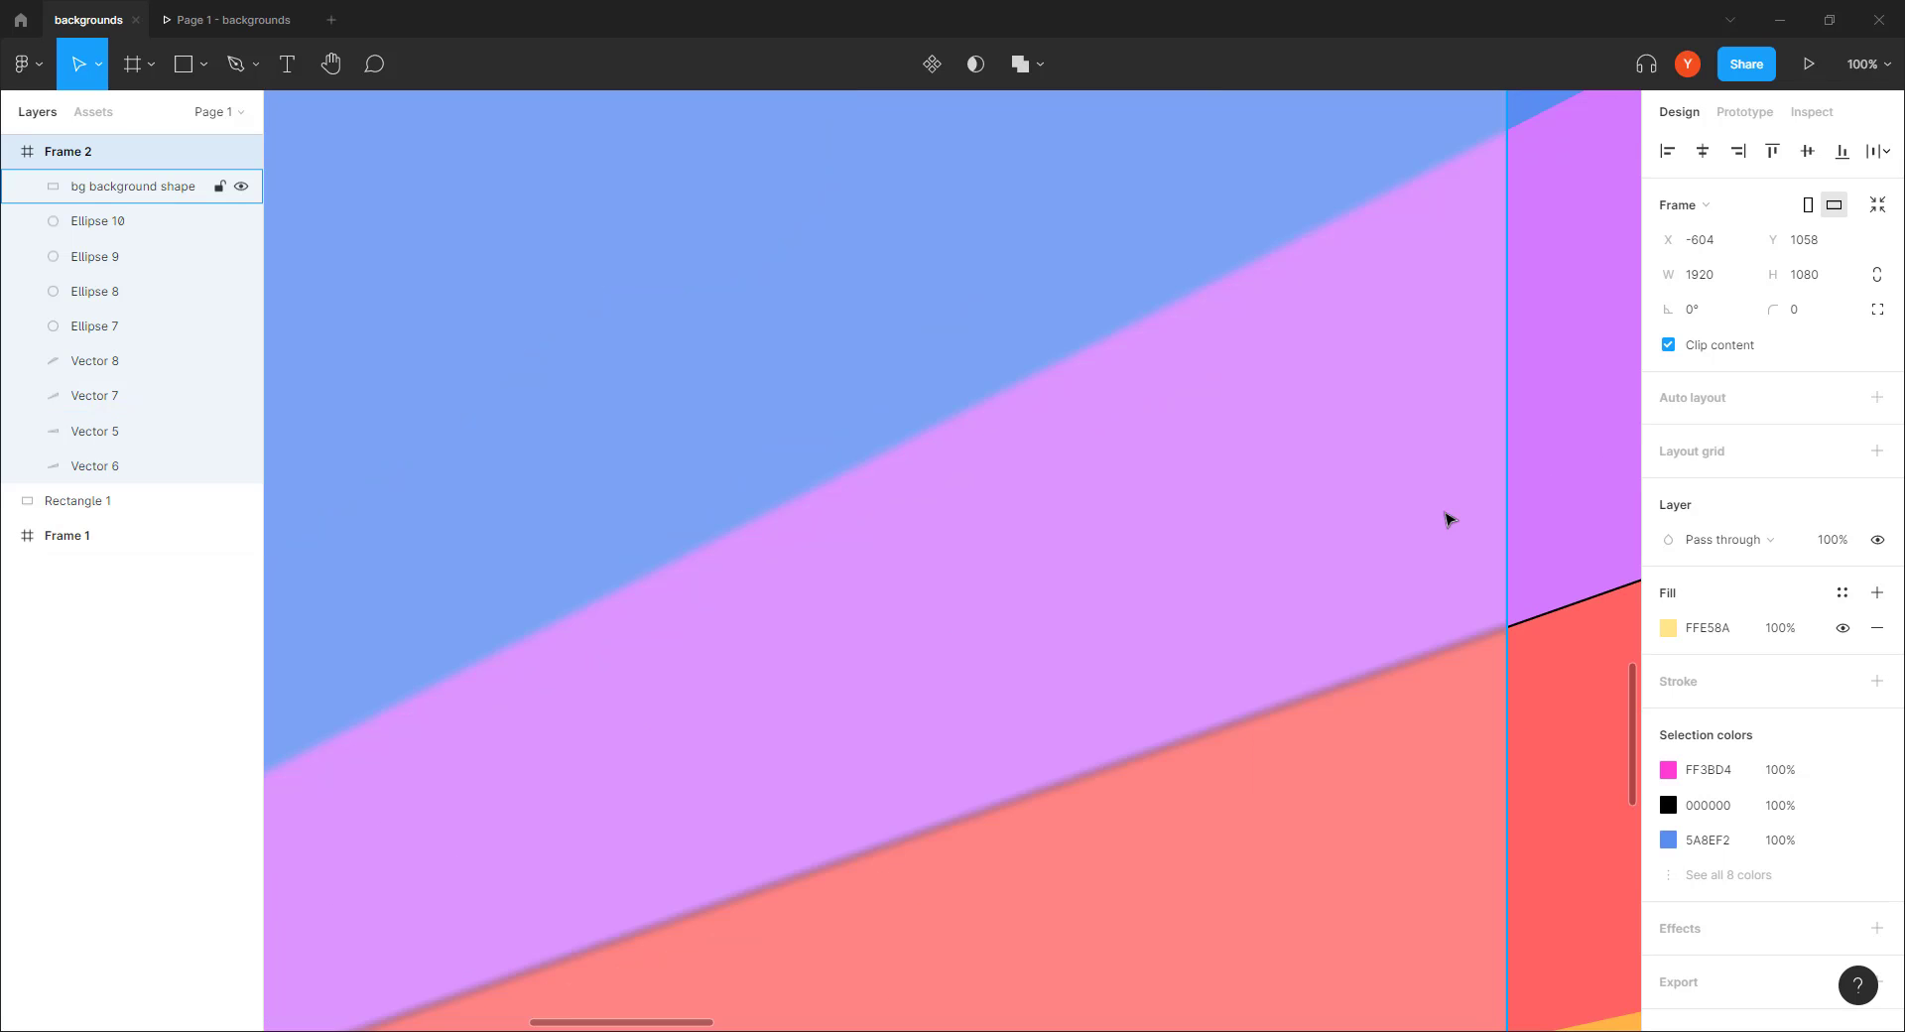
{"action": "left_click_drag", "start_coordinate": [1424, 513], "coordinate": [498, 560]}
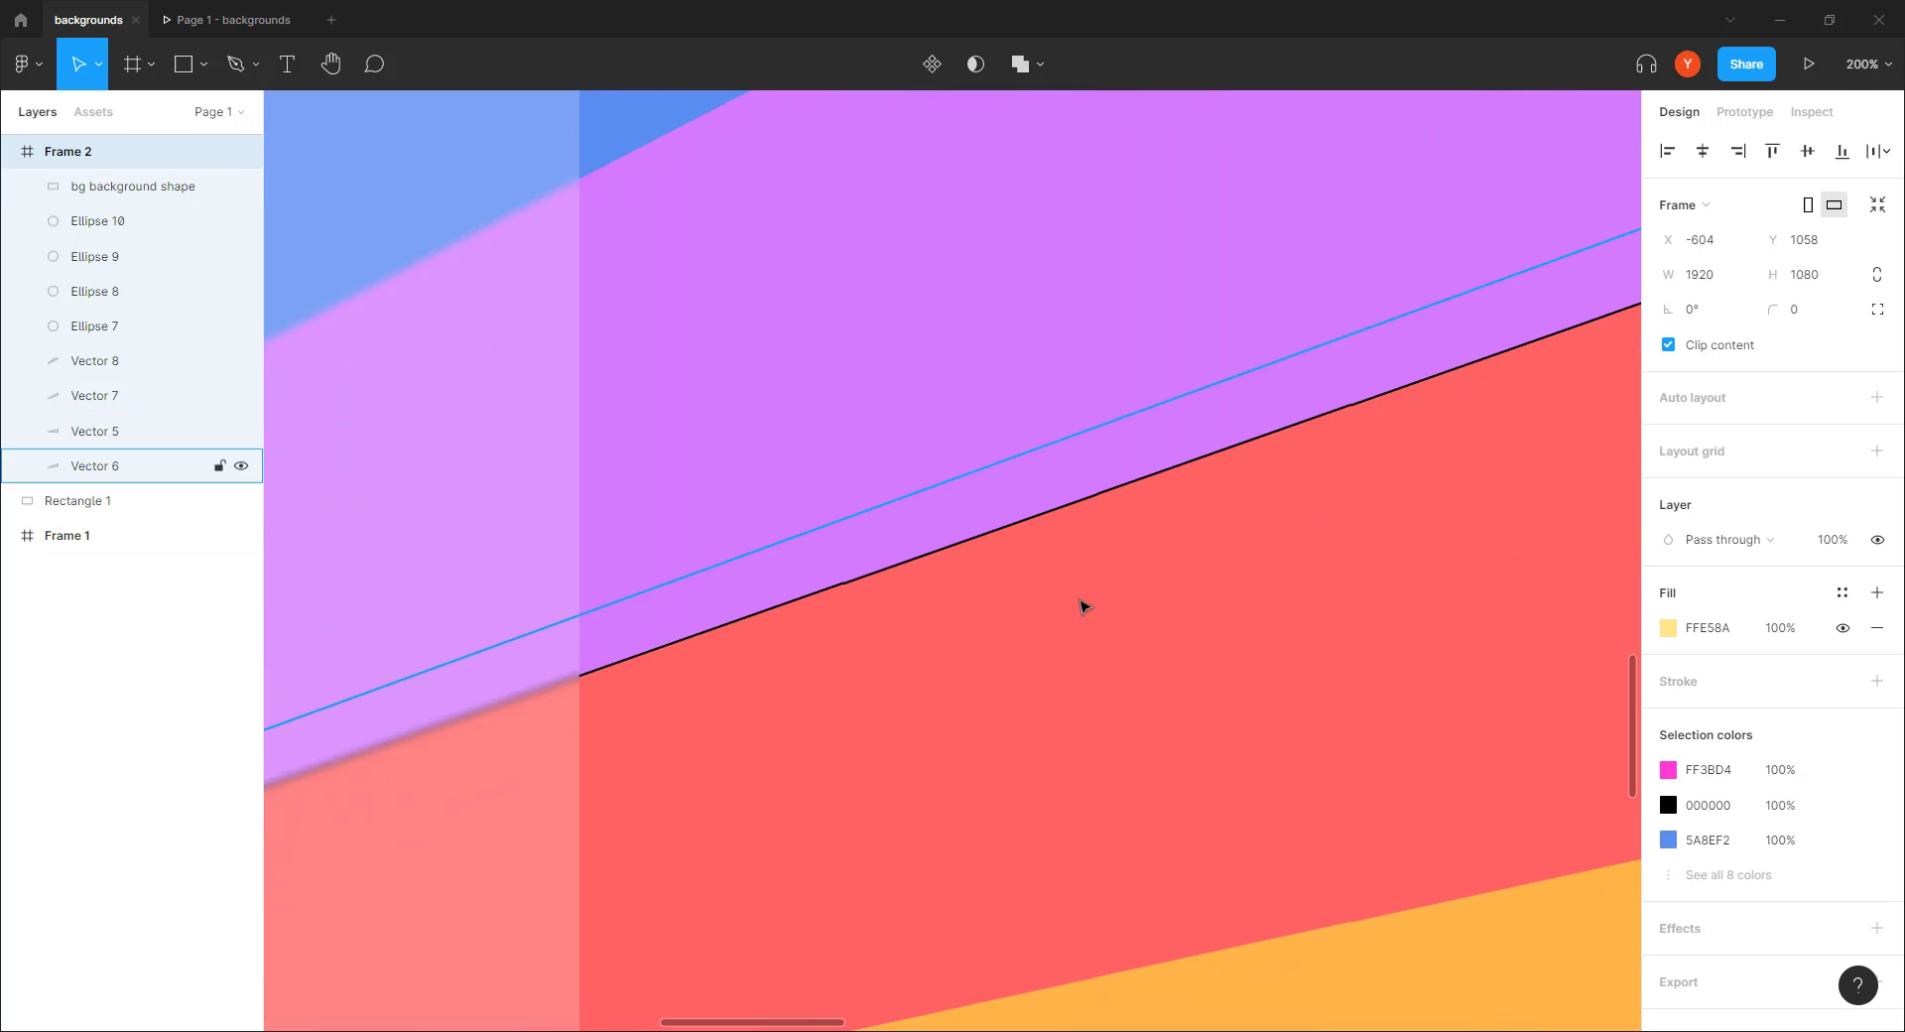
{"action": "left_click", "coordinate": [1199, 635]}
{"action": "left_click_drag", "start_coordinate": [1070, 517], "coordinate": [719, 693]}
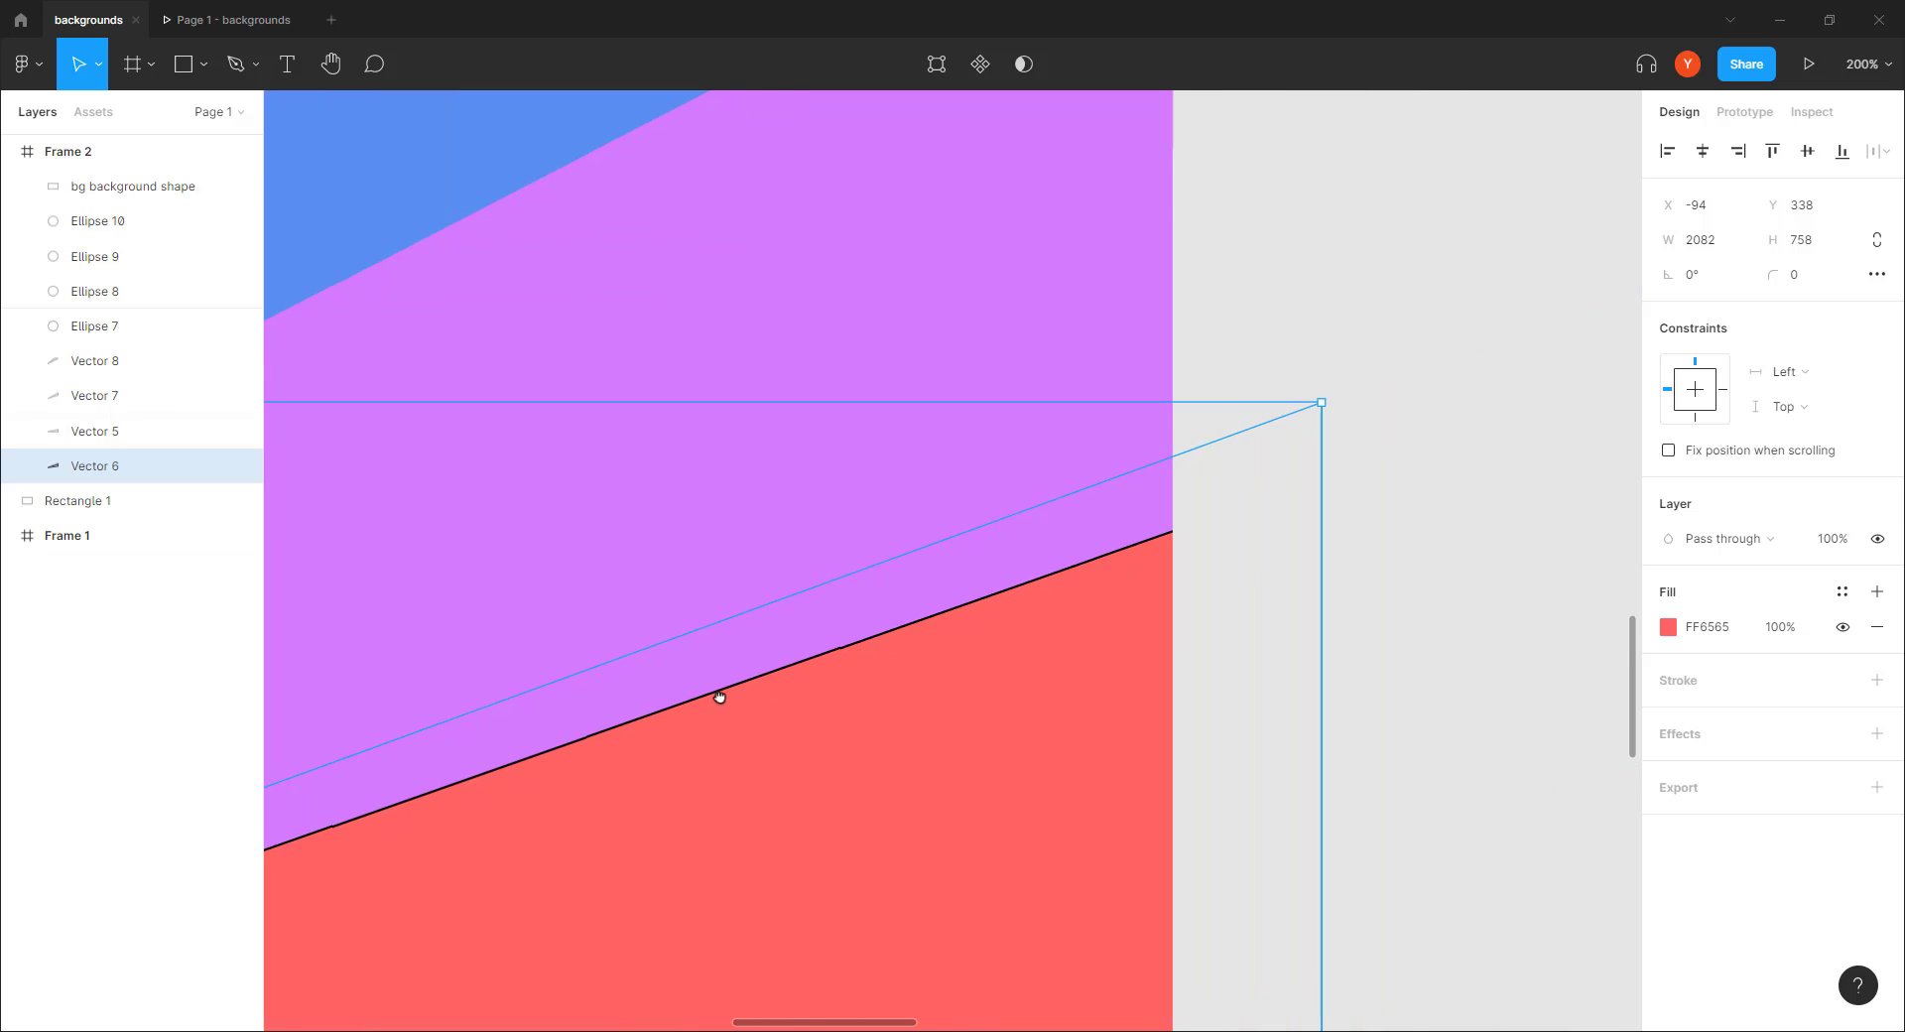
{"action": "key", "text": "Escape"}
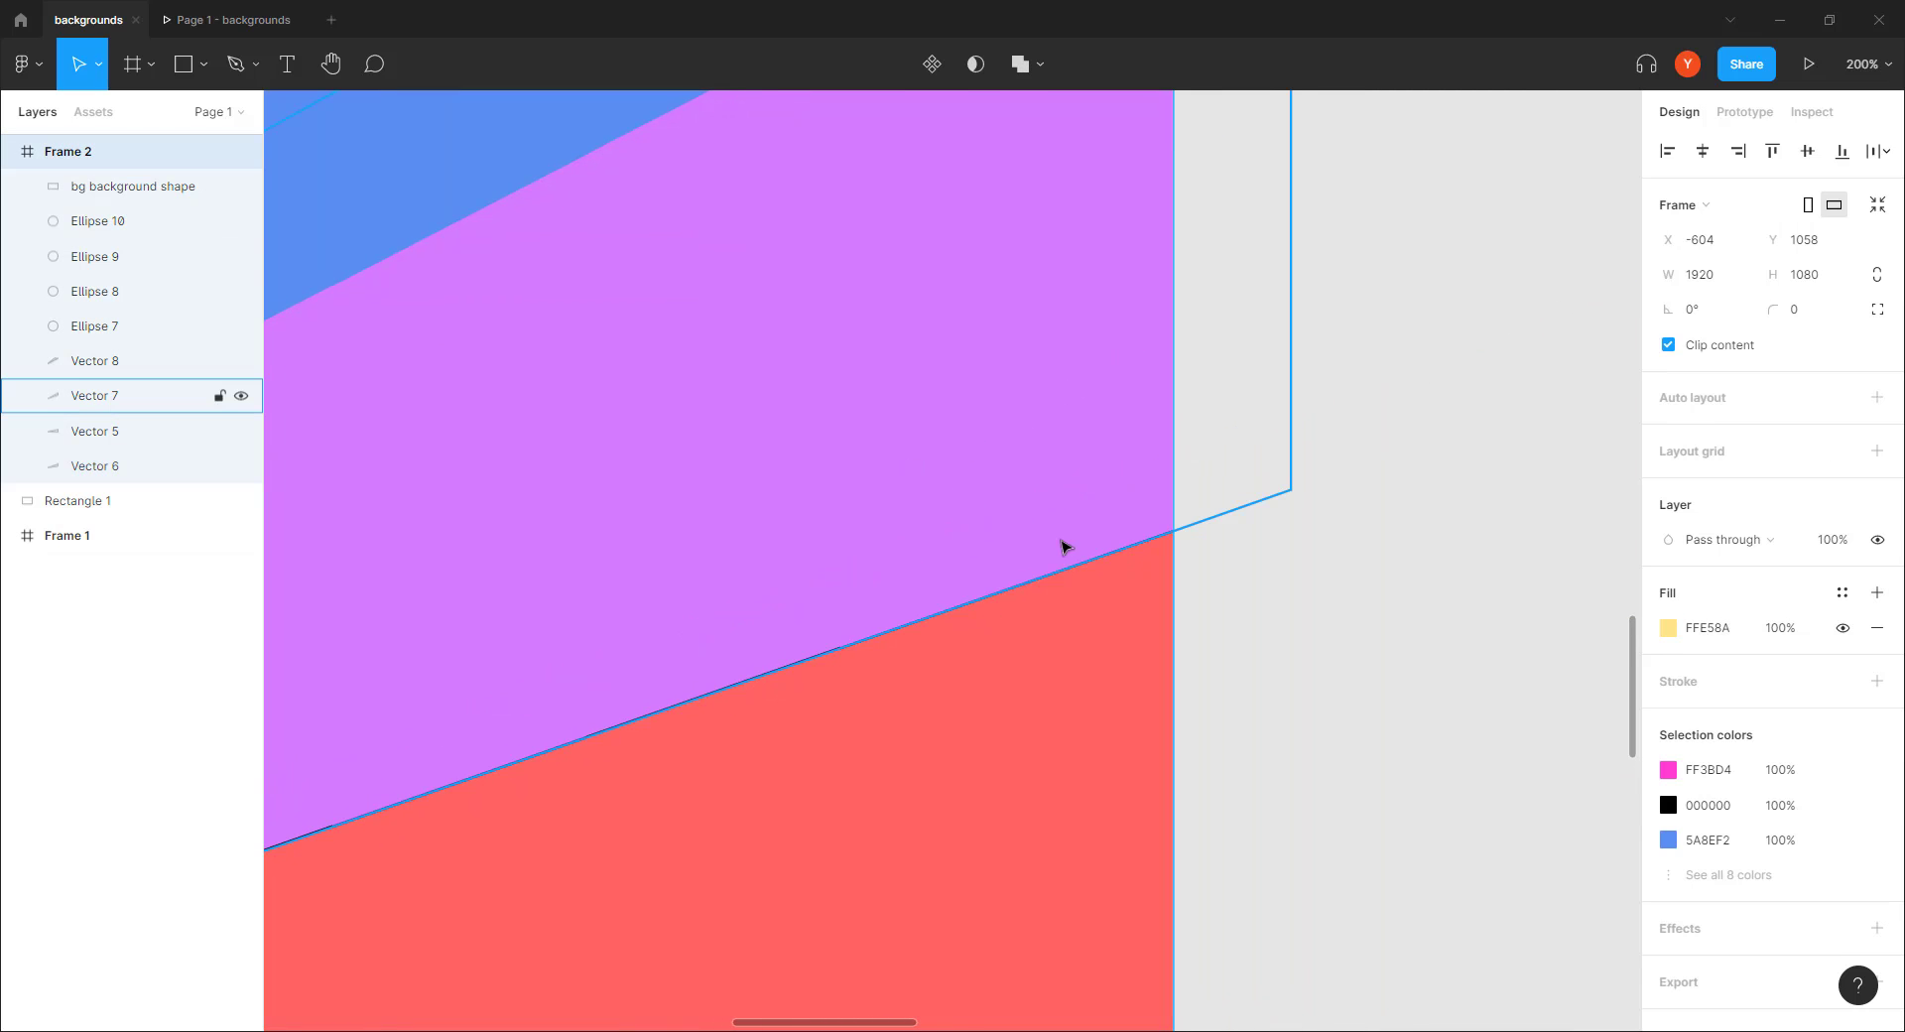
{"action": "left_click_drag", "start_coordinate": [981, 517], "coordinate": [987, 527]}
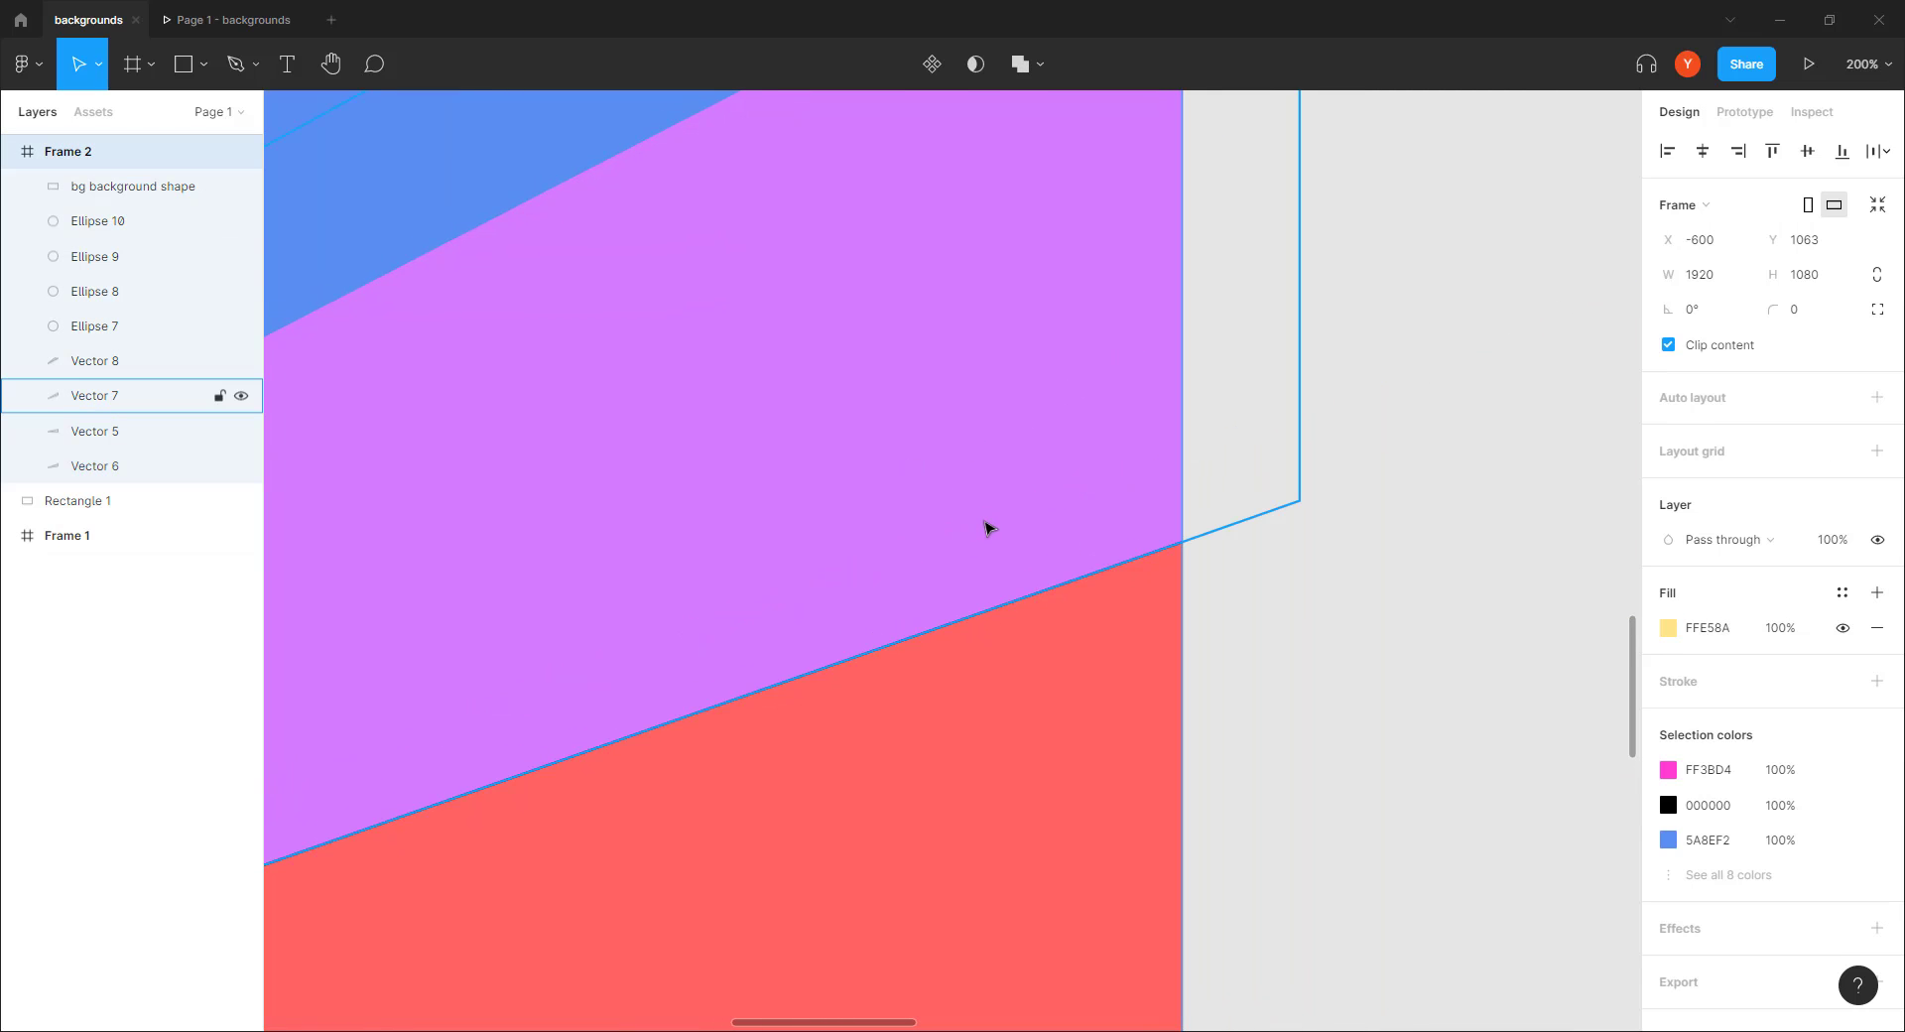
{"action": "key", "text": "ctrl+z"}
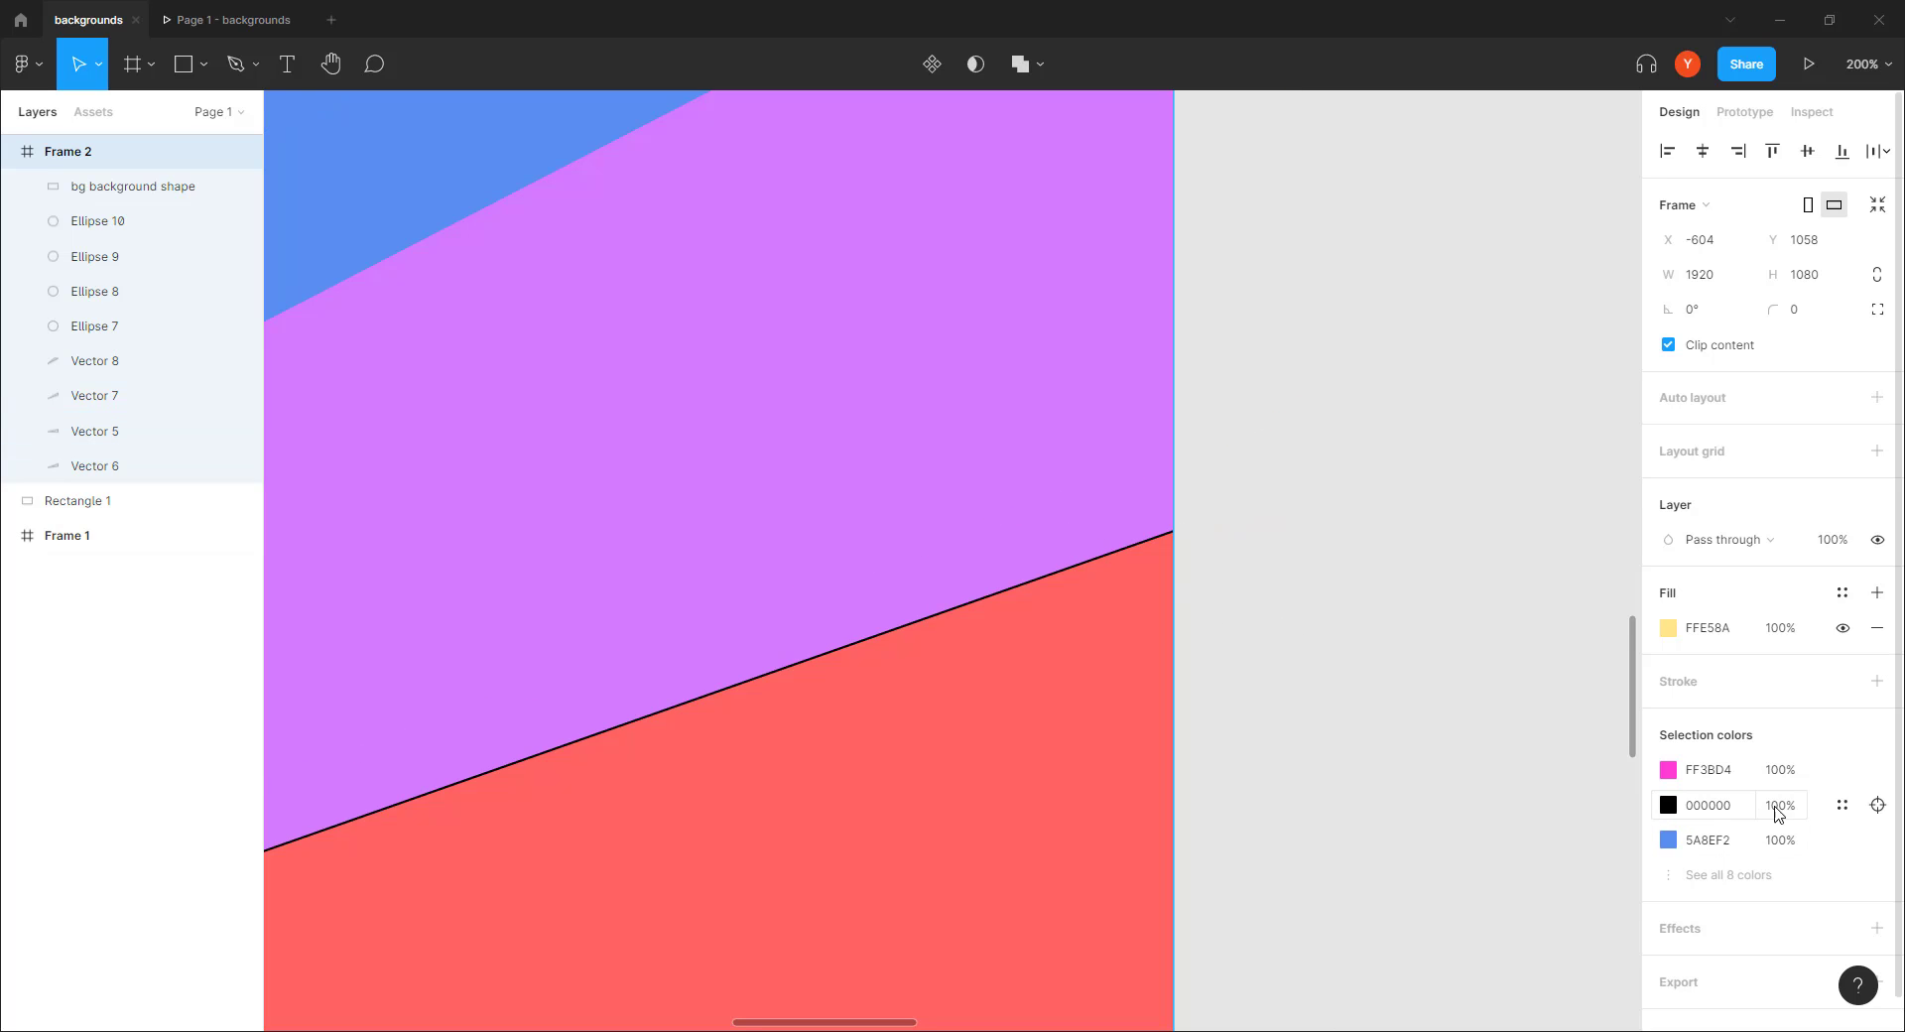
{"action": "key", "text": "ctrl+minus"}
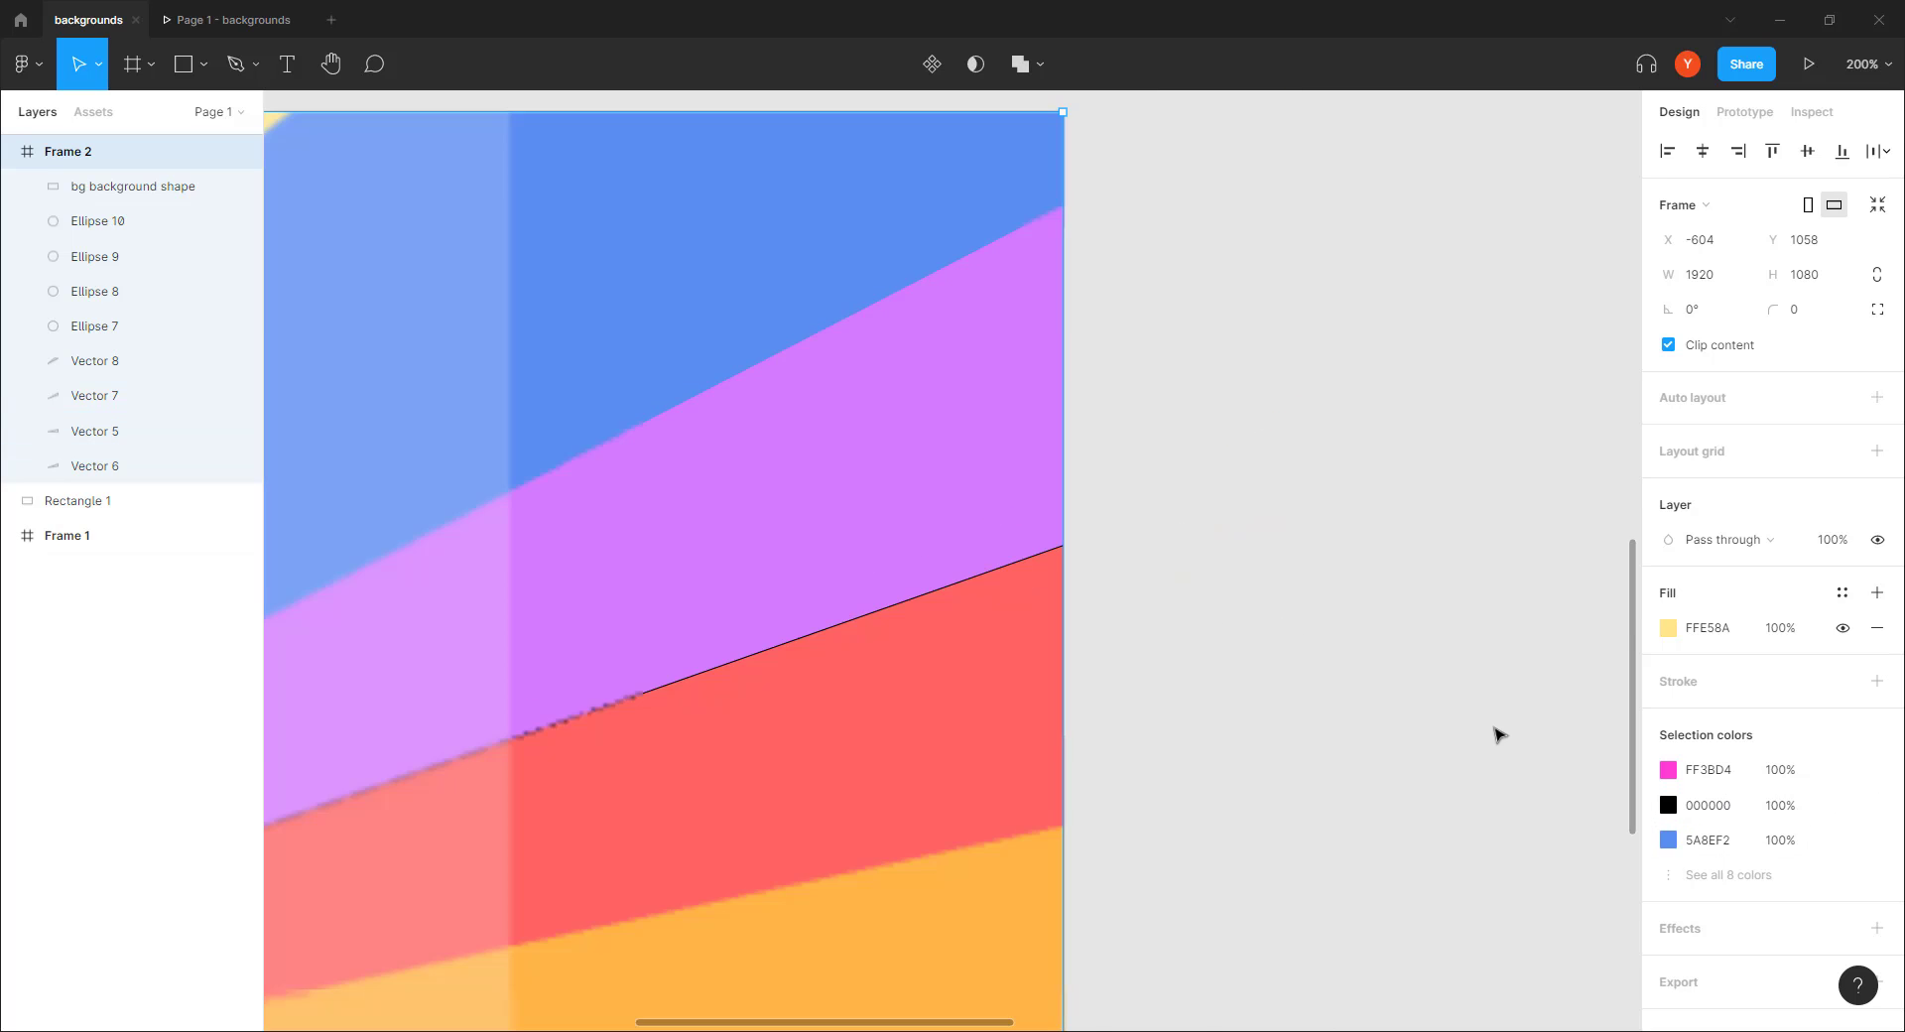
{"action": "key", "text": "ctrl+minus"}
{"action": "left_click_drag", "start_coordinate": [1270, 680], "coordinate": [1137, 608]}
{"action": "key", "text": "ctrl+plus"}
{"action": "key", "text": "ctrl+plus"}
Try moving the purple Vector 7 shape aside, undo the move, and remove the shape's black stroke
{"action": "left_click", "coordinate": [712, 366]}
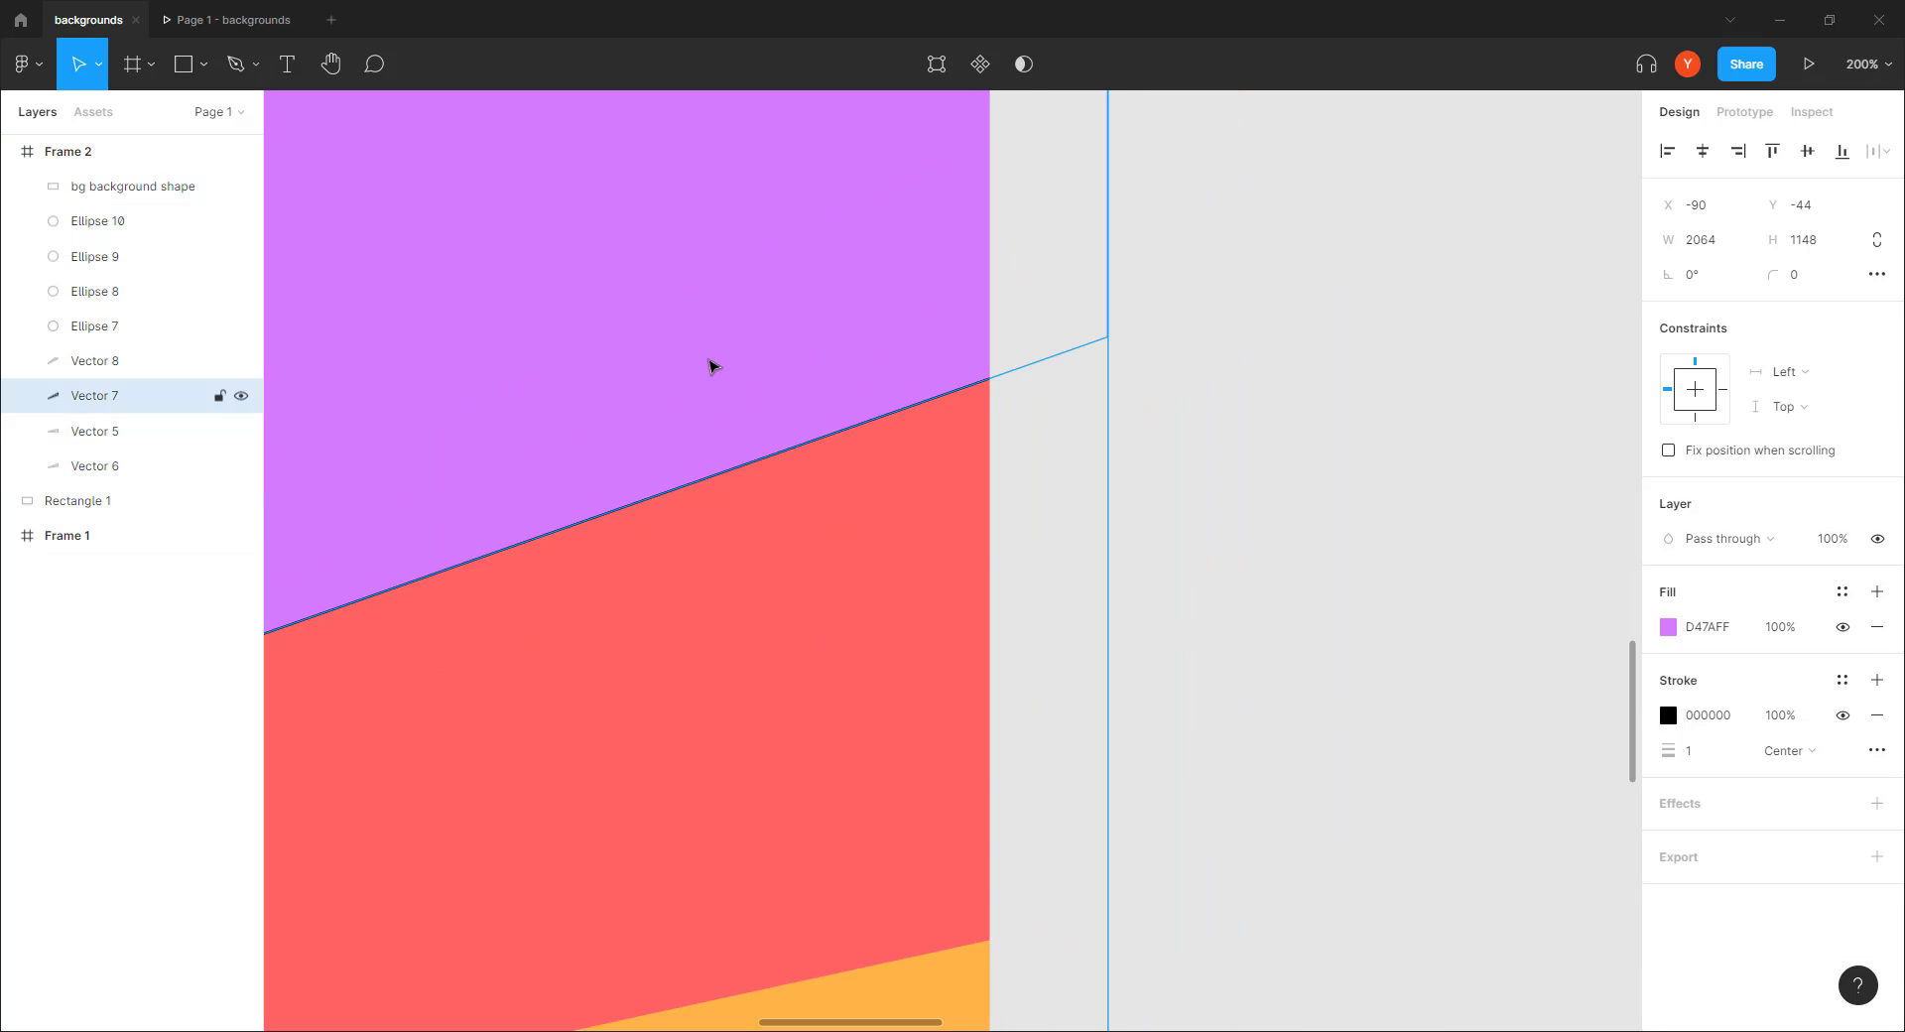
{"action": "left_click_drag", "start_coordinate": [722, 397], "coordinate": [813, 196]}
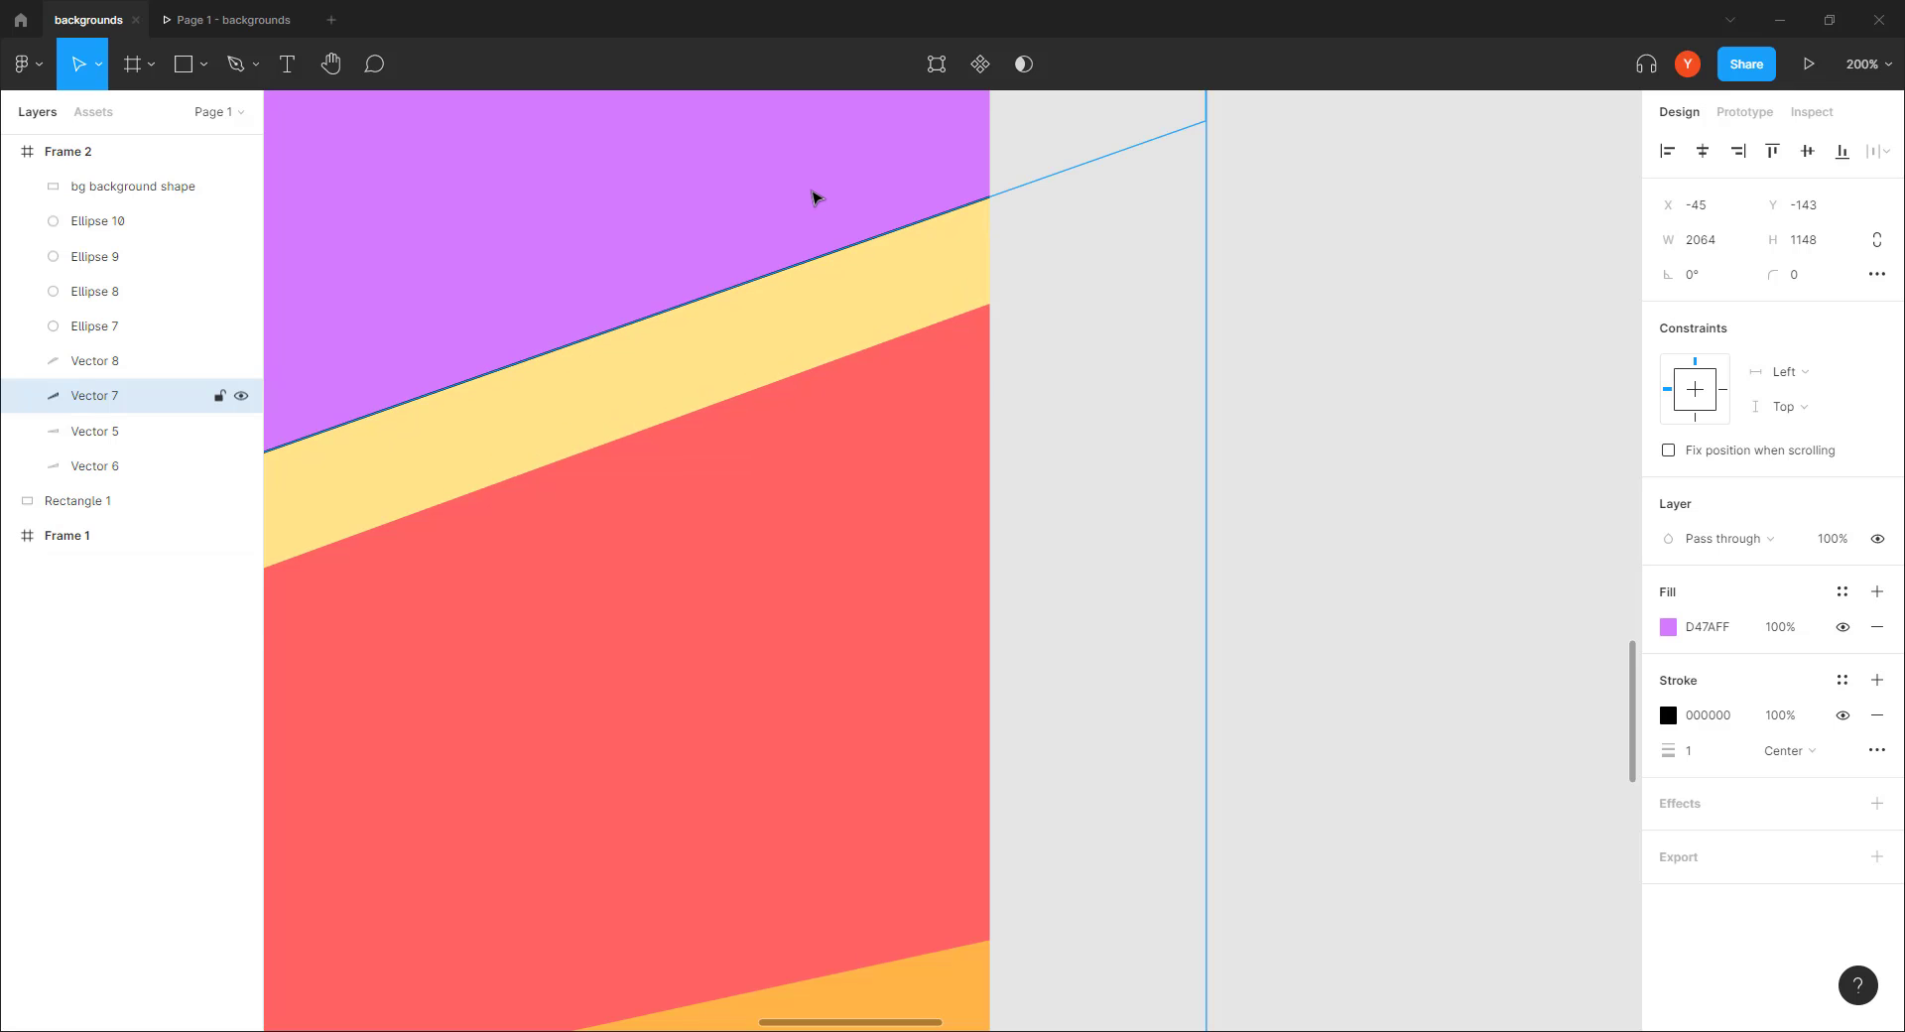
{"action": "key", "text": "ctrl+z"}
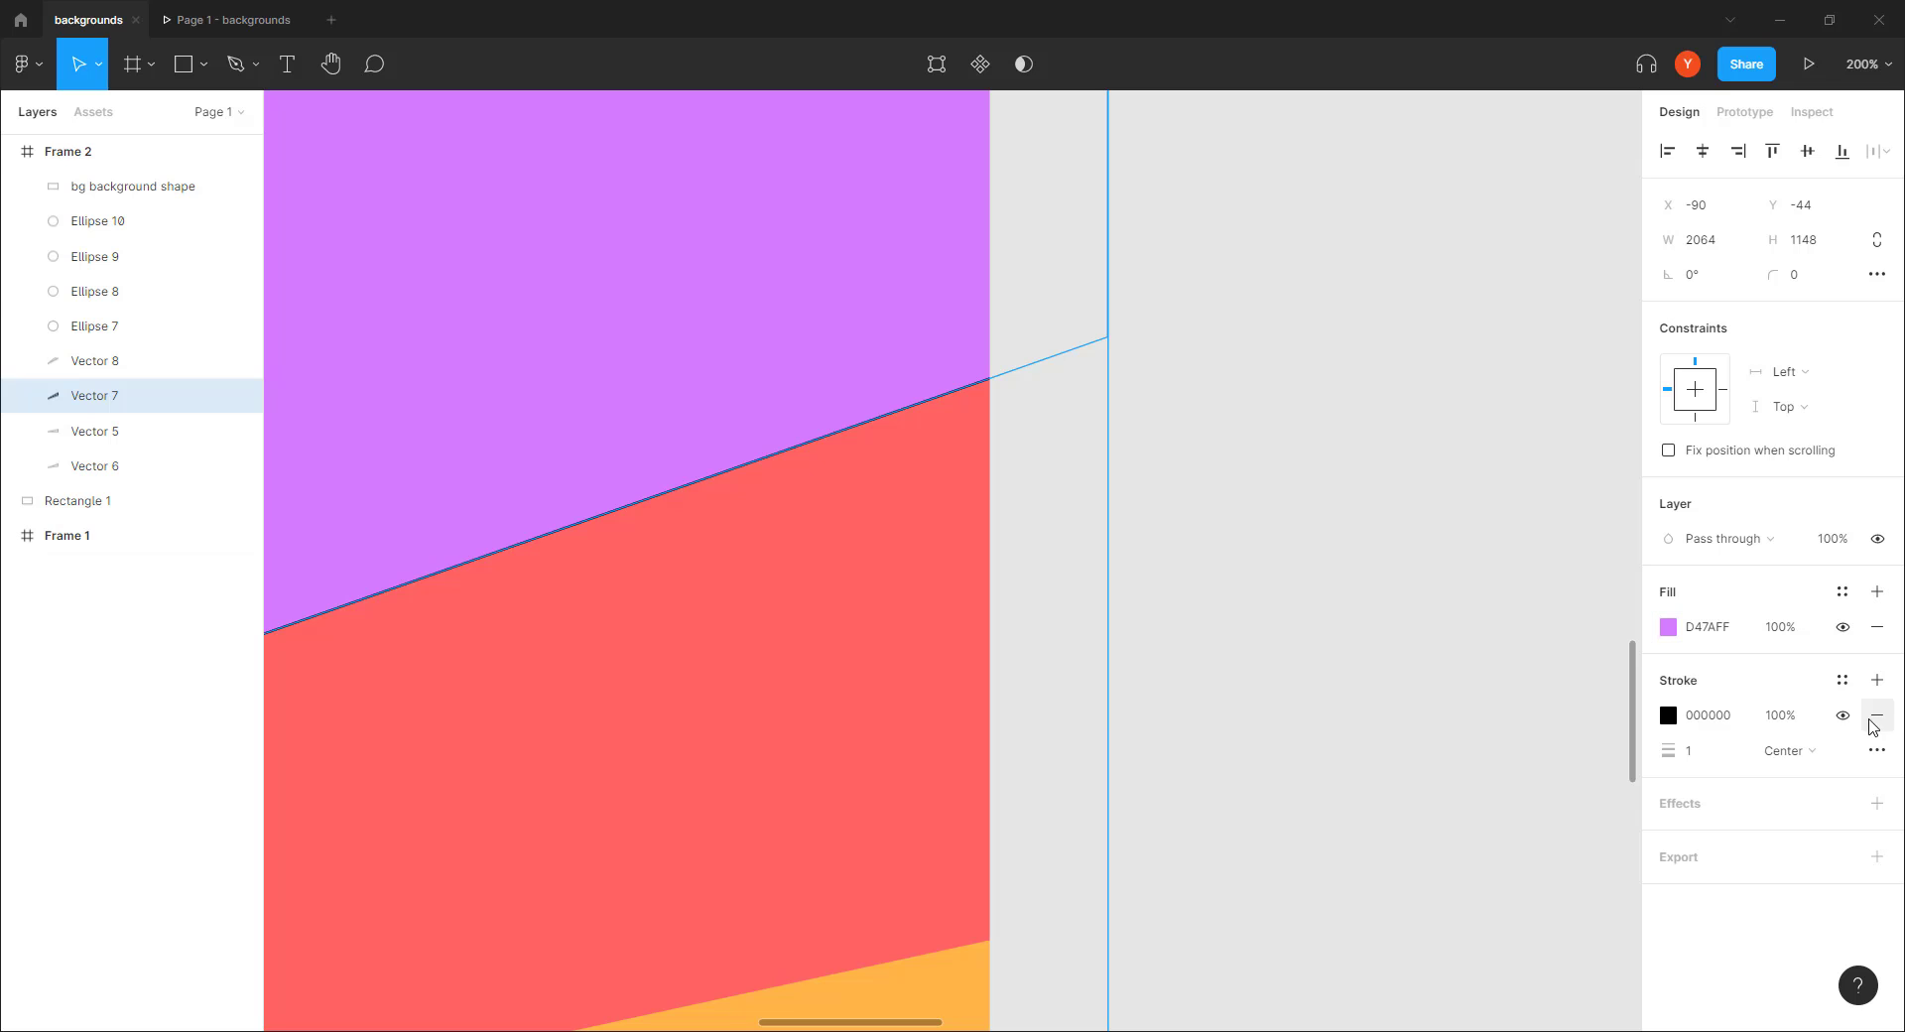
{"action": "left_click", "coordinate": [1876, 715]}
{"action": "key", "text": "ctrl+minus"}
{"action": "key", "text": "ctrl+minus"}
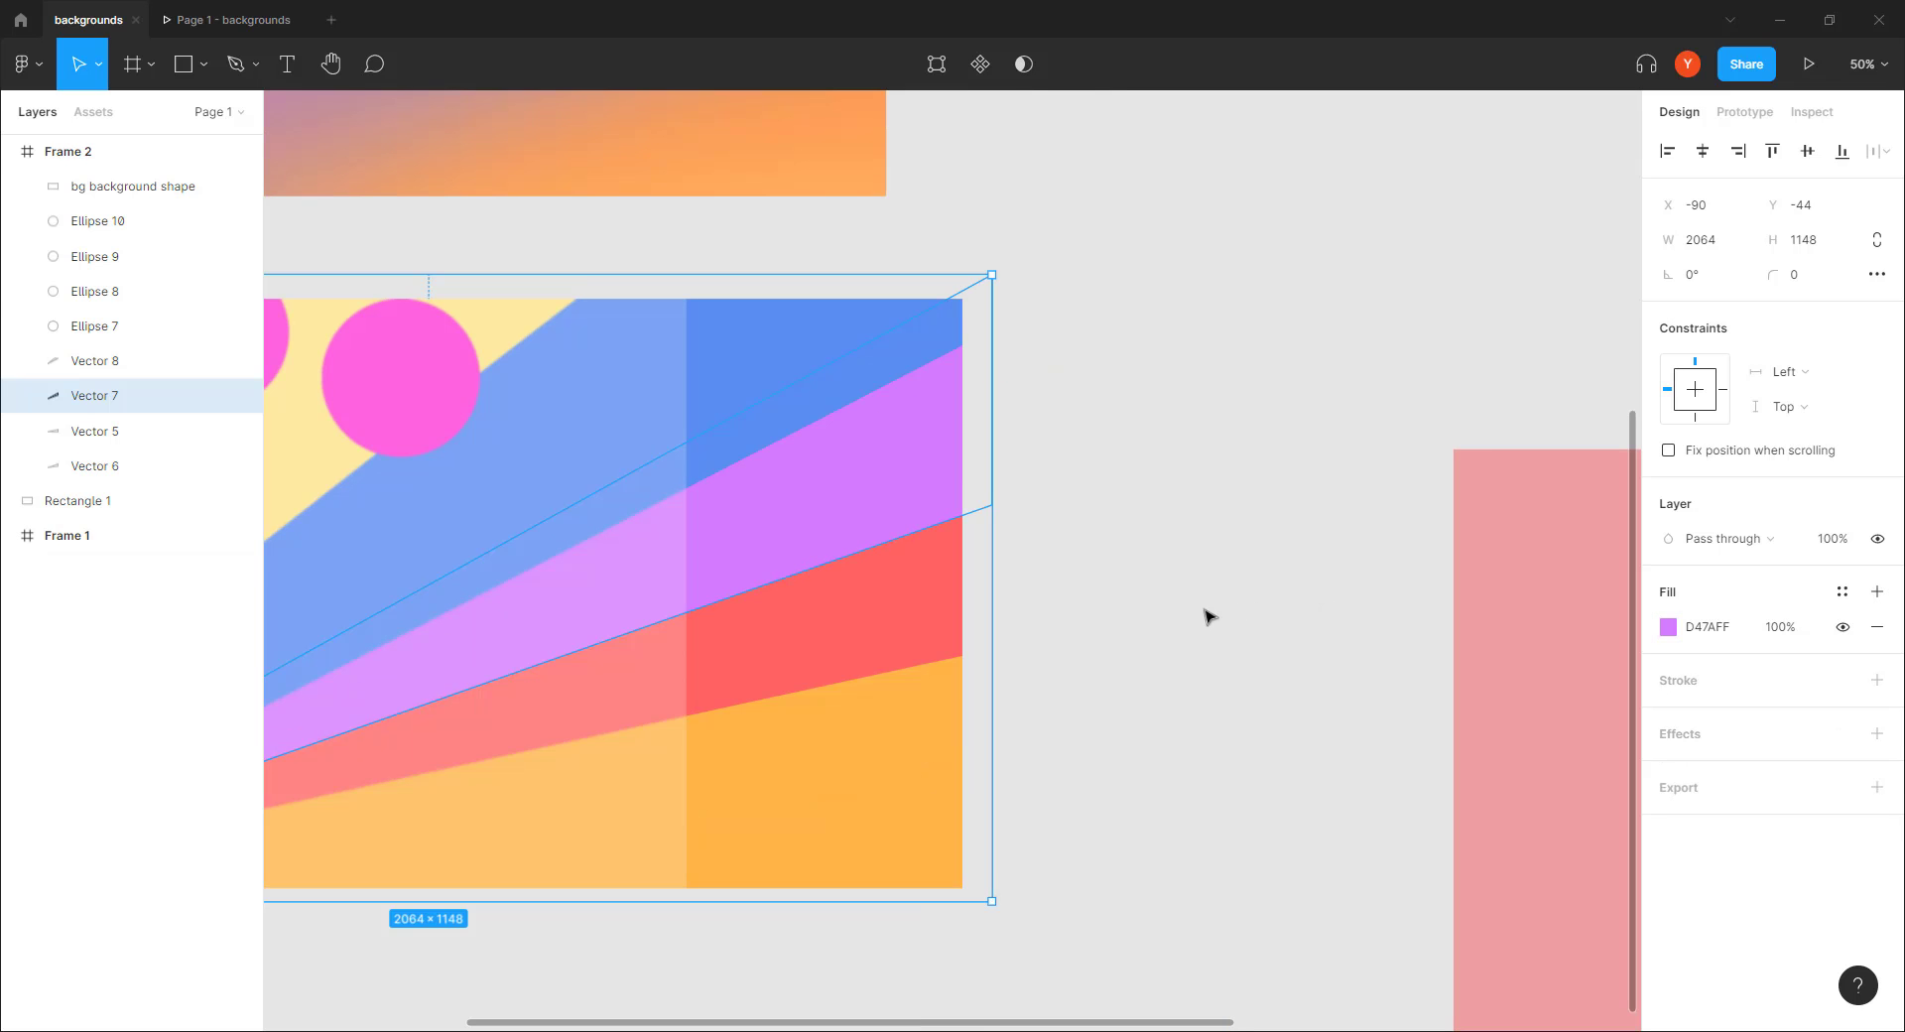
Slide the bg background shape overlay back to X 0, Y 0 so it covers all of Frame 2
{"action": "left_click_drag", "start_coordinate": [1151, 617], "coordinate": [1367, 544]}
{"action": "left_click", "coordinate": [1365, 530]}
{"action": "left_click", "coordinate": [641, 580]}
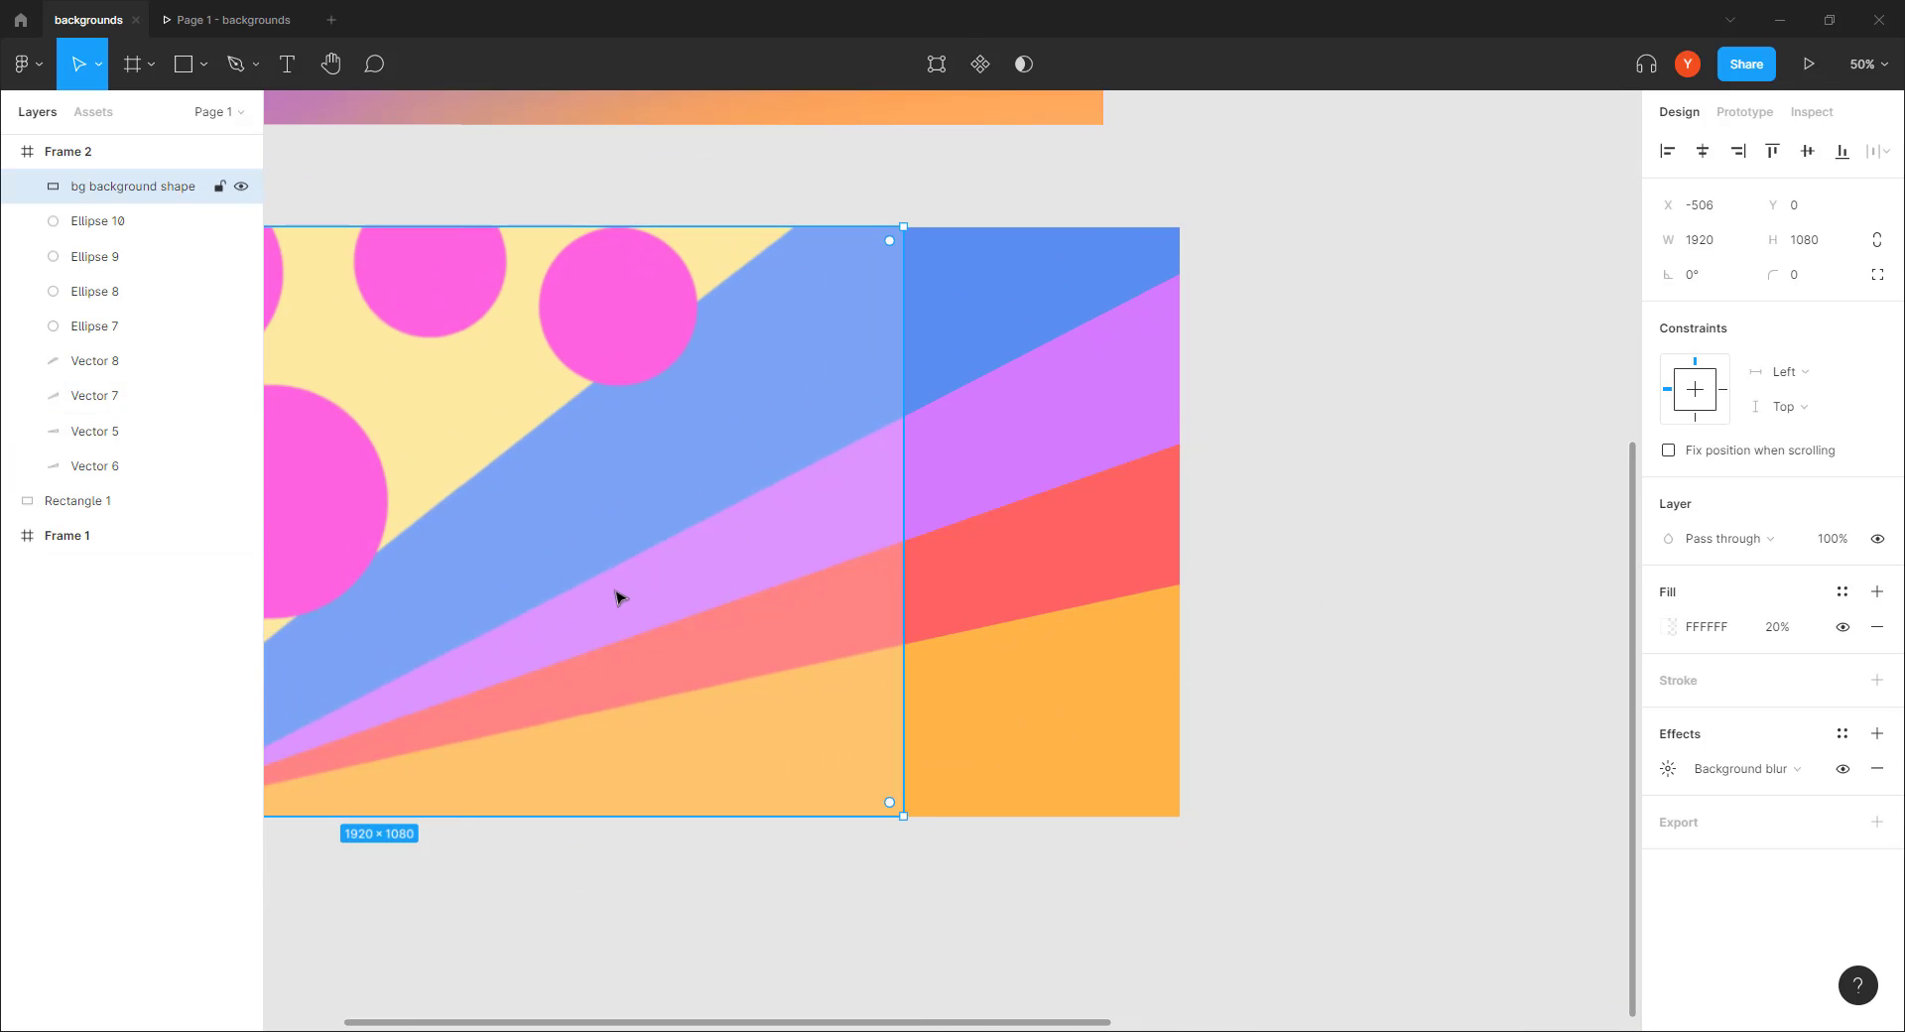
{"action": "left_click_drag", "start_coordinate": [616, 590], "coordinate": [898, 573]}
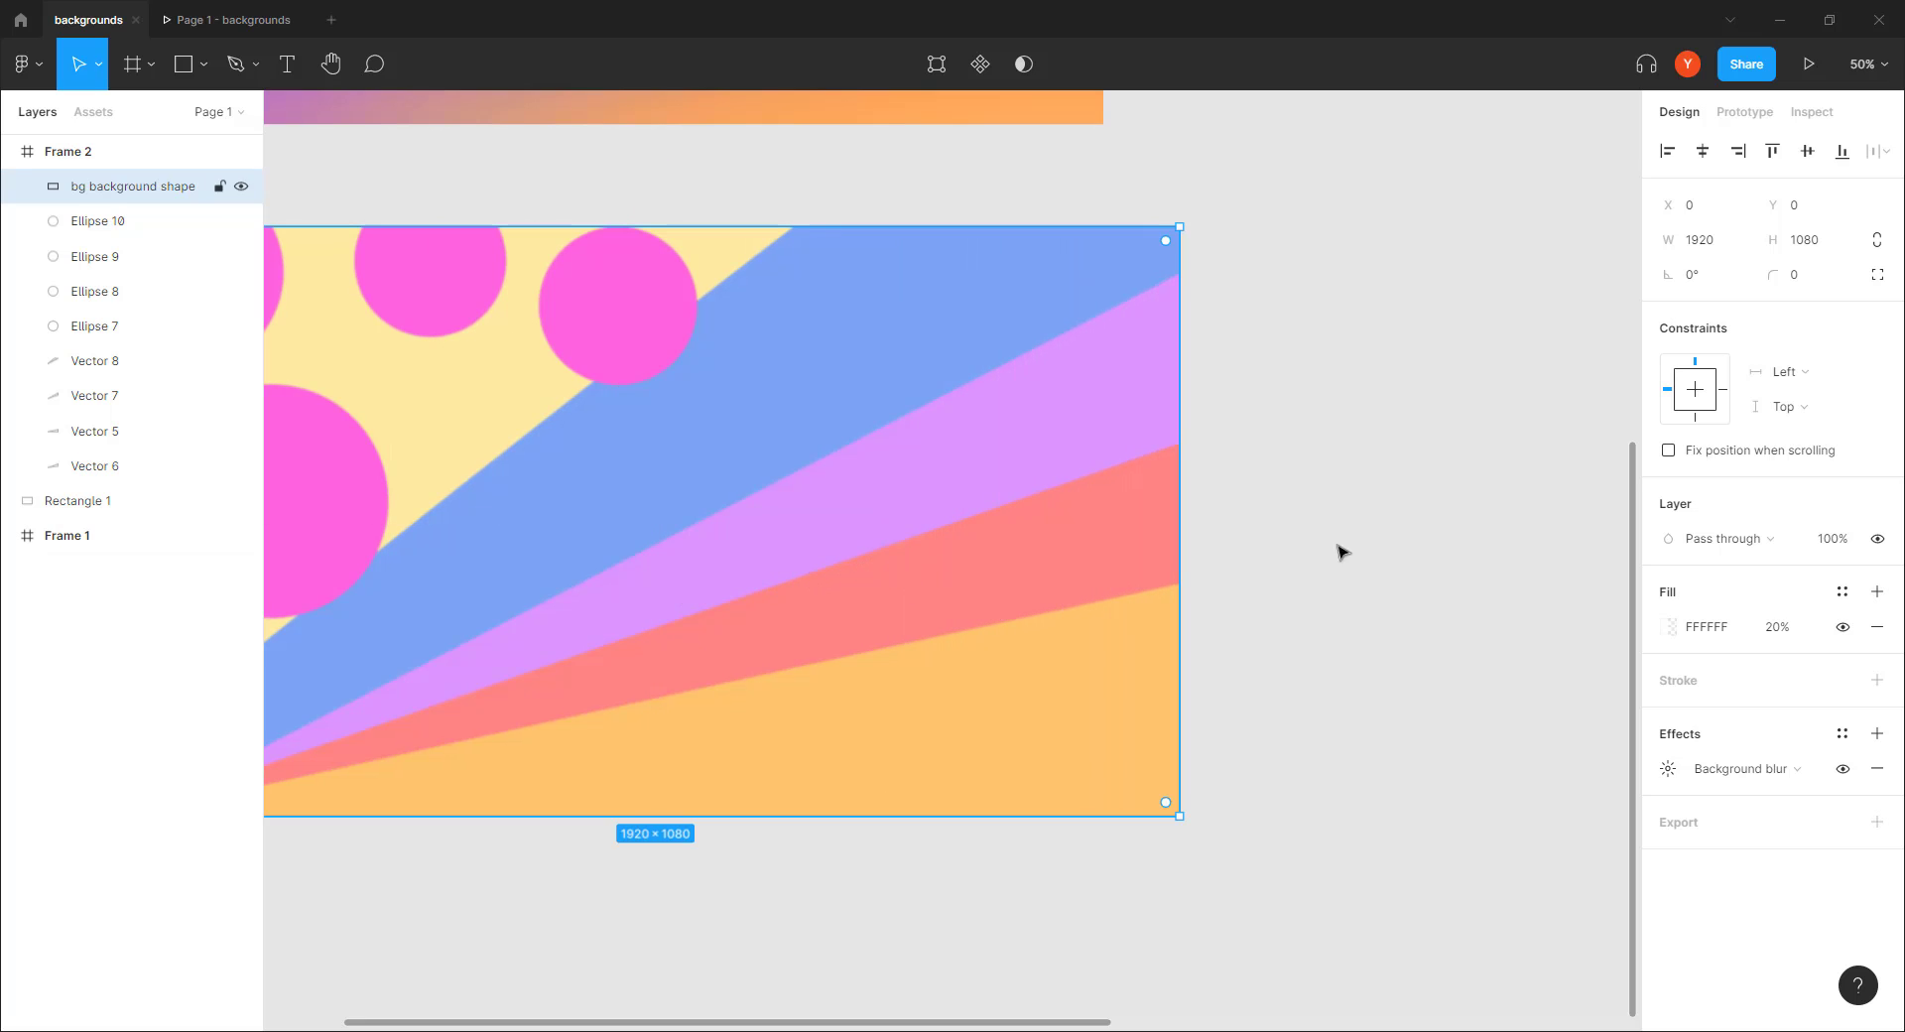
Set the overlay's background blur to 300, close the effect settings and deselect the overlay
{"action": "left_click_drag", "start_coordinate": [1292, 546], "coordinate": [1468, 567]}
{"action": "left_click", "coordinate": [1668, 769]}
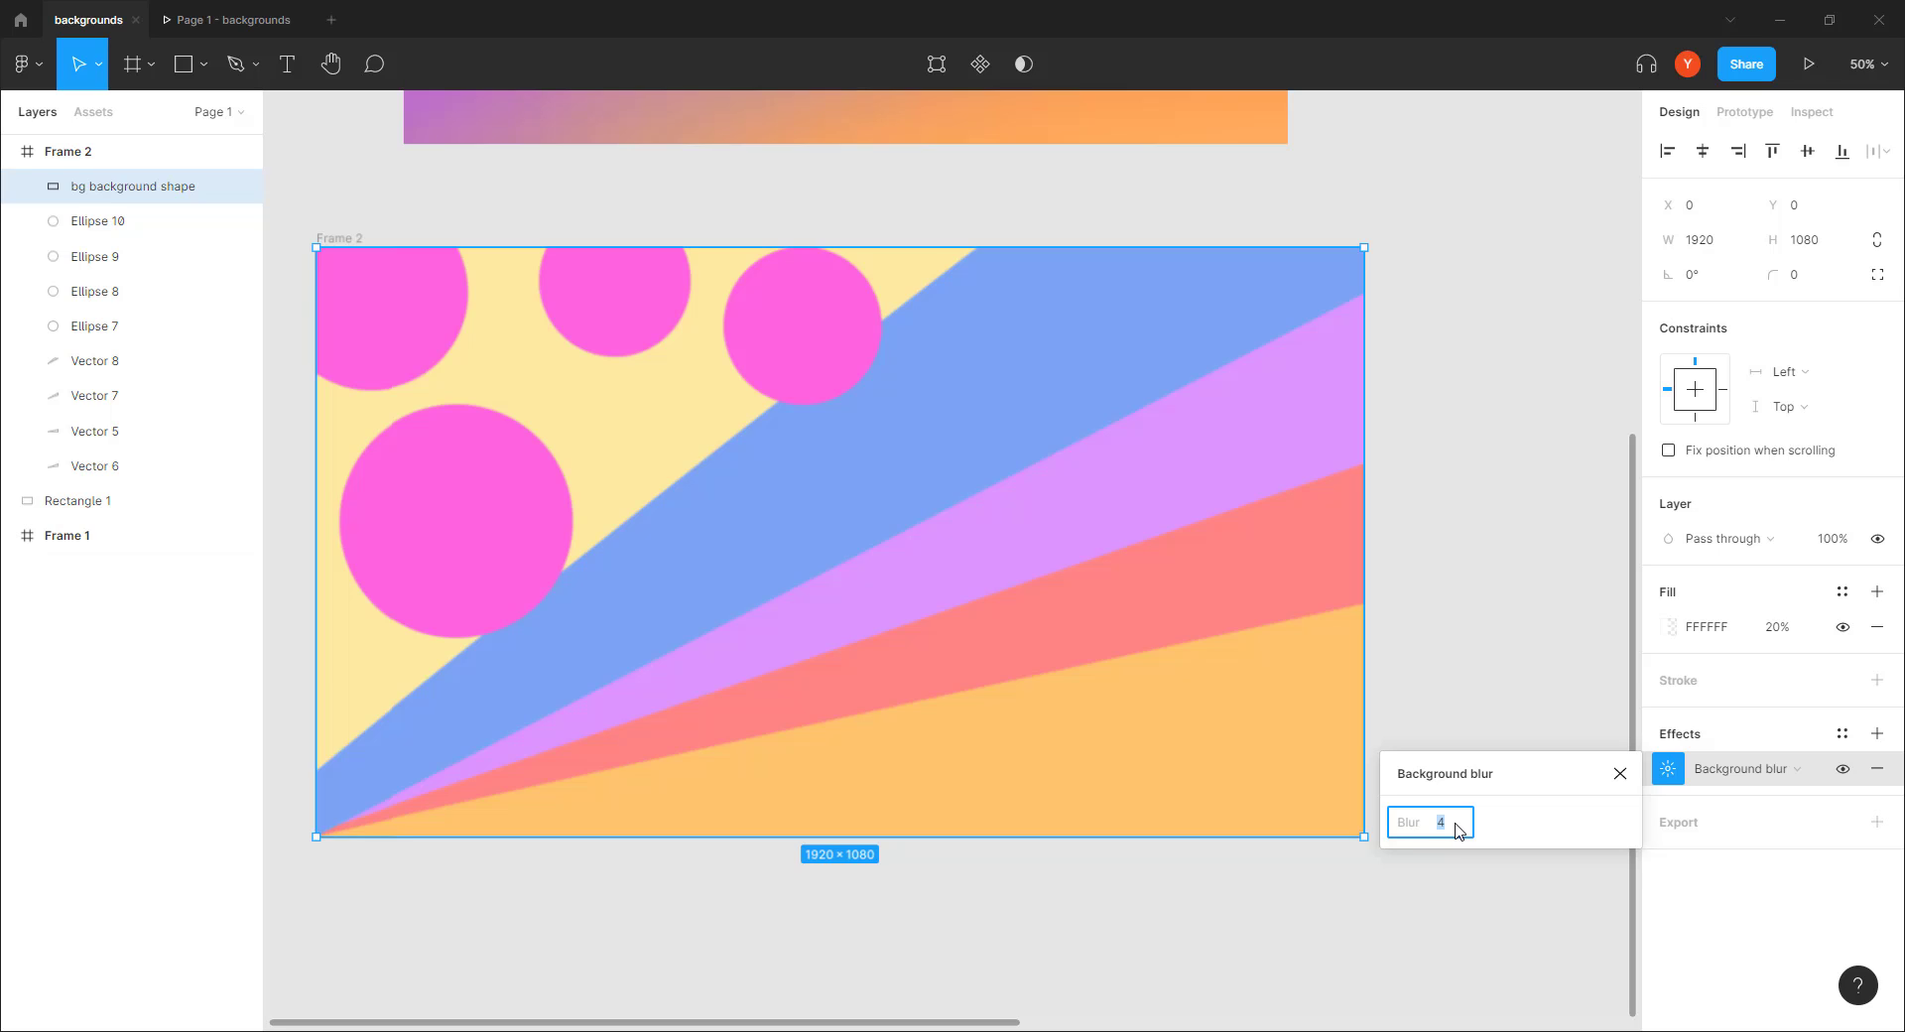
{"action": "type", "text": "300"}
{"action": "key", "text": "Return"}
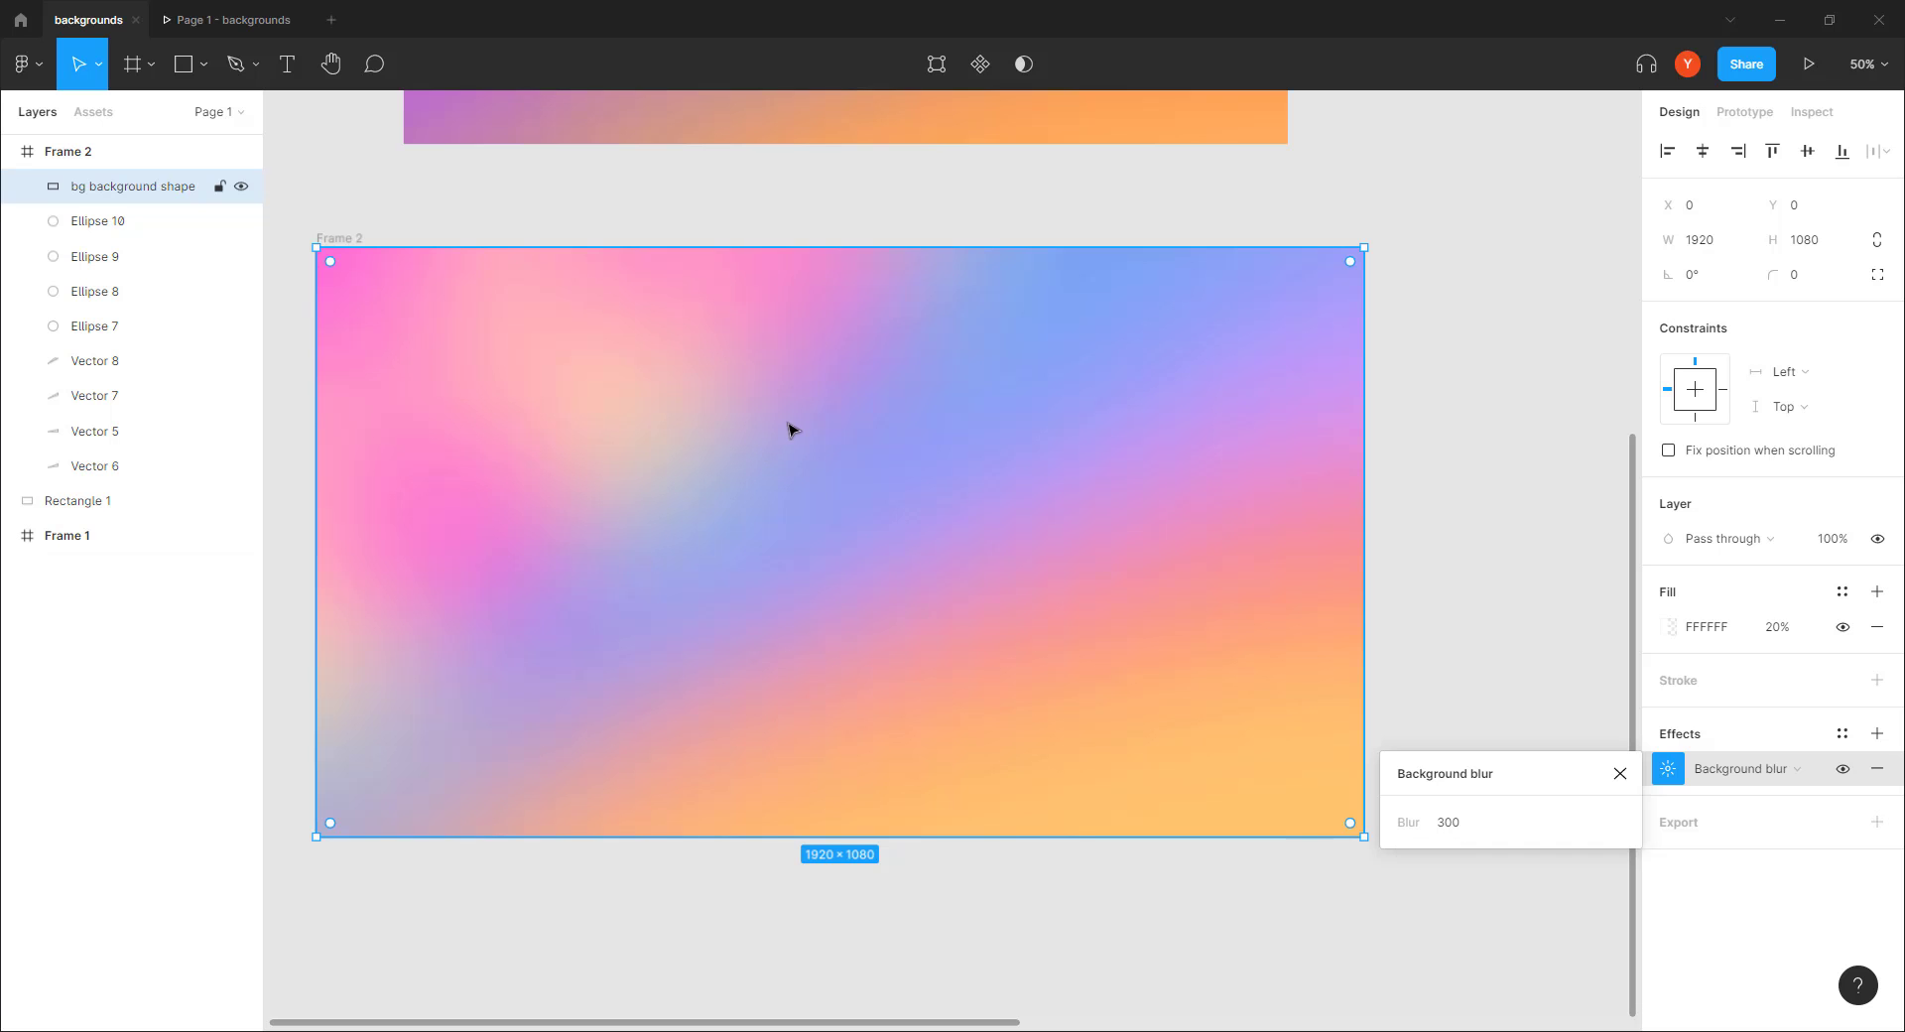
{"action": "left_click_drag", "start_coordinate": [791, 429], "coordinate": [839, 402]}
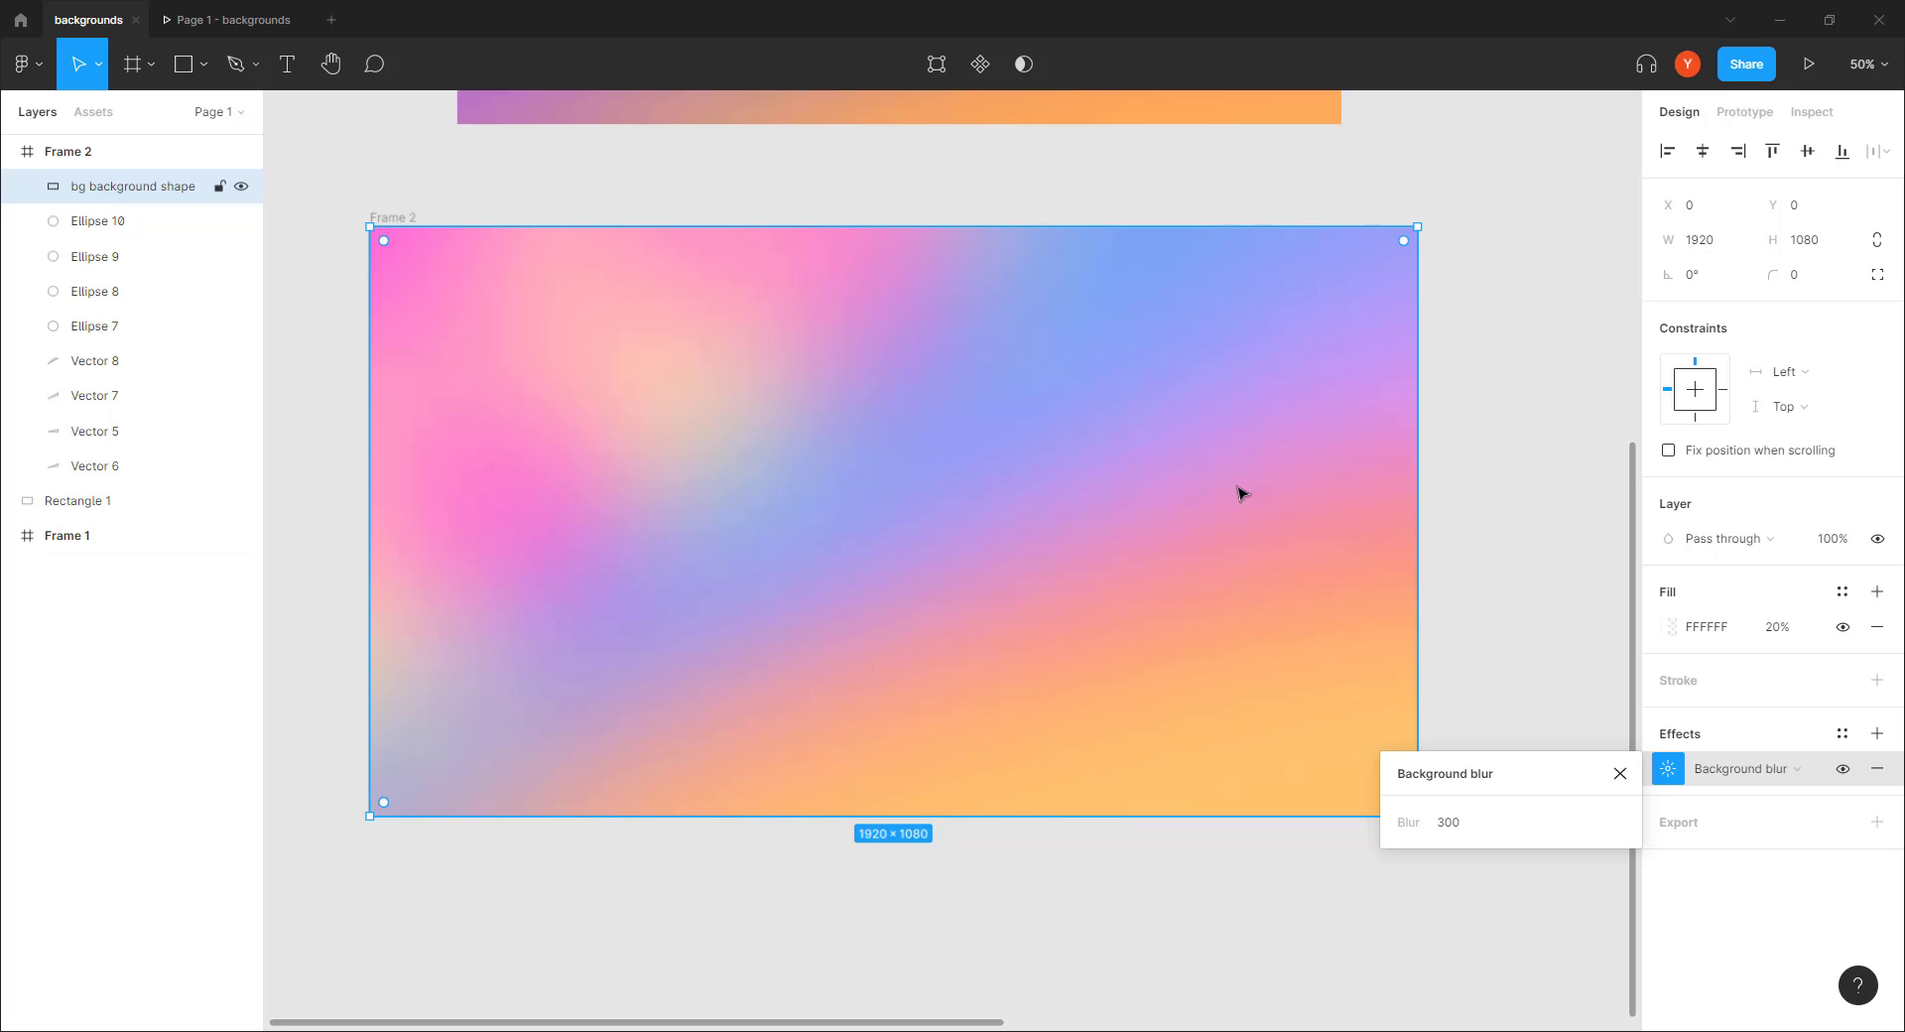
{"action": "left_click", "coordinate": [1620, 776]}
{"action": "left_click", "coordinate": [1520, 535]}
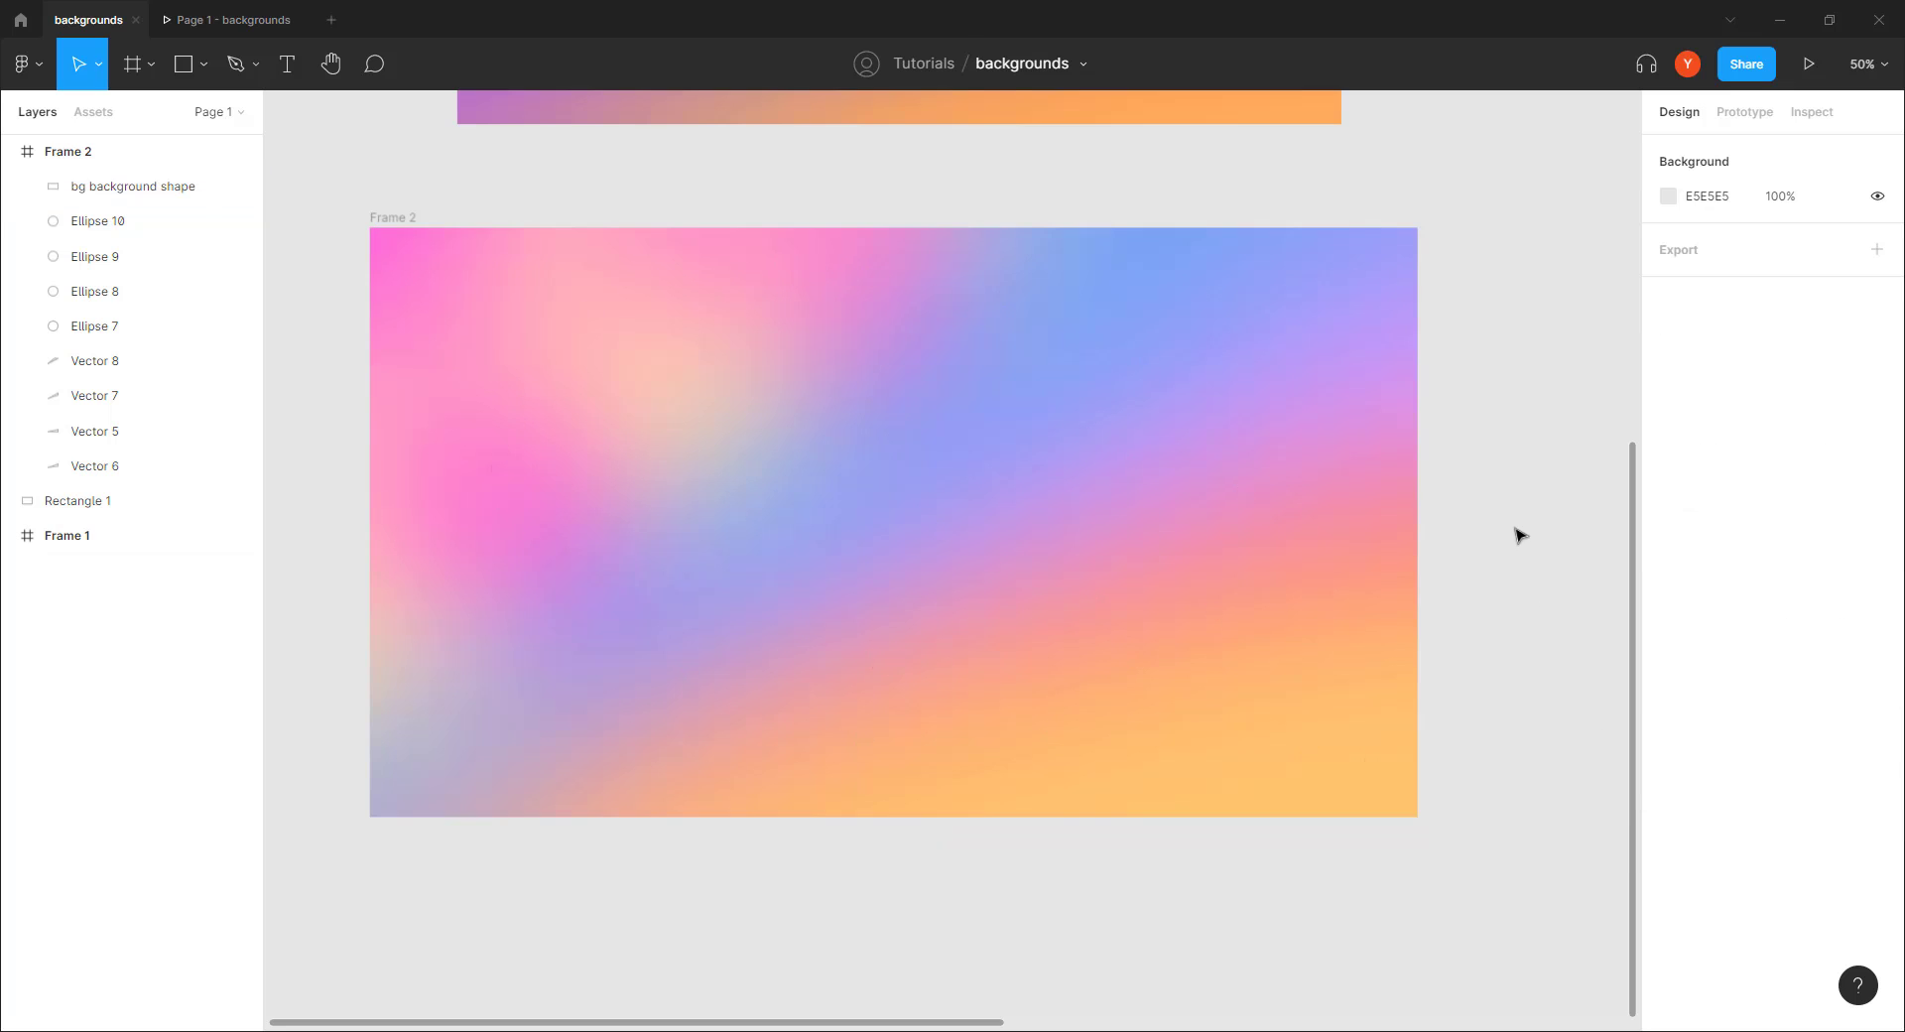
{"action": "key", "text": "minus"}
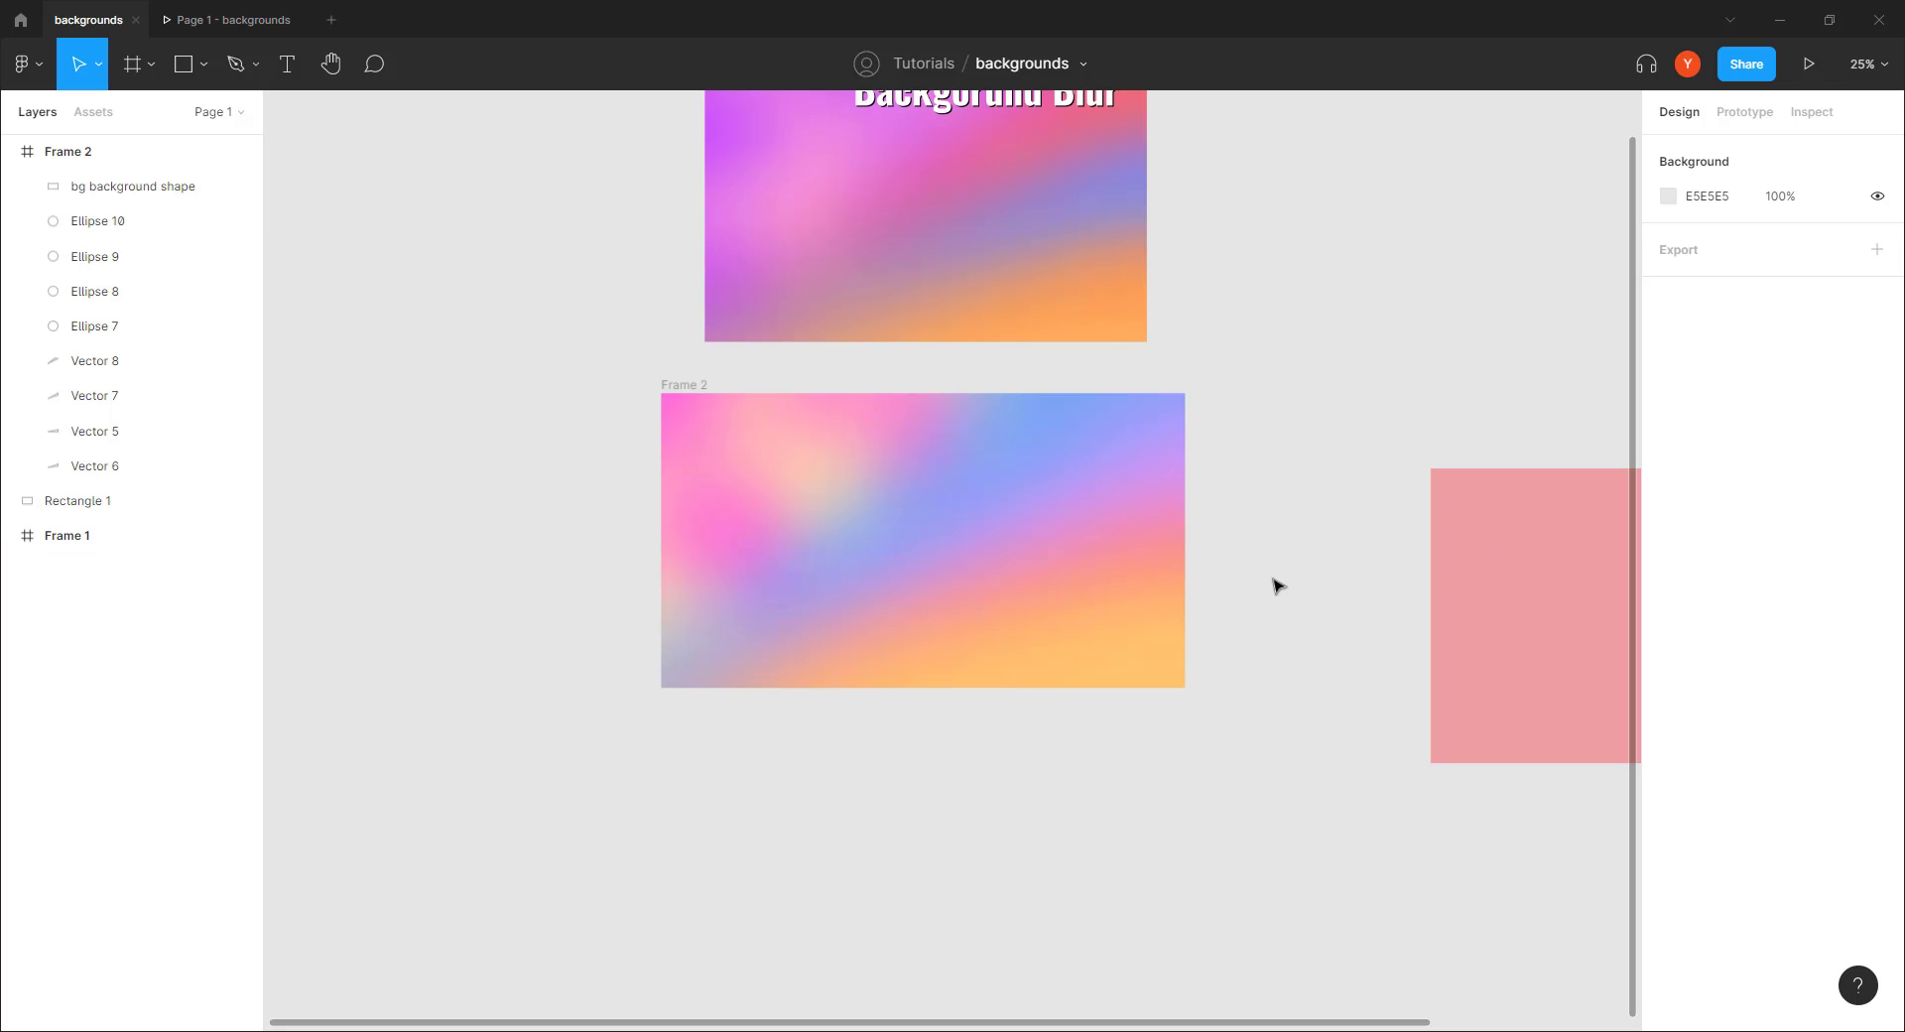
{"action": "key", "text": "plus"}
Slide the blurred overlay right to X 576 to uncover the shapes beneath it, and undo the move
{"action": "left_click", "coordinate": [736, 541]}
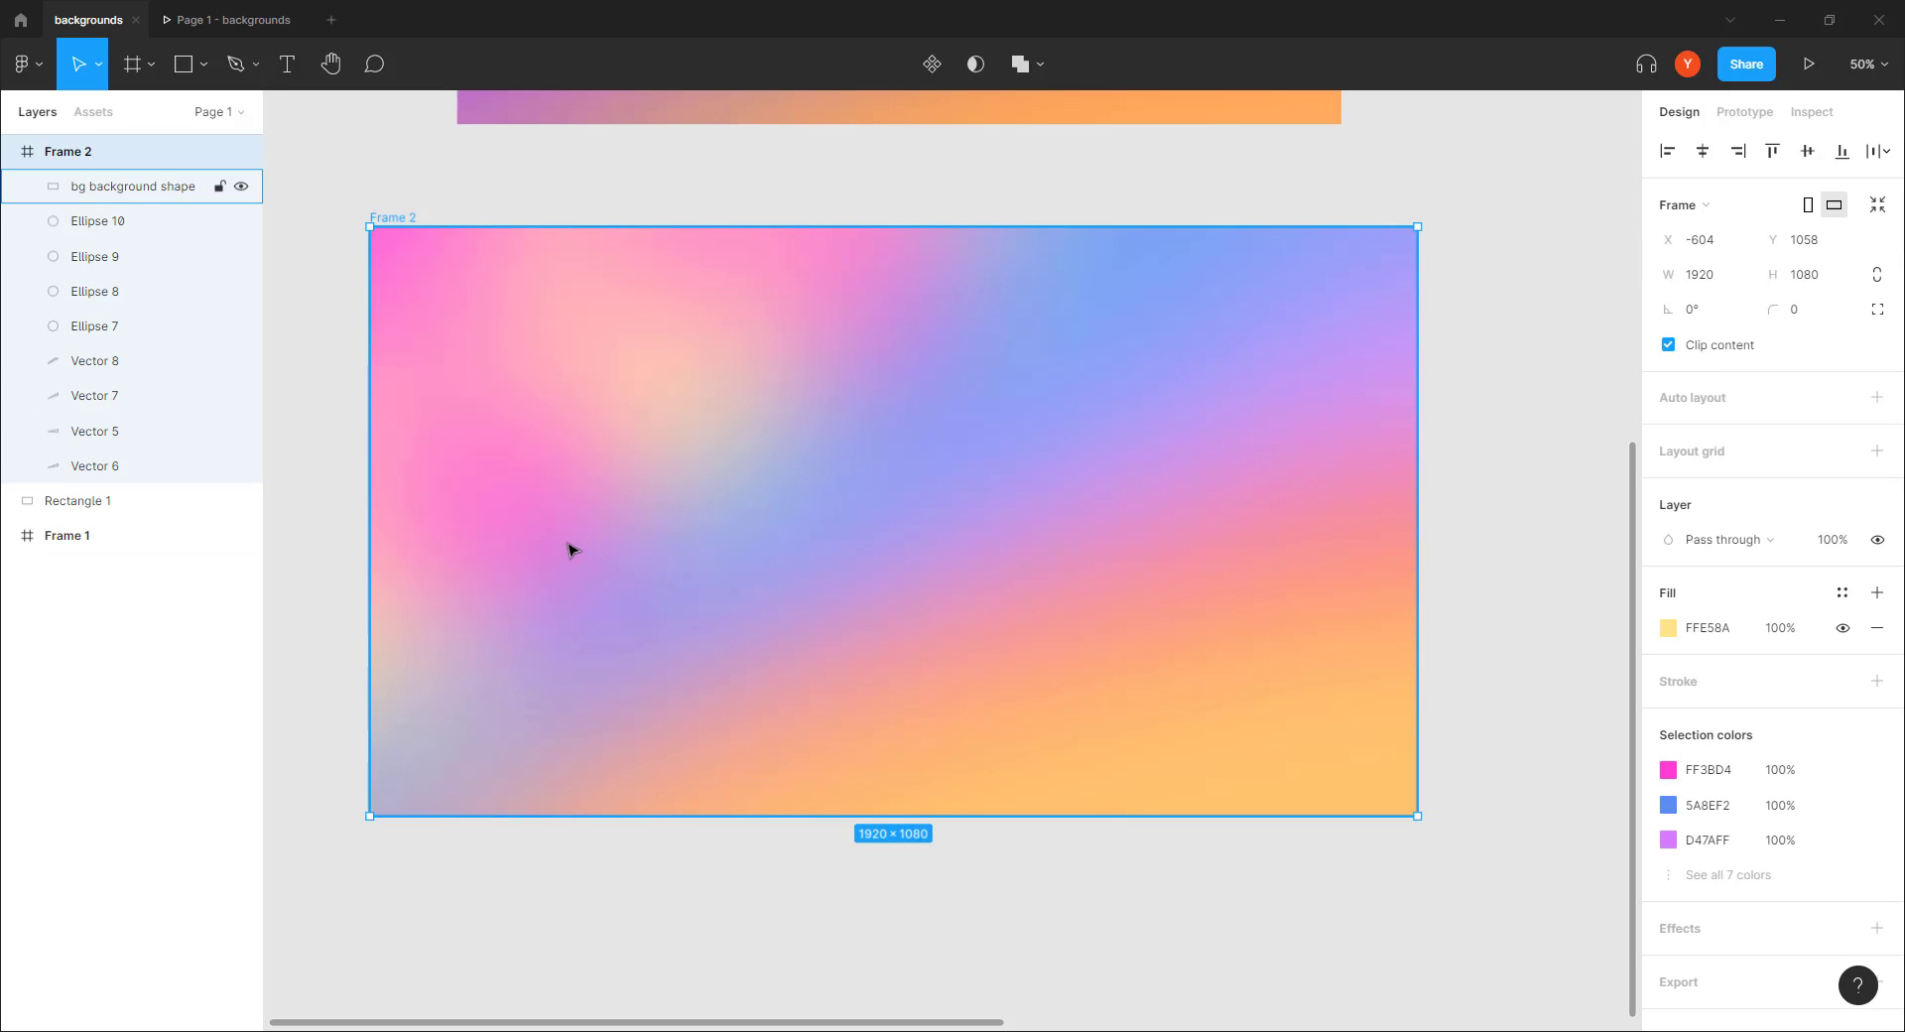
{"action": "left_click", "coordinate": [123, 191]}
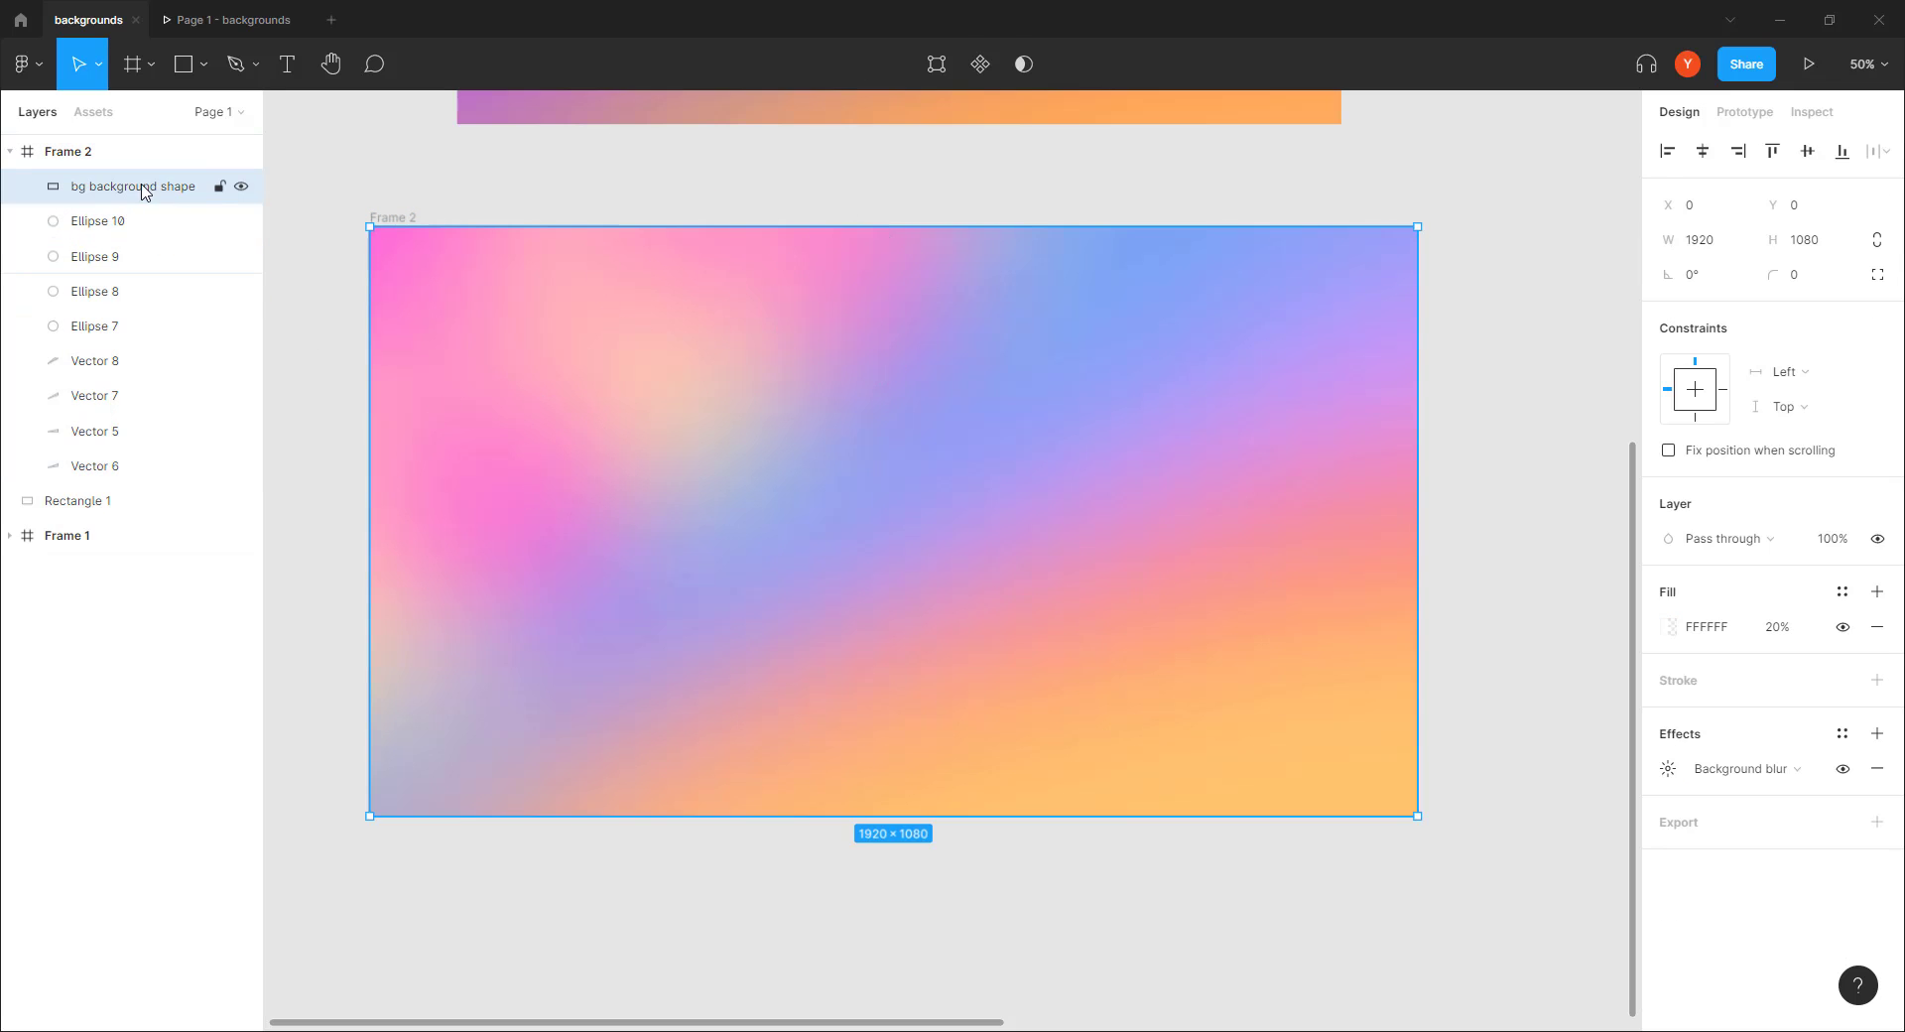
{"action": "left_click_drag", "start_coordinate": [699, 609], "coordinate": [1014, 608]}
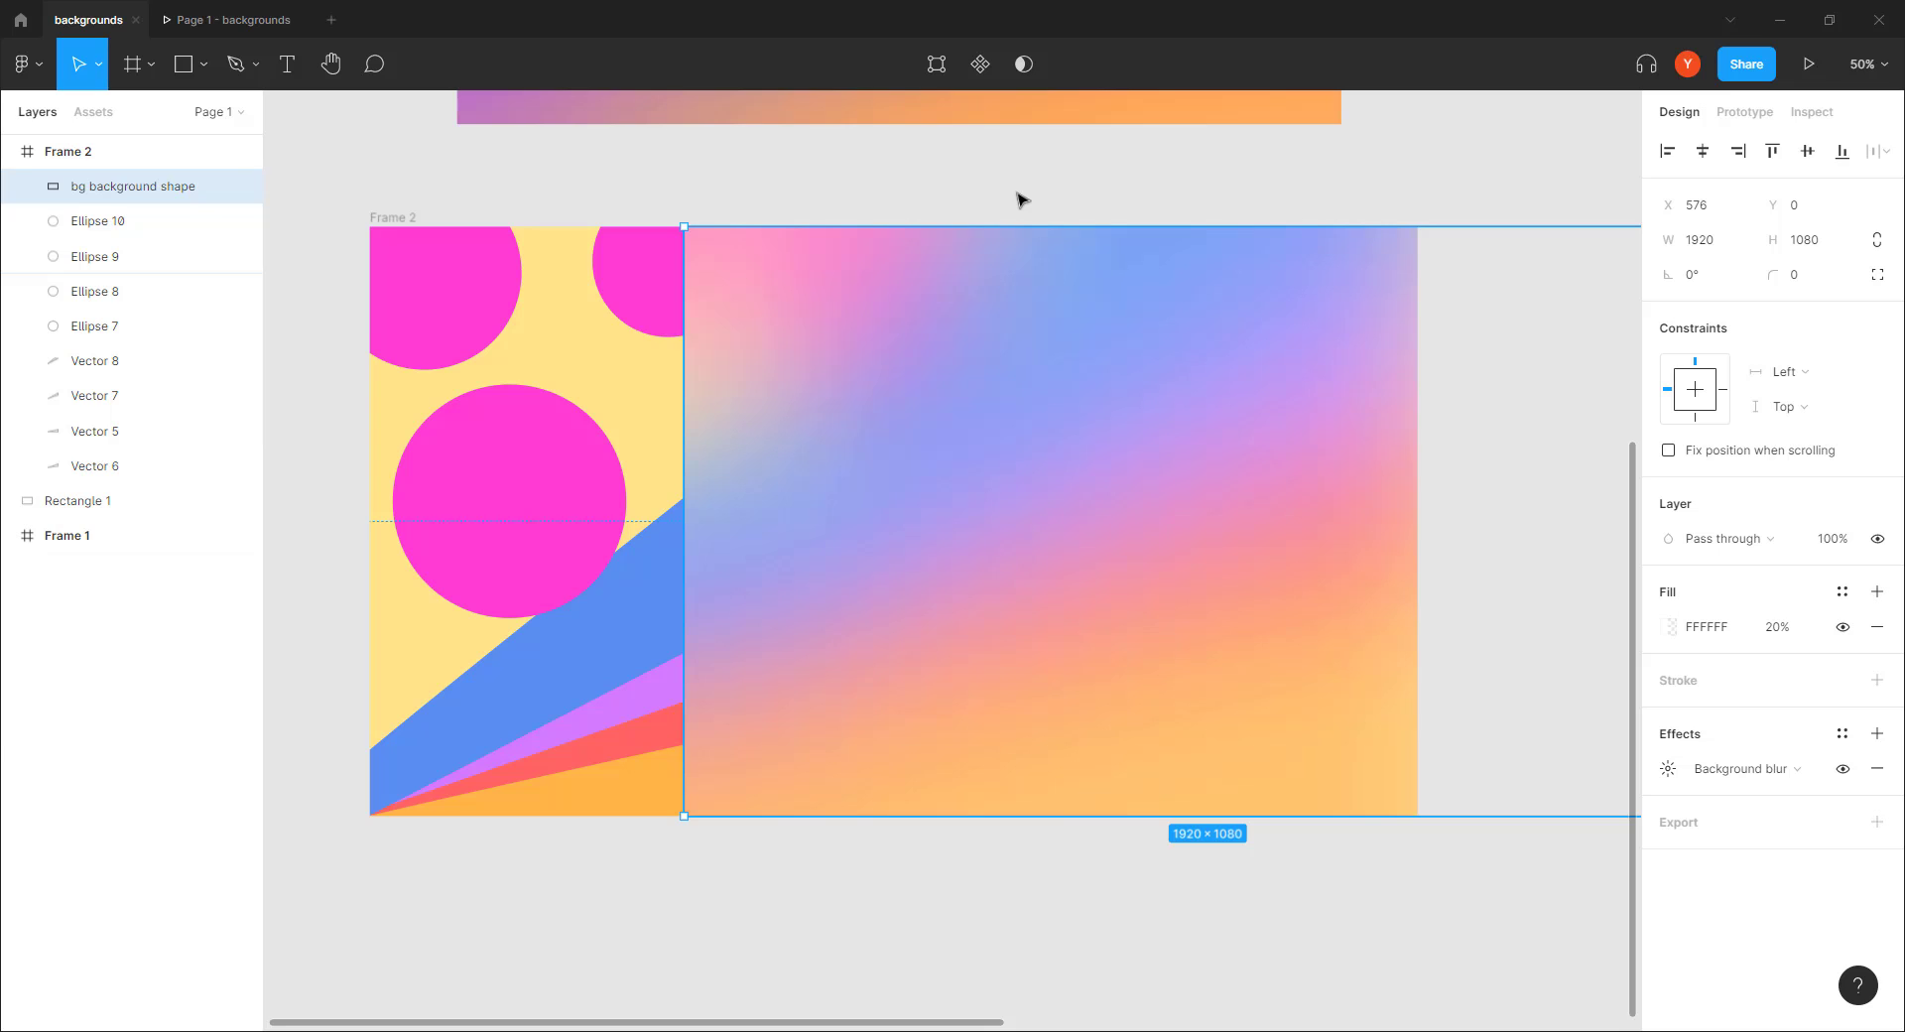
{"action": "key", "text": "ctrl+z"}
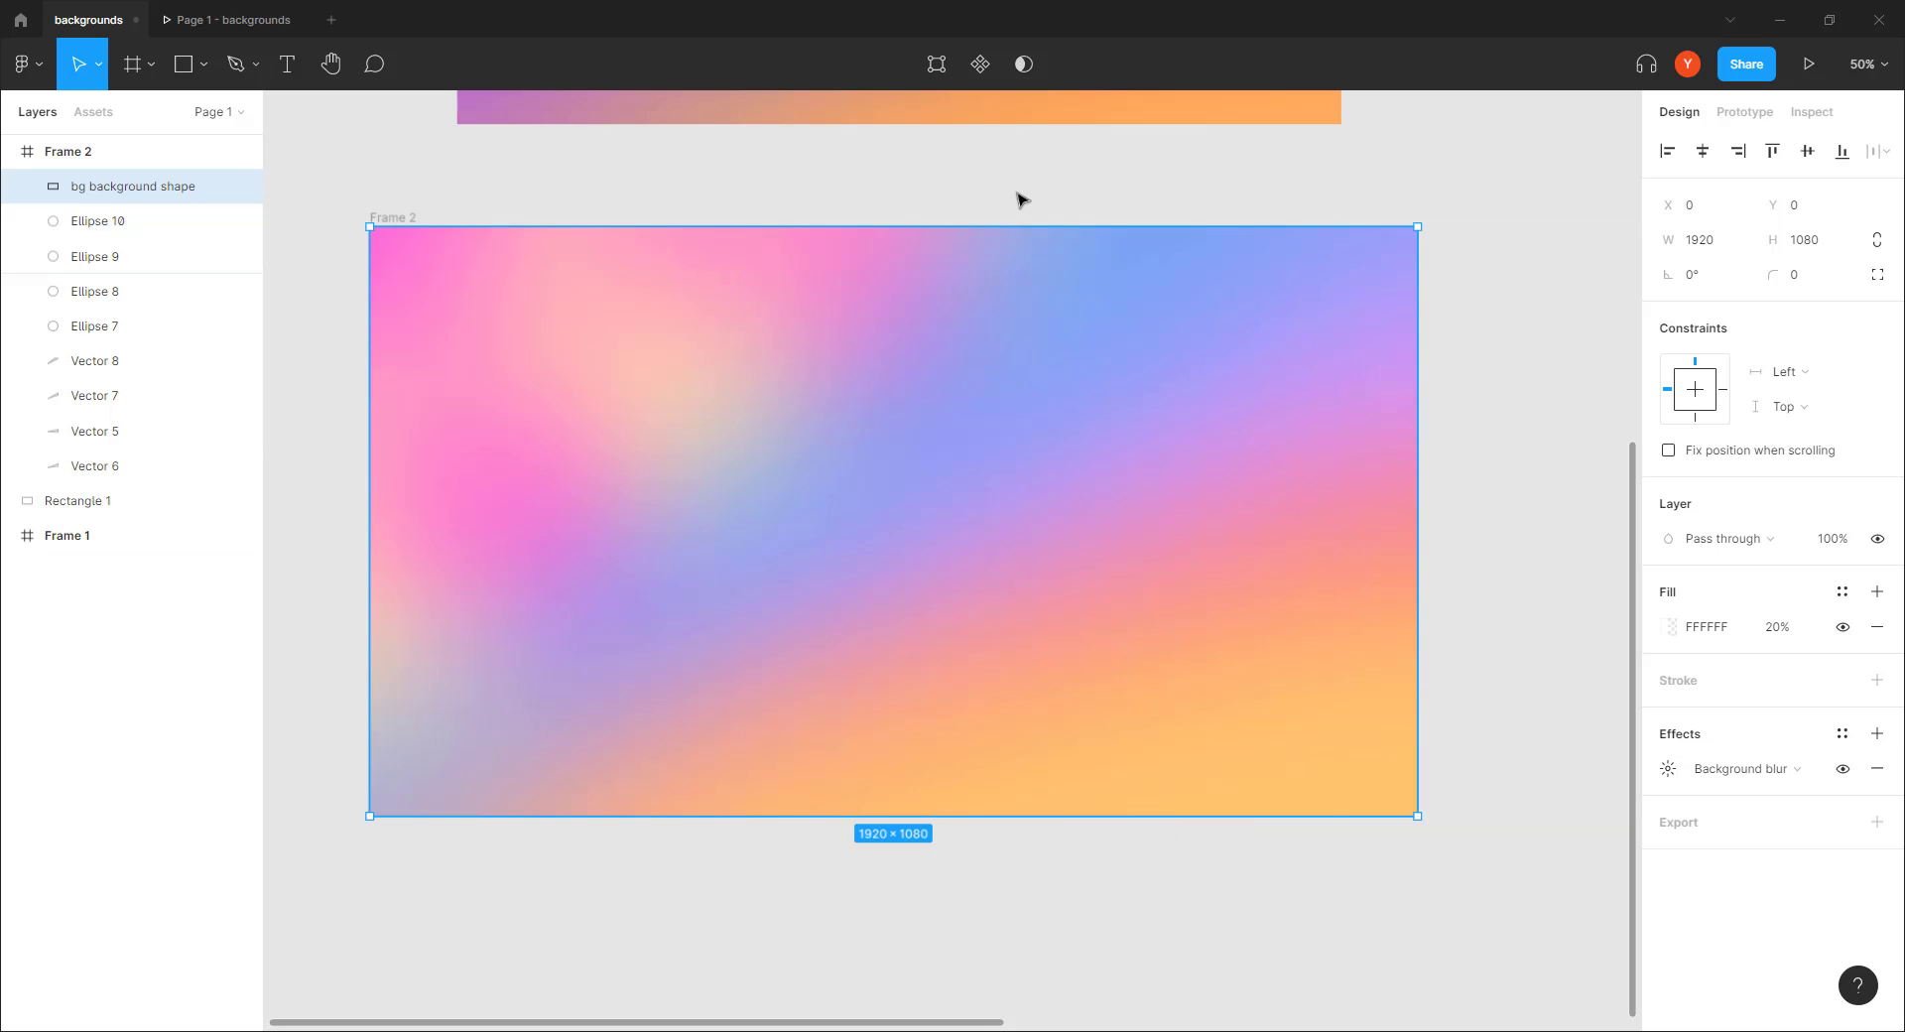
Change Frame 2's fill to orange F19845 and close the colour picker
{"action": "left_click", "coordinate": [408, 215]}
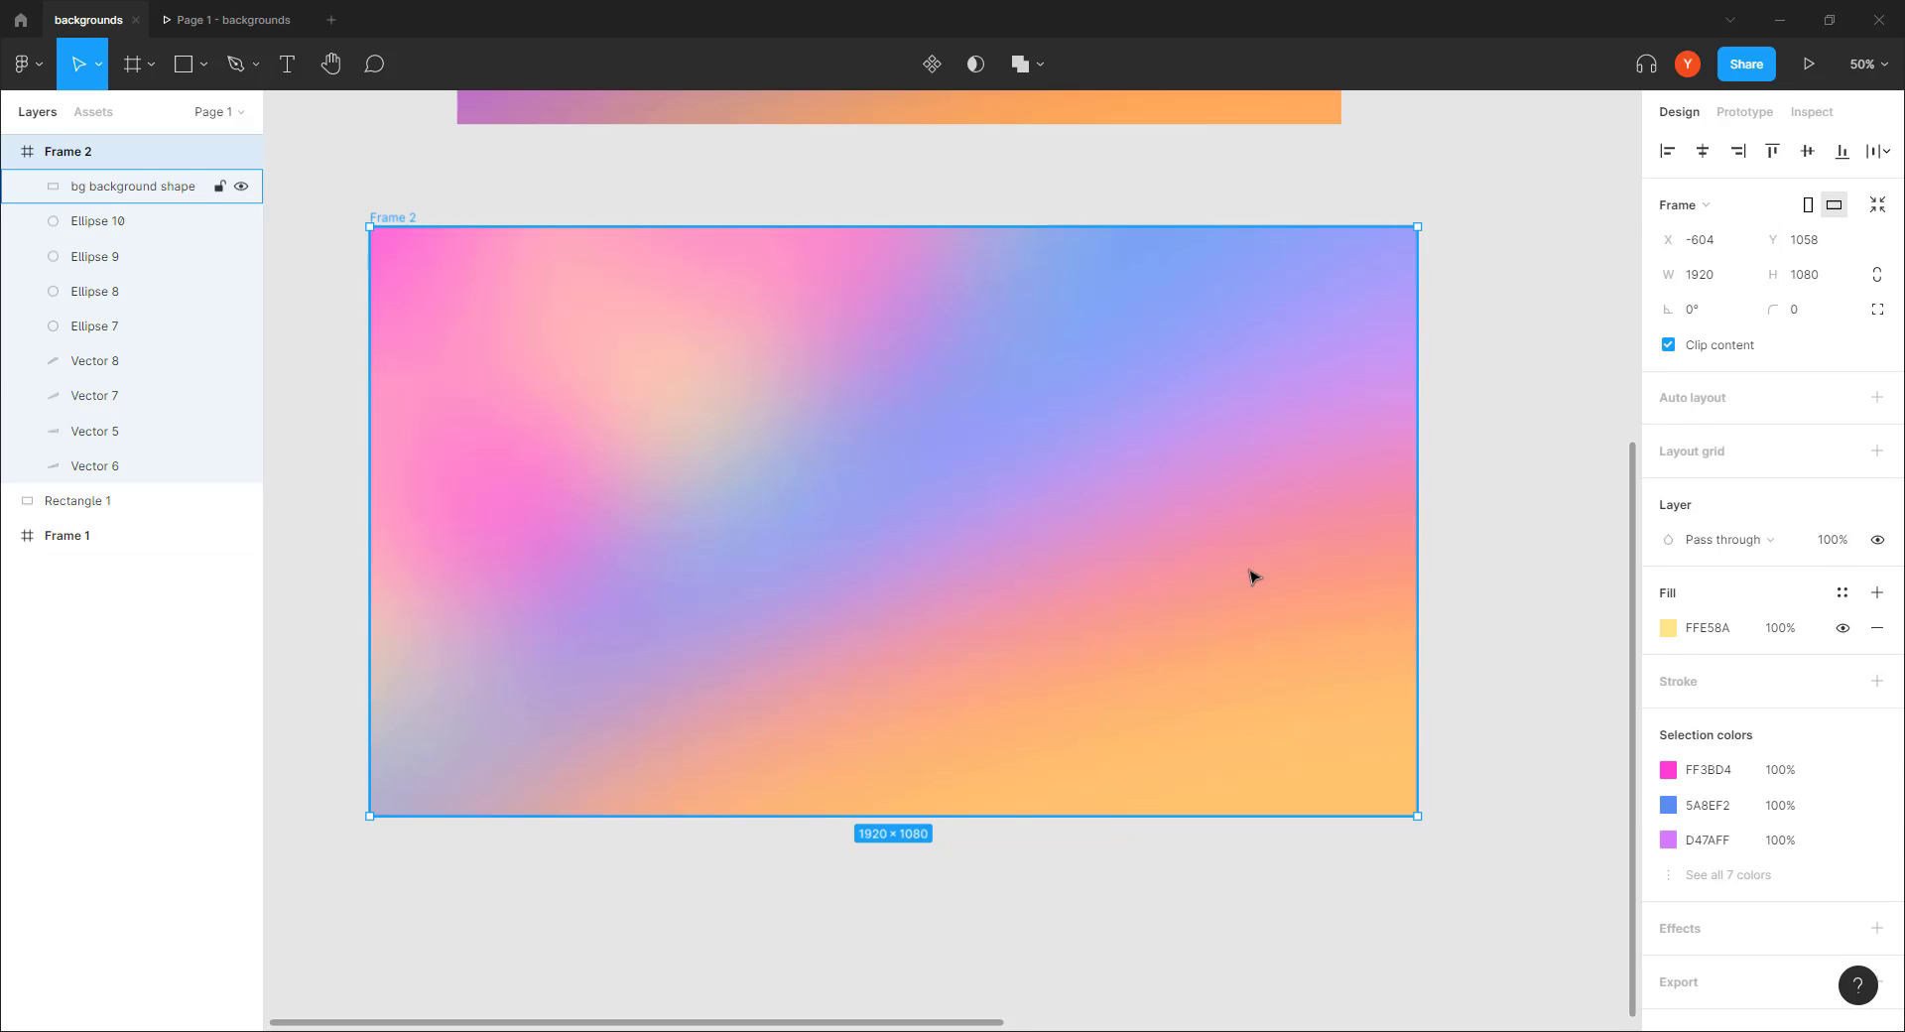
{"action": "left_click", "coordinate": [1668, 629]}
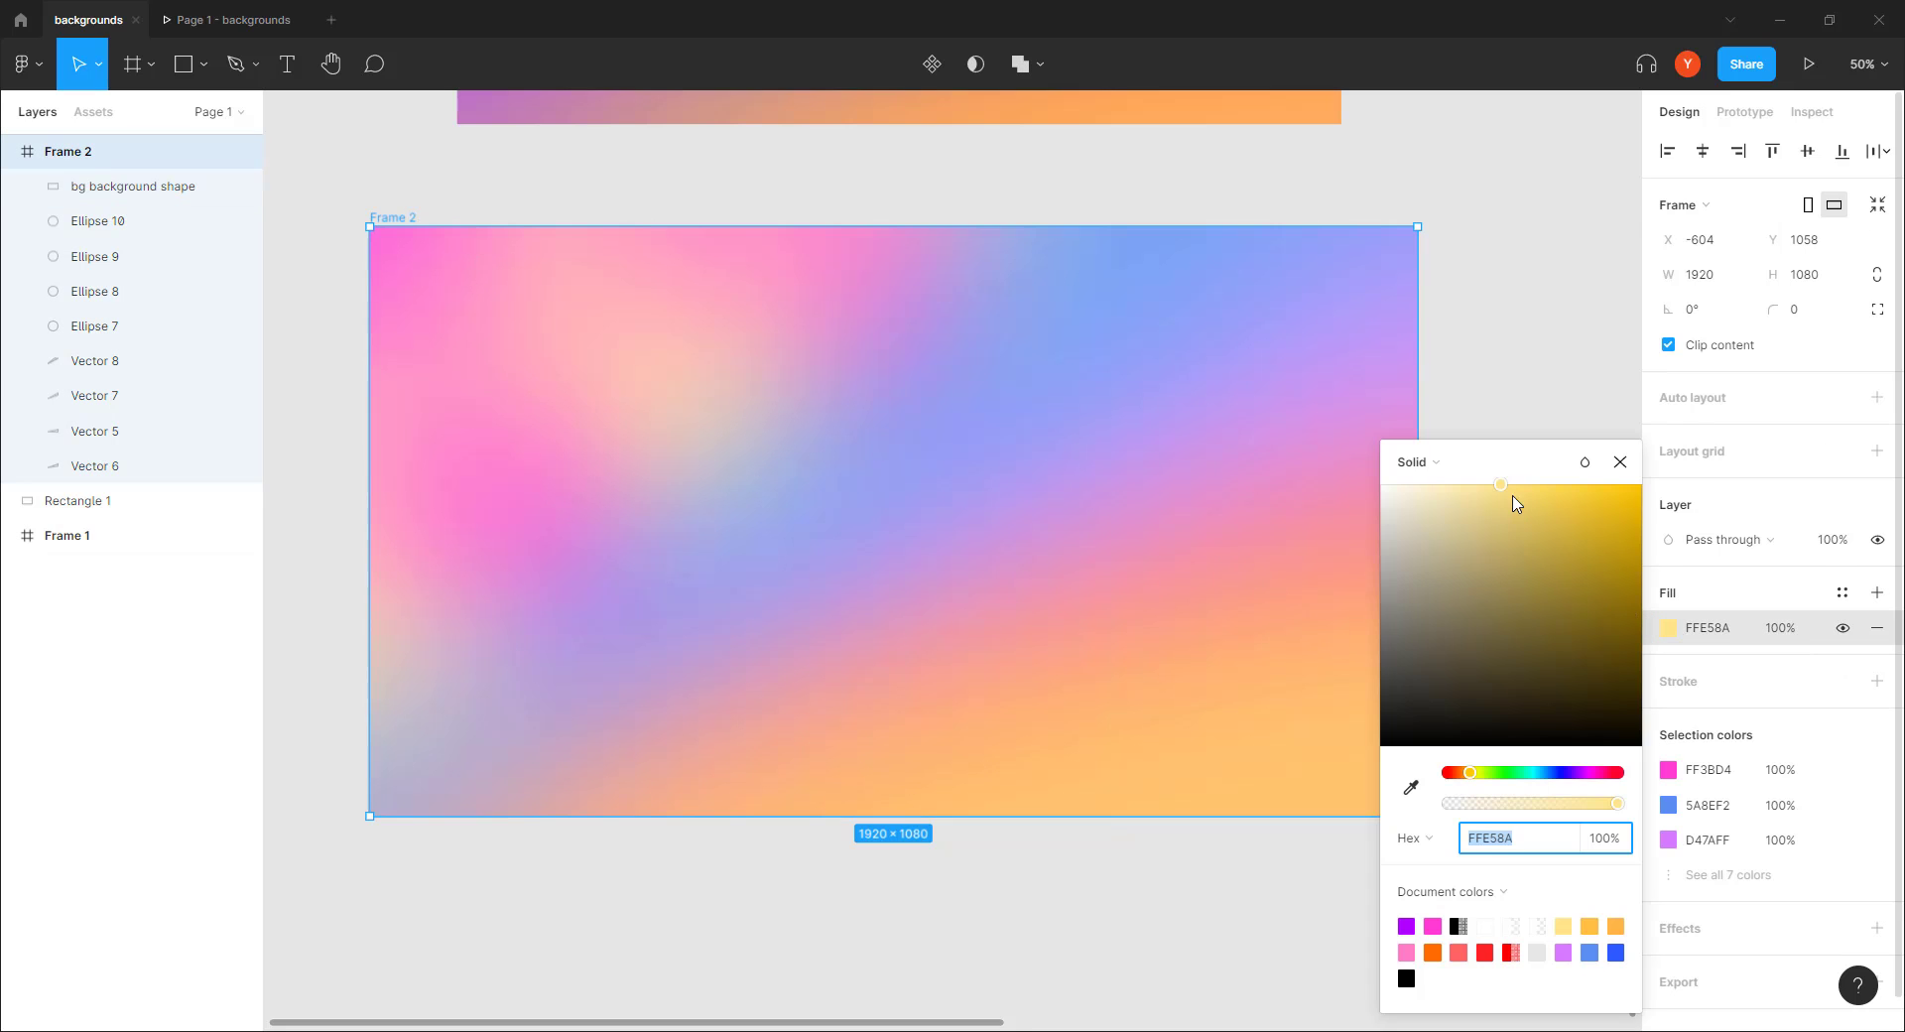
{"action": "left_click_drag", "start_coordinate": [1529, 473], "coordinate": [1658, 309]}
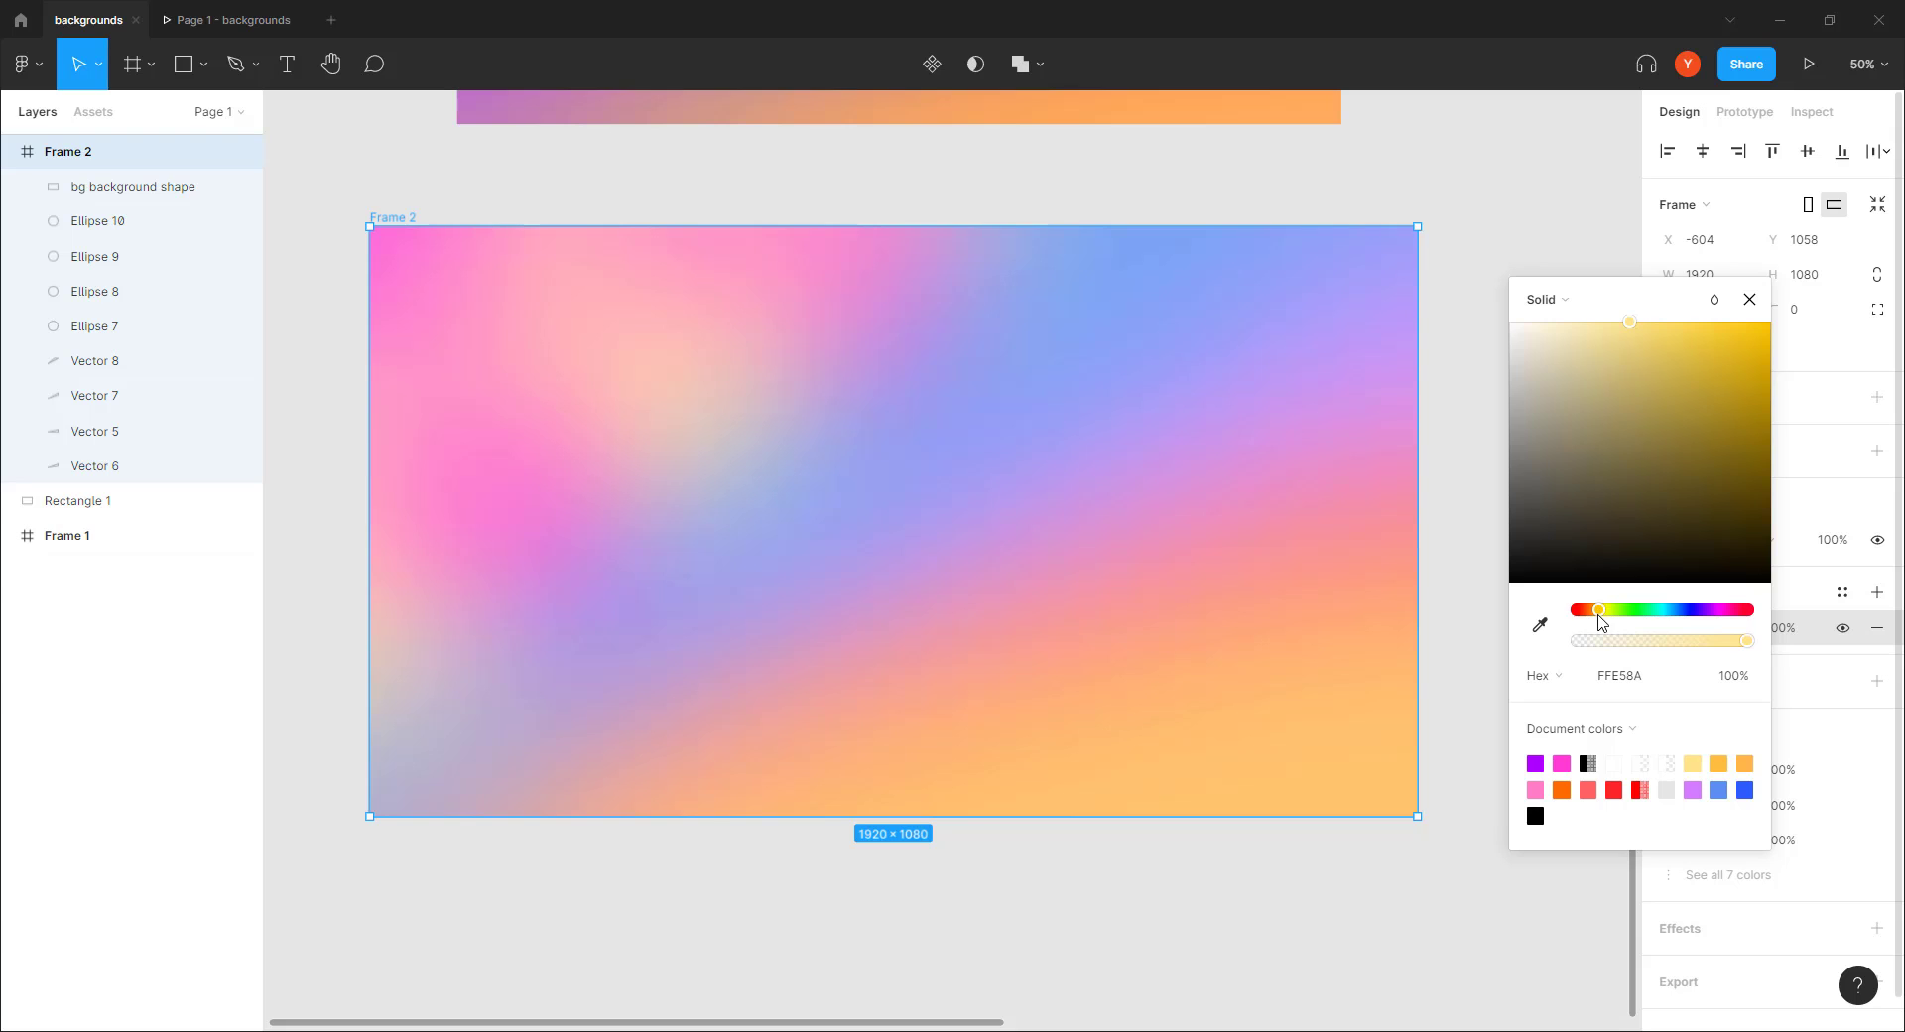
{"action": "left_click_drag", "start_coordinate": [1598, 614], "coordinate": [1591, 608]}
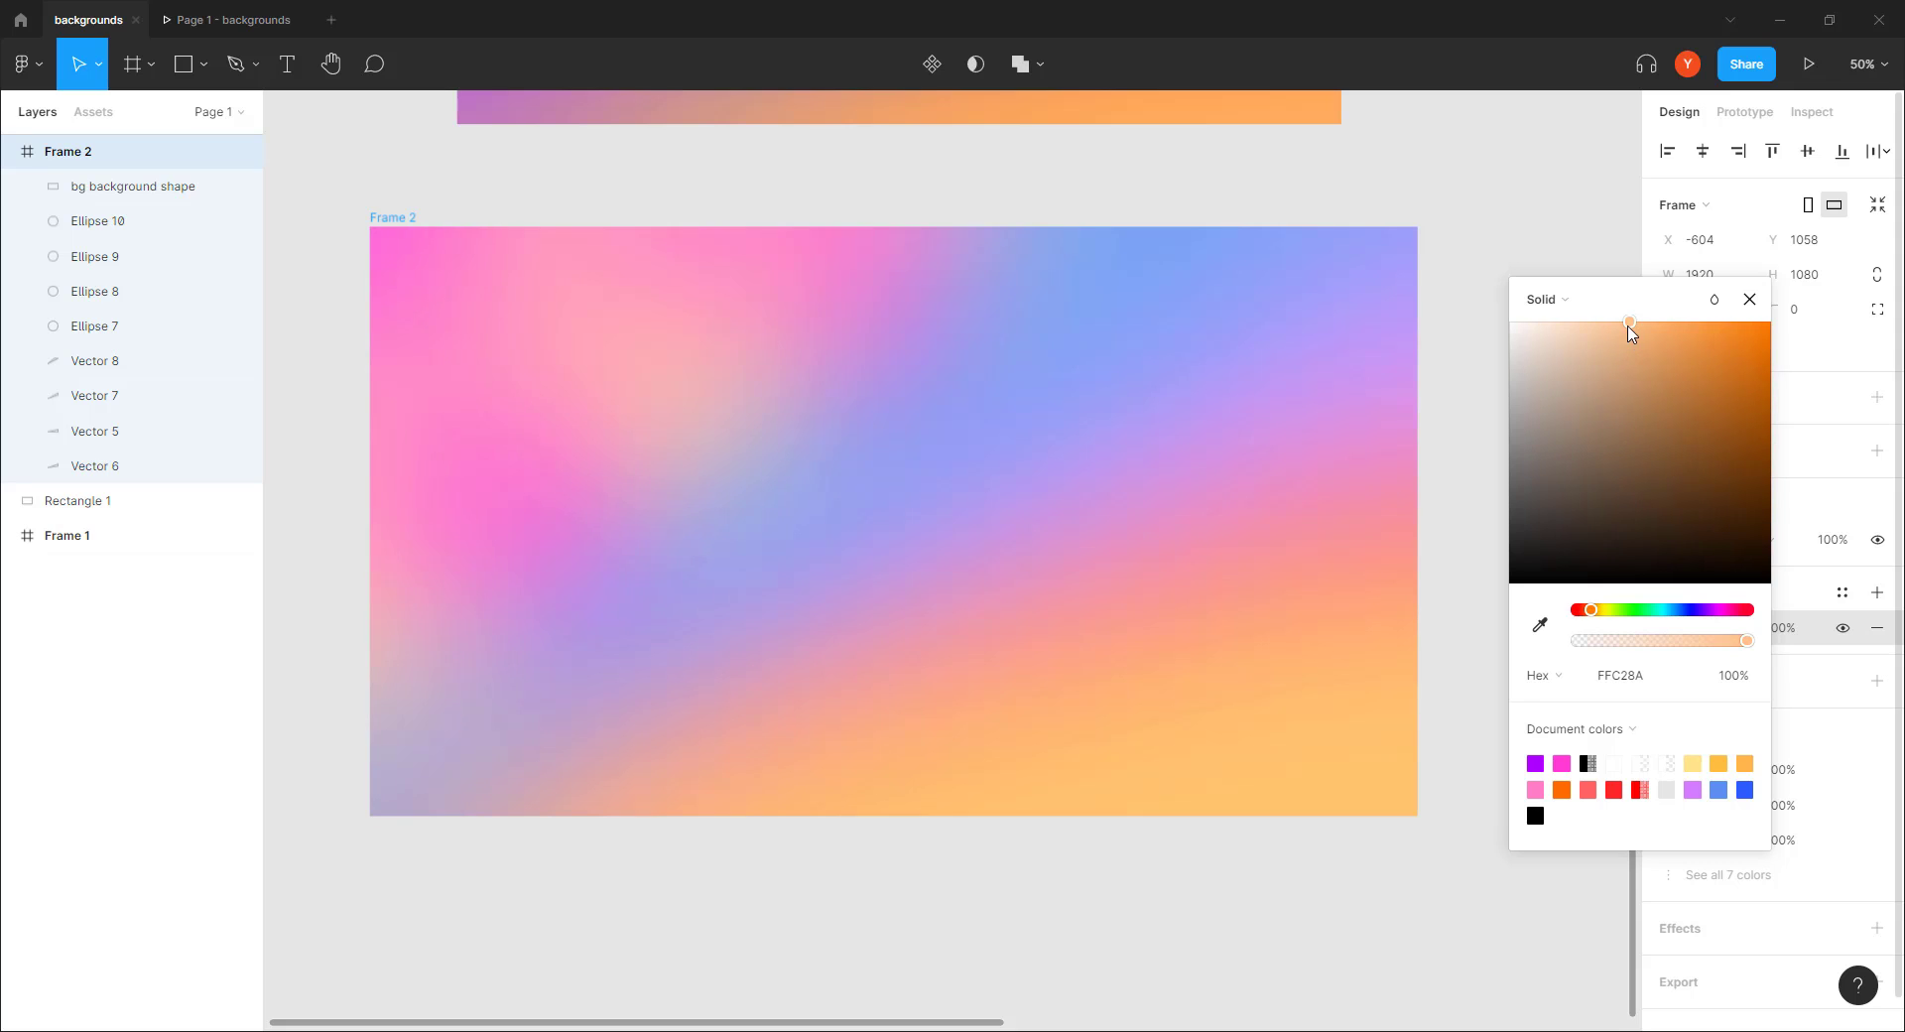
{"action": "left_click_drag", "start_coordinate": [1629, 325], "coordinate": [1697, 342]}
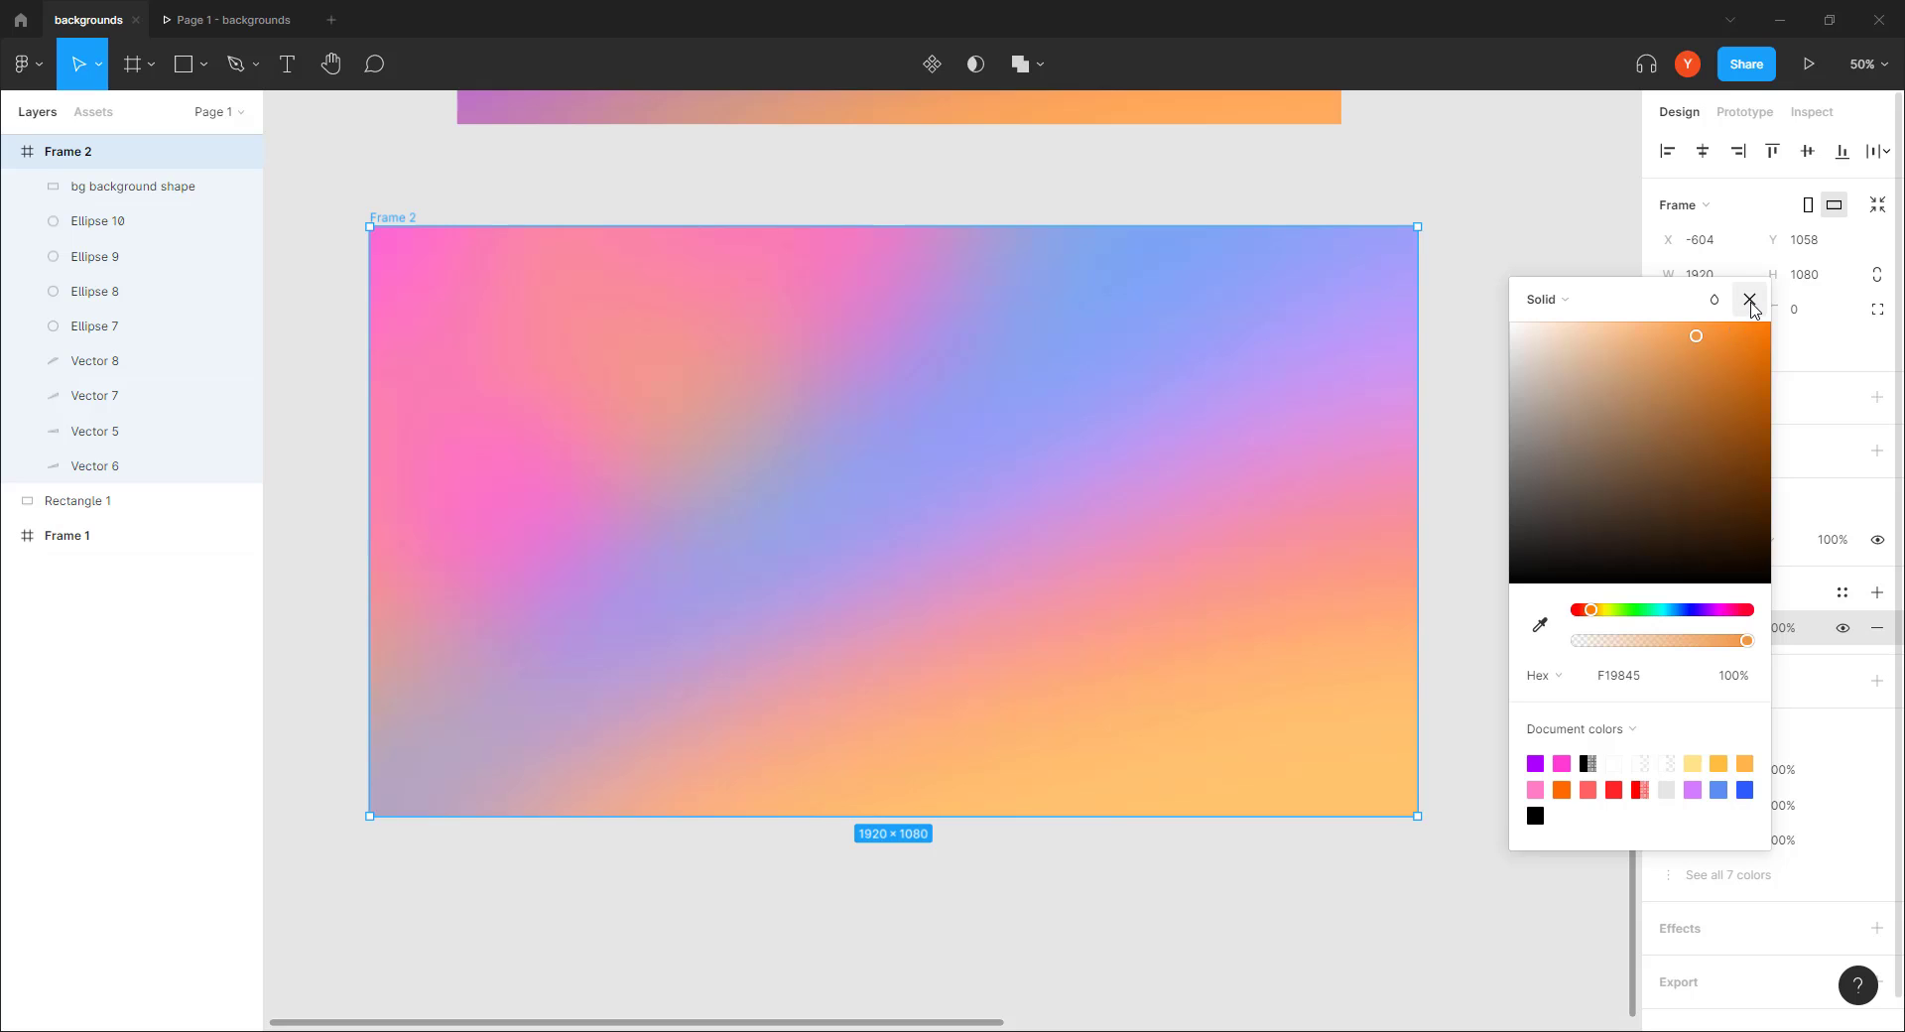
{"action": "left_click", "coordinate": [1750, 302]}
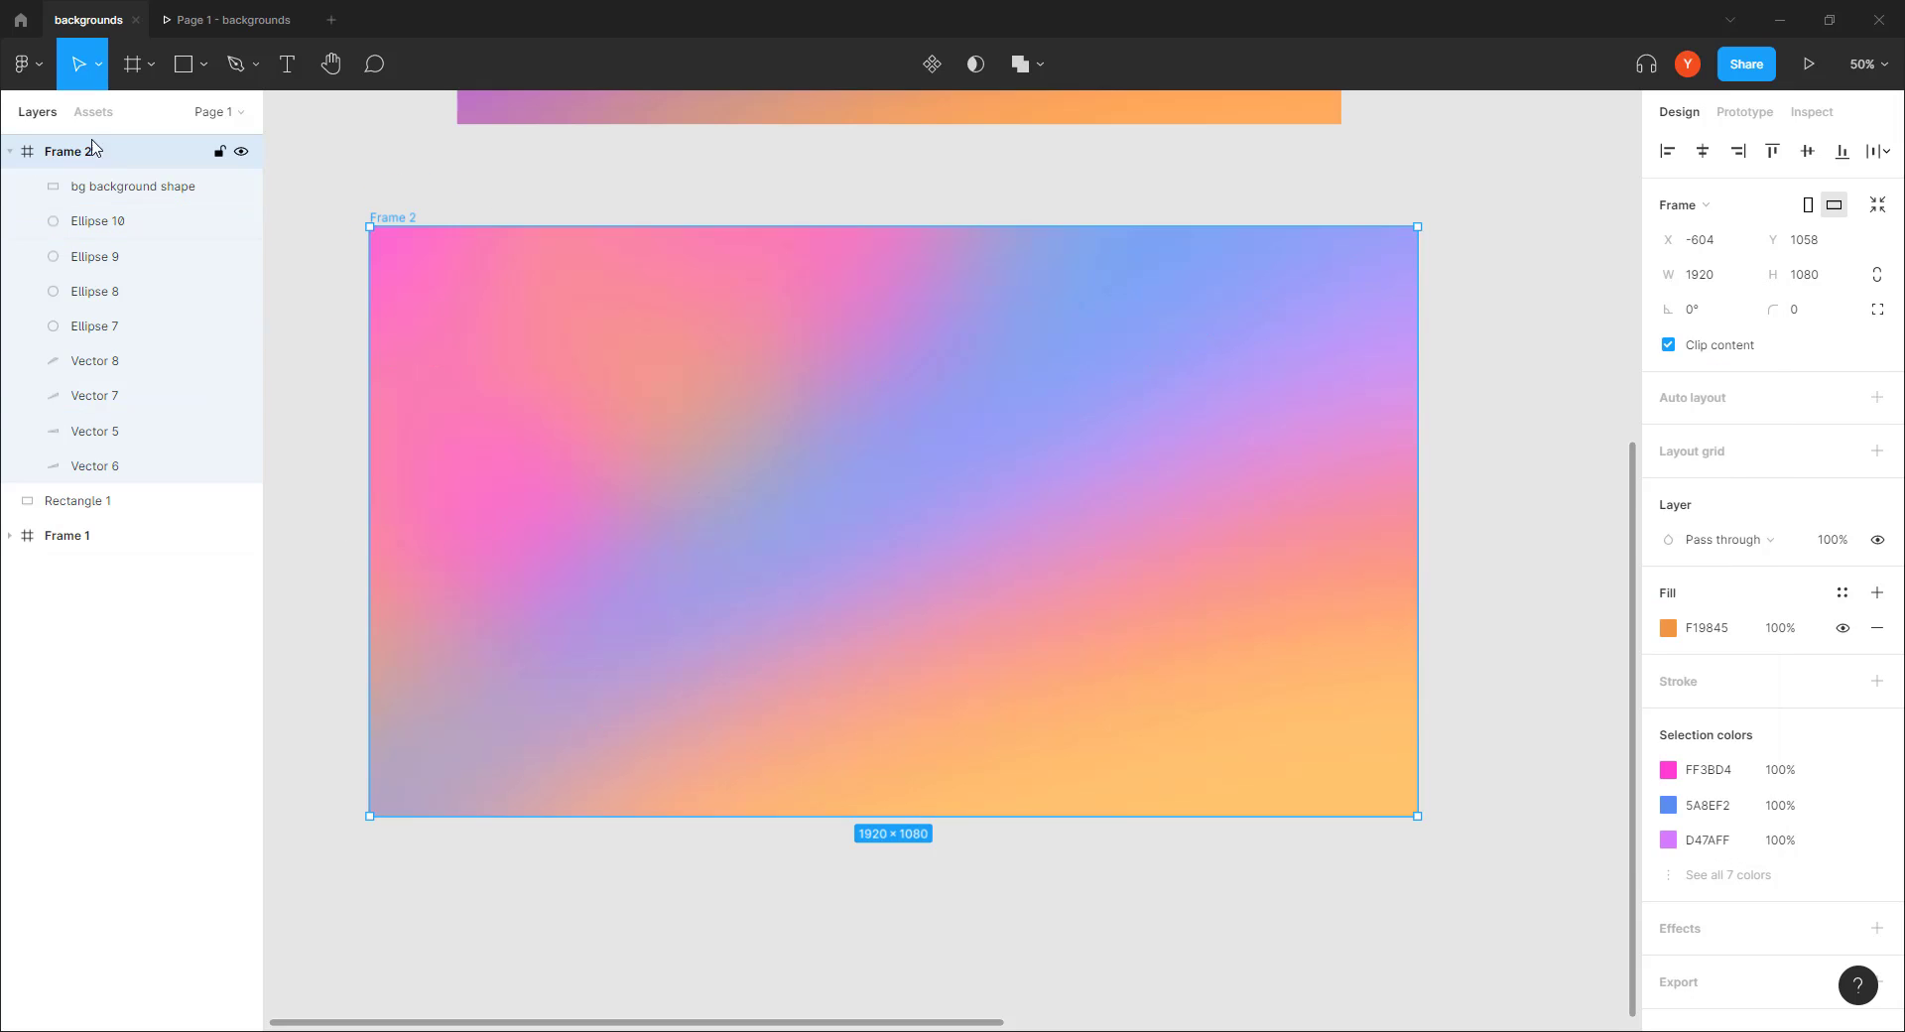
Slide the bg background shape overlay right to uncover roughly the left third of Frame 2
{"action": "left_click", "coordinate": [121, 184]}
{"action": "left_click_drag", "start_coordinate": [691, 576], "coordinate": [1008, 574]}
Change the large uncovered pink circle's fill to CD09A2, try 14% fill opacity and undo the opacity change
{"action": "left_click", "coordinate": [493, 473]}
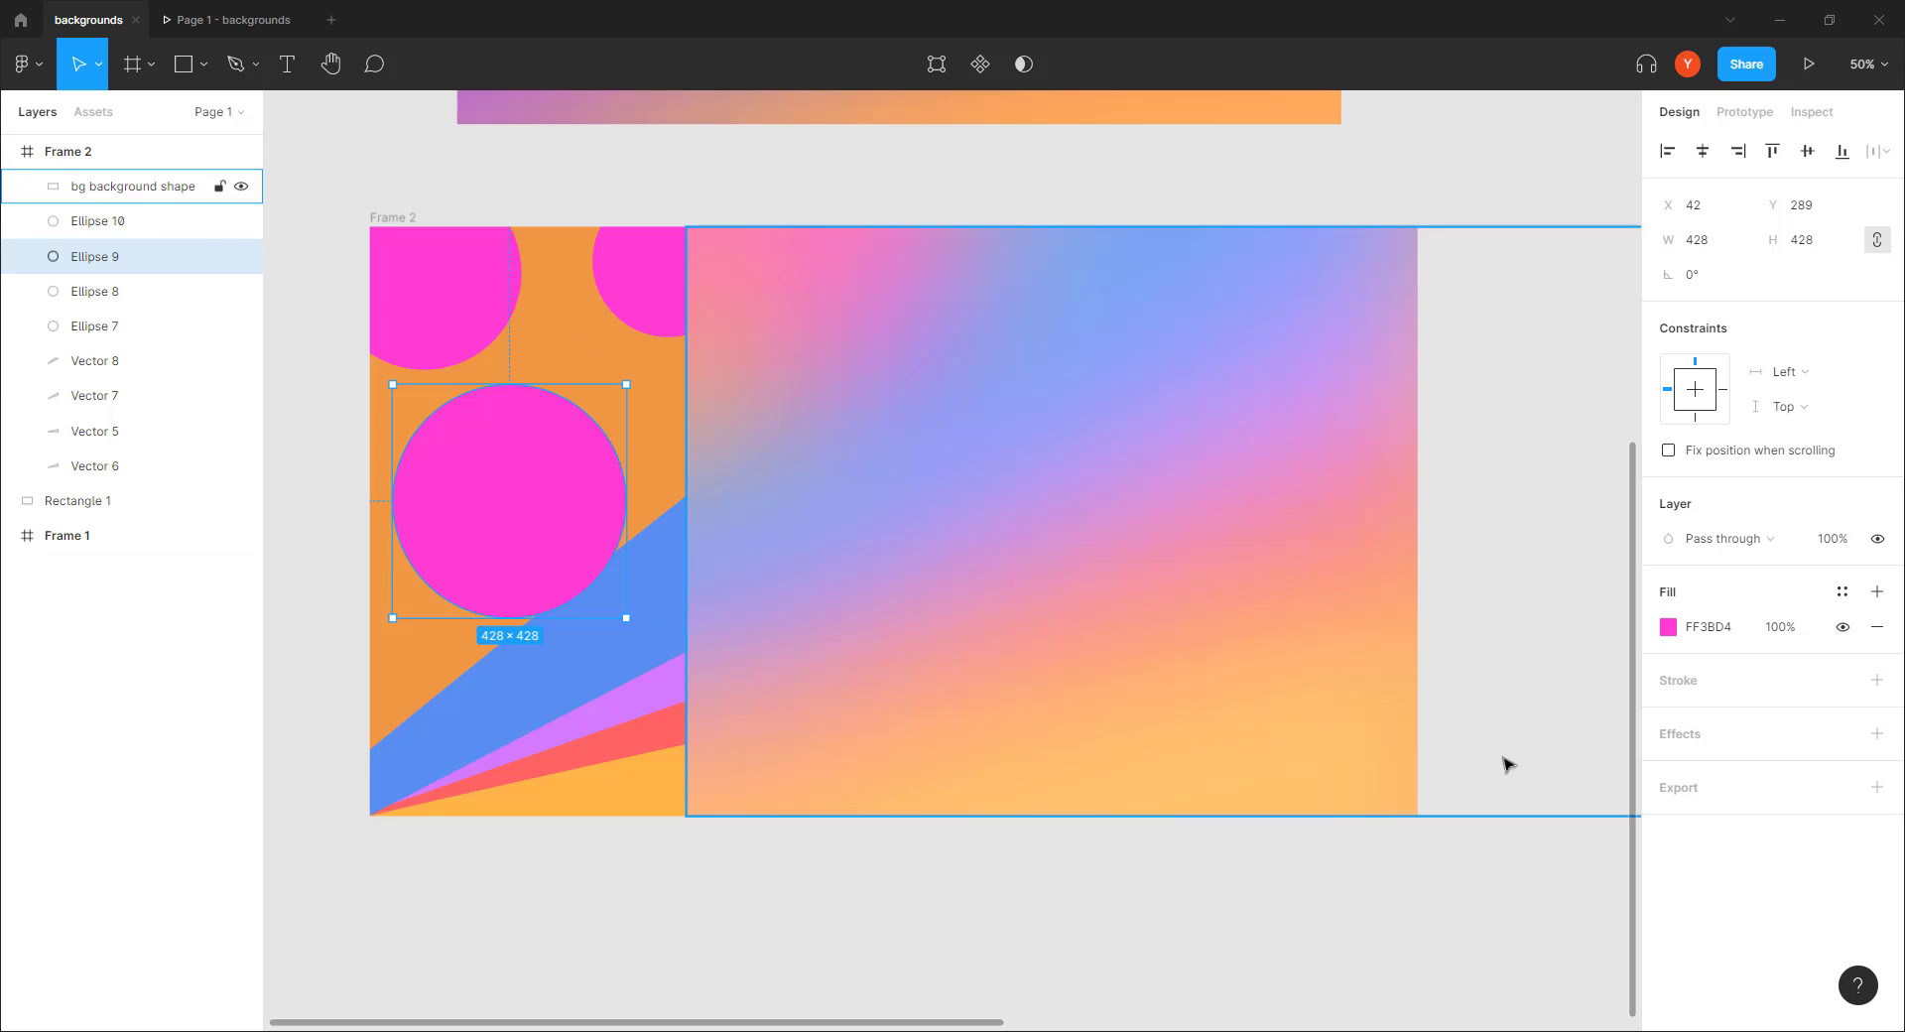
{"action": "left_click", "coordinate": [1668, 631]}
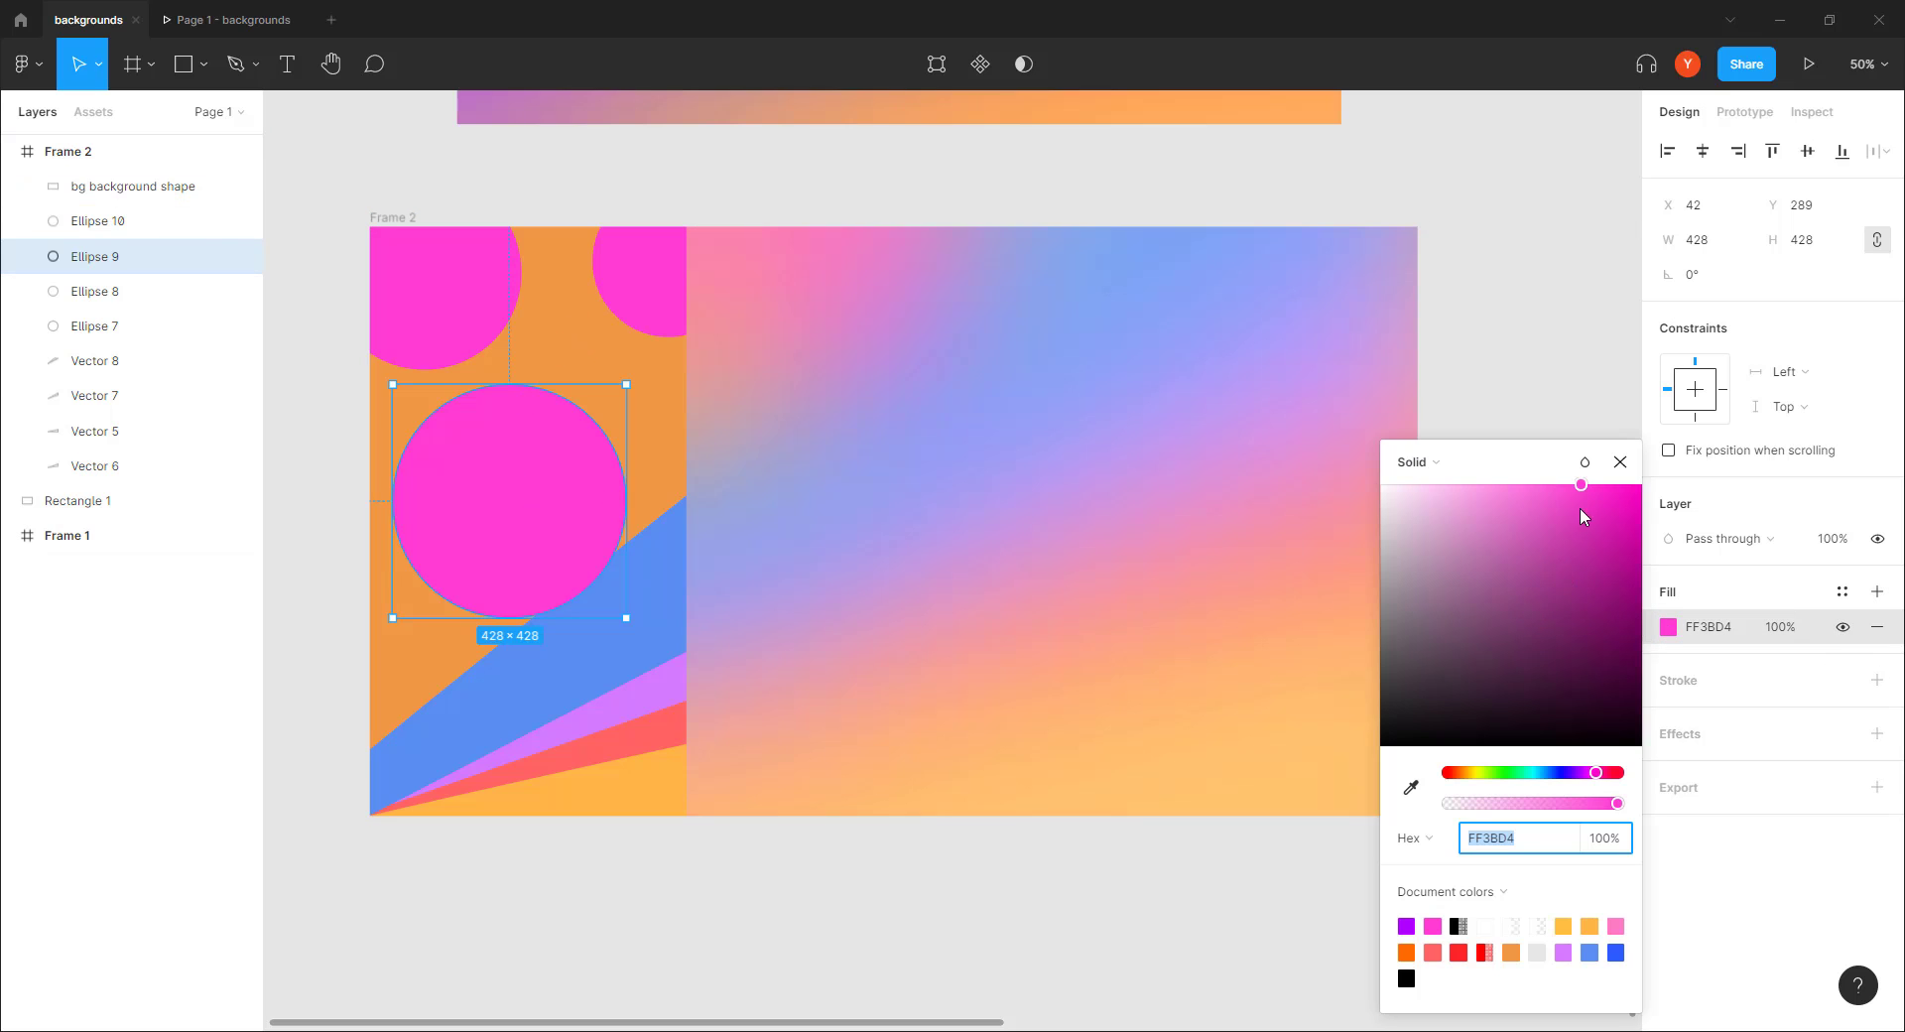
{"action": "left_click_drag", "start_coordinate": [1583, 488], "coordinate": [1633, 551]}
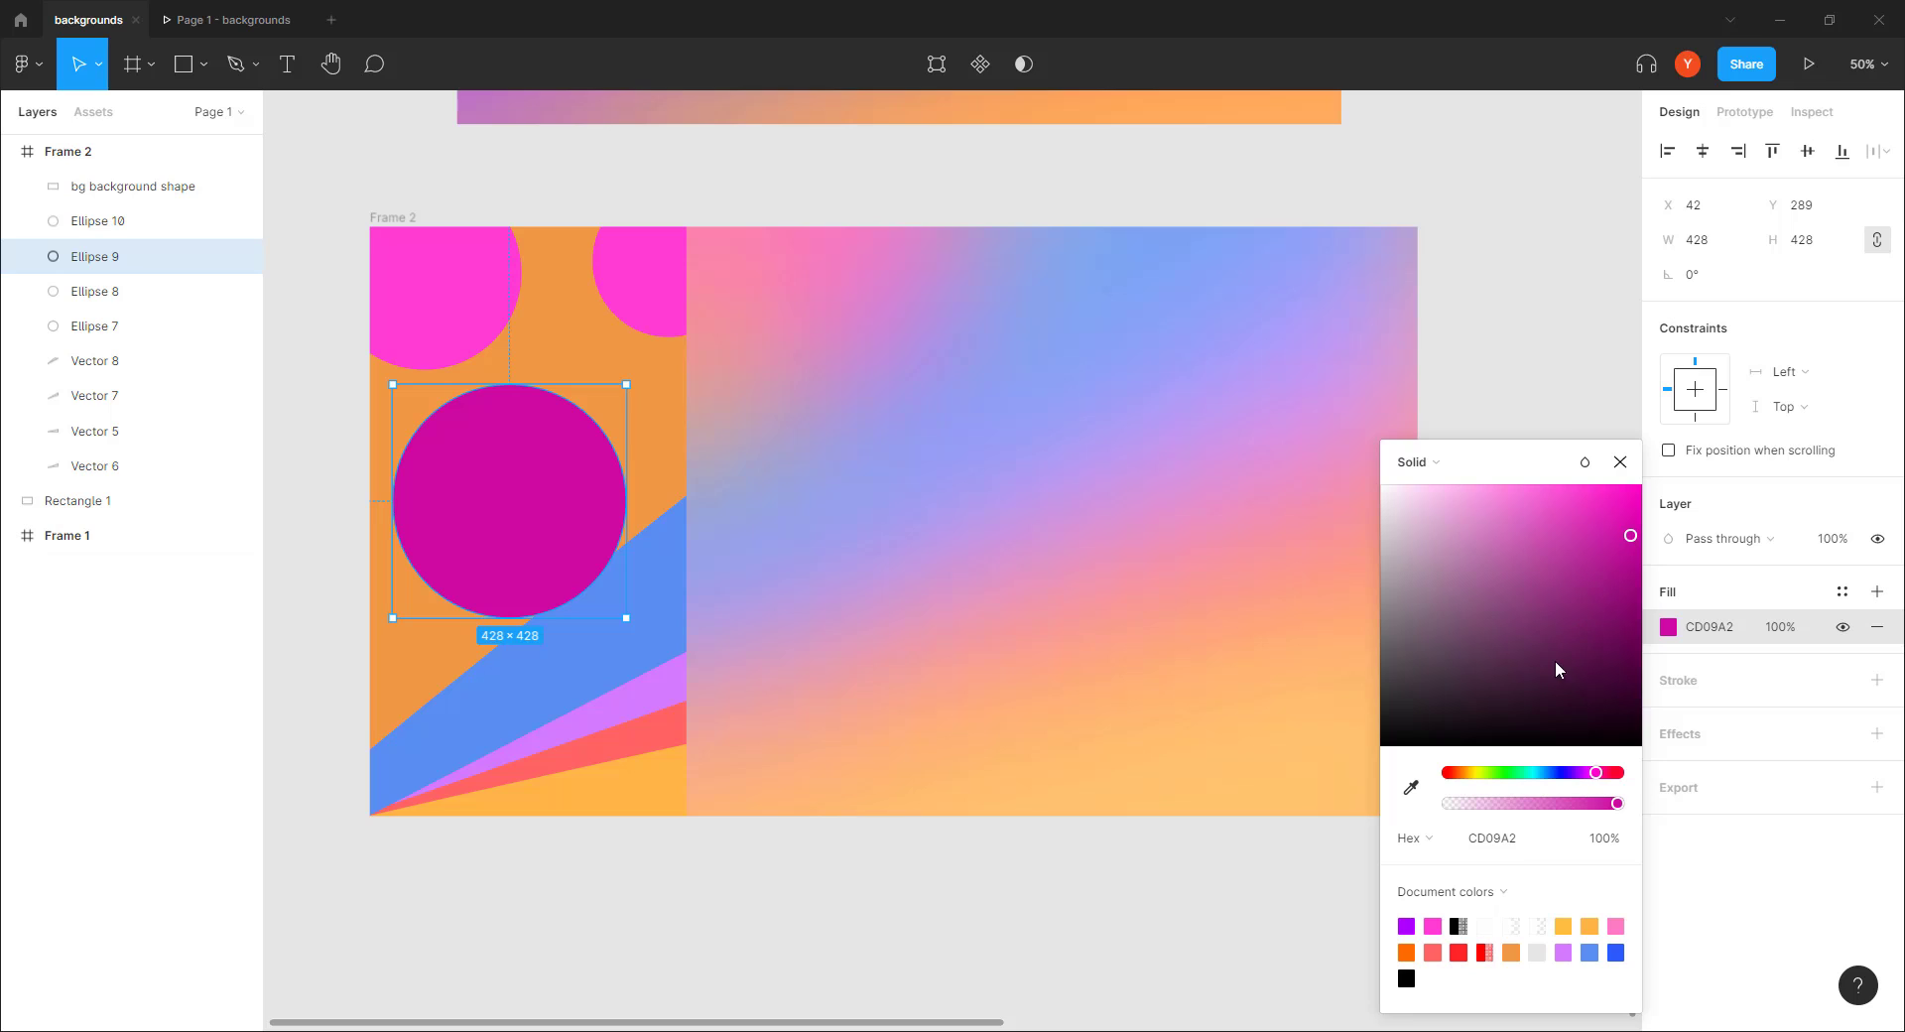
{"action": "left_click", "coordinate": [1498, 838]}
{"action": "left_click", "coordinate": [1473, 803]}
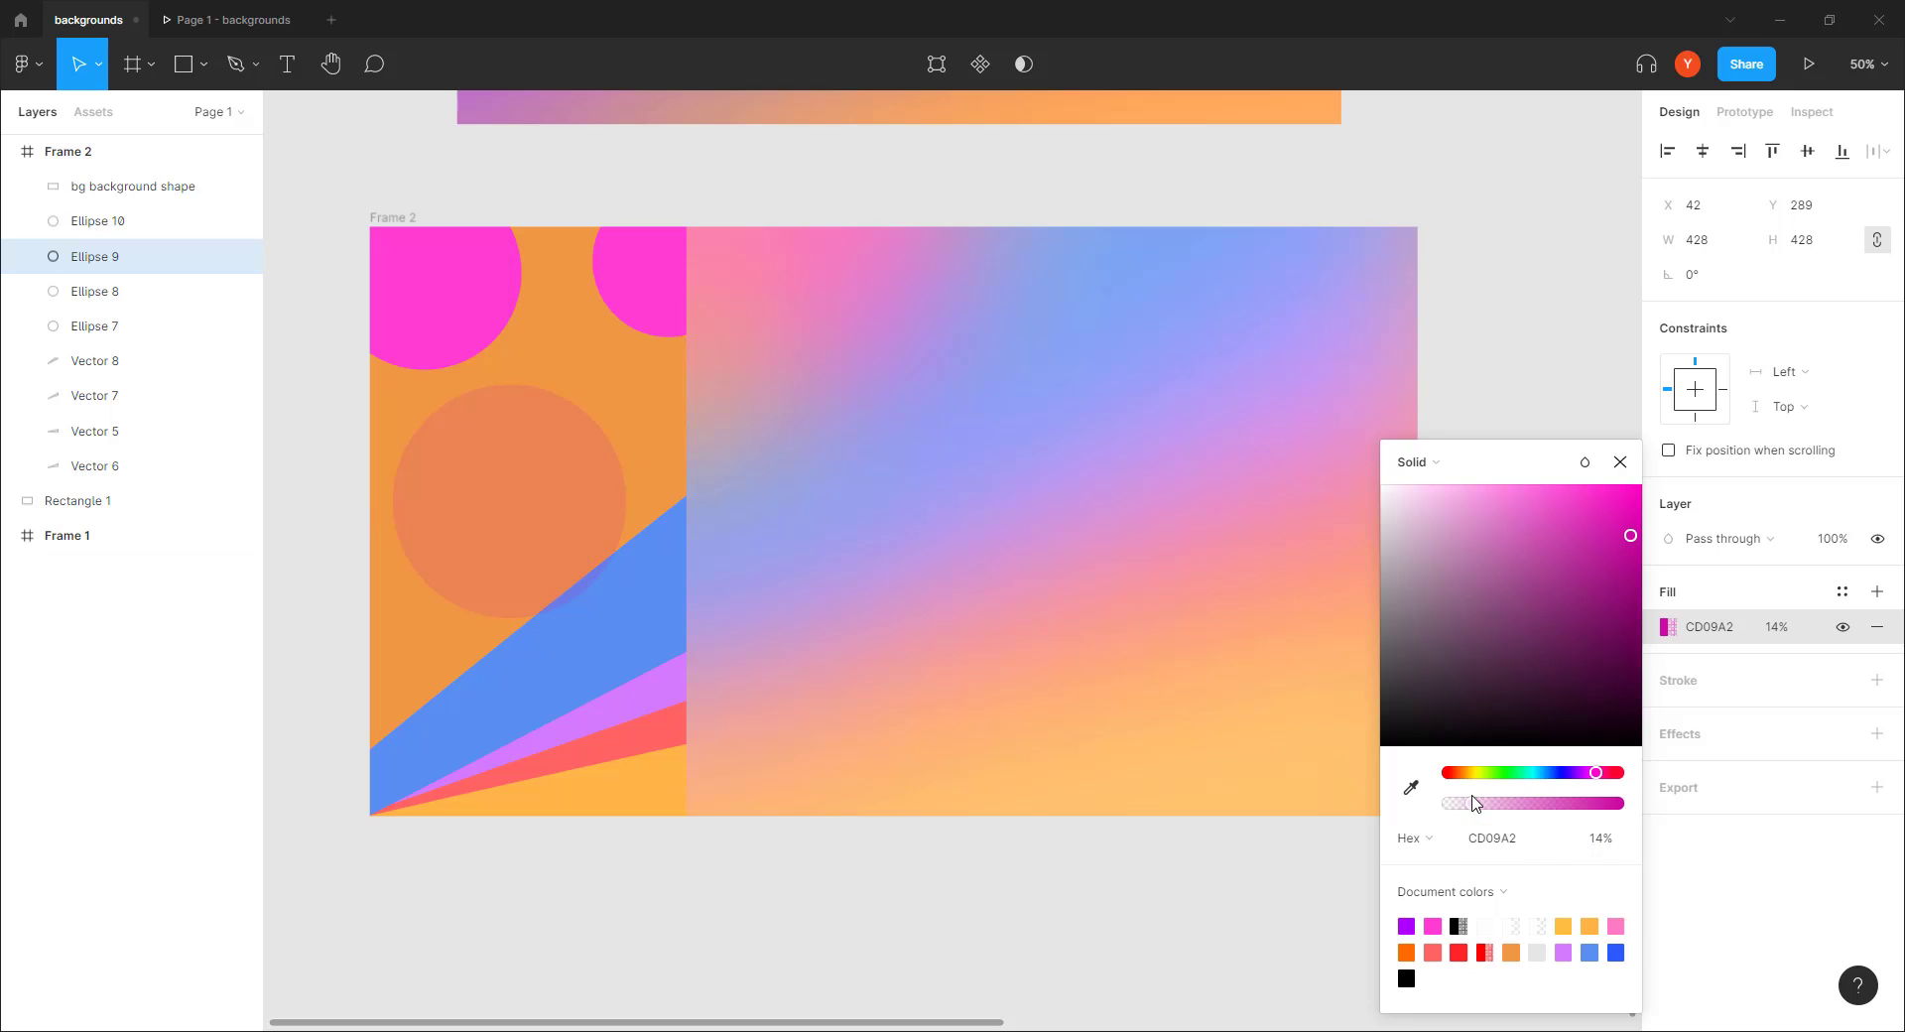
{"action": "key", "text": "ctrl+z"}
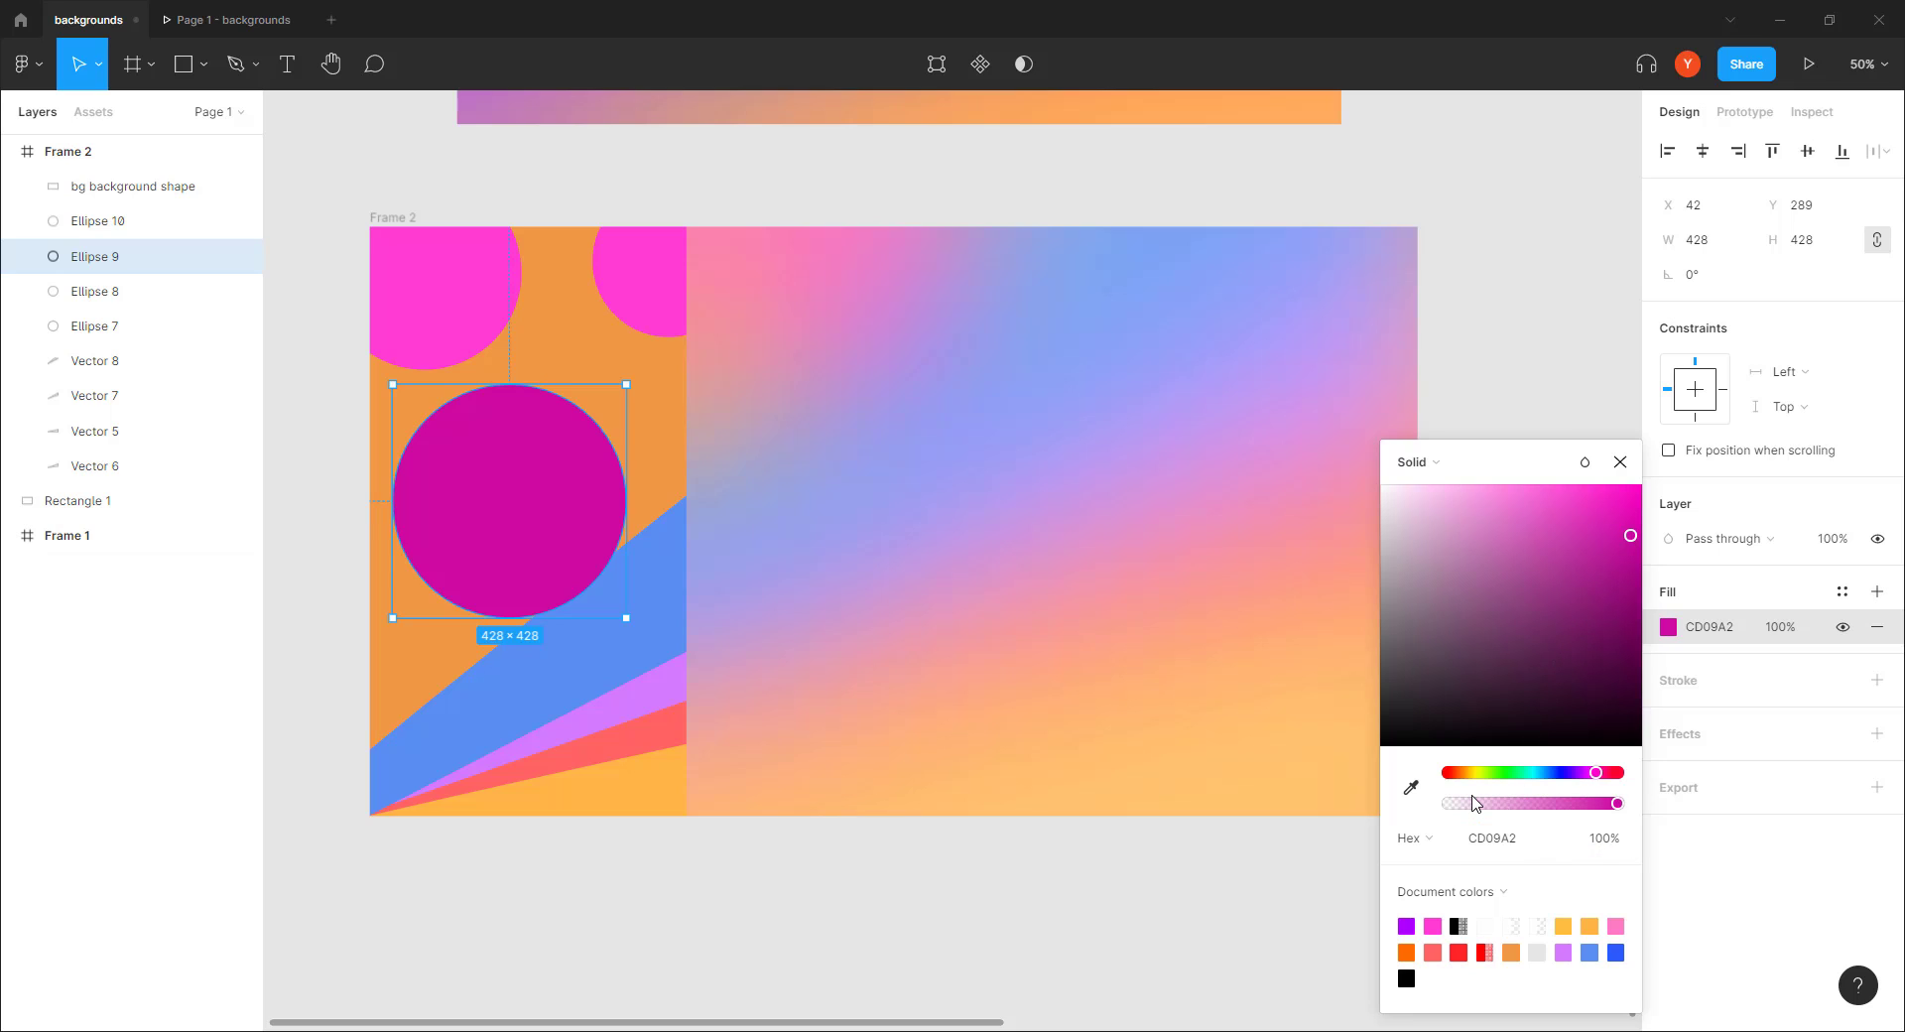
Copy the large magenta circle's hex colour and slide the bg background shape overlay right to about X 922
{"action": "left_click", "coordinate": [1482, 840]}
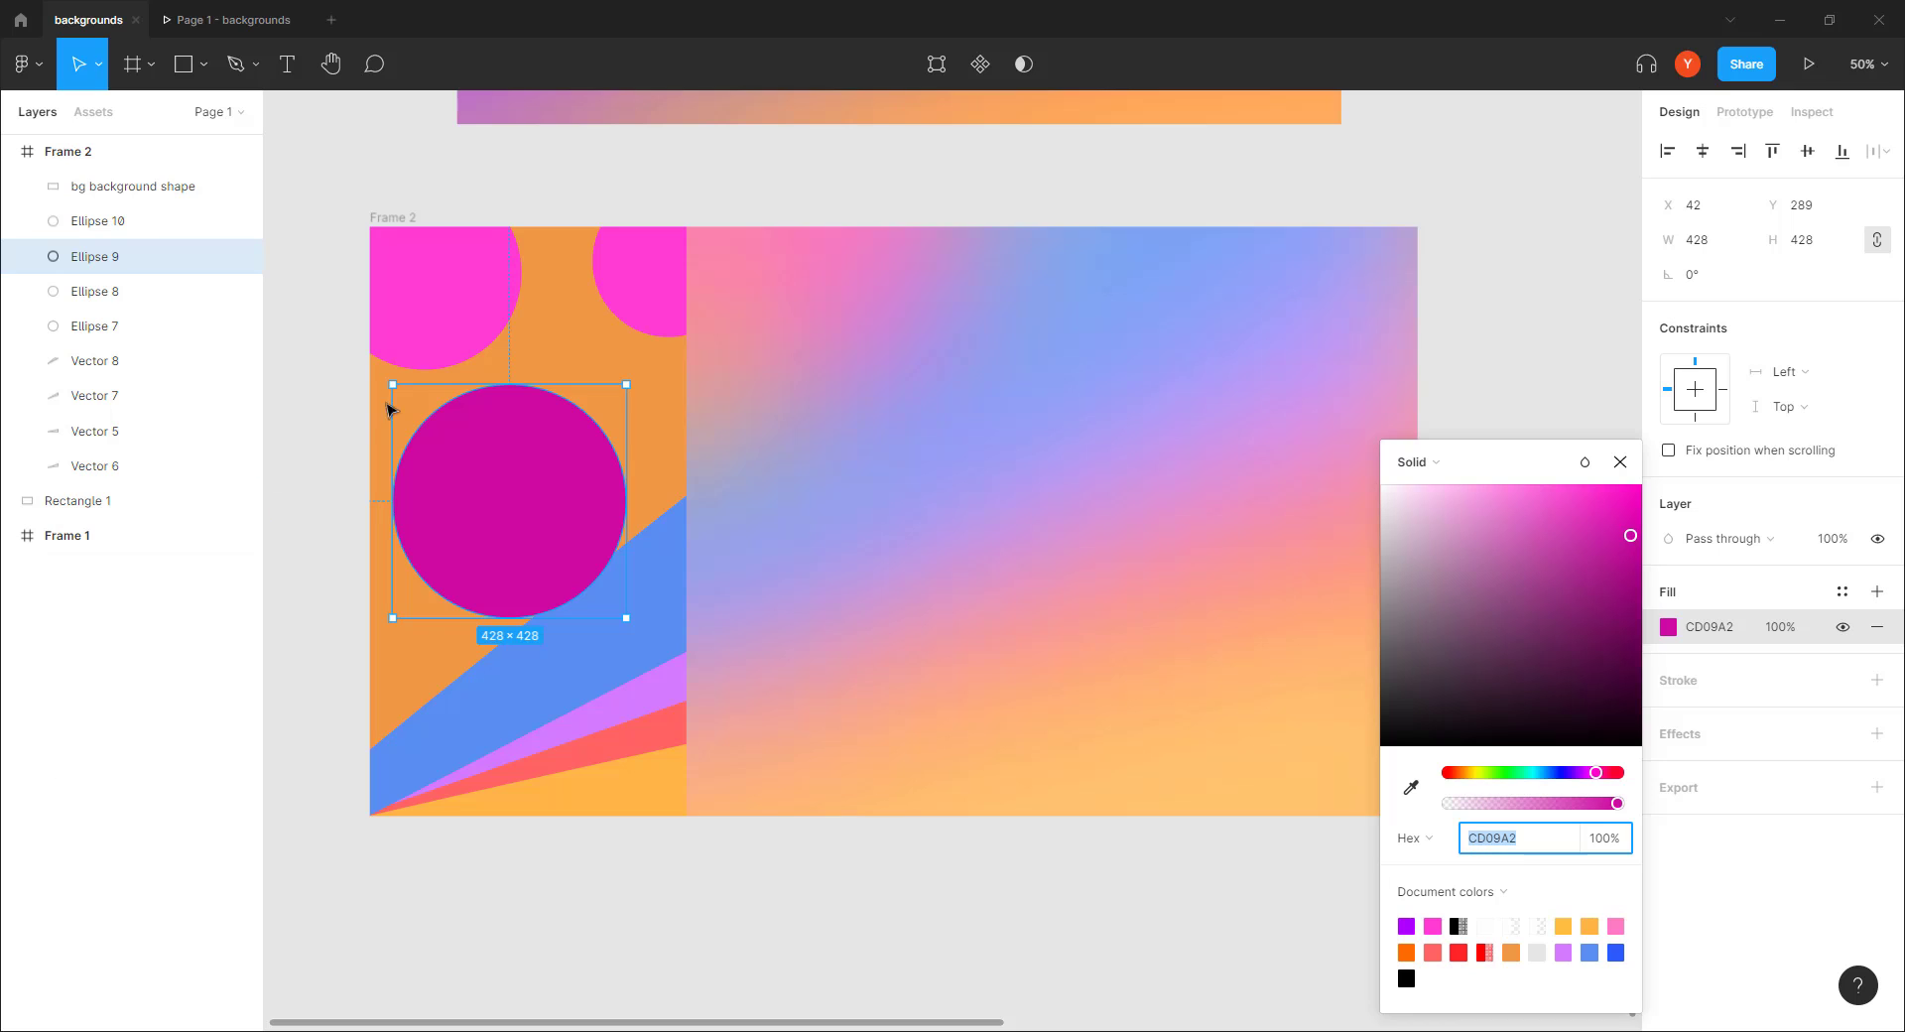
{"action": "left_click", "coordinate": [800, 420]}
{"action": "left_click_drag", "start_coordinate": [799, 421], "coordinate": [984, 415]}
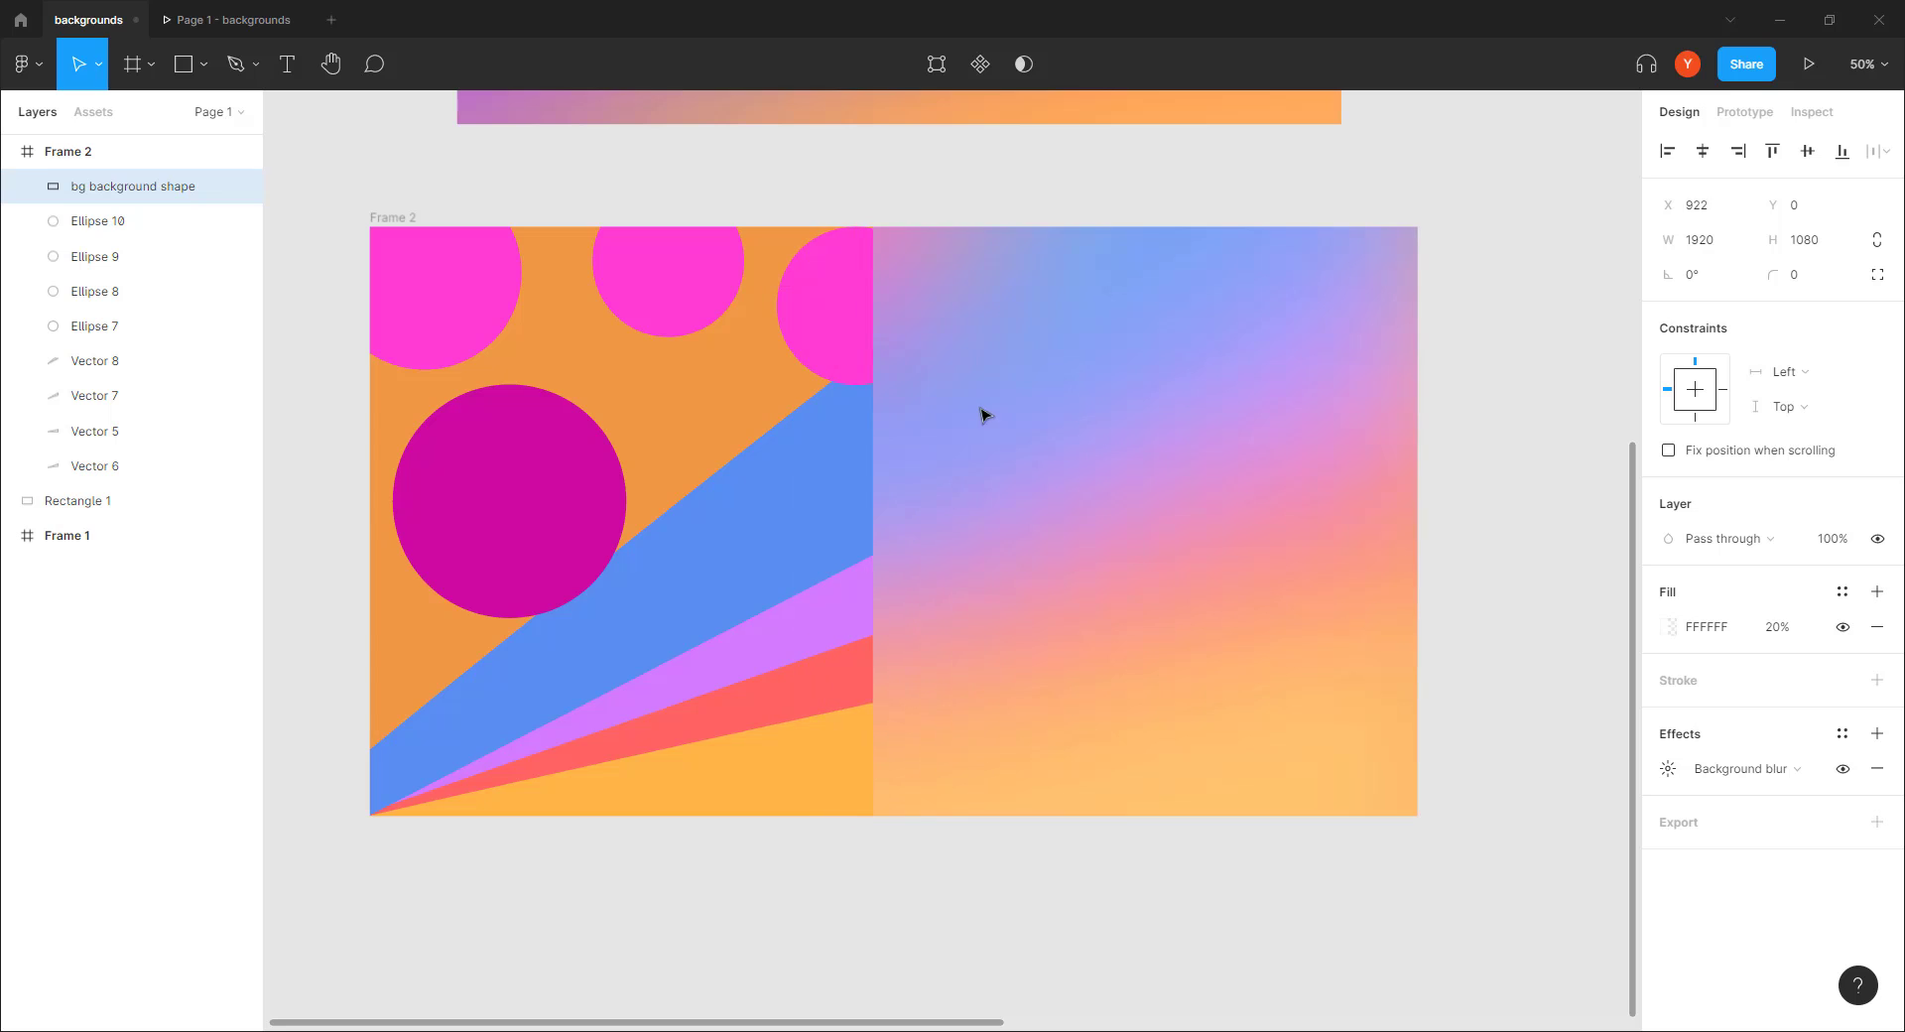
Set the fill of the three remaining pink circles along Frame 2's upper edge to CD09A2
{"action": "left_click", "coordinate": [837, 319], "text": "shift"}
{"action": "left_click", "coordinate": [804, 285]}
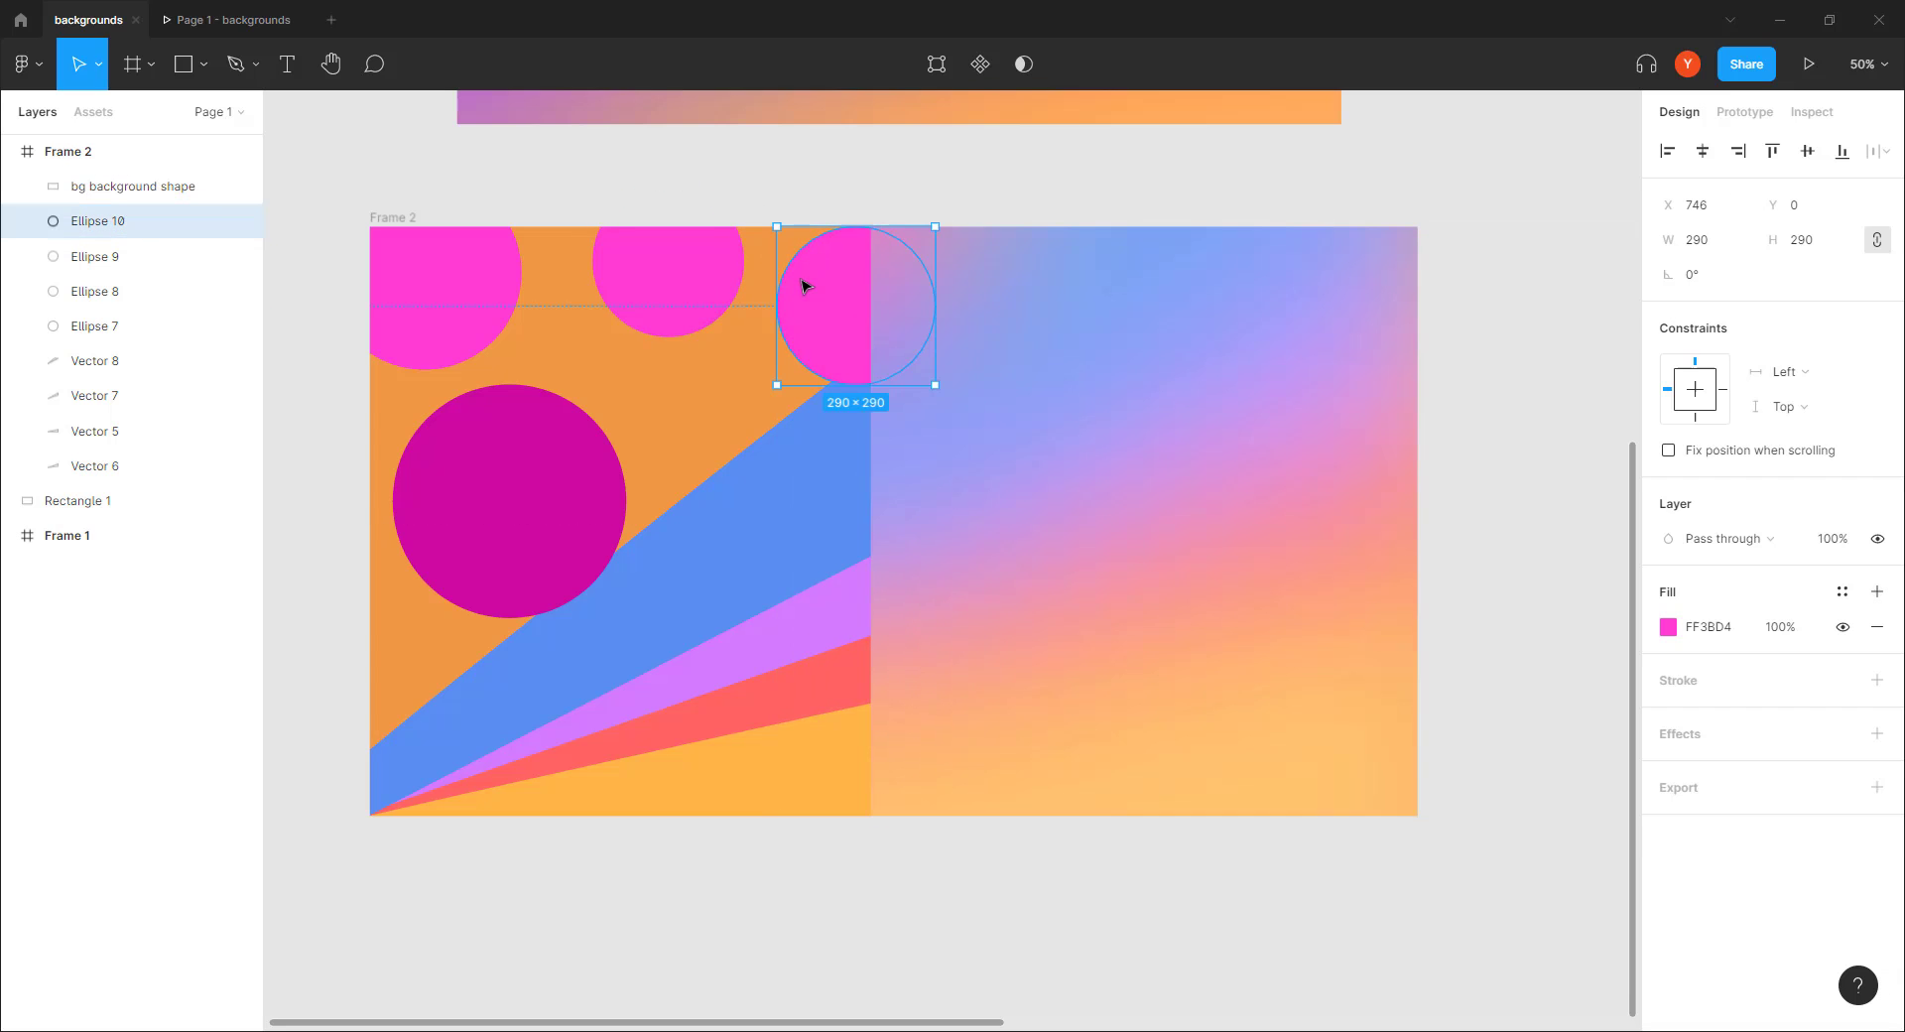
{"action": "left_click", "coordinate": [663, 264], "text": "shift"}
{"action": "left_click", "coordinate": [456, 288], "text": "shift"}
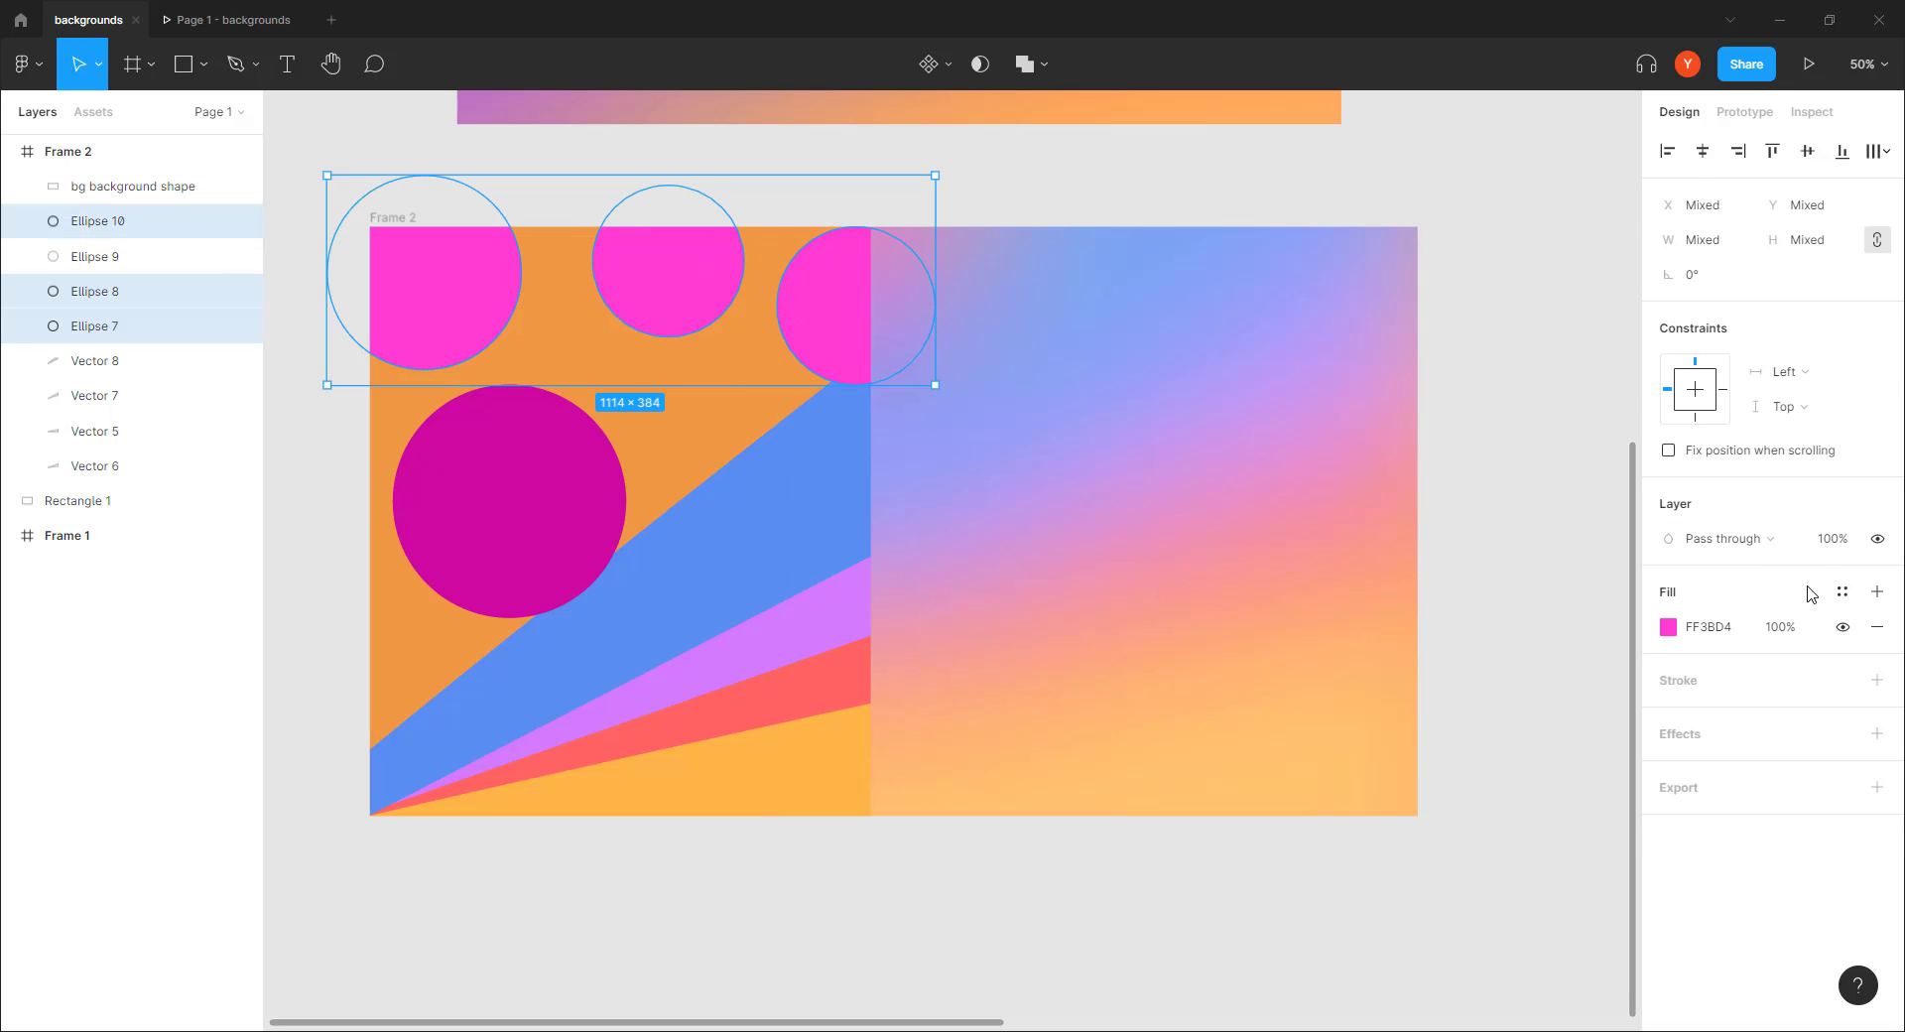
{"action": "left_click", "coordinate": [1707, 627]}
{"action": "type", "text": "CD0999"}
{"action": "key", "text": "Return"}
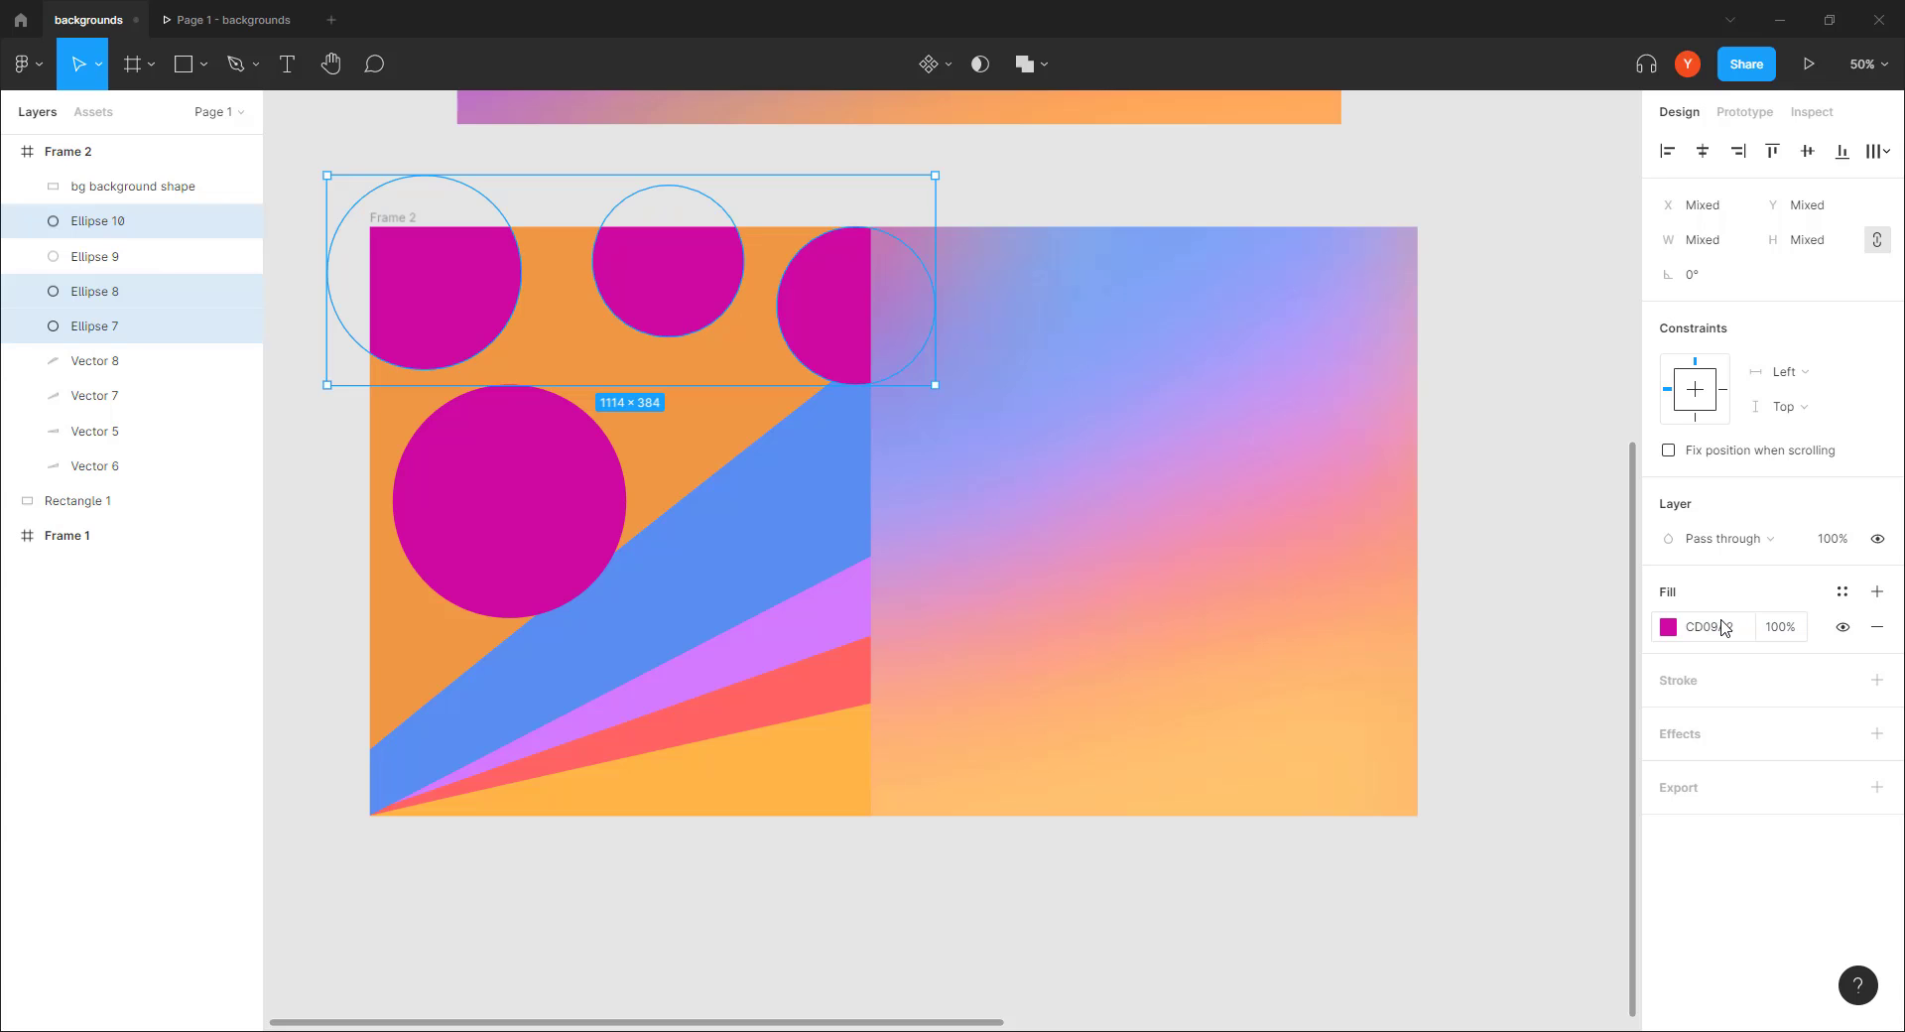
Change Frame 2's fill to the fully saturated orange FFA800 and close the colour picker
{"action": "left_click", "coordinate": [401, 220]}
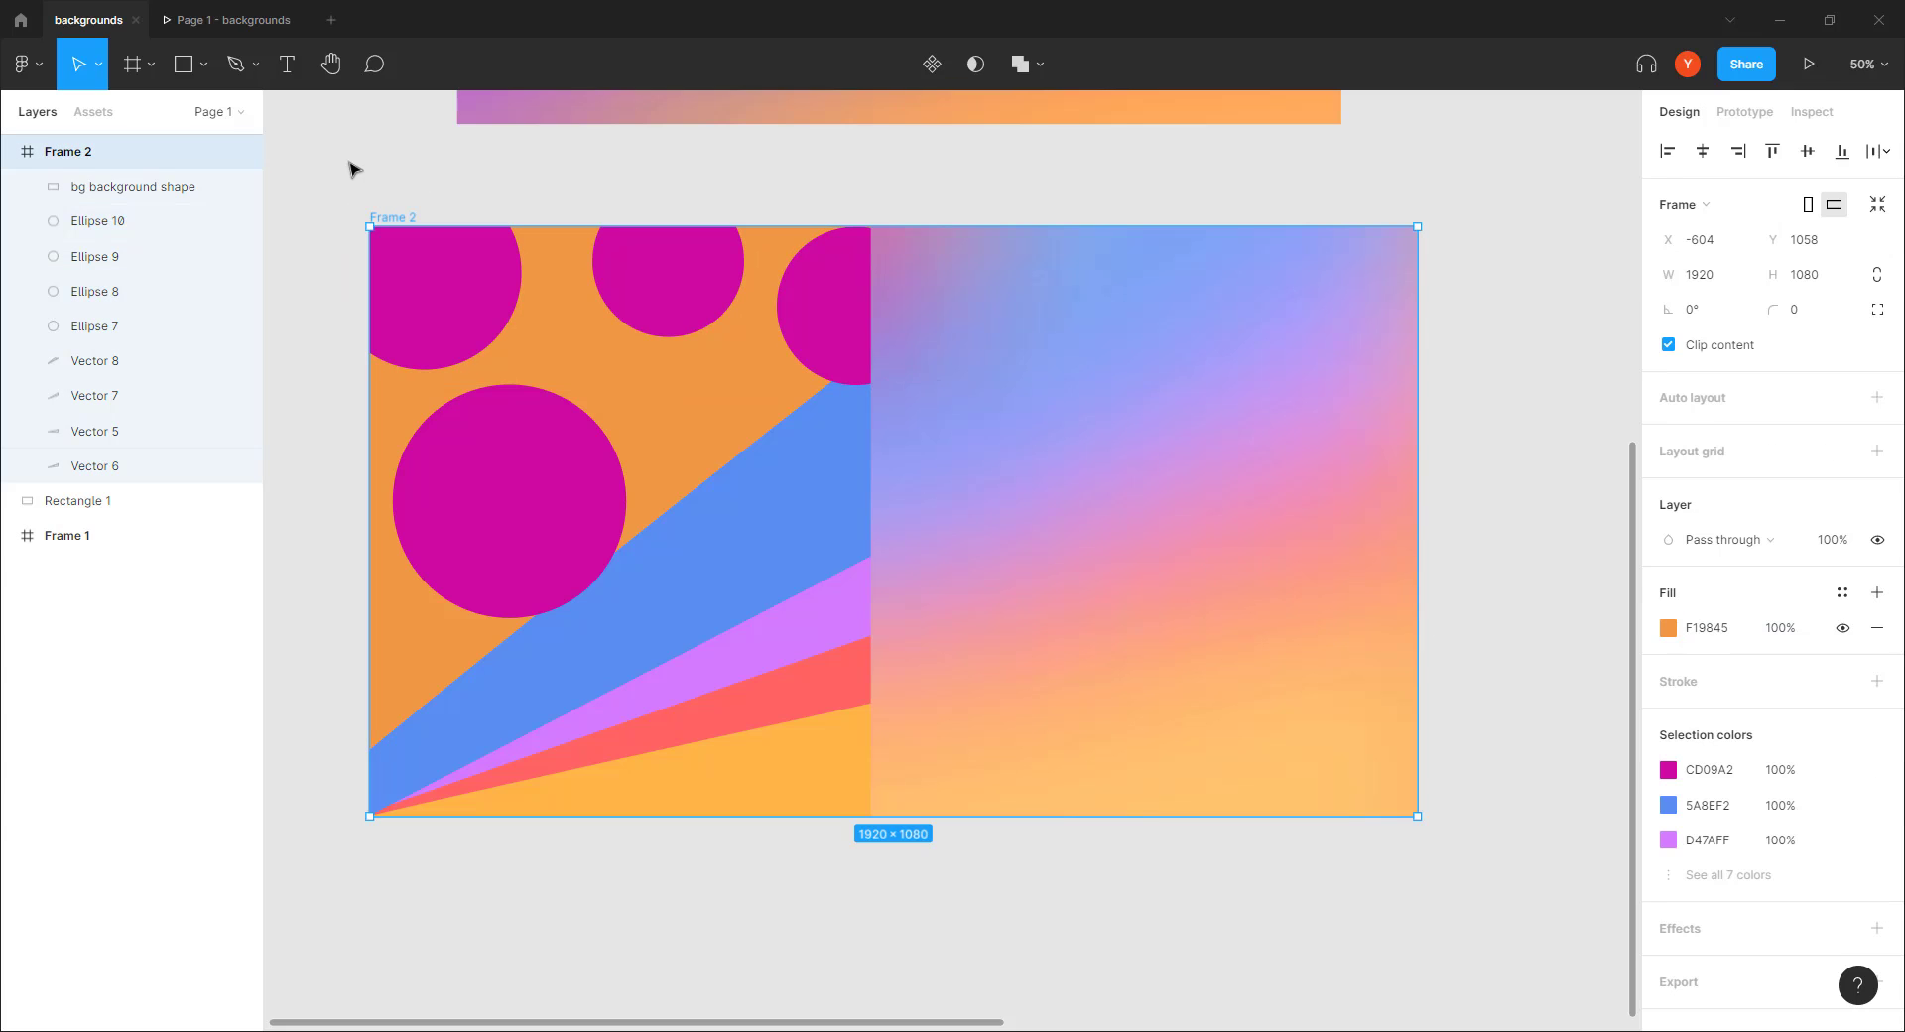
{"action": "left_click", "coordinate": [1669, 626]}
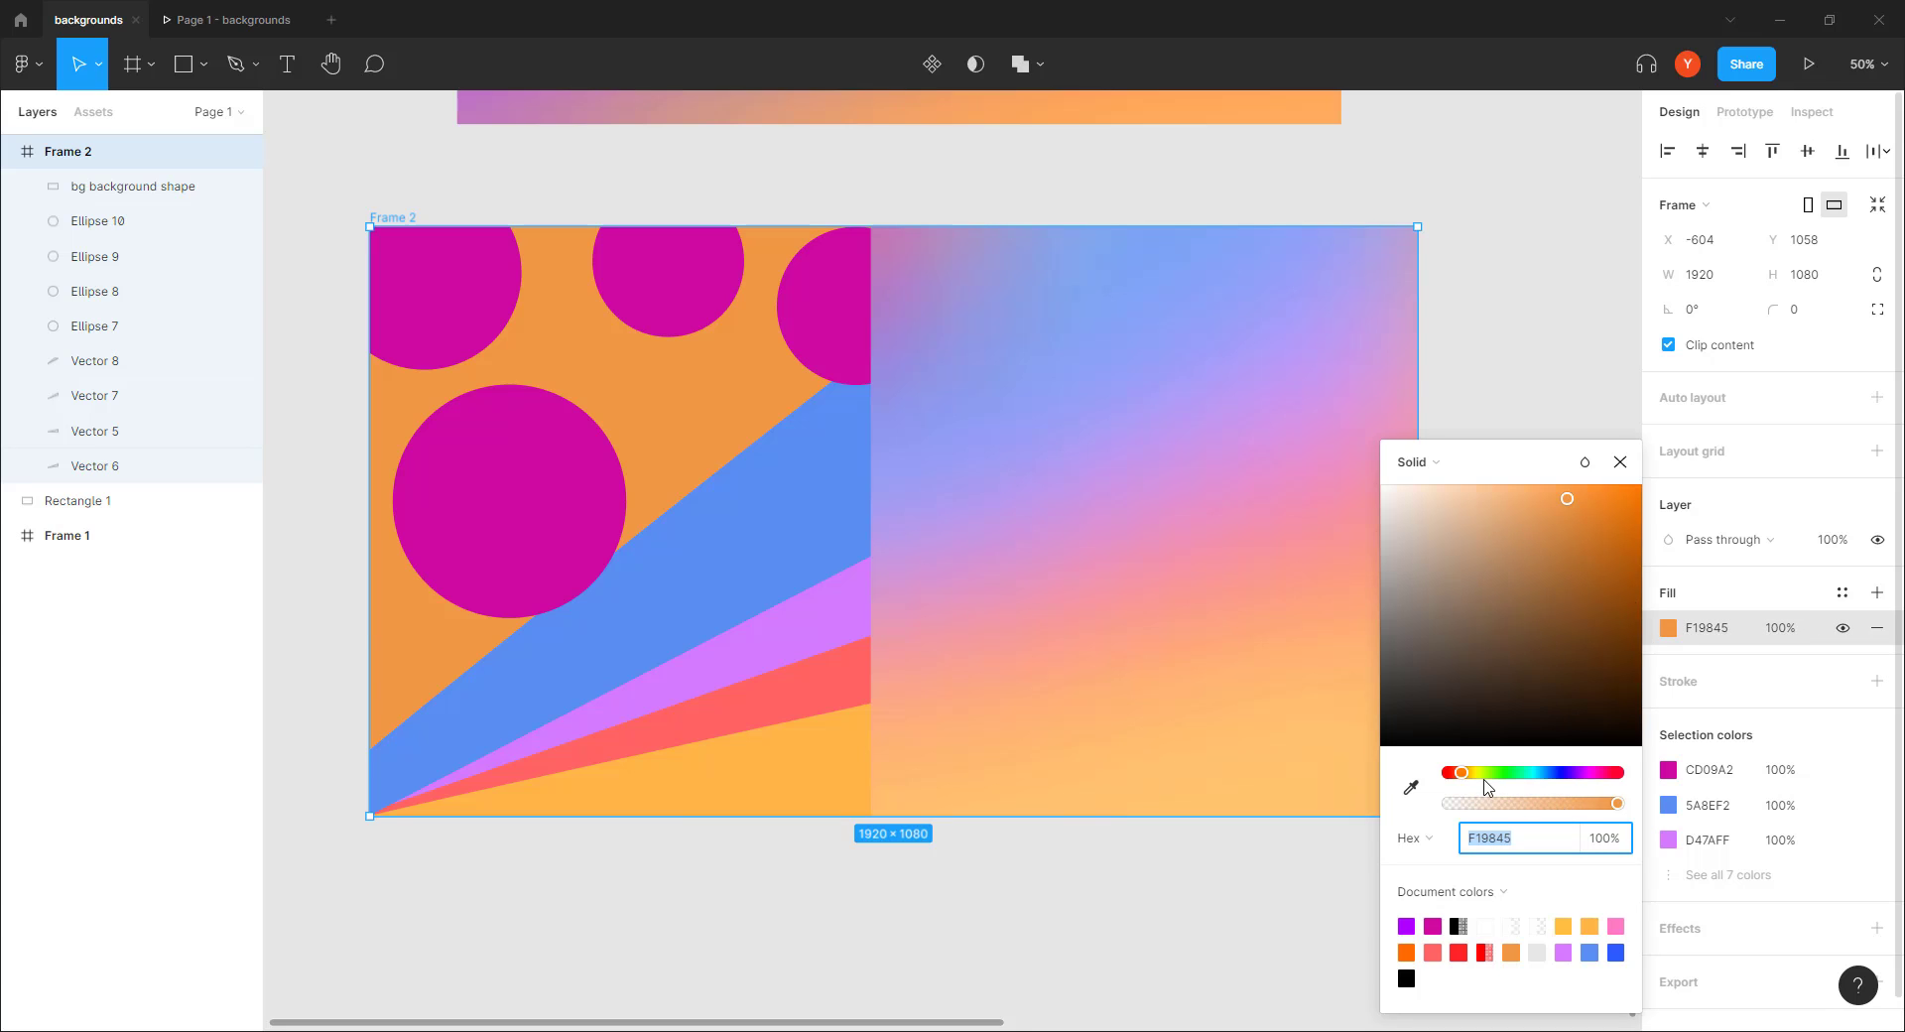
{"action": "left_click_drag", "start_coordinate": [1476, 781], "coordinate": [1467, 782]}
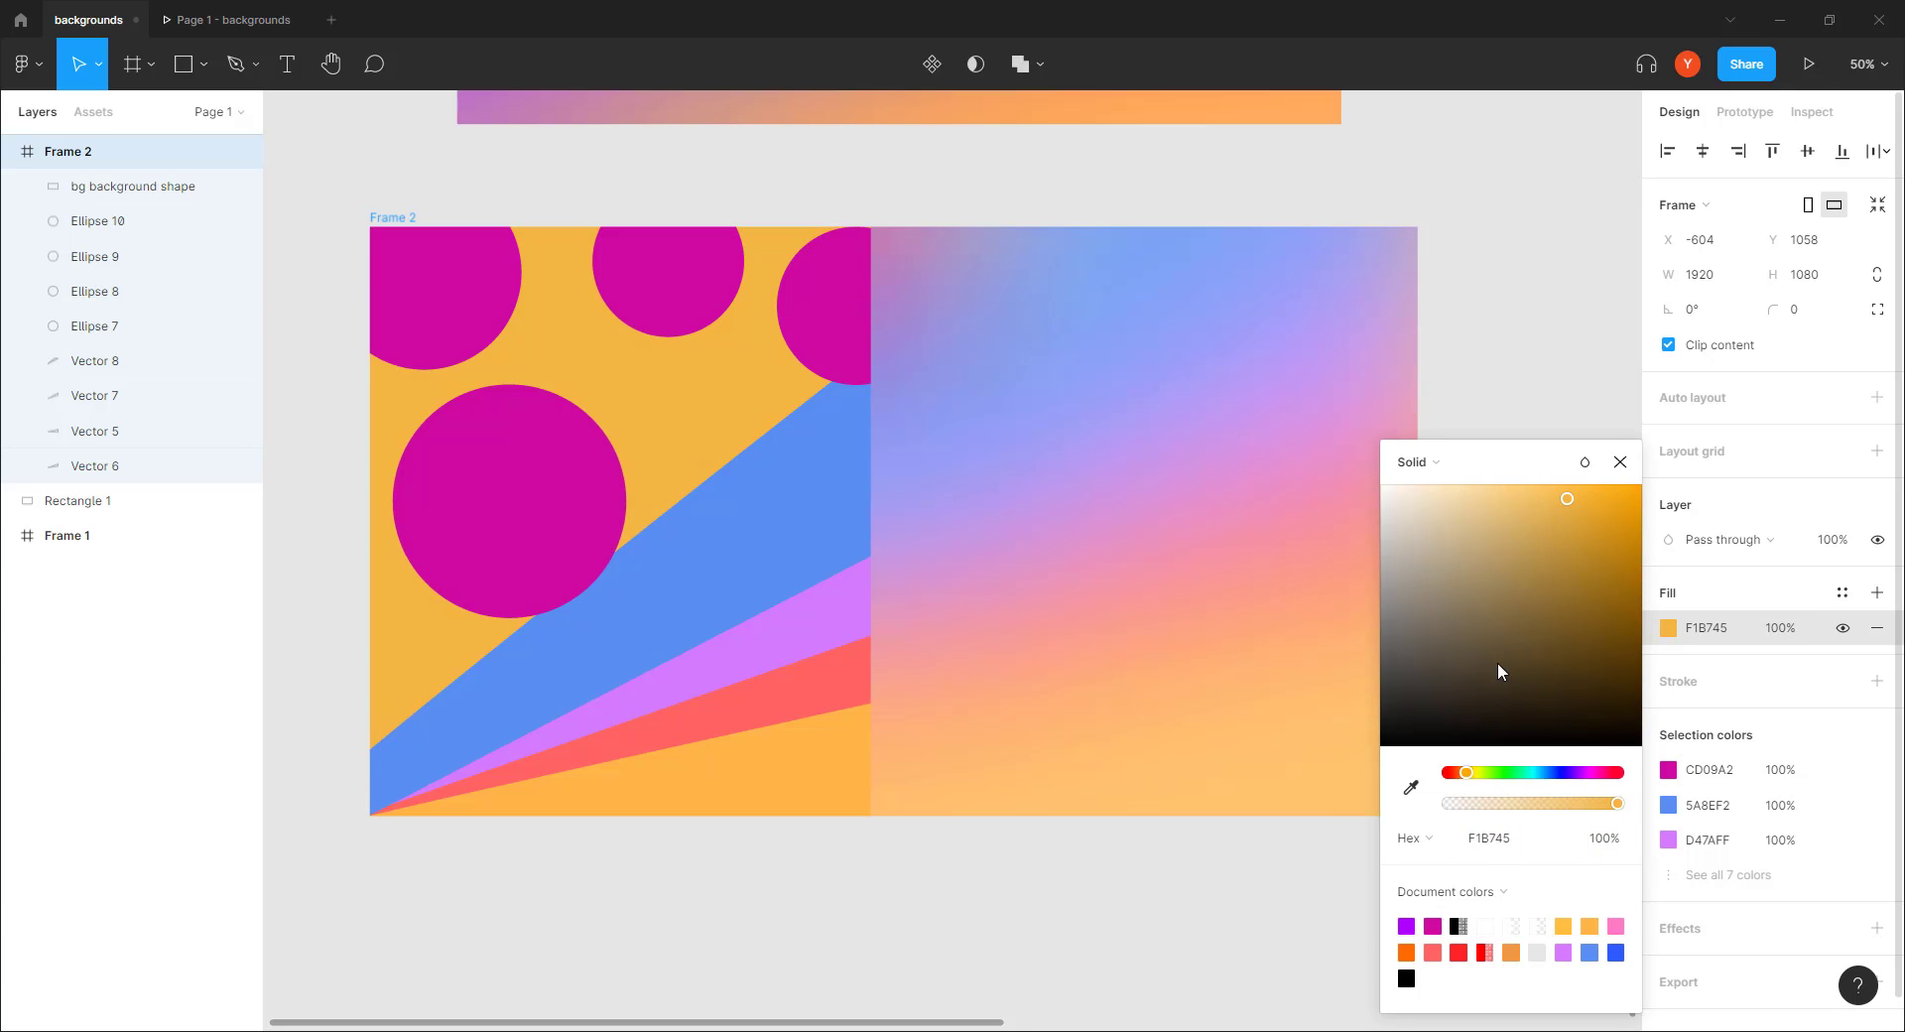
{"action": "left_click_drag", "start_coordinate": [1570, 501], "coordinate": [1745, 368]}
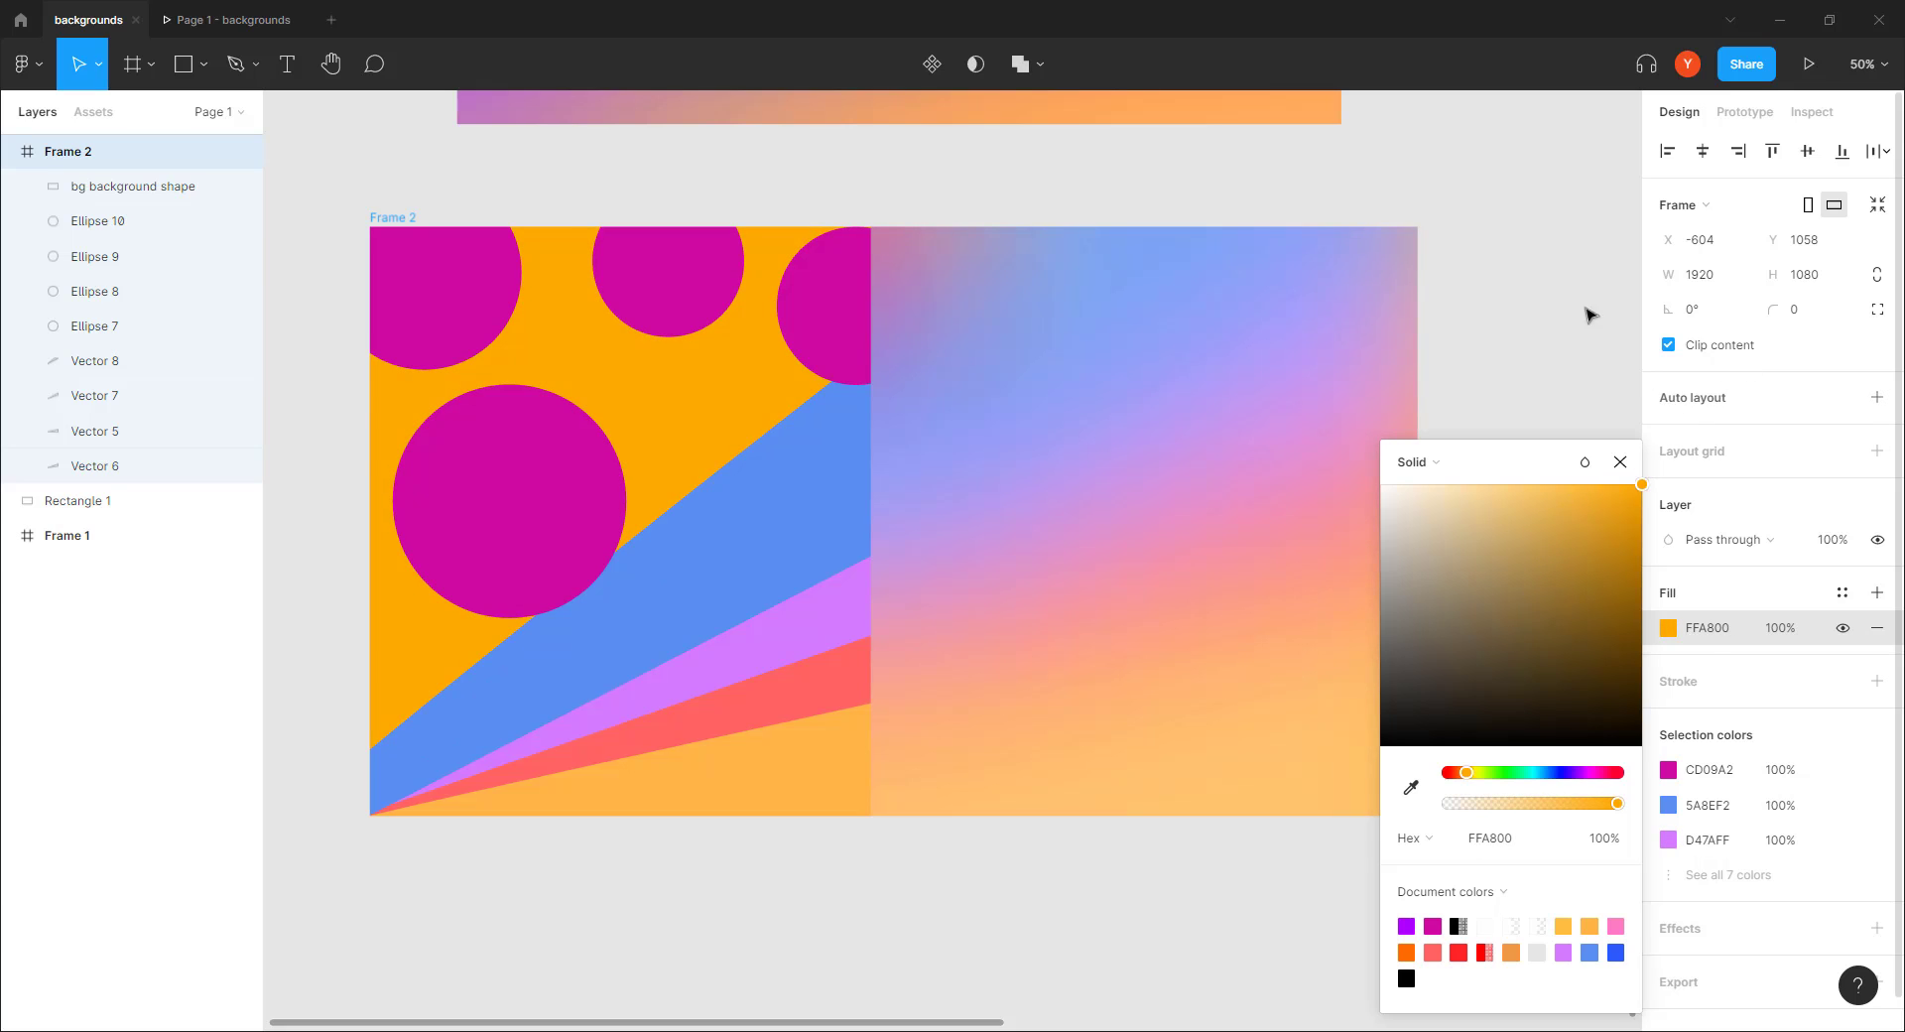
{"action": "left_click", "coordinate": [1505, 259]}
Slide the bg background shape overlay back to X 0 so it covers all of Frame 2, and deselect it
{"action": "left_click", "coordinate": [1173, 410]}
{"action": "left_click_drag", "start_coordinate": [1204, 528], "coordinate": [703, 558]}
{"action": "left_click", "coordinate": [1514, 387]}
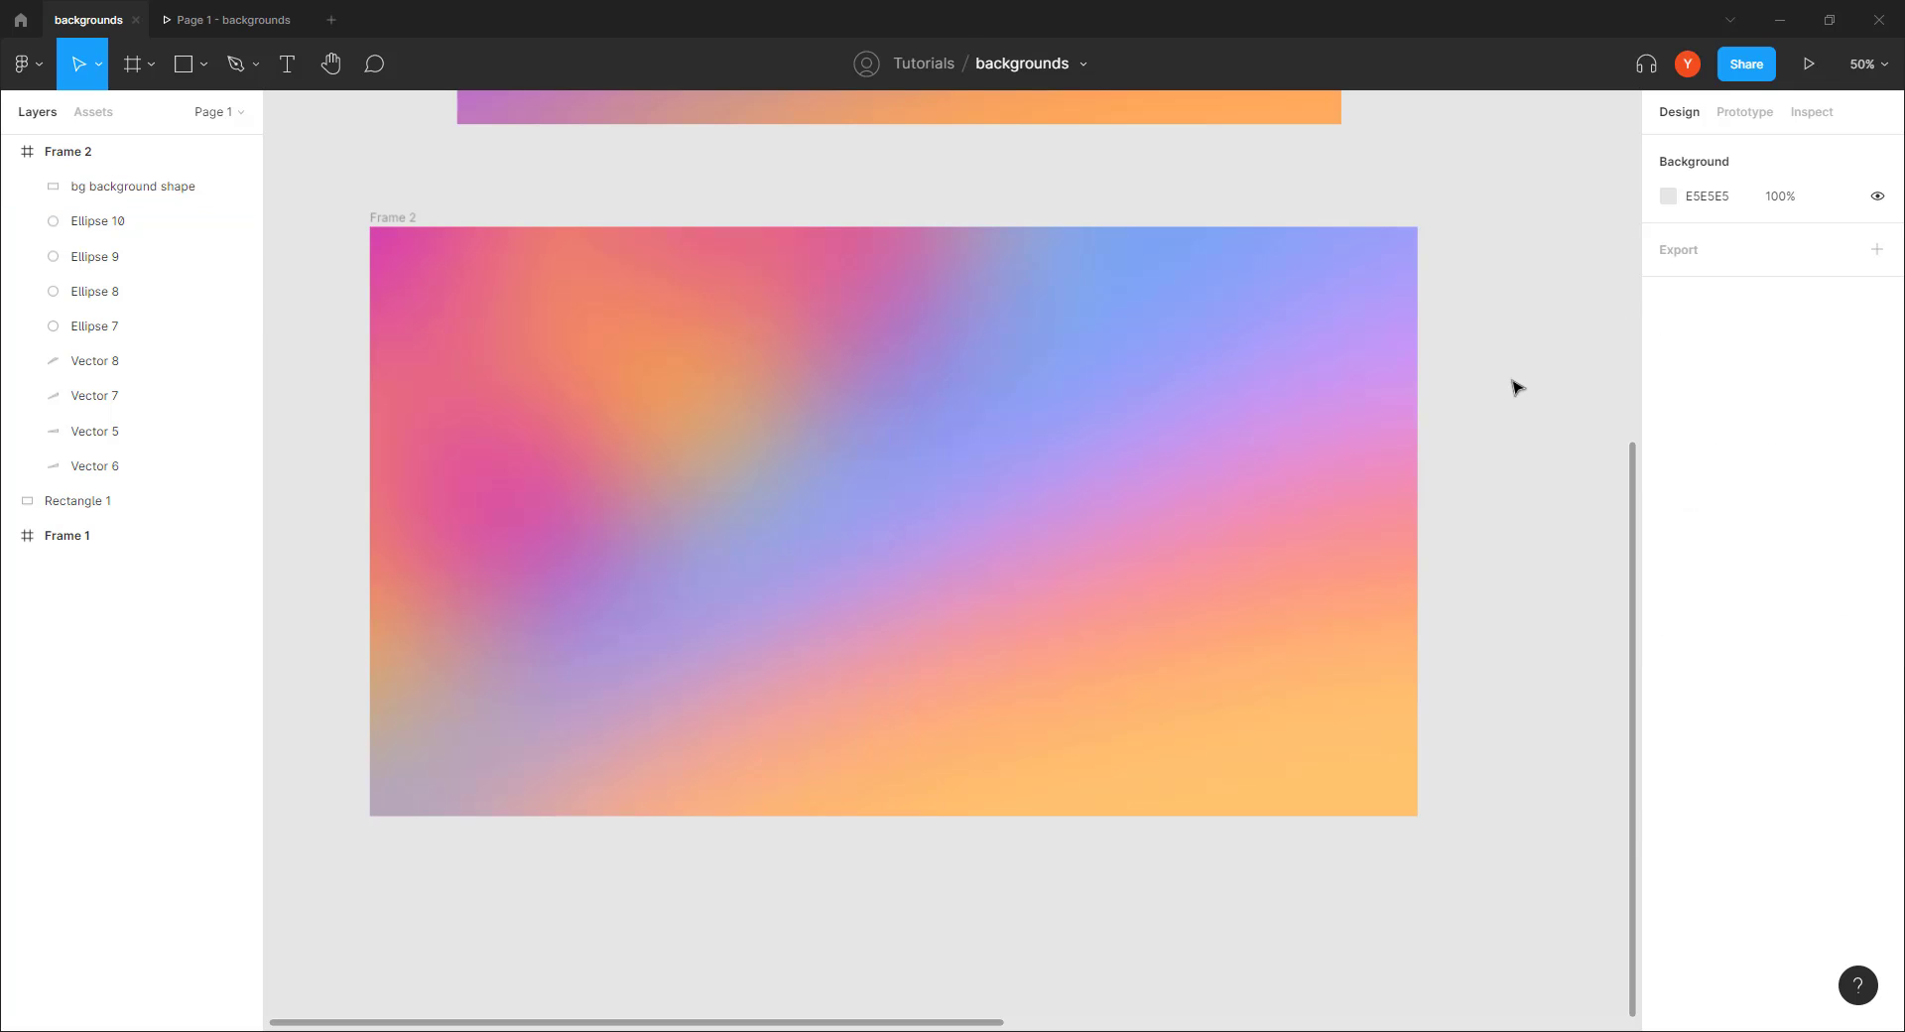
{"action": "key", "text": "minus"}
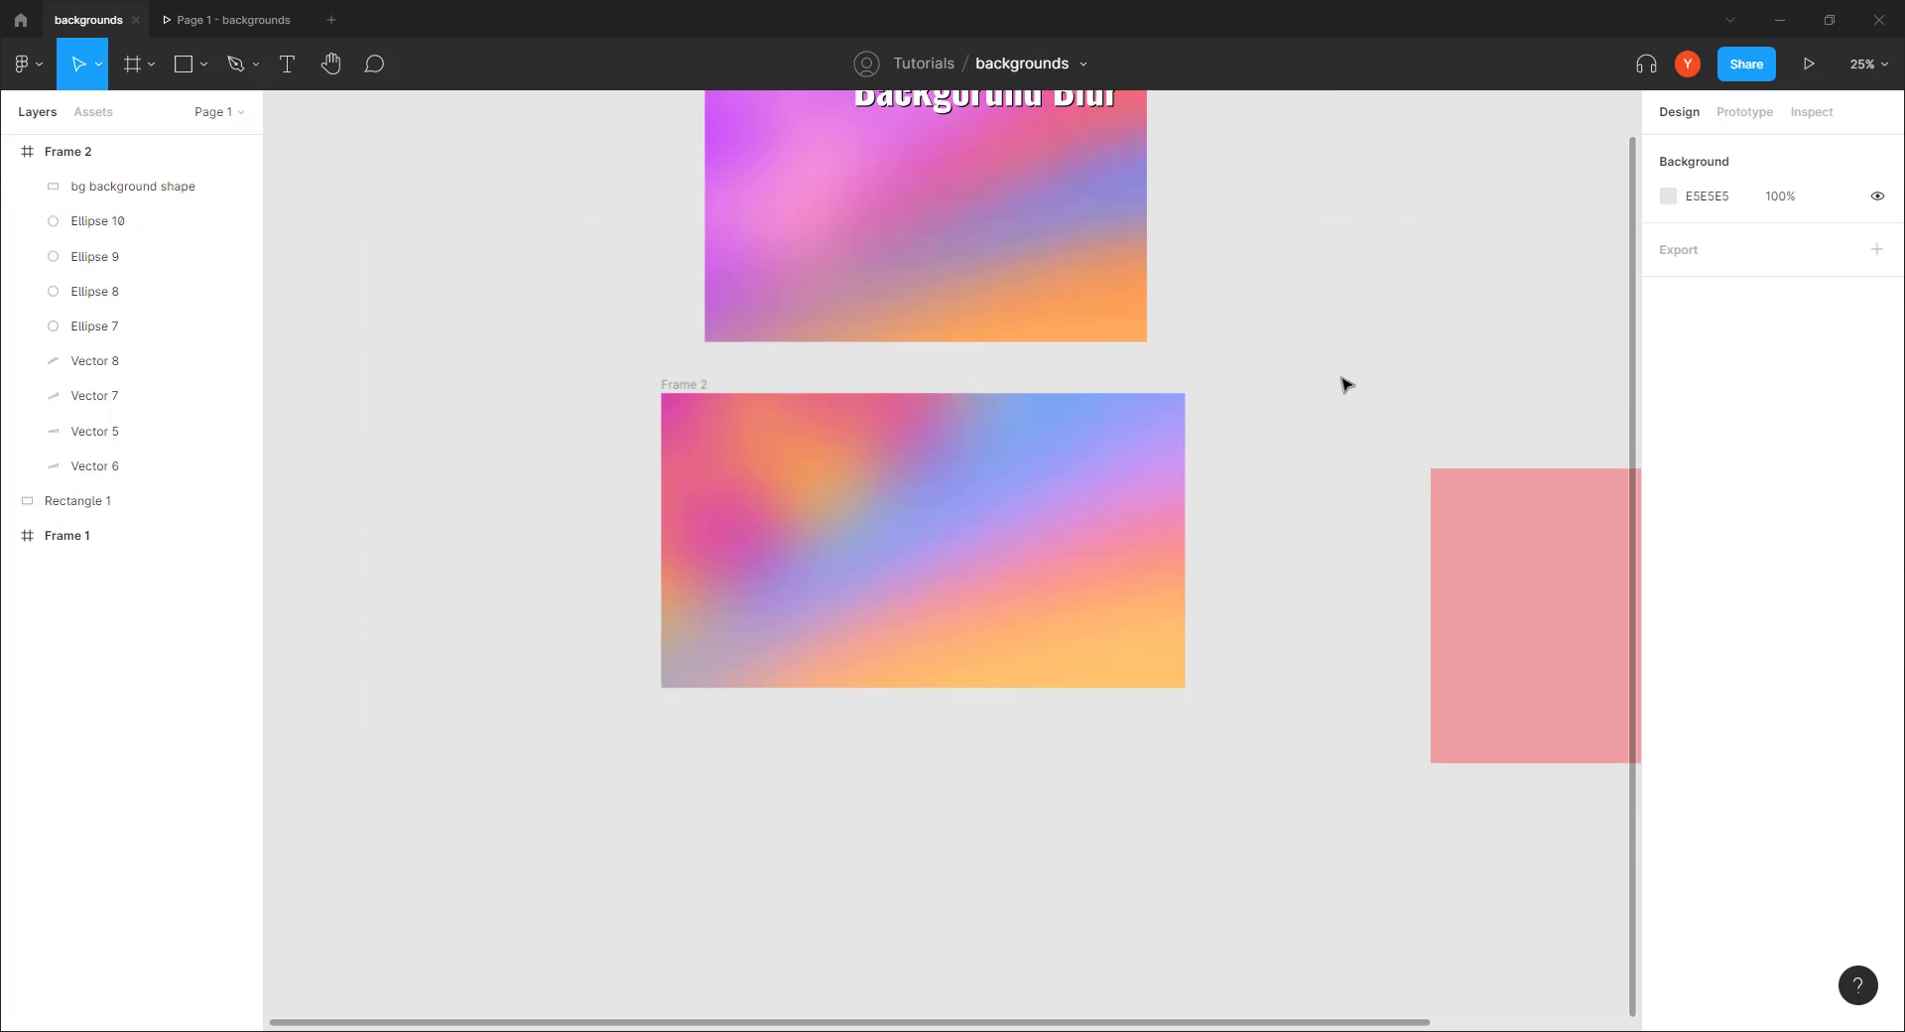
{"action": "left_click_drag", "start_coordinate": [1298, 357], "coordinate": [1213, 422]}
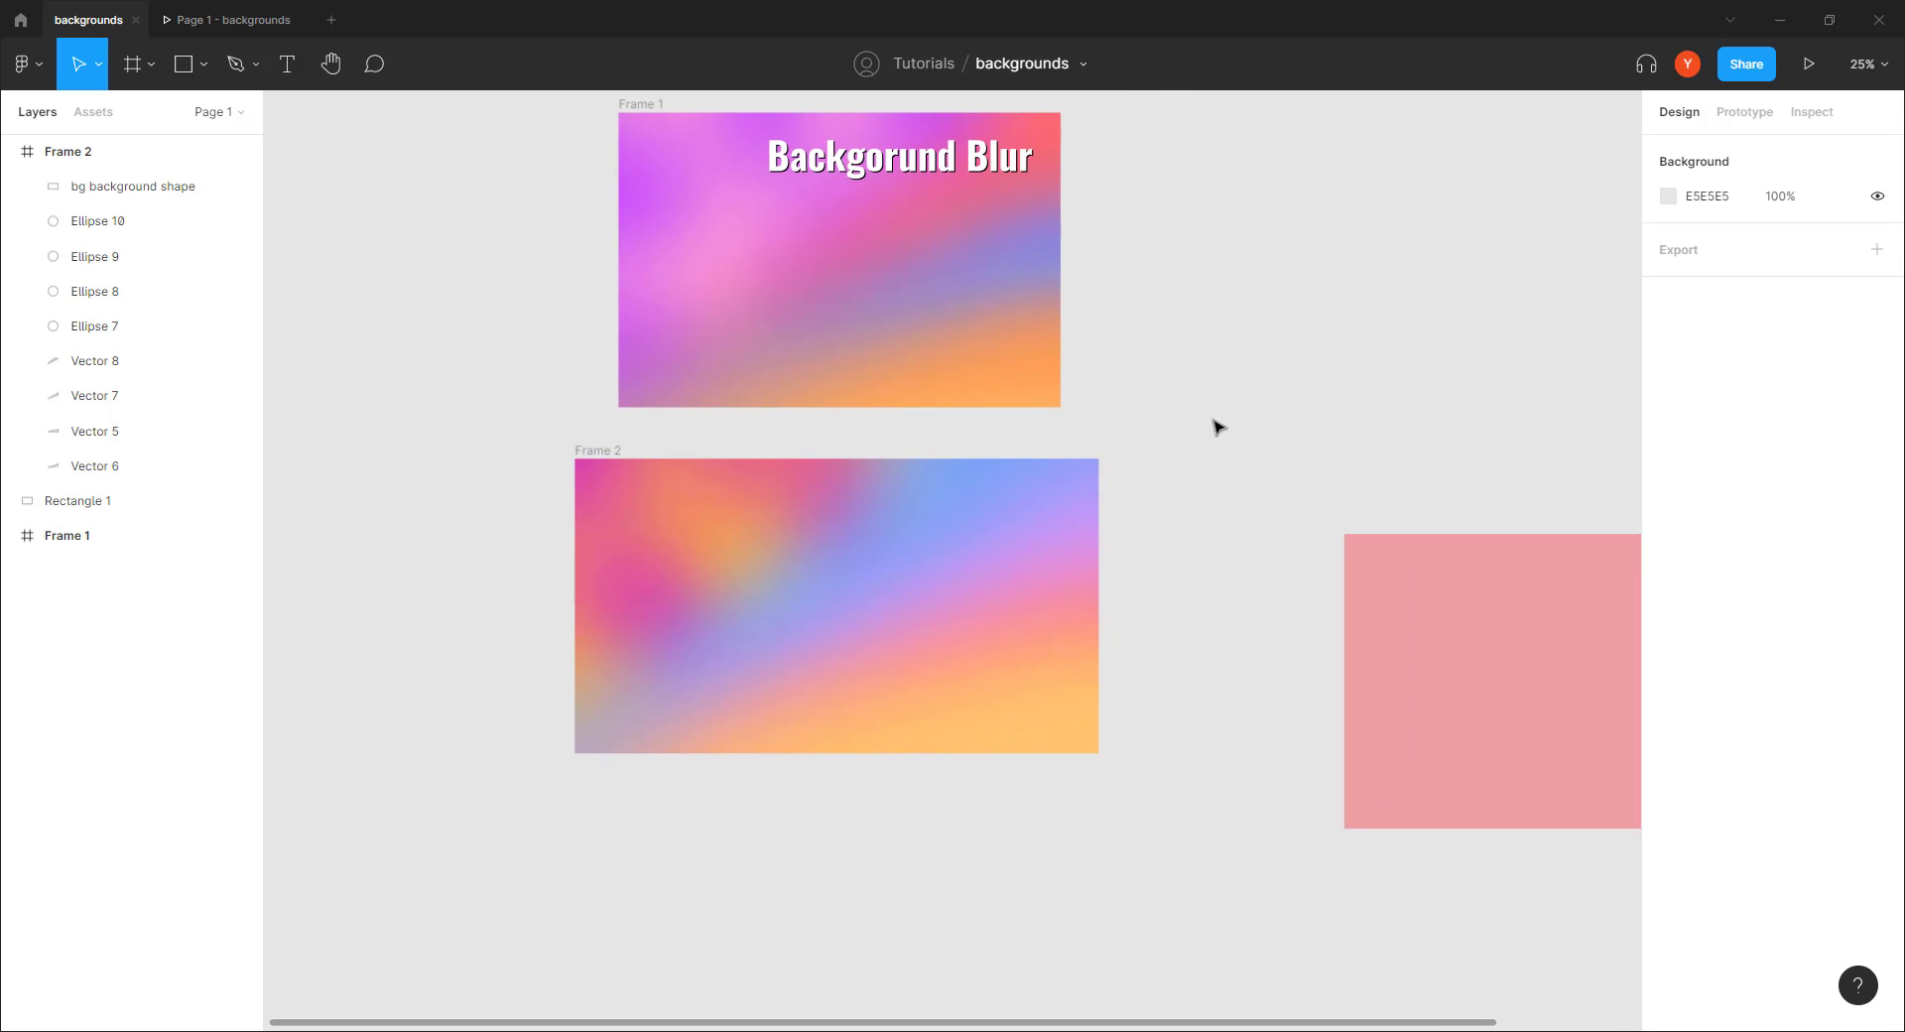
Move Frame 2 to X -594, Y 1094, then try sliding its blurred overlay left and undo that slide
{"action": "left_click", "coordinate": [1090, 537]}
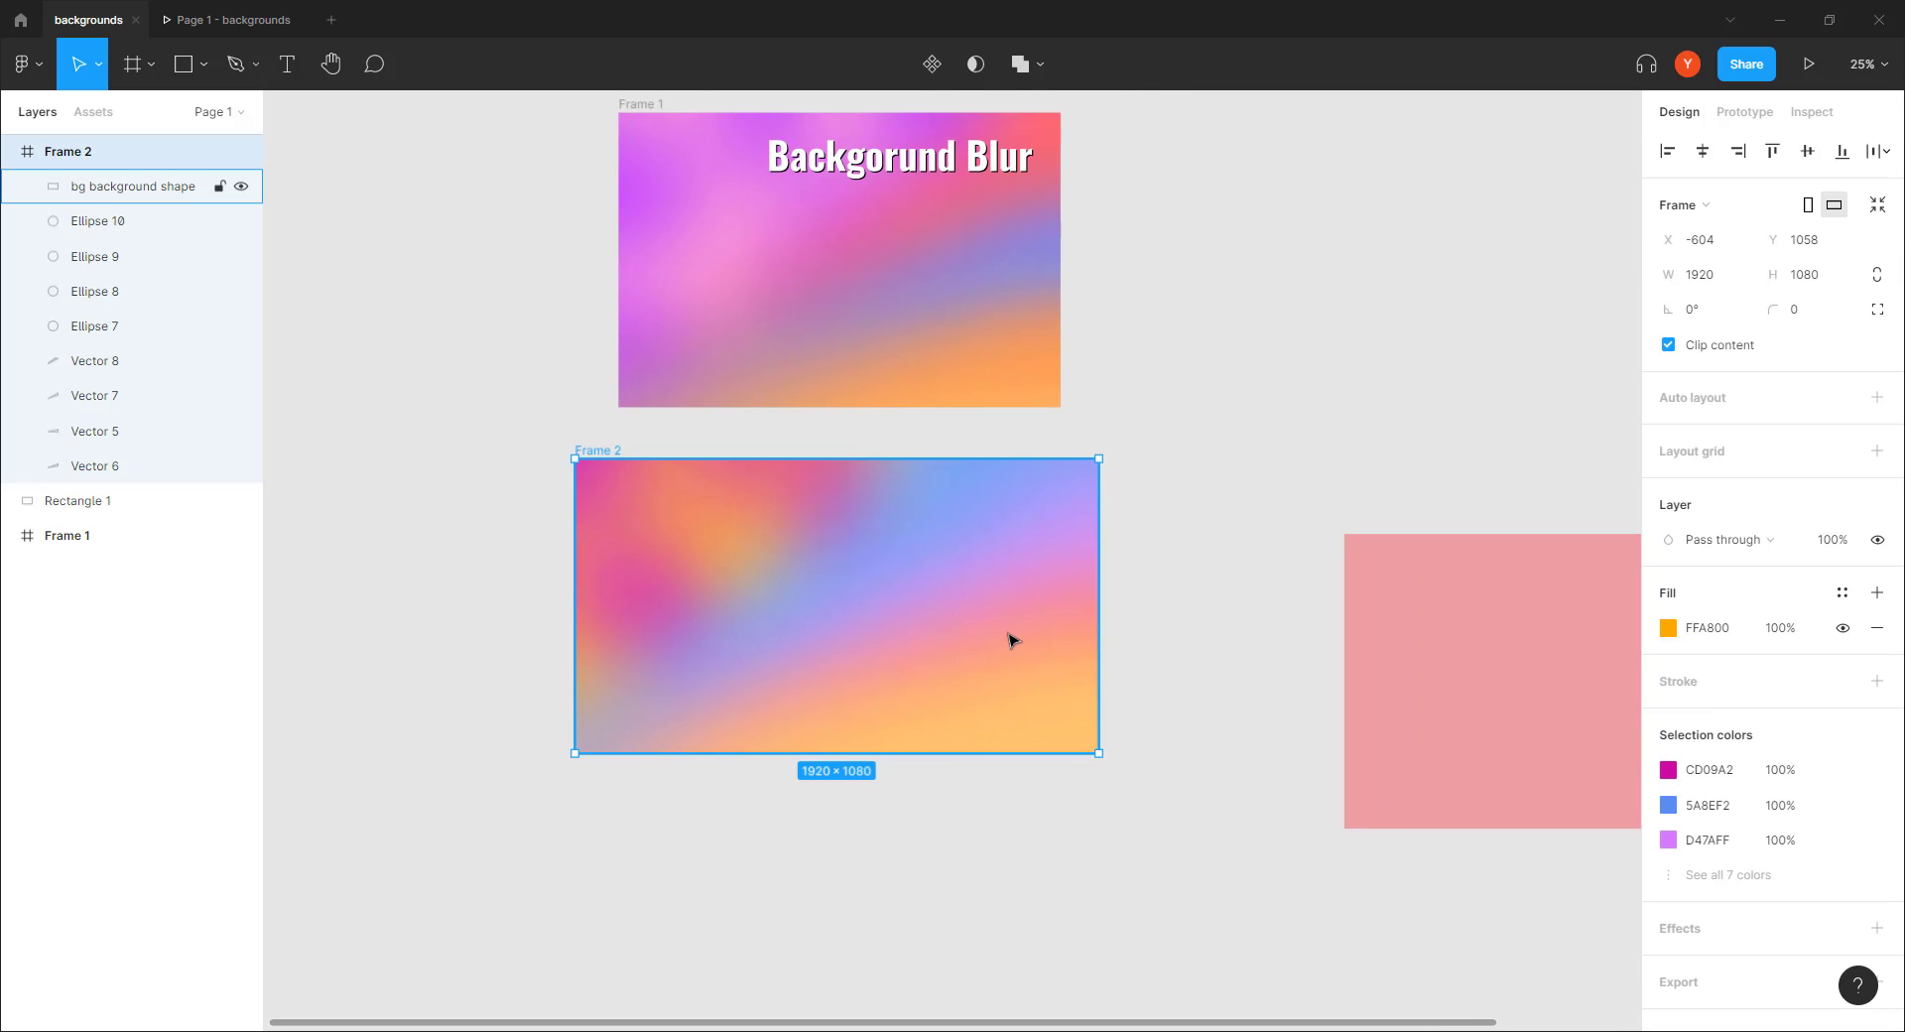
{"action": "left_click_drag", "start_coordinate": [1014, 636], "coordinate": [925, 652]}
{"action": "double_click", "coordinate": [889, 638]}
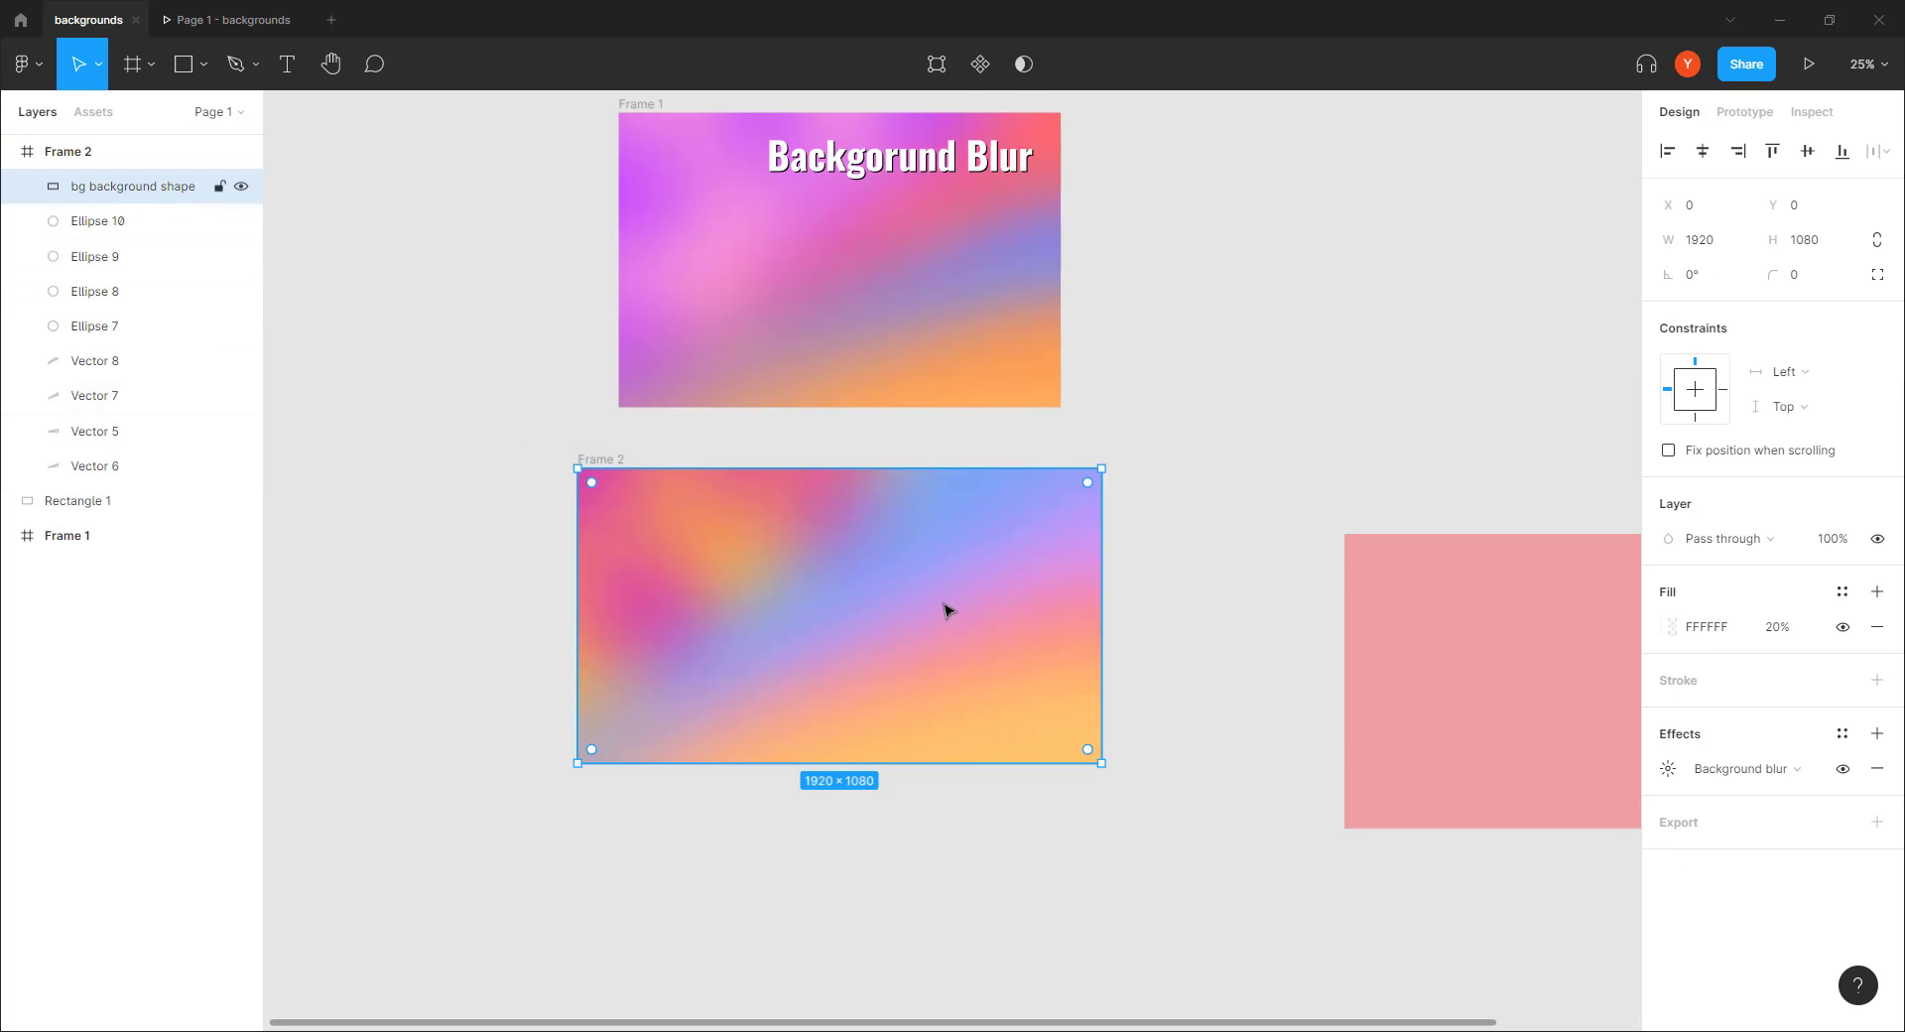
{"action": "left_click_drag", "start_coordinate": [943, 609], "coordinate": [835, 605]}
{"action": "key", "text": "ctrl+z"}
Change the bg background shape's fill to purple 6109A7 at 20% opacity, after trying black 000000 and dark red A70909
{"action": "key", "text": "ctrl+plus"}
{"action": "left_click_drag", "start_coordinate": [889, 569], "coordinate": [1071, 456]}
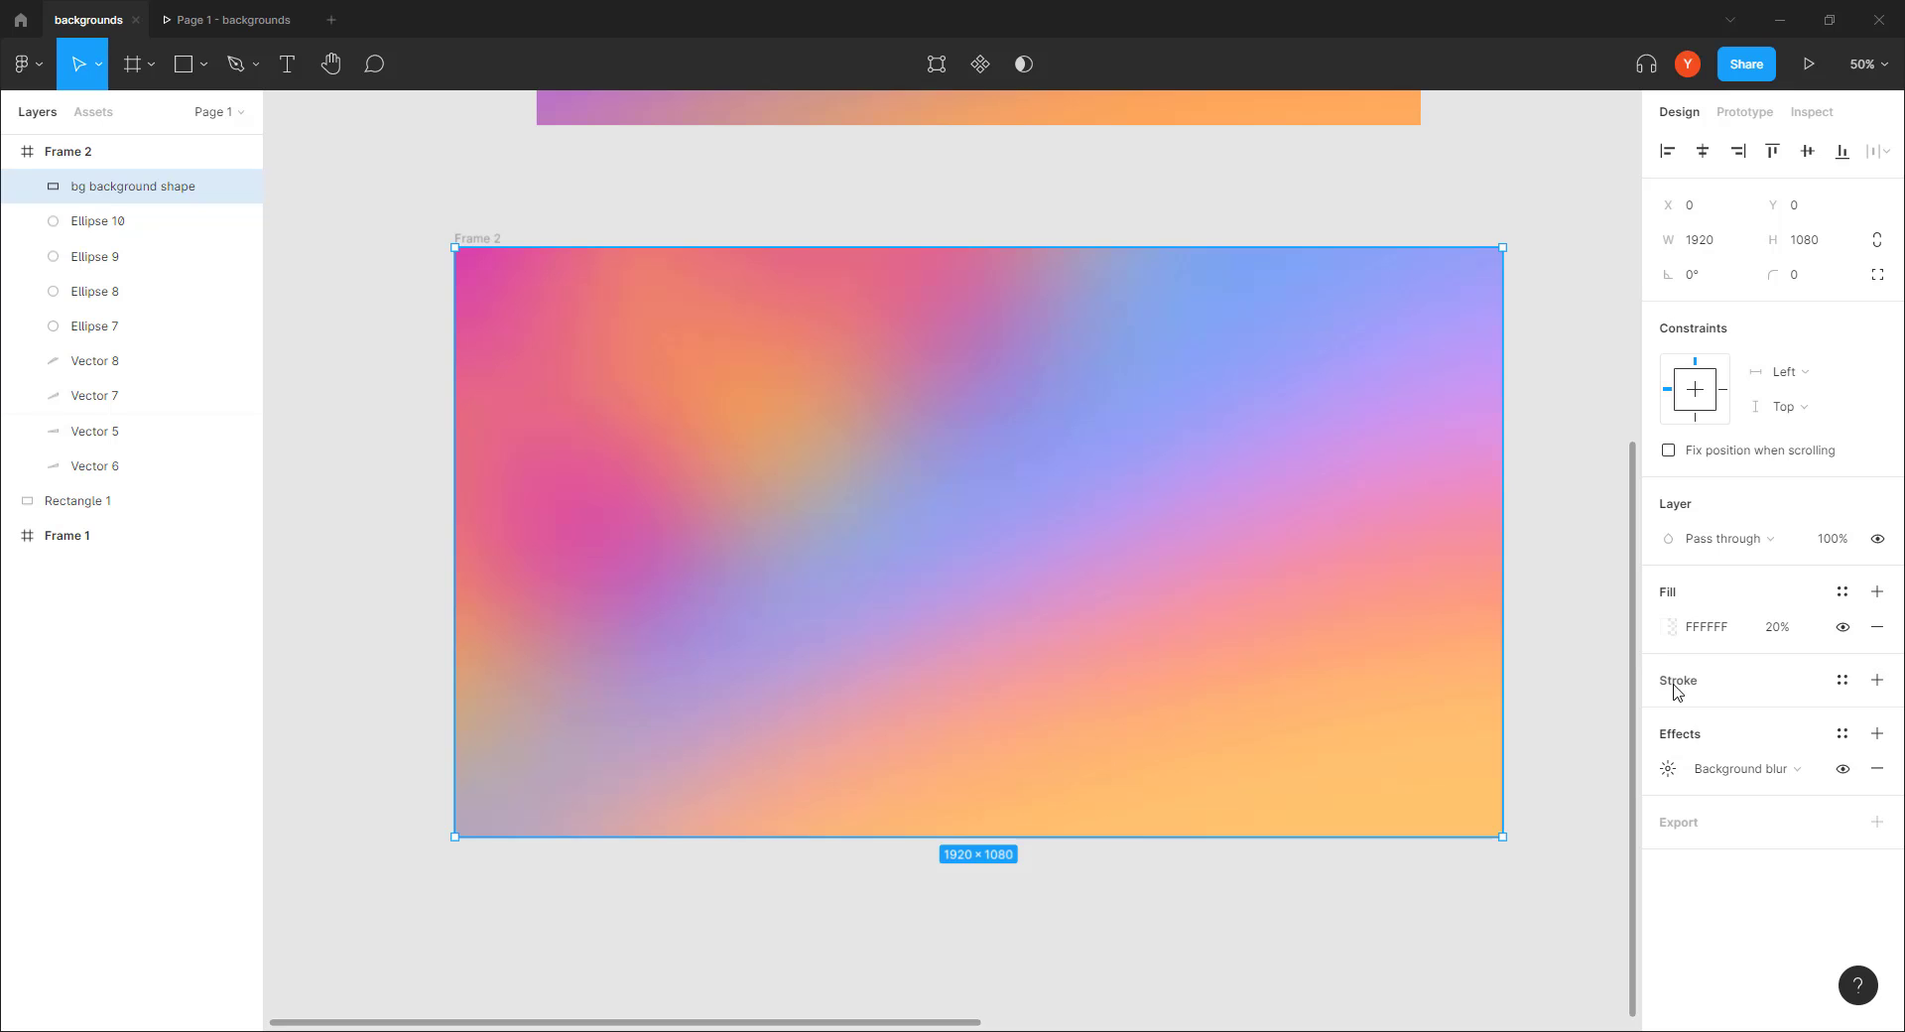
{"action": "left_click", "coordinate": [1669, 627]}
{"action": "scroll", "coordinate": [1050, 407], "scroll_direction": "right", "scroll_amount": 4}
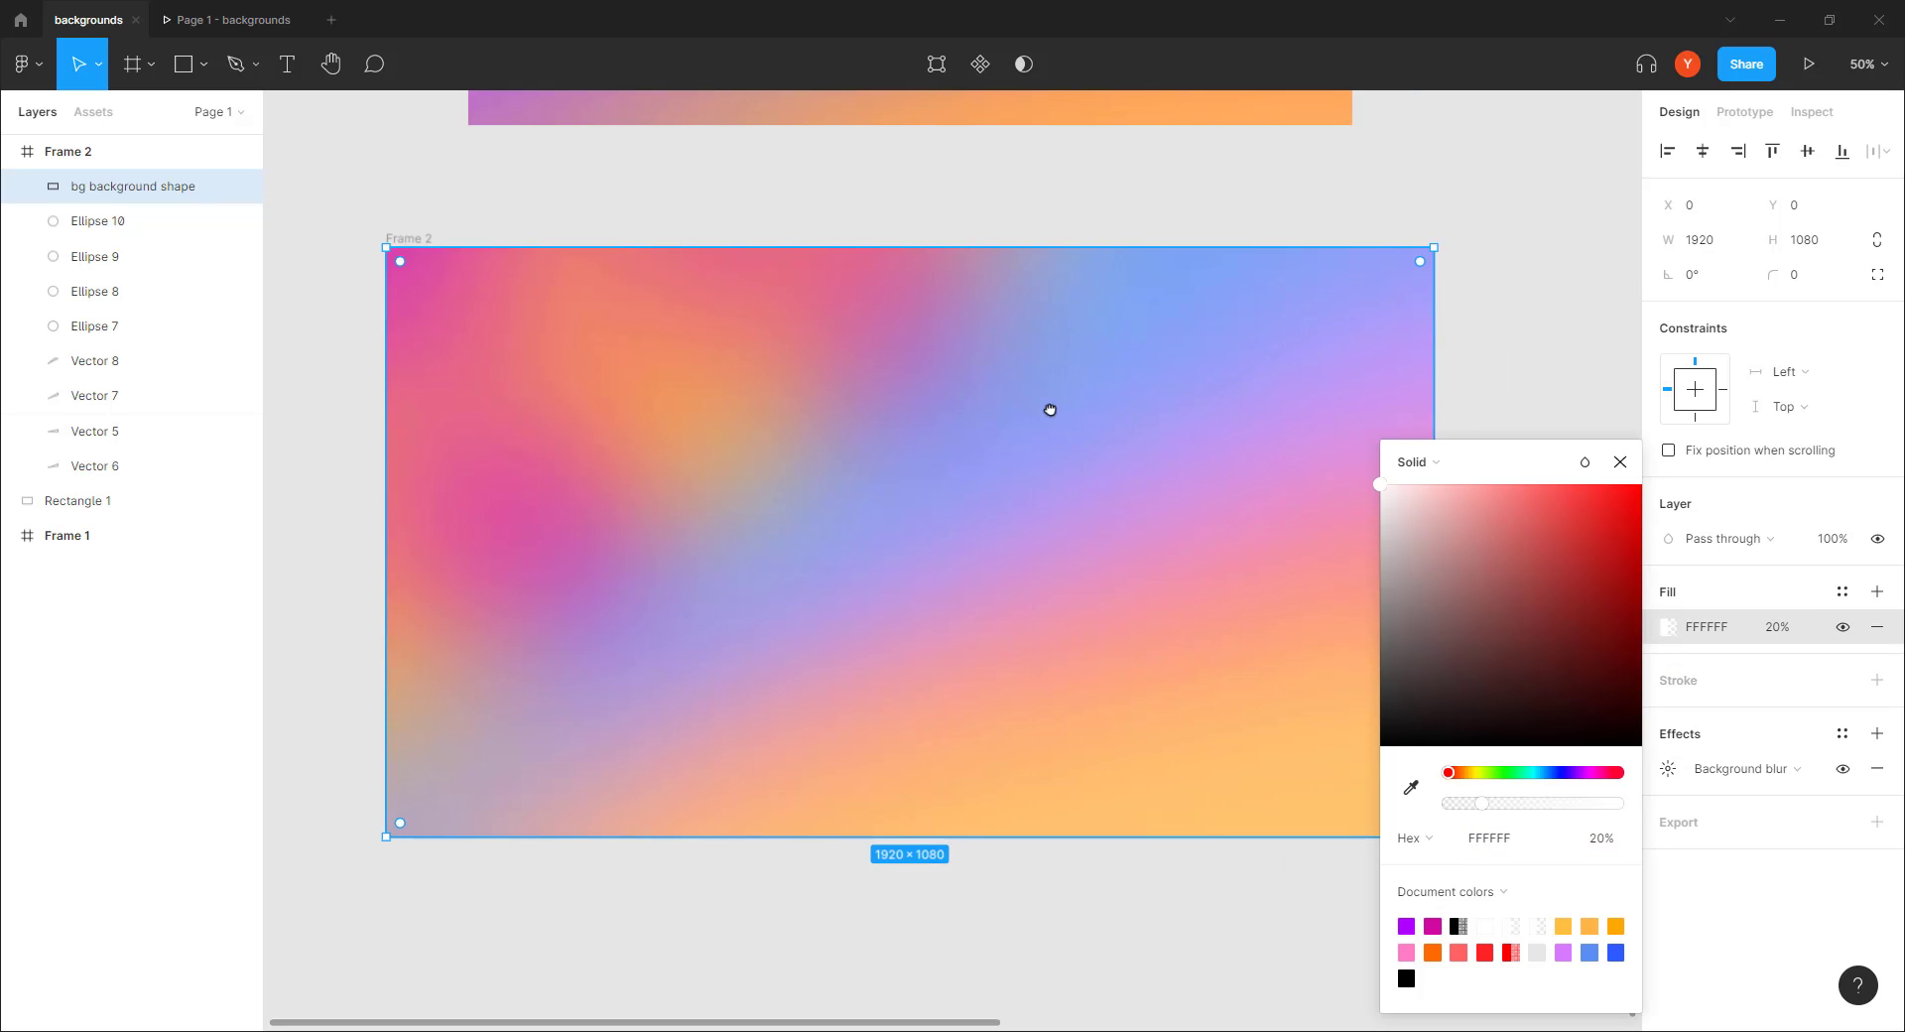
{"action": "scroll", "coordinate": [1031, 376], "scroll_direction": "left", "scroll_amount": 1}
{"action": "left_click_drag", "start_coordinate": [1516, 462], "coordinate": [1600, 248]}
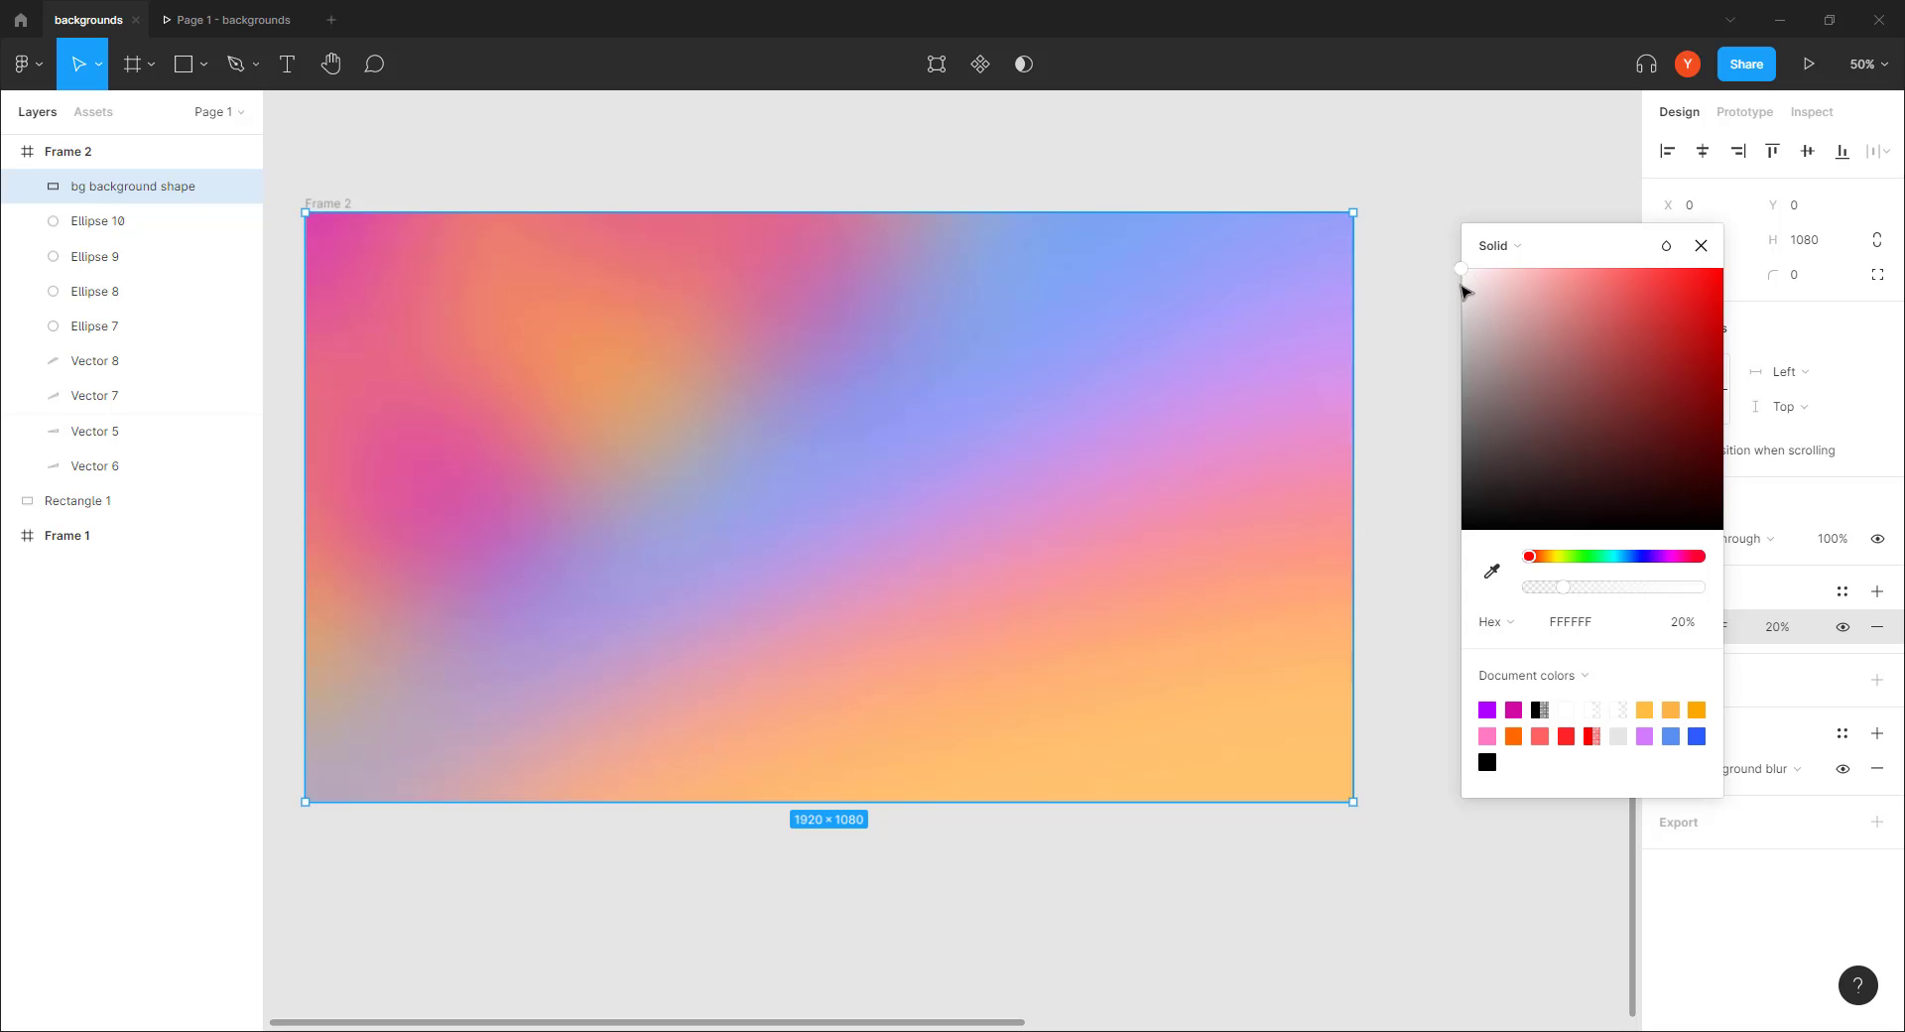
{"action": "left_click_drag", "start_coordinate": [1465, 291], "coordinate": [1369, 560]}
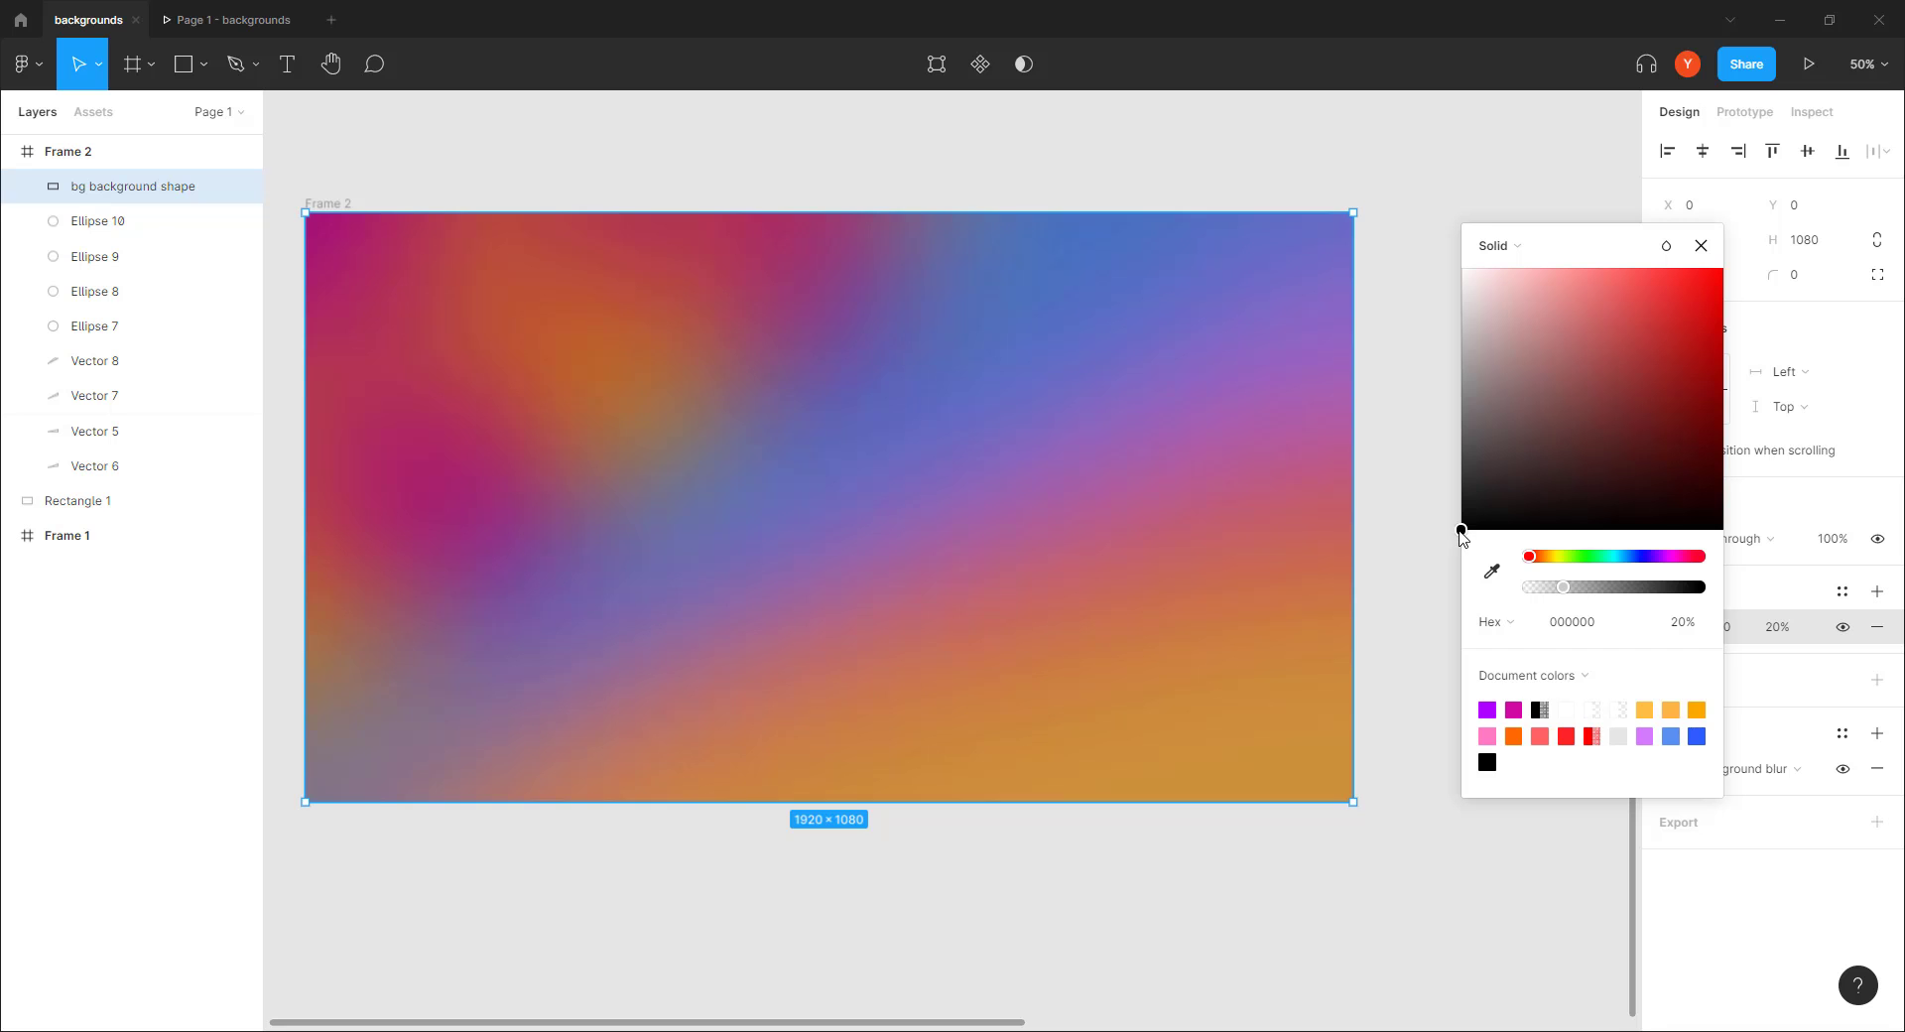
{"action": "left_click_drag", "start_coordinate": [1461, 535], "coordinate": [1710, 366]}
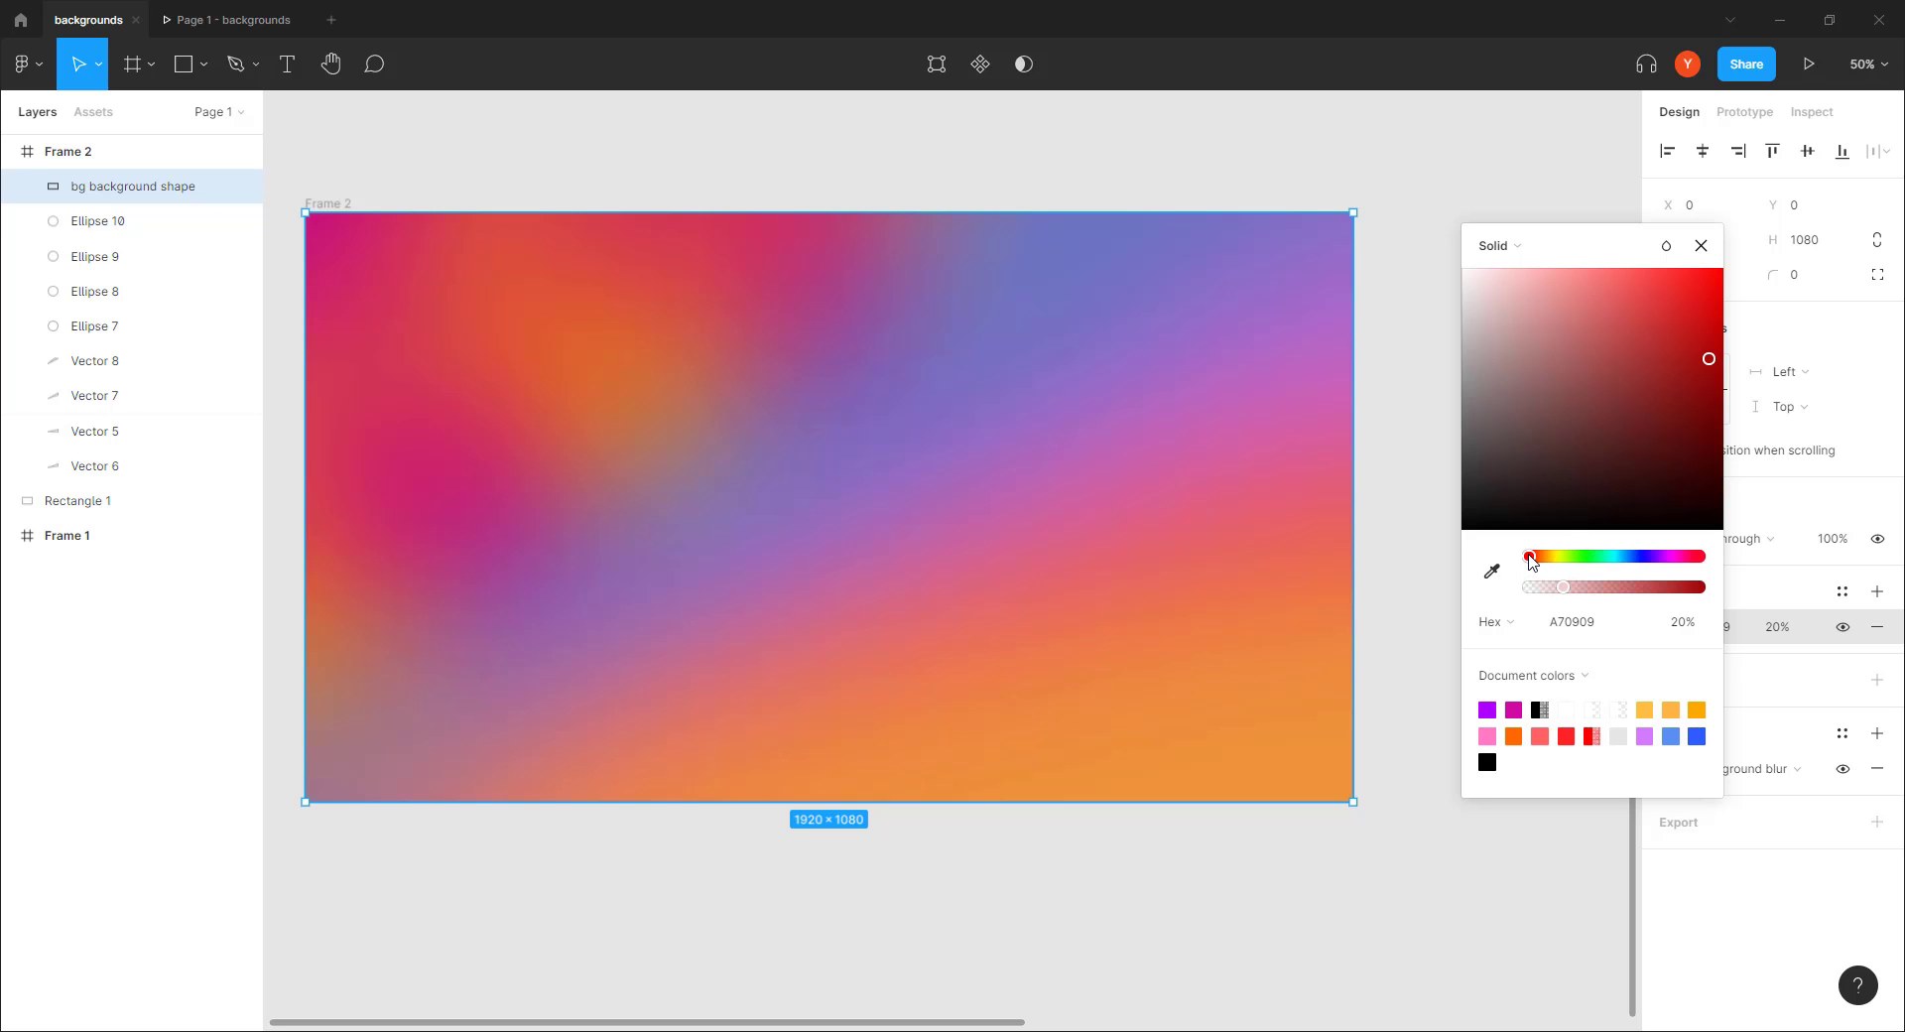
{"action": "left_click_drag", "start_coordinate": [1531, 562], "coordinate": [1660, 558]}
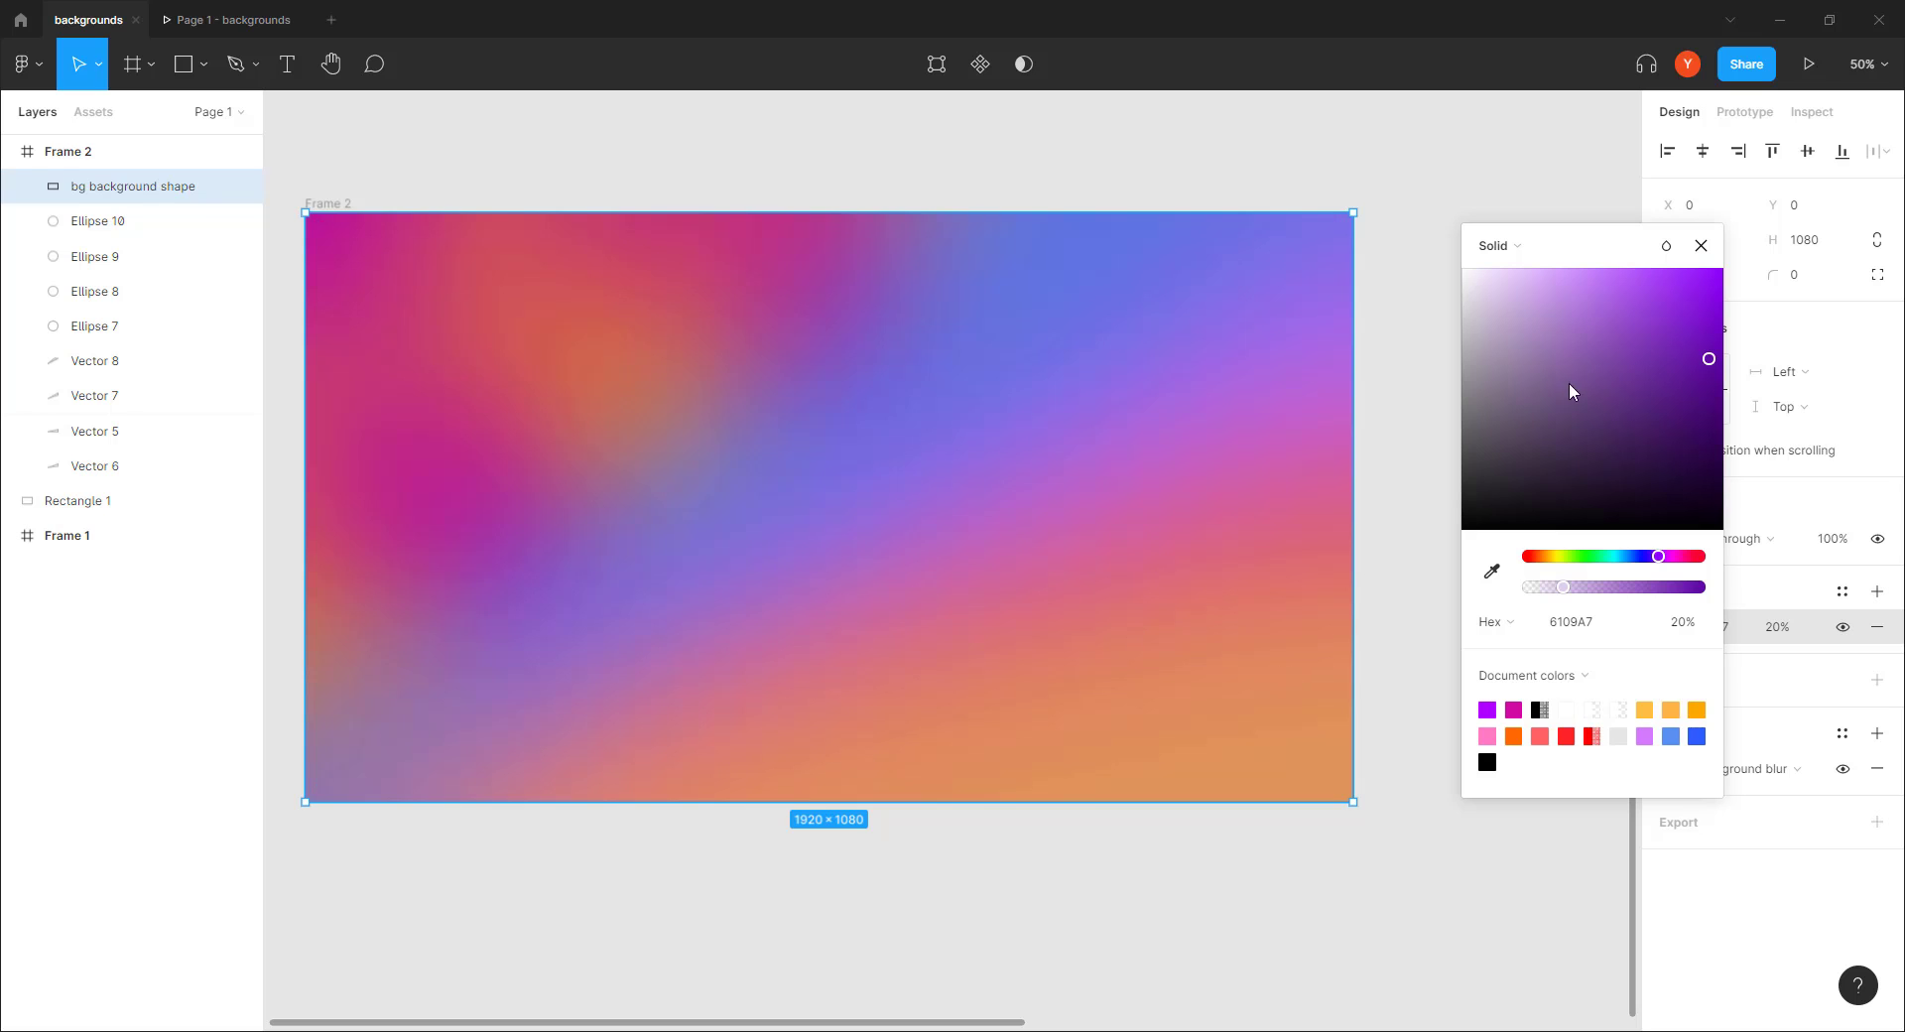
{"action": "left_click", "coordinate": [1701, 245]}
{"action": "left_click", "coordinate": [1372, 426]}
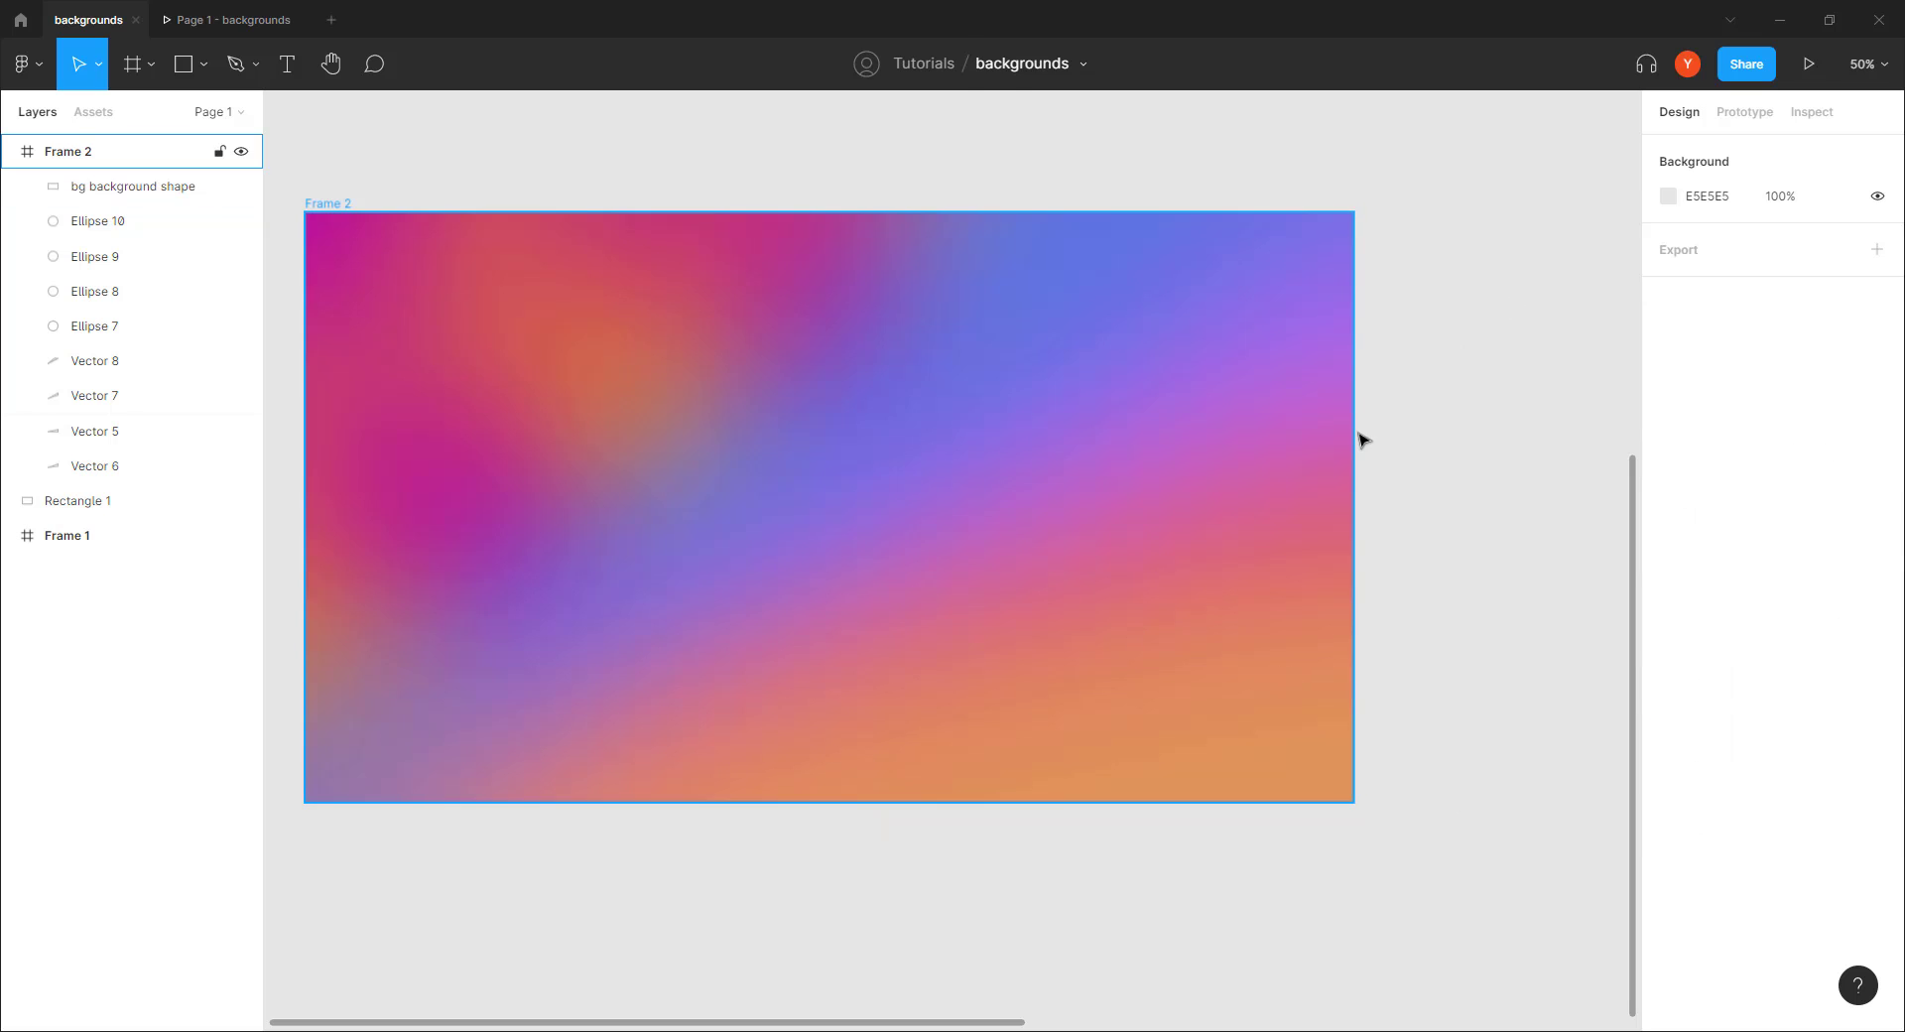
Slide the bg background shape overlay right to X 868 to uncover the circles in Frame 2
{"action": "scroll", "coordinate": [944, 536], "scroll_direction": "down", "scroll_amount": 3}
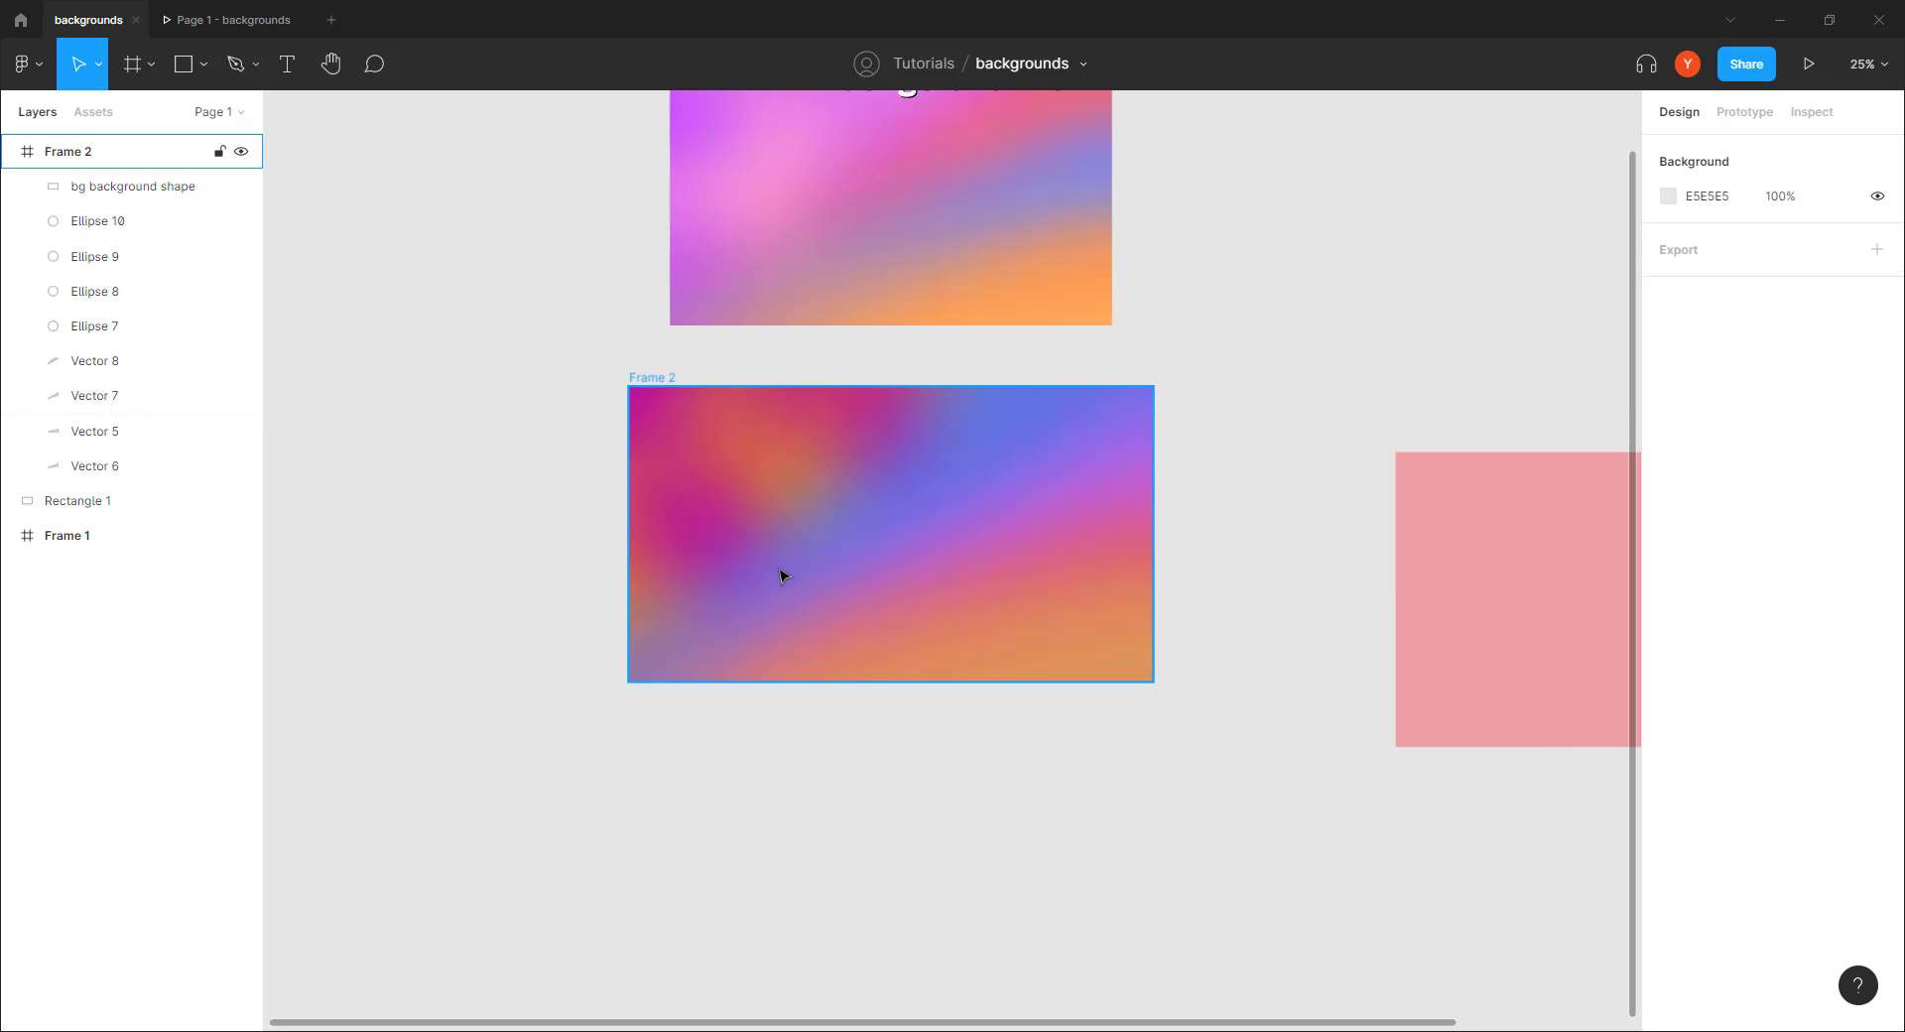
{"action": "left_click", "coordinate": [764, 517]}
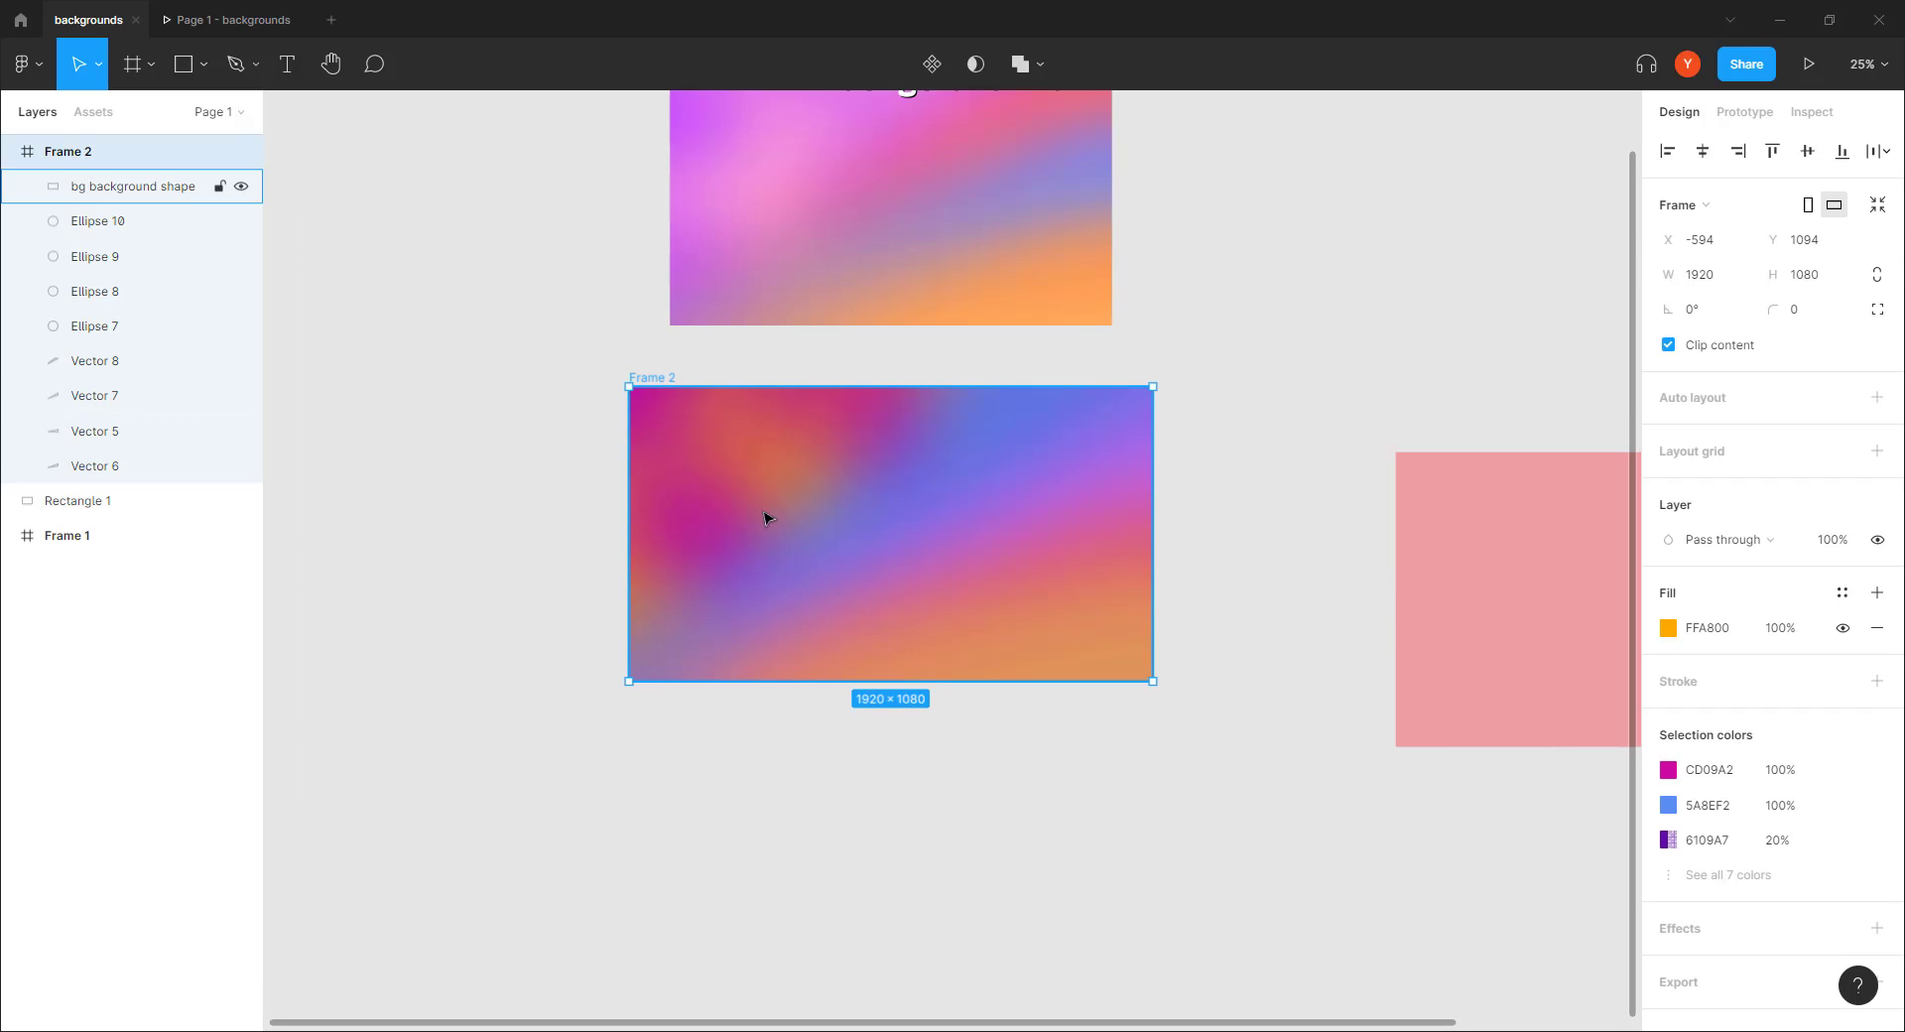
{"action": "left_click", "coordinate": [124, 187]}
{"action": "left_click_drag", "start_coordinate": [764, 508], "coordinate": [1000, 501]}
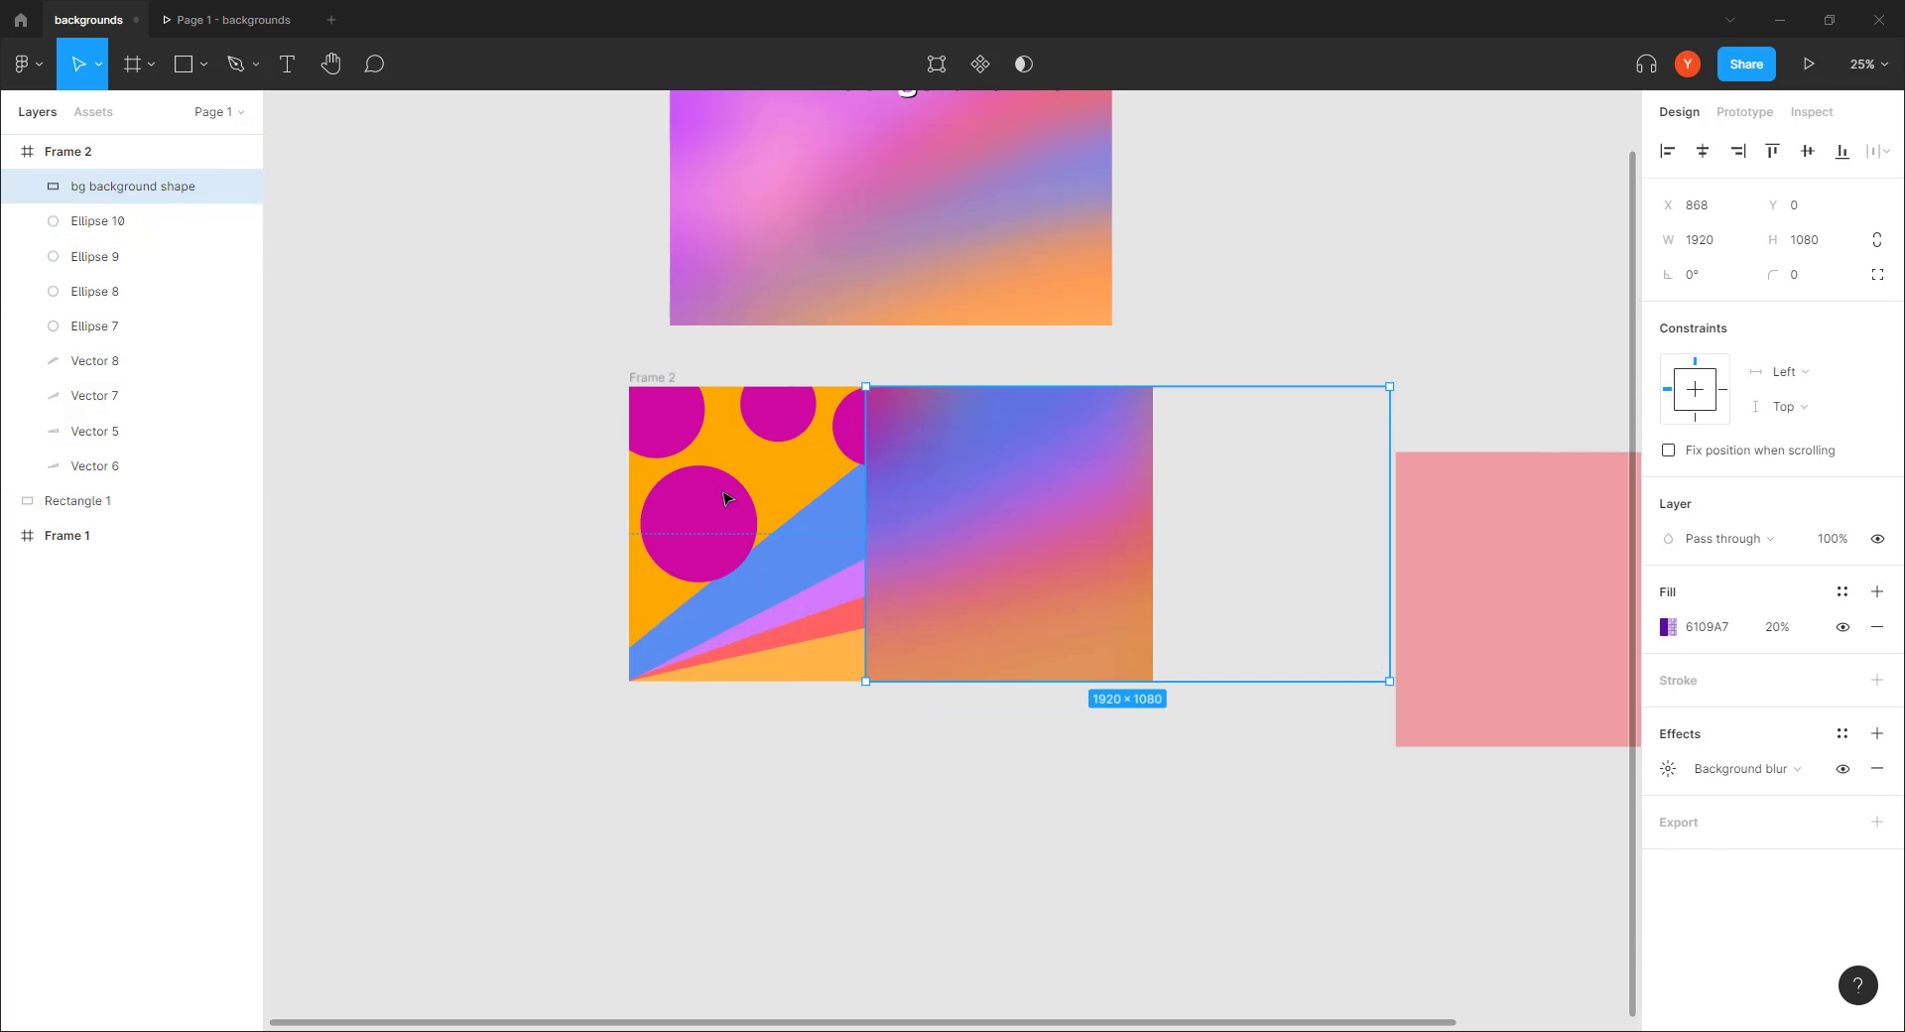
Move the Ellipse 9, Ellipse 7 and Ellipse 8 circles out of Frame 2 onto the empty canvas beside it
{"action": "left_click_drag", "start_coordinate": [672, 519], "coordinate": [431, 444]}
{"action": "left_click_drag", "start_coordinate": [655, 408], "coordinate": [484, 337]}
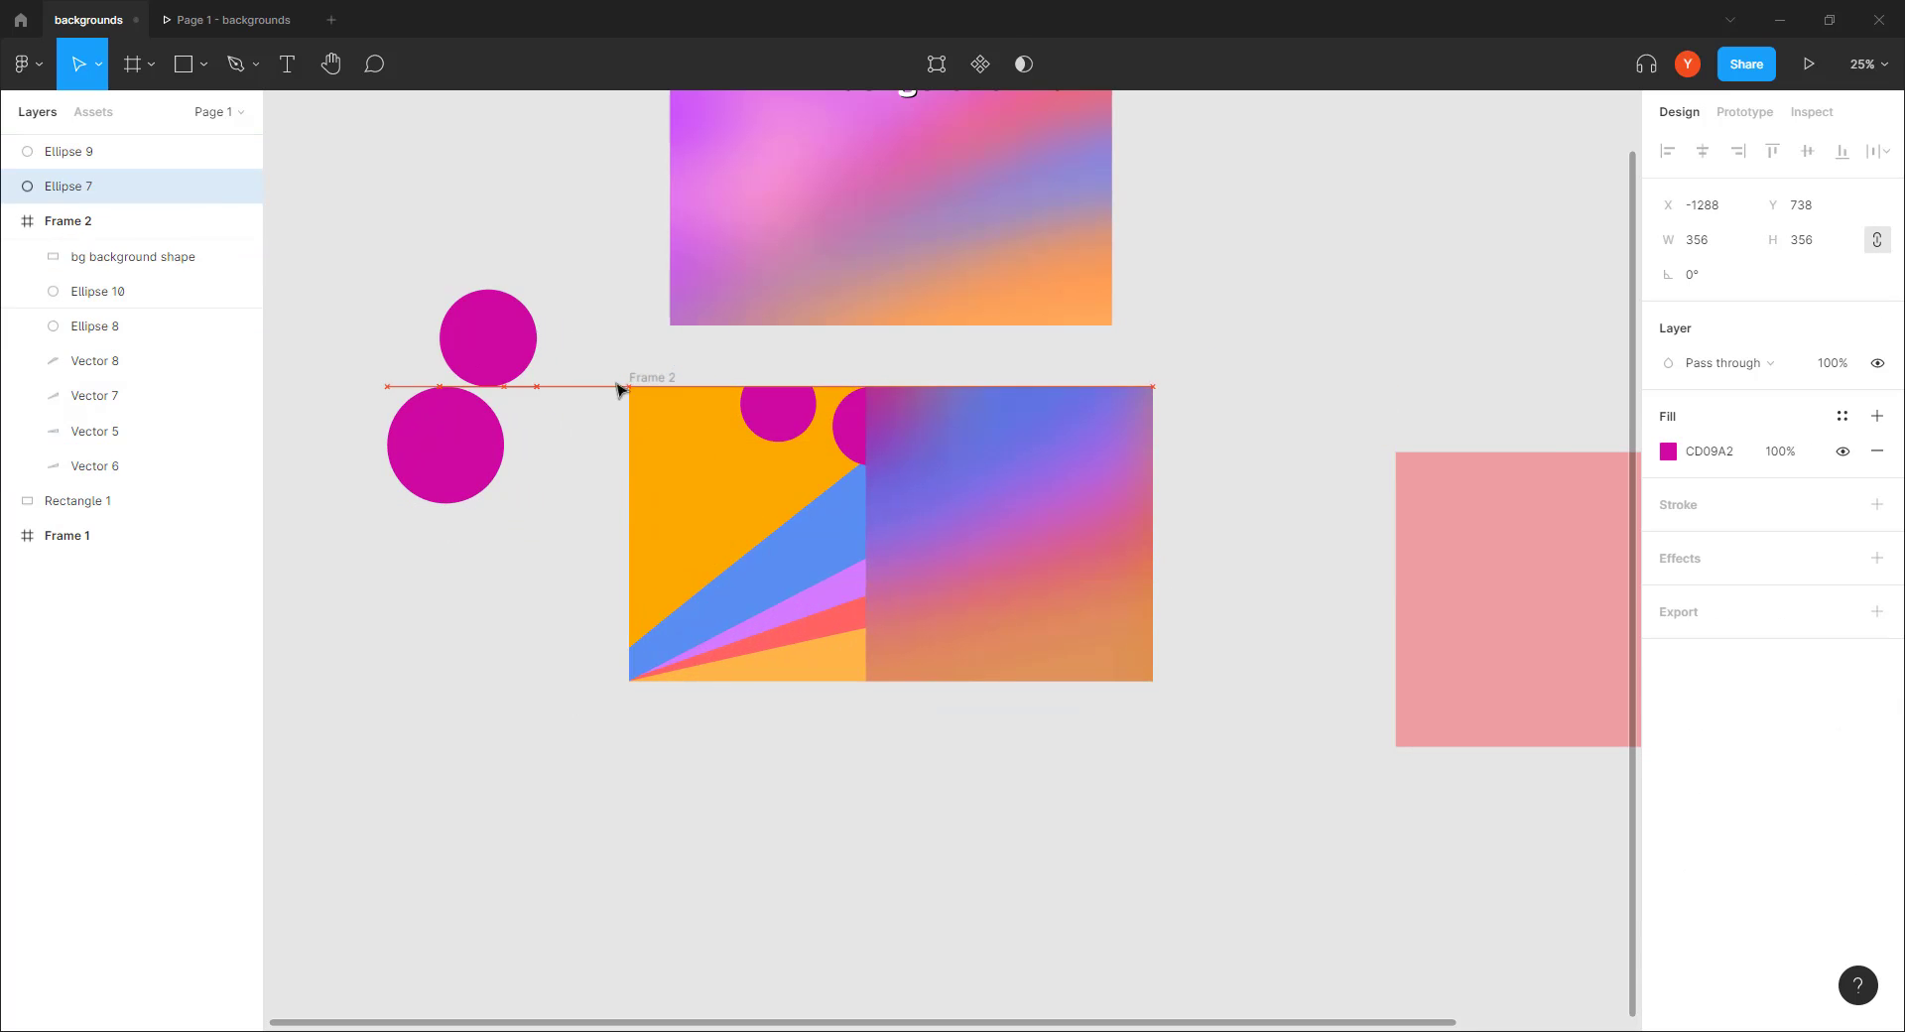
{"action": "left_click_drag", "start_coordinate": [749, 387], "coordinate": [458, 215]}
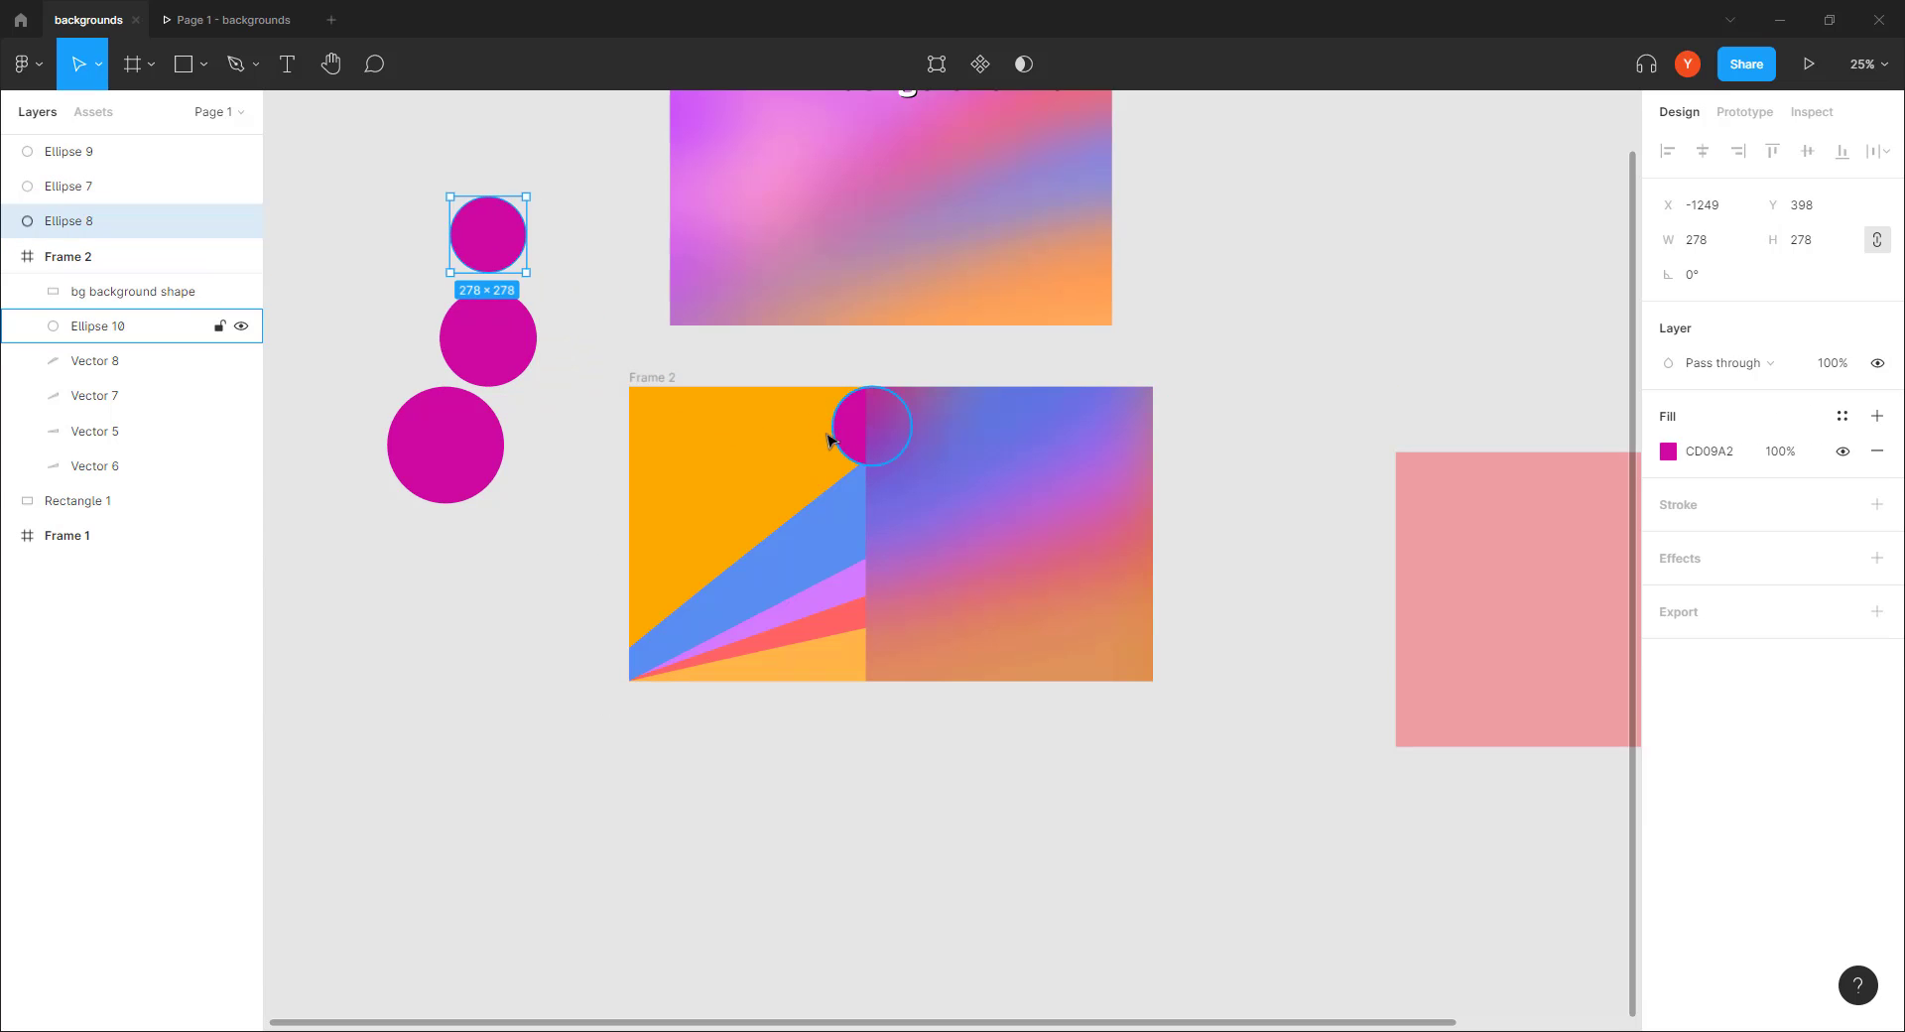
Enlarge the remaining circle to 684 × 684 at X 0, Y -44, and slide the overlay back over Frame 2 to X -18
{"action": "left_click_drag", "start_coordinate": [838, 437], "coordinate": [815, 561]}
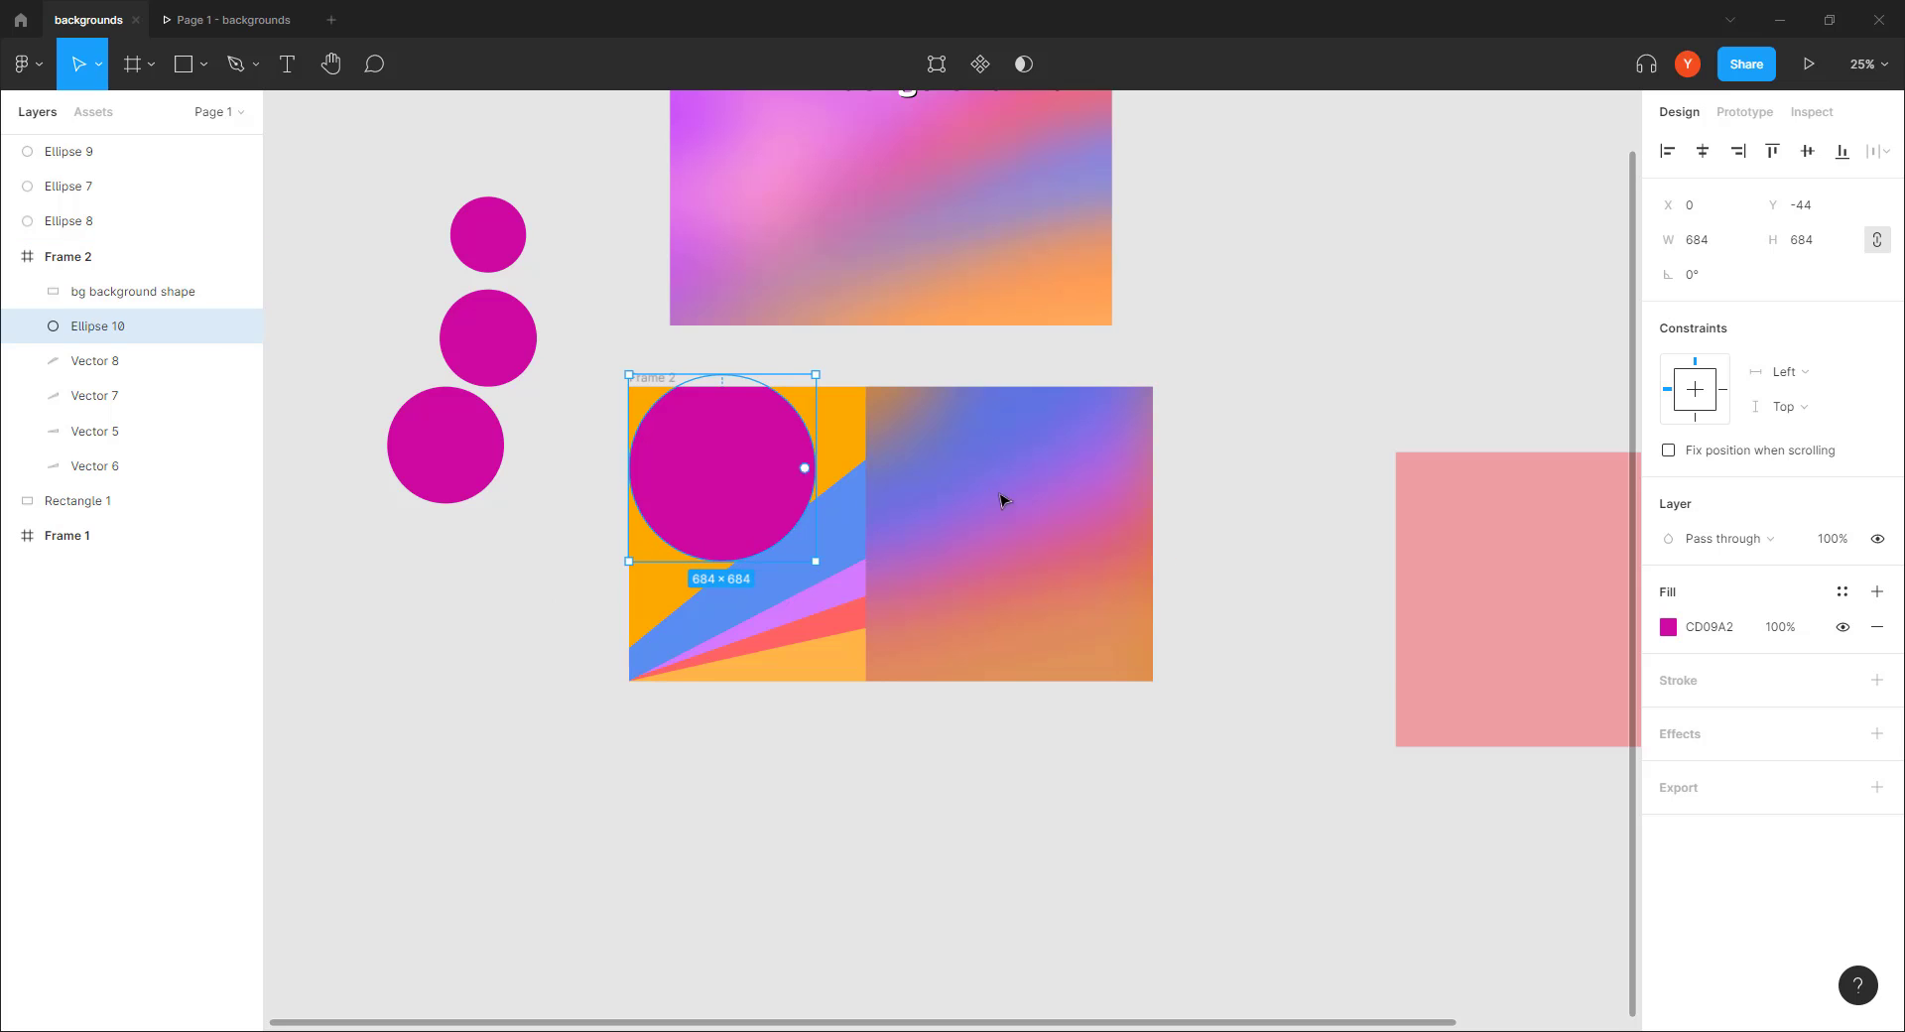
{"action": "left_click_drag", "start_coordinate": [1000, 496], "coordinate": [747, 531]}
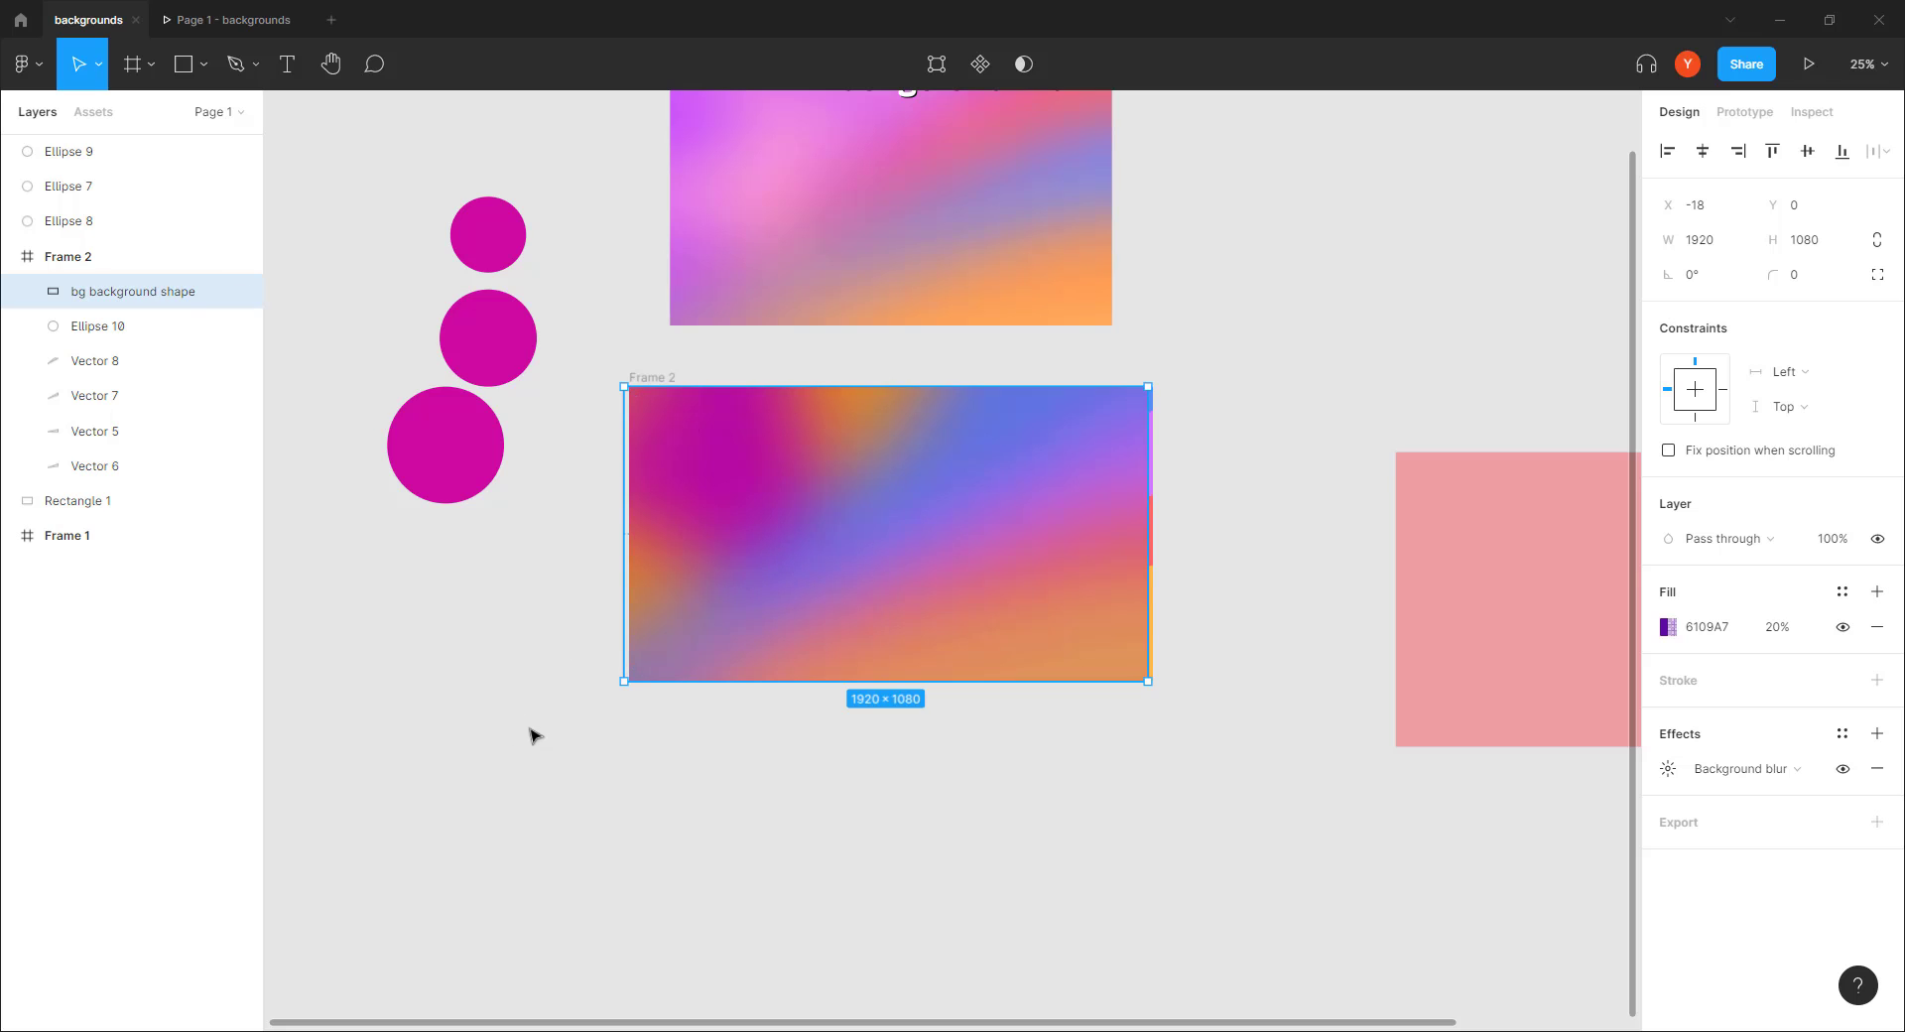
{"action": "left_click", "coordinate": [1285, 305]}
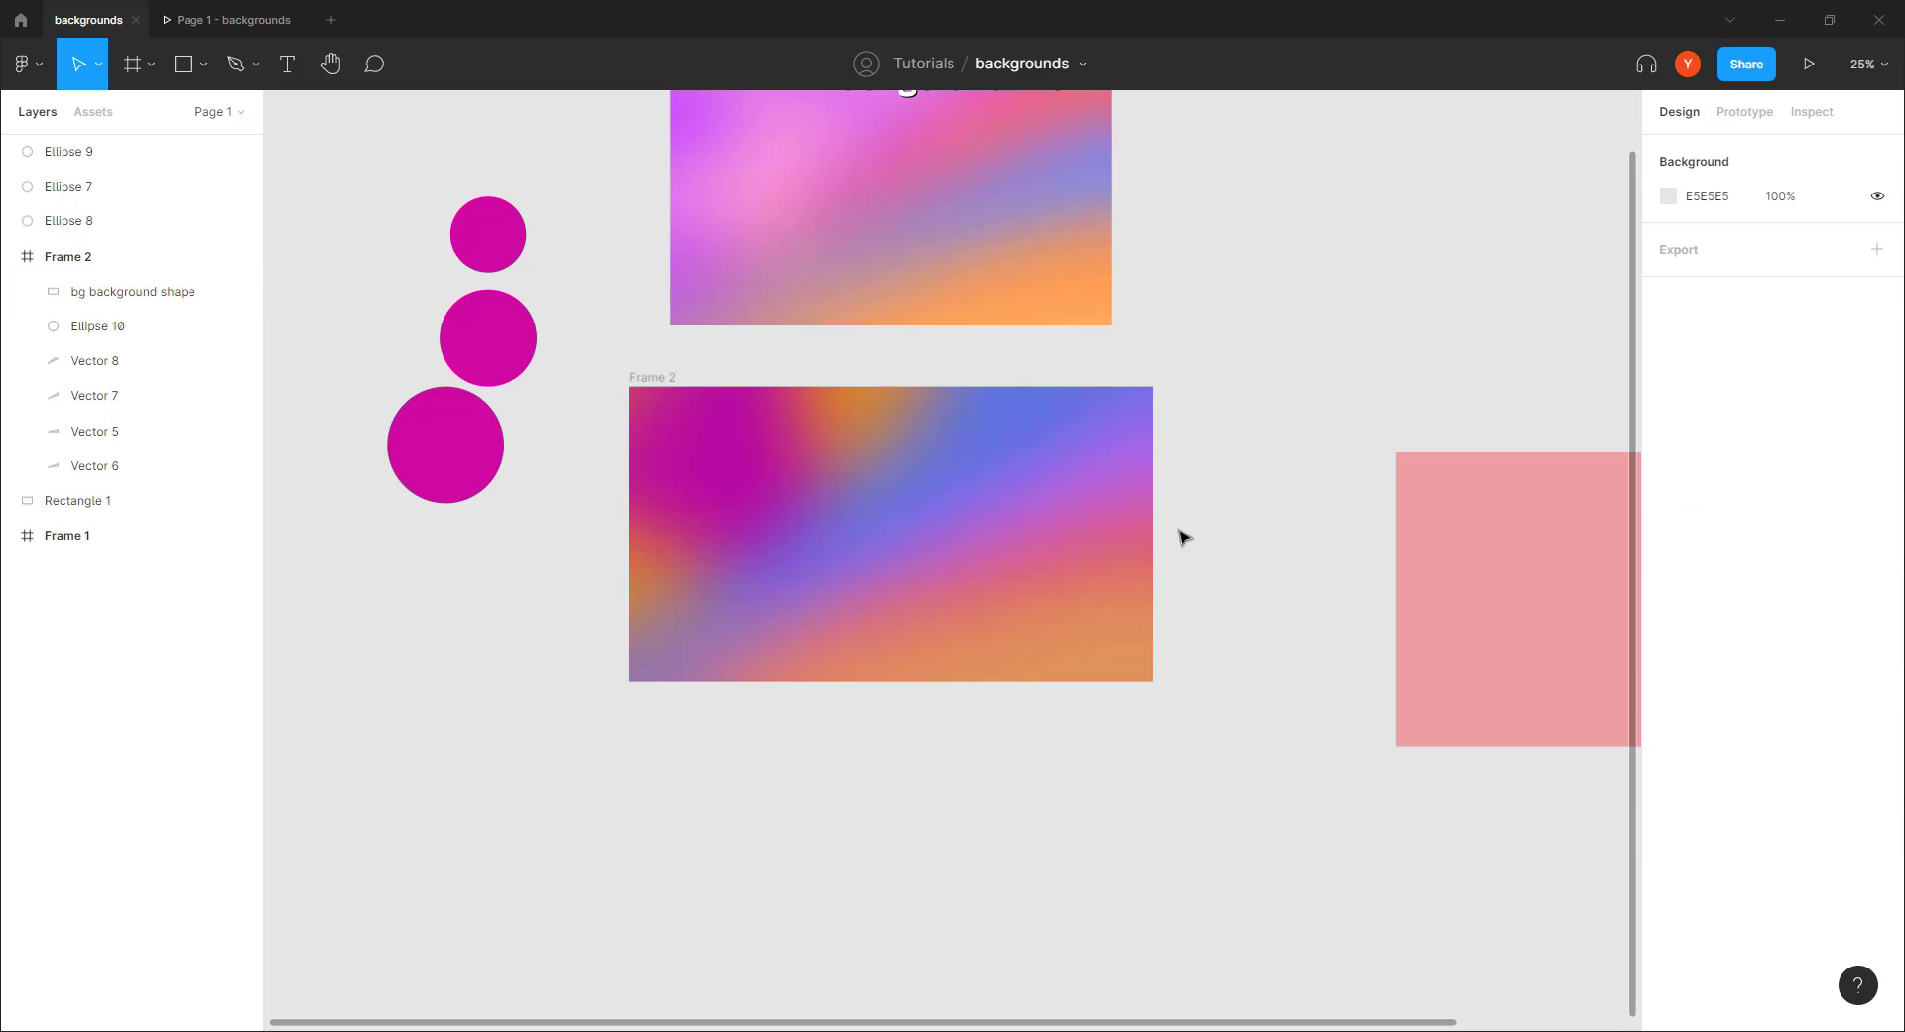
Select Frame 2 and examine its blurred background at overview scale and up close
{"action": "left_click", "coordinate": [1040, 600]}
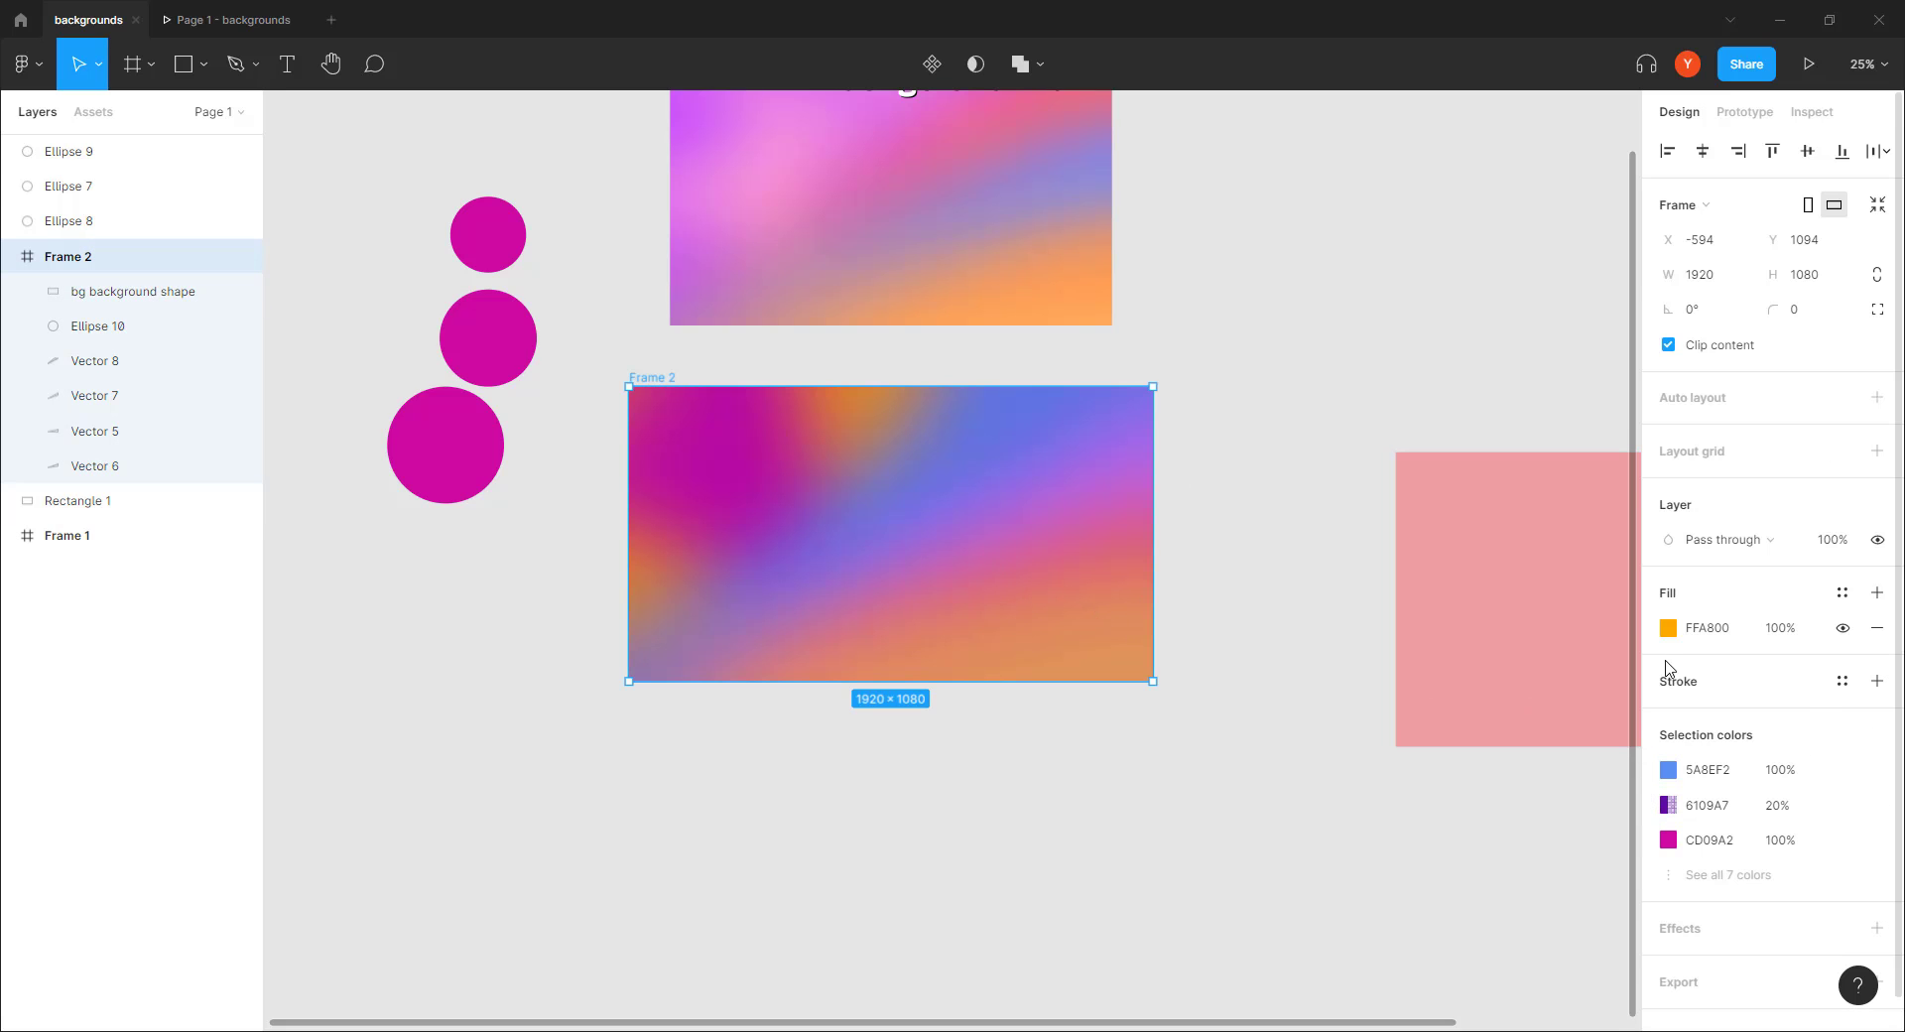
{"action": "scroll", "coordinate": [1221, 468], "scroll_direction": "down", "scroll_amount": 8}
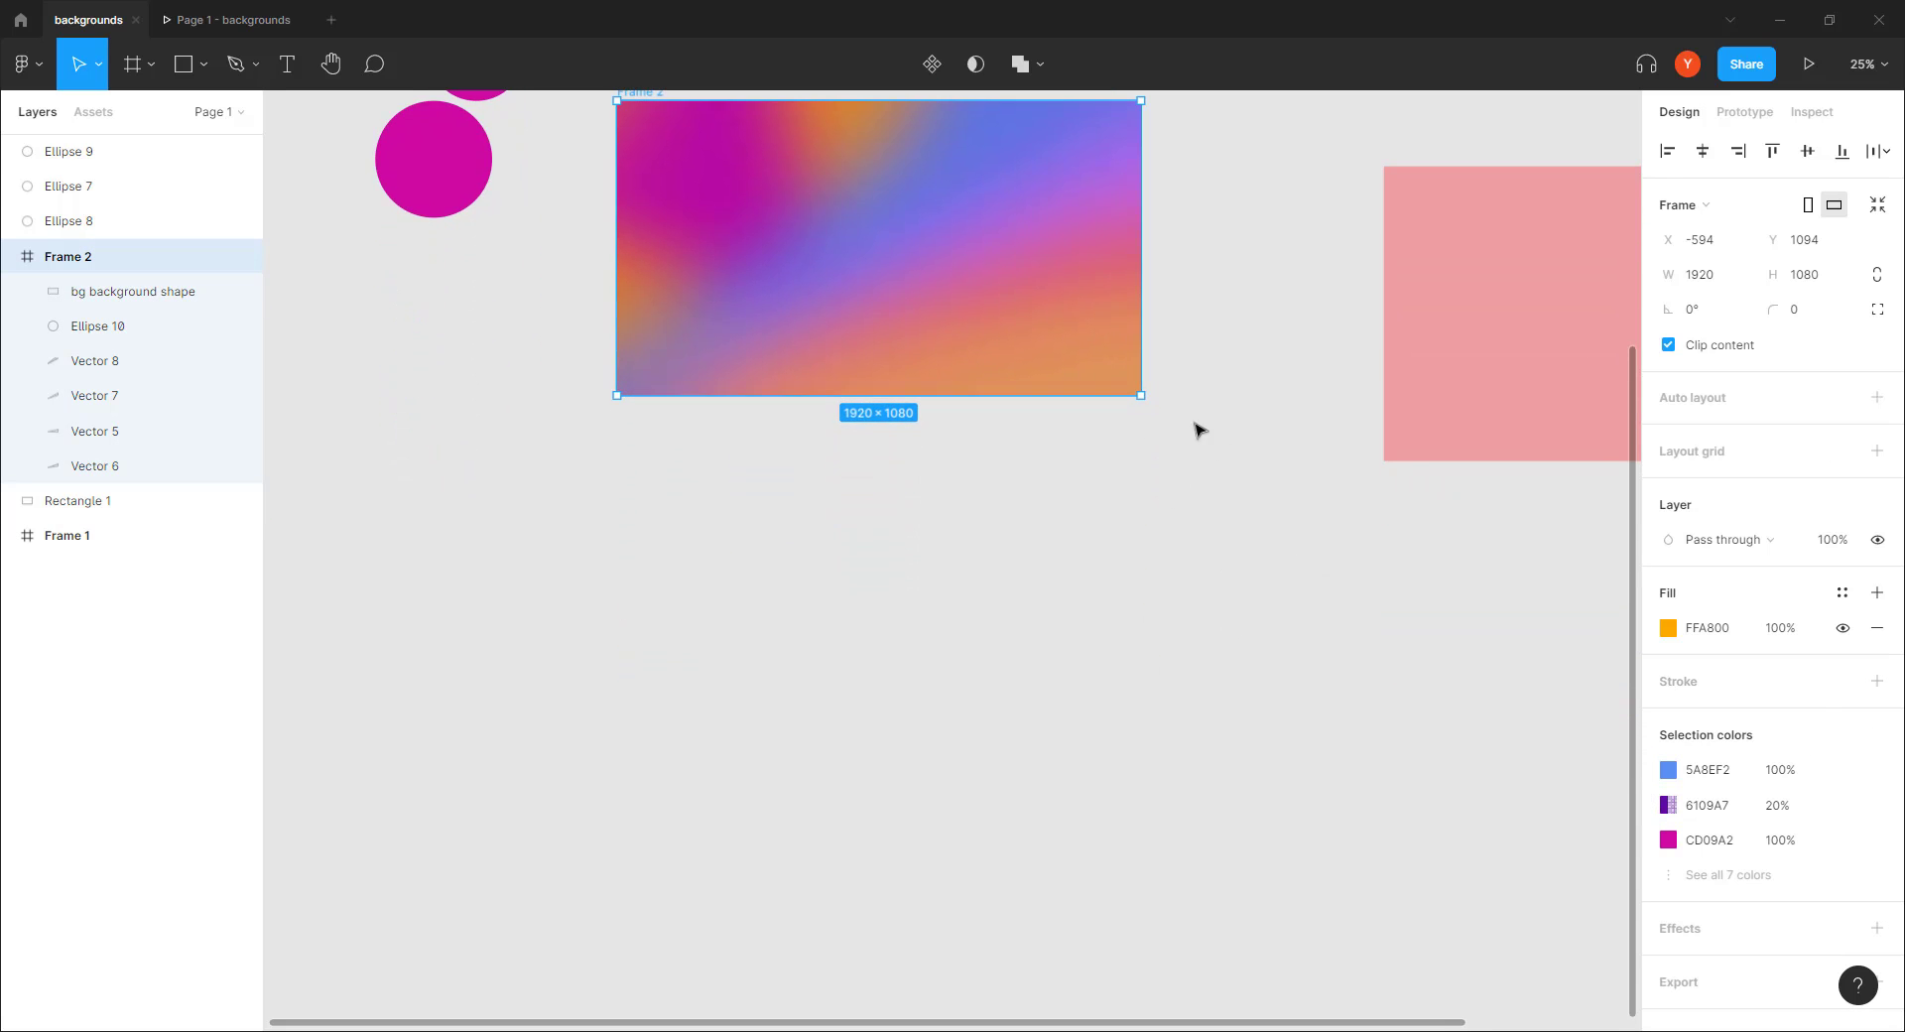
{"action": "left_click_drag", "start_coordinate": [1120, 431], "coordinate": [1075, 272]}
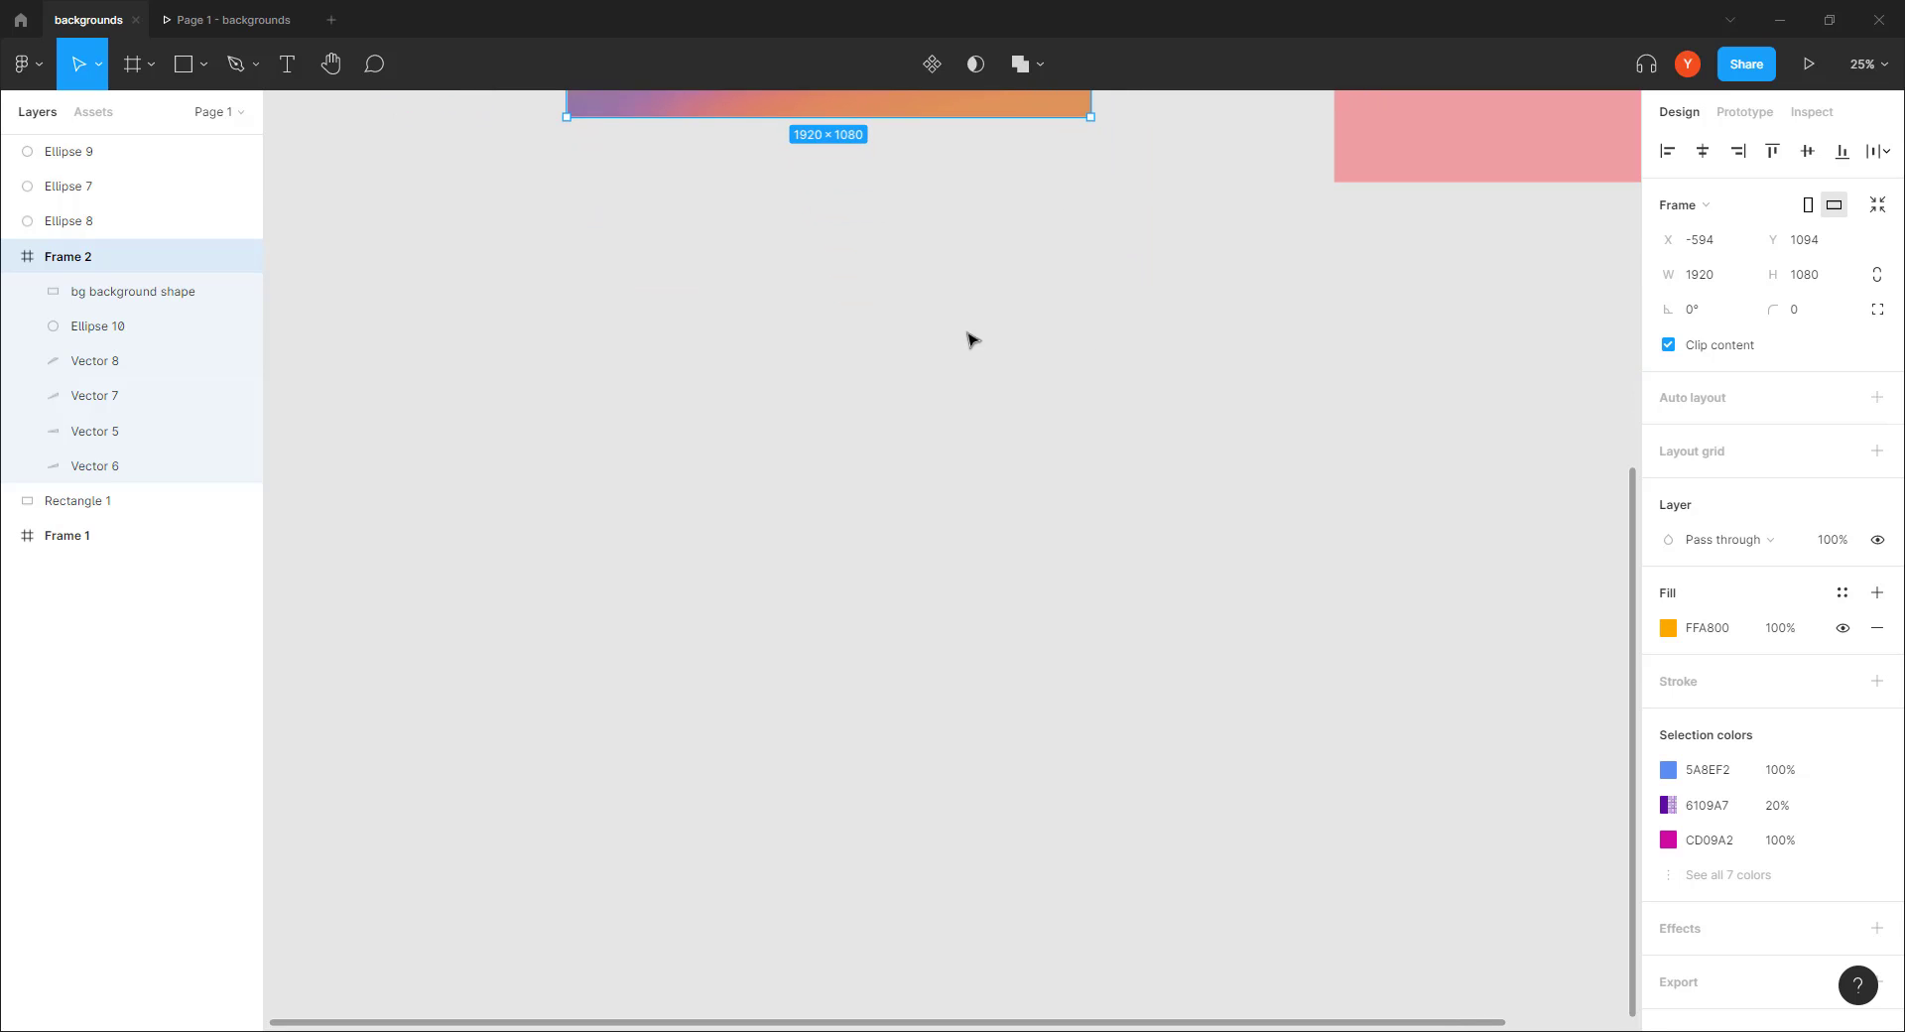
{"action": "left_click_drag", "start_coordinate": [969, 339], "coordinate": [893, 561]}
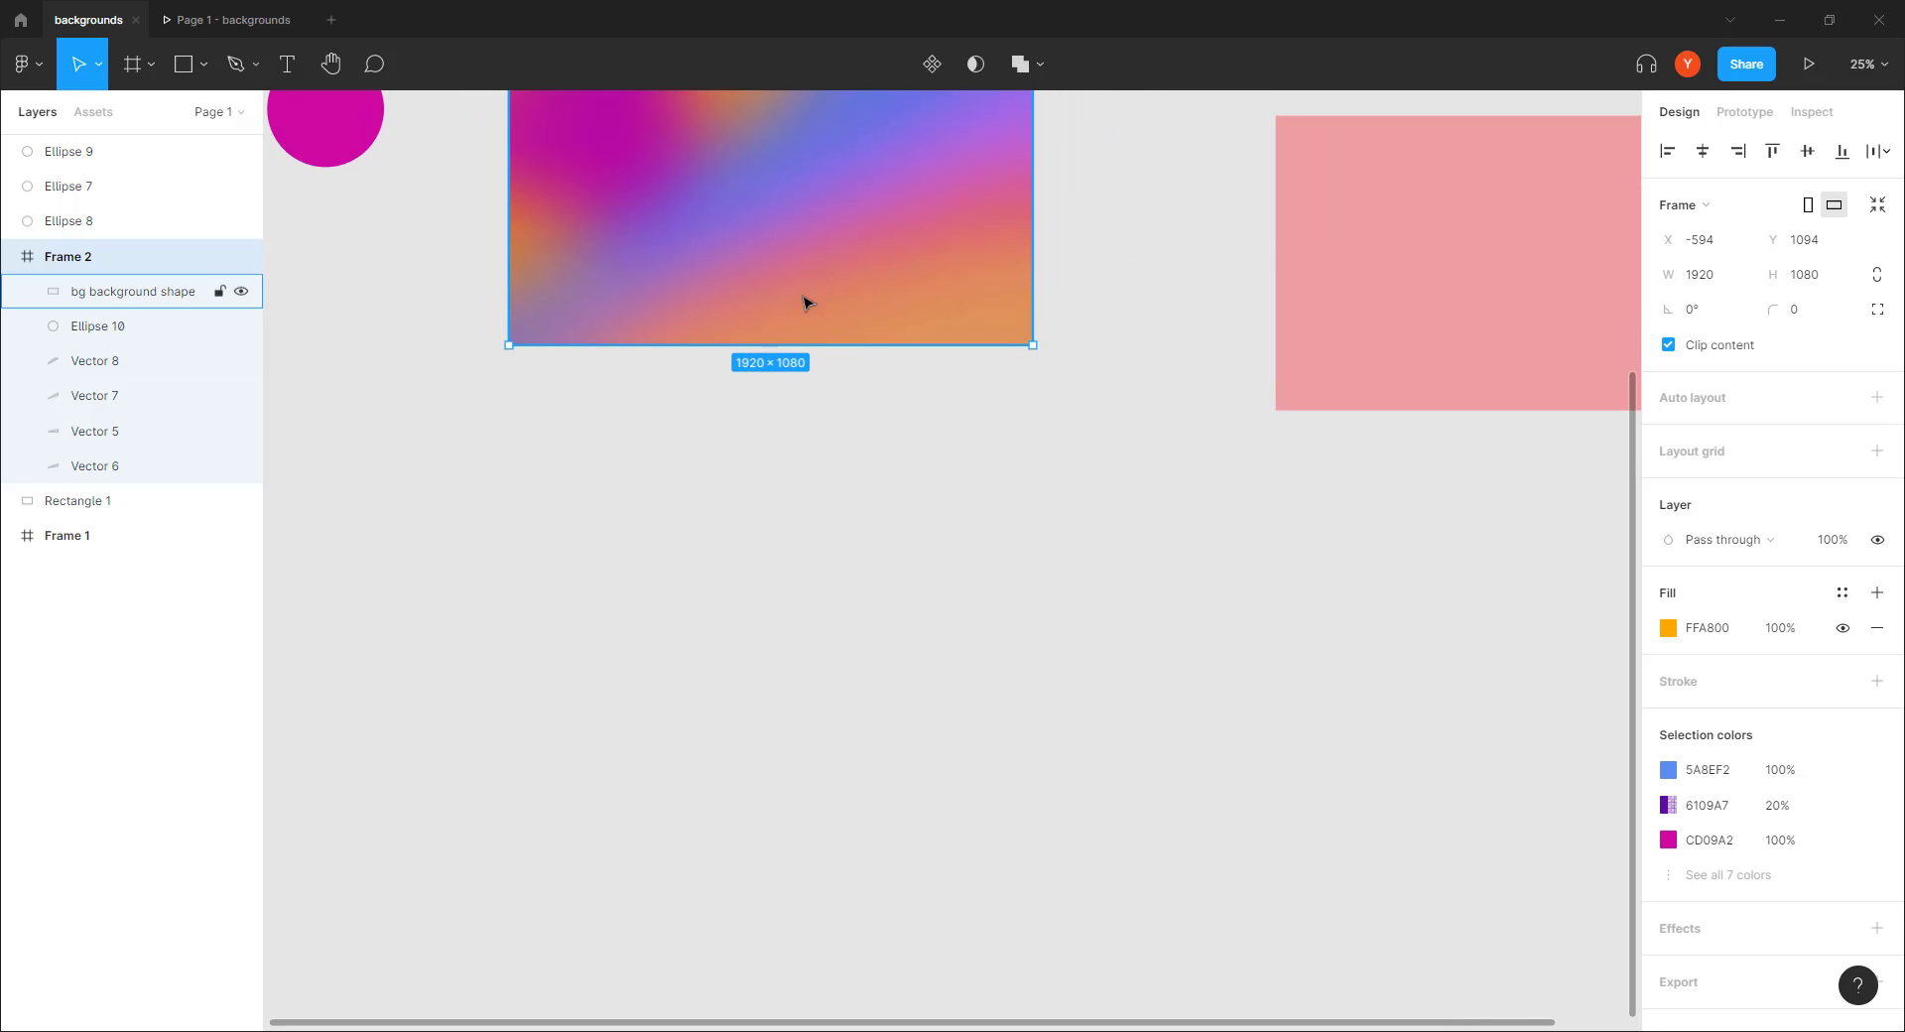
{"action": "scroll", "coordinate": [872, 514], "scroll_direction": "up", "scroll_amount": 5}
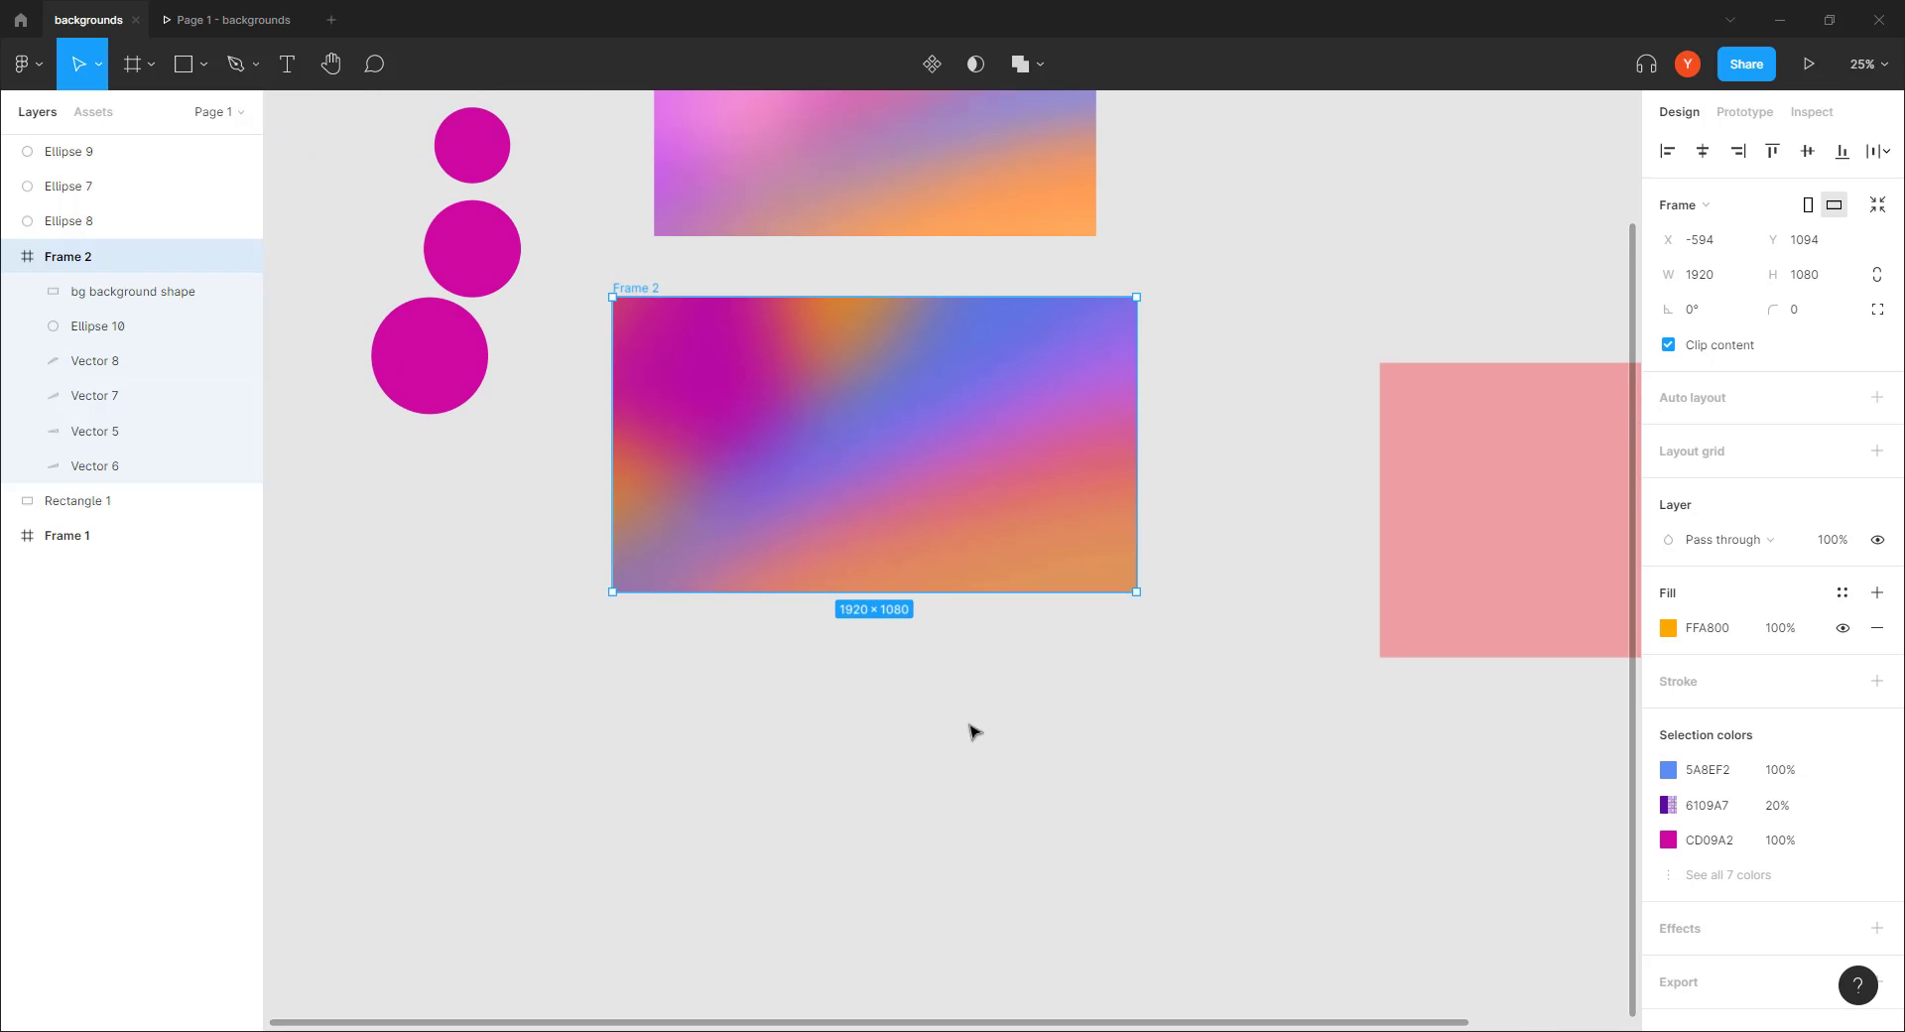
{"action": "key", "text": "ctrl+plus"}
{"action": "scroll", "coordinate": [778, 566], "scroll_direction": "up", "scroll_amount": 4}
{"action": "scroll", "coordinate": [777, 566], "scroll_direction": "left", "scroll_amount": 2}
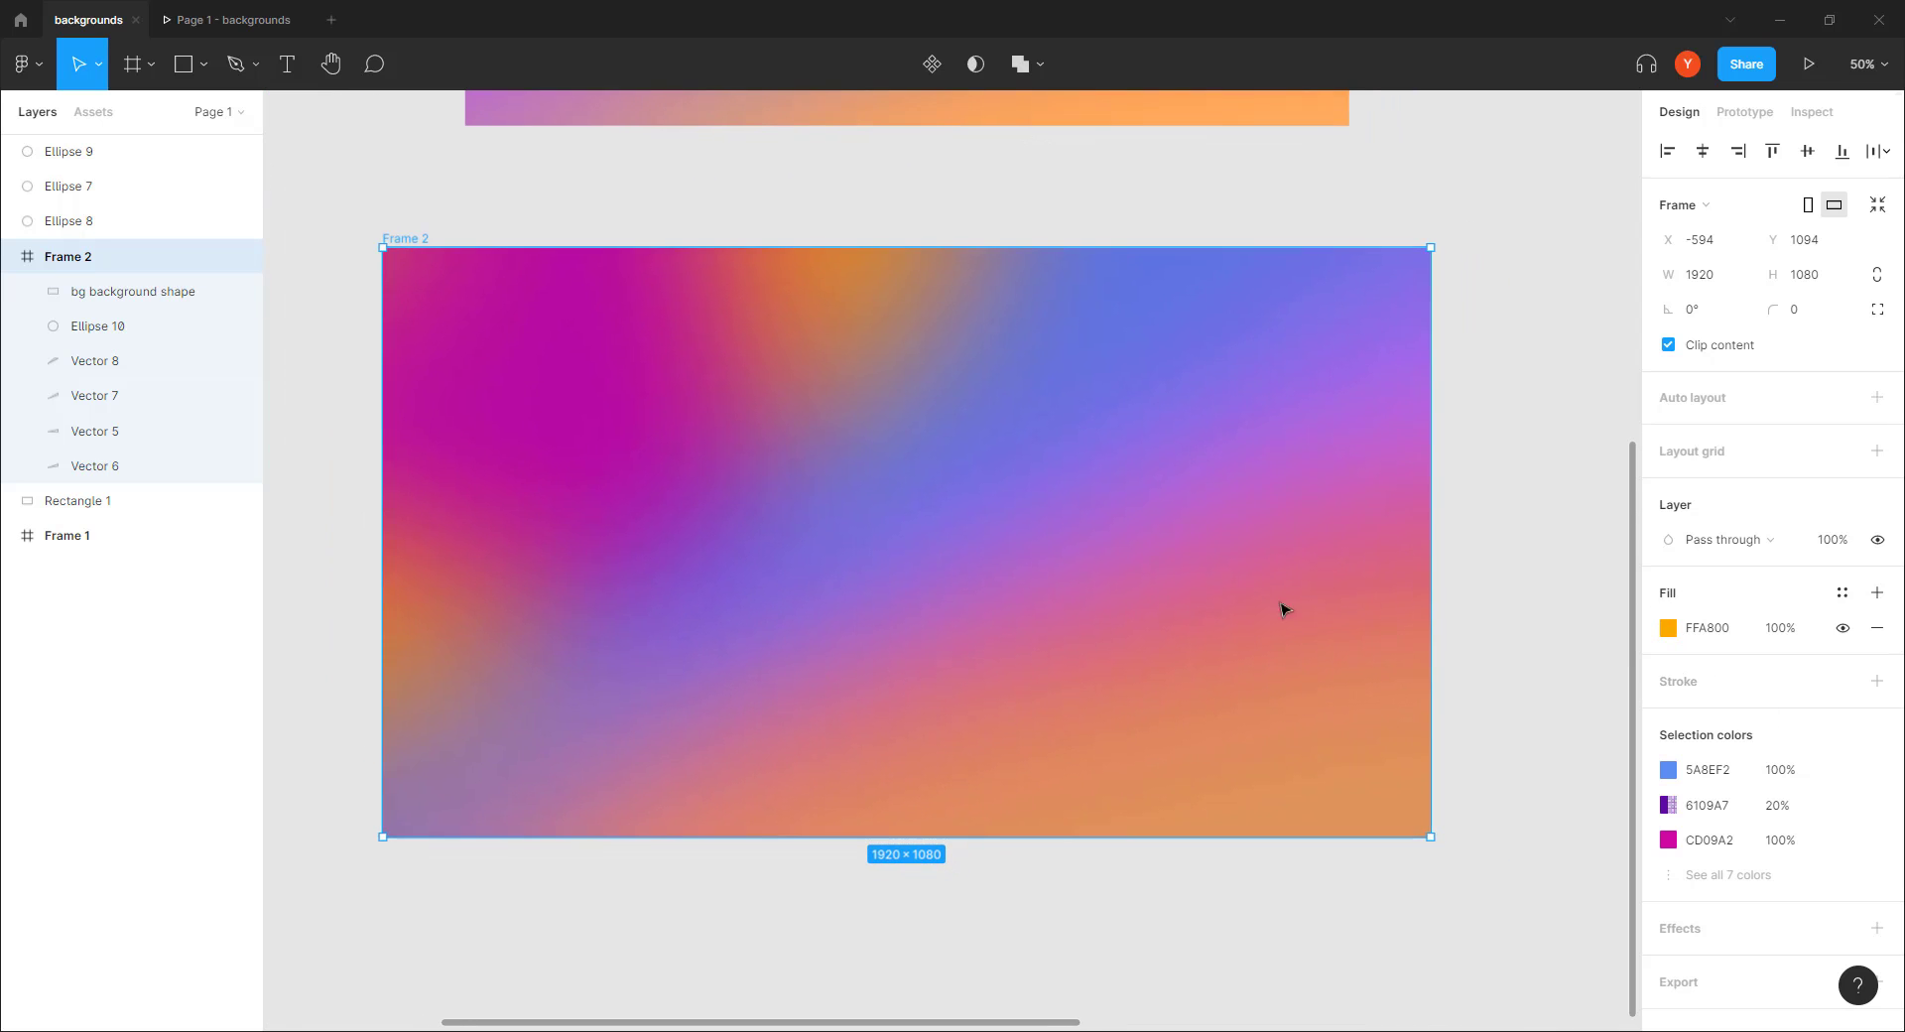
Lighten the bg background shape overlay's fill to pale purple DDB2FF at 20% opacity
{"action": "left_click", "coordinate": [111, 290]}
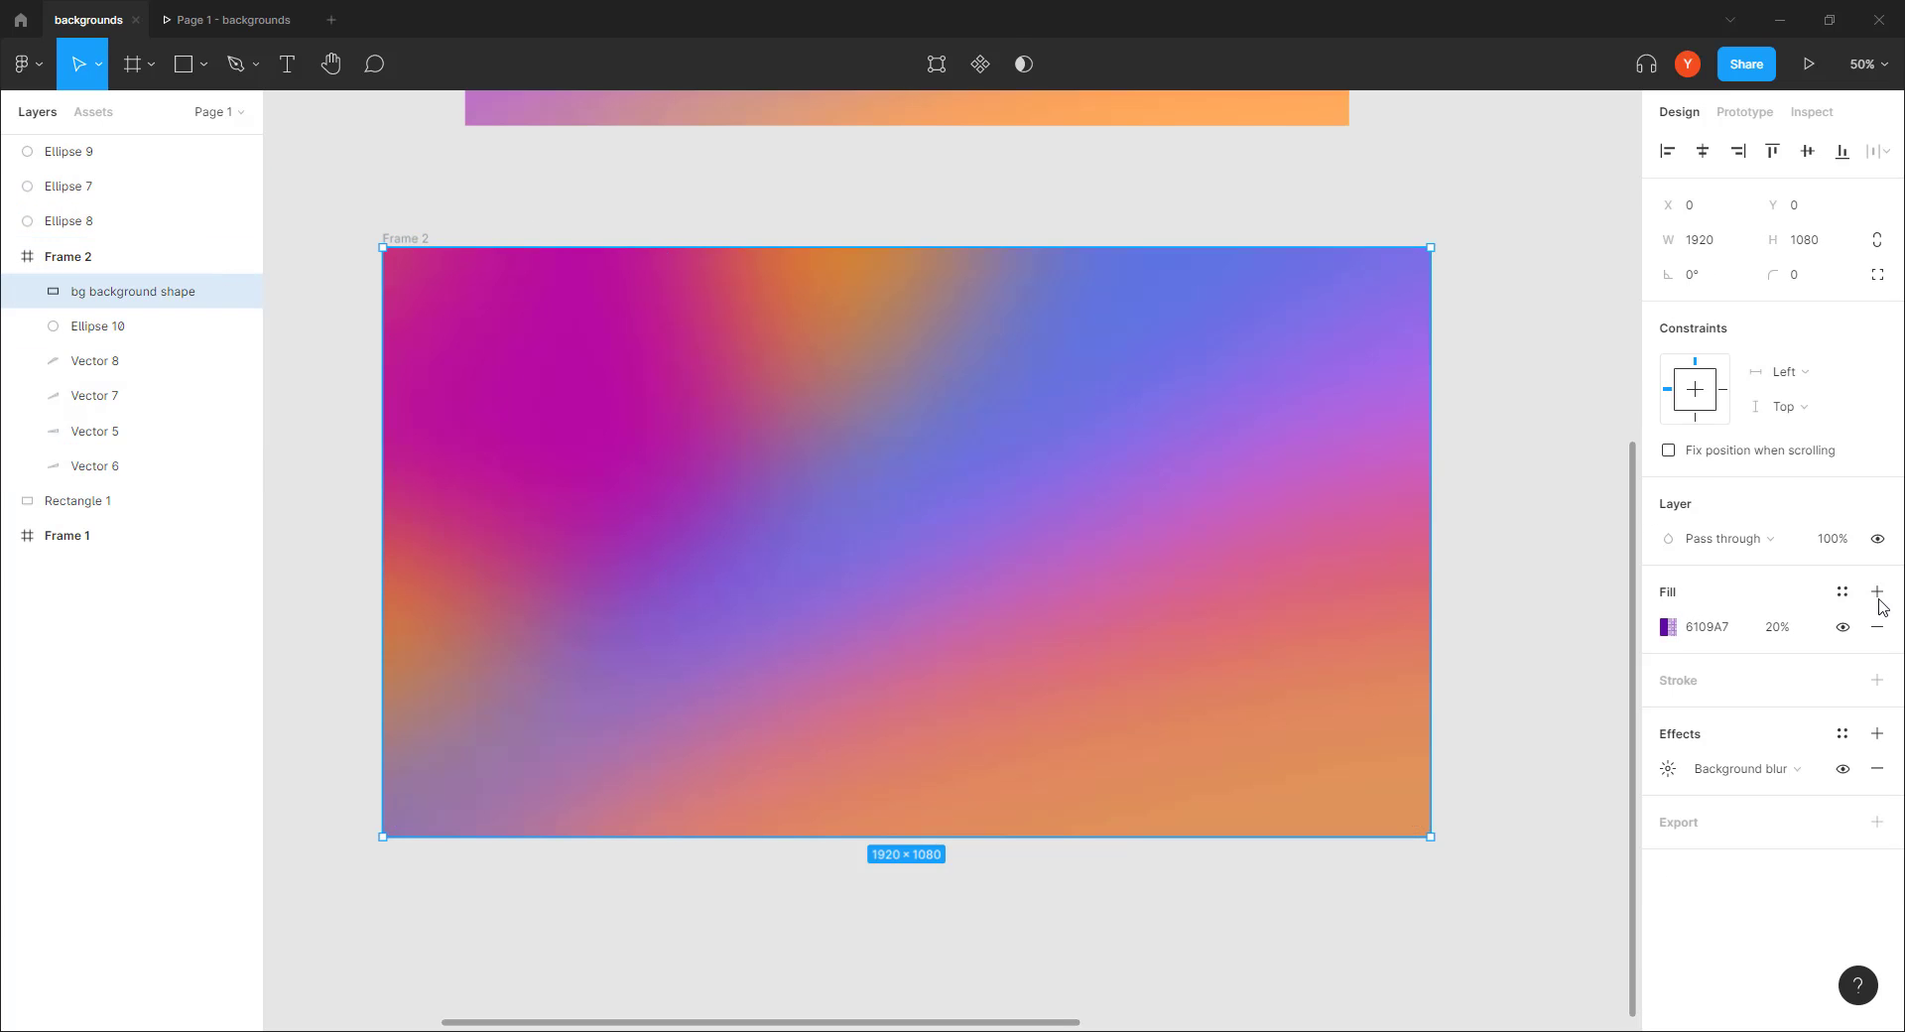
{"action": "left_click", "coordinate": [1668, 628]}
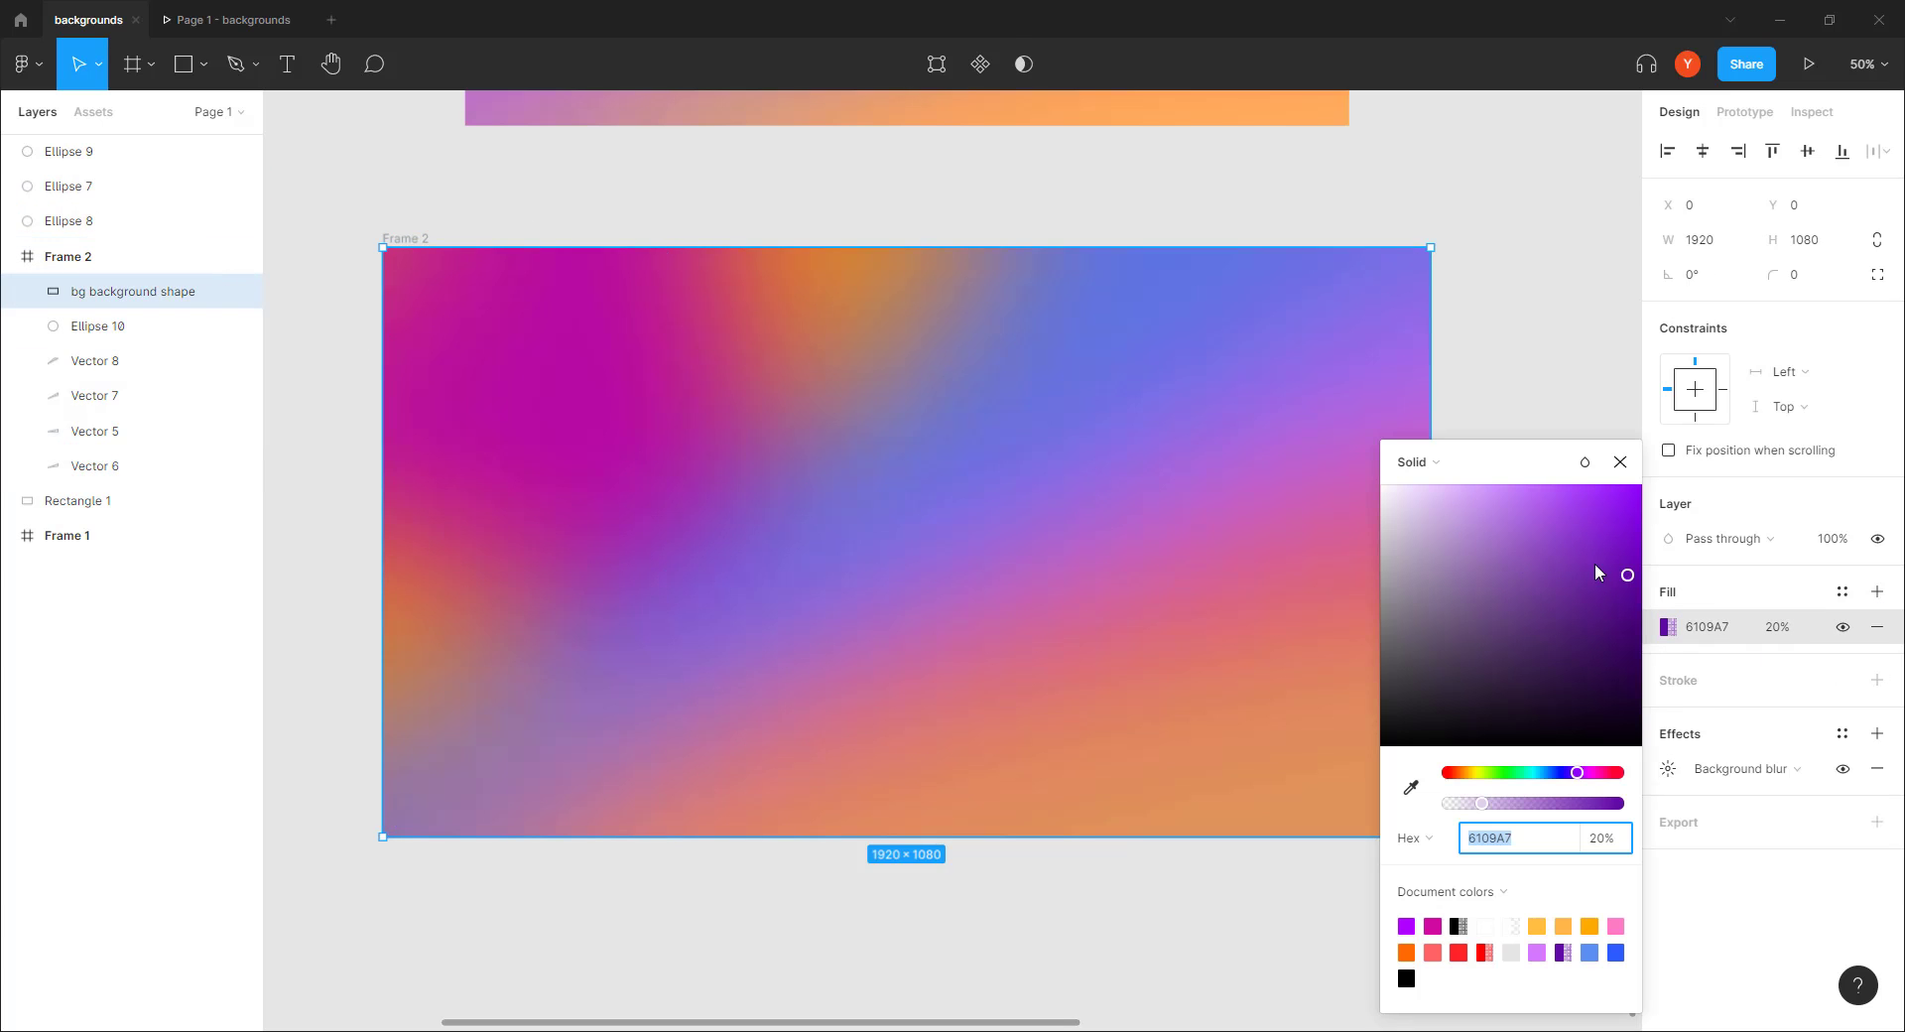
{"action": "left_click_drag", "start_coordinate": [1601, 551], "coordinate": [1460, 482]}
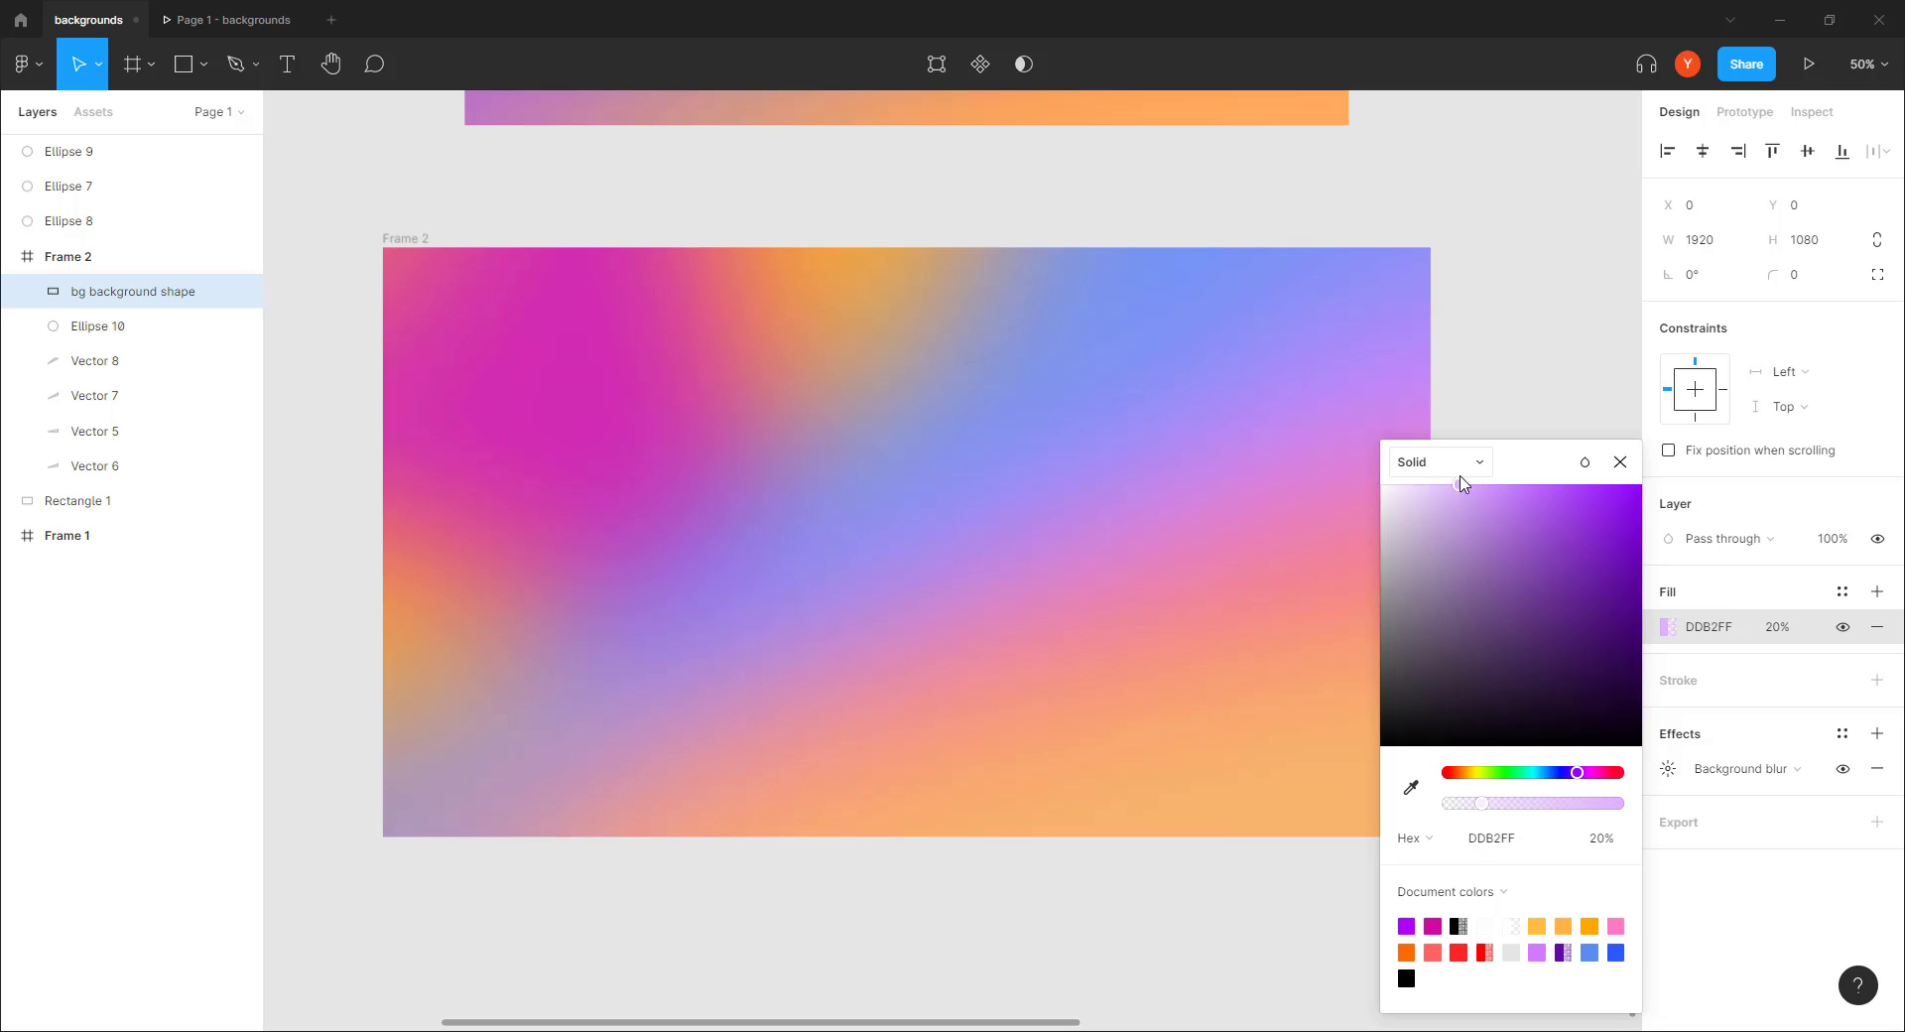
{"action": "left_click", "coordinate": [1557, 553]}
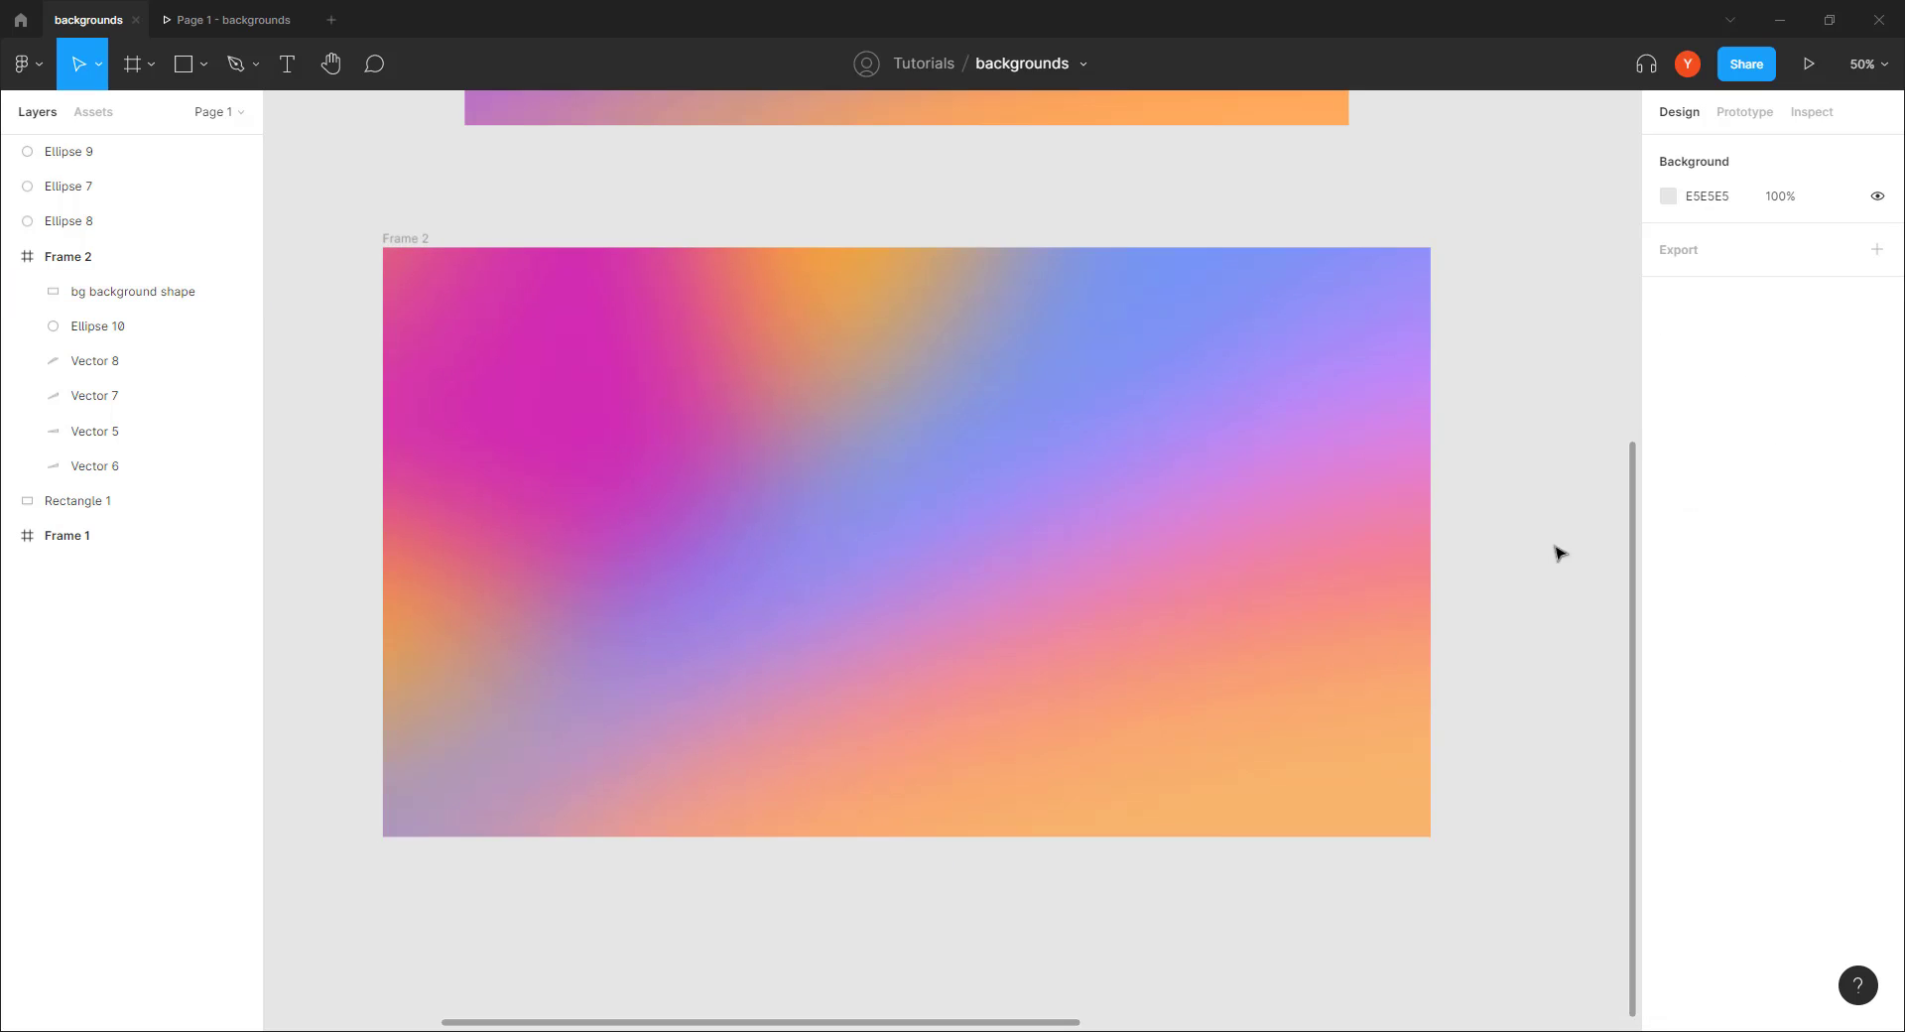
Set the overlay's background blur to 500
{"action": "left_click", "coordinate": [1387, 423]}
{"action": "left_click", "coordinate": [1310, 378]}
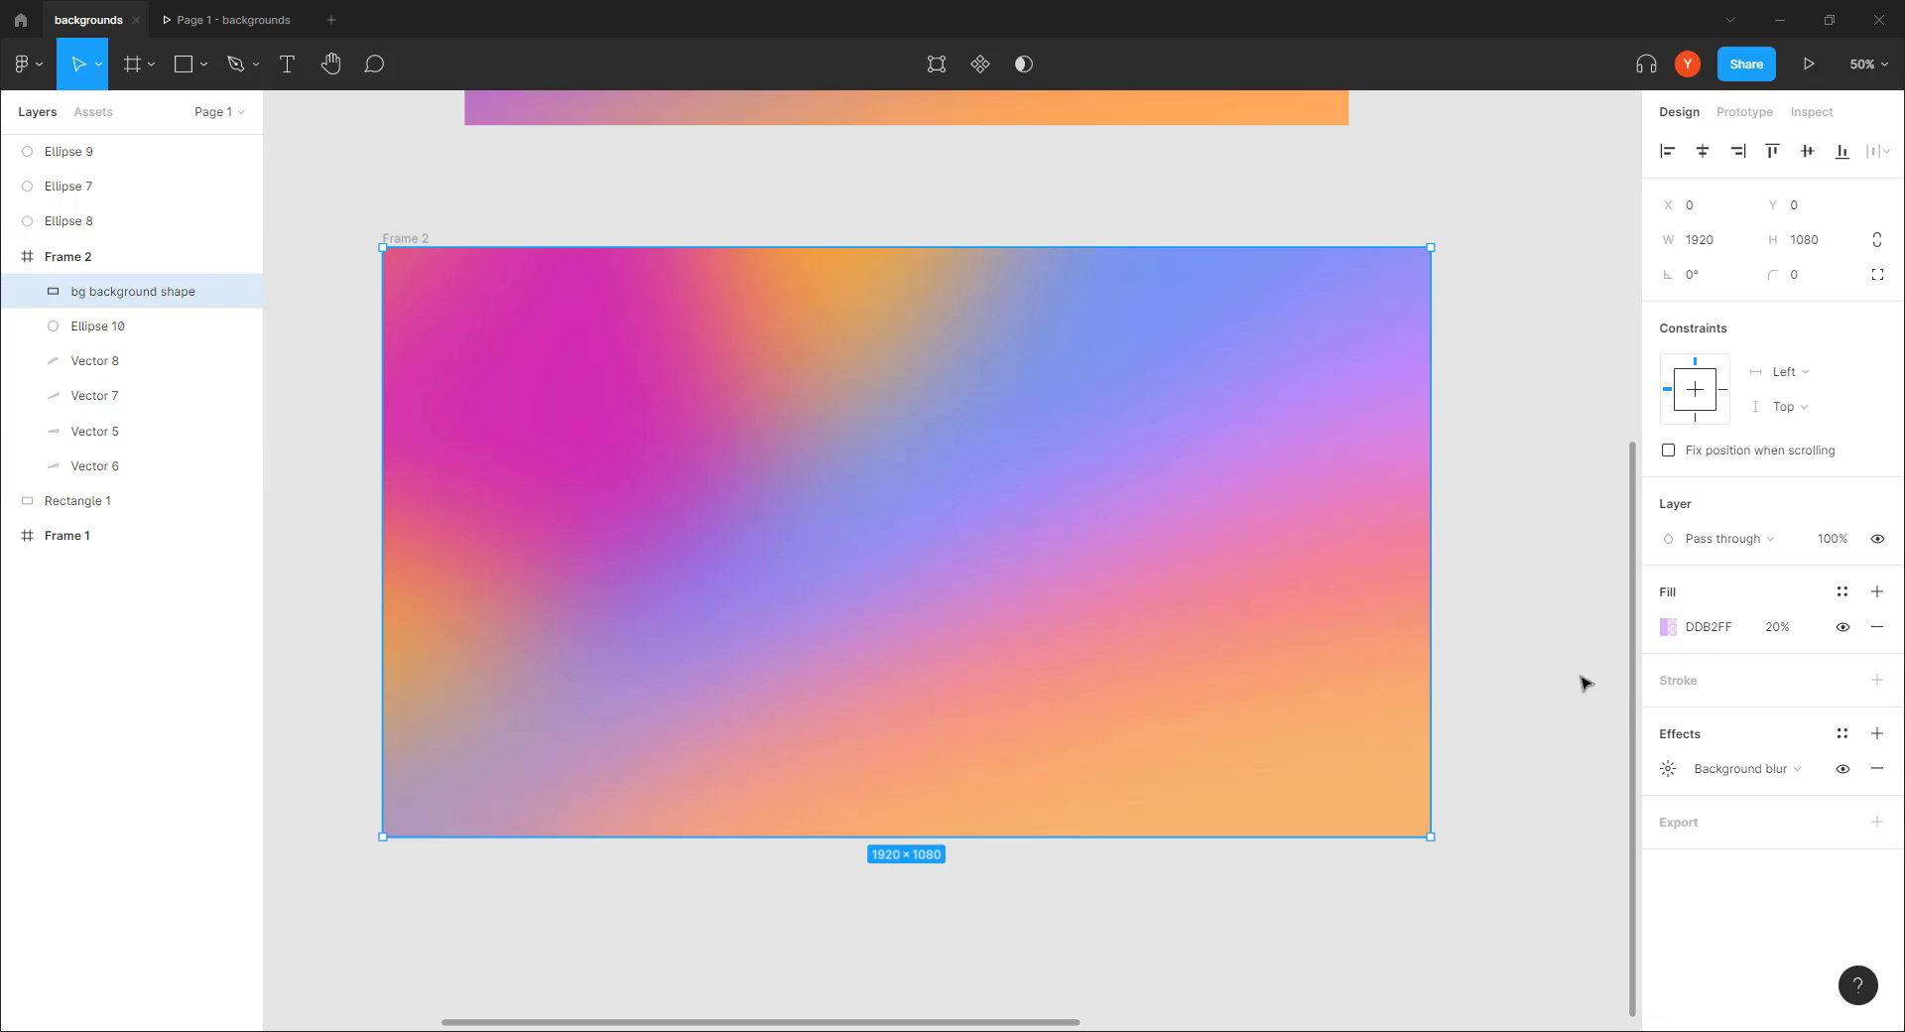
{"action": "left_click", "coordinate": [1668, 768]}
{"action": "left_click_drag", "start_coordinate": [1557, 778], "coordinate": [1665, 469]}
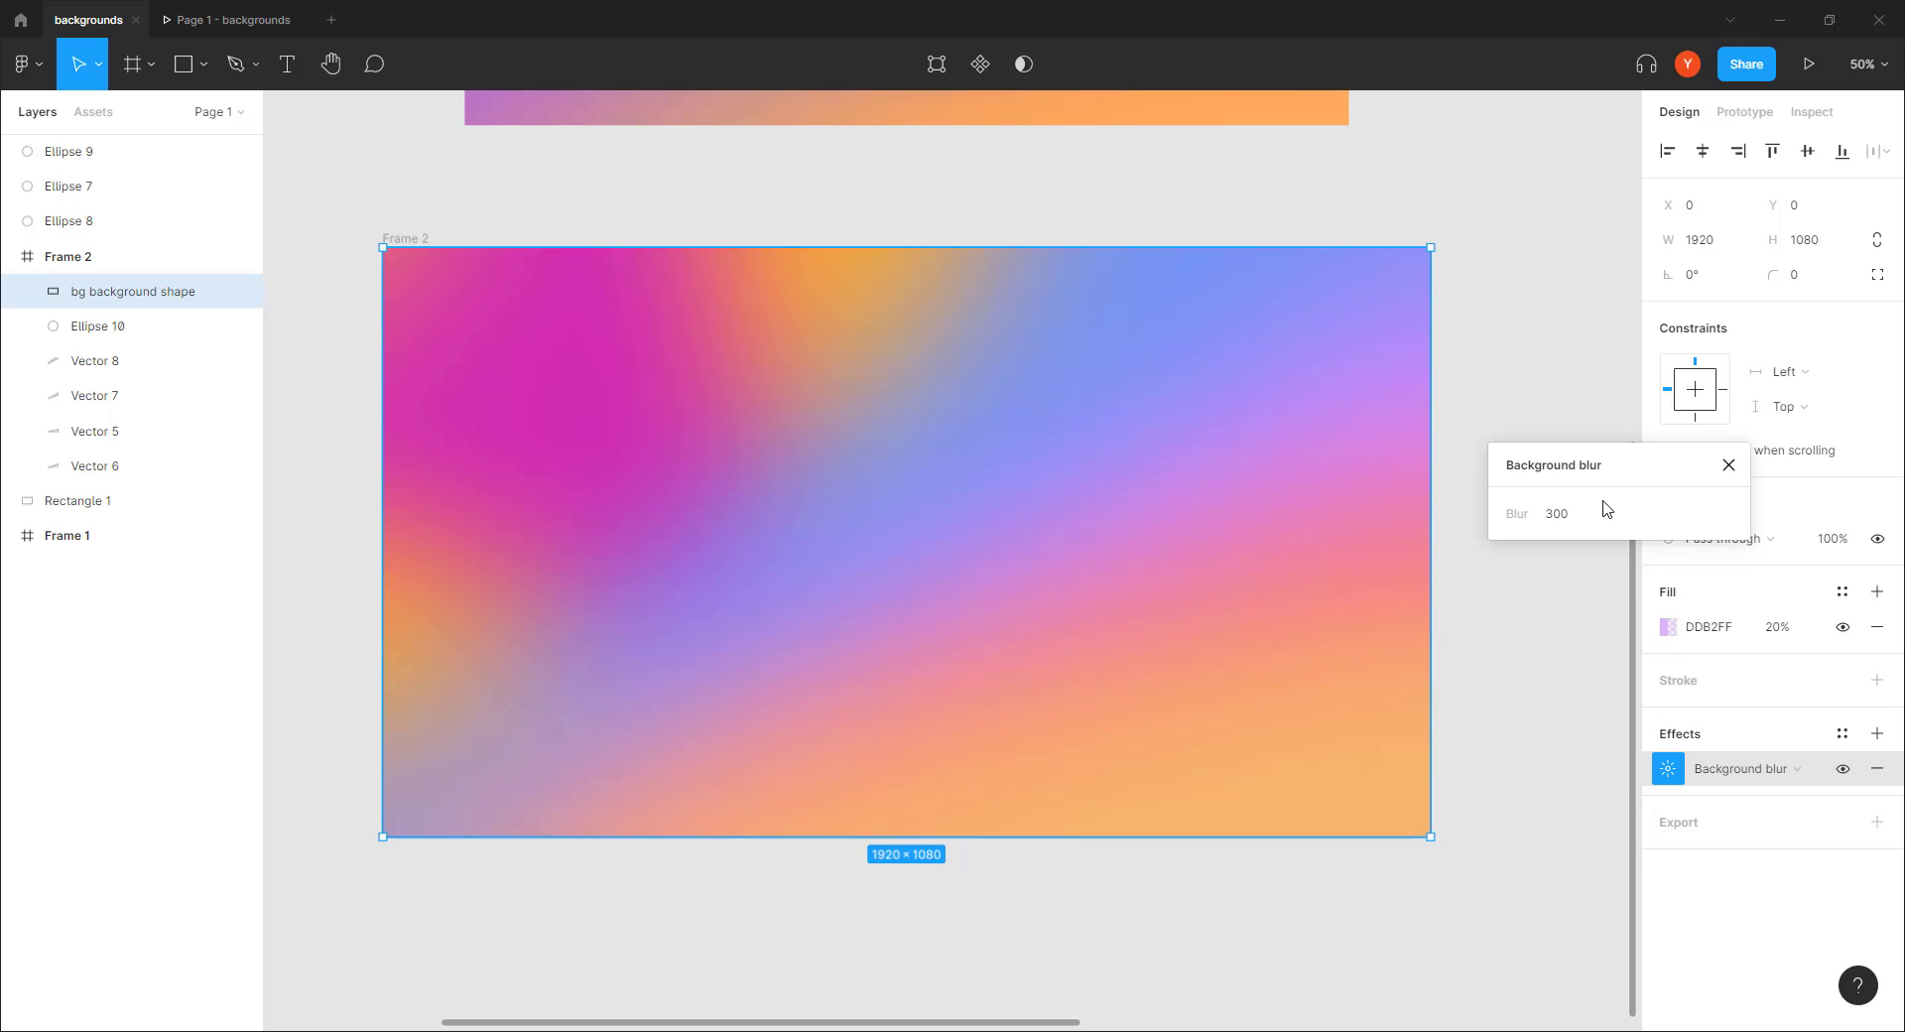
{"action": "left_click", "coordinate": [1559, 515]}
{"action": "key", "text": "Return"}
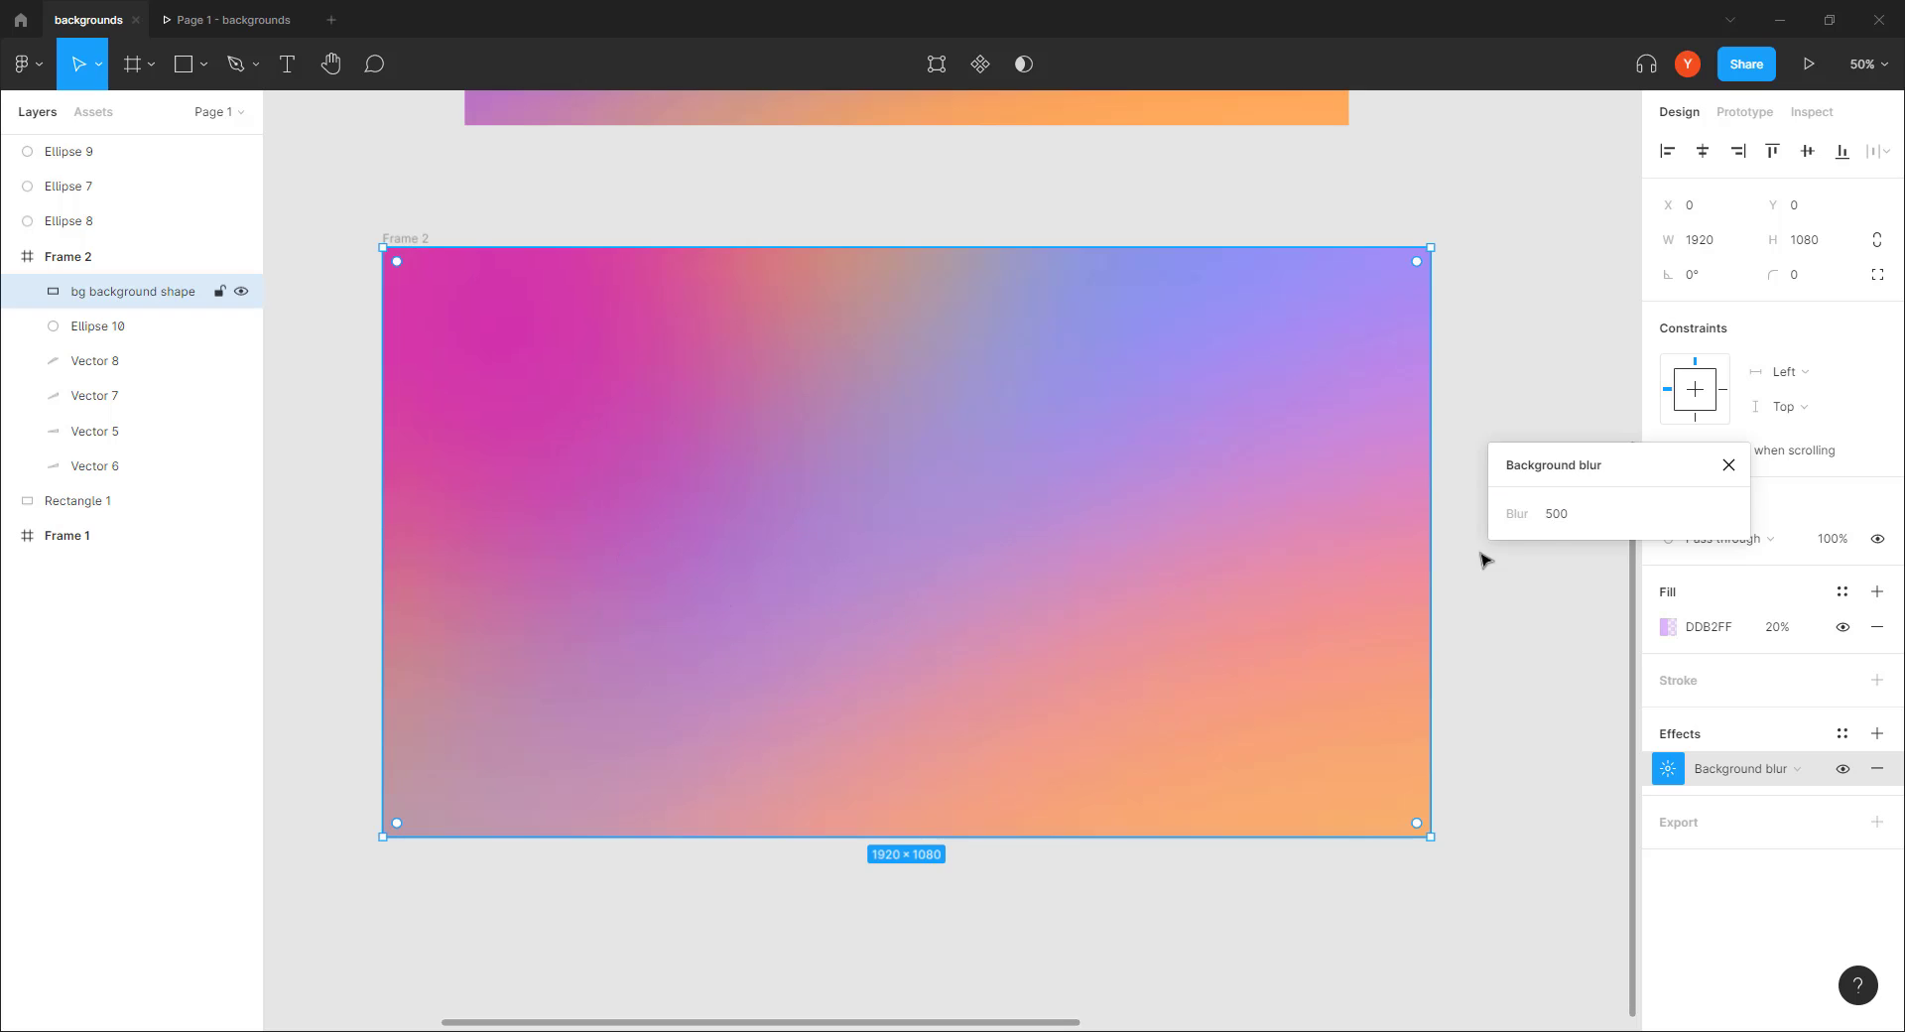
Try a background blur of 150 on the overlay, and set it to 600
{"action": "left_click", "coordinate": [1558, 516]}
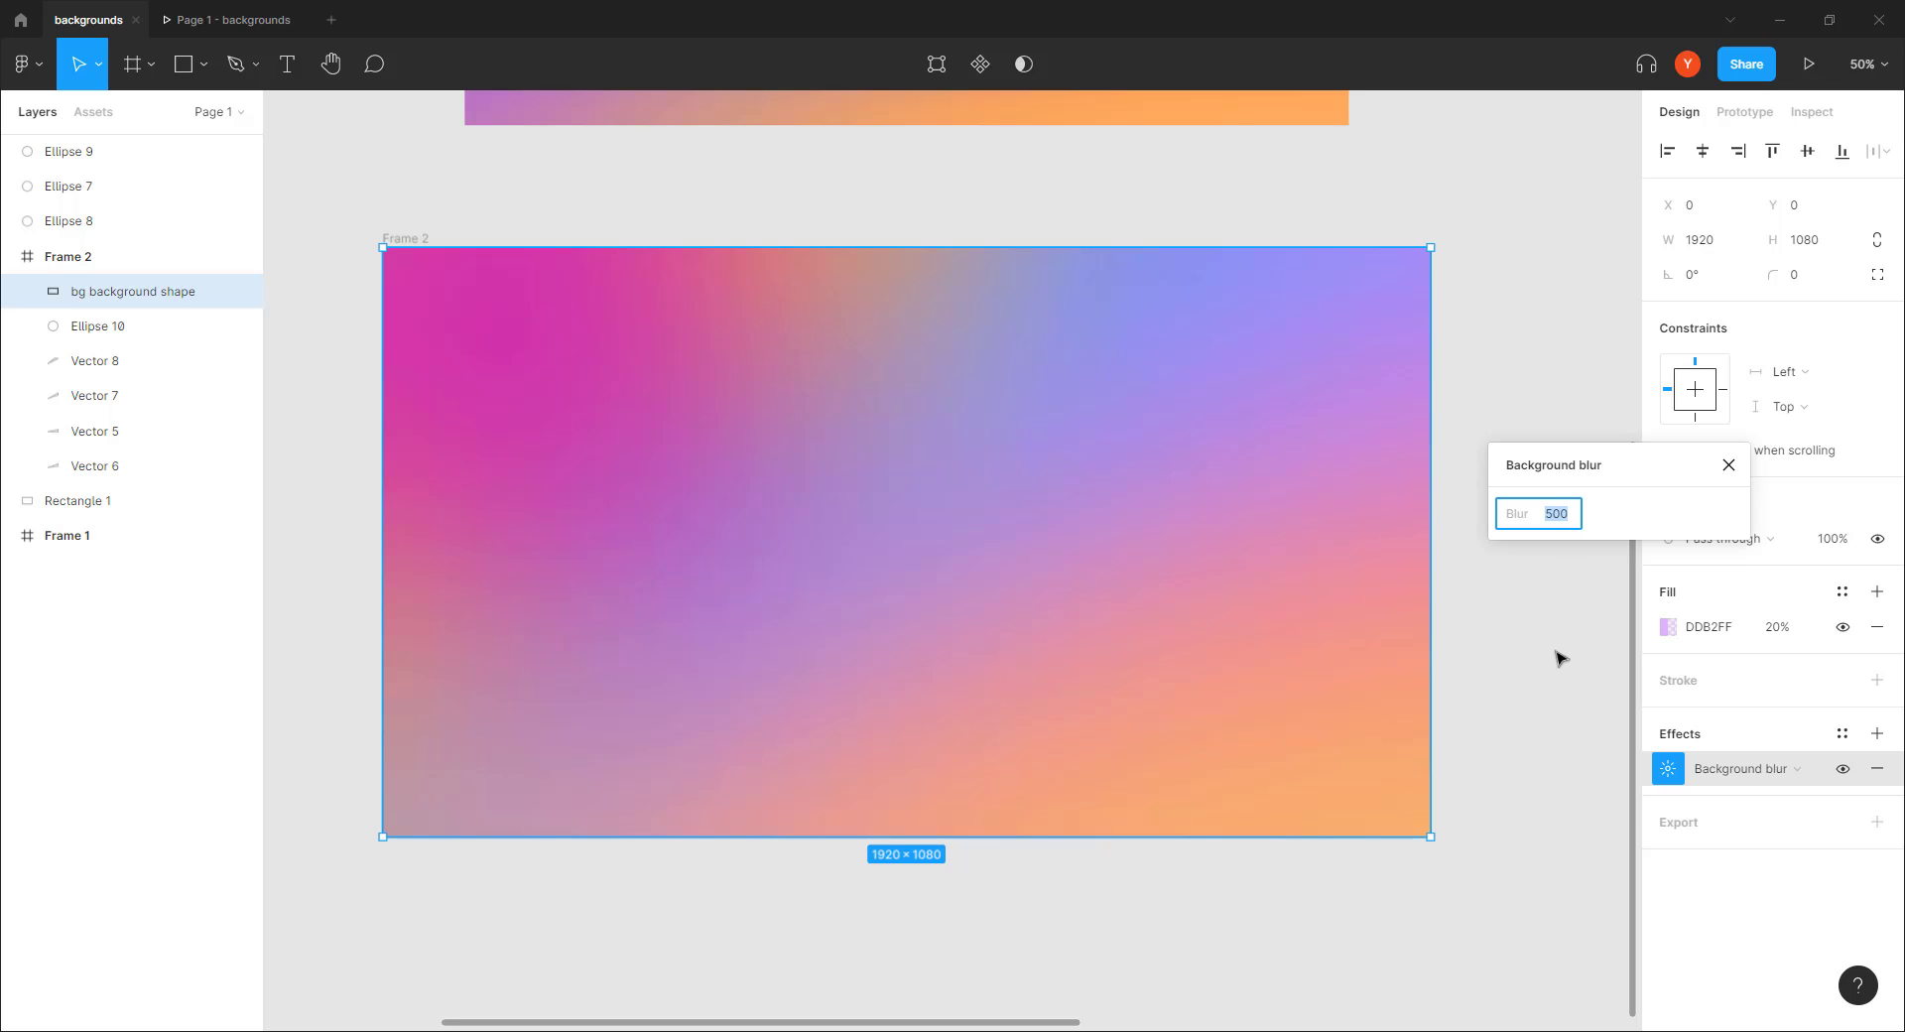
{"action": "key", "text": "Return"}
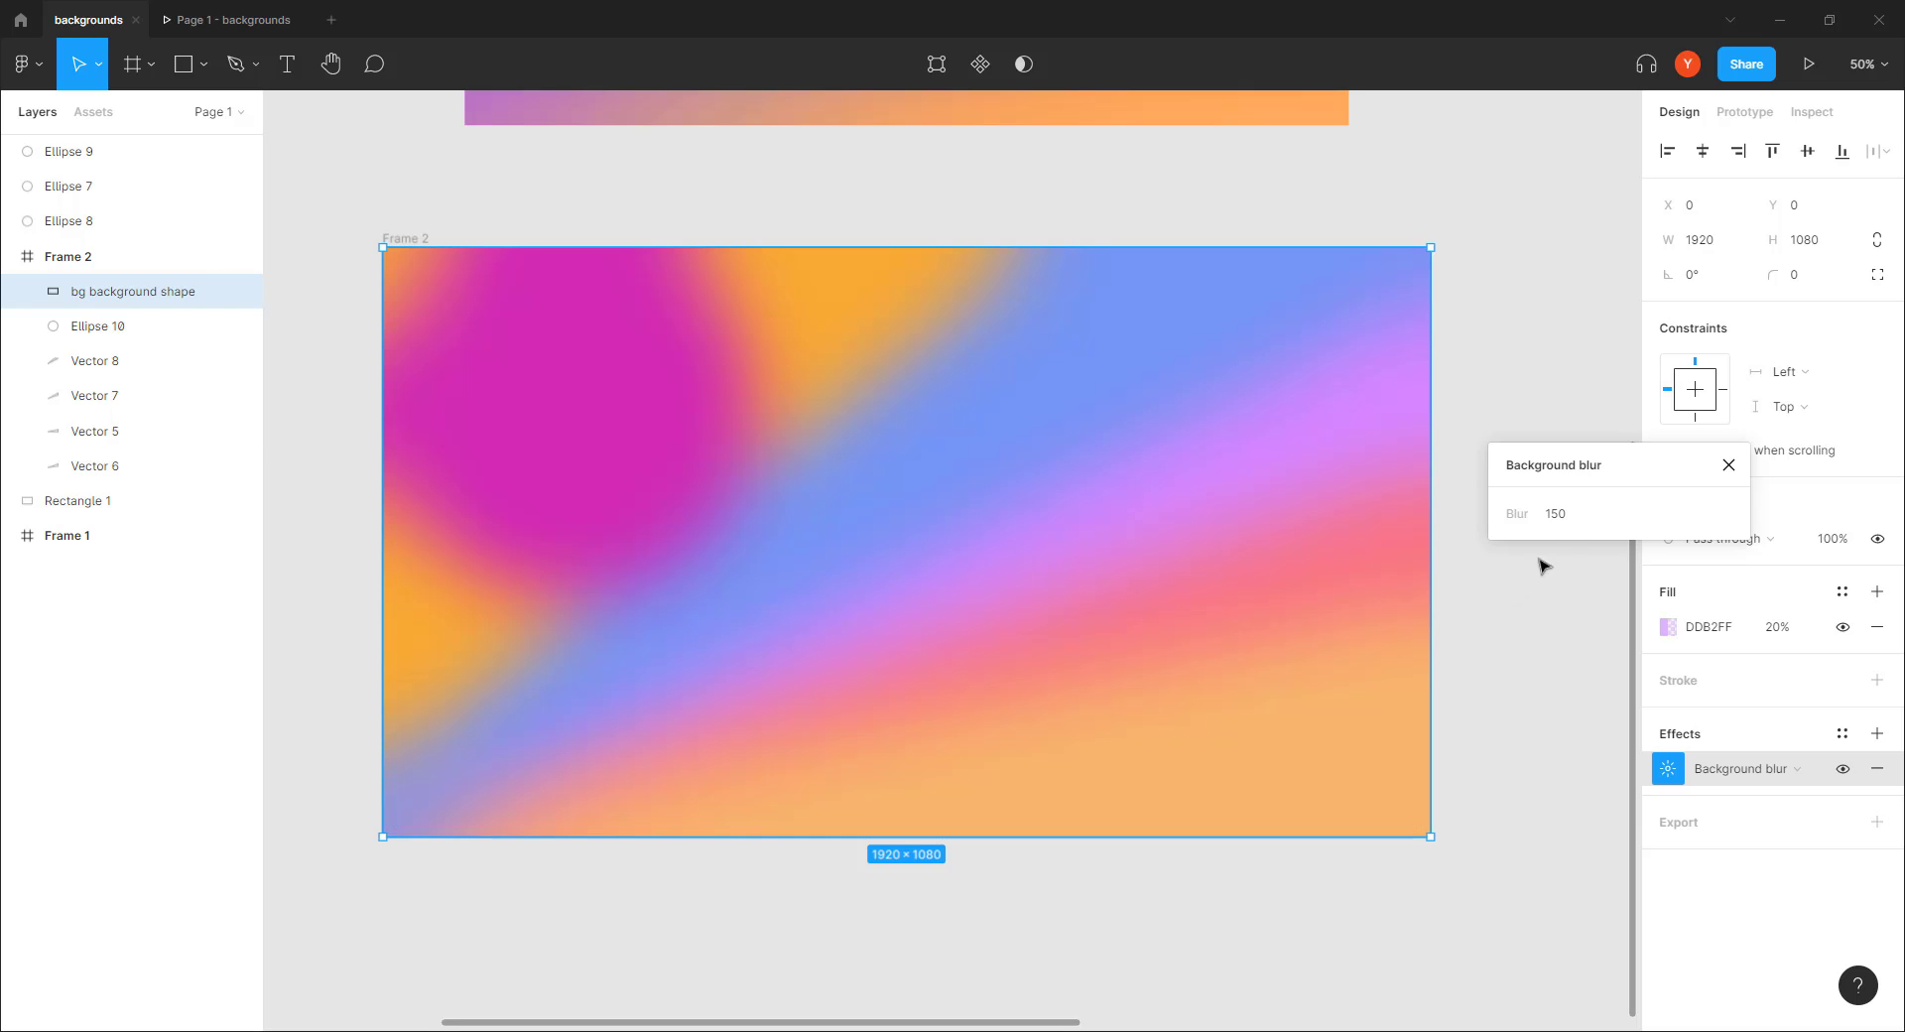
{"action": "left_click", "coordinate": [1568, 512]}
{"action": "key", "text": "Return"}
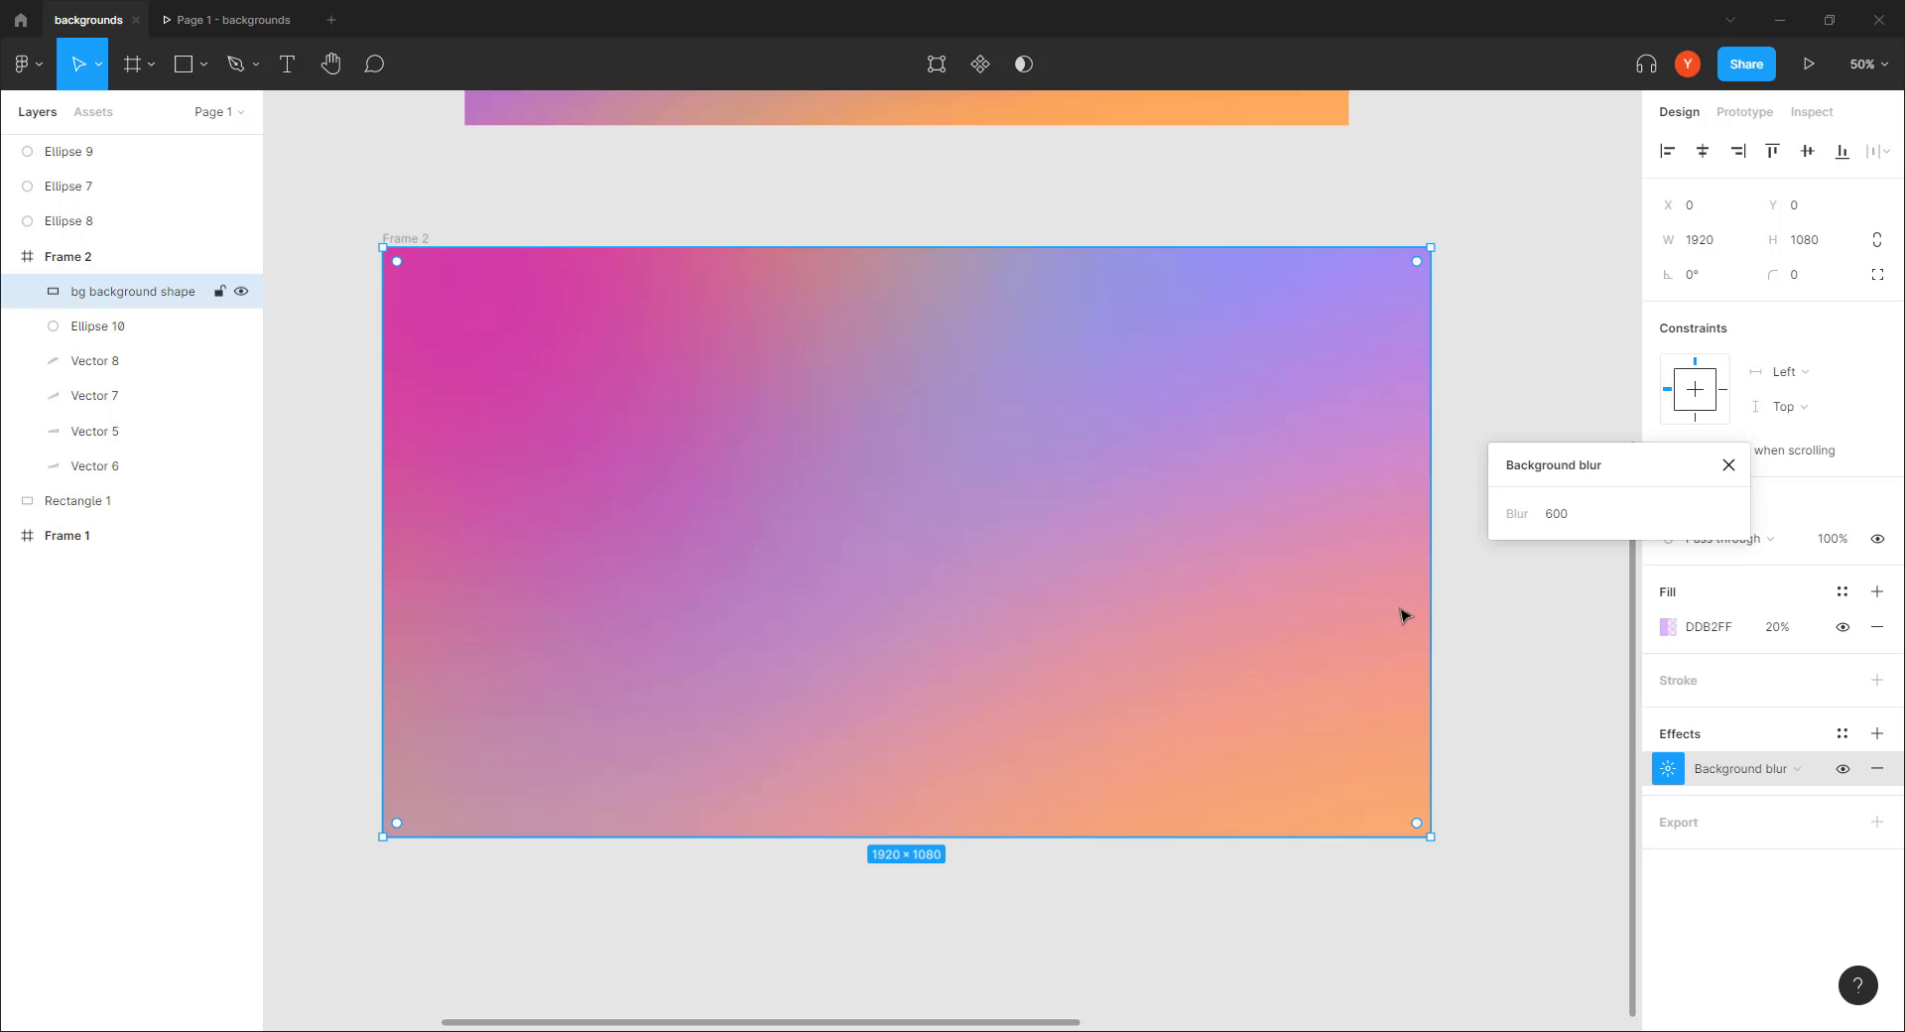
{"action": "left_click", "coordinate": [1553, 514]}
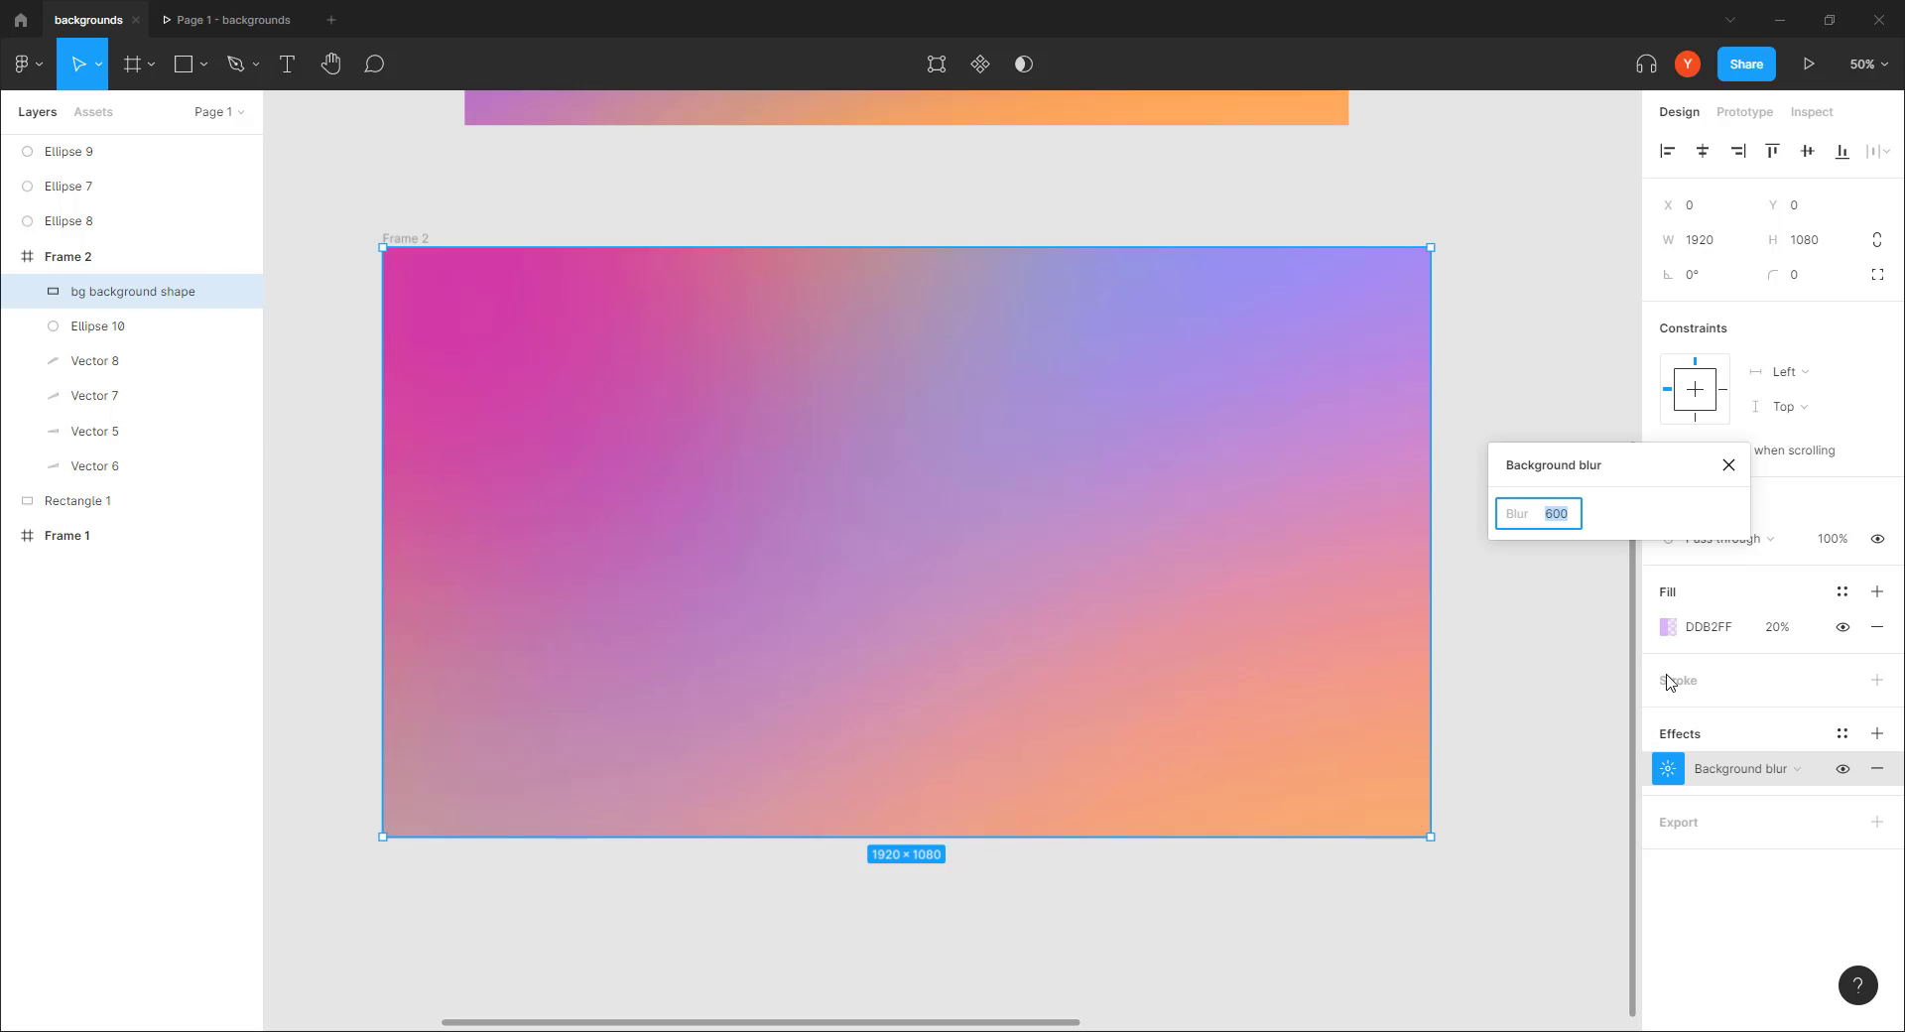
Try a green 00FF94 tint on the overlay at 20% opacity, and settle on red FF0000
{"action": "left_click", "coordinate": [1669, 632]}
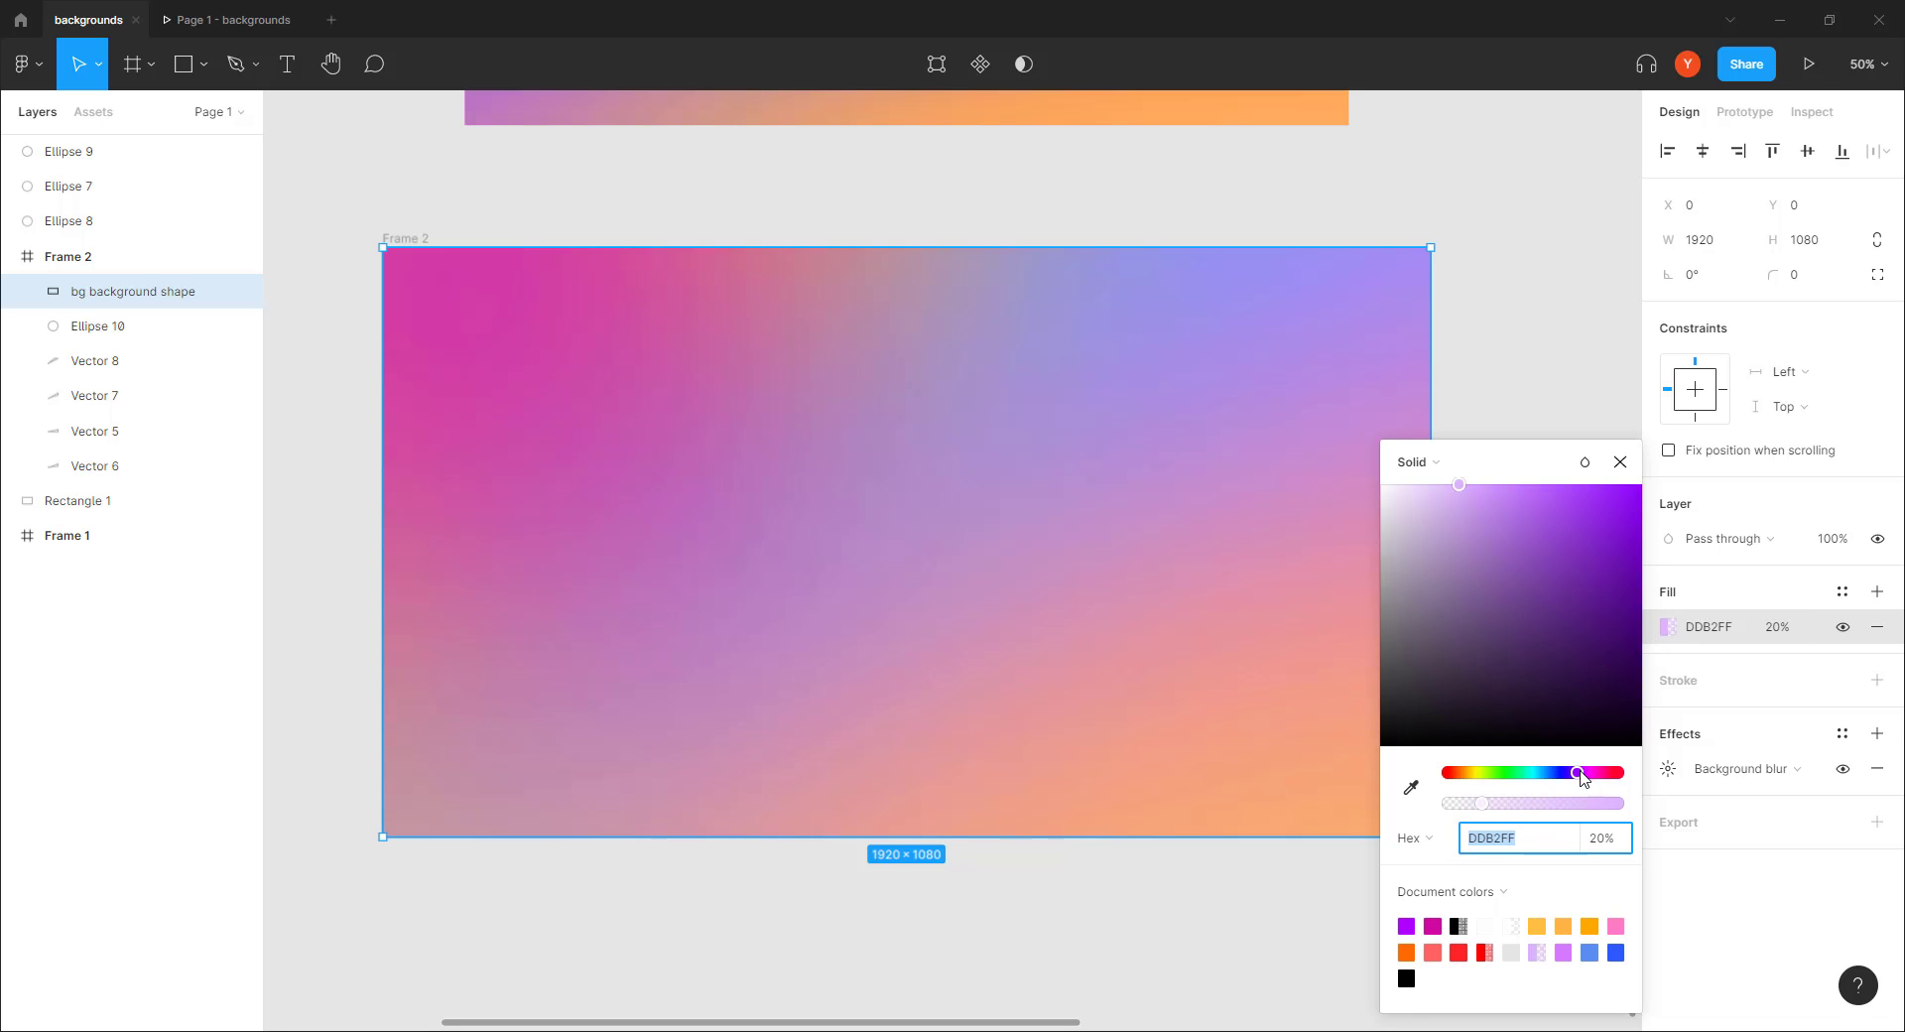
{"action": "left_click_drag", "start_coordinate": [1580, 777], "coordinate": [1521, 770]}
{"action": "left_click_drag", "start_coordinate": [1508, 580], "coordinate": [1642, 484]}
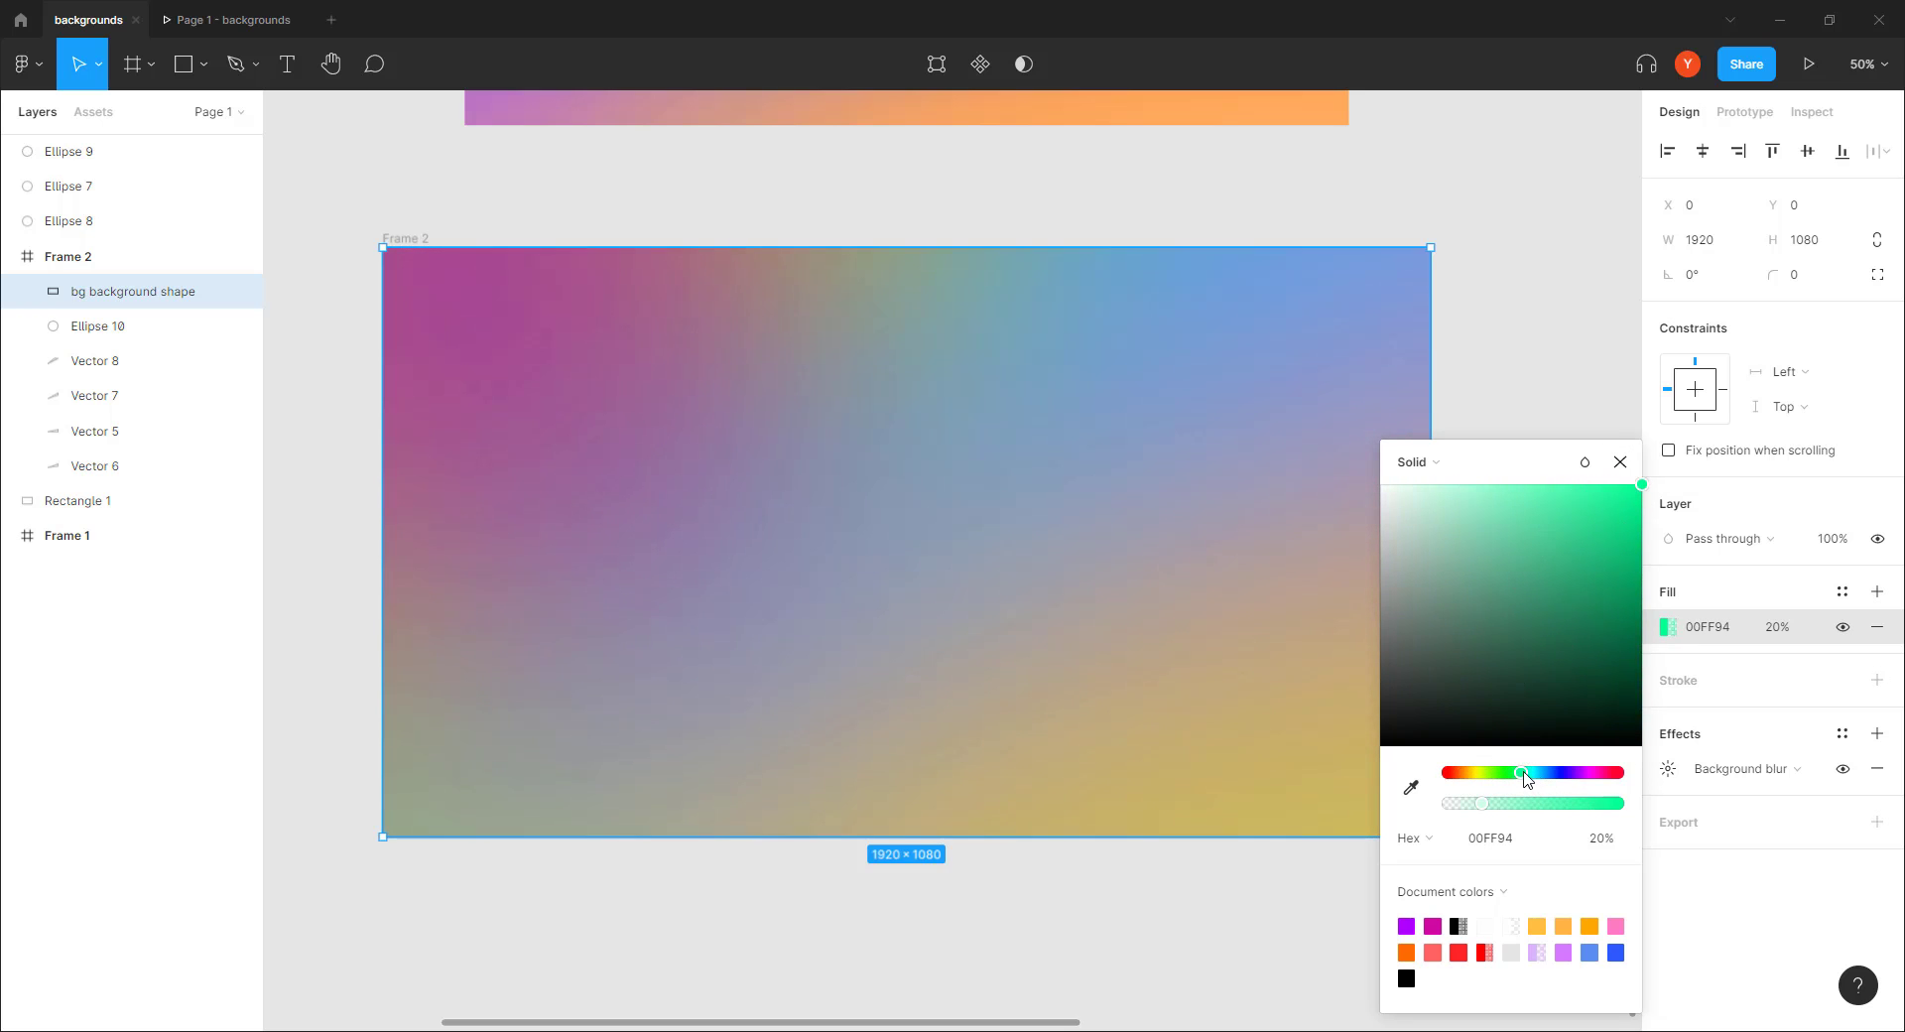
{"action": "left_click_drag", "start_coordinate": [1525, 778], "coordinate": [1675, 746]}
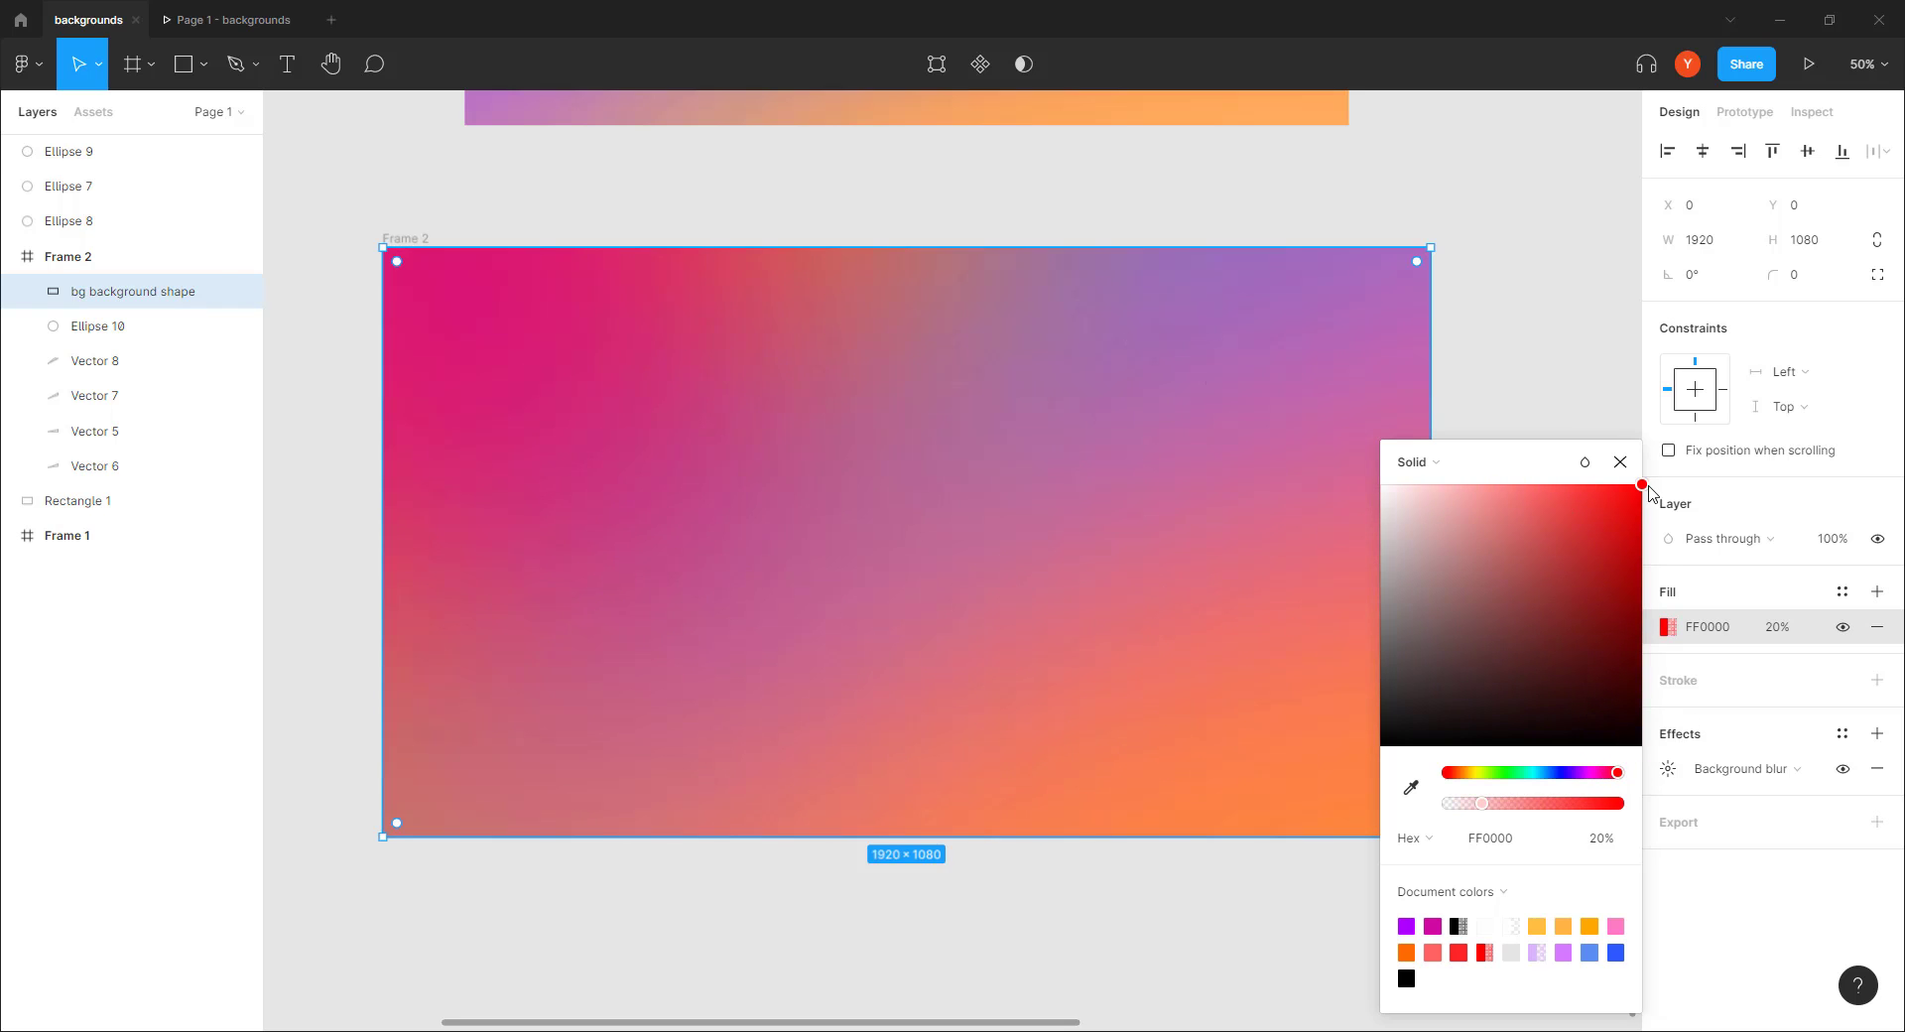
{"action": "left_click", "coordinate": [1620, 462]}
{"action": "left_click", "coordinate": [1497, 391]}
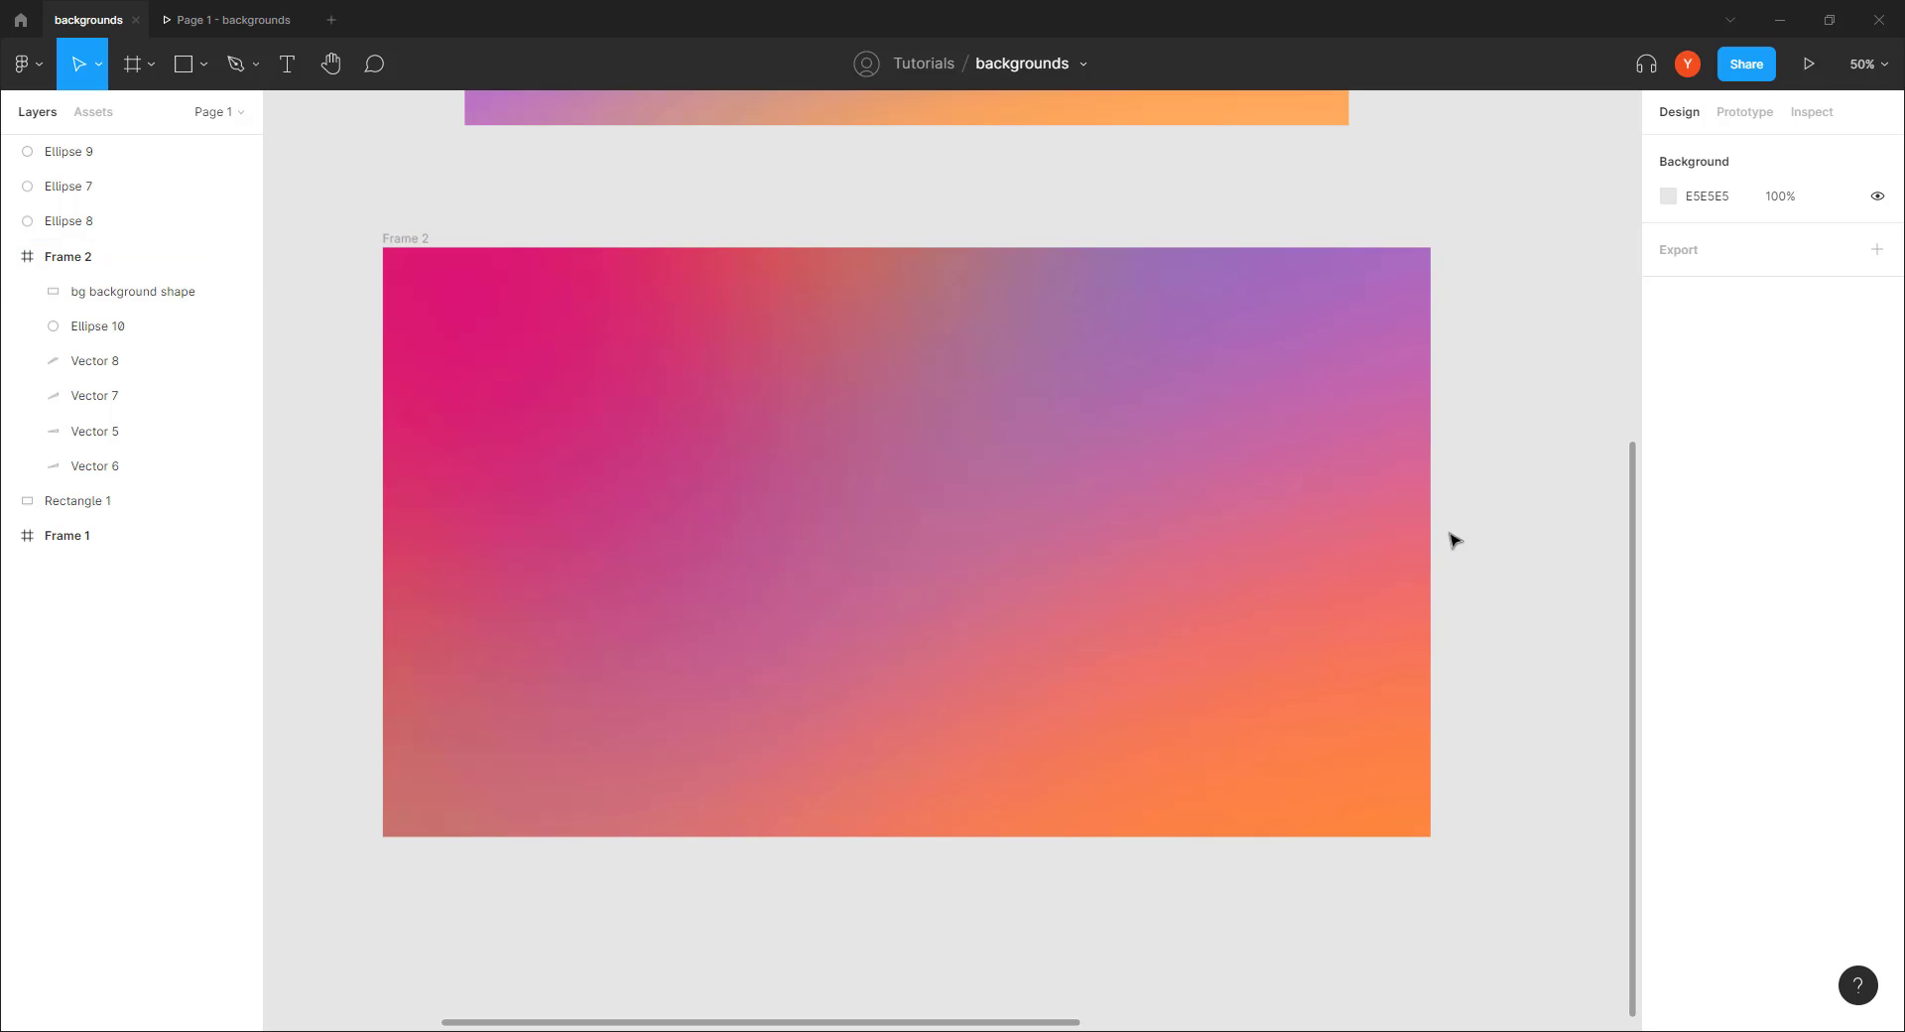
Draw a new portrait frame of about 672 × 1020 on the empty canvas below Frame 2
{"action": "key", "text": "minus"}
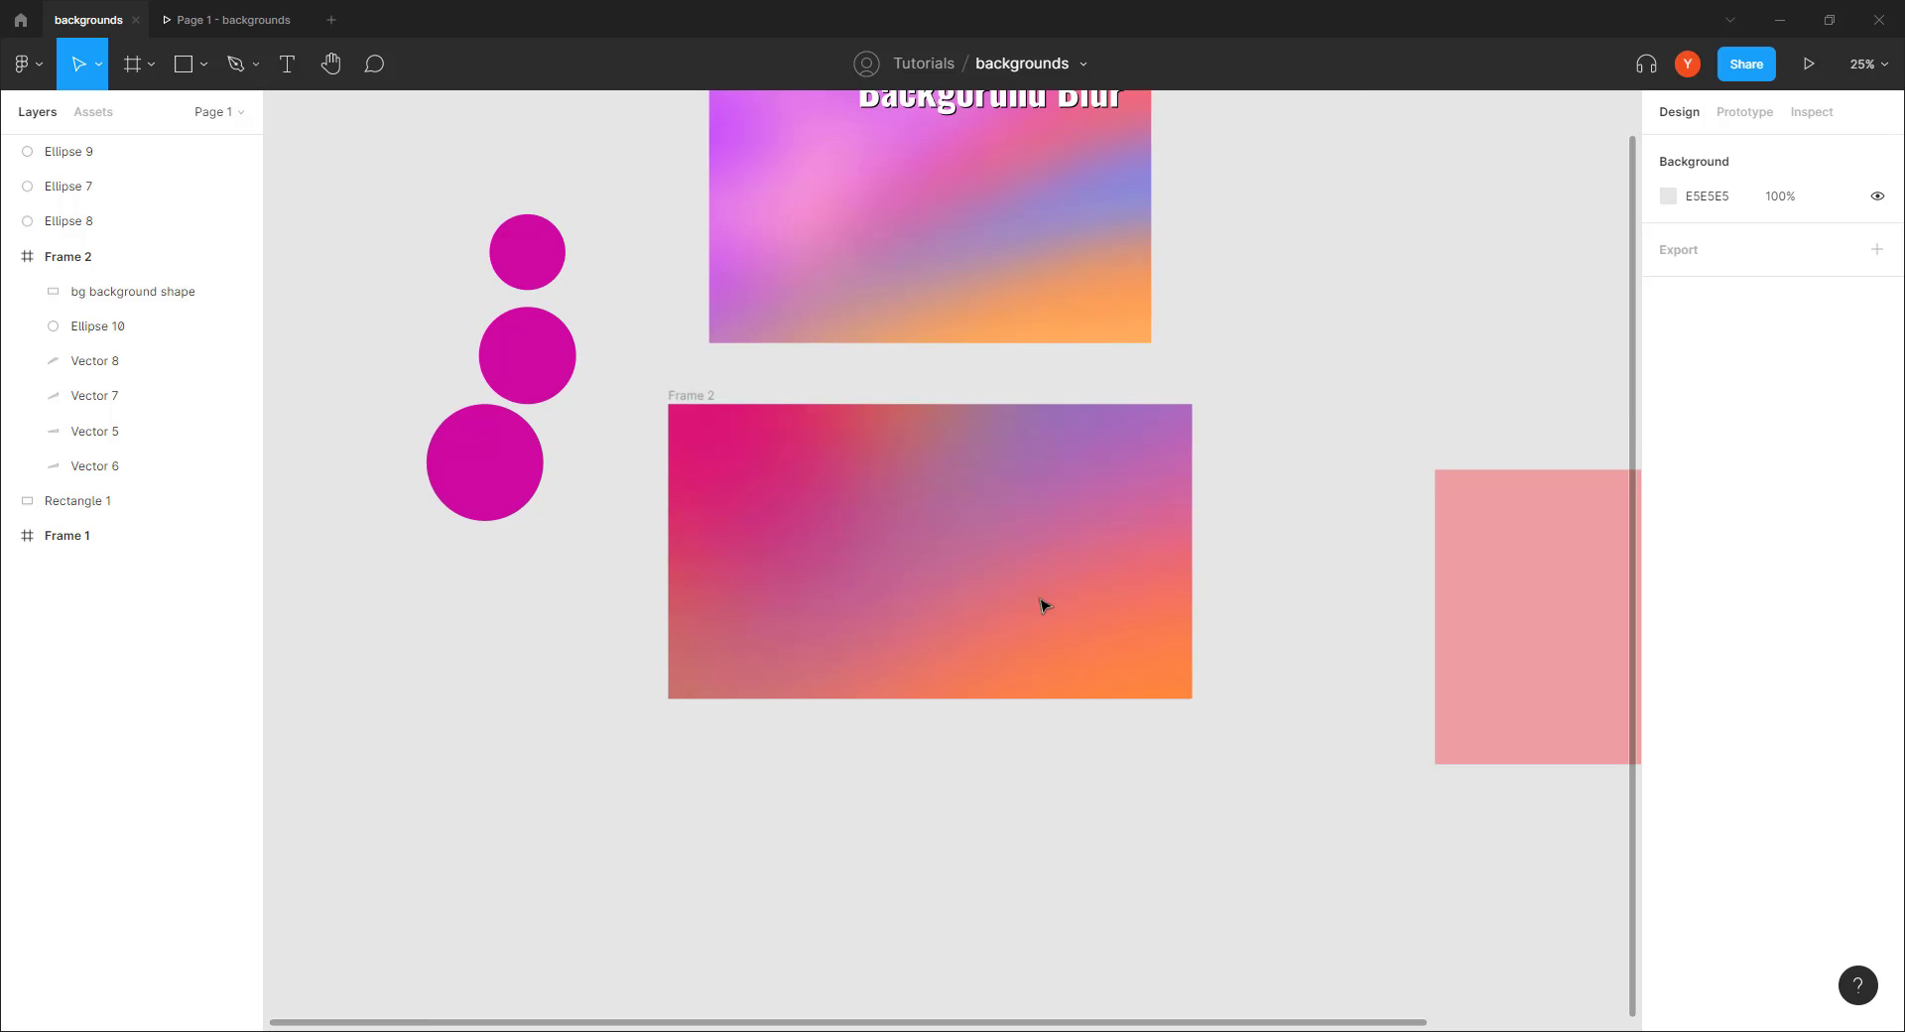
{"action": "left_click_drag", "start_coordinate": [718, 761], "coordinate": [693, 370]}
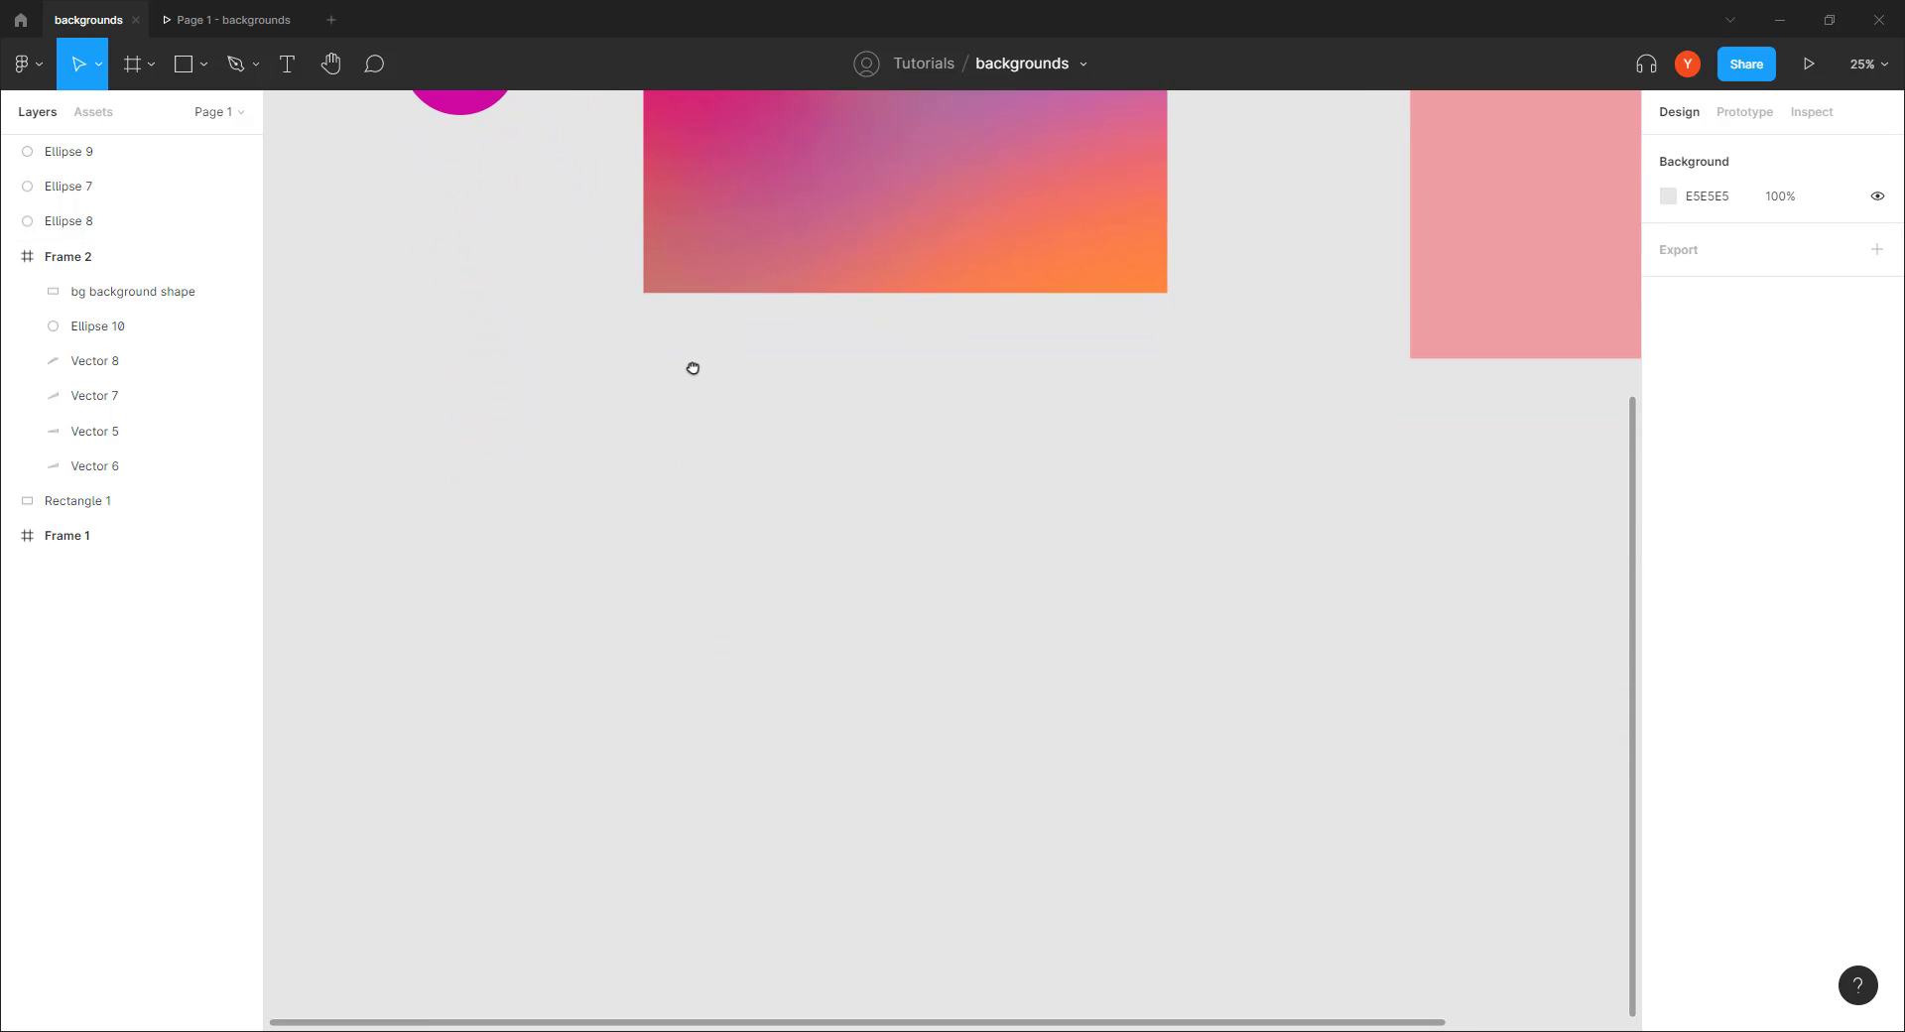
{"action": "left_click_drag", "start_coordinate": [802, 447], "coordinate": [808, 564]}
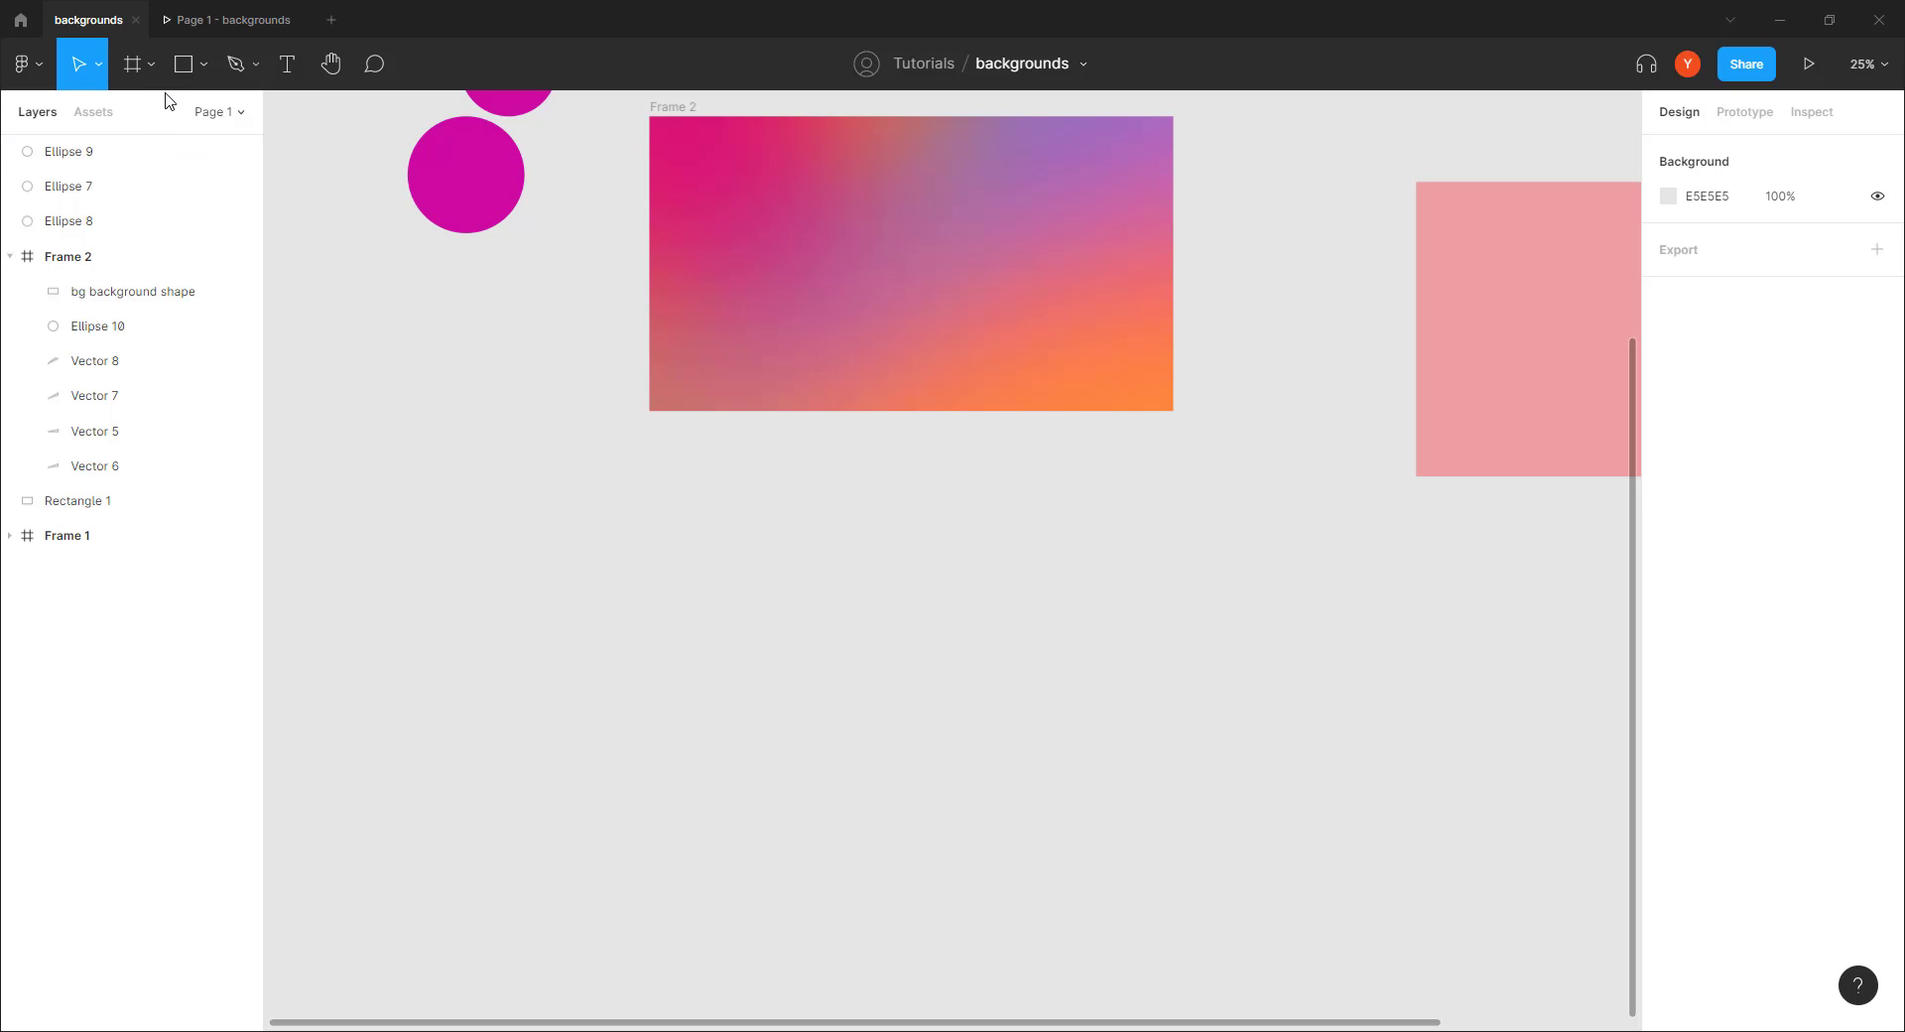
{"action": "key", "text": "f"}
{"action": "left_click_drag", "start_coordinate": [746, 485], "coordinate": [930, 765]}
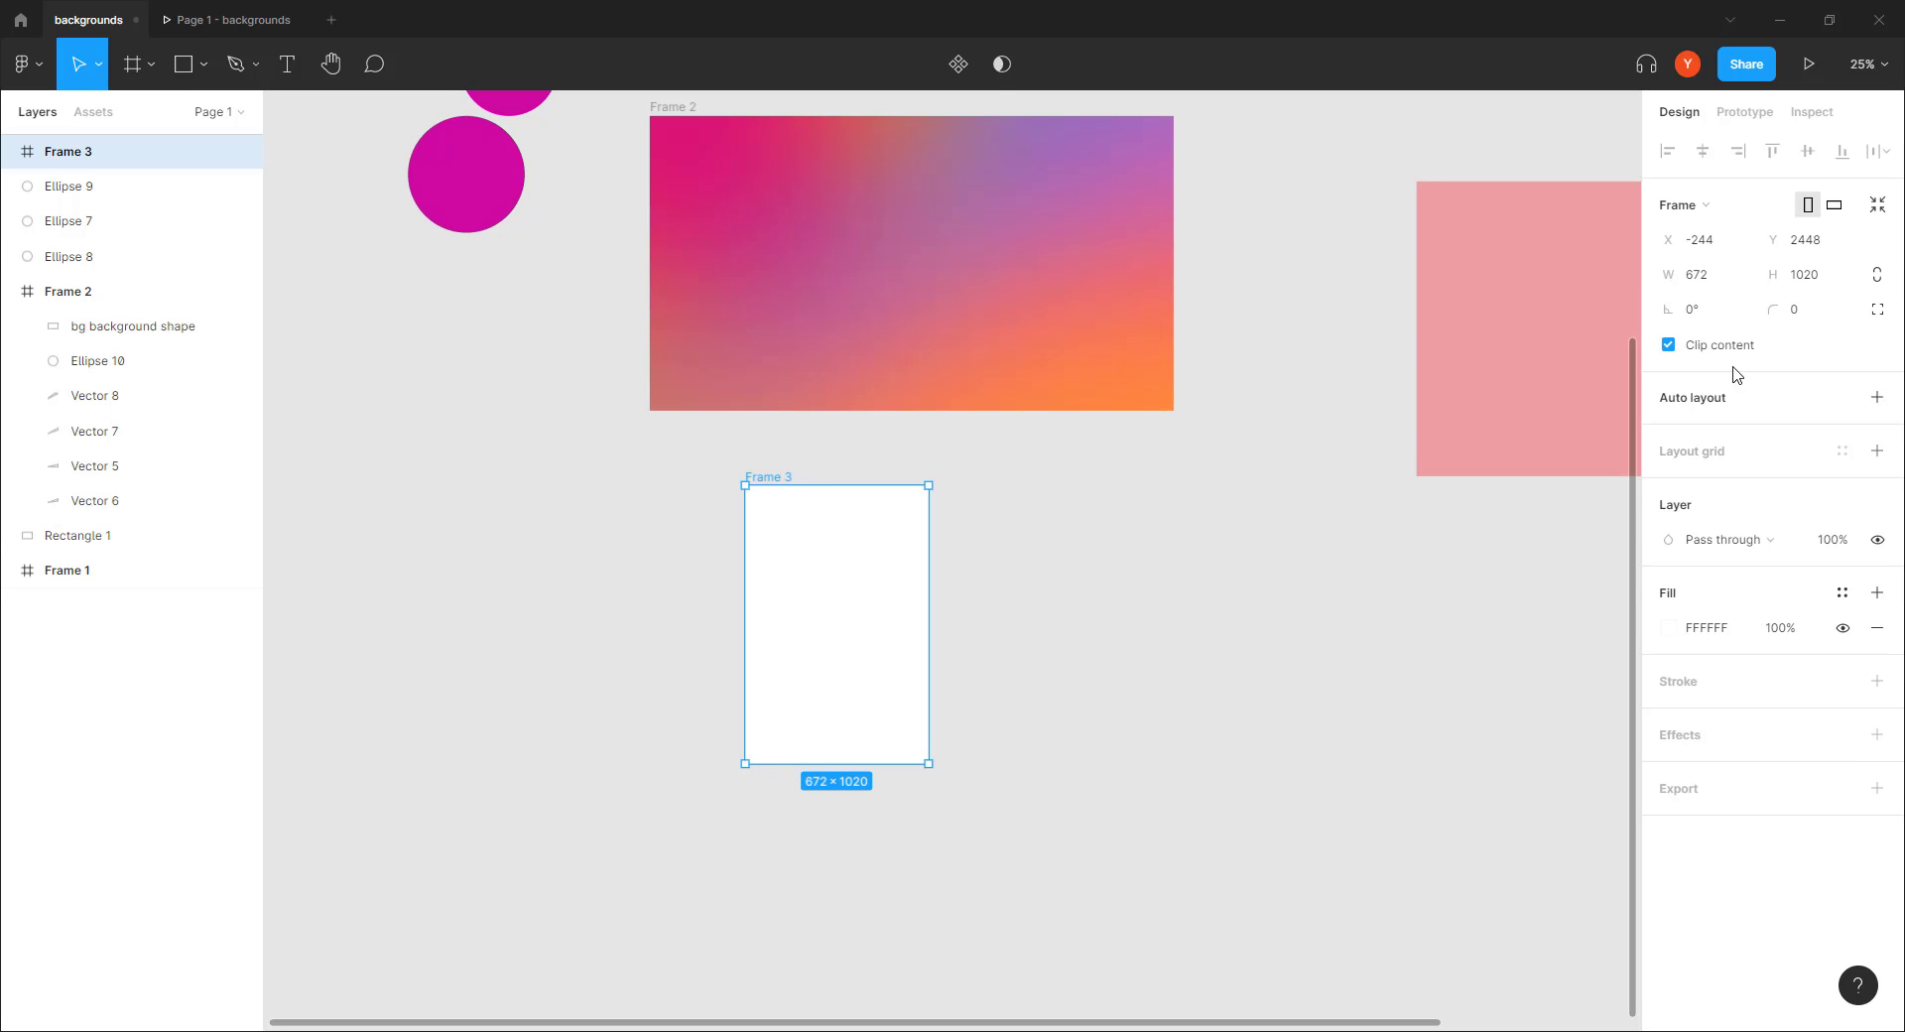
Resize the new frame to 375 wide and 812 high
{"action": "left_click", "coordinate": [1698, 274]}
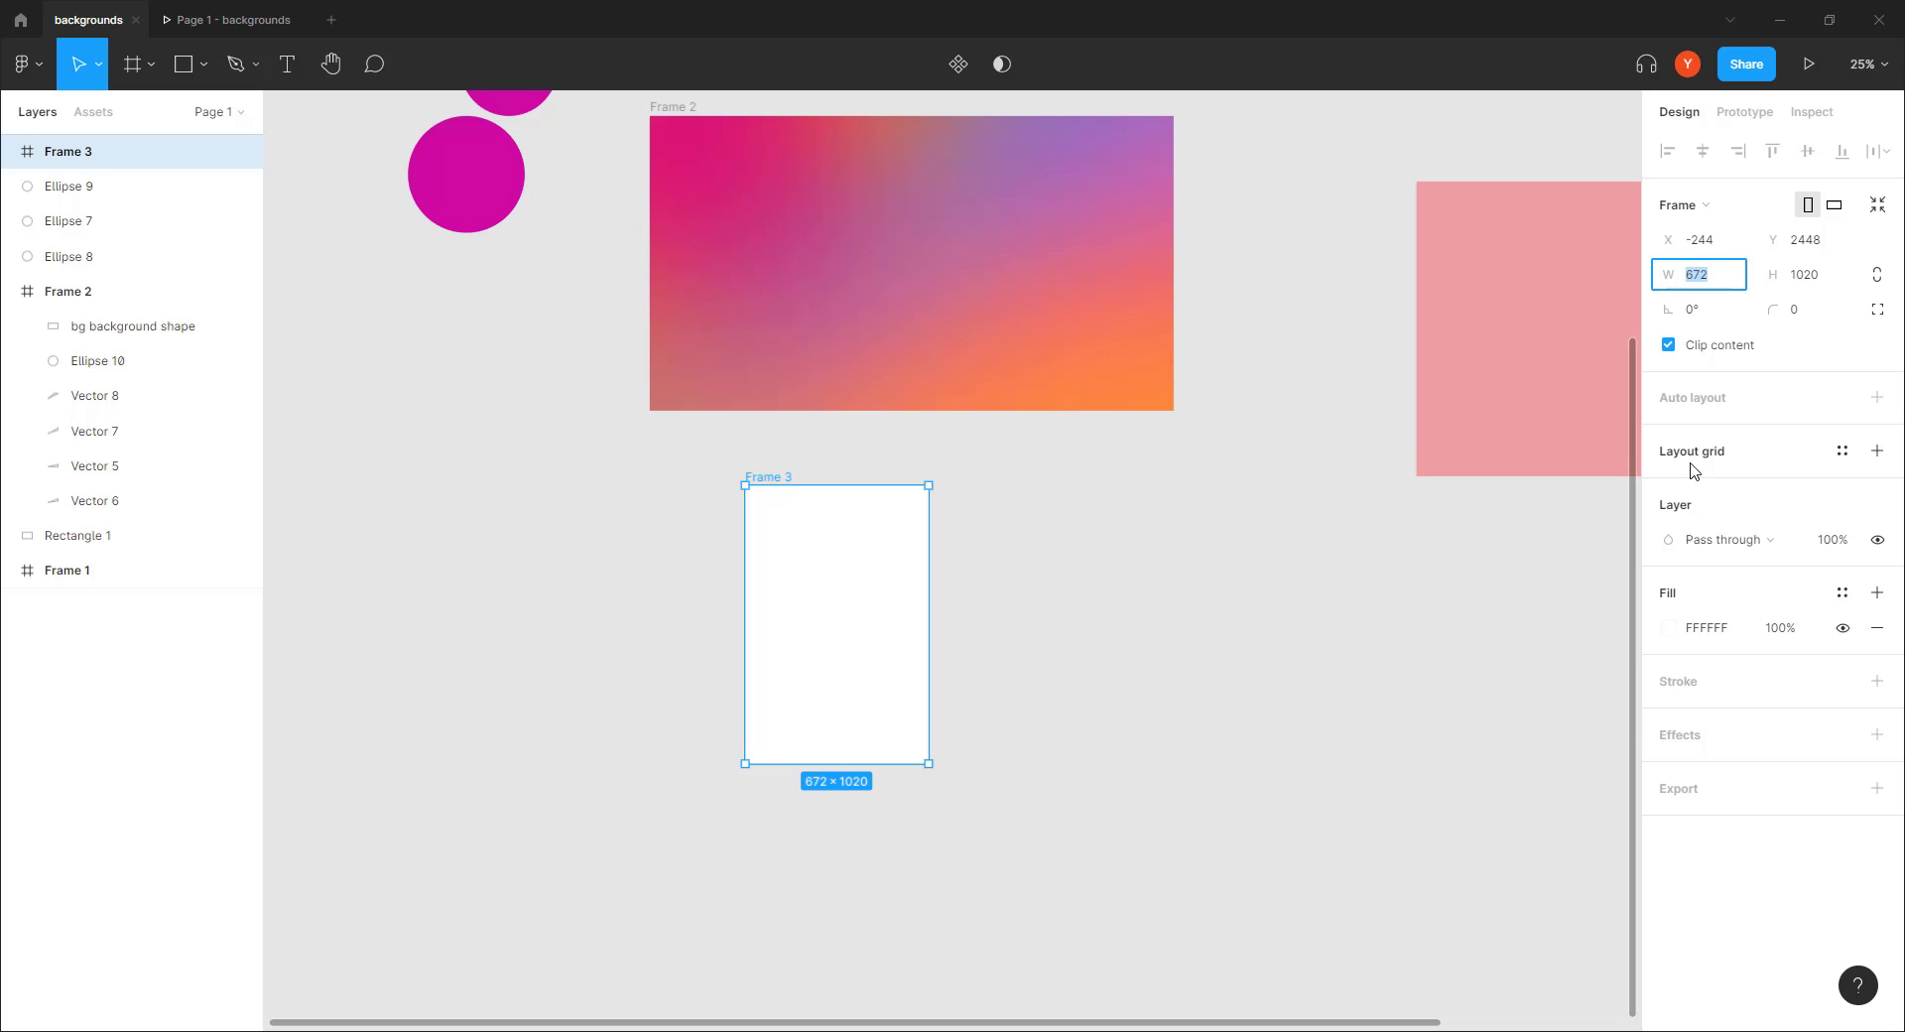
{"action": "key", "text": "Return"}
{"action": "left_click", "coordinate": [1811, 284]}
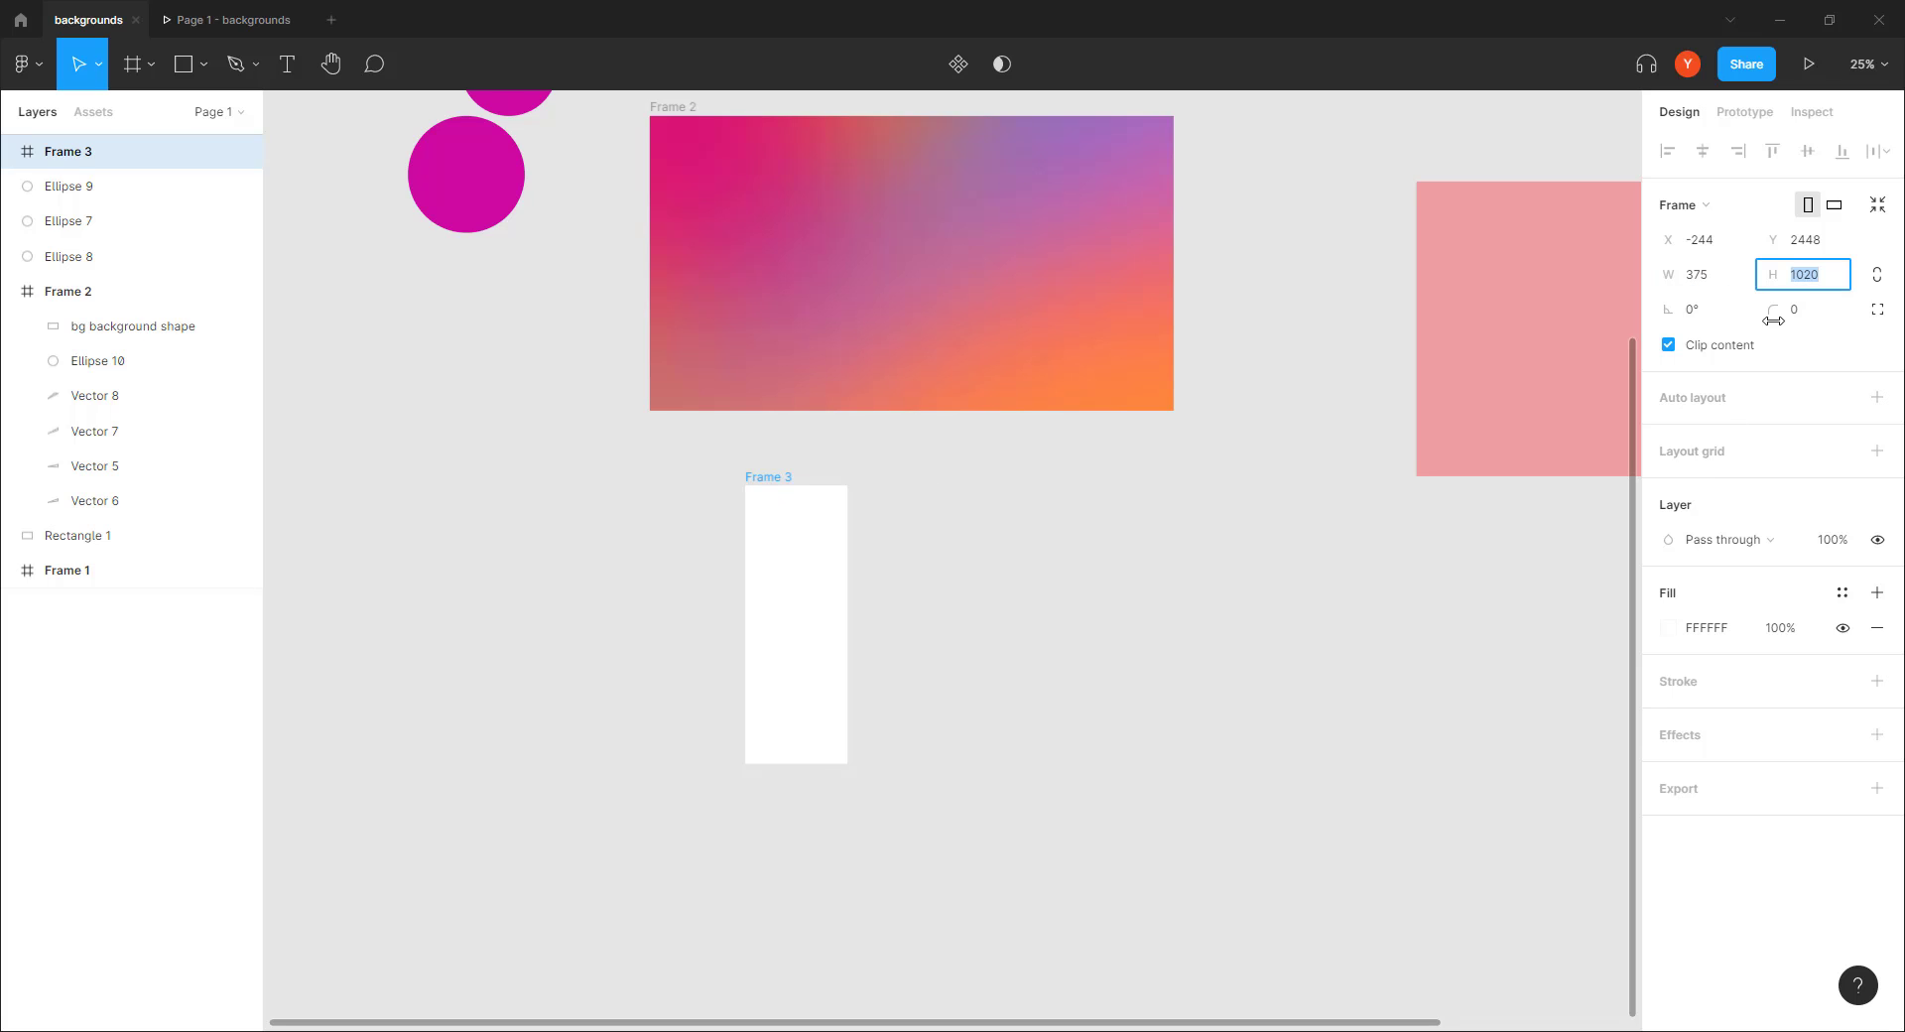
{"action": "type", "text": "812"}
{"action": "key", "text": "Return"}
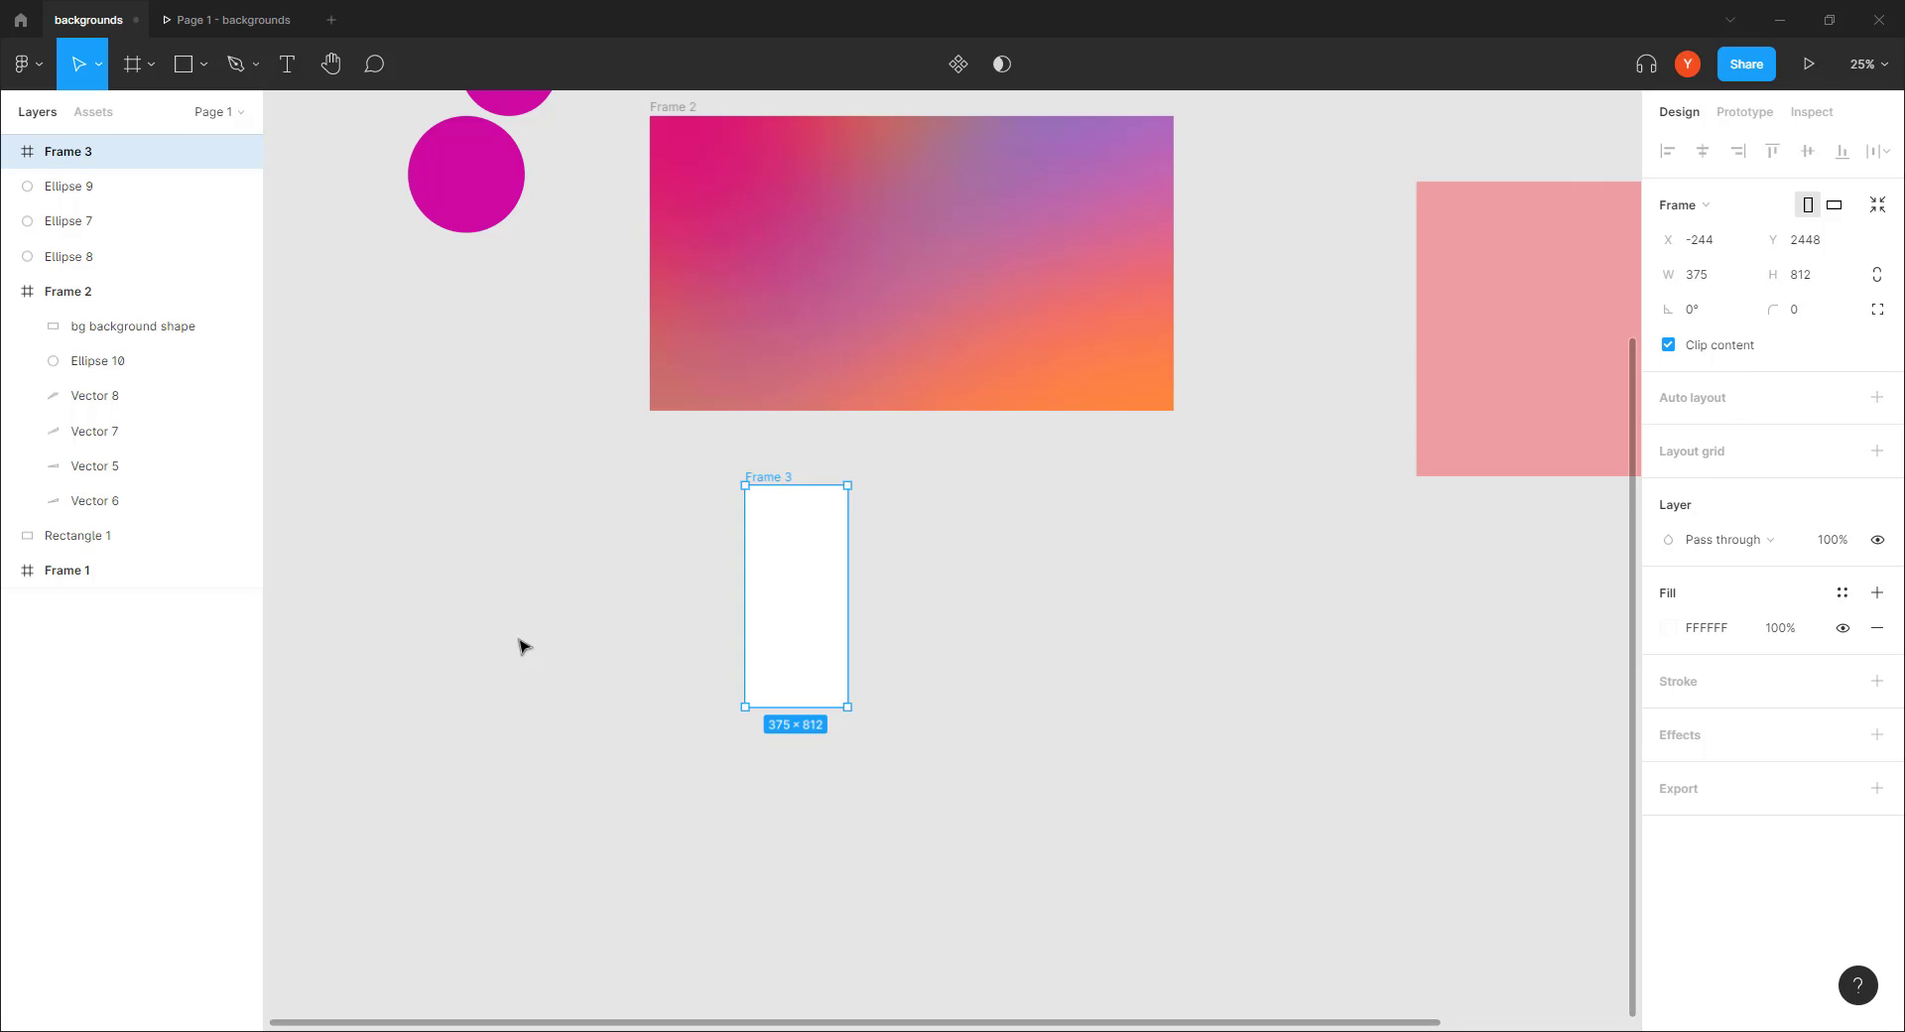
Fill Frame 3 with the muted pink C76678 sampled from Frame 2's blurred background
{"action": "key", "text": "ctrl+plus"}
{"action": "scroll", "coordinate": [708, 567], "scroll_direction": "left", "scroll_amount": 3}
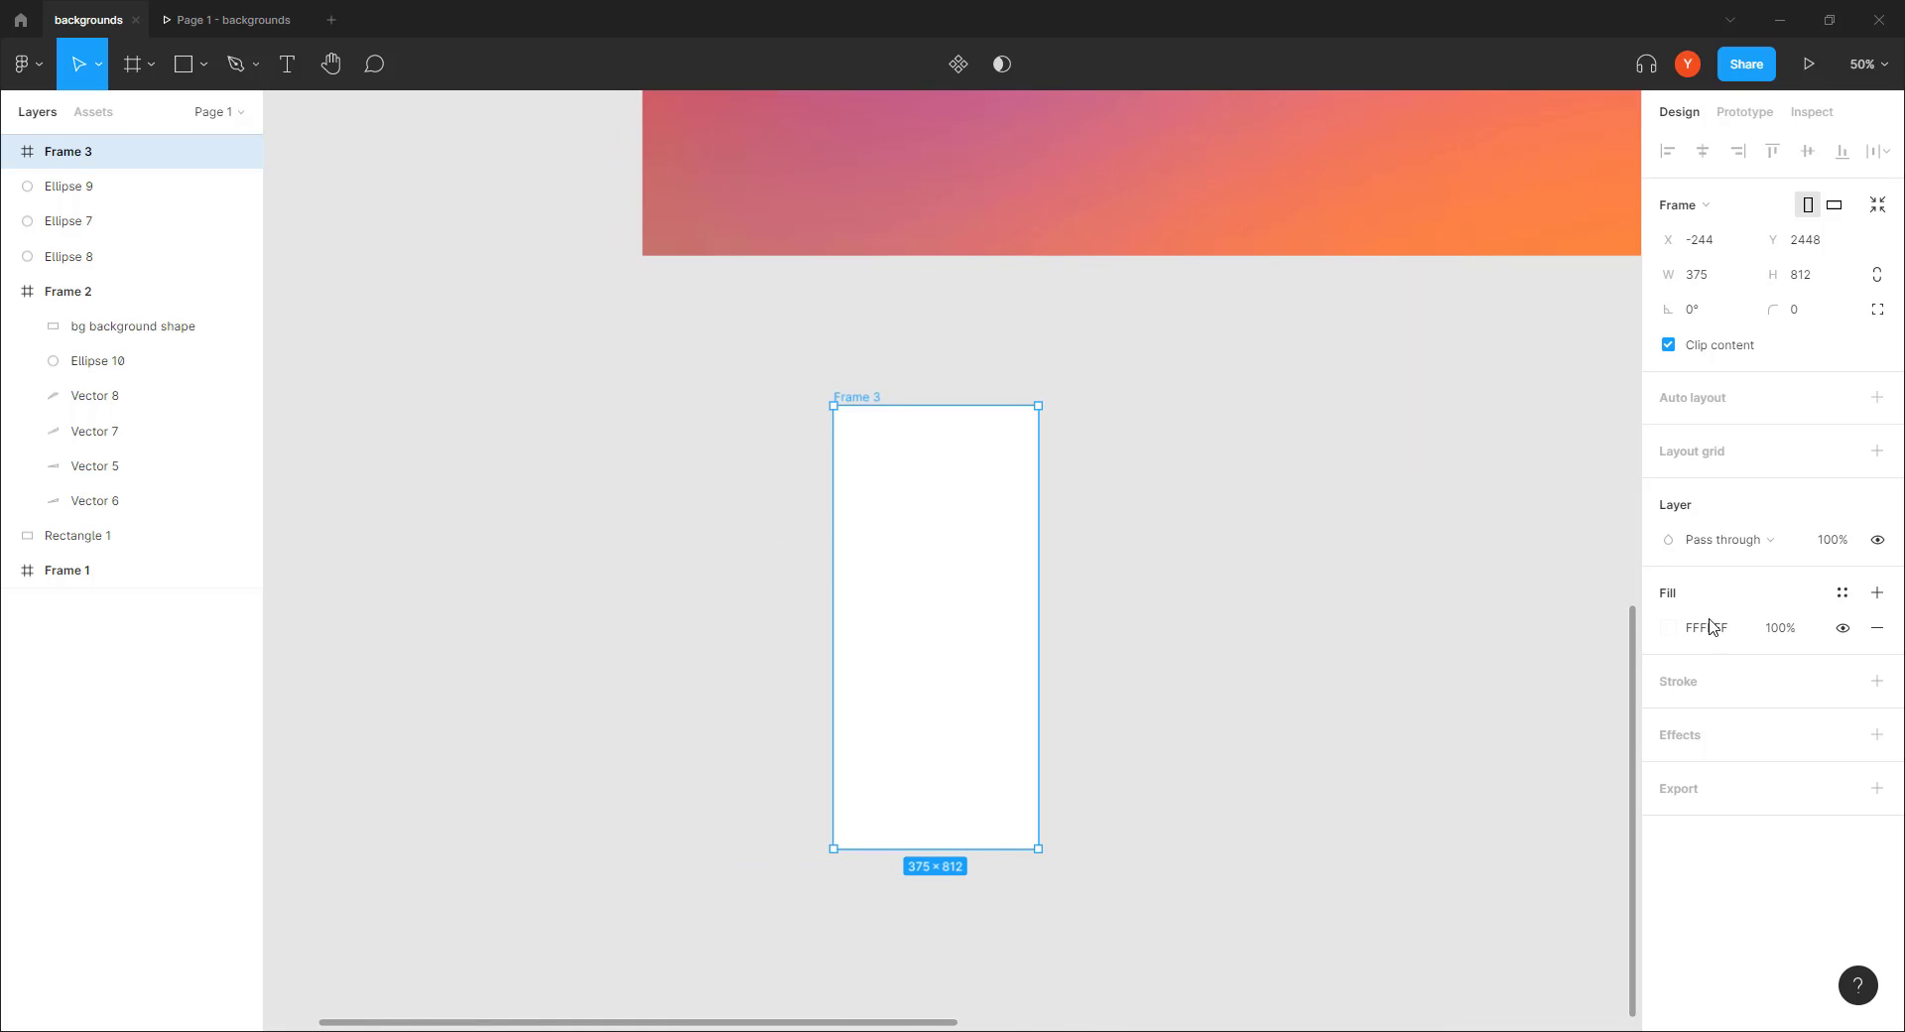
{"action": "key", "text": "i"}
{"action": "left_click", "coordinate": [762, 220]}
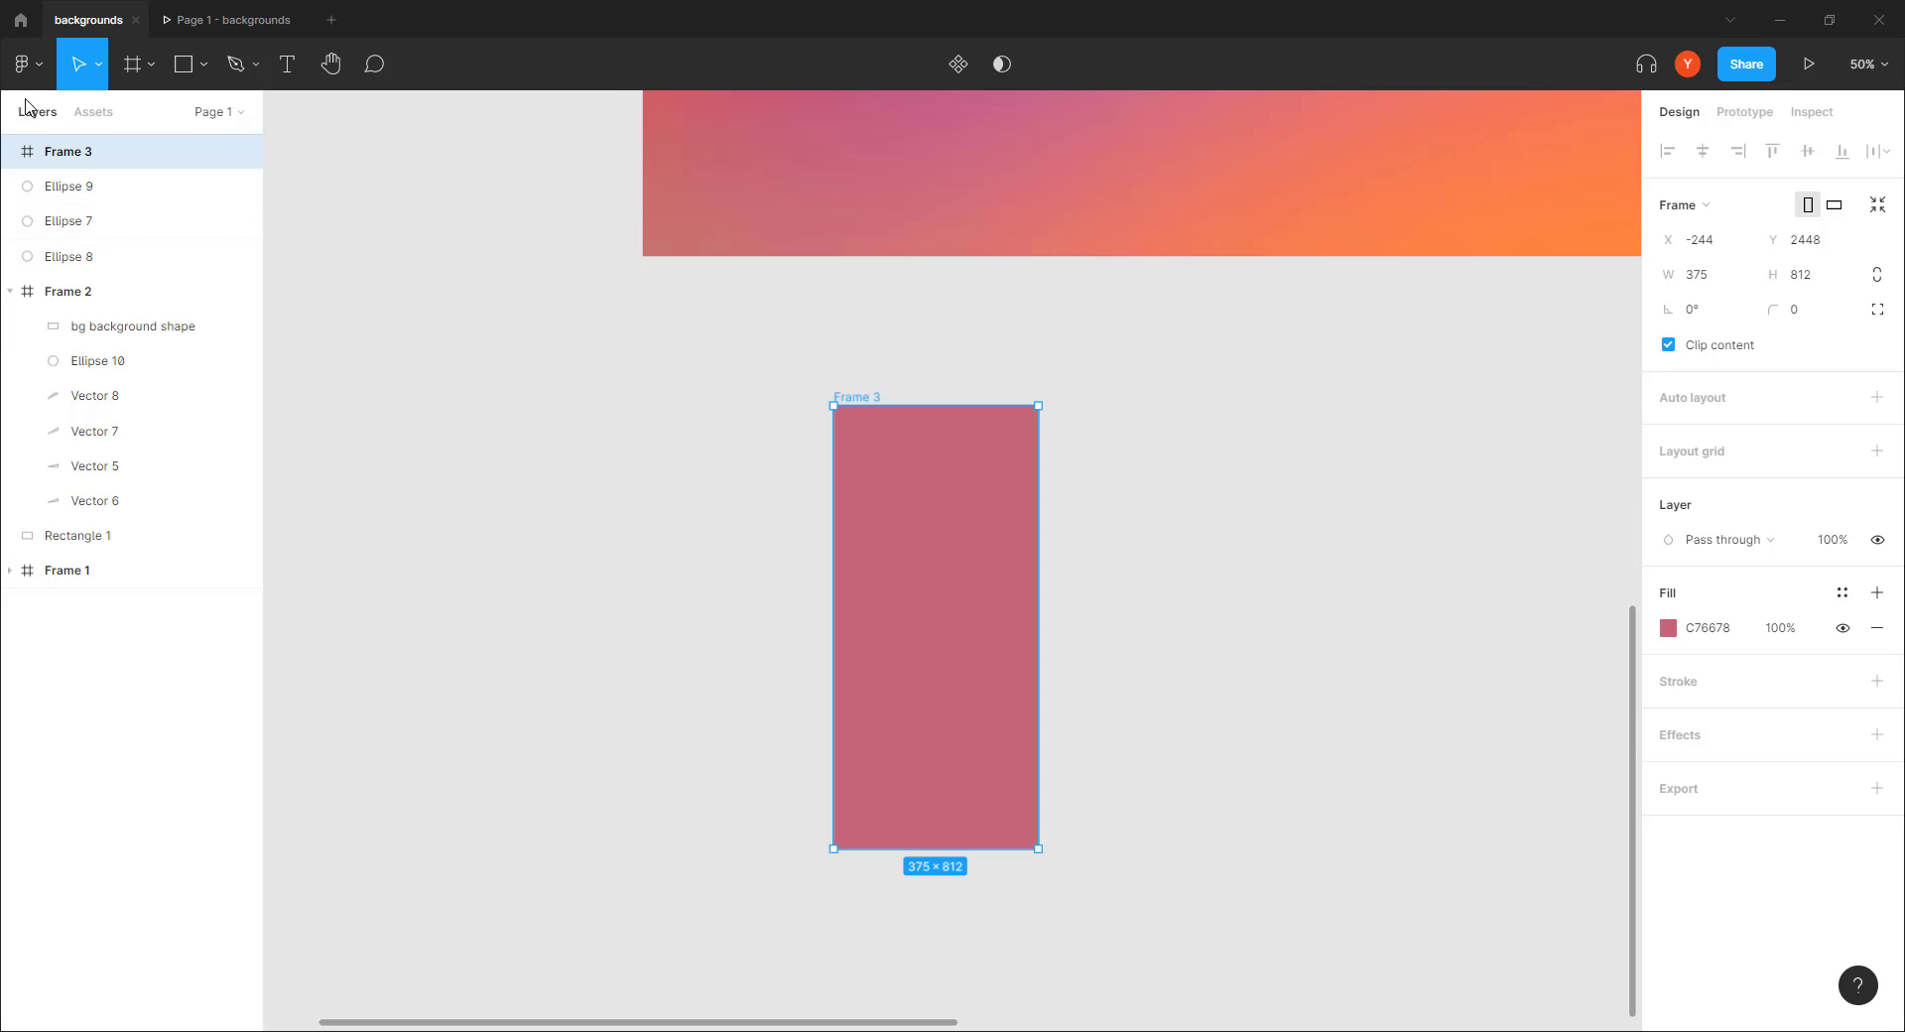
Draw a nested frame of about 274 × 214 in the upper part of Frame 3 and fill it with light grey D6D6D6
{"action": "left_click", "coordinate": [142, 80]}
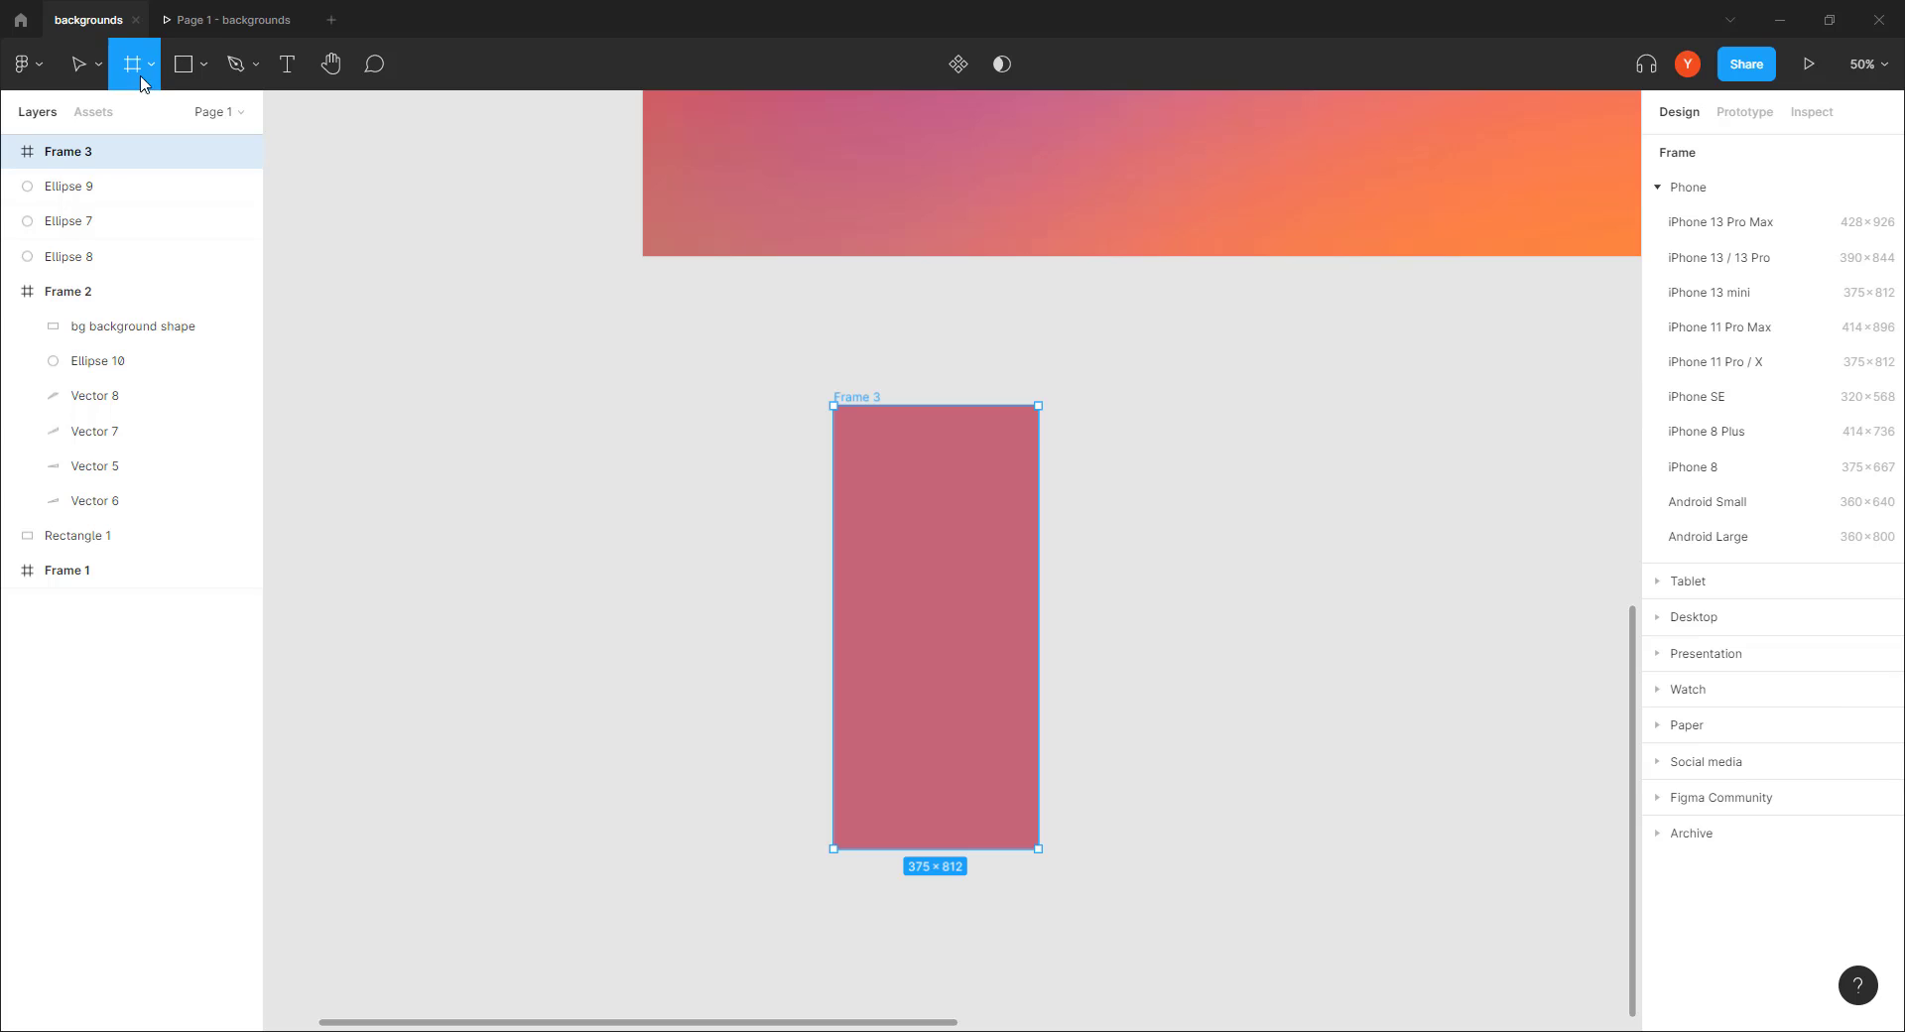
{"action": "left_click_drag", "start_coordinate": [1013, 464], "coordinate": [865, 583]}
{"action": "left_click", "coordinate": [1876, 768]}
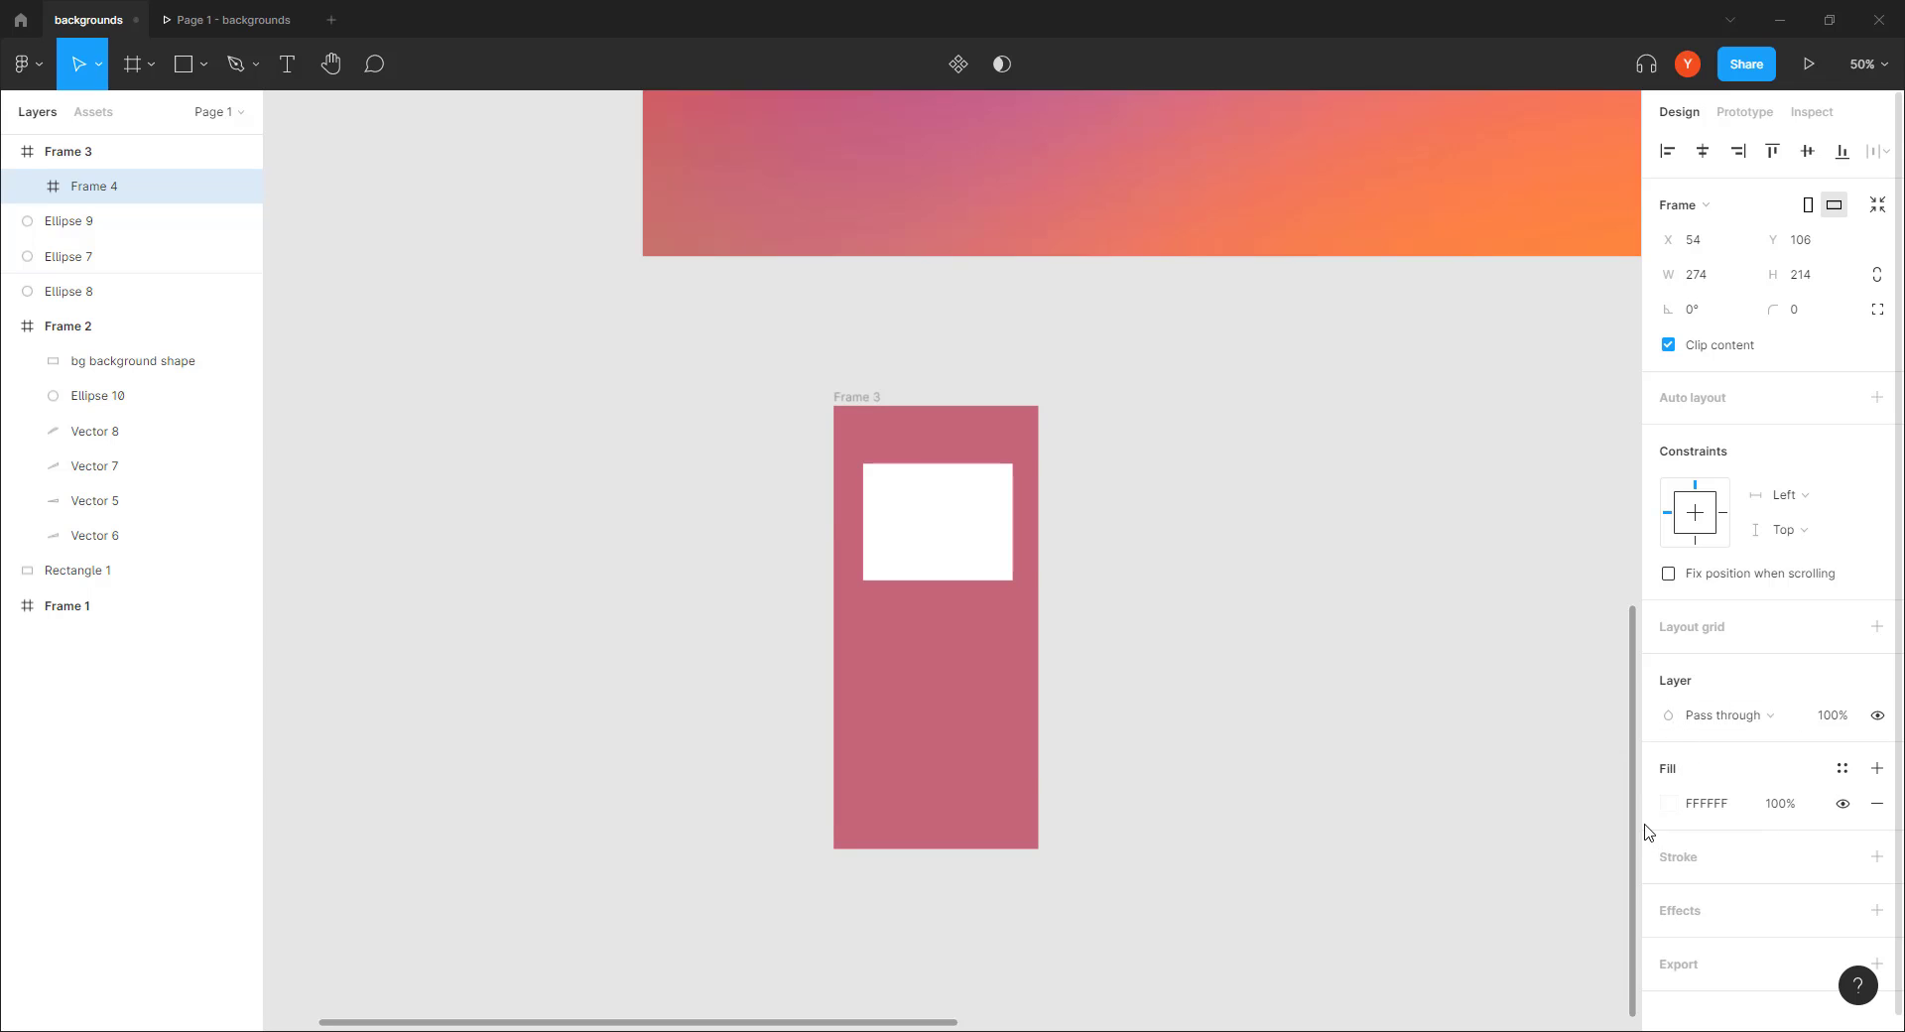
{"action": "left_click", "coordinate": [1665, 804]}
{"action": "left_click_drag", "start_coordinate": [1458, 645], "coordinate": [1158, 526]}
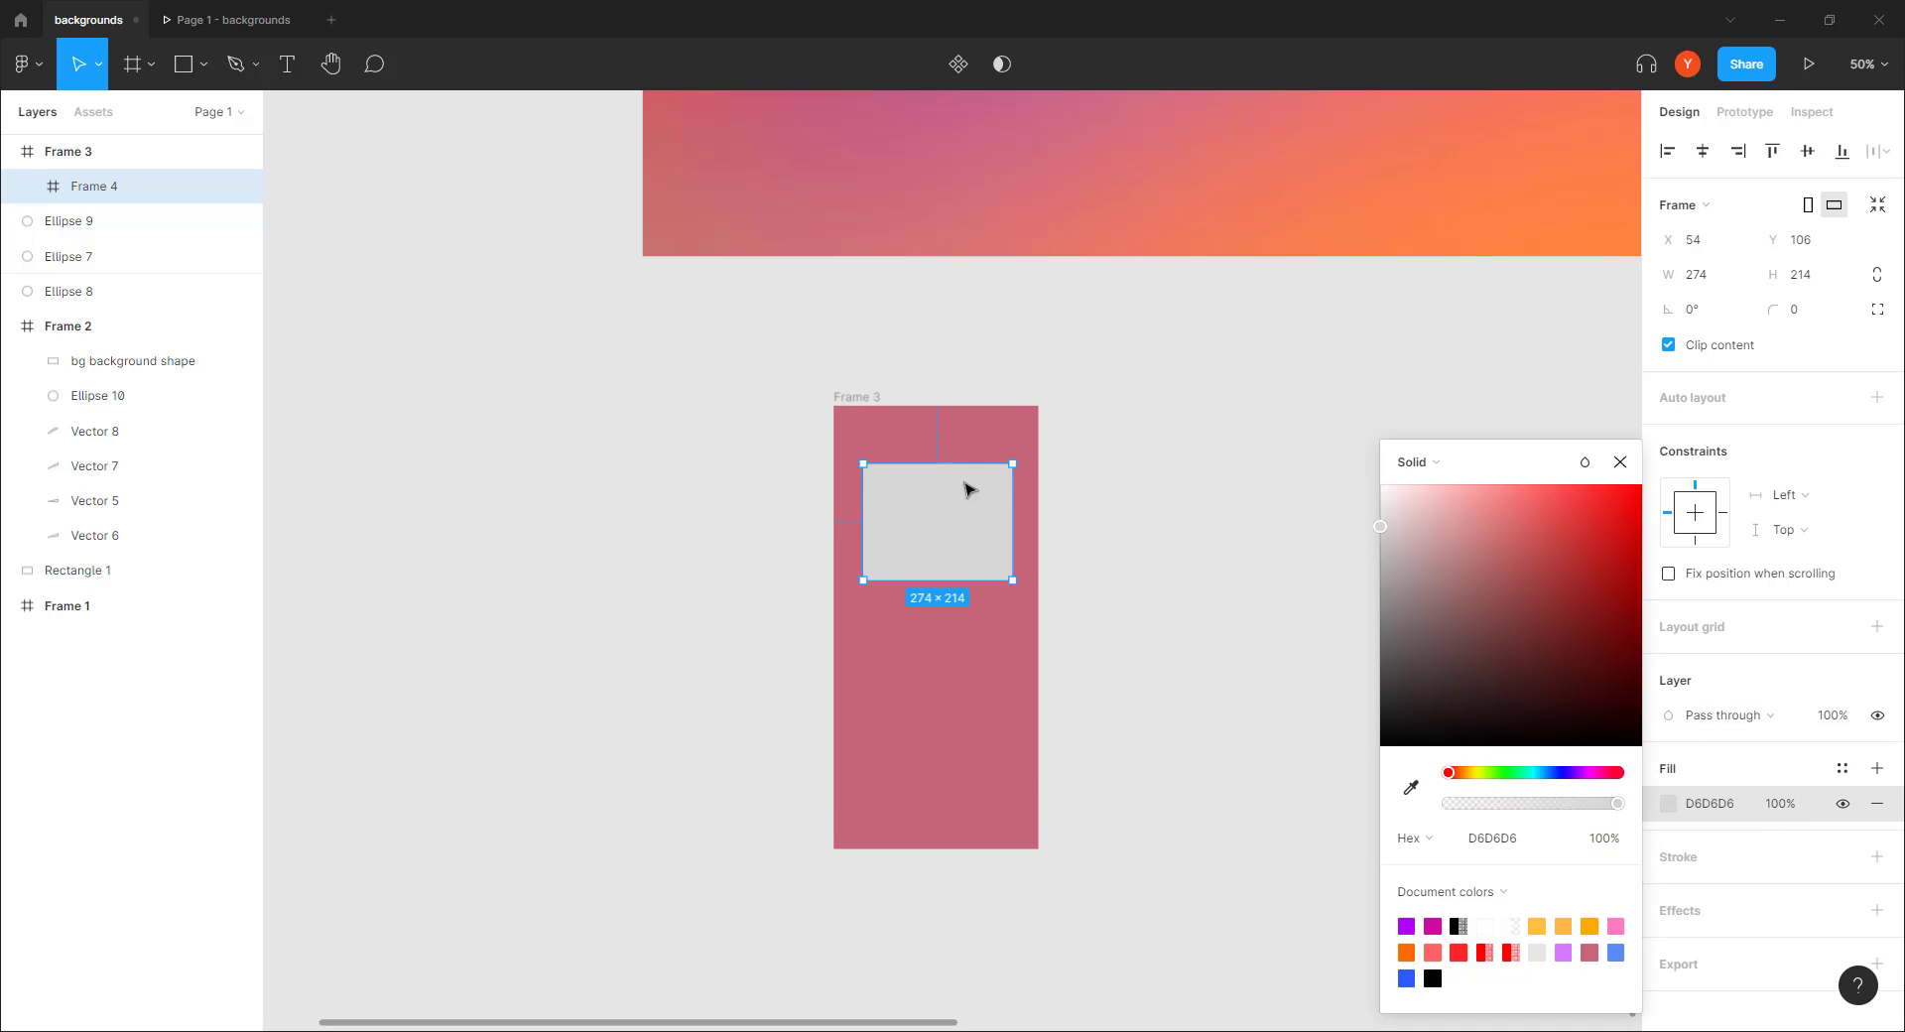
Recolour Frame 3 with an orange sampled from Frame 2, and adjust the fill to light orange FFC670
{"action": "left_click", "coordinate": [852, 399]}
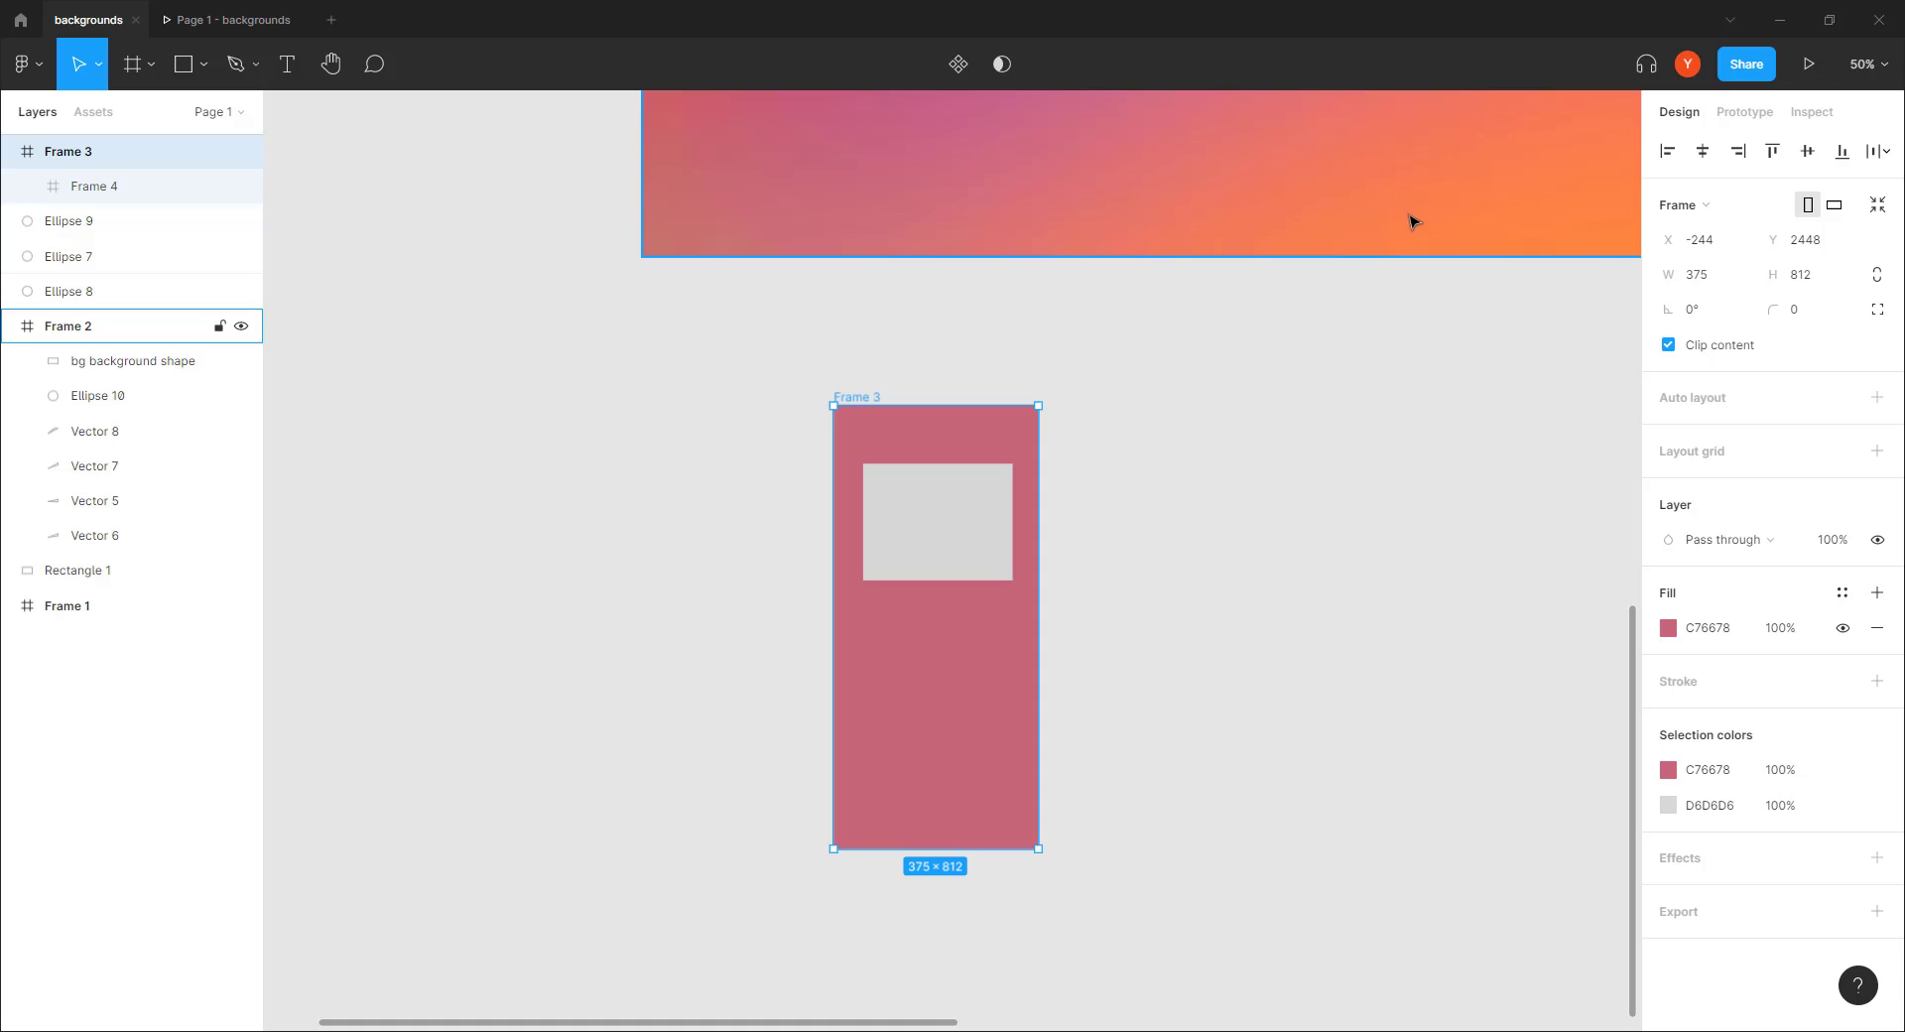
{"action": "key", "text": "i"}
{"action": "left_click", "coordinate": [1538, 178]}
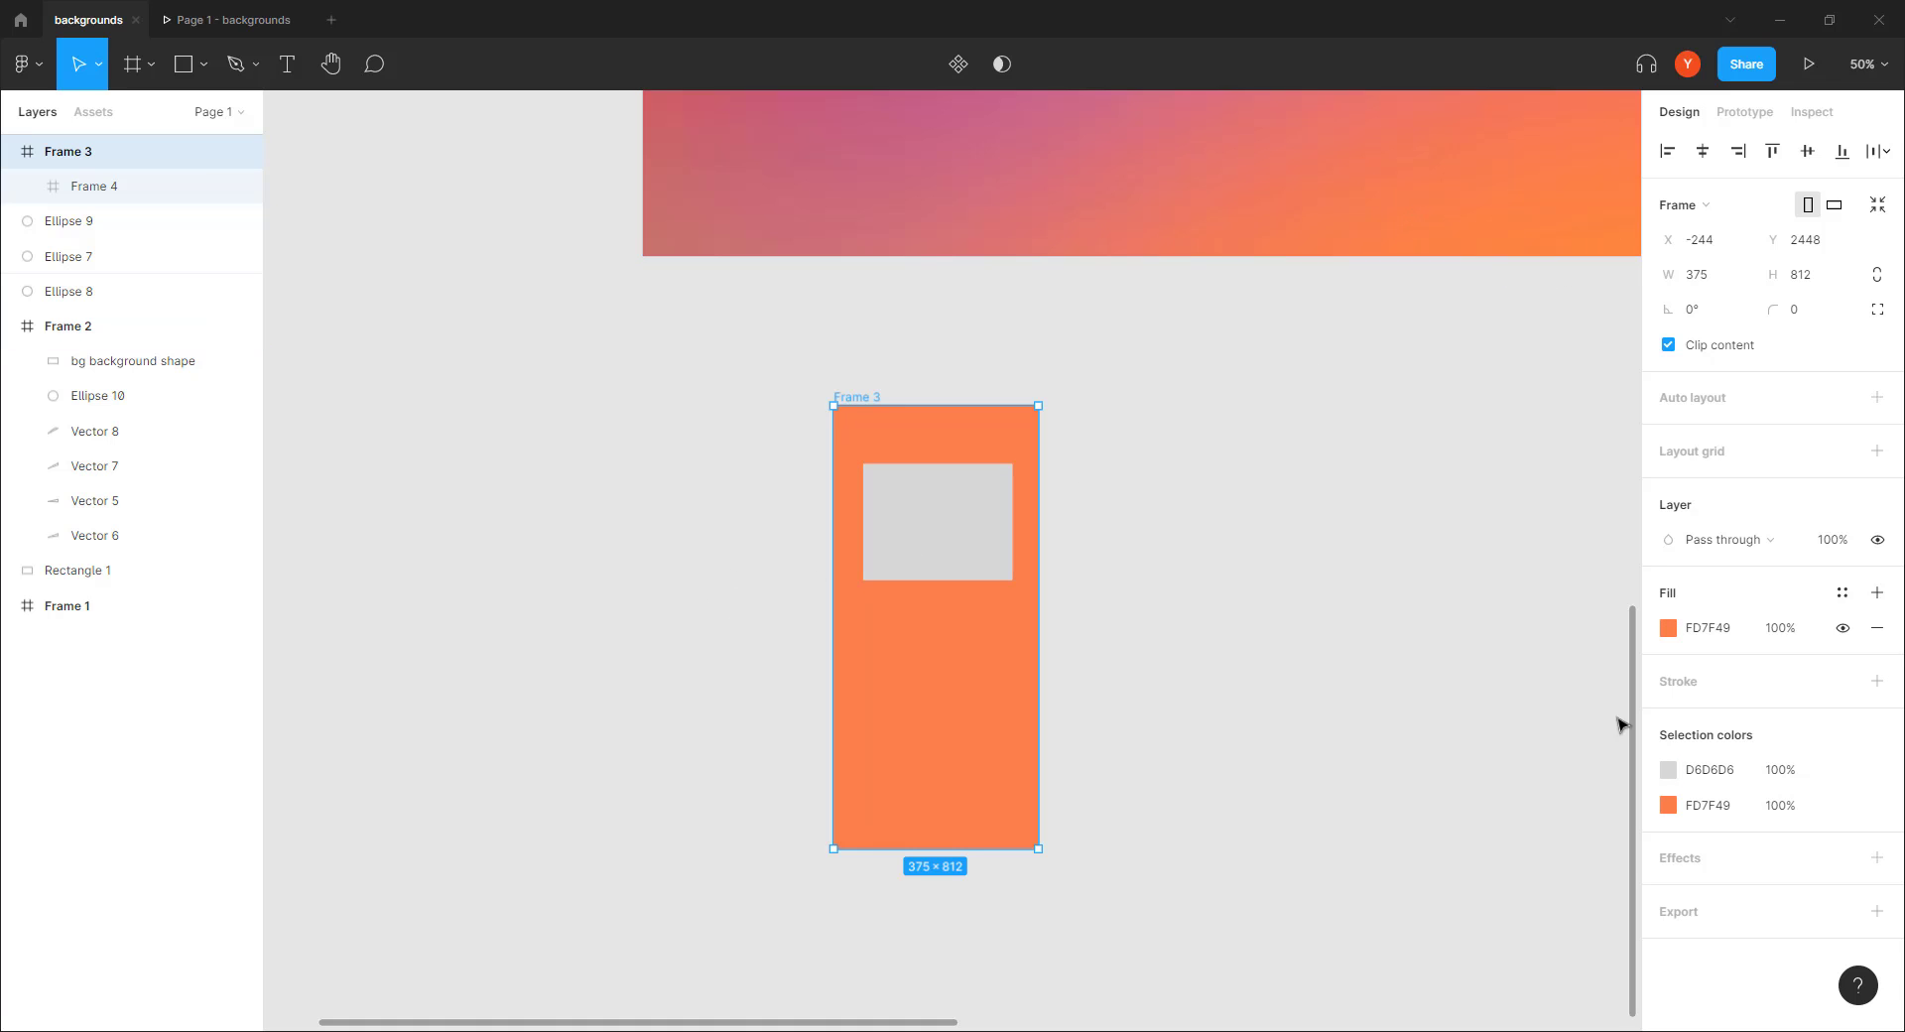
{"action": "left_click", "coordinate": [1668, 627]}
{"action": "left_click", "coordinate": [1547, 508]}
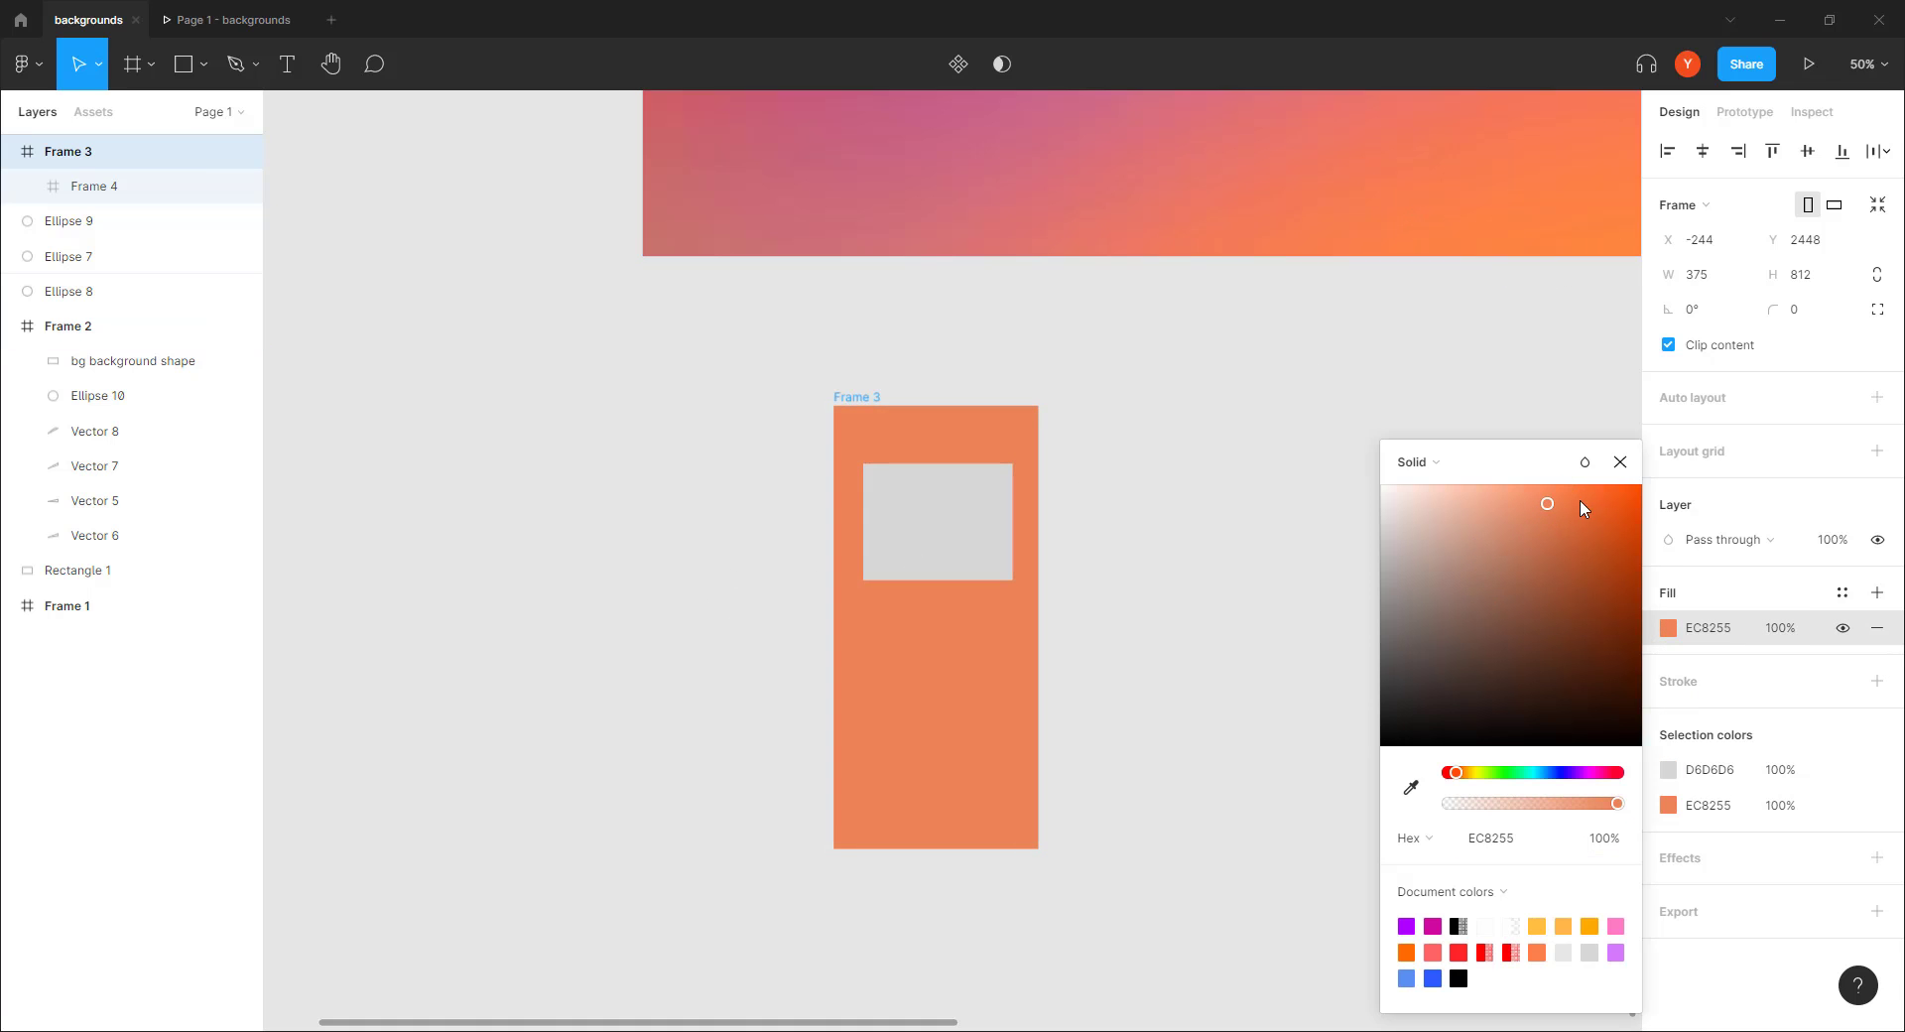
{"action": "mouse_move", "coordinate": [1450, 778]}
{"action": "left_mouse_down"}
{"action": "mouse_move", "coordinate": [1477, 783]}
{"action": "mouse_move", "coordinate": [1461, 764]}
{"action": "left_mouse_up"}
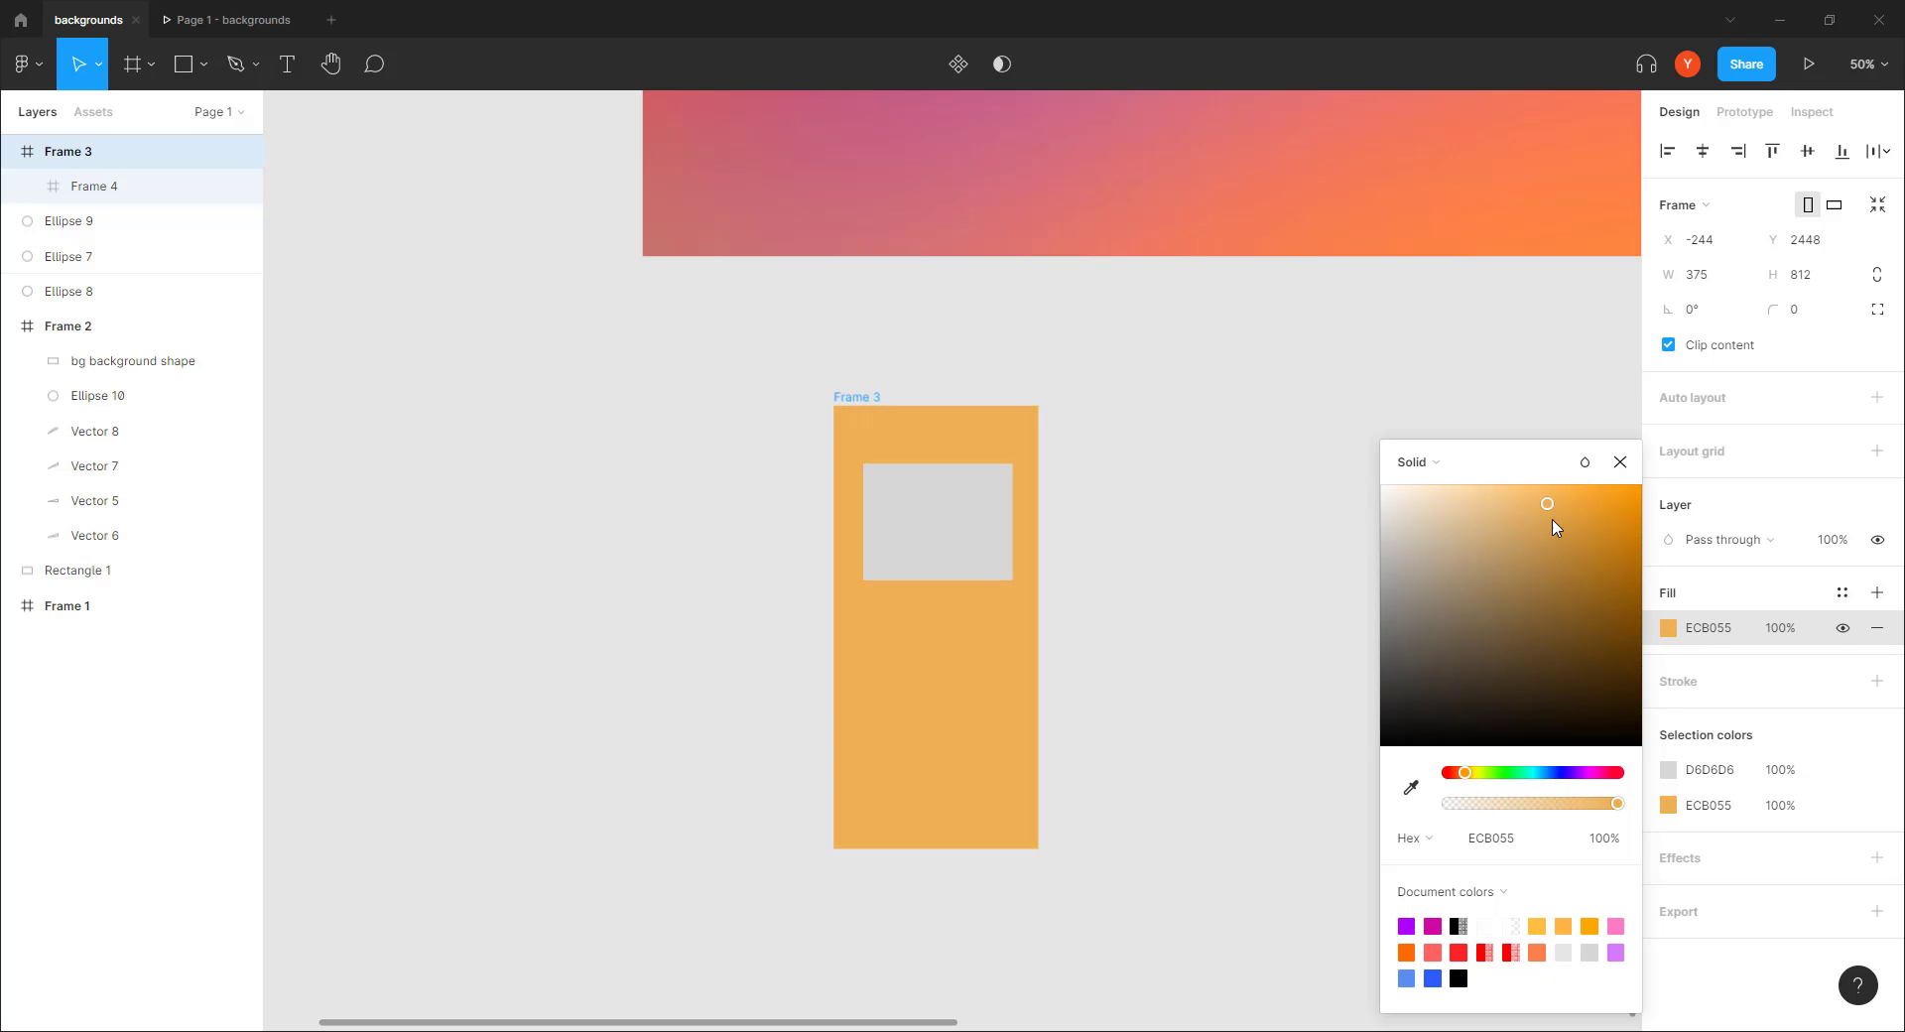
{"action": "left_click_drag", "start_coordinate": [1553, 527], "coordinate": [1525, 484]}
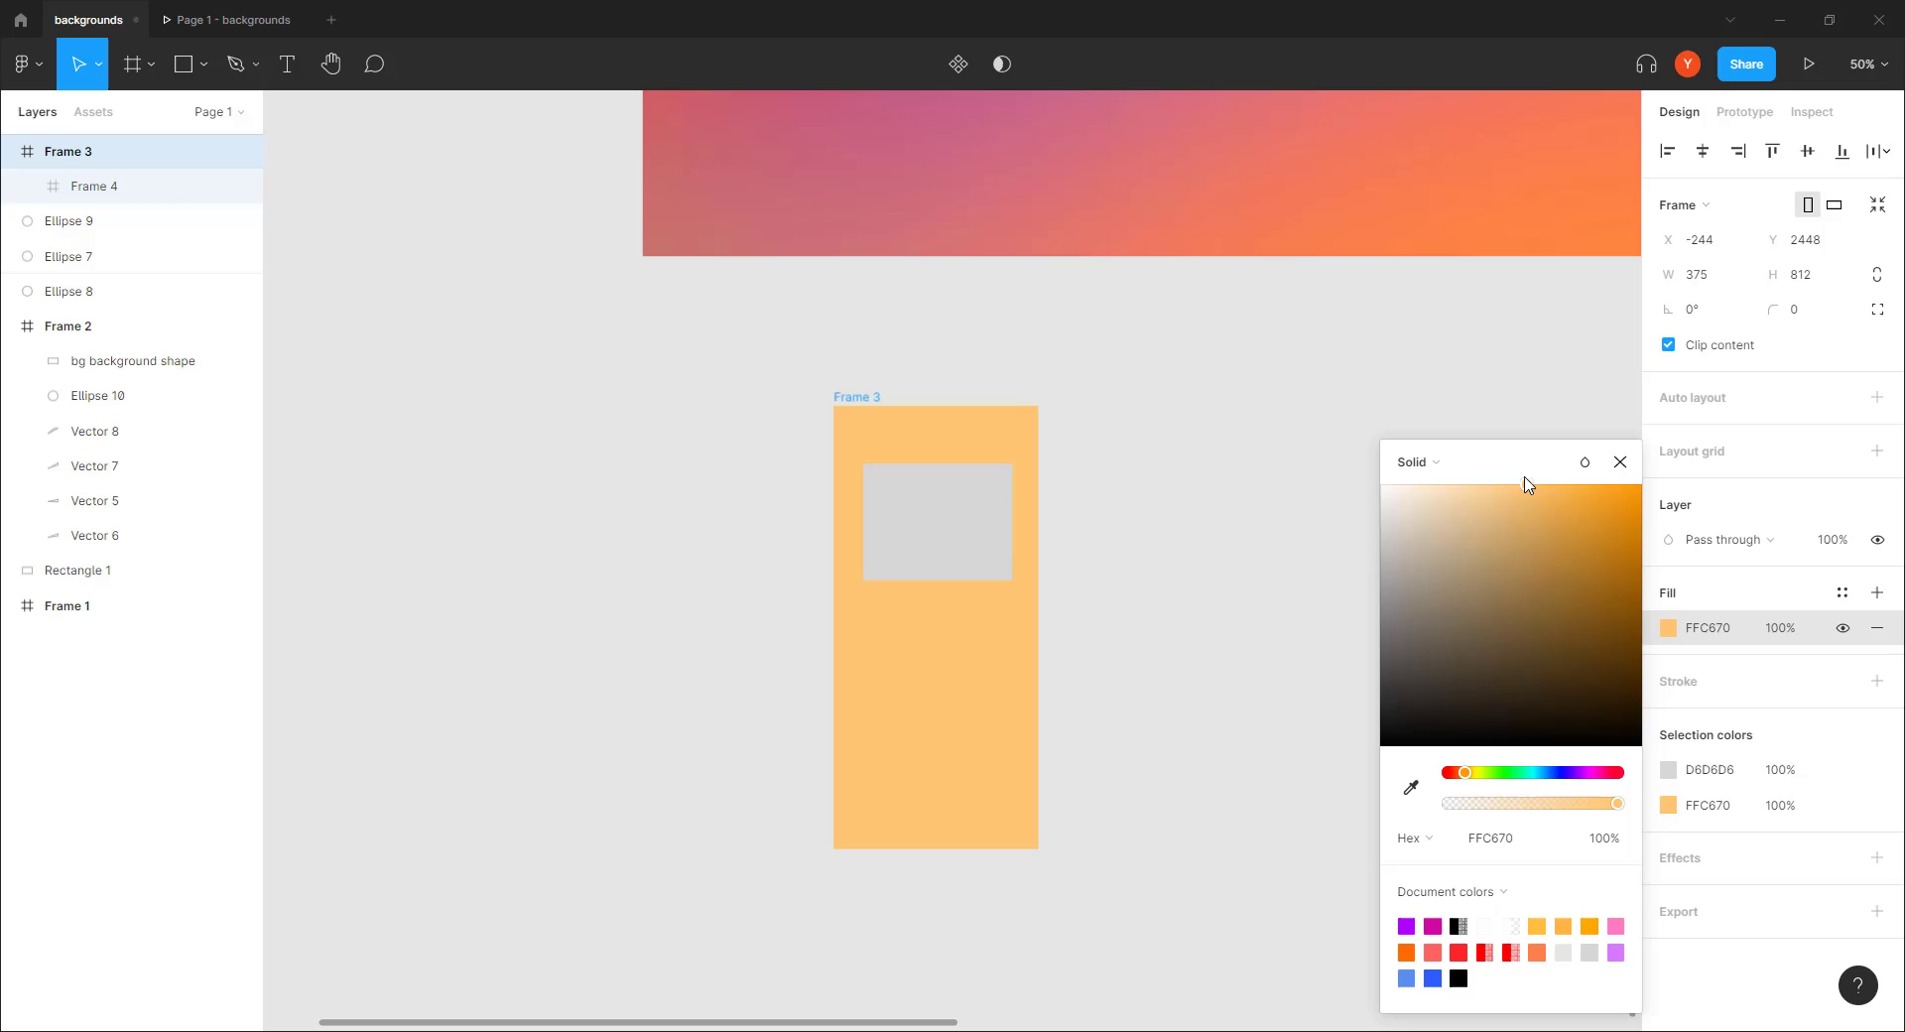
Change the nested frame's fill to white and view it at 100%
{"action": "left_click", "coordinate": [934, 544]}
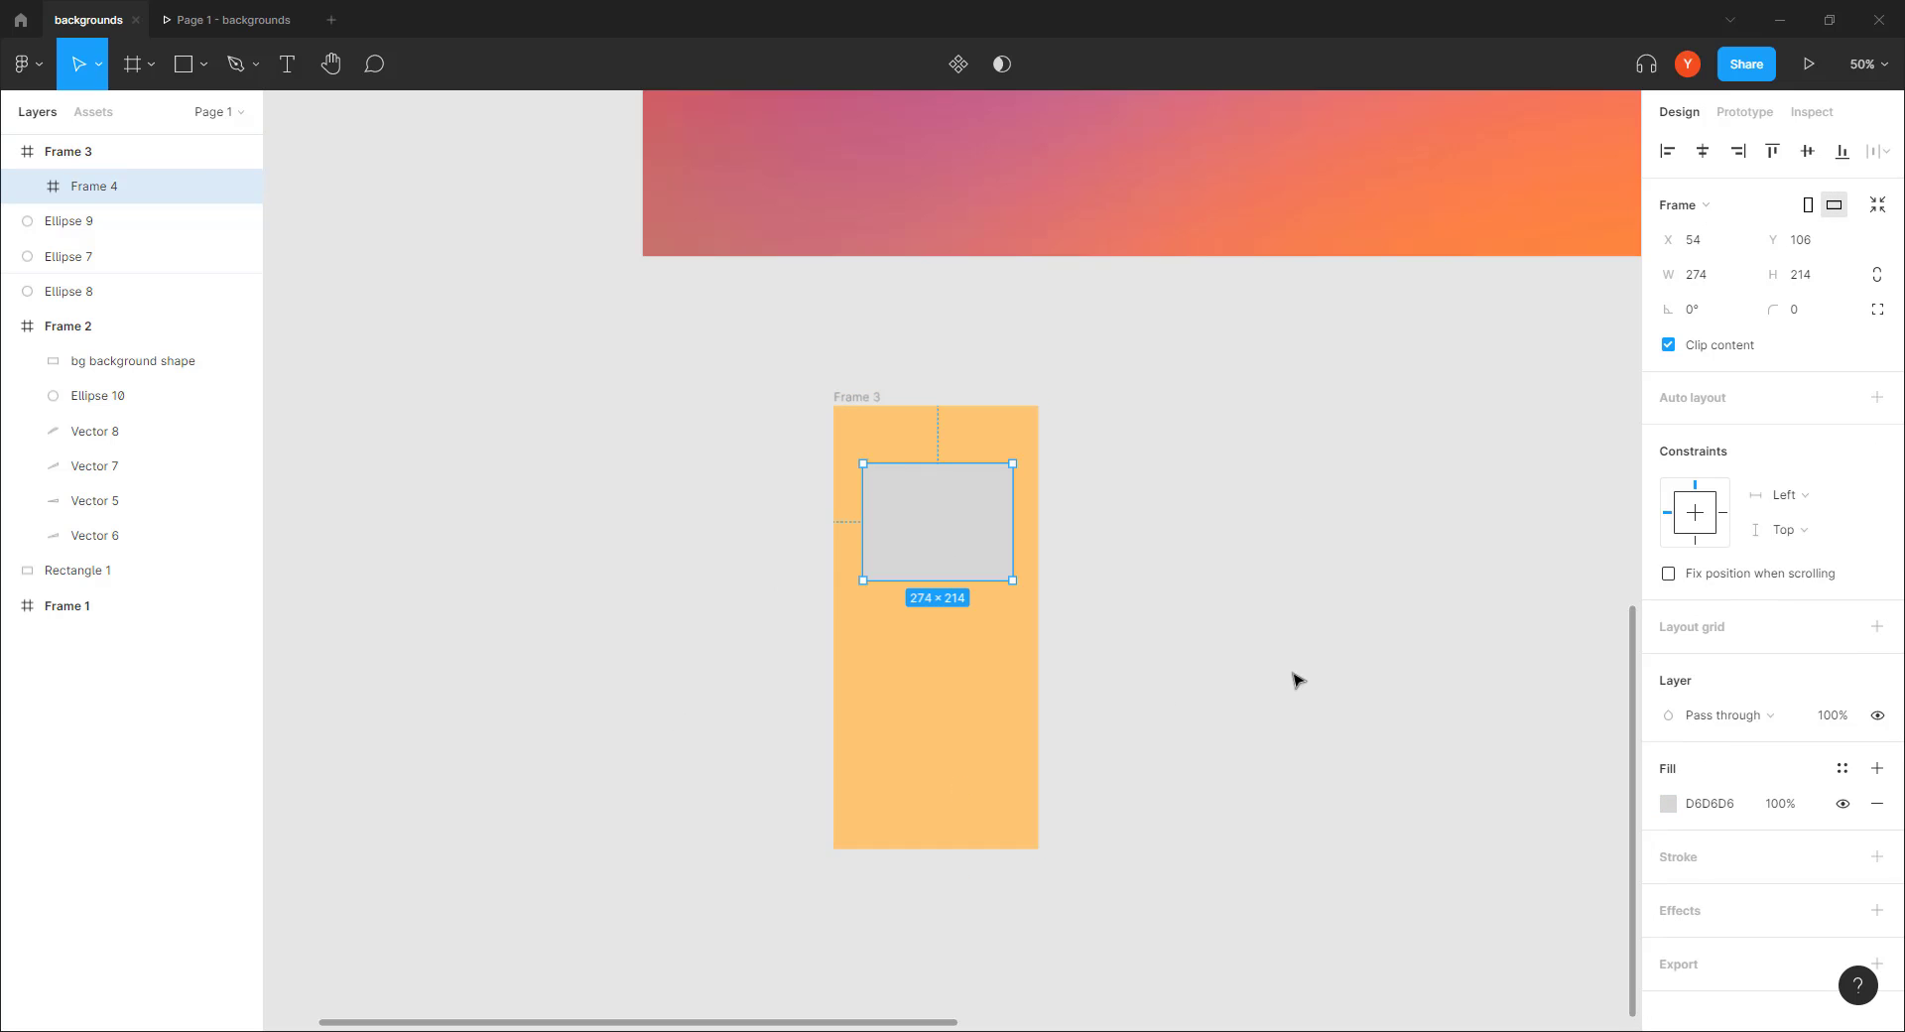
{"action": "left_click", "coordinate": [1668, 804]}
{"action": "left_click", "coordinate": [1448, 571]}
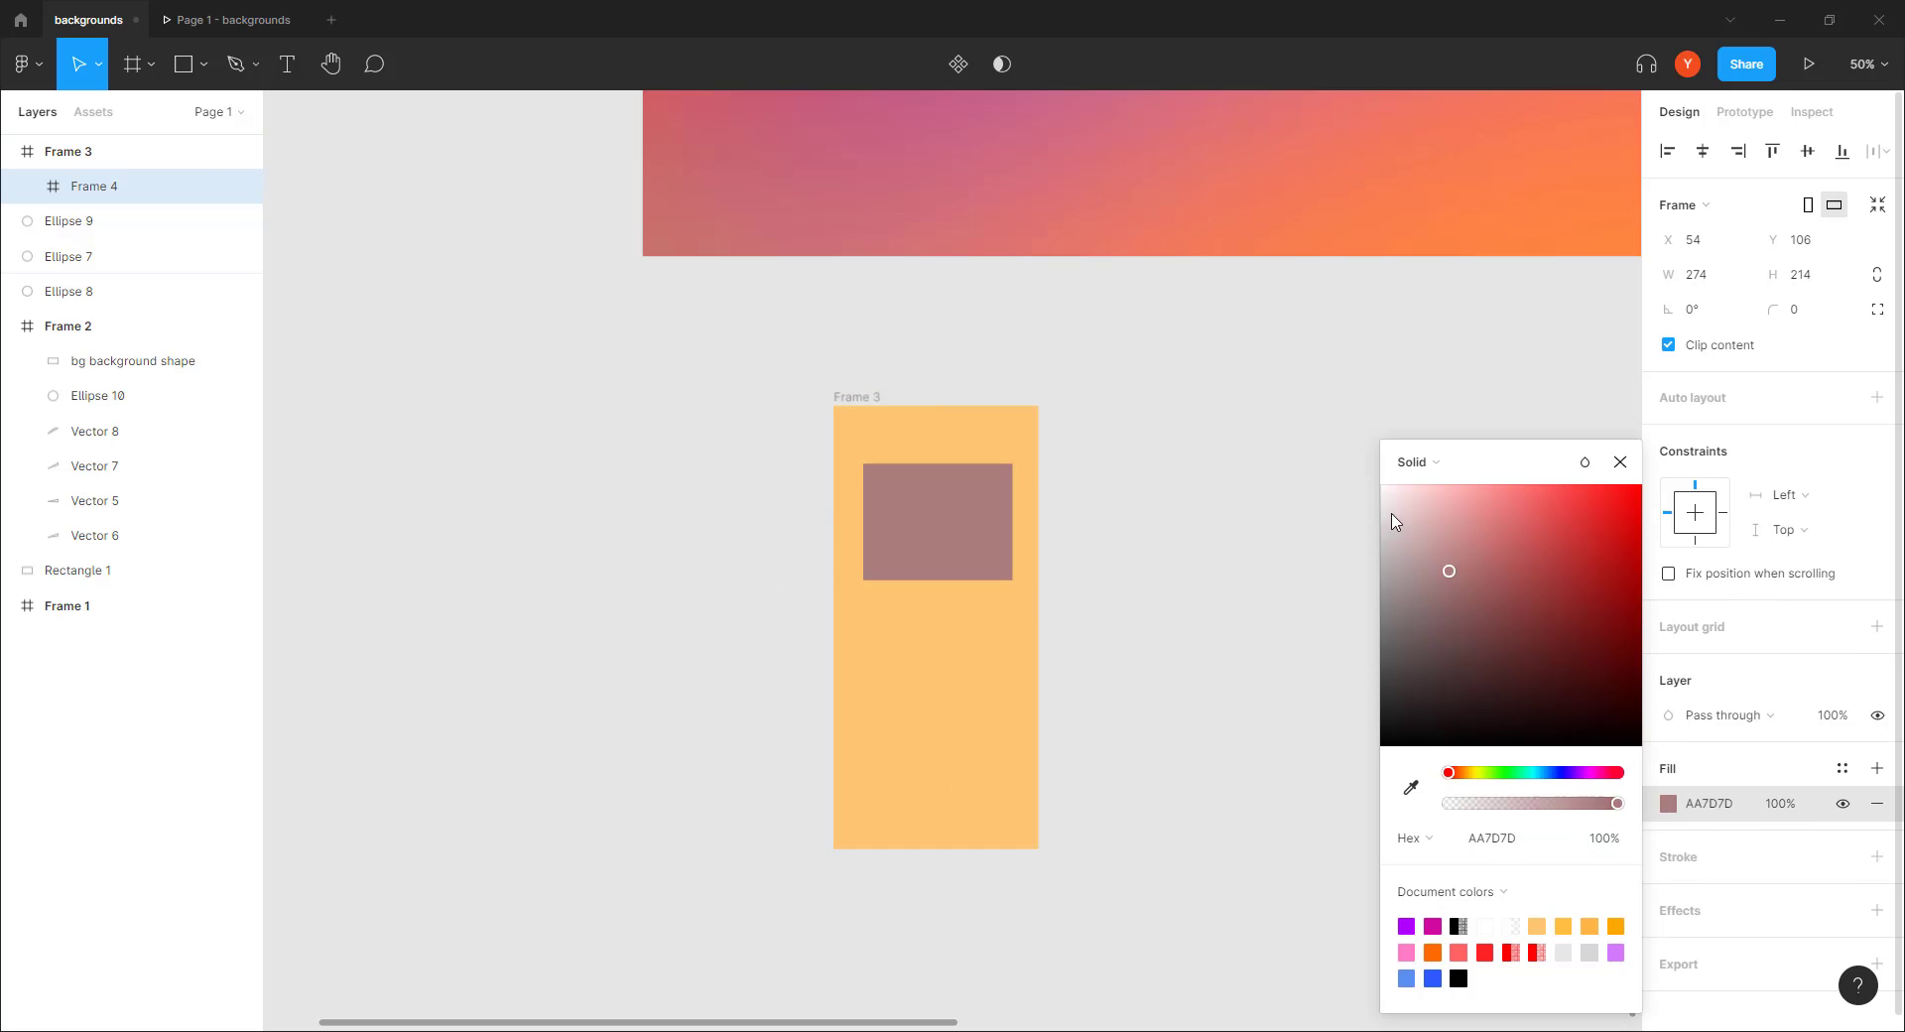
{"action": "left_click_drag", "start_coordinate": [1394, 520], "coordinate": [1379, 483]}
{"action": "left_click", "coordinate": [676, 560]}
{"action": "key", "text": "shift+0"}
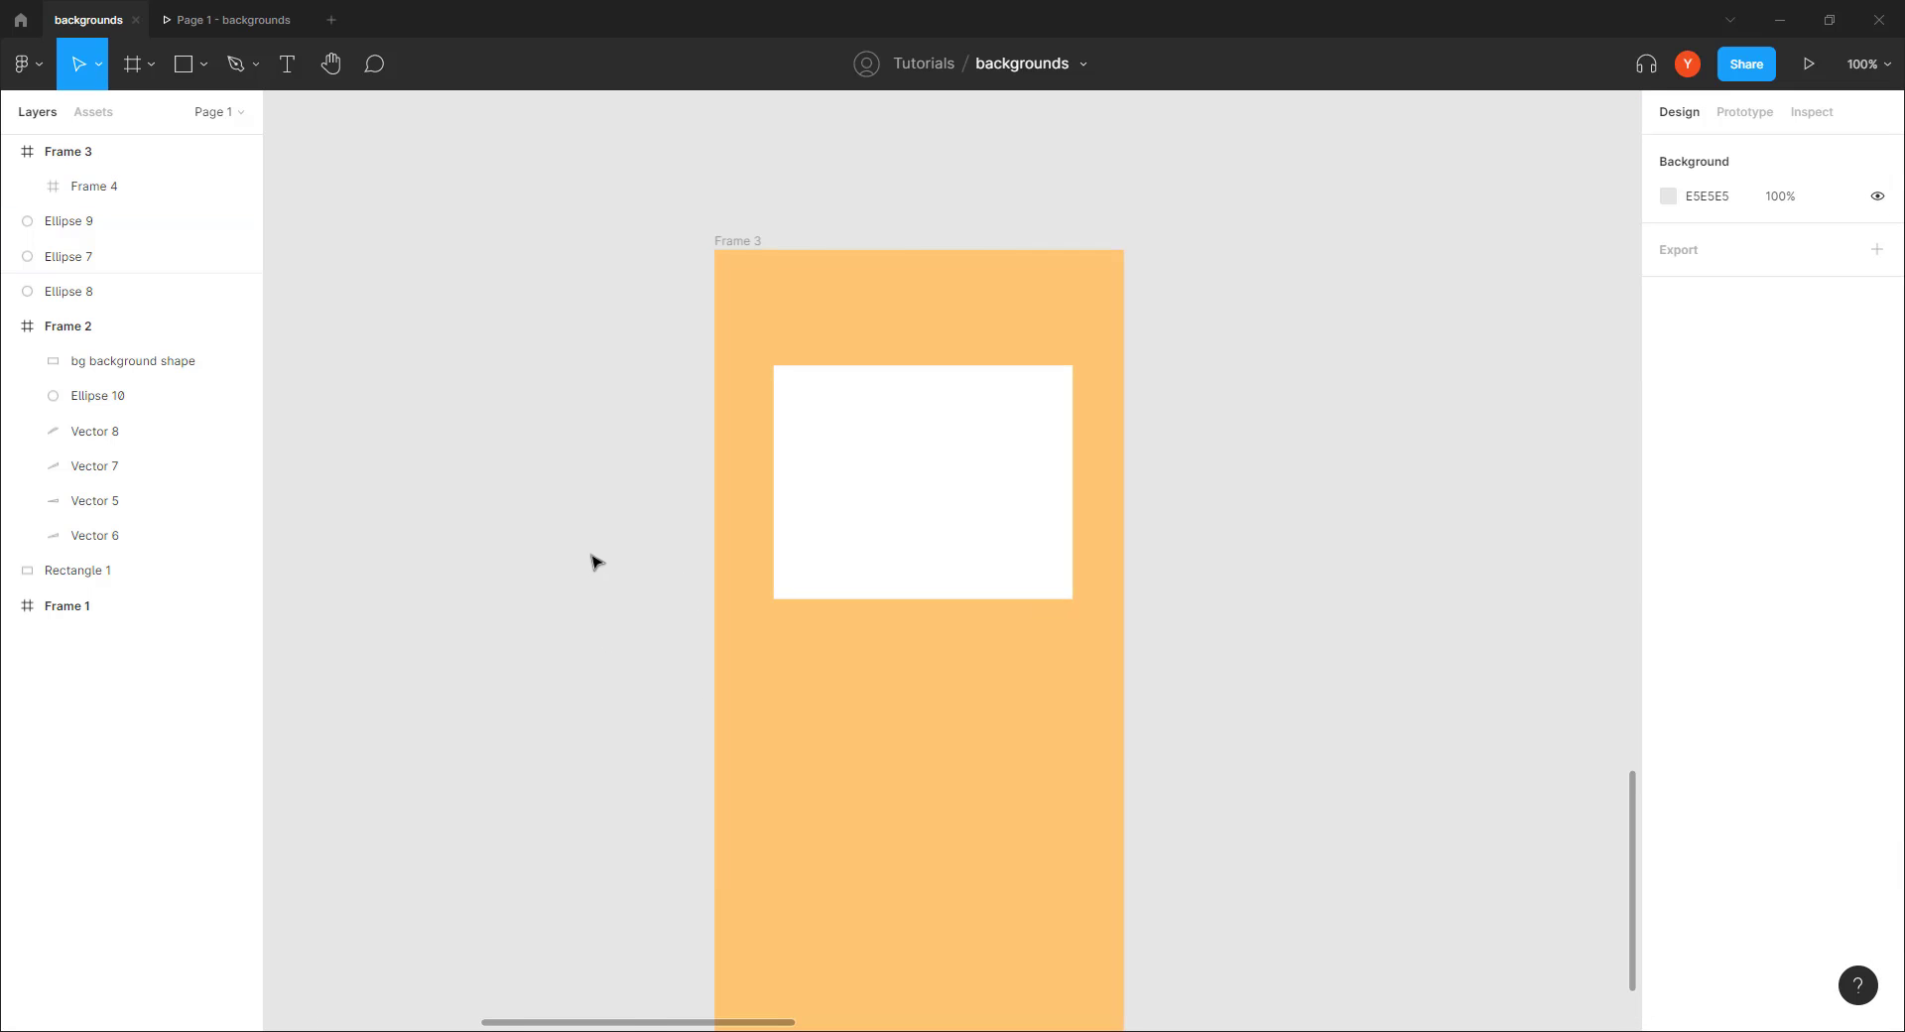
Round the corners of the white nested frame in Frame 3 with a radius of 10
{"action": "left_click_drag", "start_coordinate": [593, 559], "coordinate": [541, 481]}
{"action": "left_click", "coordinate": [861, 457]}
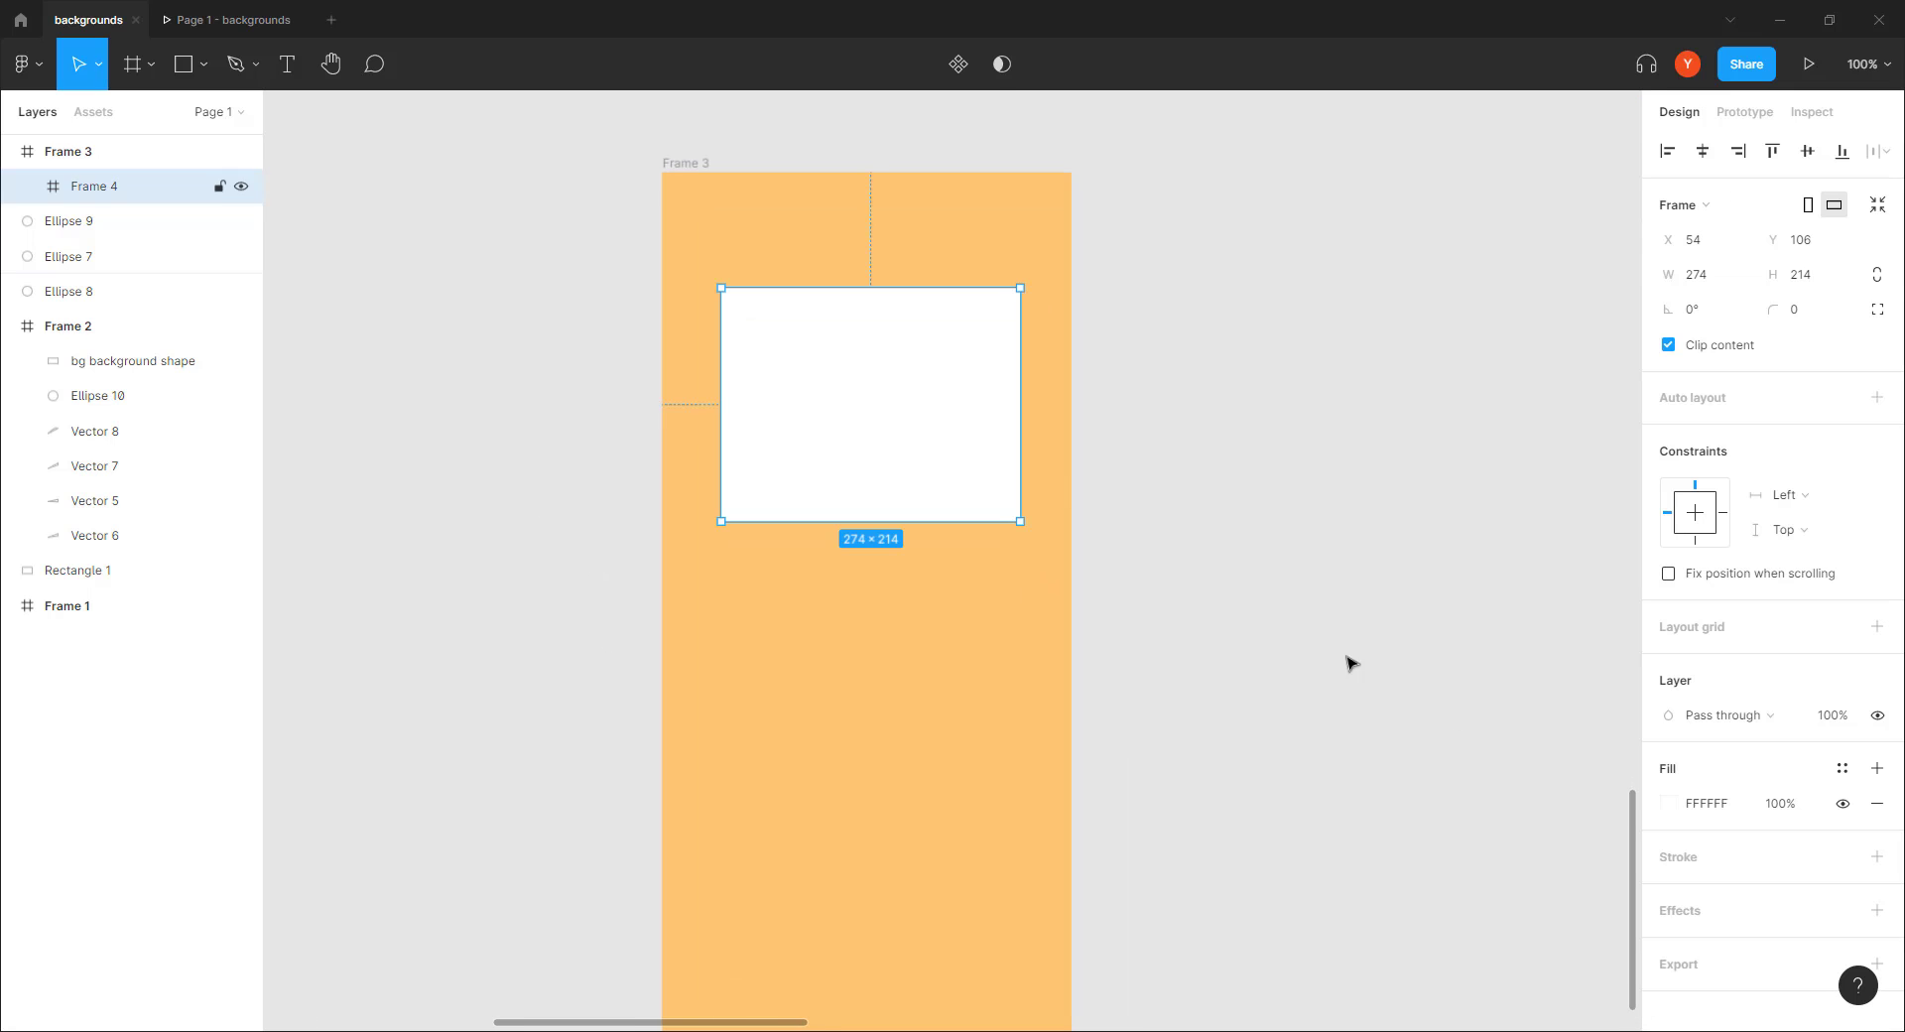
{"action": "left_click", "coordinate": [1808, 314]}
{"action": "type", "text": "10"}
{"action": "key", "text": "Return"}
Move the white card up to about Y 42, centred in Frame 3, and widen it symmetrically to about 324
{"action": "left_click_drag", "start_coordinate": [573, 538], "coordinate": [568, 482]}
{"action": "left_click_drag", "start_coordinate": [833, 370], "coordinate": [832, 308]}
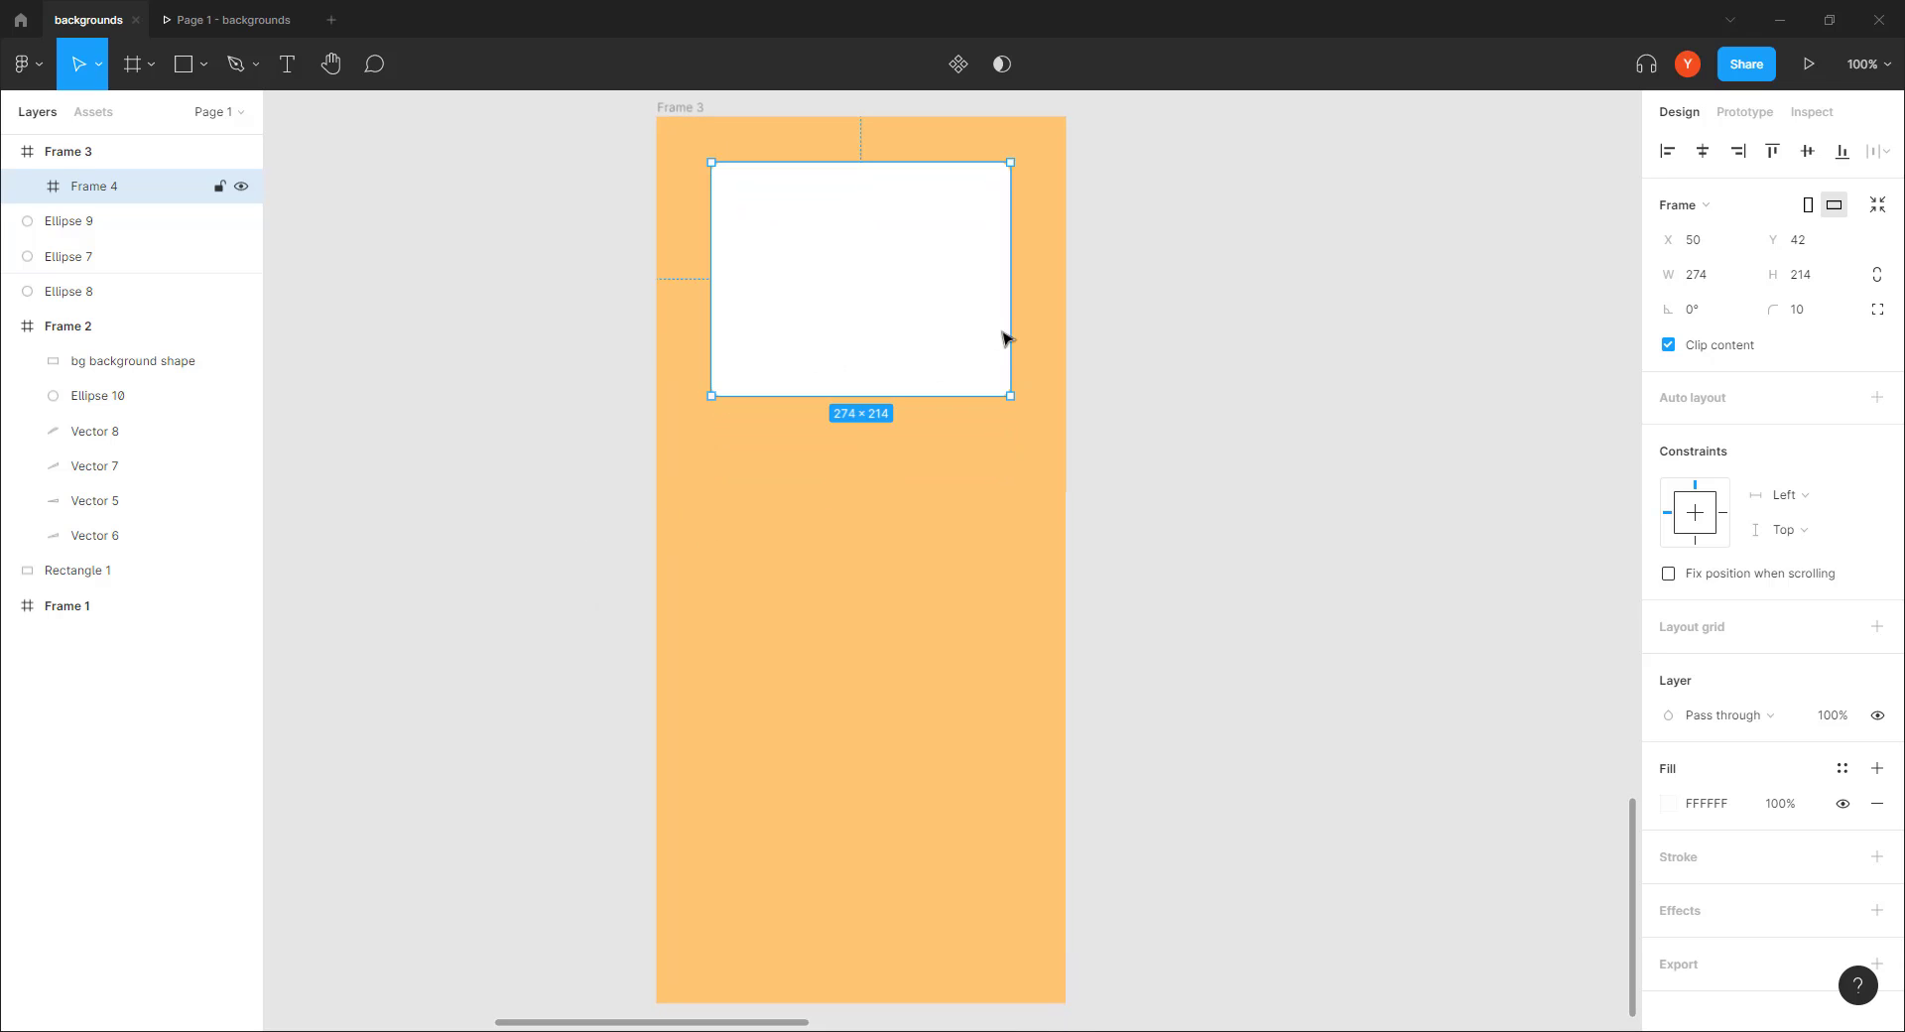
{"action": "left_click_drag", "start_coordinate": [1003, 338], "coordinate": [1038, 333]}
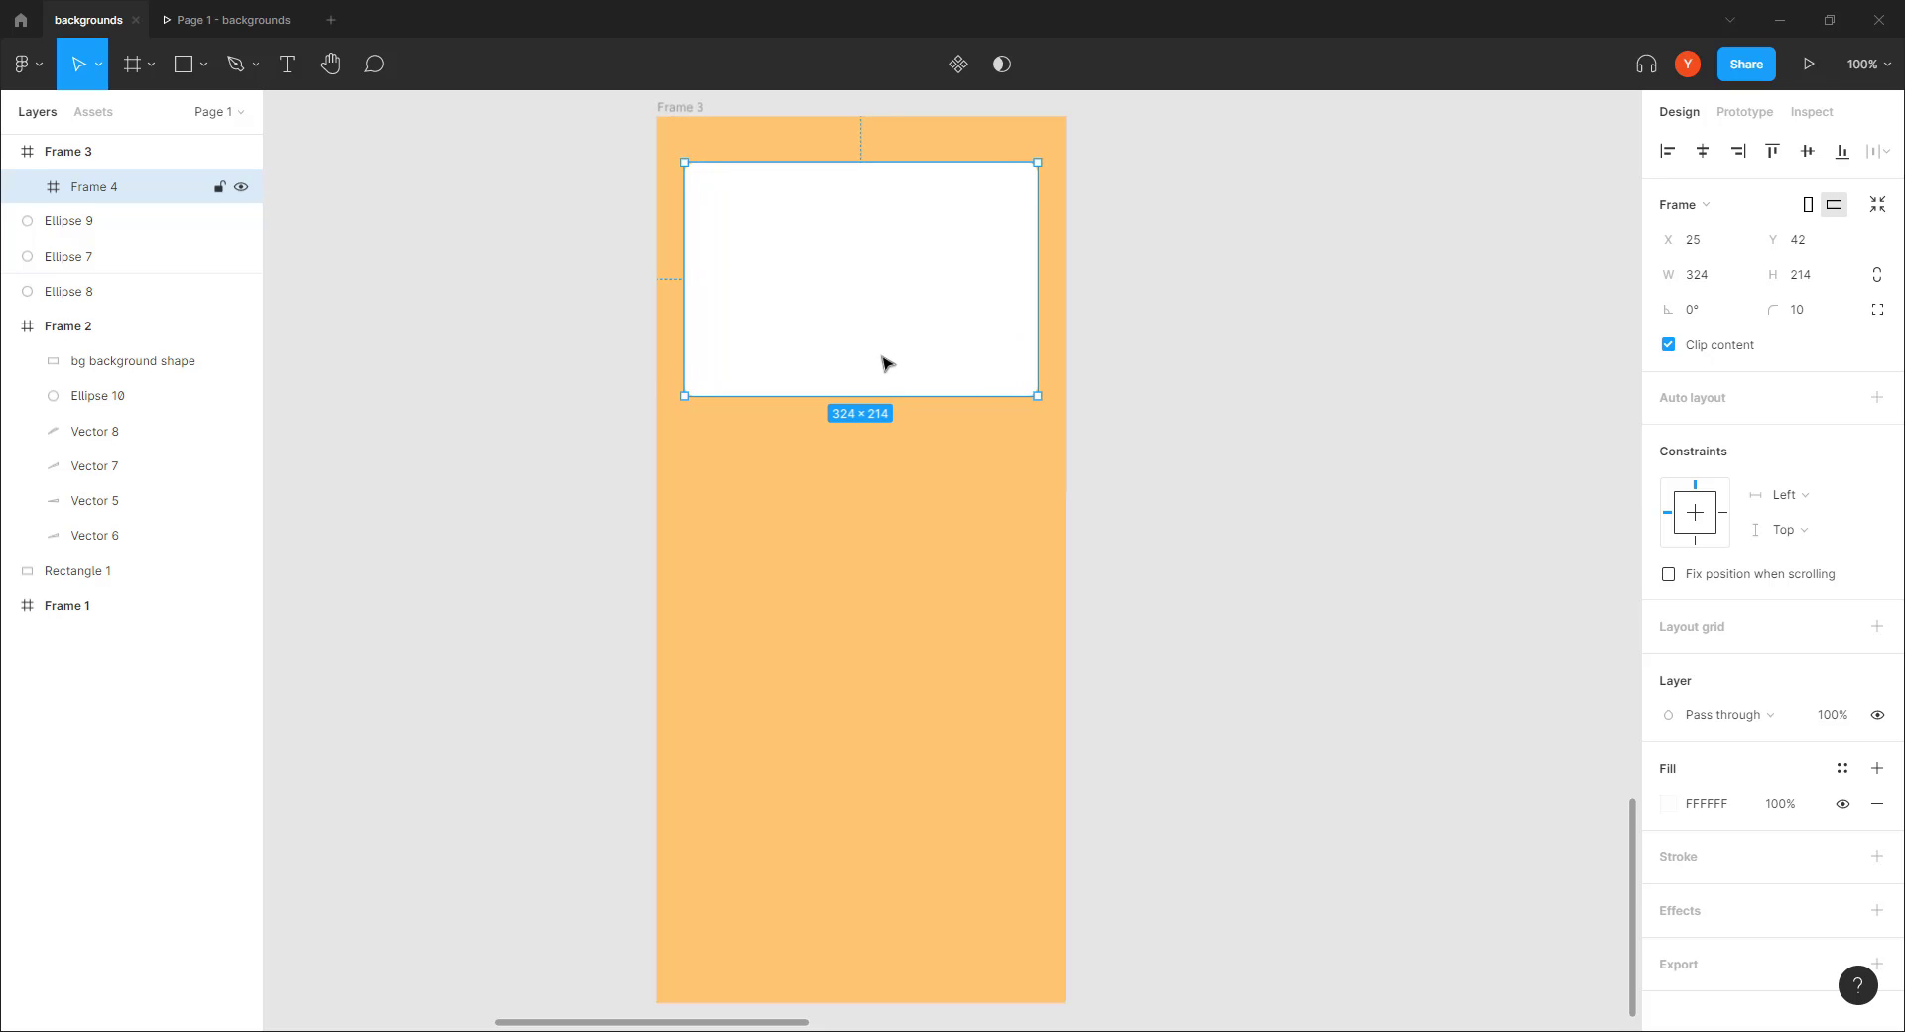
Duplicate the white card below the original at about Y 294 and stretch the copy's height to about 221
{"action": "left_click_drag", "start_coordinate": [889, 379], "coordinate": [889, 649]}
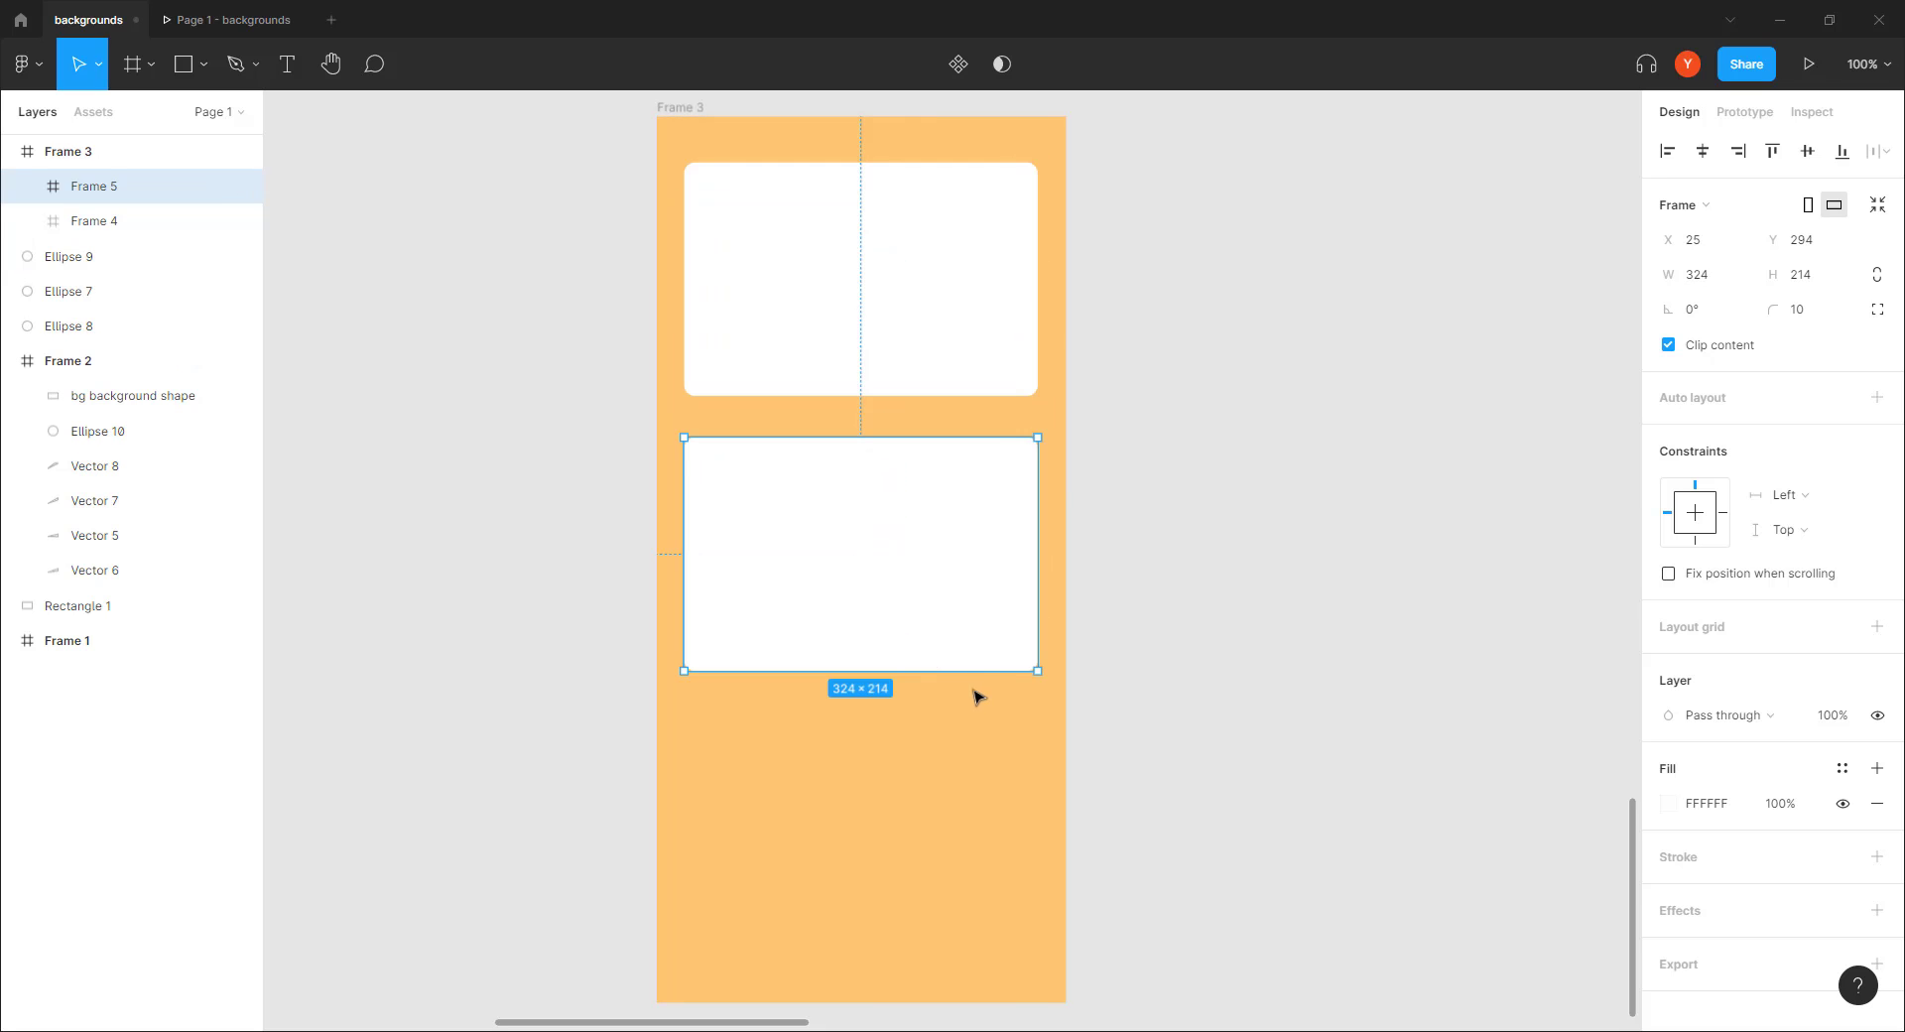
{"action": "left_click_drag", "start_coordinate": [900, 615], "coordinate": [854, 623]}
{"action": "key", "text": "ctrl+z"}
{"action": "mouse_move", "coordinate": [765, 675]}
{"action": "left_mouse_down"}
{"action": "mouse_move", "coordinate": [770, 623]}
{"action": "mouse_move", "coordinate": [771, 681]}
{"action": "left_mouse_up"}
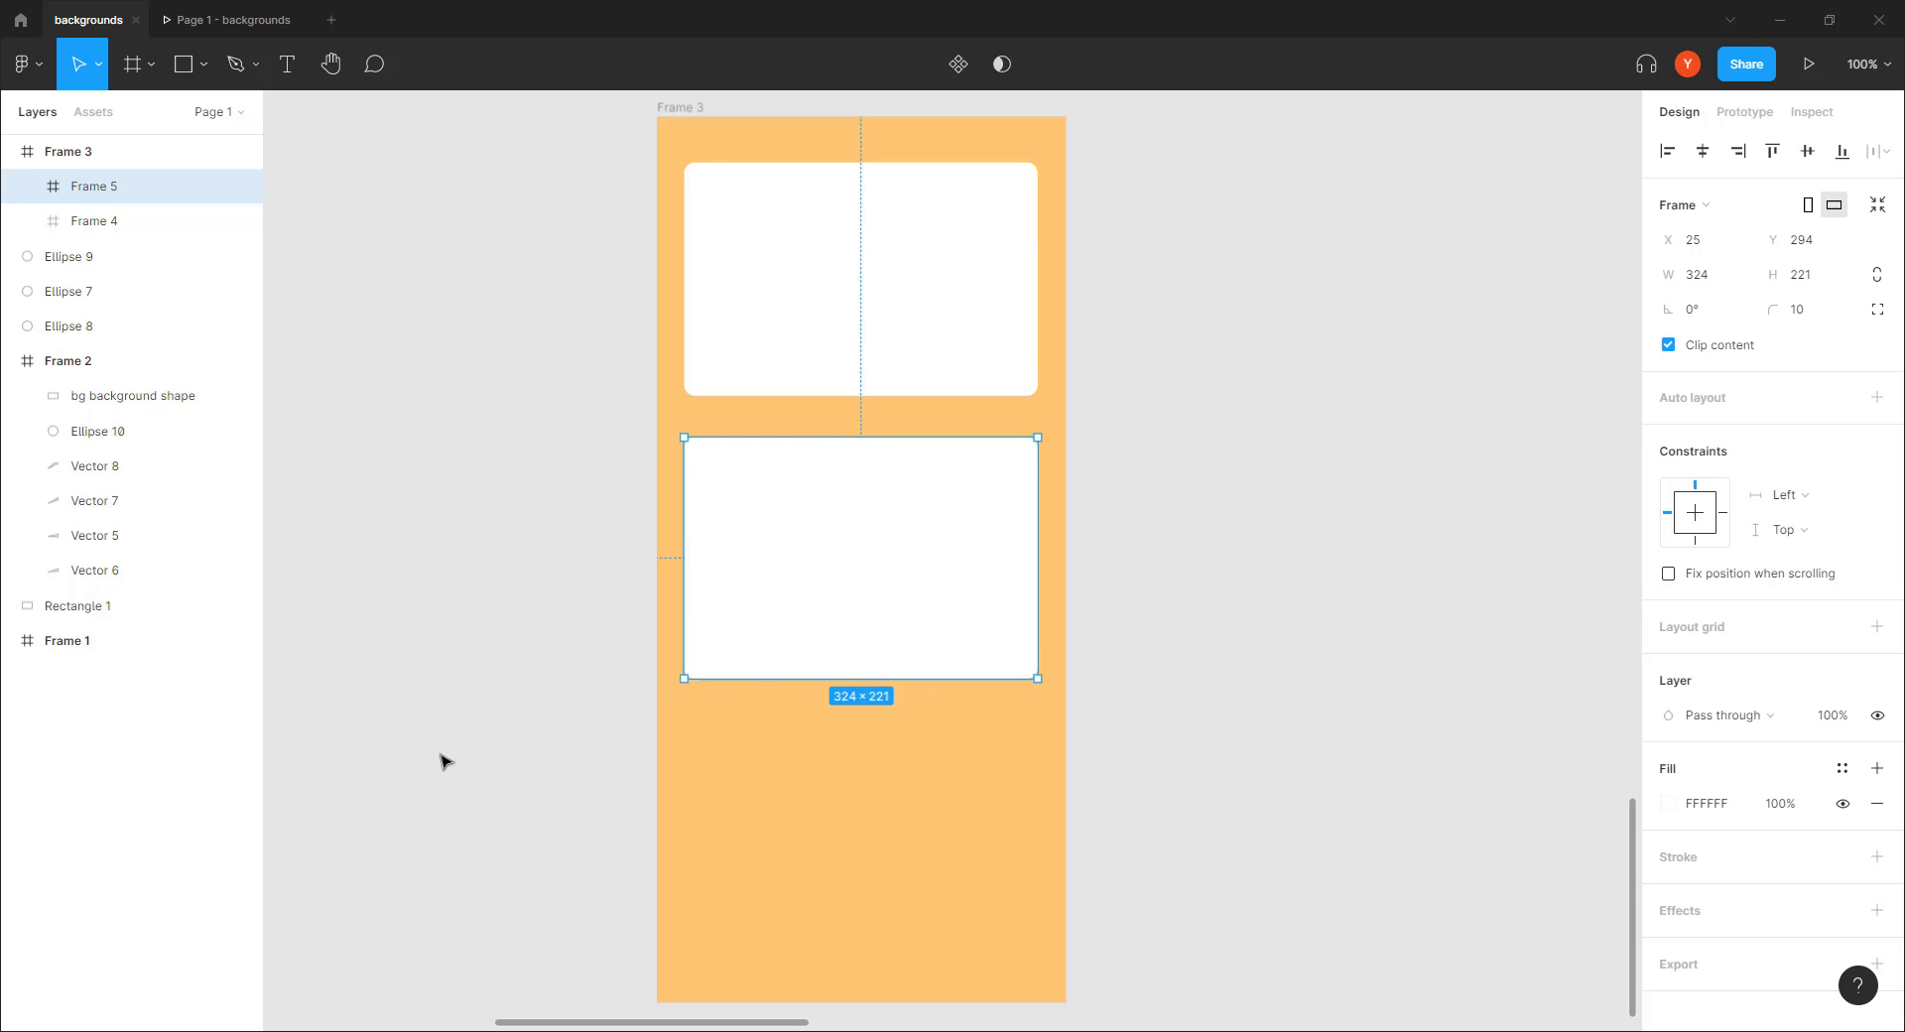
{"action": "scroll", "coordinate": [610, 722], "scroll_direction": "down", "scroll_amount": 1}
{"action": "scroll", "coordinate": [681, 621], "scroll_direction": "left", "scroll_amount": 5}
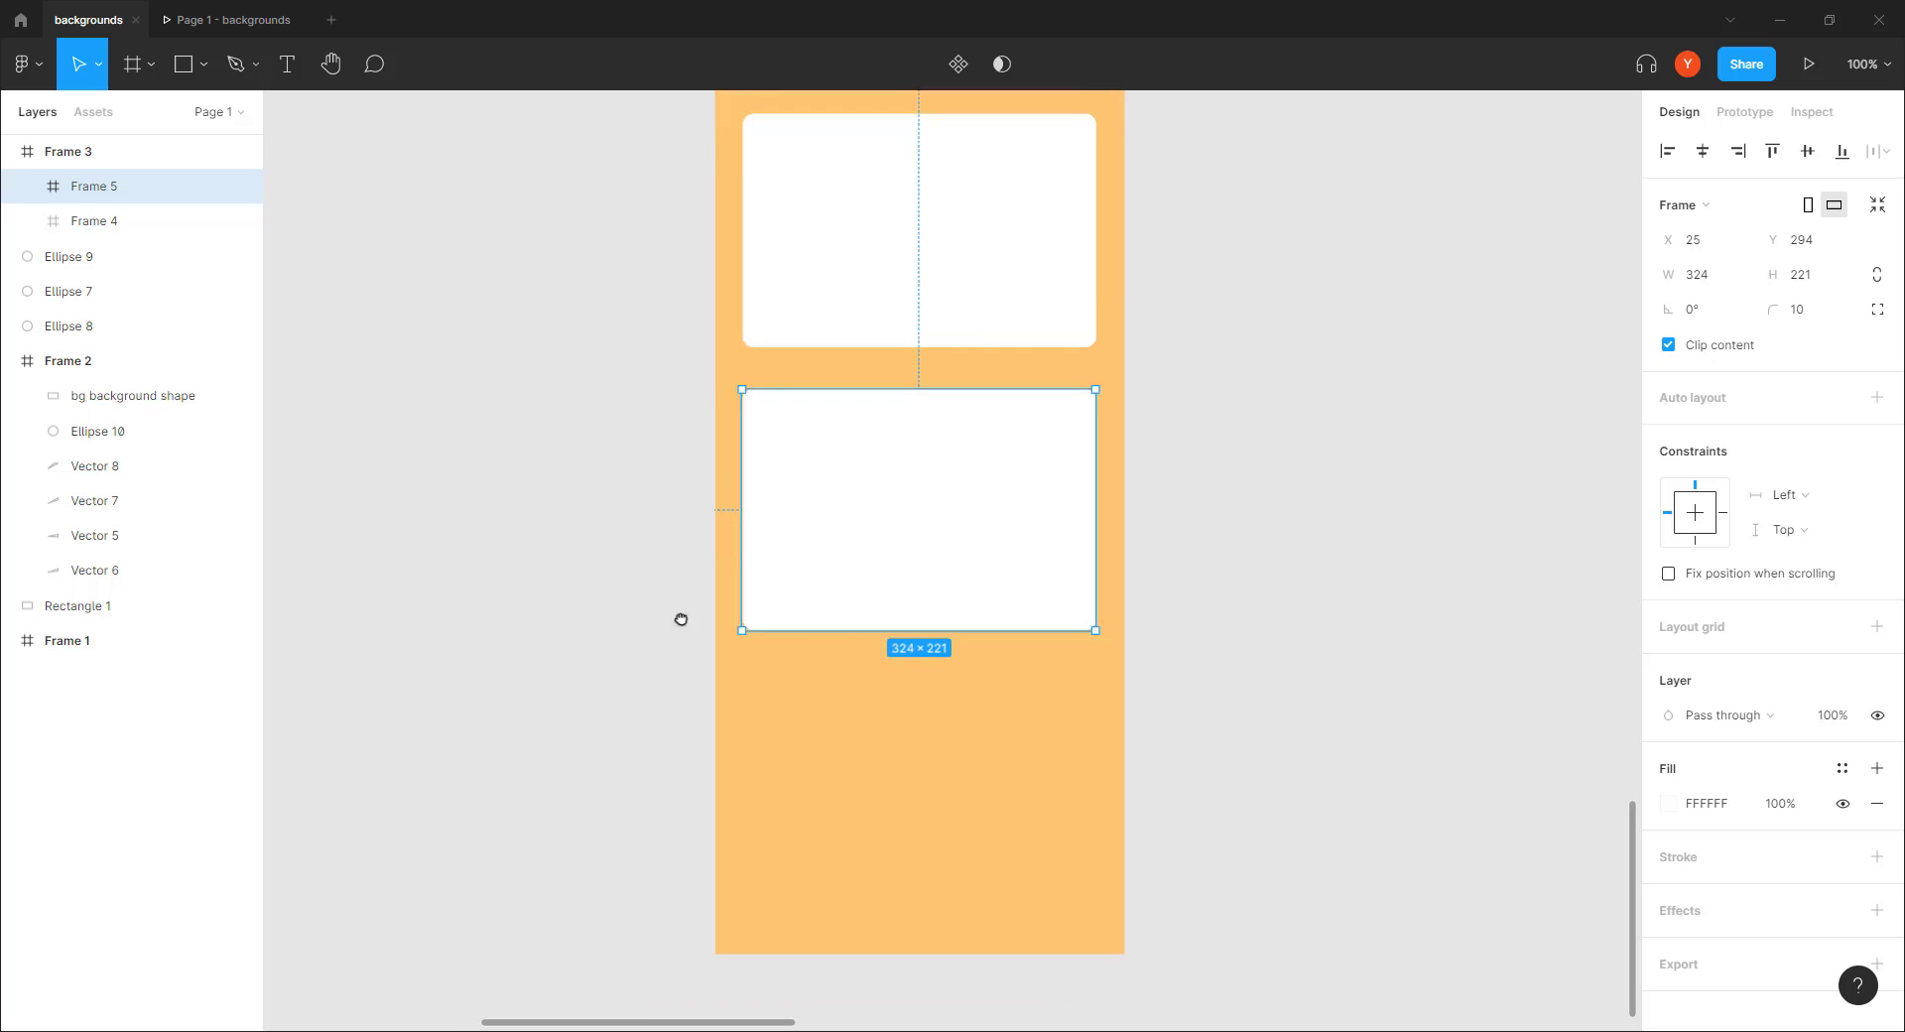
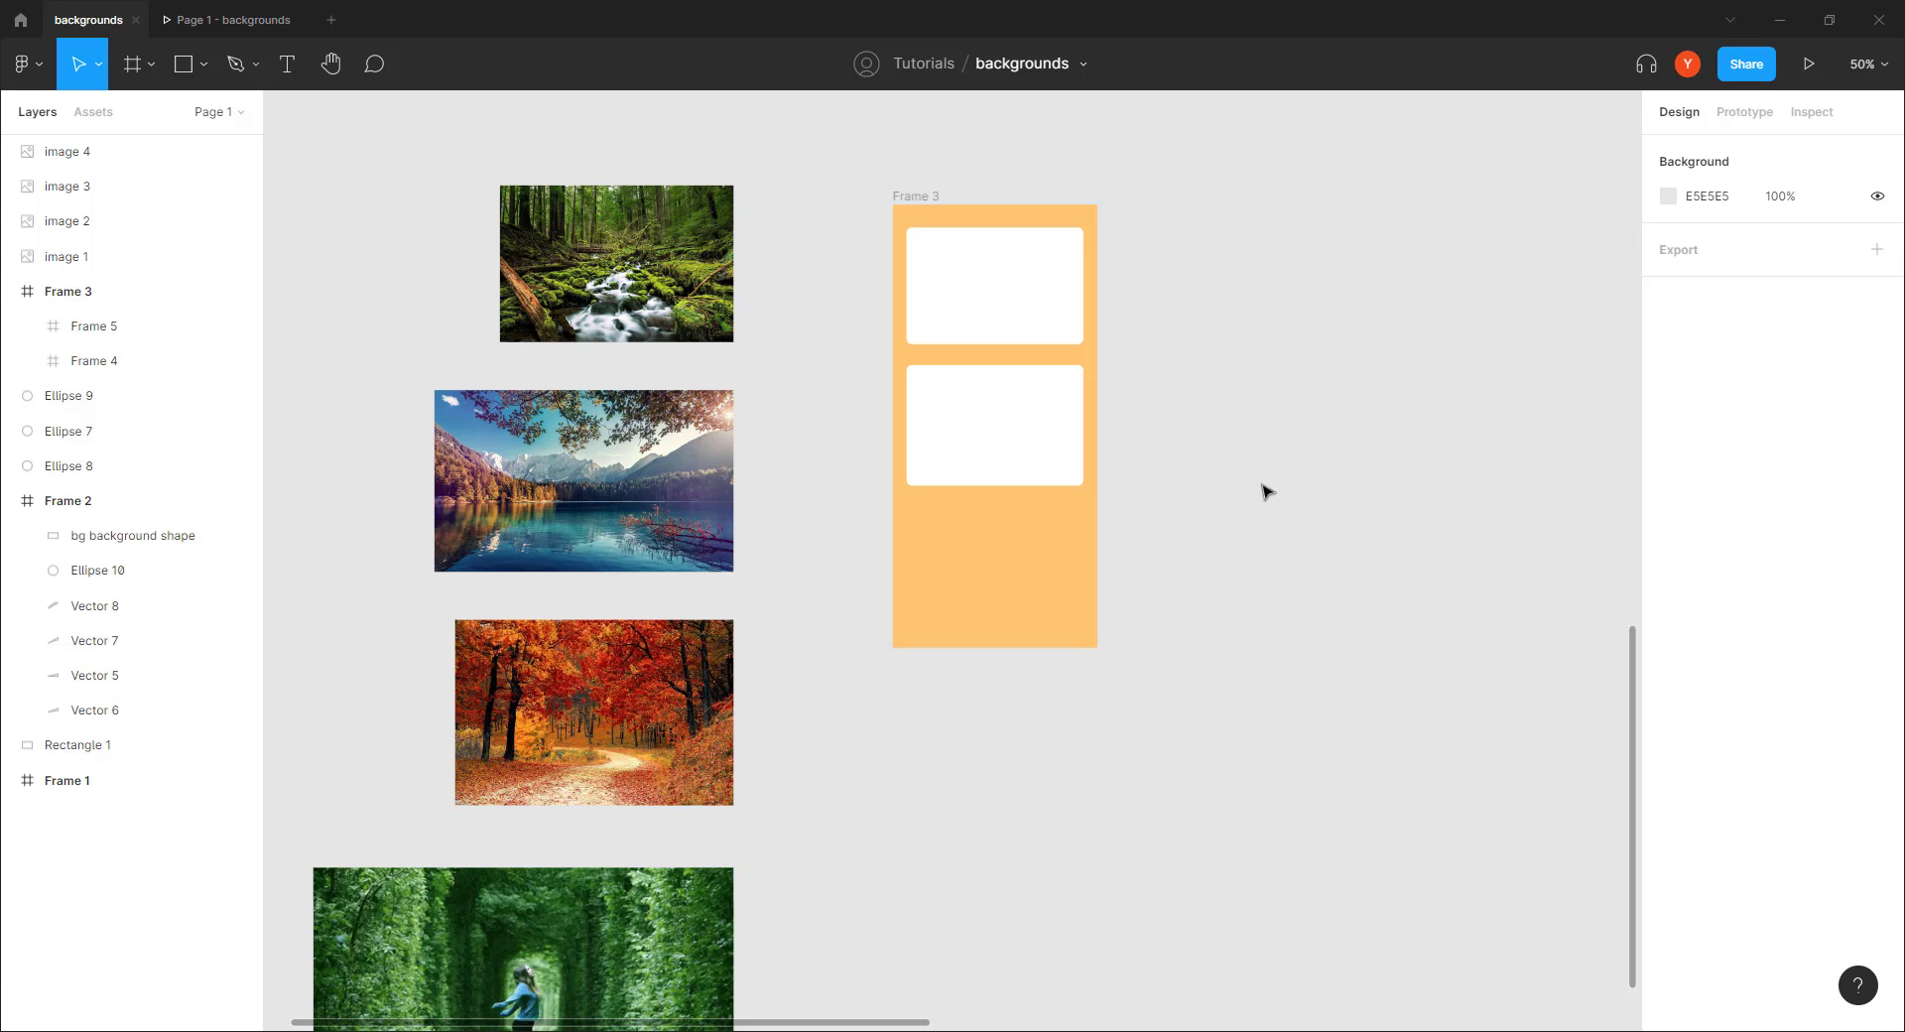
{"action": "left_click_drag", "start_coordinate": [1212, 427], "coordinate": [1344, 592]}
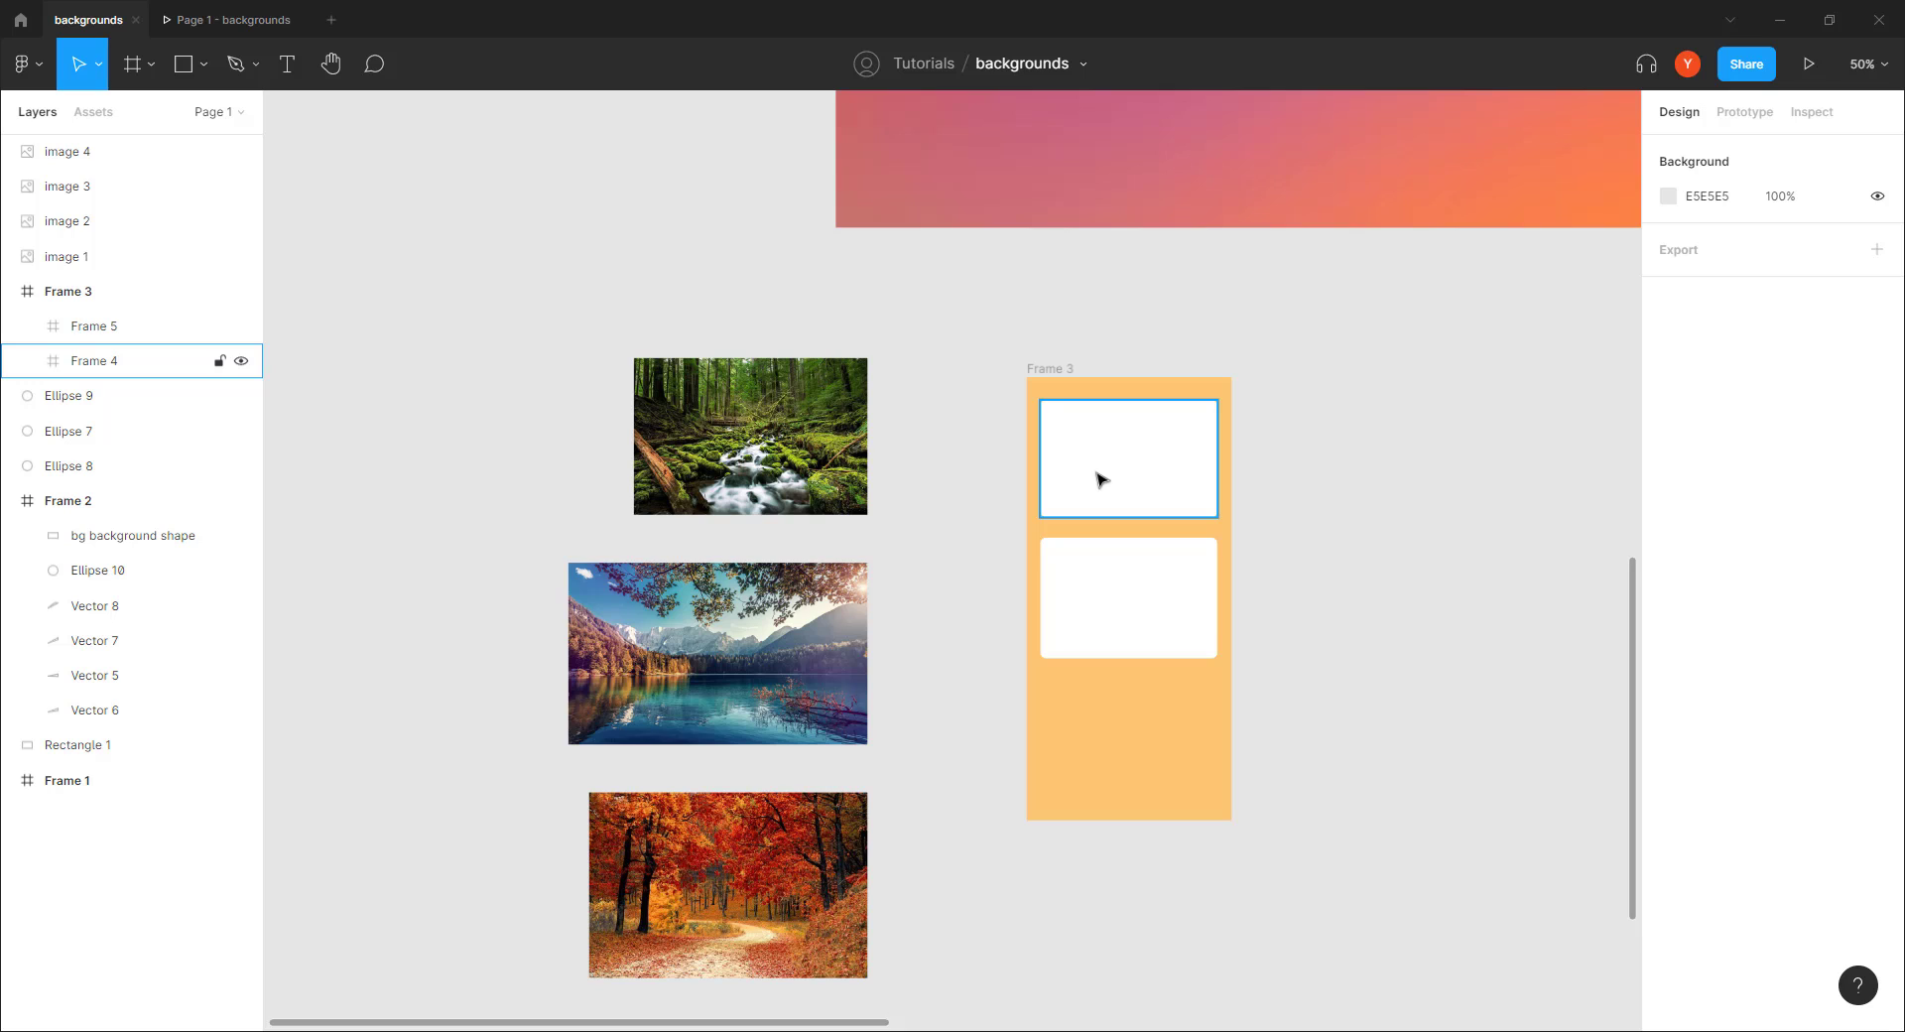
{"action": "left_click_drag", "start_coordinate": [1122, 480], "coordinate": [1420, 429]}
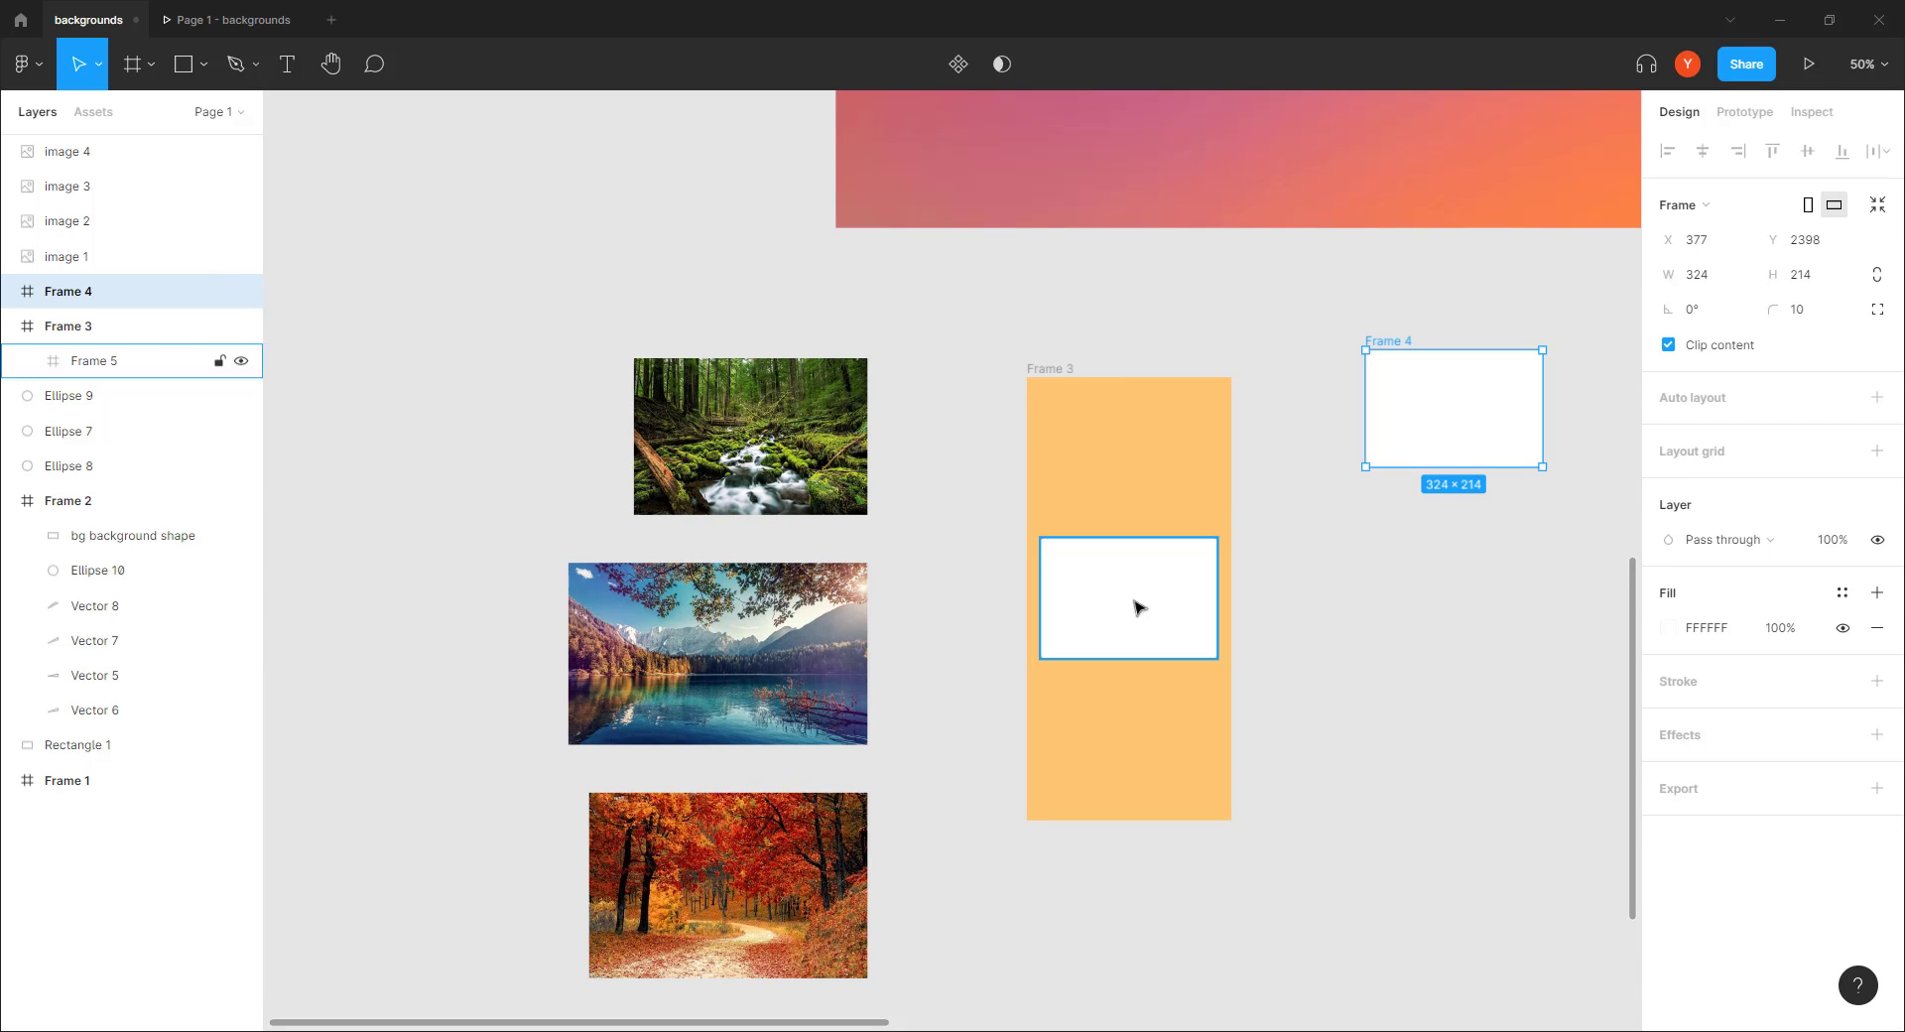
{"action": "left_click_drag", "start_coordinate": [1139, 609], "coordinate": [1462, 665]}
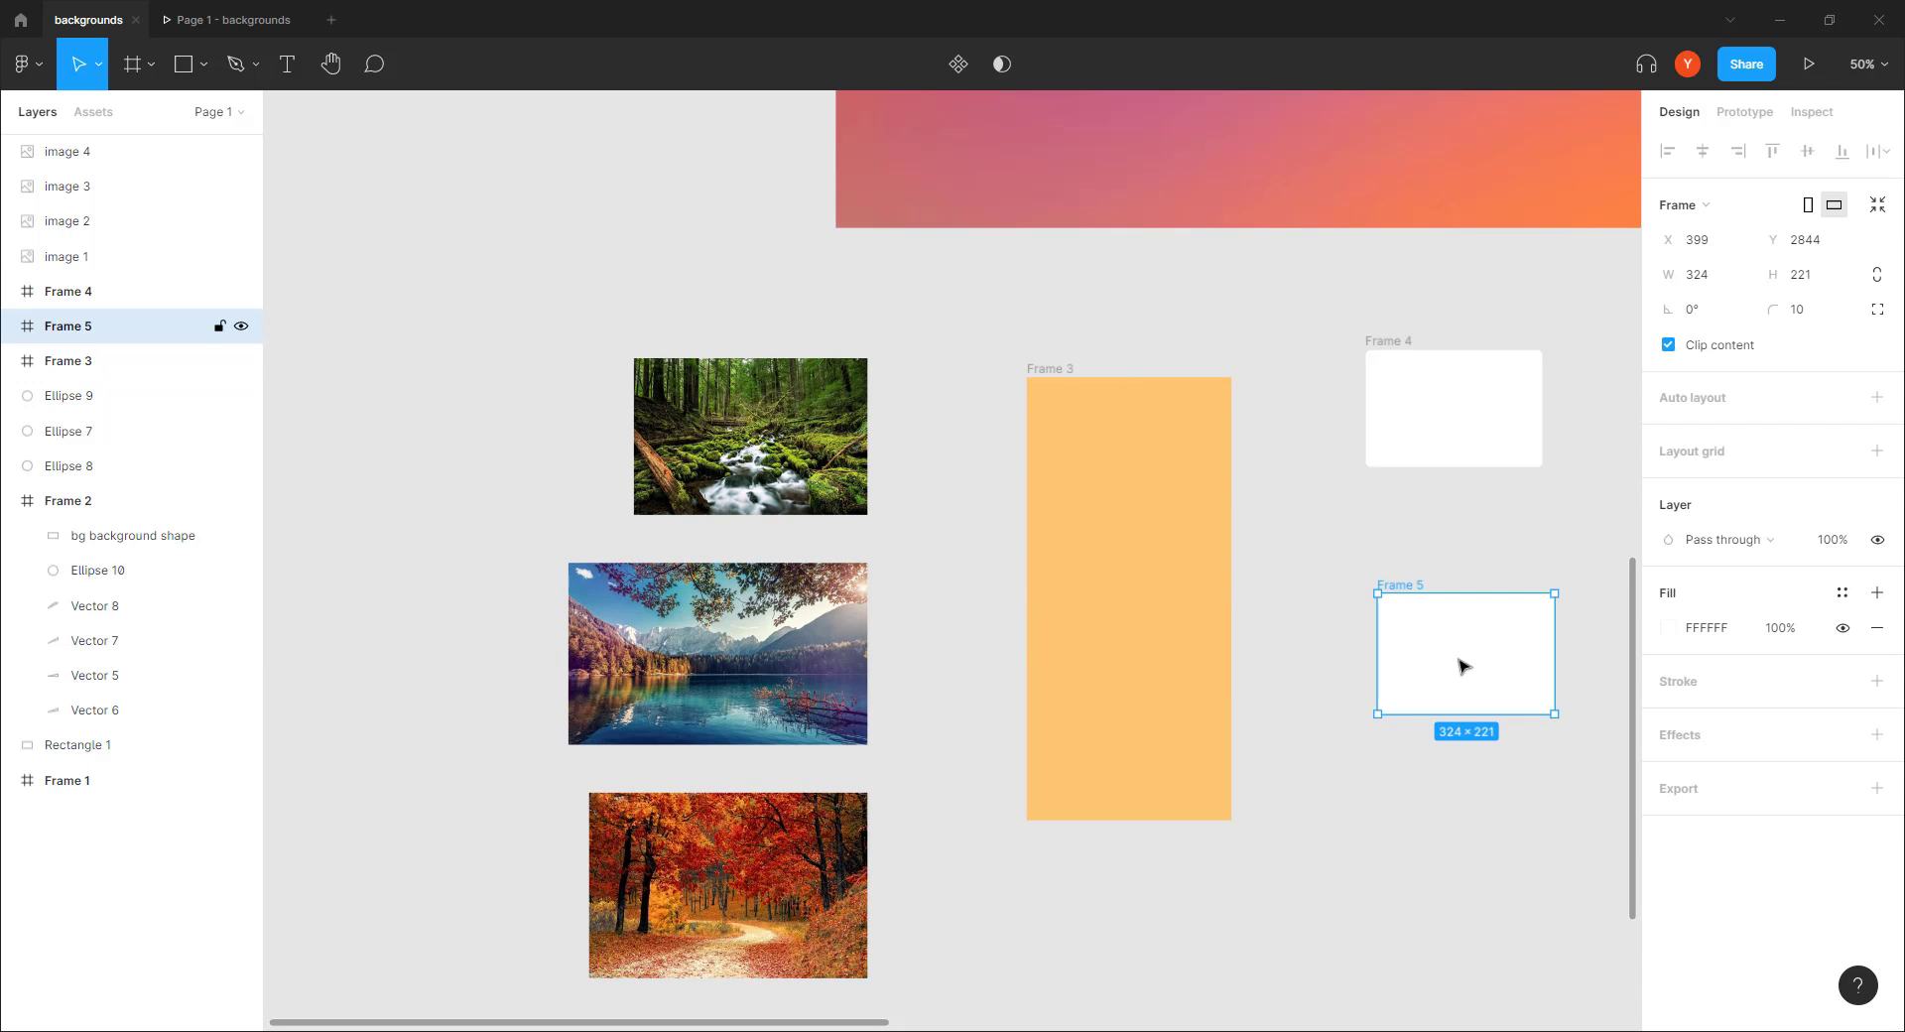
{"action": "key", "text": "ctrl+z"}
{"action": "key", "text": "ctrl+z"}
Duplicate Frame 3 beside the original and delete both white cards from the copy
{"action": "left_click", "coordinate": [1047, 372]}
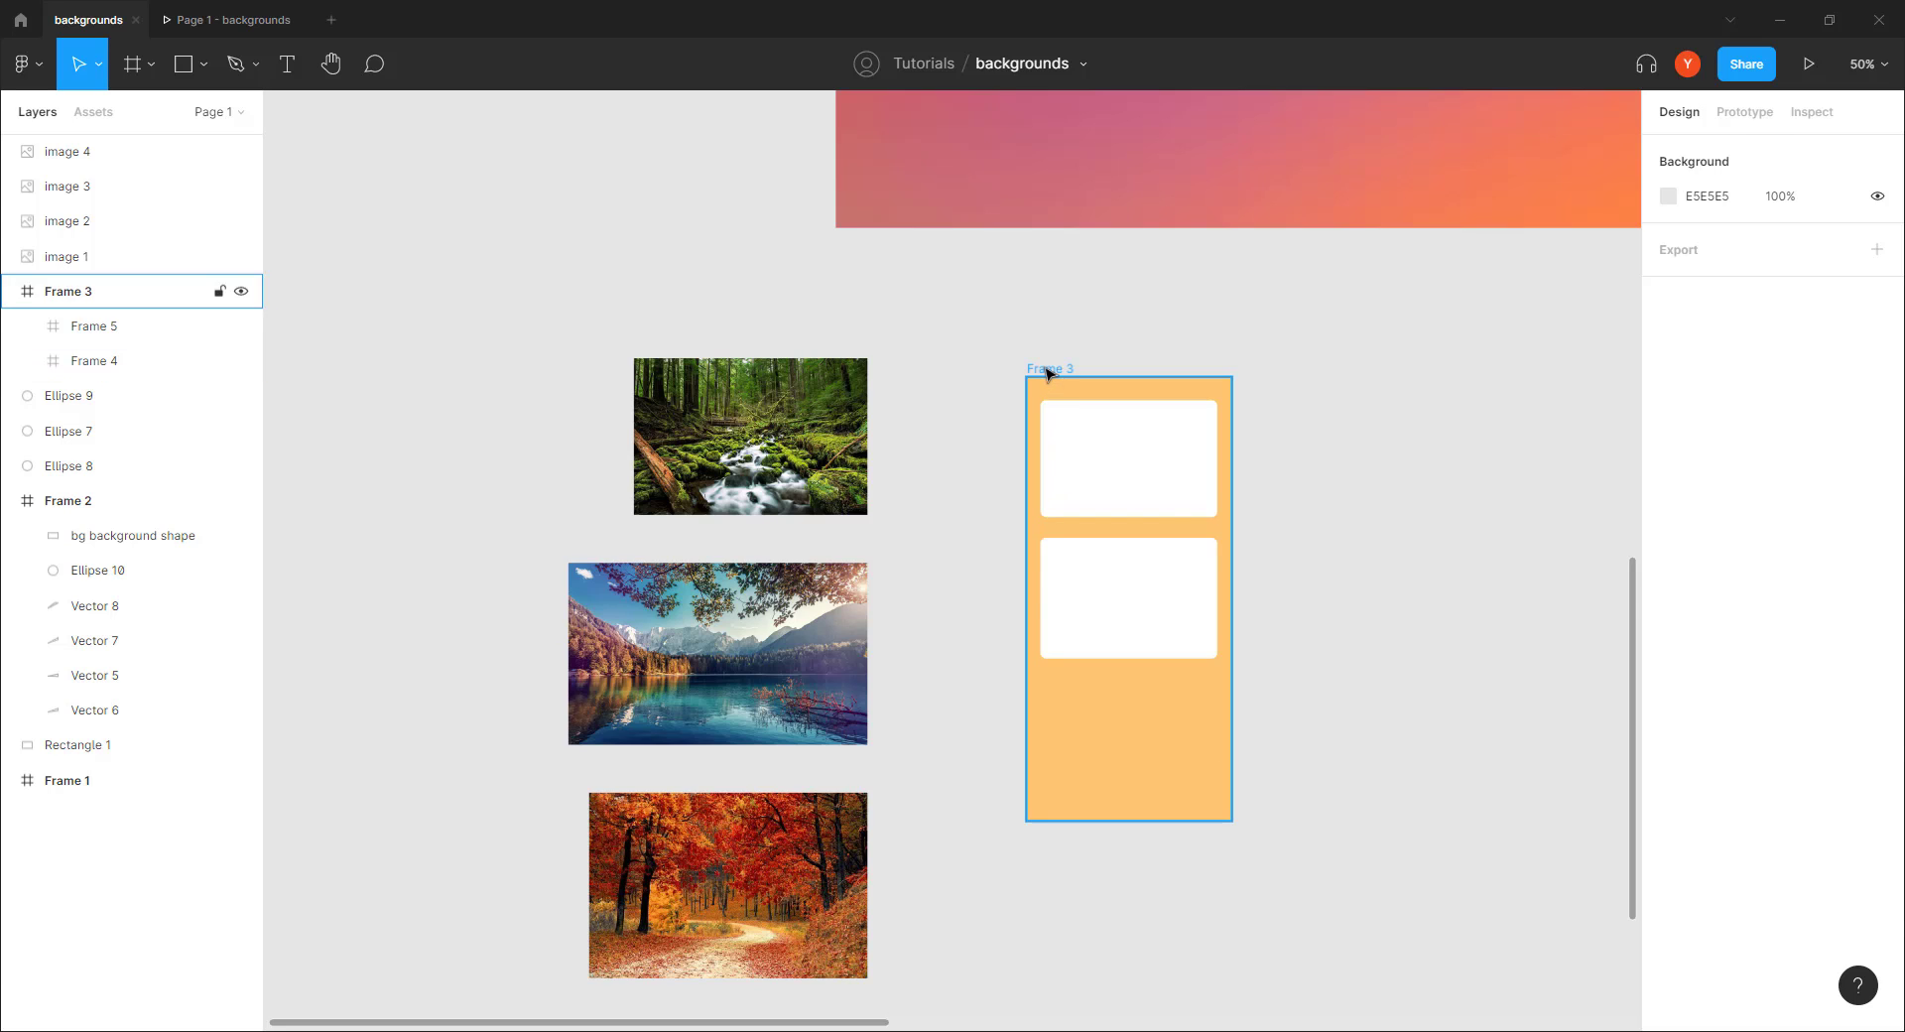
{"action": "left_click_drag", "start_coordinate": [1046, 372], "coordinate": [1347, 373]}
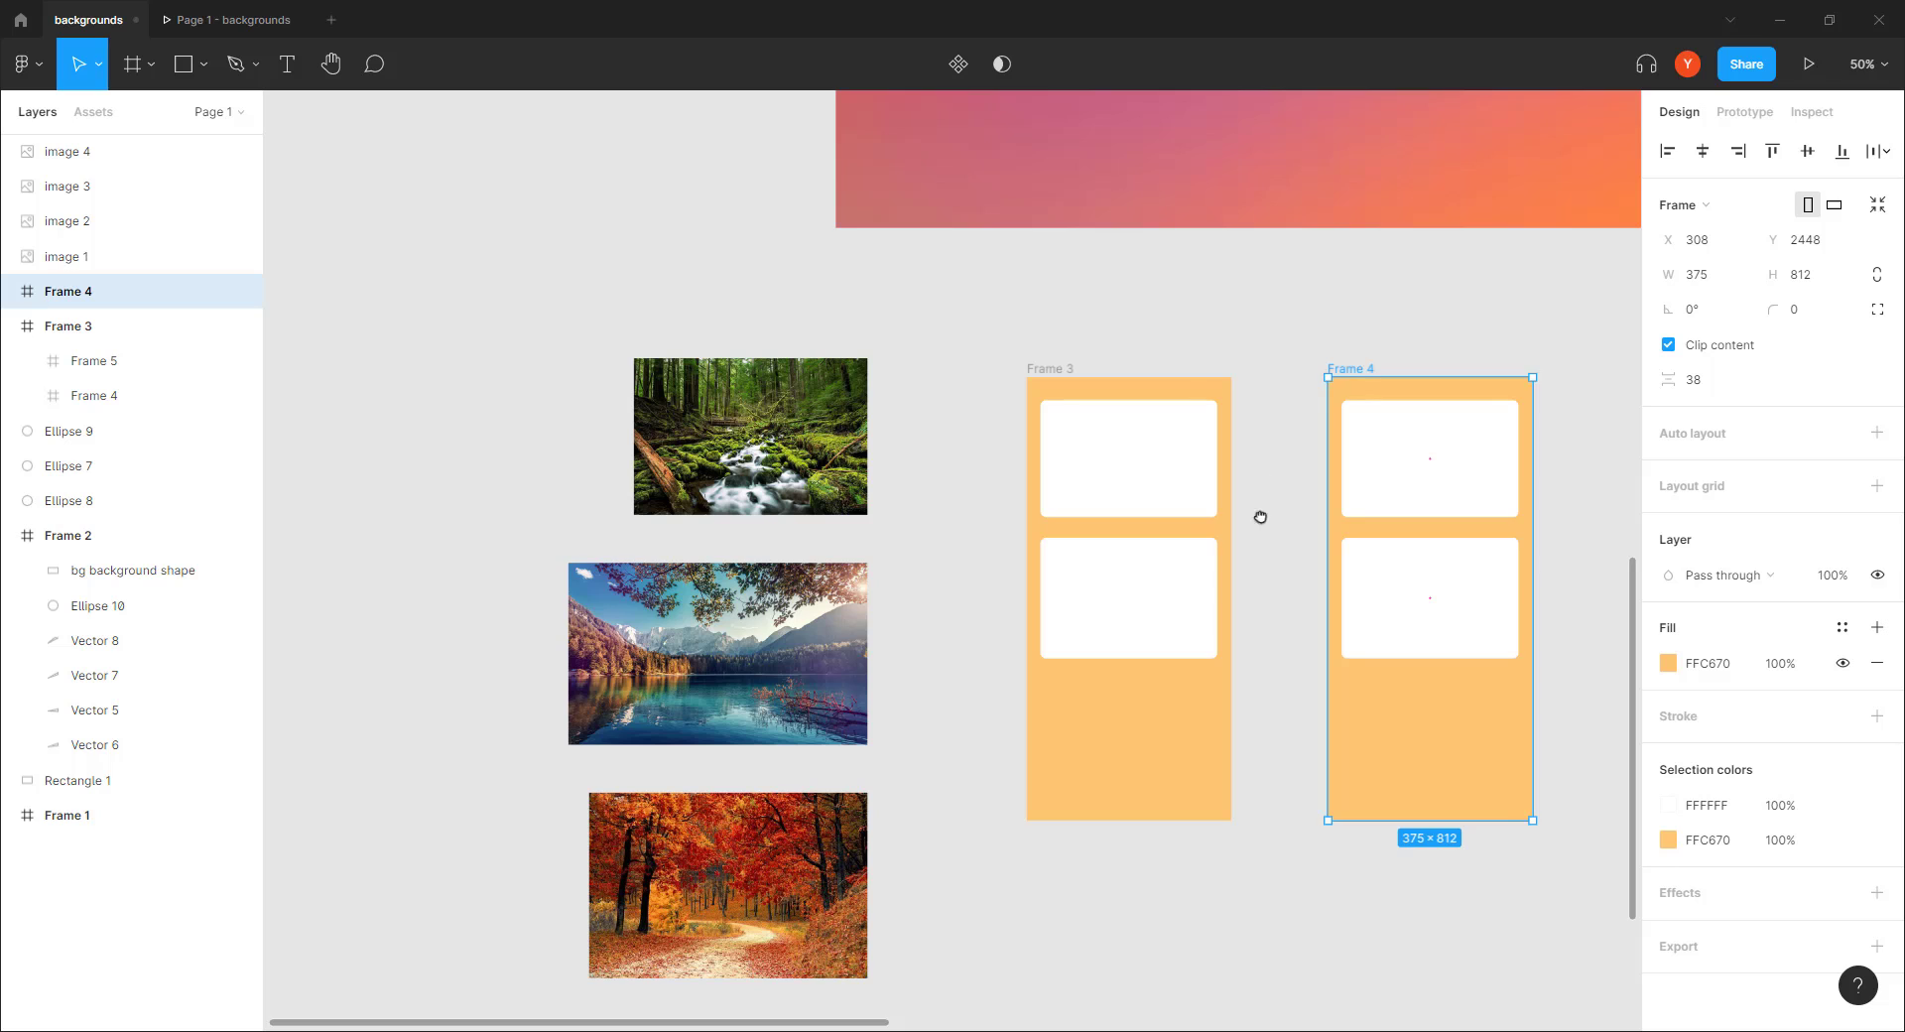
{"action": "left_click_drag", "start_coordinate": [1260, 517], "coordinate": [962, 489]}
{"action": "left_click", "coordinate": [1450, 552]}
{"action": "left_click", "coordinate": [1148, 557]}
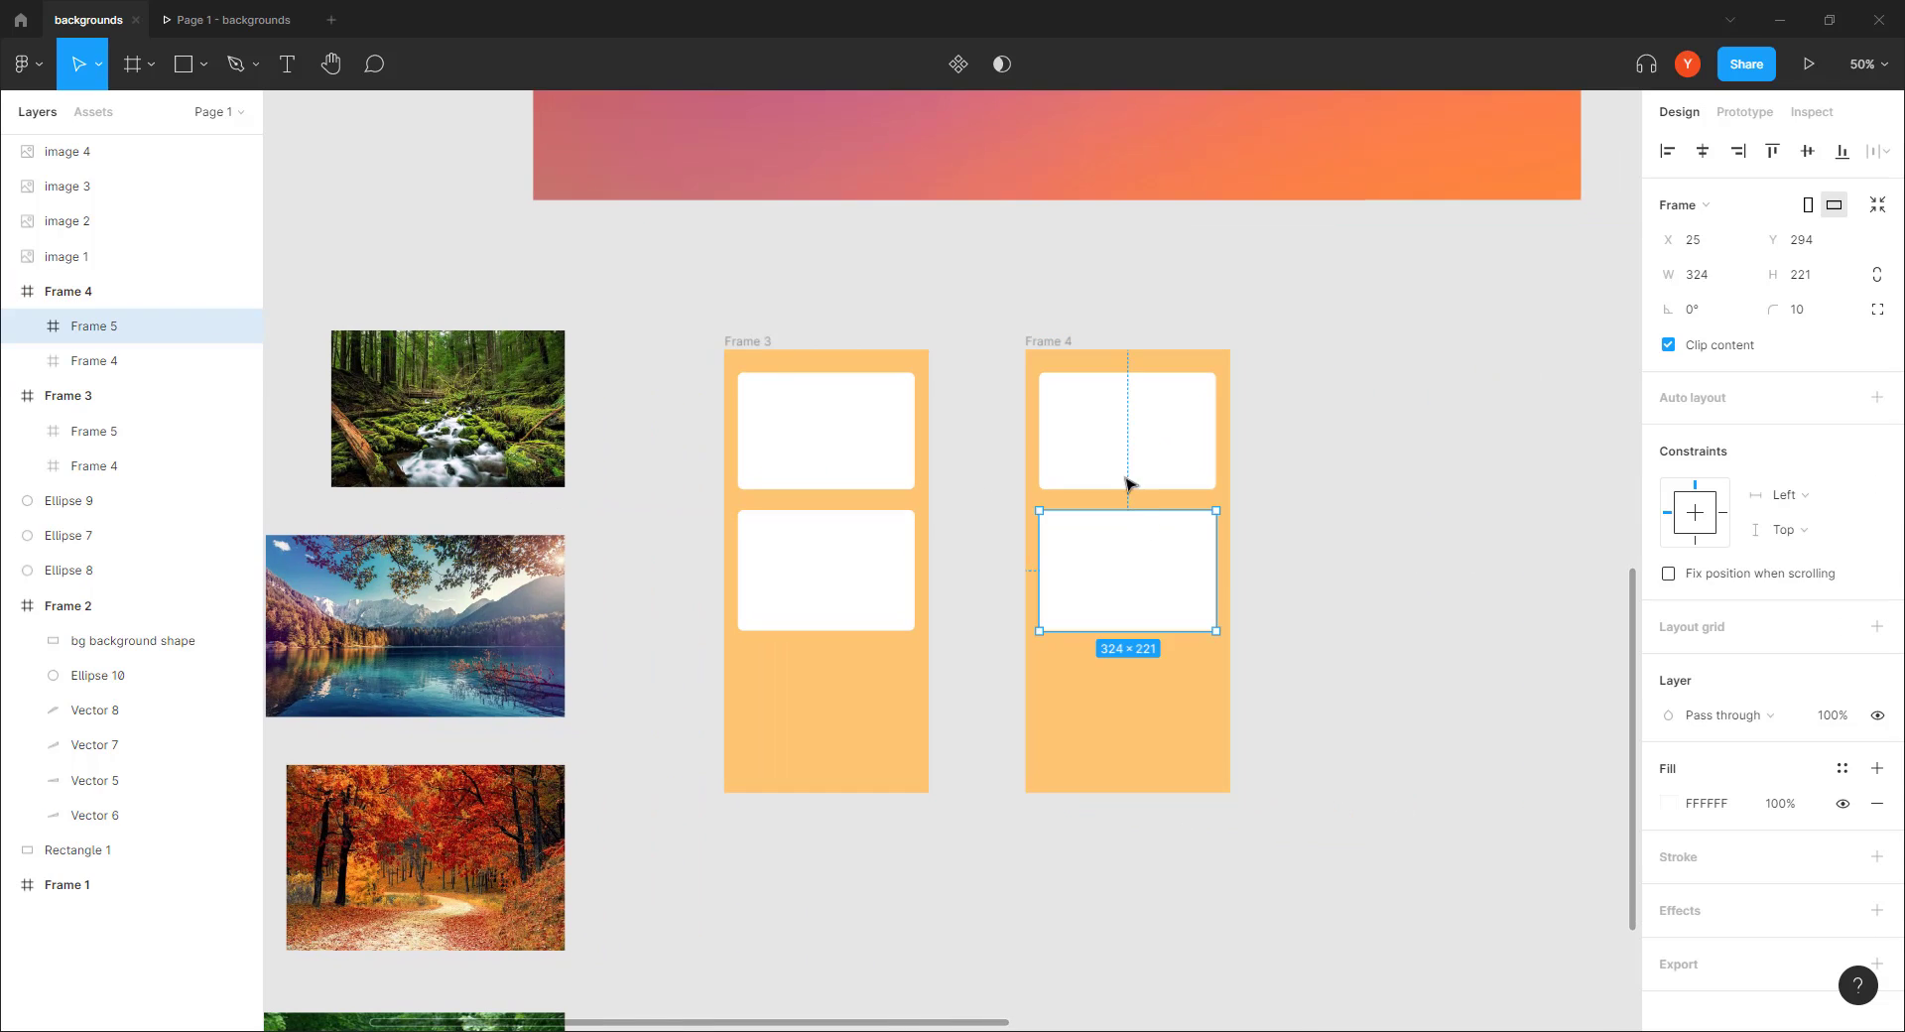
{"action": "left_click", "coordinate": [1128, 485], "text": "shift"}
{"action": "left_click_drag", "start_coordinate": [1114, 443], "coordinate": [1480, 459]}
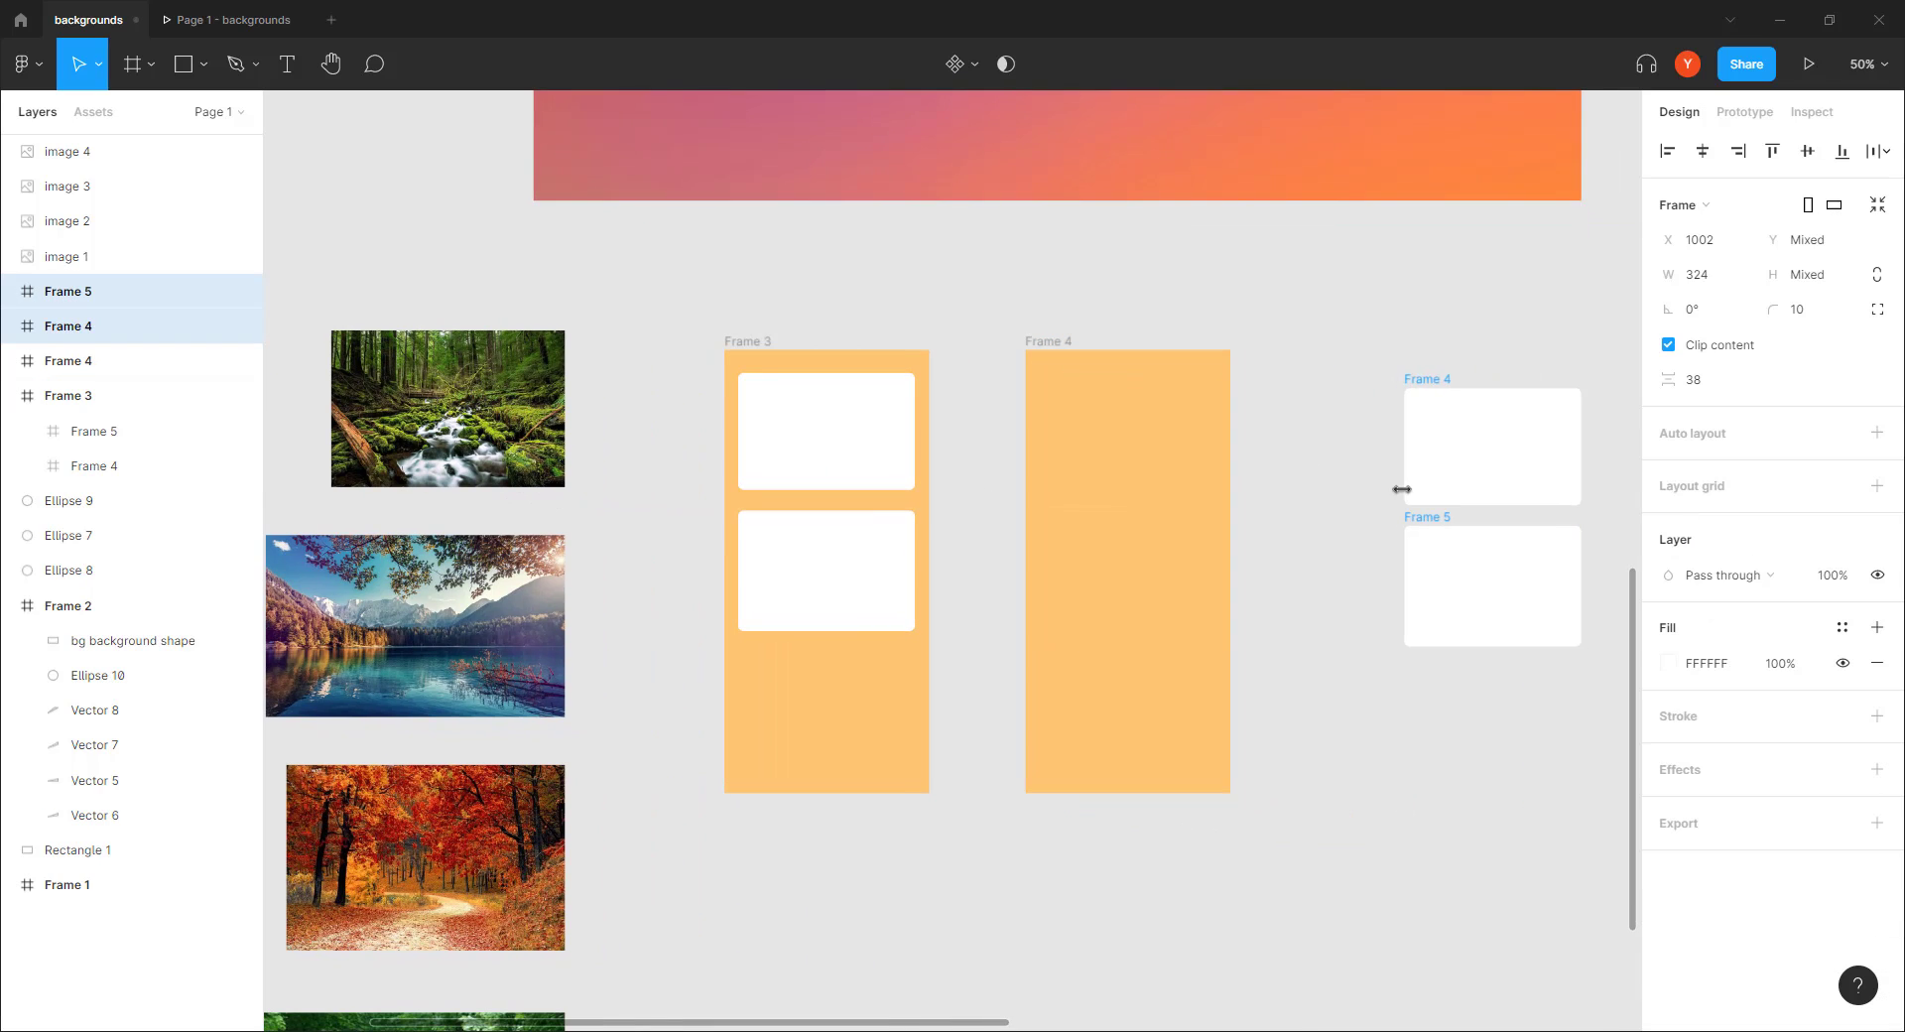
{"action": "key", "text": "Delete"}
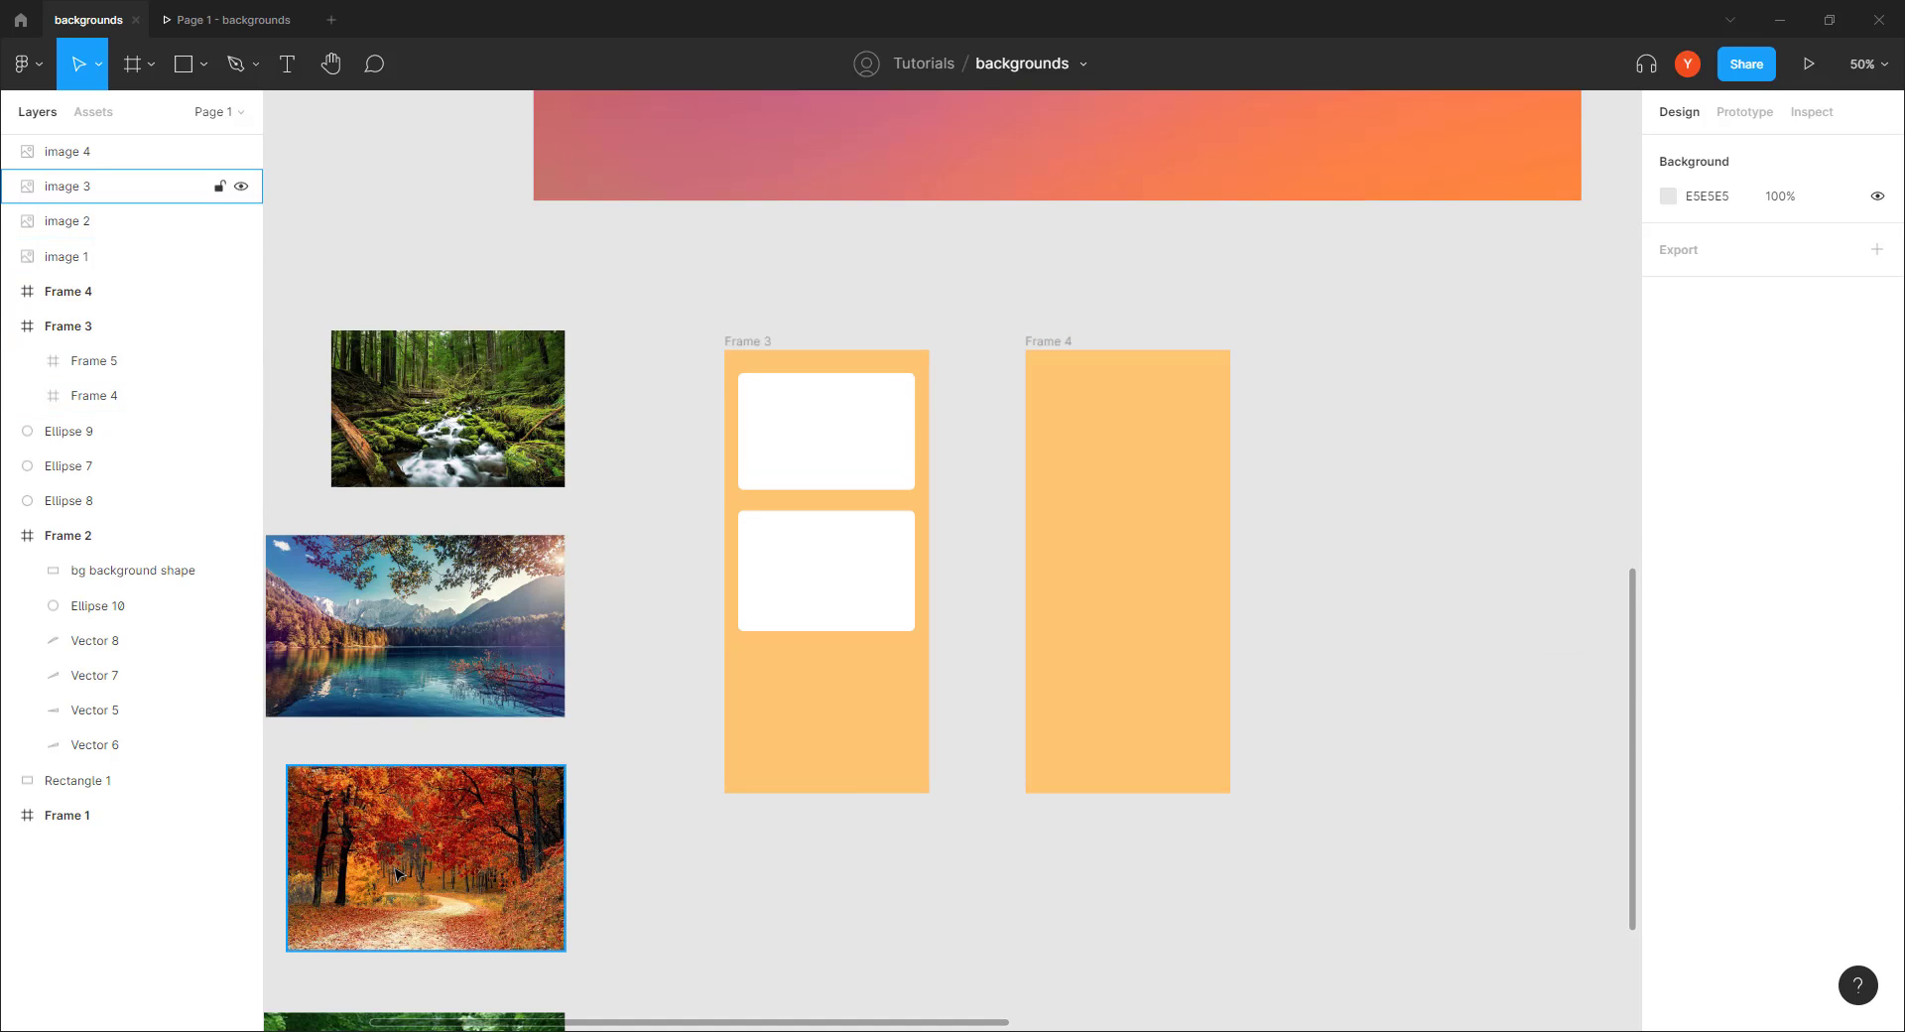
Try to cover Frame 4 with the autumn forest image by placing it inside and stretching it to the frame's height
{"action": "left_click_drag", "start_coordinate": [375, 853], "coordinate": [1096, 436]}
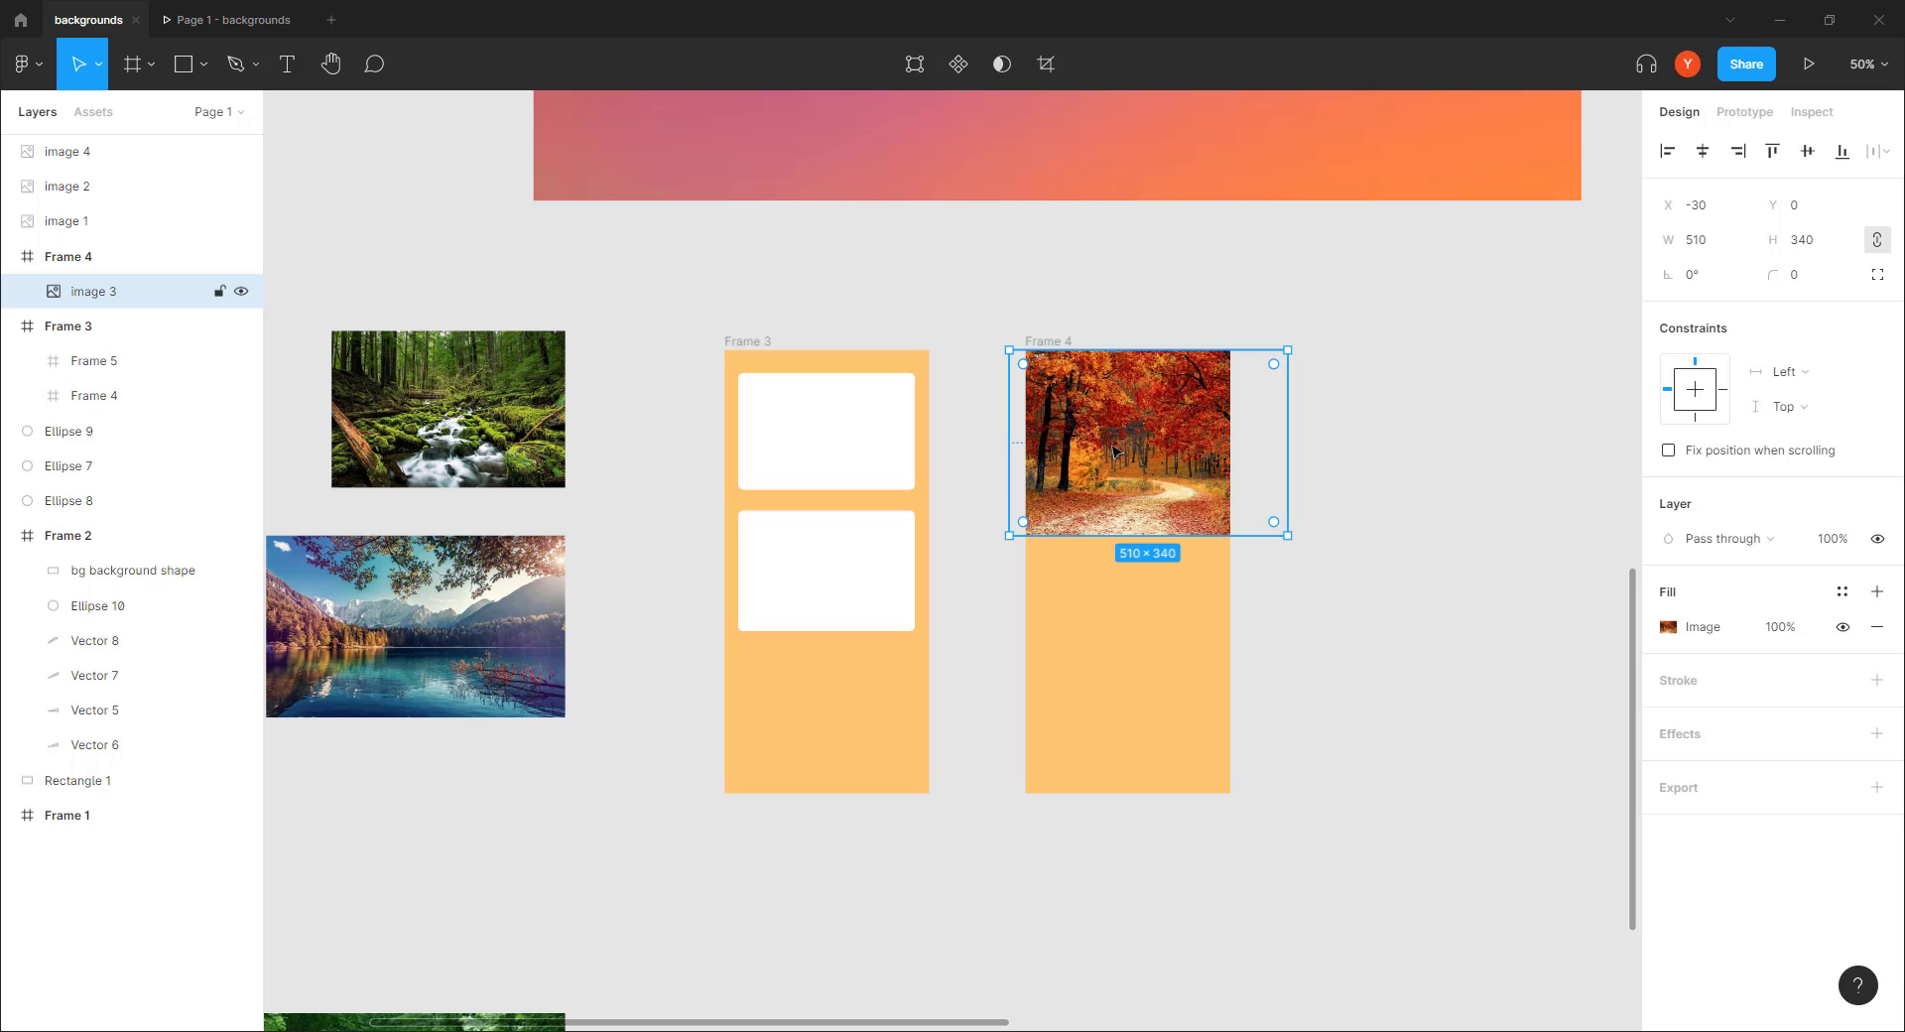
{"action": "scroll", "coordinate": [1081, 417], "scroll_direction": "down", "scroll_amount": 2}
{"action": "scroll", "coordinate": [1082, 417], "scroll_direction": "left", "scroll_amount": 3}
{"action": "left_click_drag", "start_coordinate": [893, 264], "coordinate": [806, 264]}
{"action": "left_click", "coordinate": [1171, 392]}
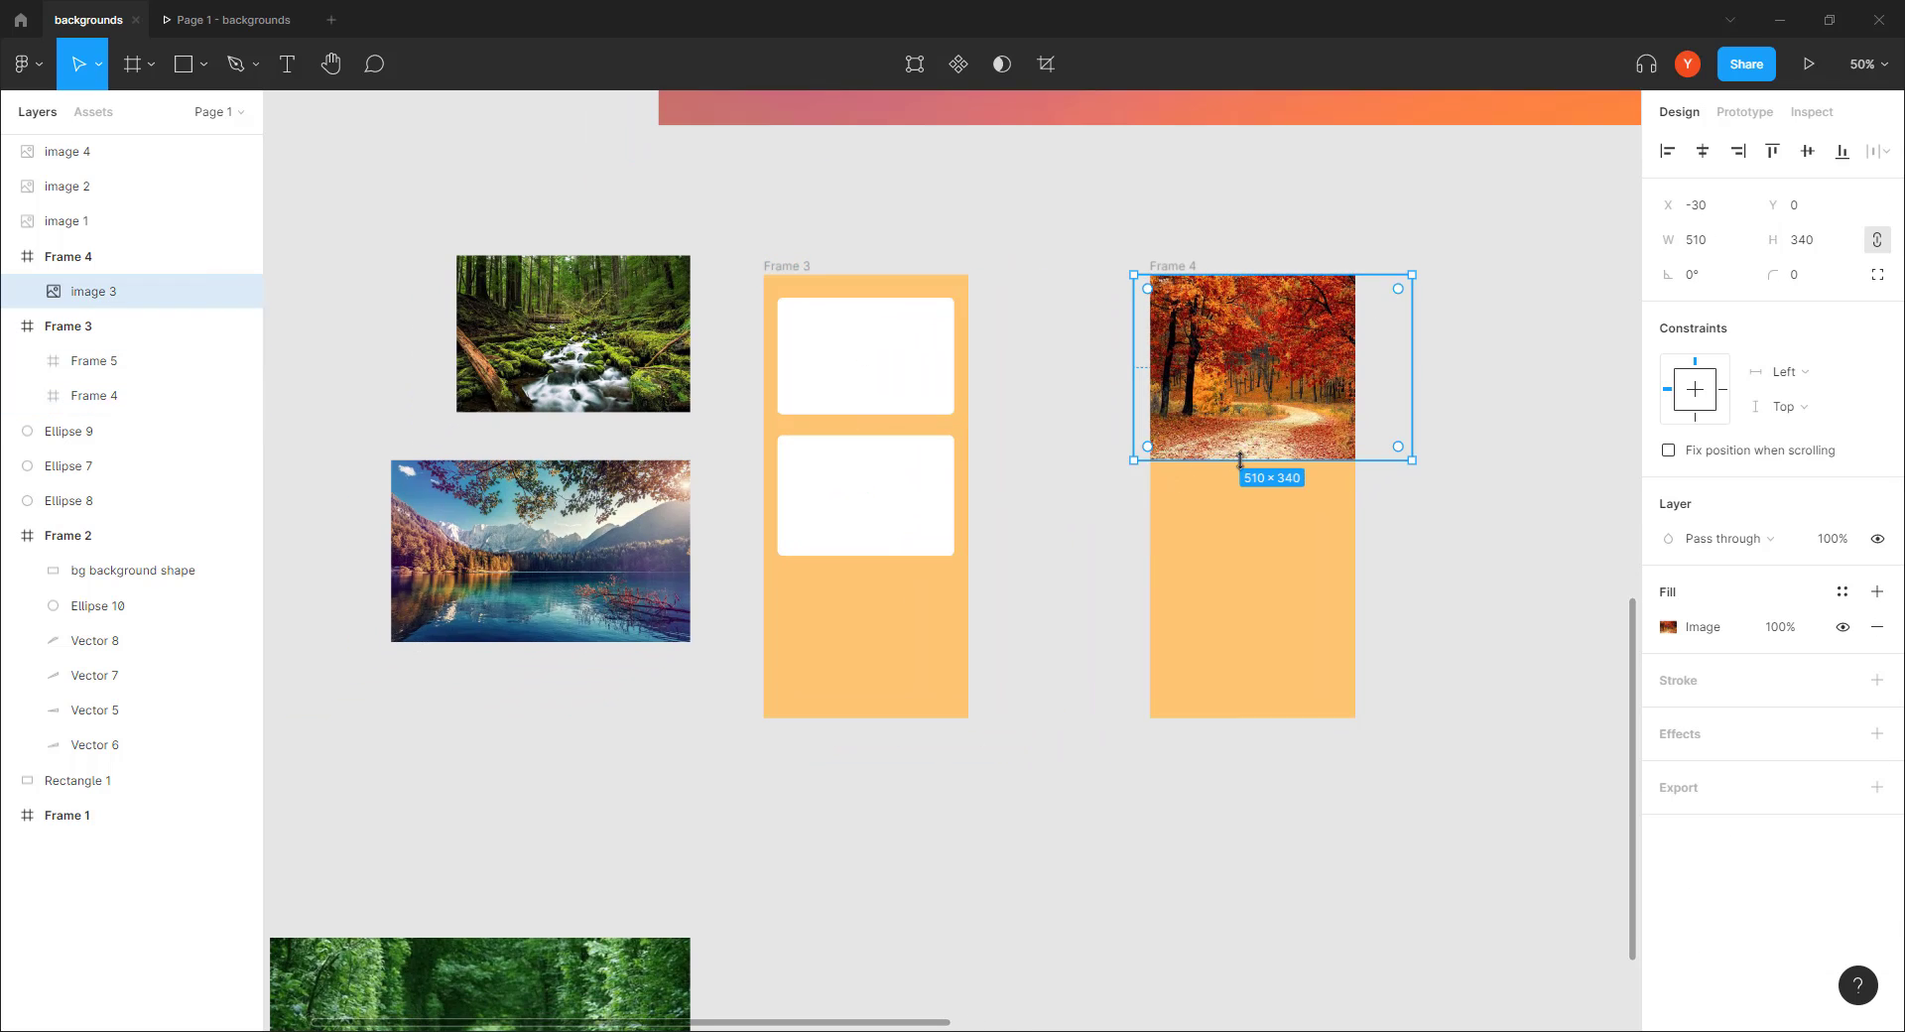
{"action": "left_click_drag", "start_coordinate": [1245, 451], "coordinate": [1091, 724]}
{"action": "left_click_drag", "start_coordinate": [1225, 662], "coordinate": [770, 705]}
{"action": "left_click", "coordinate": [1235, 809]}
{"action": "key", "text": "shift+0"}
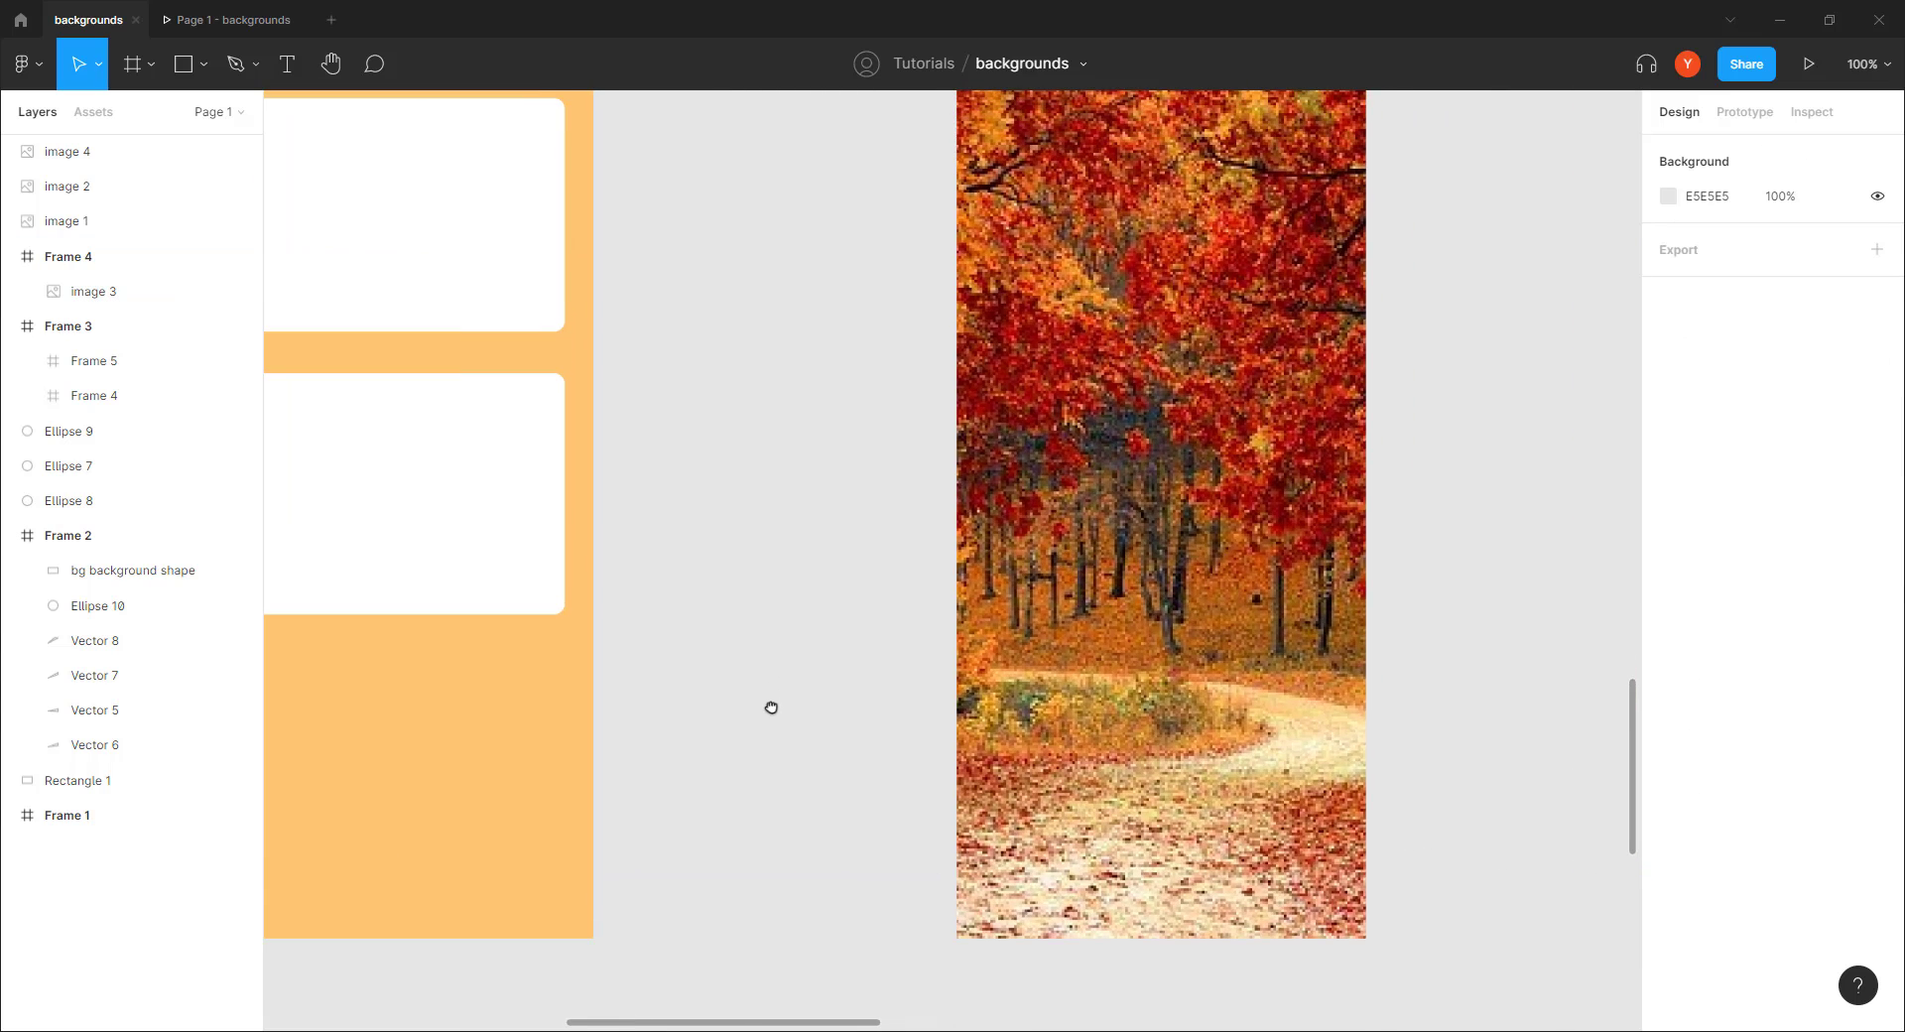
Undo the resizing and placement of the autumn forest image in Frame 4
{"action": "key", "text": "ctrl+z"}
{"action": "key", "text": "ctrl+z"}
{"action": "key", "text": "ctrl+z"}
{"action": "key", "text": "ctrl+z"}
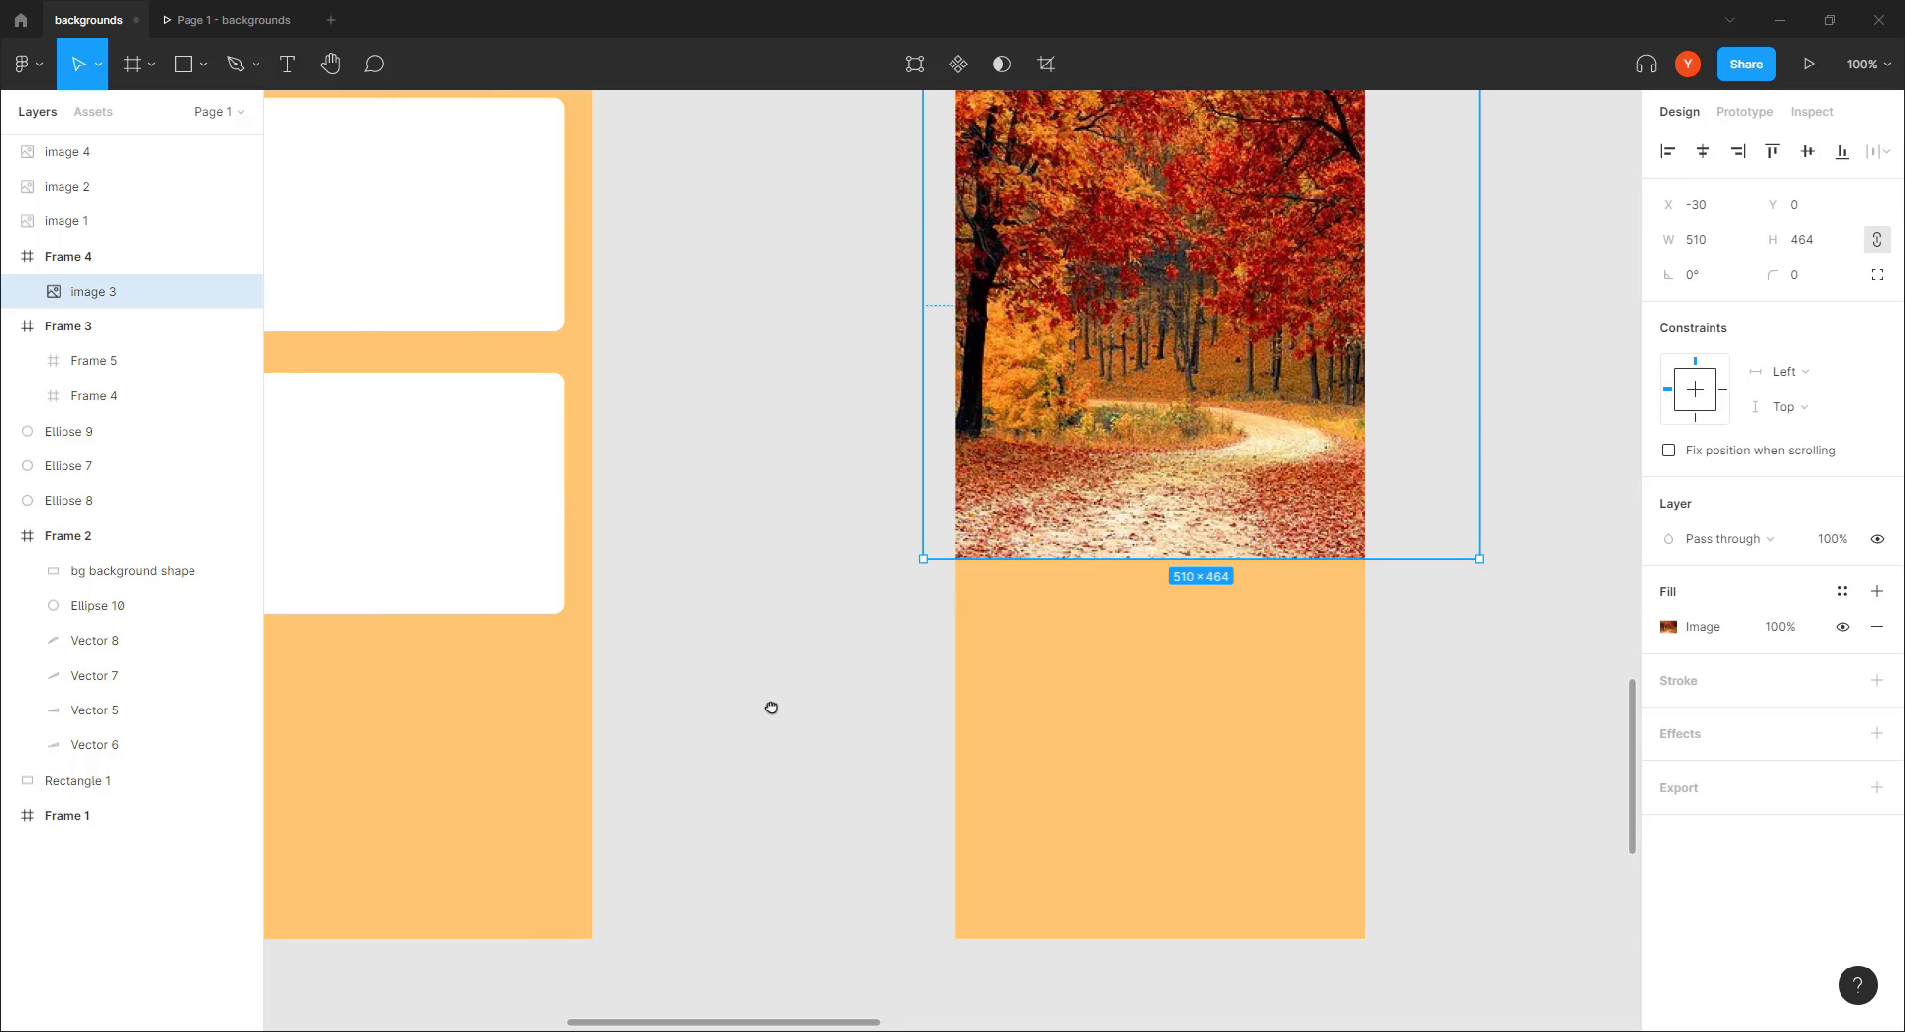
{"action": "key", "text": "ctrl+z"}
{"action": "key", "text": "ctrl+z"}
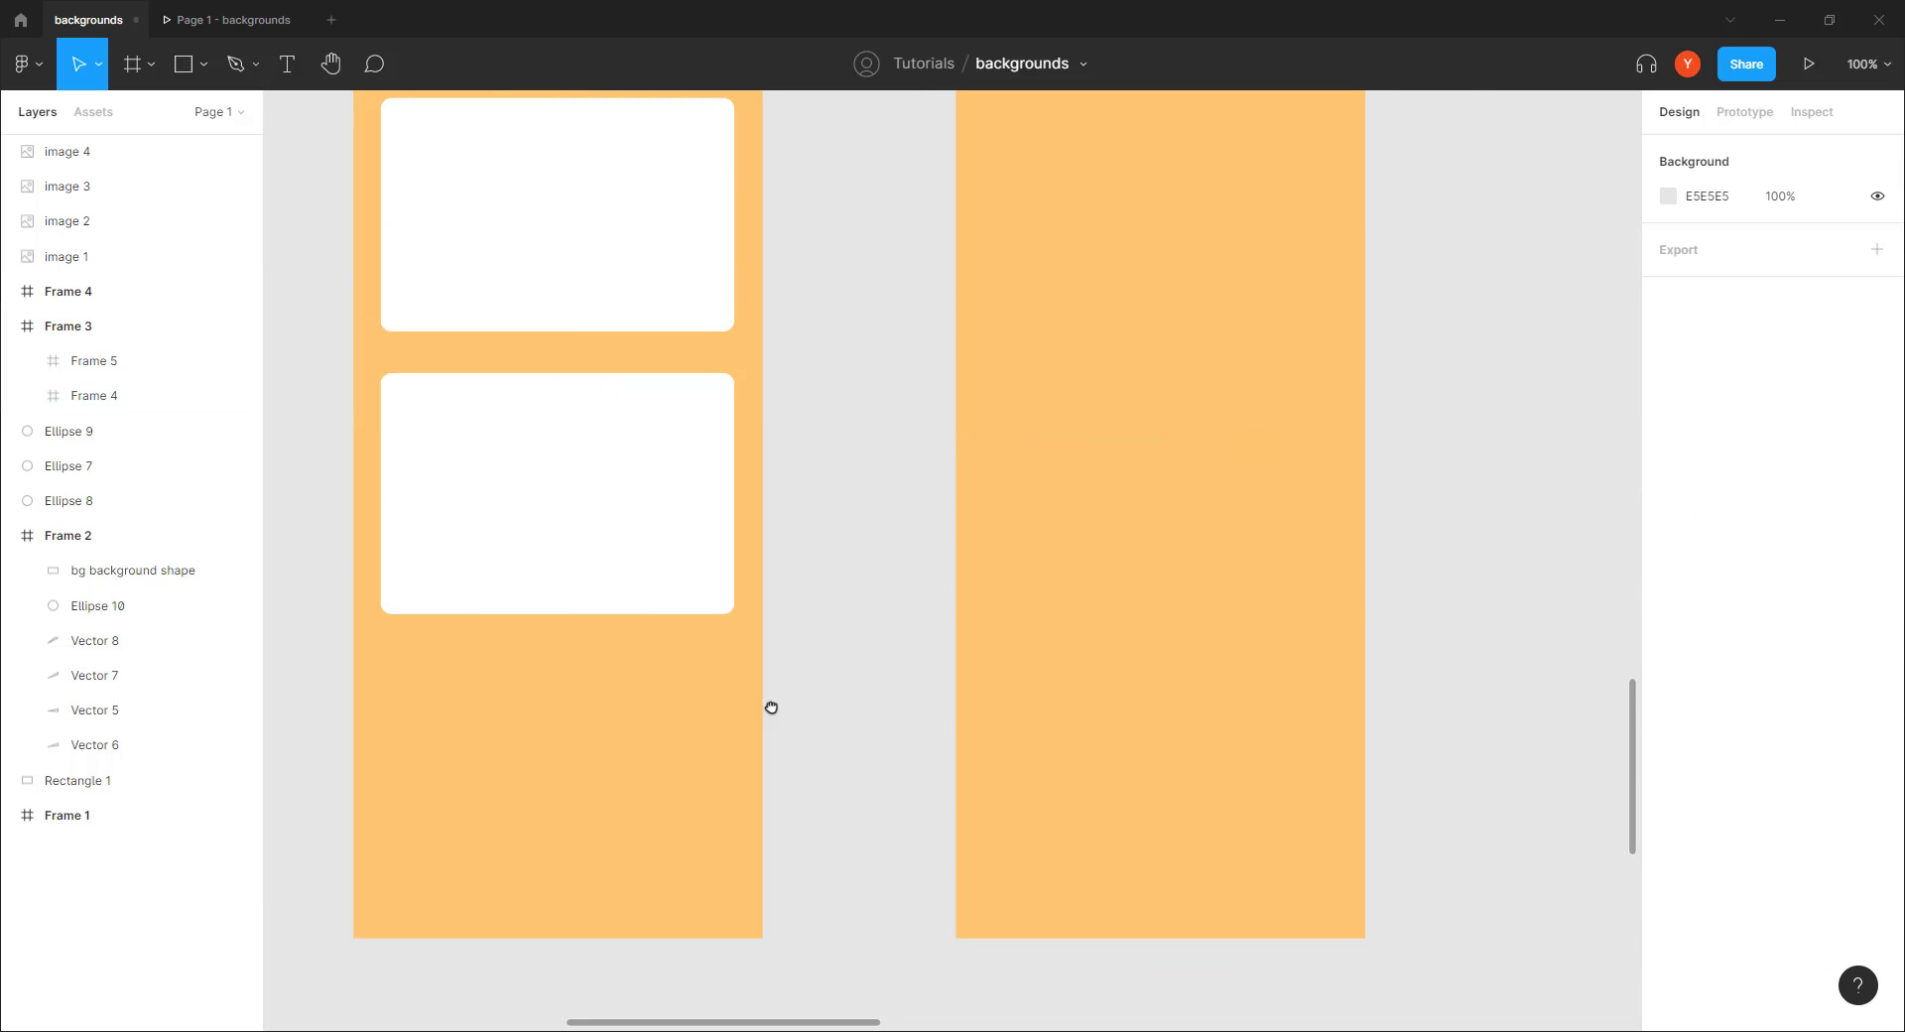
Move the empty orange Frame 4 to the free canvas area at about X 1326, Y 2955
{"action": "key", "text": "ctrl+minus"}
{"action": "key", "text": "ctrl+minus"}
{"action": "left_click_drag", "start_coordinate": [876, 728], "coordinate": [897, 645]}
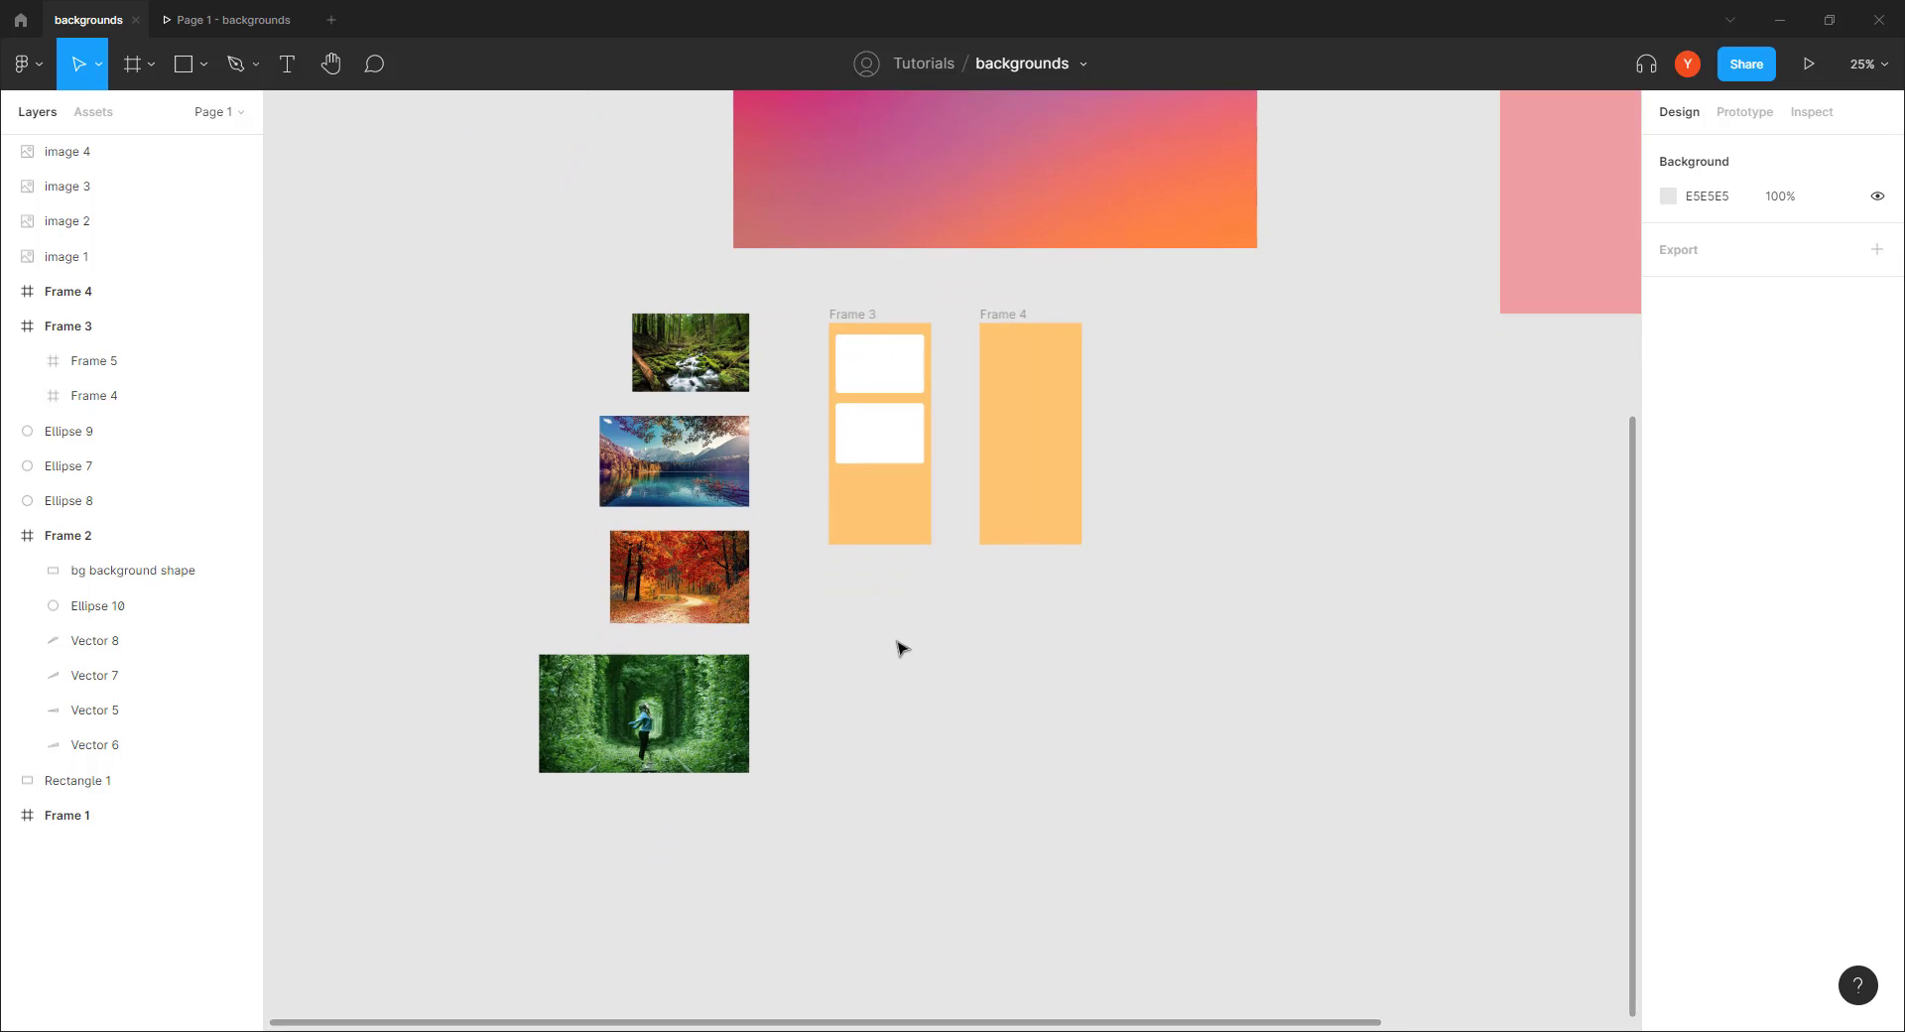
{"action": "left_click_drag", "start_coordinate": [1012, 322], "coordinate": [1280, 455]}
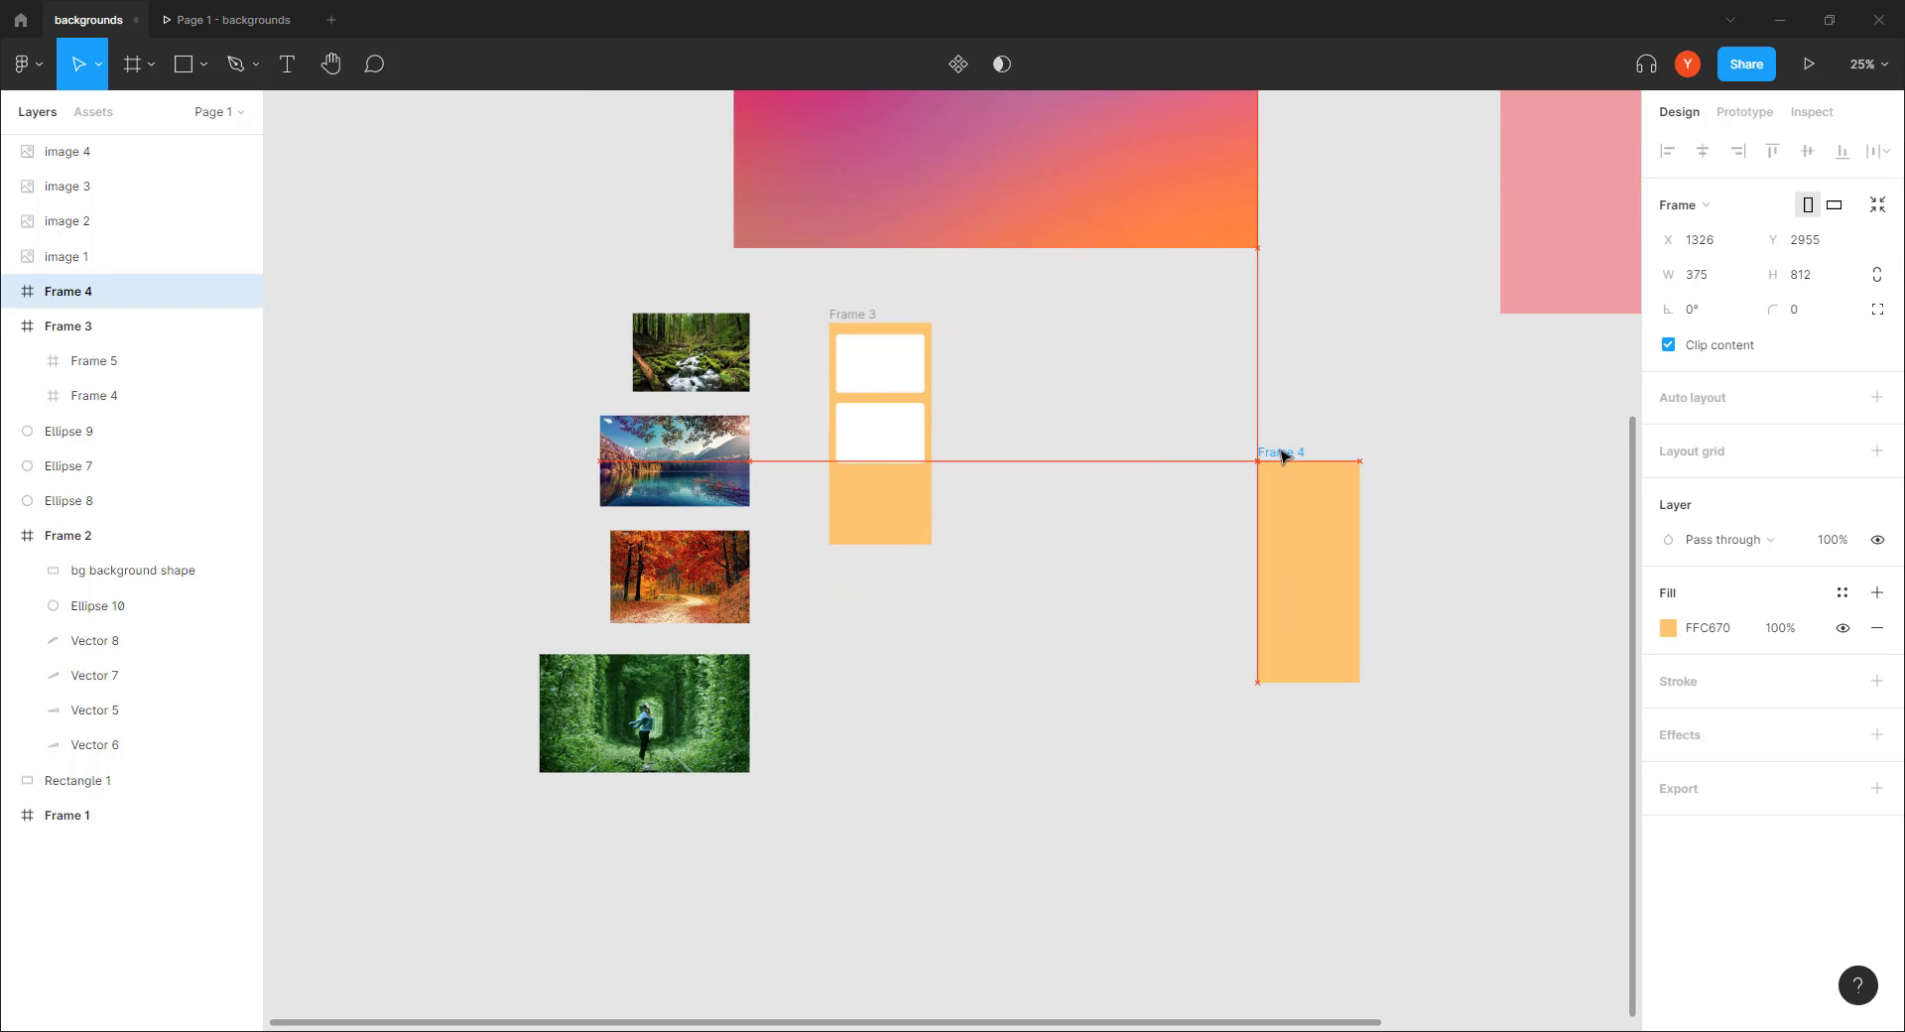
Place the mountain lake image over Frame 4 and enlarge it to about 1407 × 855 so it covers the frame
{"action": "left_click", "coordinate": [678, 729]}
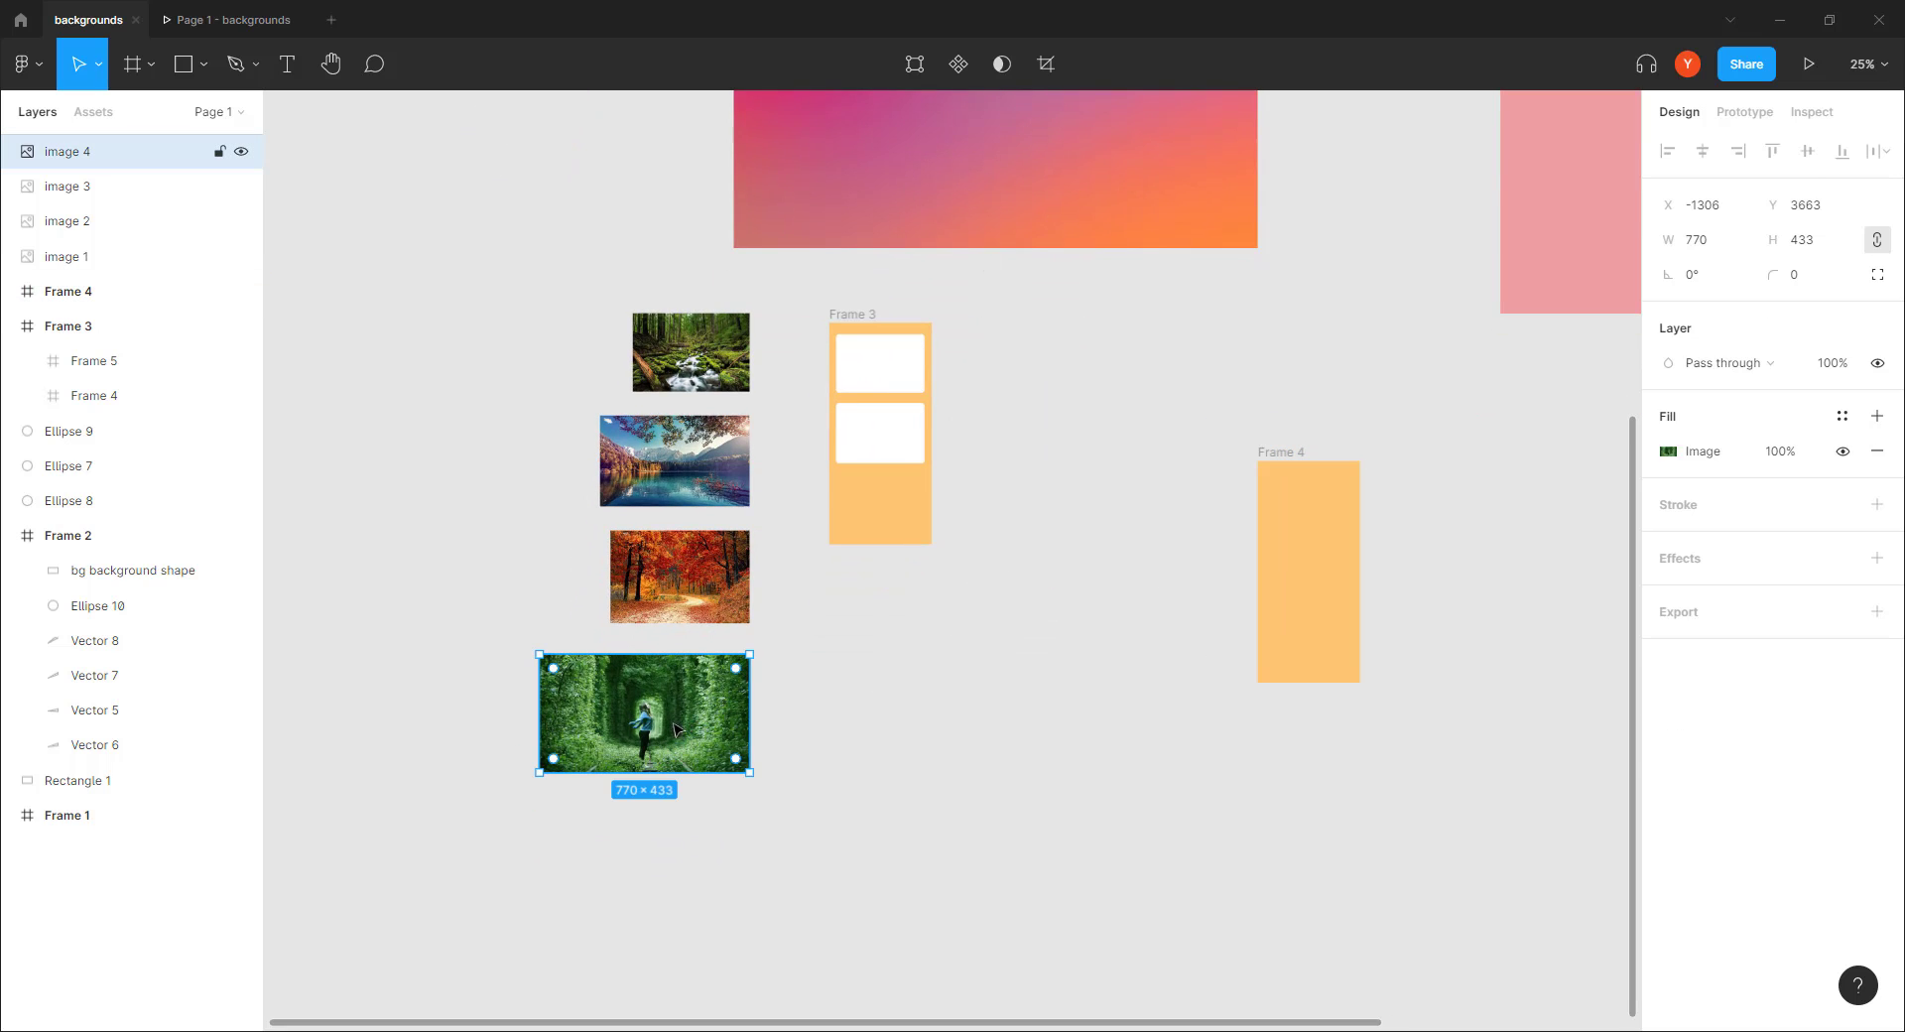
{"action": "left_click_drag", "start_coordinate": [656, 454], "coordinate": [1119, 536]}
{"action": "left_click_drag", "start_coordinate": [1213, 589], "coordinate": [1304, 724]}
{"action": "left_click_drag", "start_coordinate": [1171, 675], "coordinate": [1230, 638]}
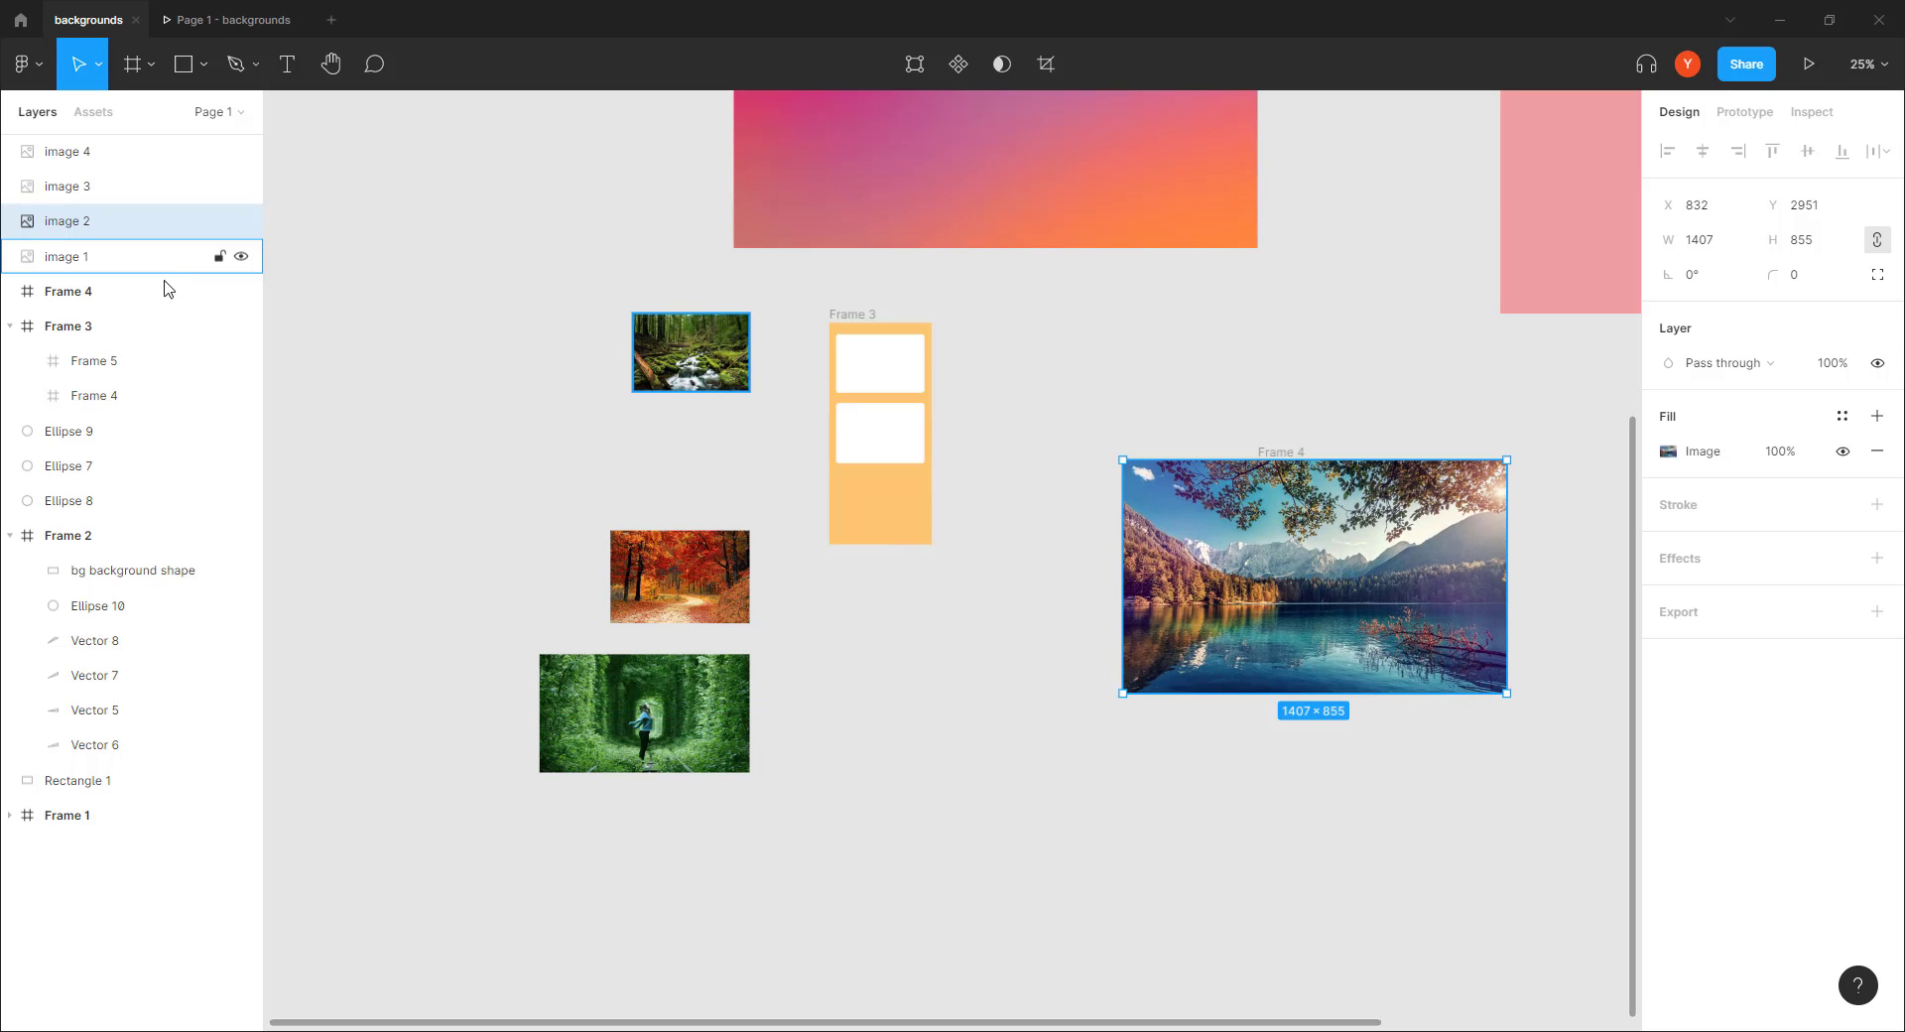
Nest image 2 inside Frame 4 as its clipped background and view the frame at 100%
{"action": "left_click_drag", "start_coordinate": [86, 224], "coordinate": [86, 291]}
{"action": "left_click", "coordinate": [1093, 774]}
{"action": "left_click_drag", "start_coordinate": [1132, 760], "coordinate": [893, 671]}
{"action": "key", "text": "ctrl+plus"}
{"action": "key", "text": "ctrl+plus"}
{"action": "left_click_drag", "start_coordinate": [922, 547], "coordinate": [565, 757]}
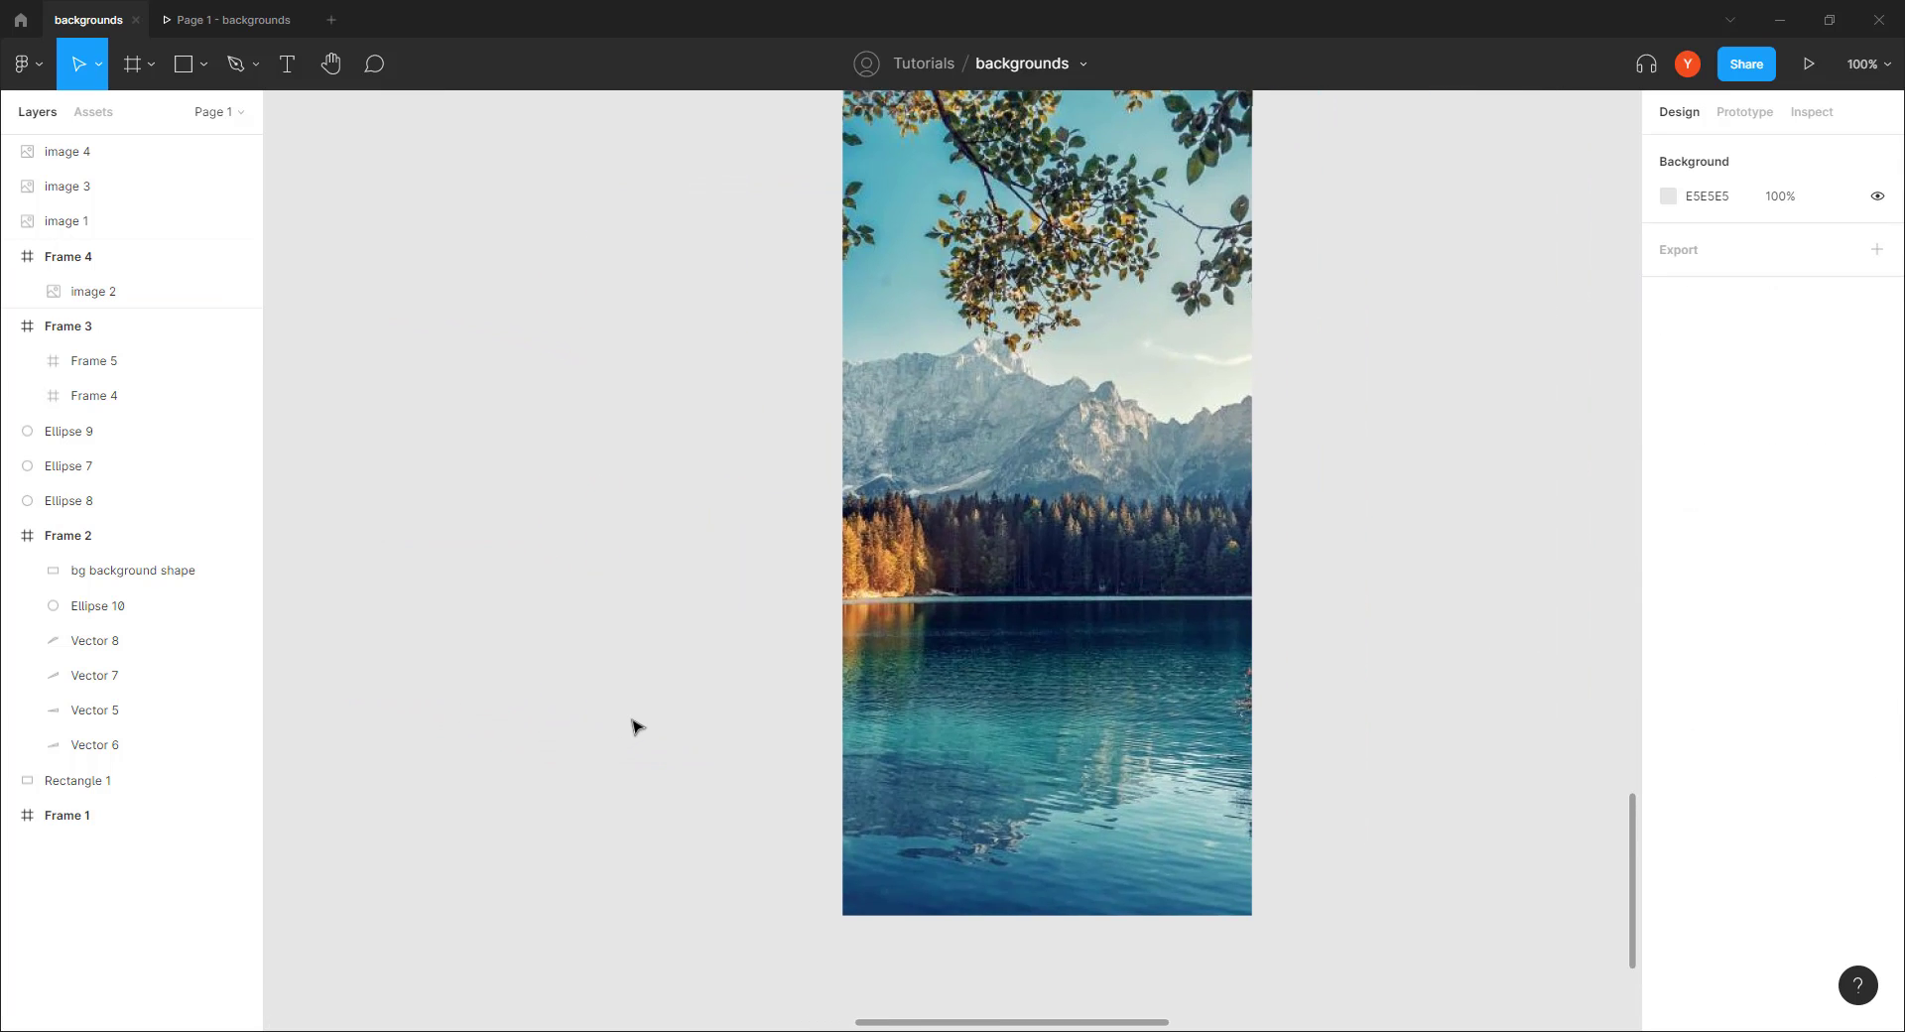
{"action": "left_click_drag", "start_coordinate": [664, 529], "coordinate": [548, 616]}
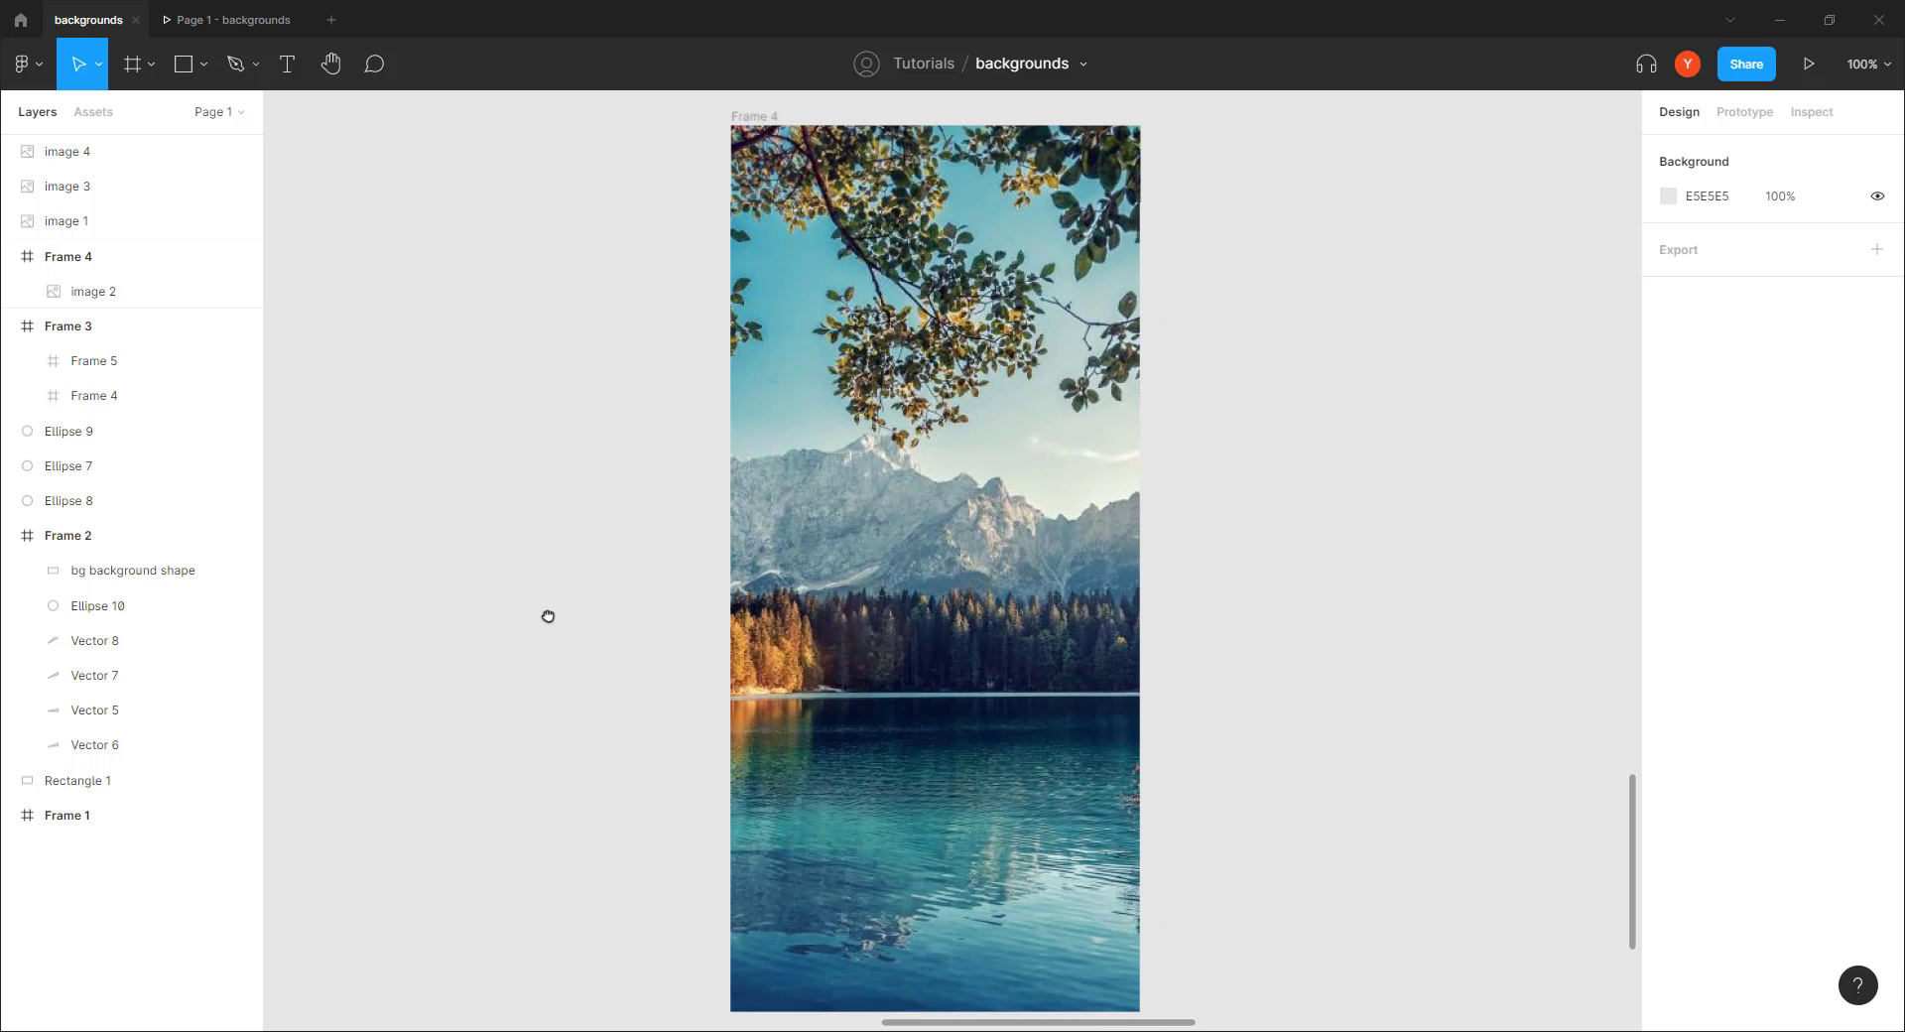
Draw a nested frame of about 341 × 70 near the lower edge of Frame 4, over the lake
{"action": "left_click", "coordinate": [183, 63]}
{"action": "left_click", "coordinate": [137, 66]}
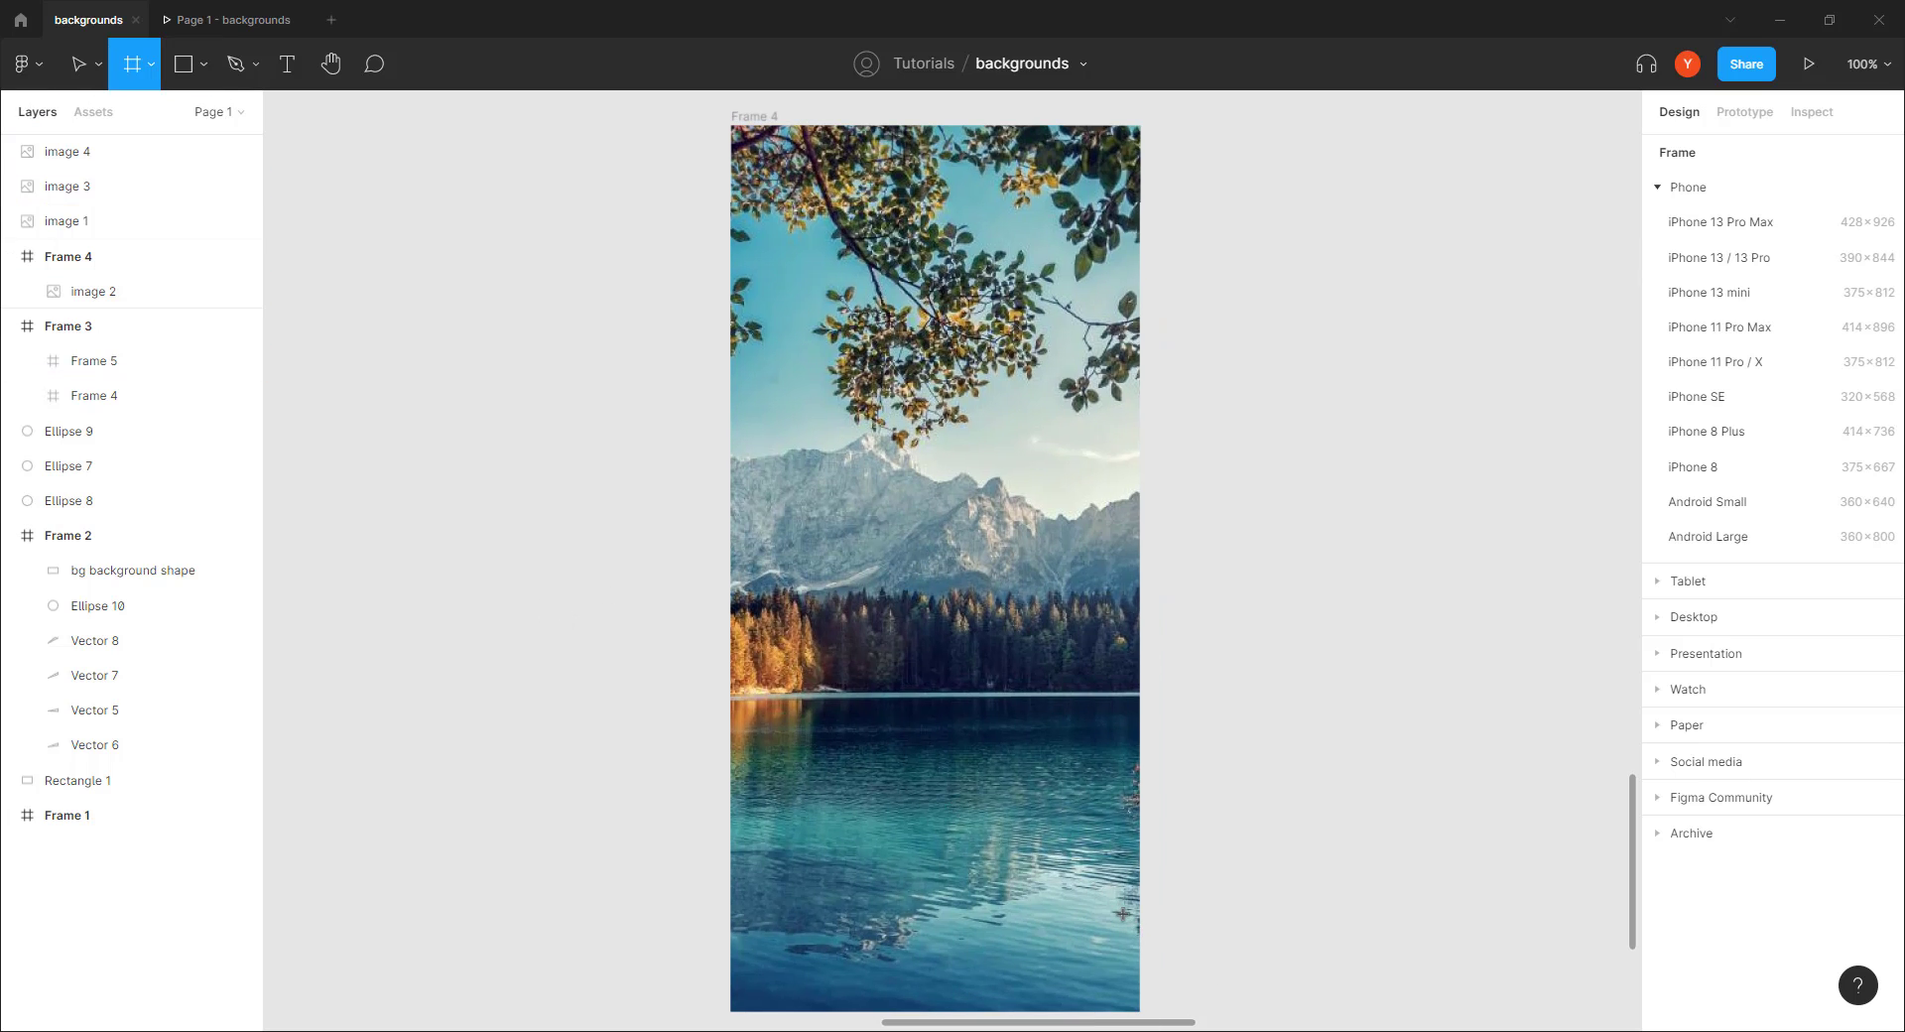
{"action": "mouse_move", "coordinate": [1122, 911]}
{"action": "left_mouse_down"}
{"action": "mouse_move", "coordinate": [1031, 977]}
{"action": "mouse_move", "coordinate": [751, 996]}
{"action": "mouse_move", "coordinate": [714, 970]}
{"action": "left_mouse_up"}
{"action": "scroll", "coordinate": [621, 696], "scroll_direction": "down", "scroll_amount": 3}
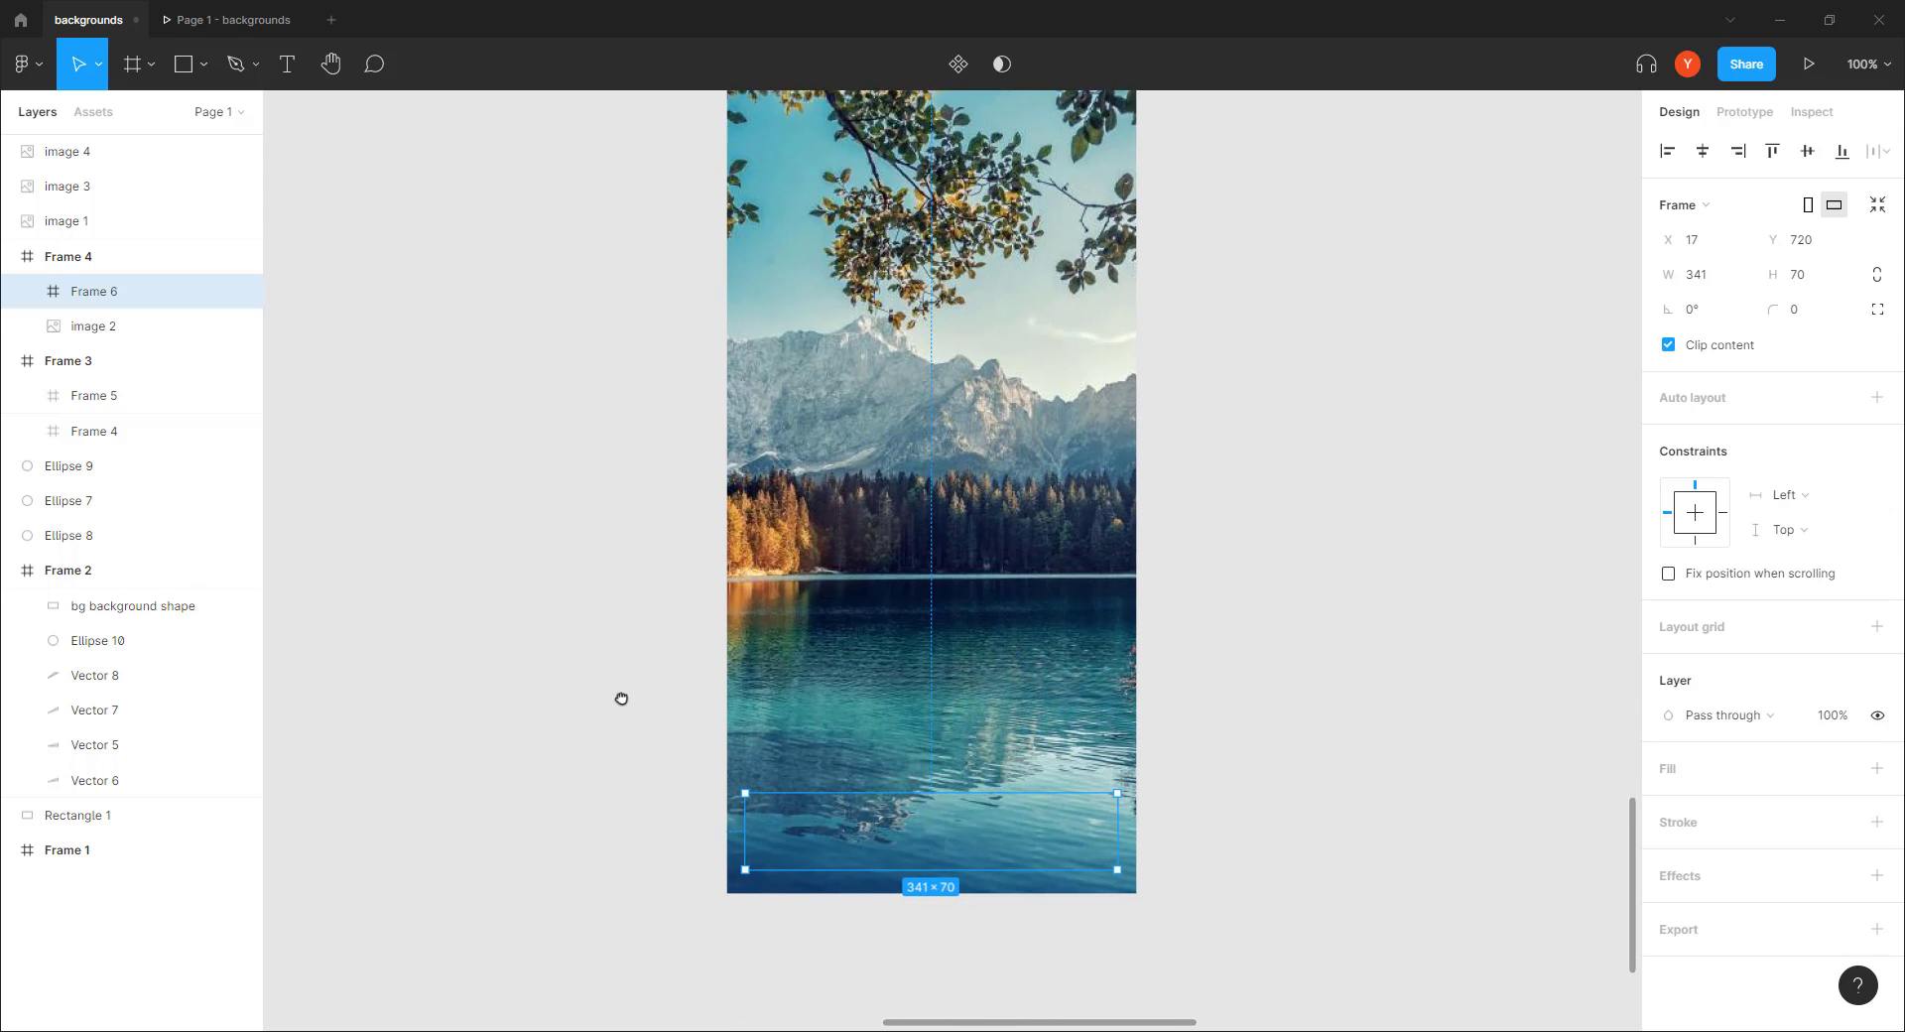
Set the width of the nested frame over the lake to 340
{"action": "left_click", "coordinate": [1800, 273]}
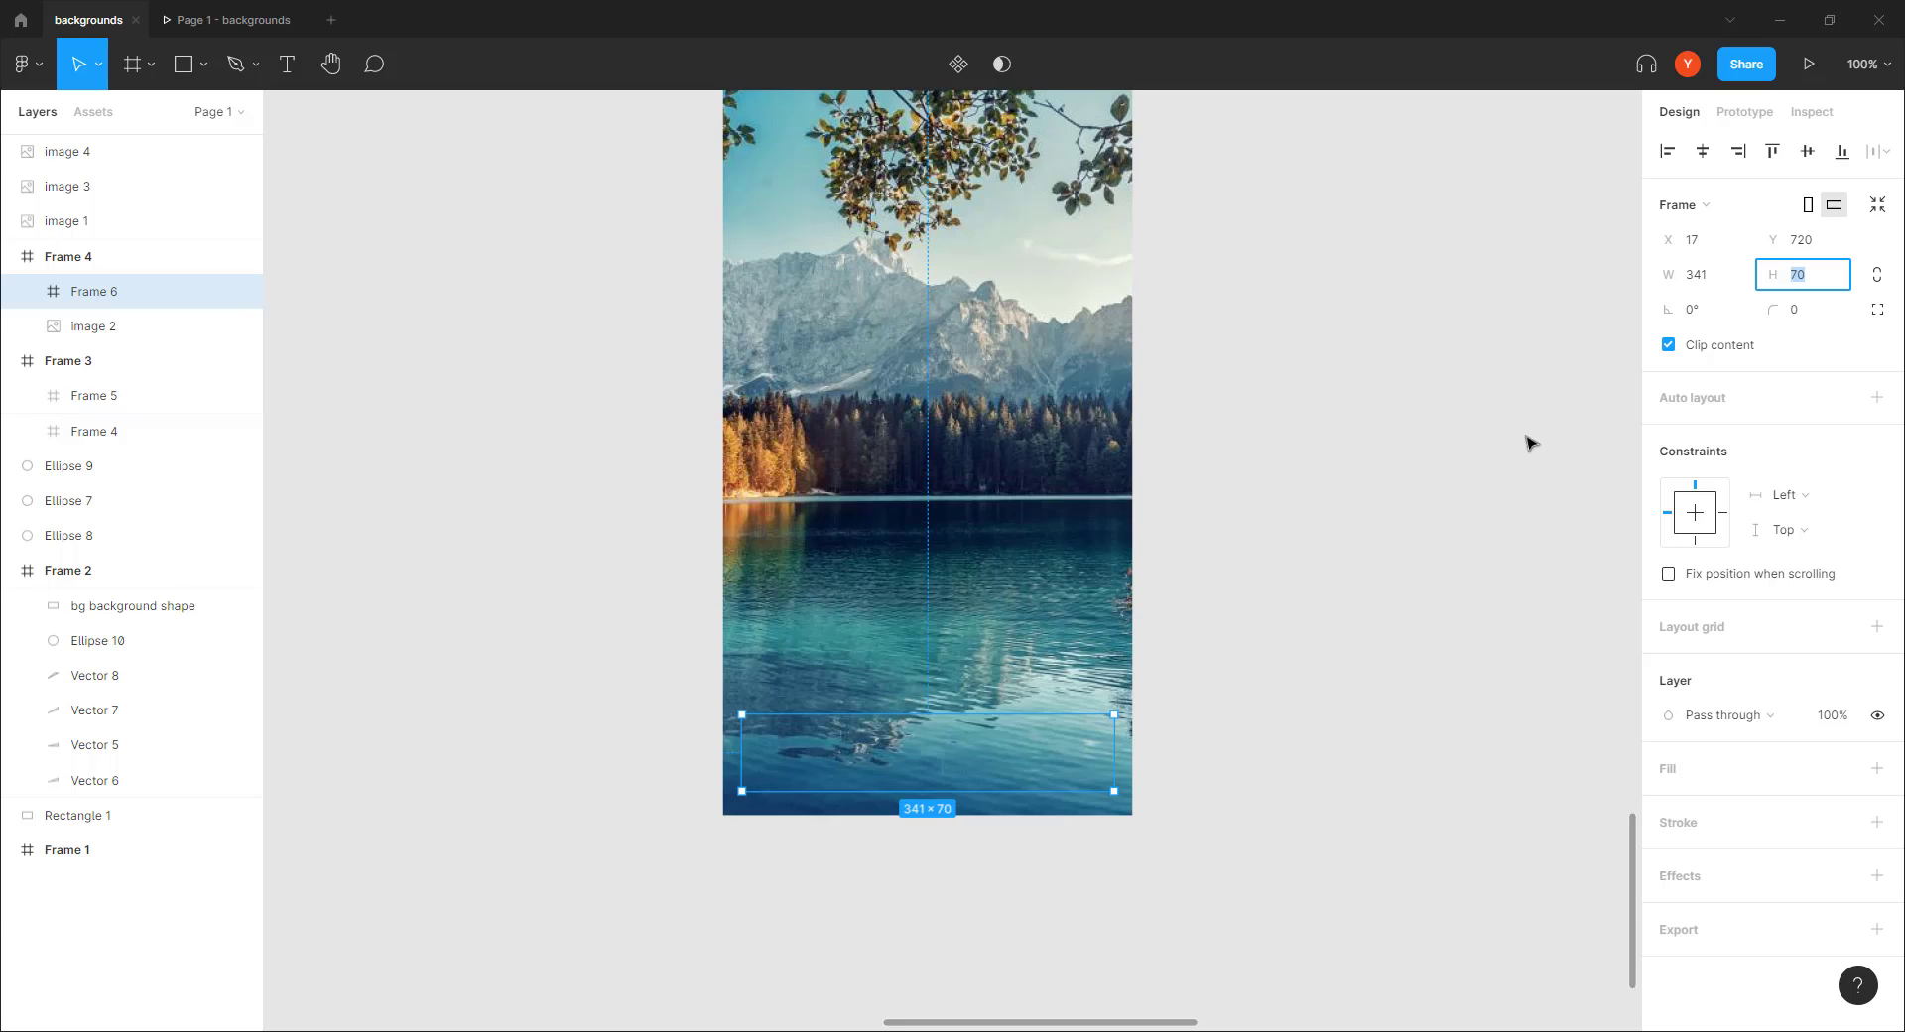
{"action": "left_click", "coordinate": [1355, 528]}
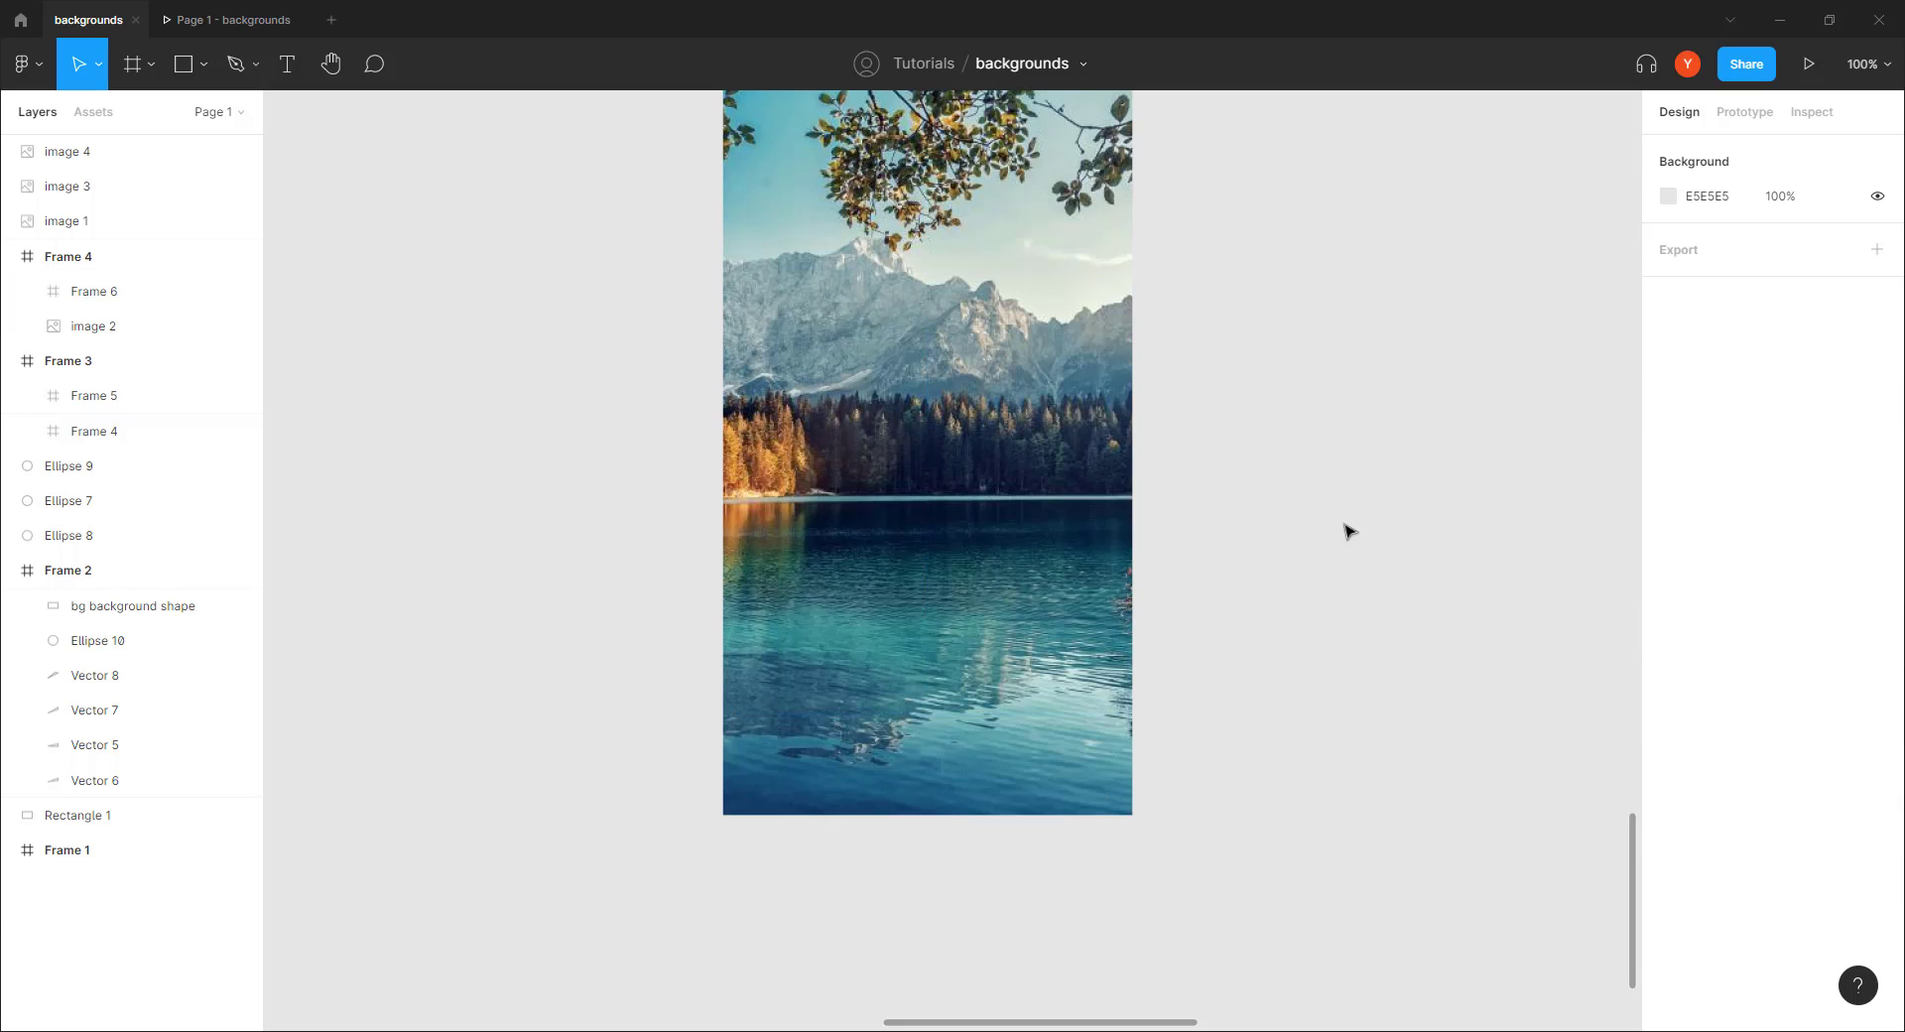
{"action": "left_click", "coordinate": [971, 769]}
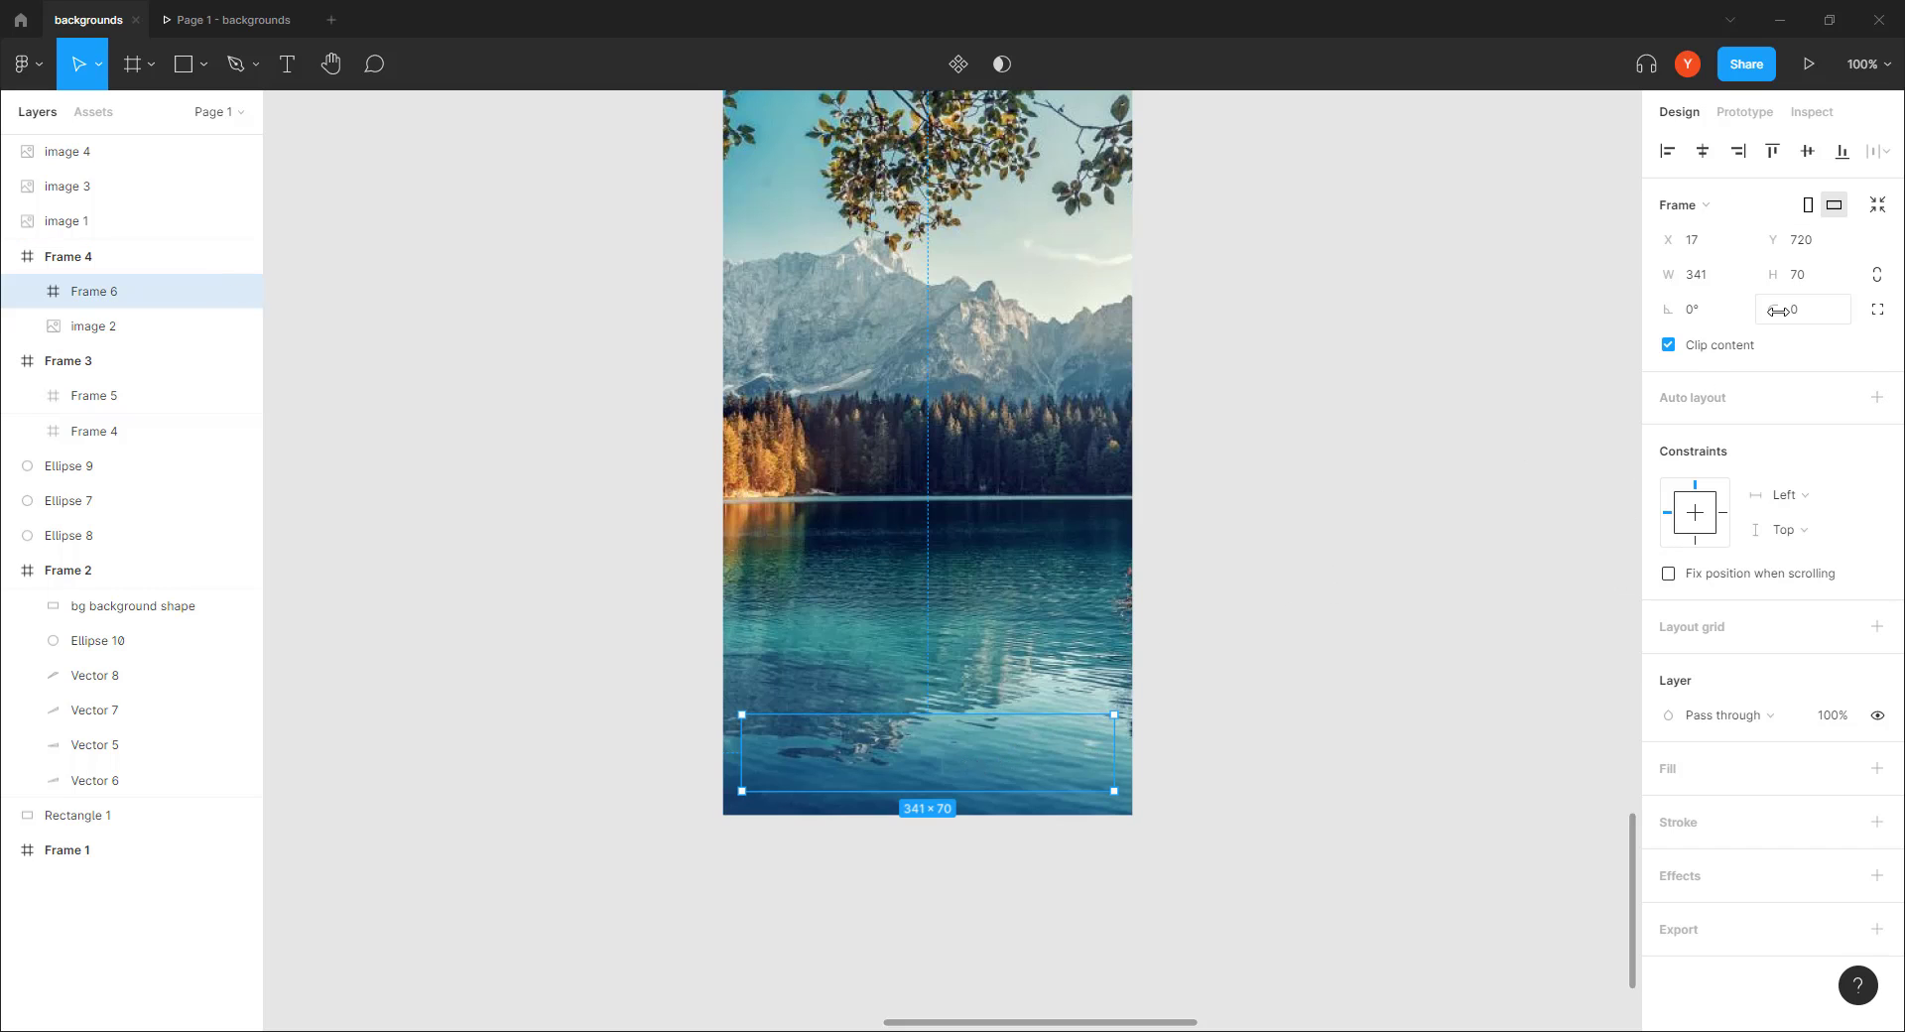
{"action": "left_click", "coordinate": [1700, 279]}
{"action": "type", "text": "340"}
{"action": "key", "text": "Return"}
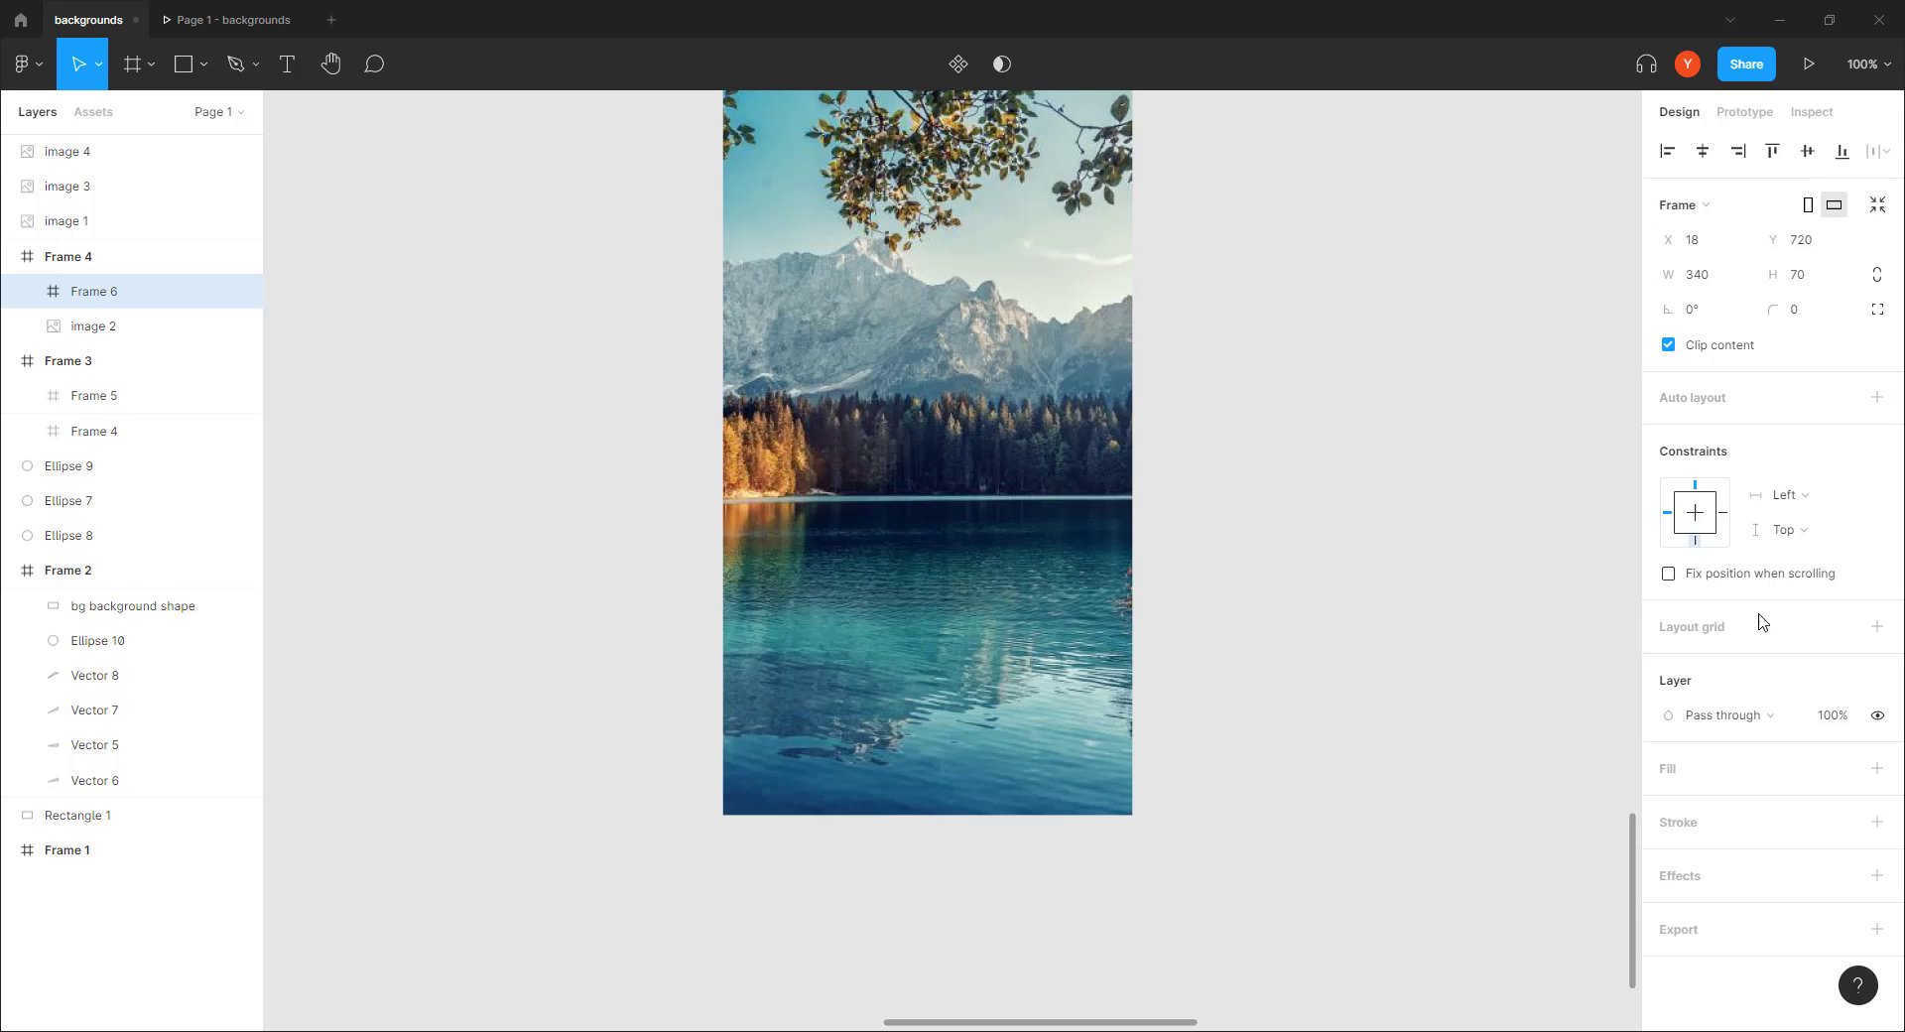
Give the 340 × 70 nested frame a white FFFFFF fill and a corner radius of 6
{"action": "left_click", "coordinate": [1876, 768]}
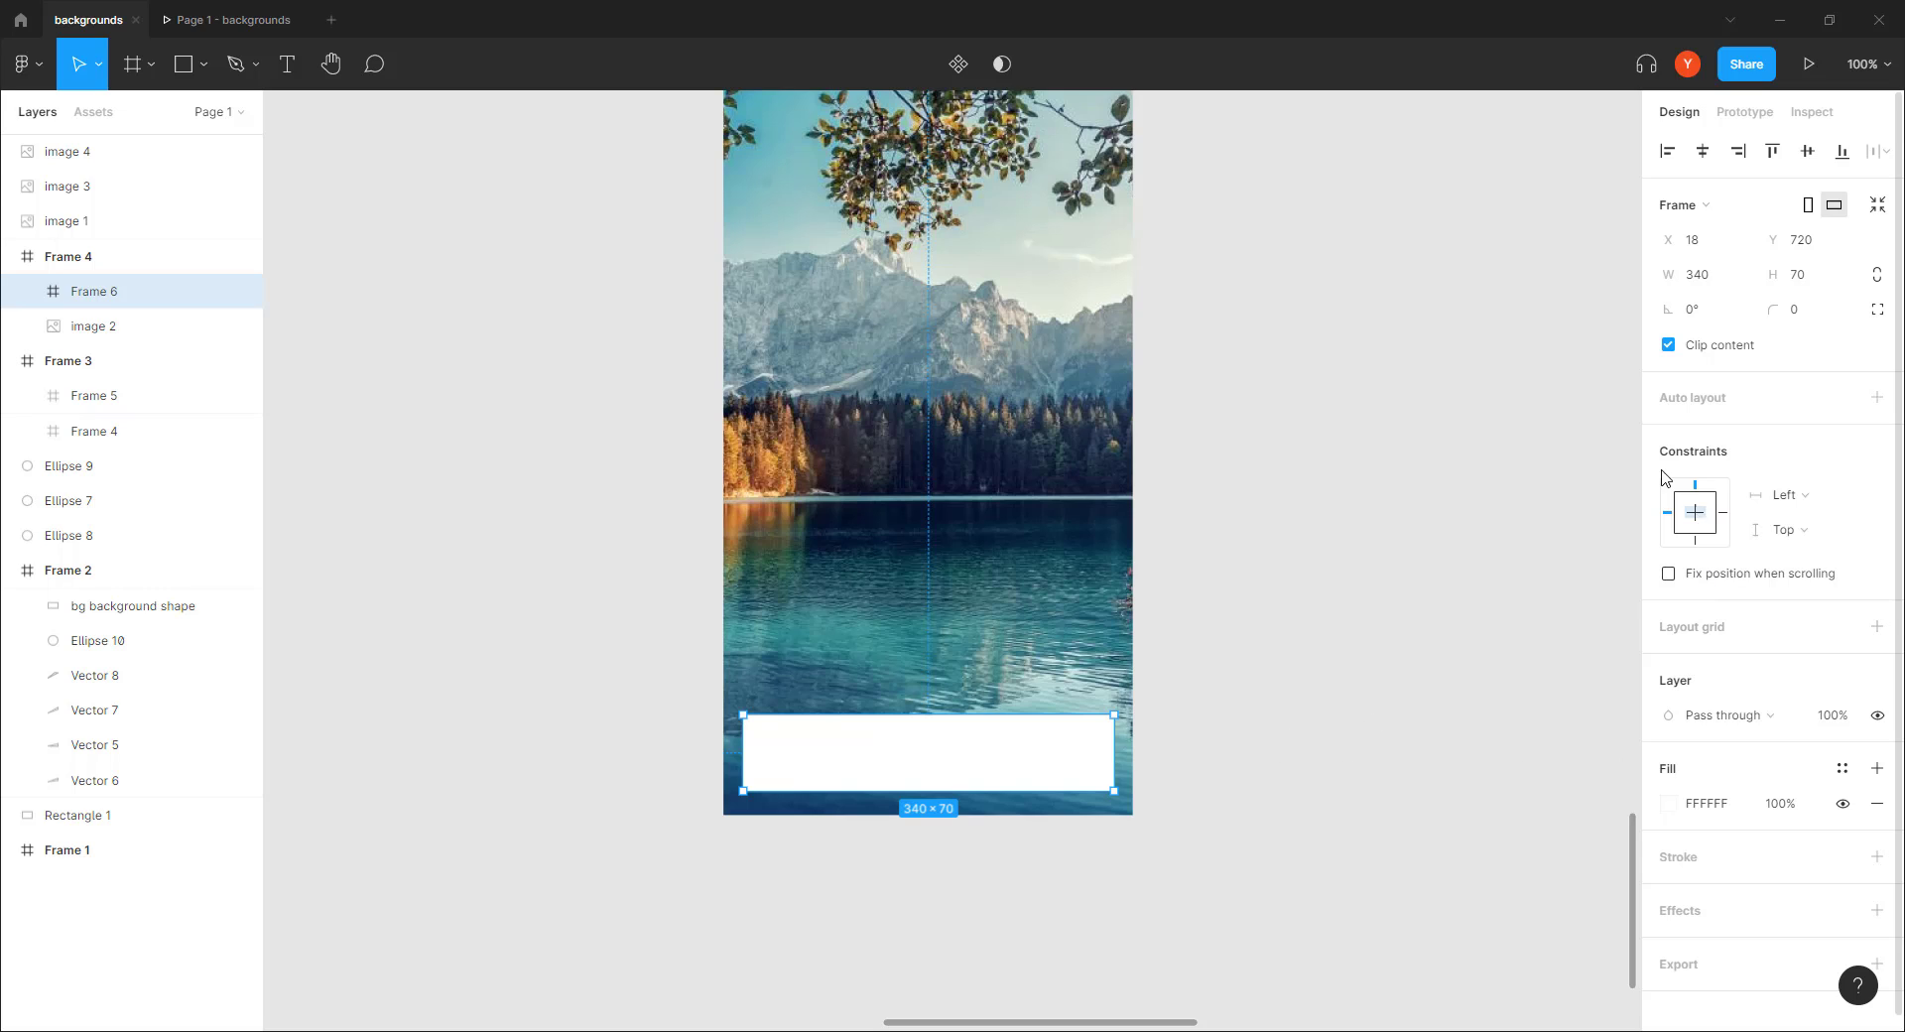
{"action": "left_click", "coordinate": [1801, 315]}
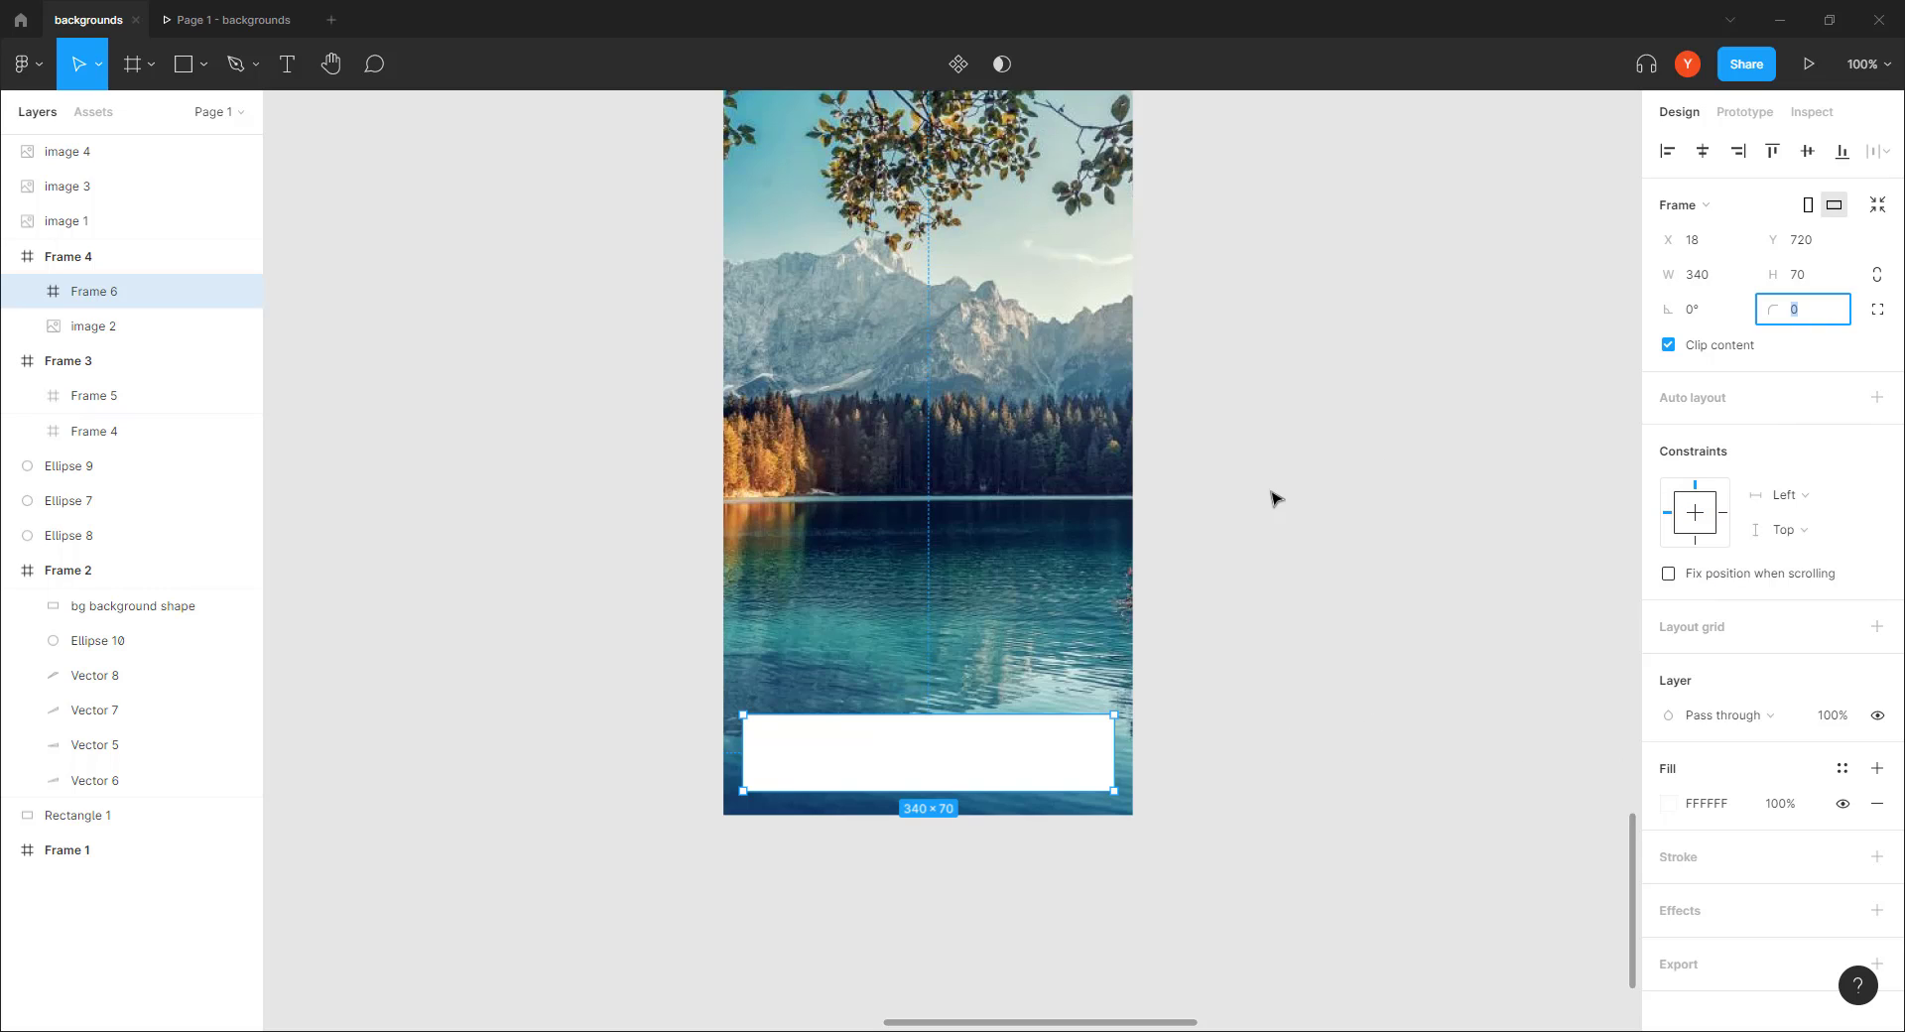
{"action": "key", "text": "Return"}
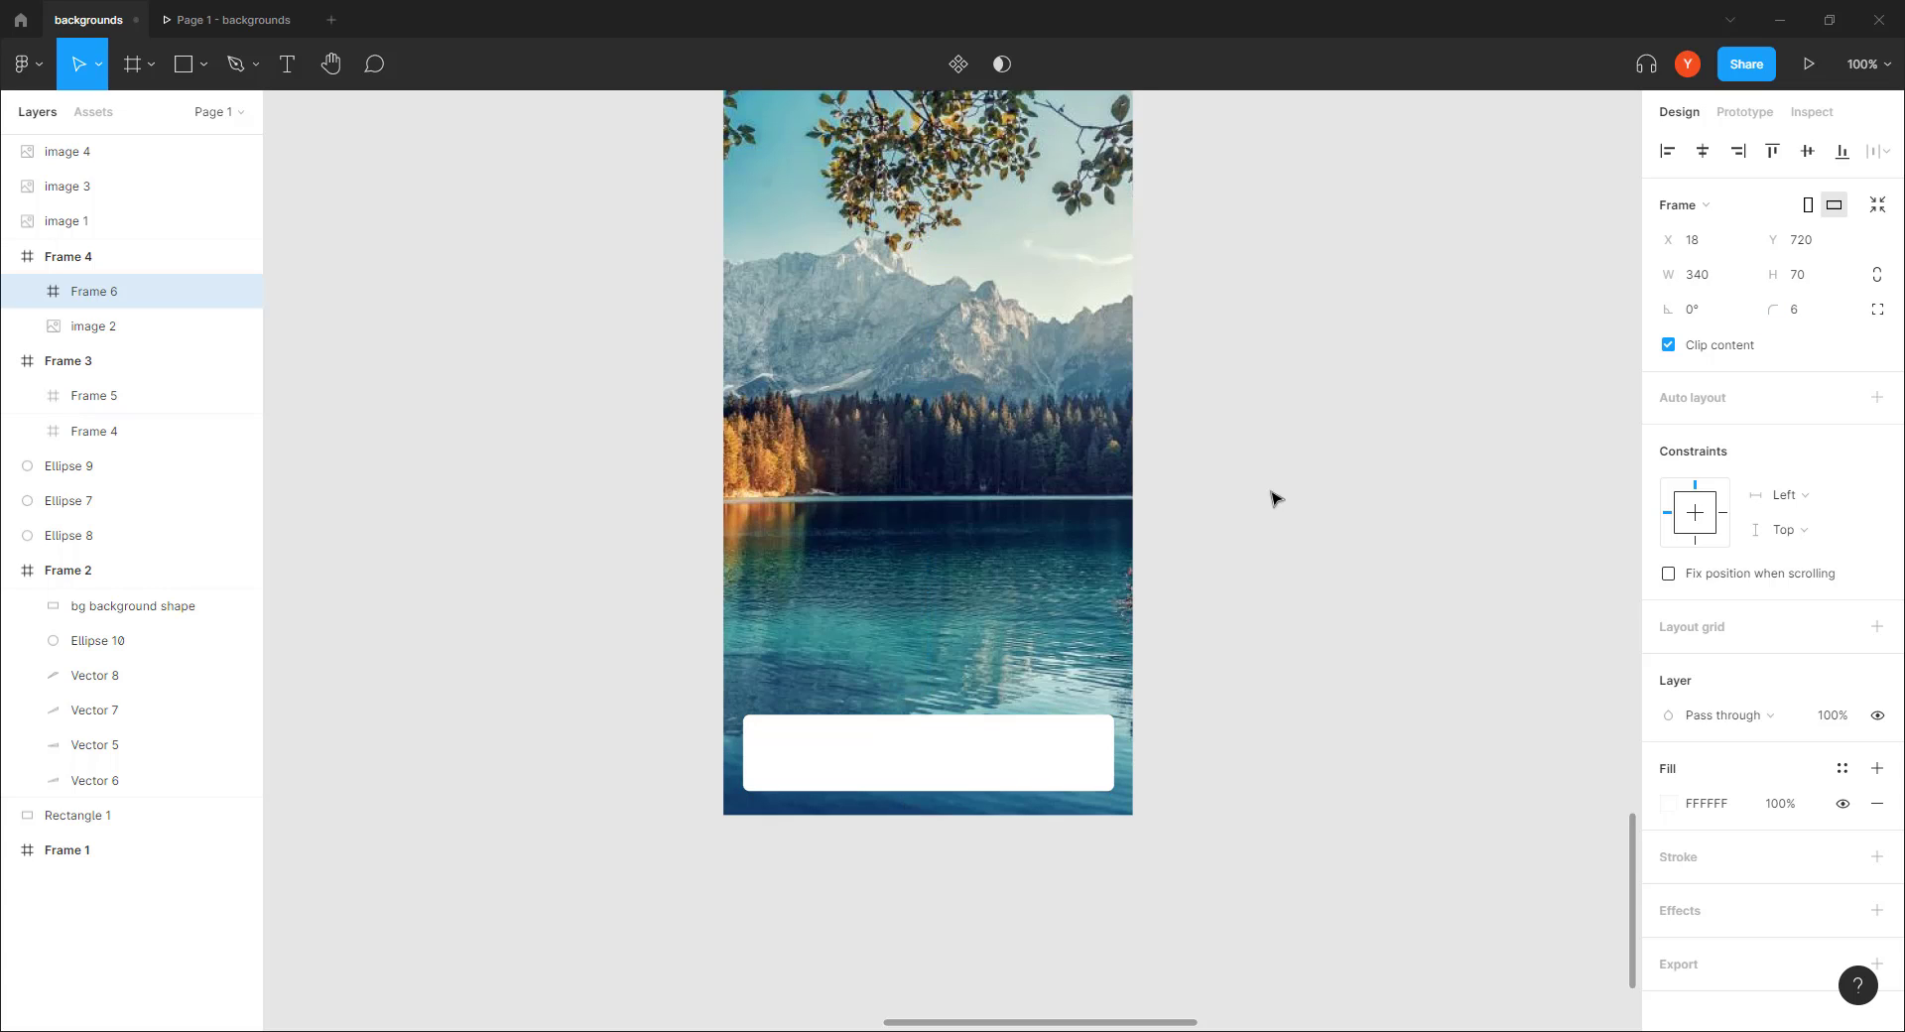
Lower the opacity of the white fill on the nested frame over the lake, trying 30% and settling on 40%
{"action": "left_click", "coordinate": [1754, 809]}
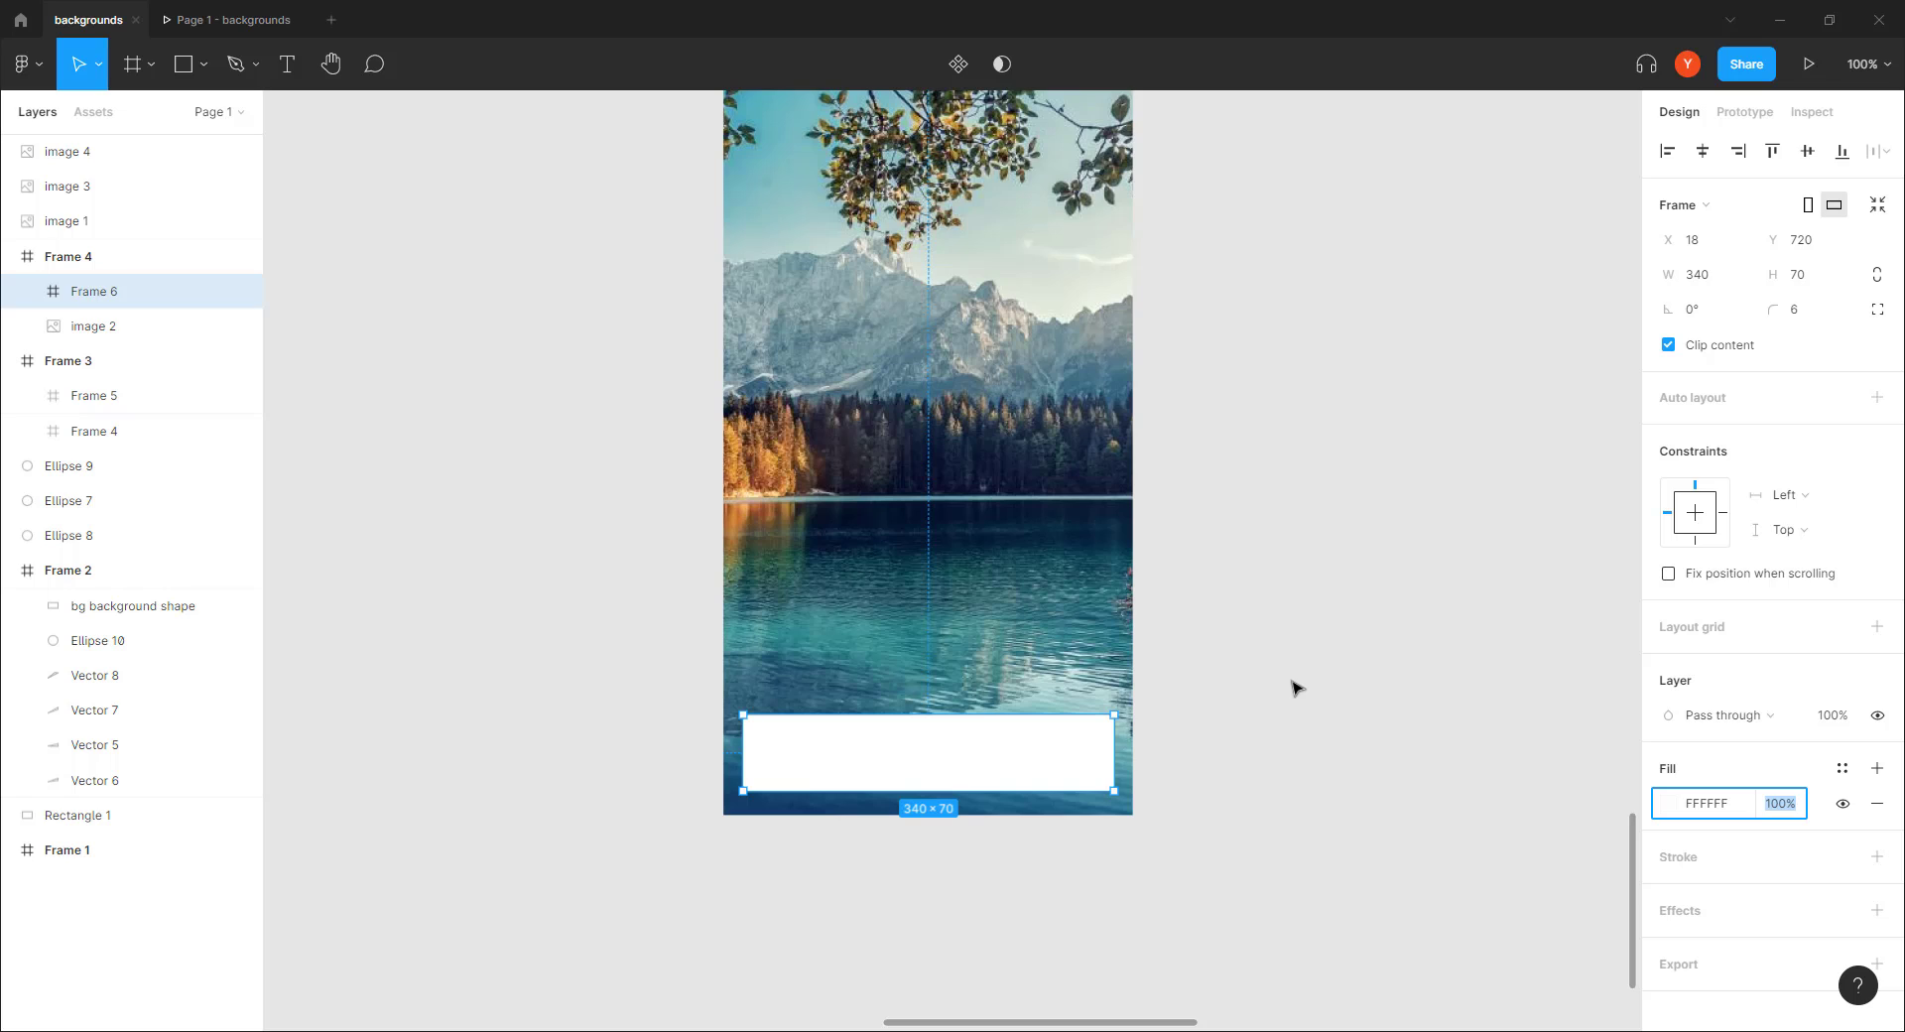
{"action": "type", "text": "30"}
{"action": "key", "text": "Return"}
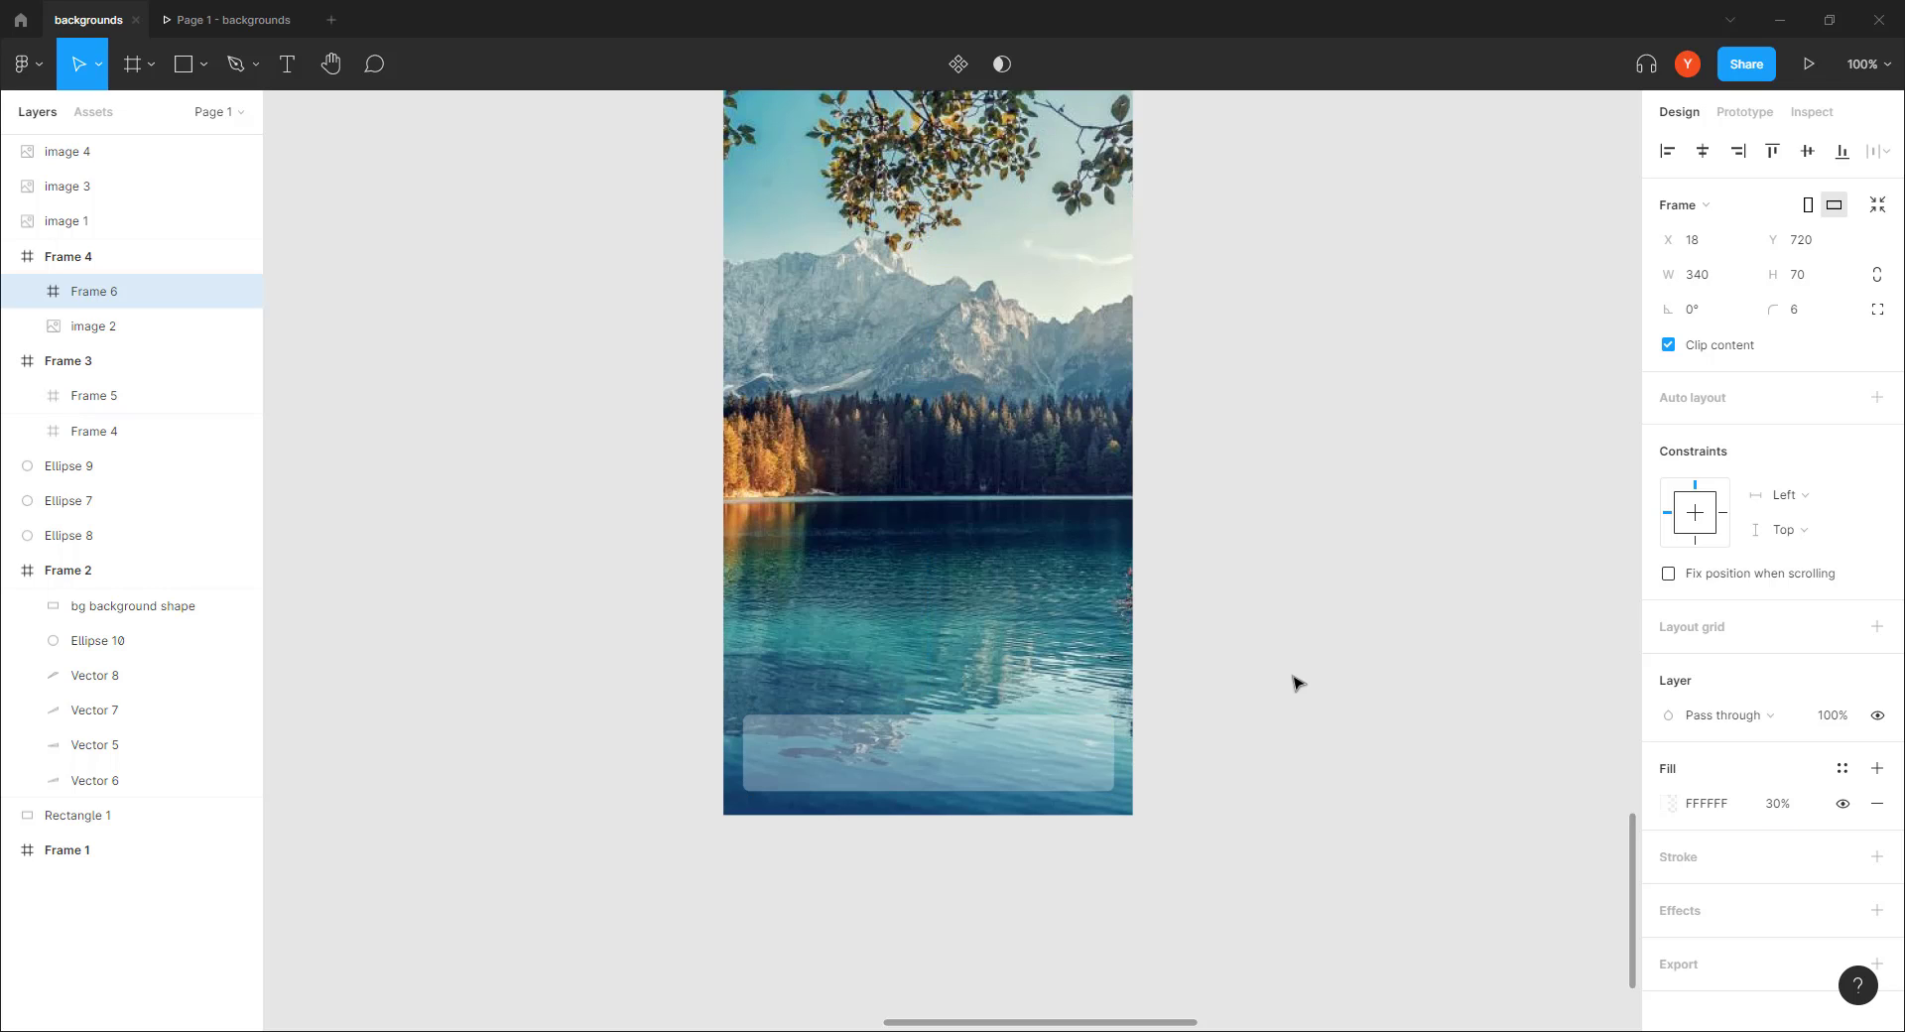
{"action": "left_click", "coordinate": [1777, 803]}
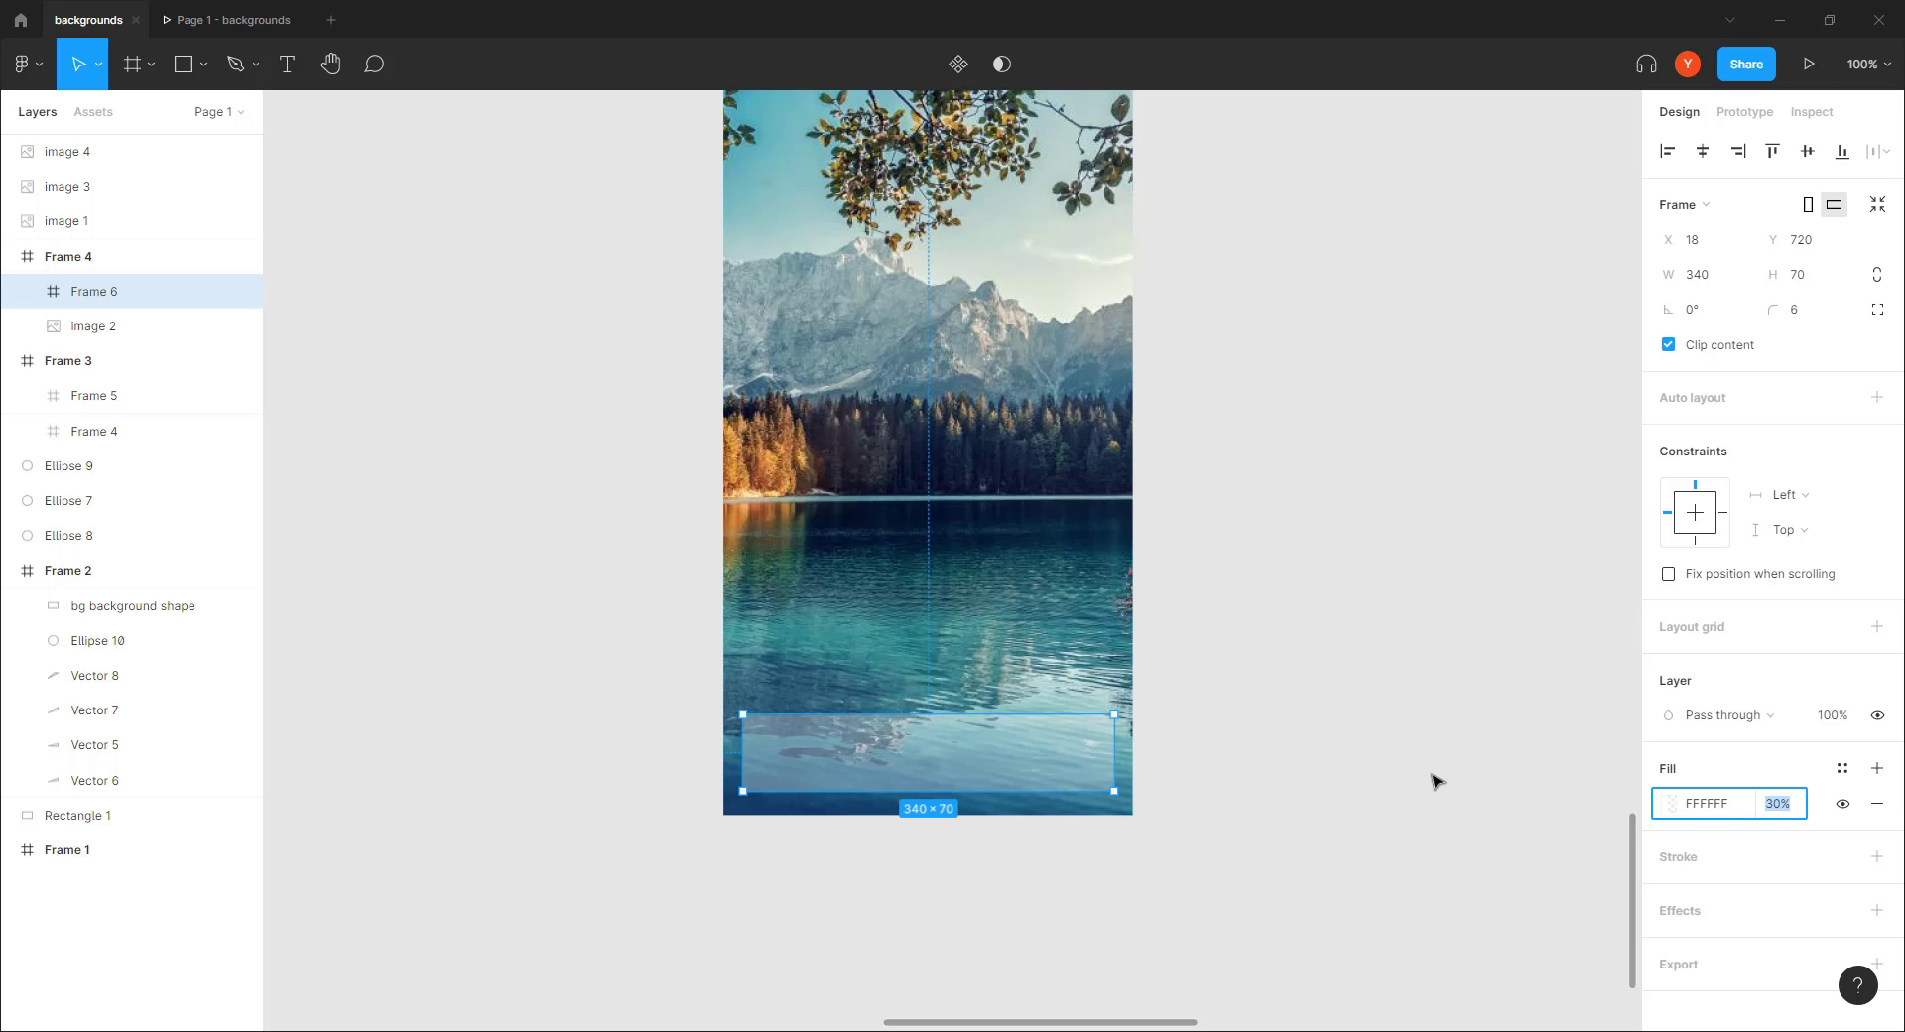
{"action": "type", "text": "40"}
{"action": "key", "text": "Return"}
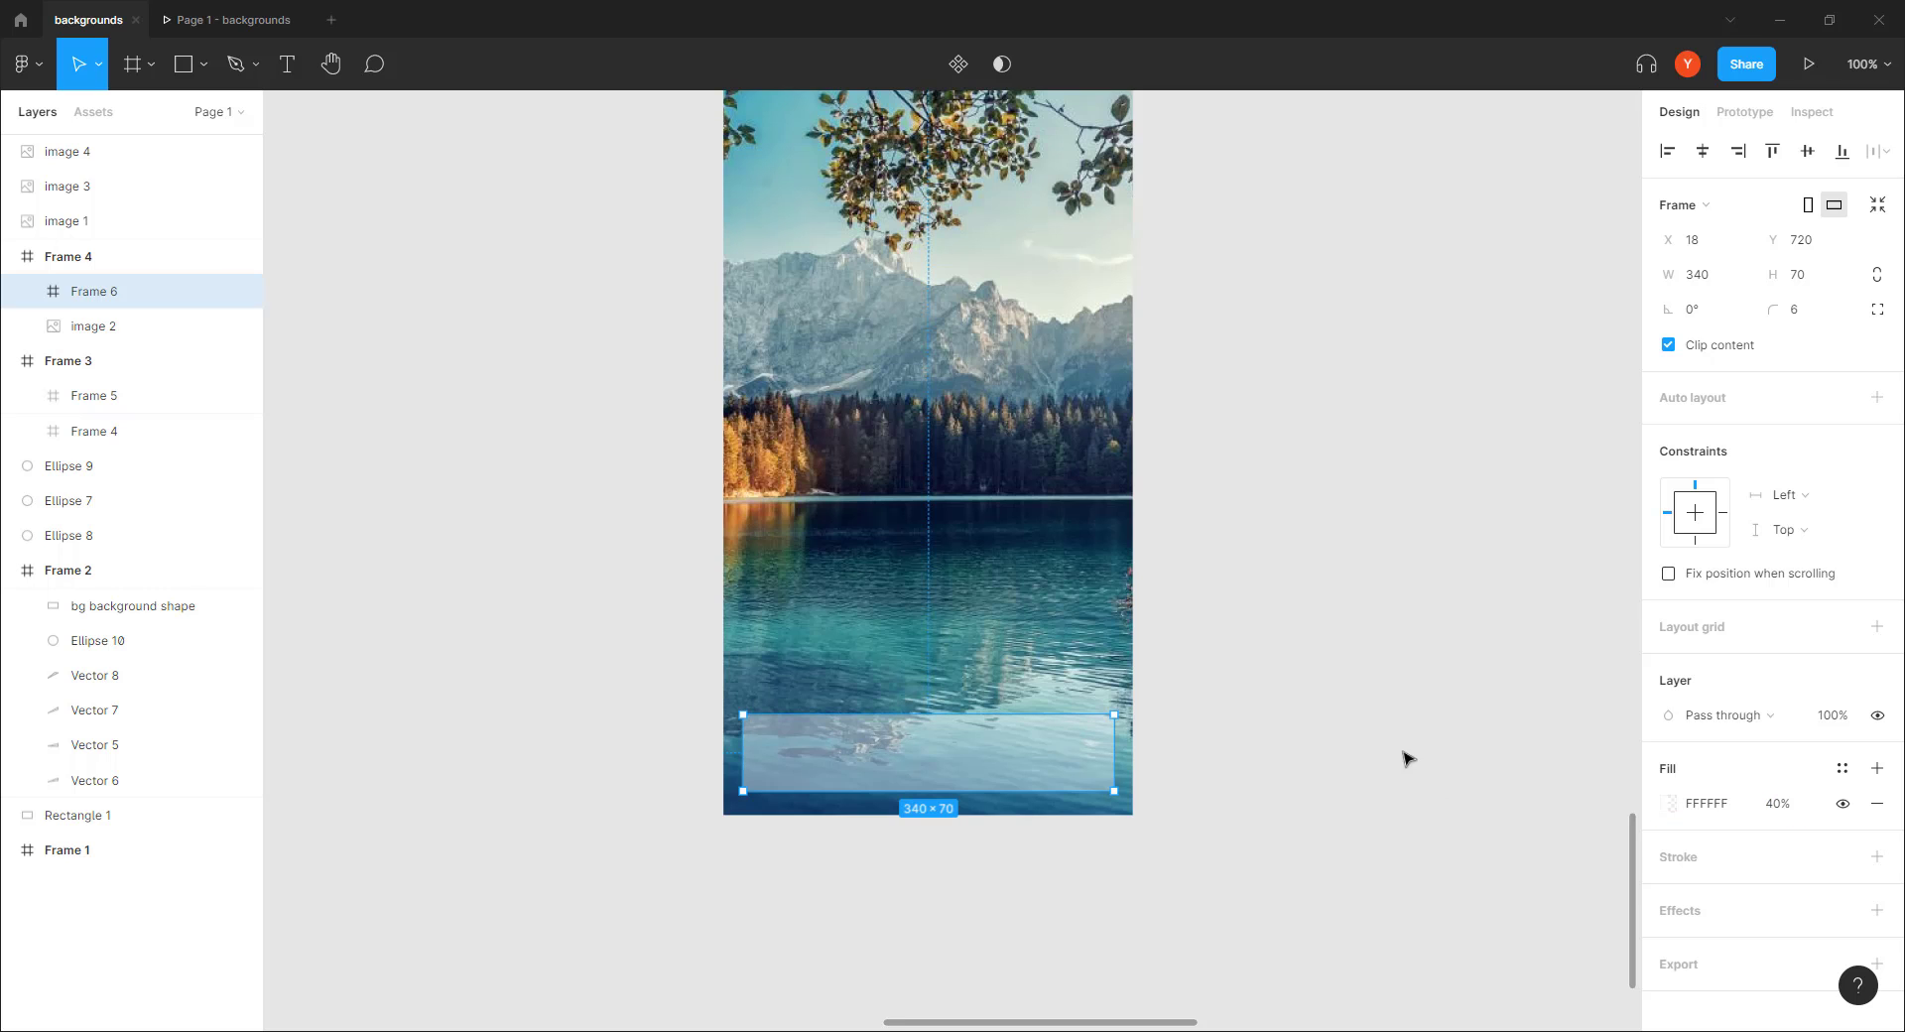
Add an effect to the nested frame over the lake and make it a Background blur
{"action": "scroll", "coordinate": [1404, 757], "scroll_direction": "down", "scroll_amount": 3}
{"action": "key", "text": "ctrl+plus"}
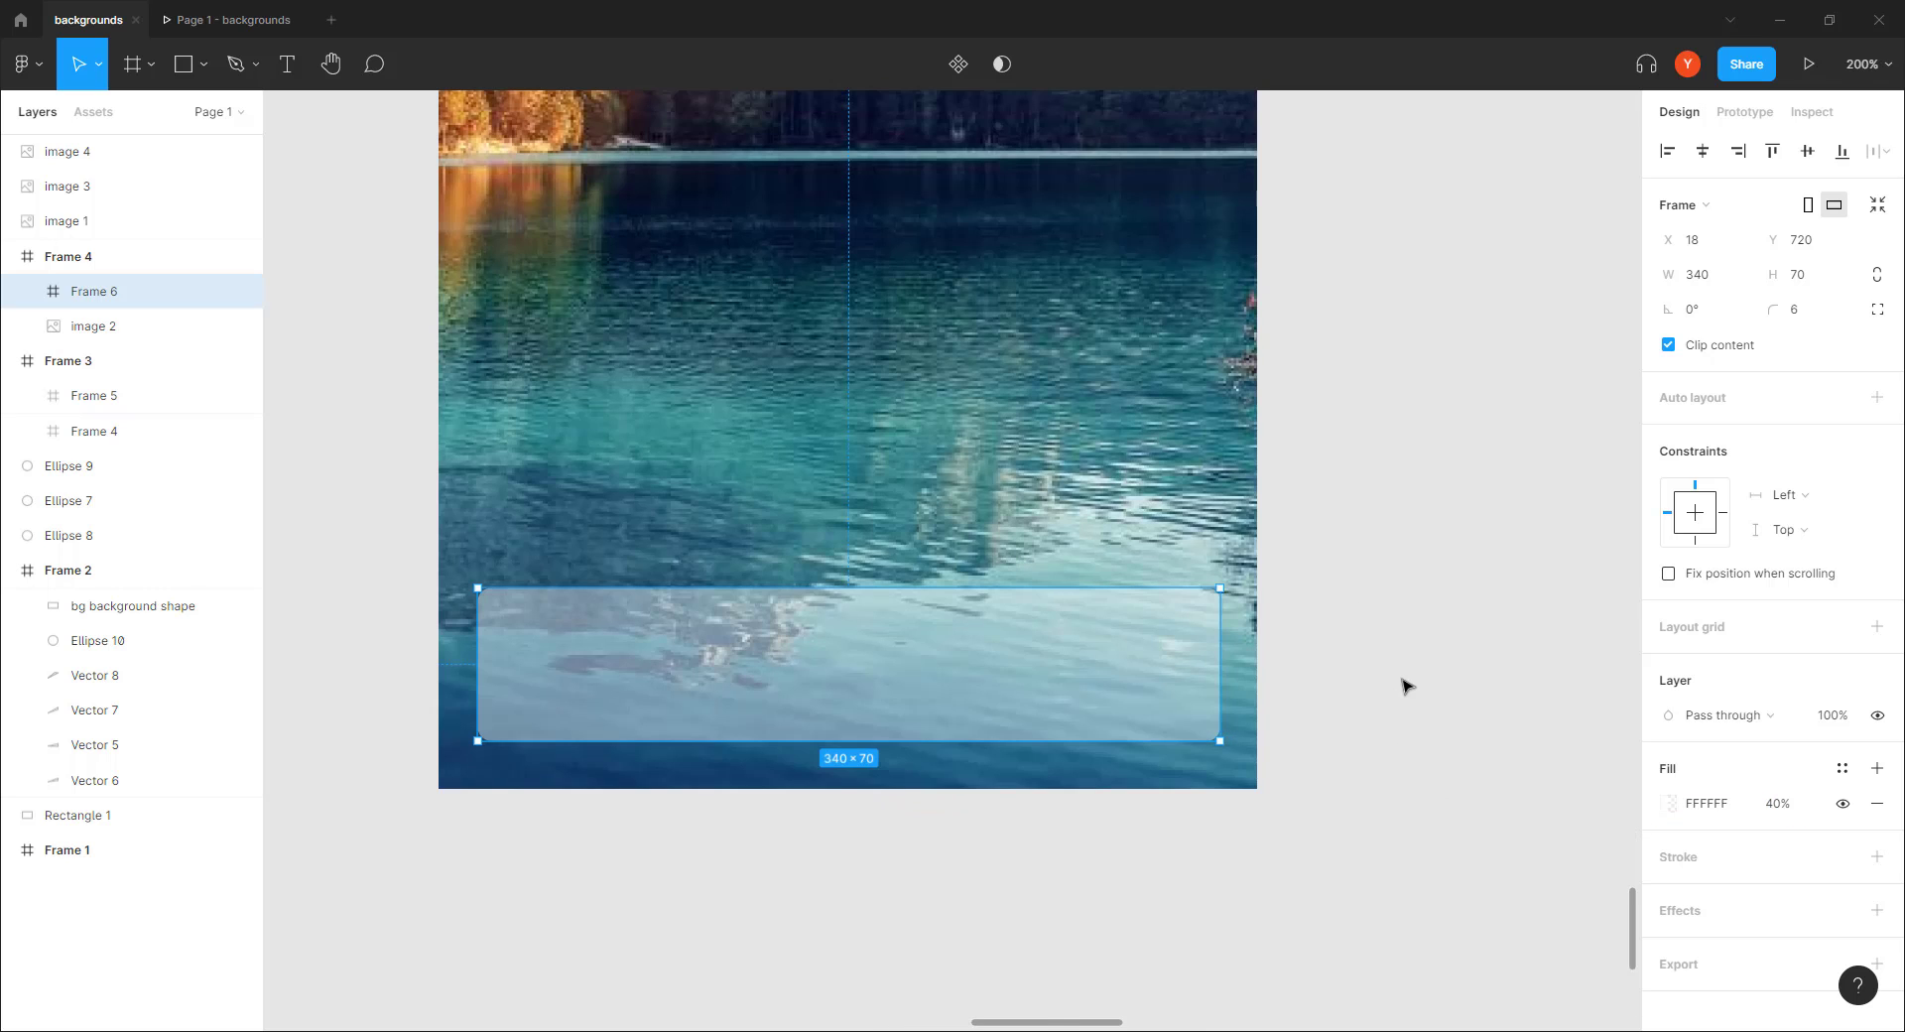
{"action": "left_click", "coordinate": [1877, 910]}
{"action": "scroll", "coordinate": [1761, 806], "scroll_direction": "down", "scroll_amount": 1}
{"action": "left_click", "coordinate": [1709, 896]}
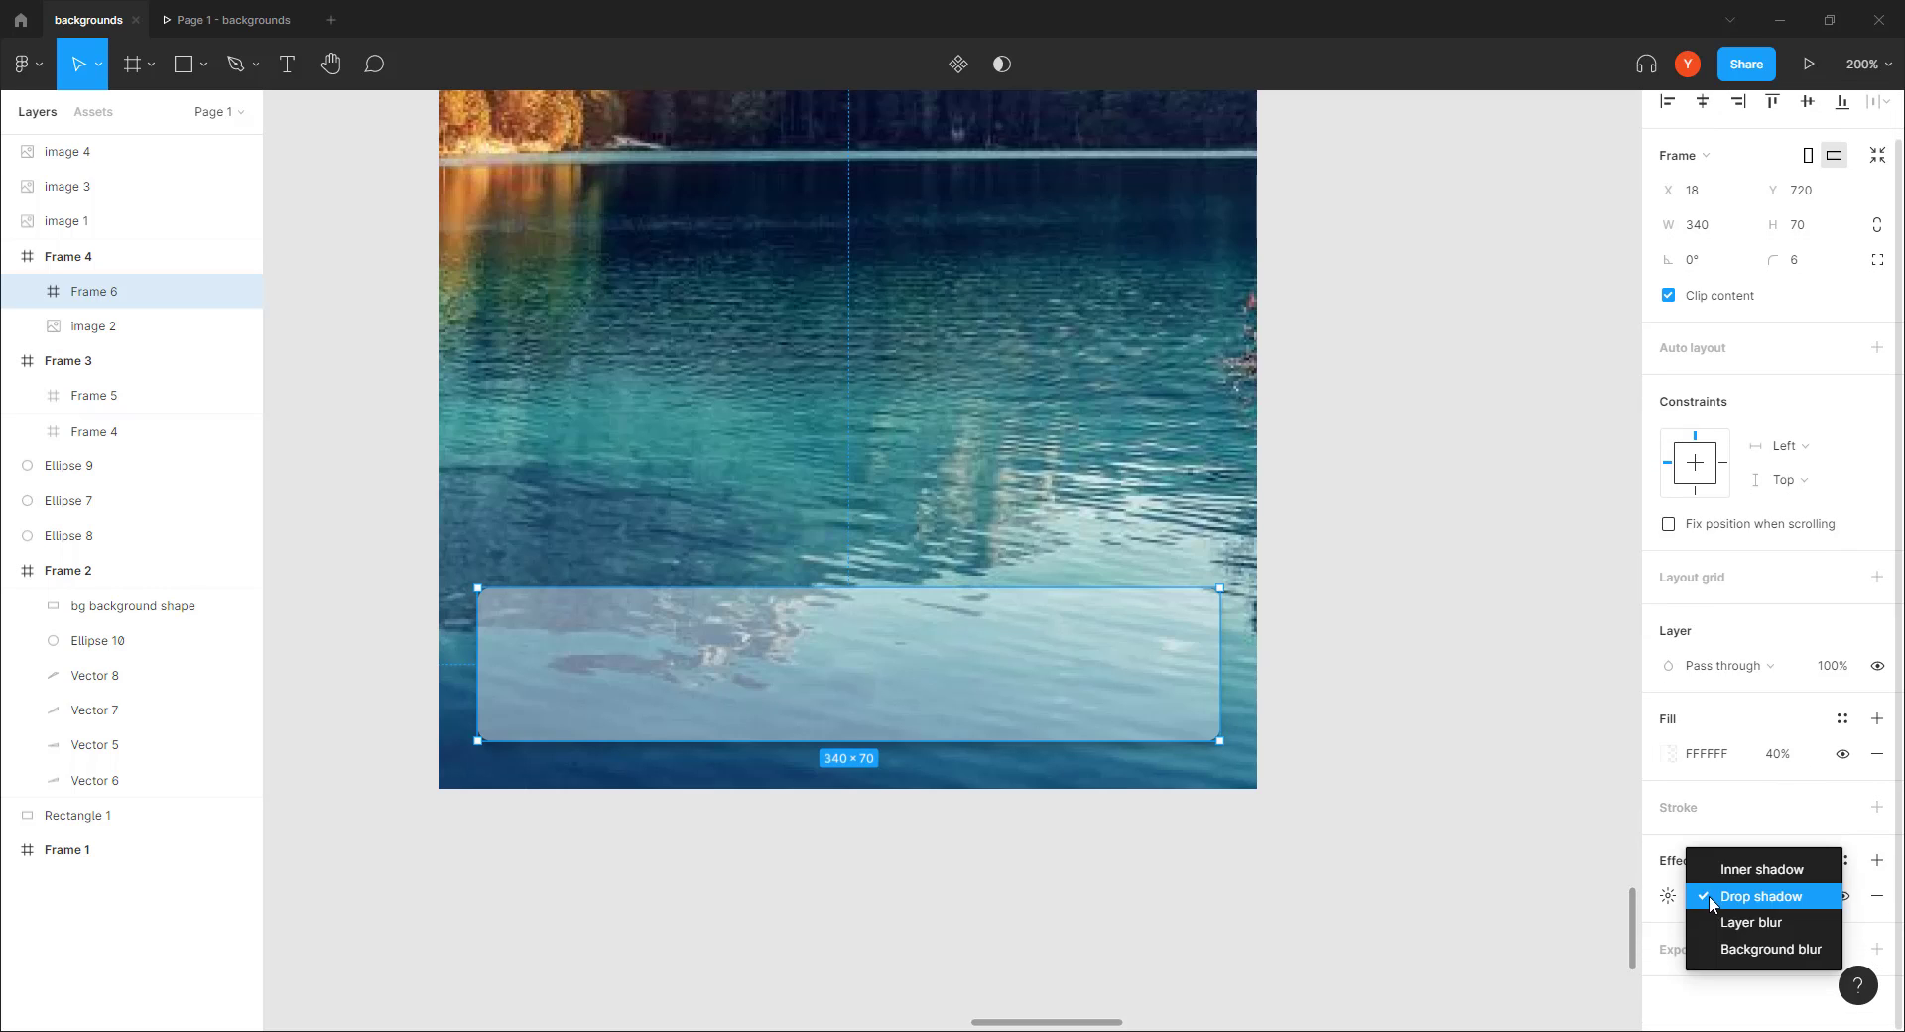
{"action": "left_click", "coordinate": [1719, 950]}
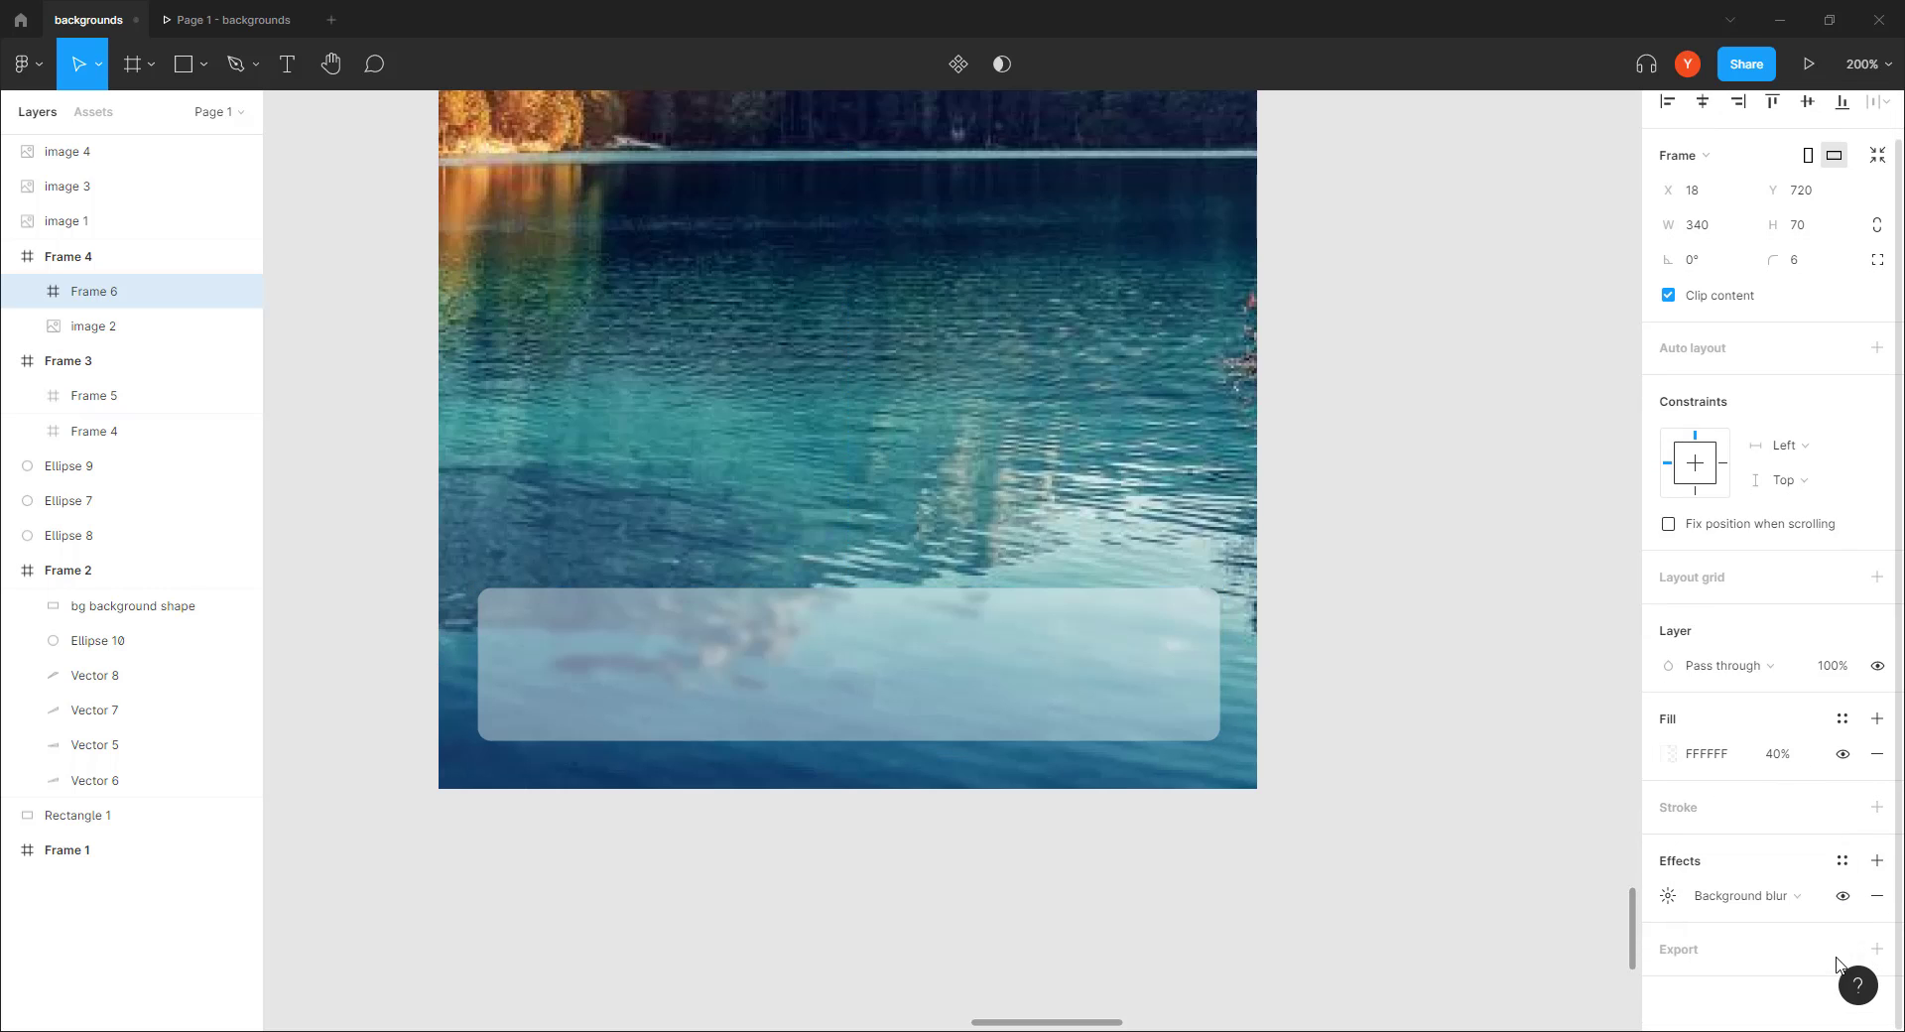
Raise the nested frame's background blur to 10 and from there to 12
{"action": "left_click", "coordinate": [1668, 895]}
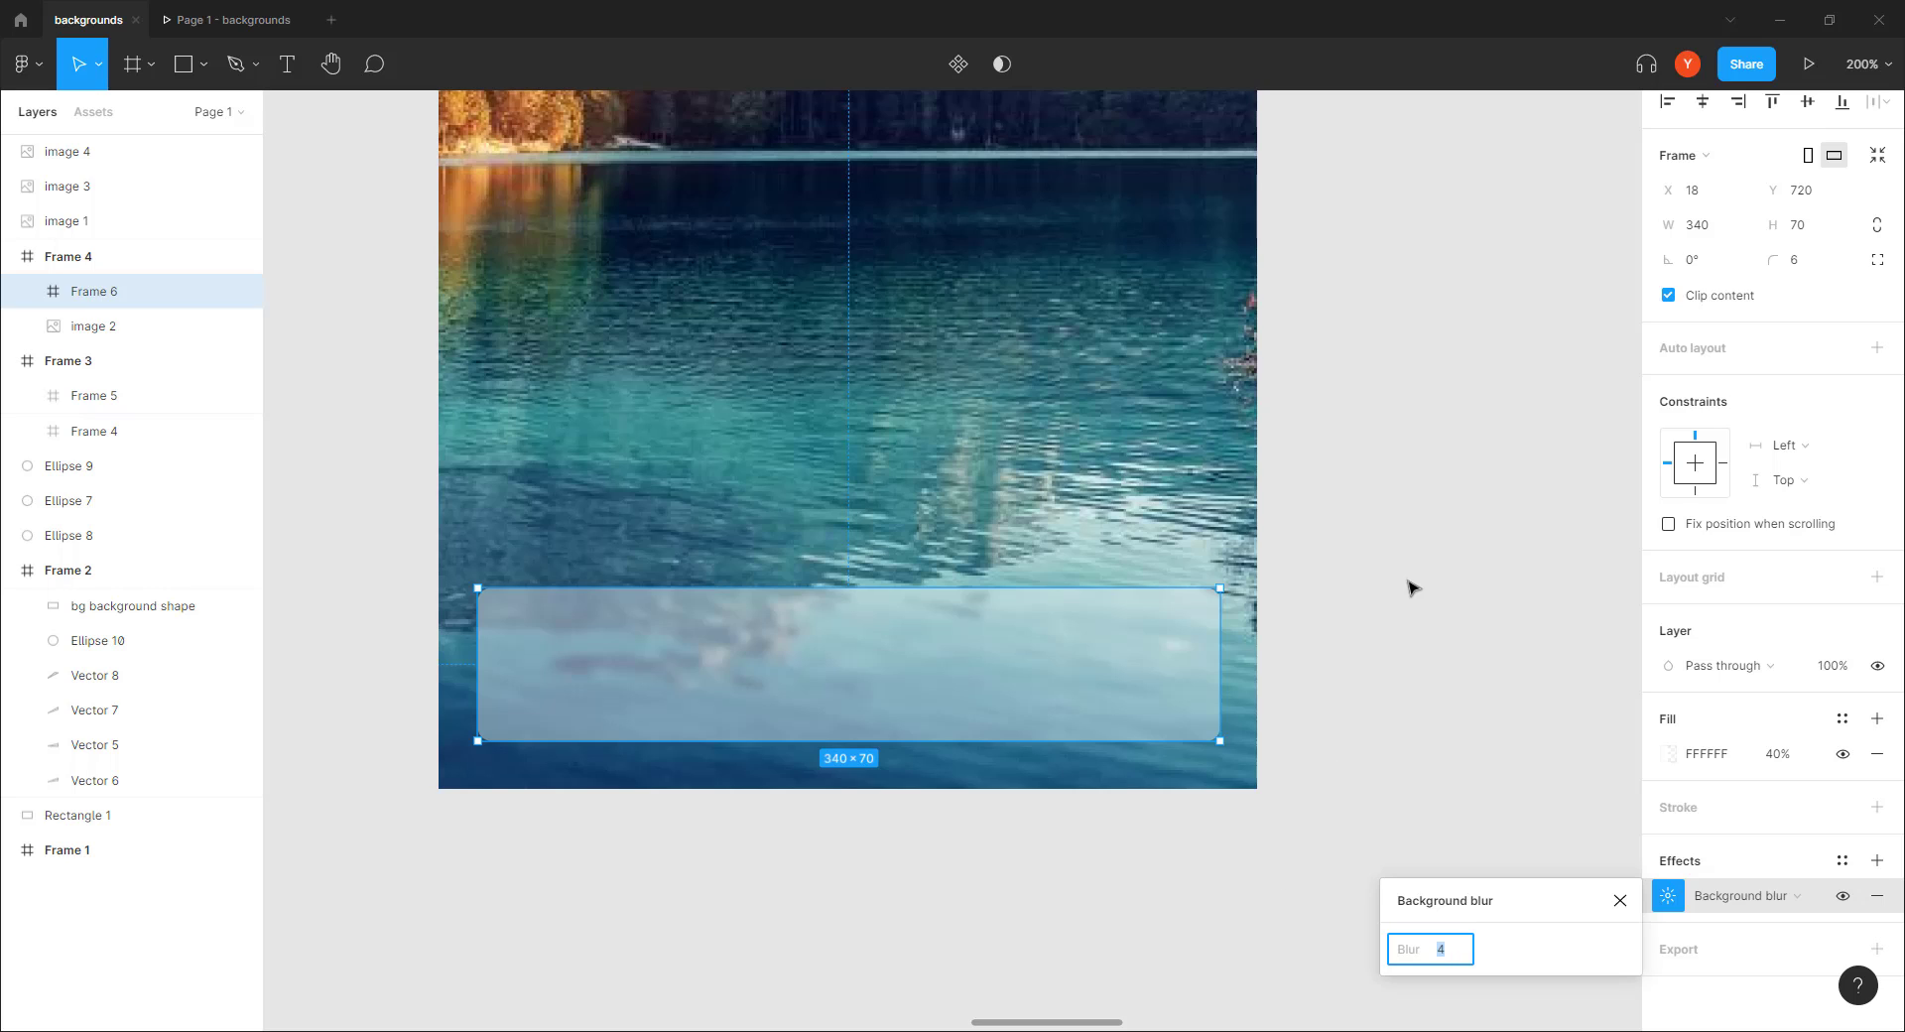
{"action": "key", "text": "Return"}
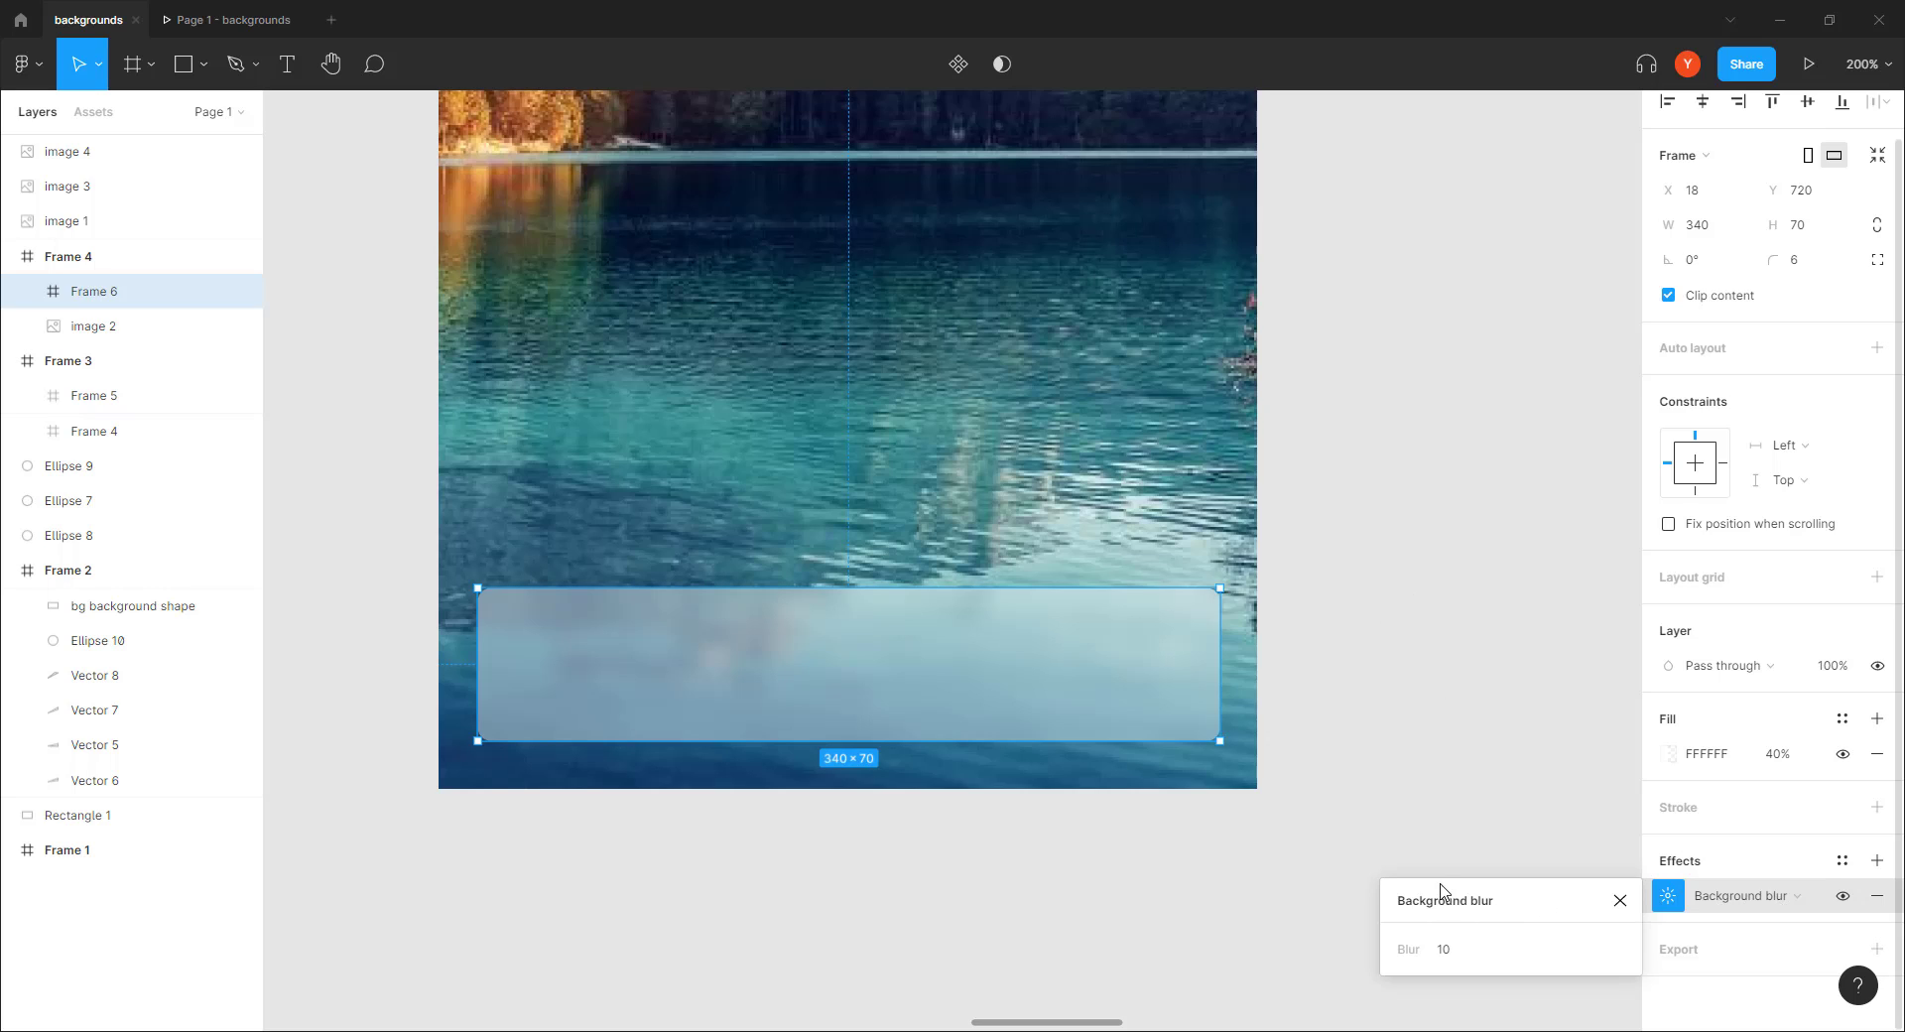
{"action": "left_click", "coordinate": [1446, 949]}
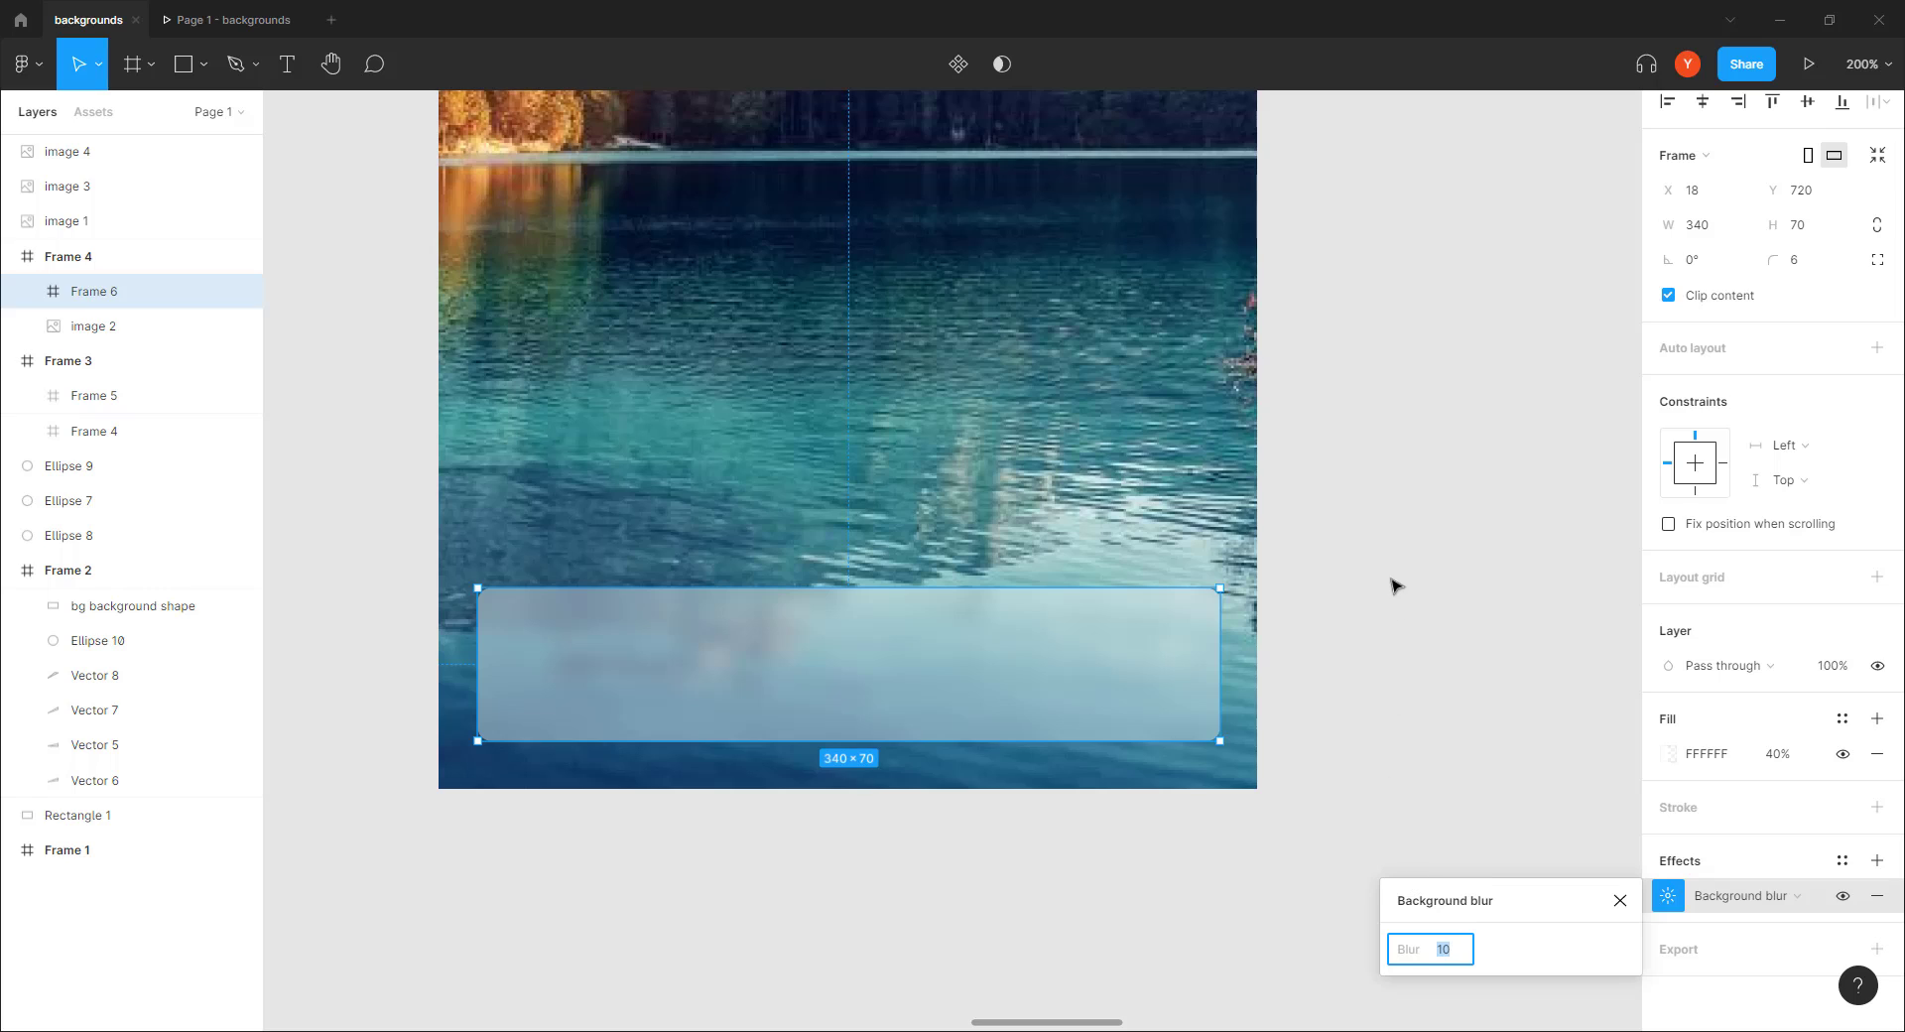
{"action": "key", "text": "Up"}
{"action": "key", "text": "Up"}
Reduce the nested frame's white fill opacity to 17% for a subtler glass look
{"action": "left_click", "coordinate": [1777, 757]}
{"action": "key", "text": "Down"}
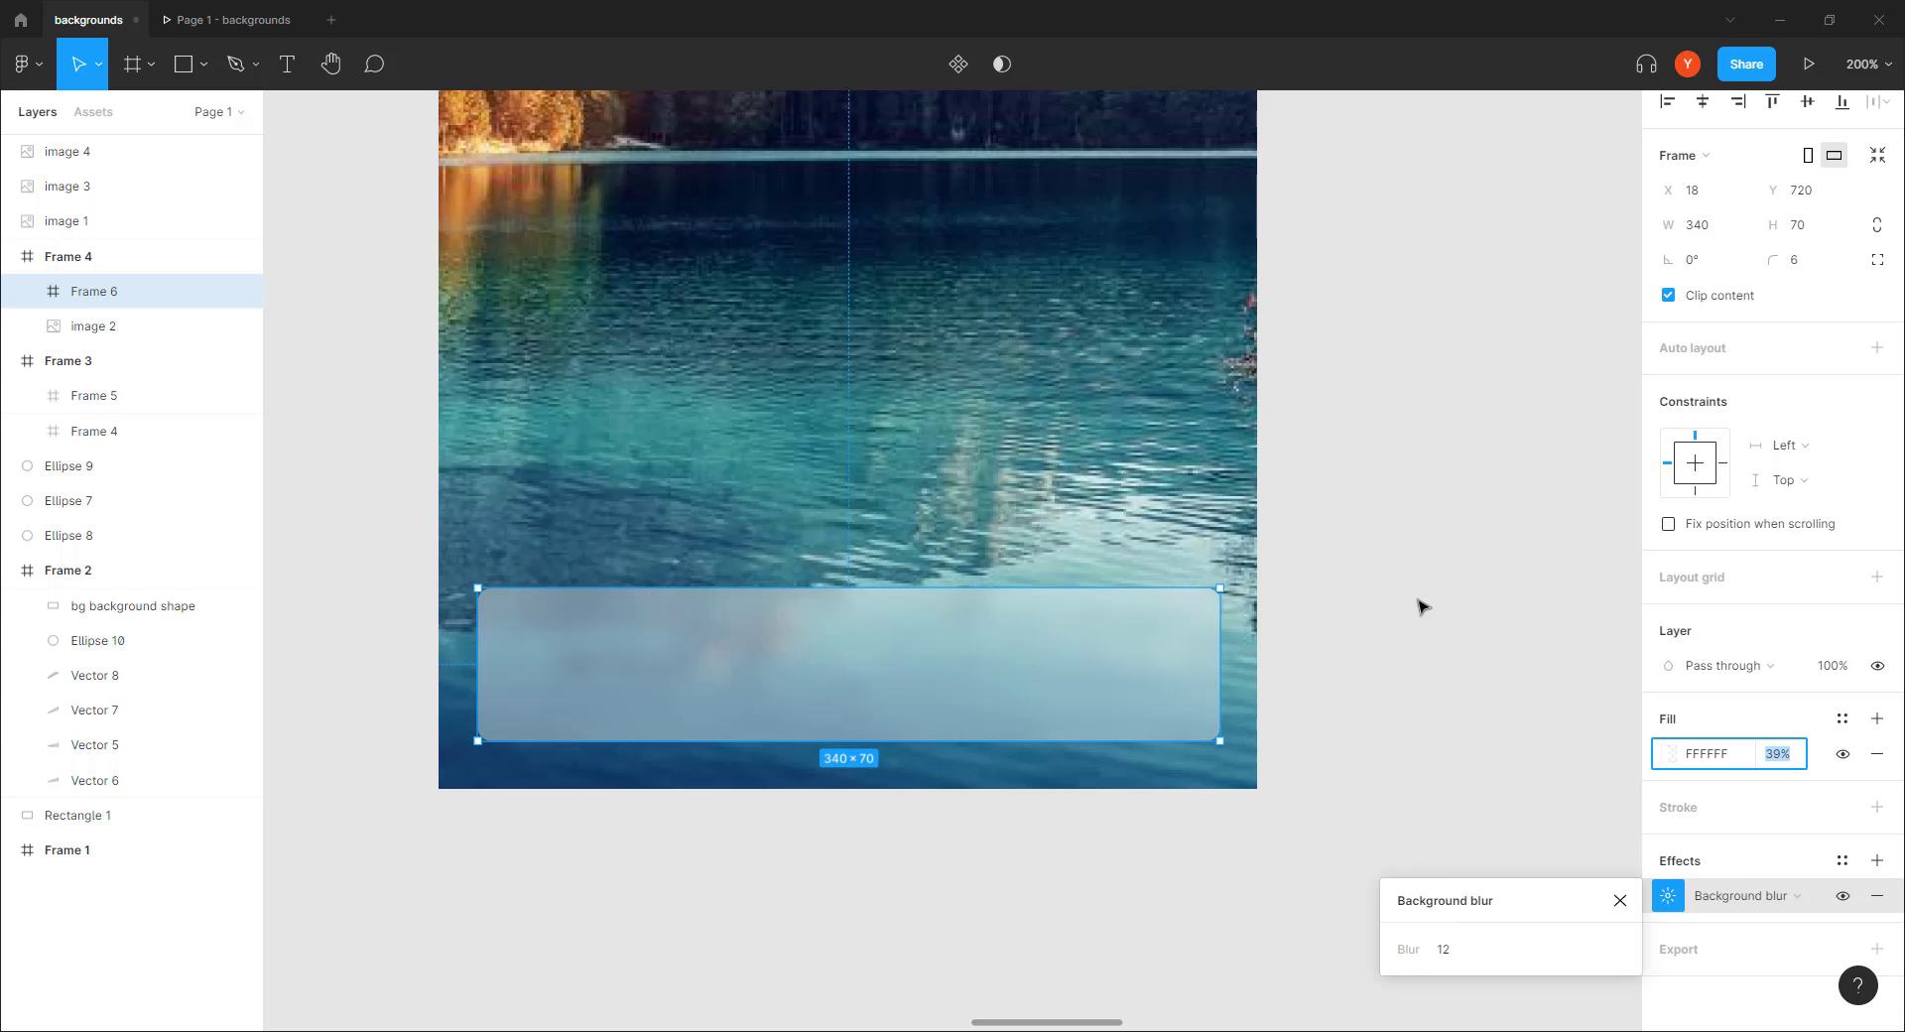
{"action": "key", "text": "Down"}
{"action": "key", "text": "Down"}
{"action": "key", "text": "Down"}
{"action": "key", "text": "Down"}
{"action": "key", "text": "Down"}
{"action": "key", "text": "Down"}
{"action": "key", "text": "Down"}
{"action": "key", "text": "Down"}
{"action": "key", "text": "Down"}
{"action": "key", "text": "Down"}
{"action": "key", "text": "Down"}
{"action": "key", "text": "Down"}
{"action": "key", "text": "Down"}
{"action": "key", "text": "Down"}
{"action": "key", "text": "Down"}
{"action": "key", "text": "Down"}
{"action": "key", "text": "Down"}
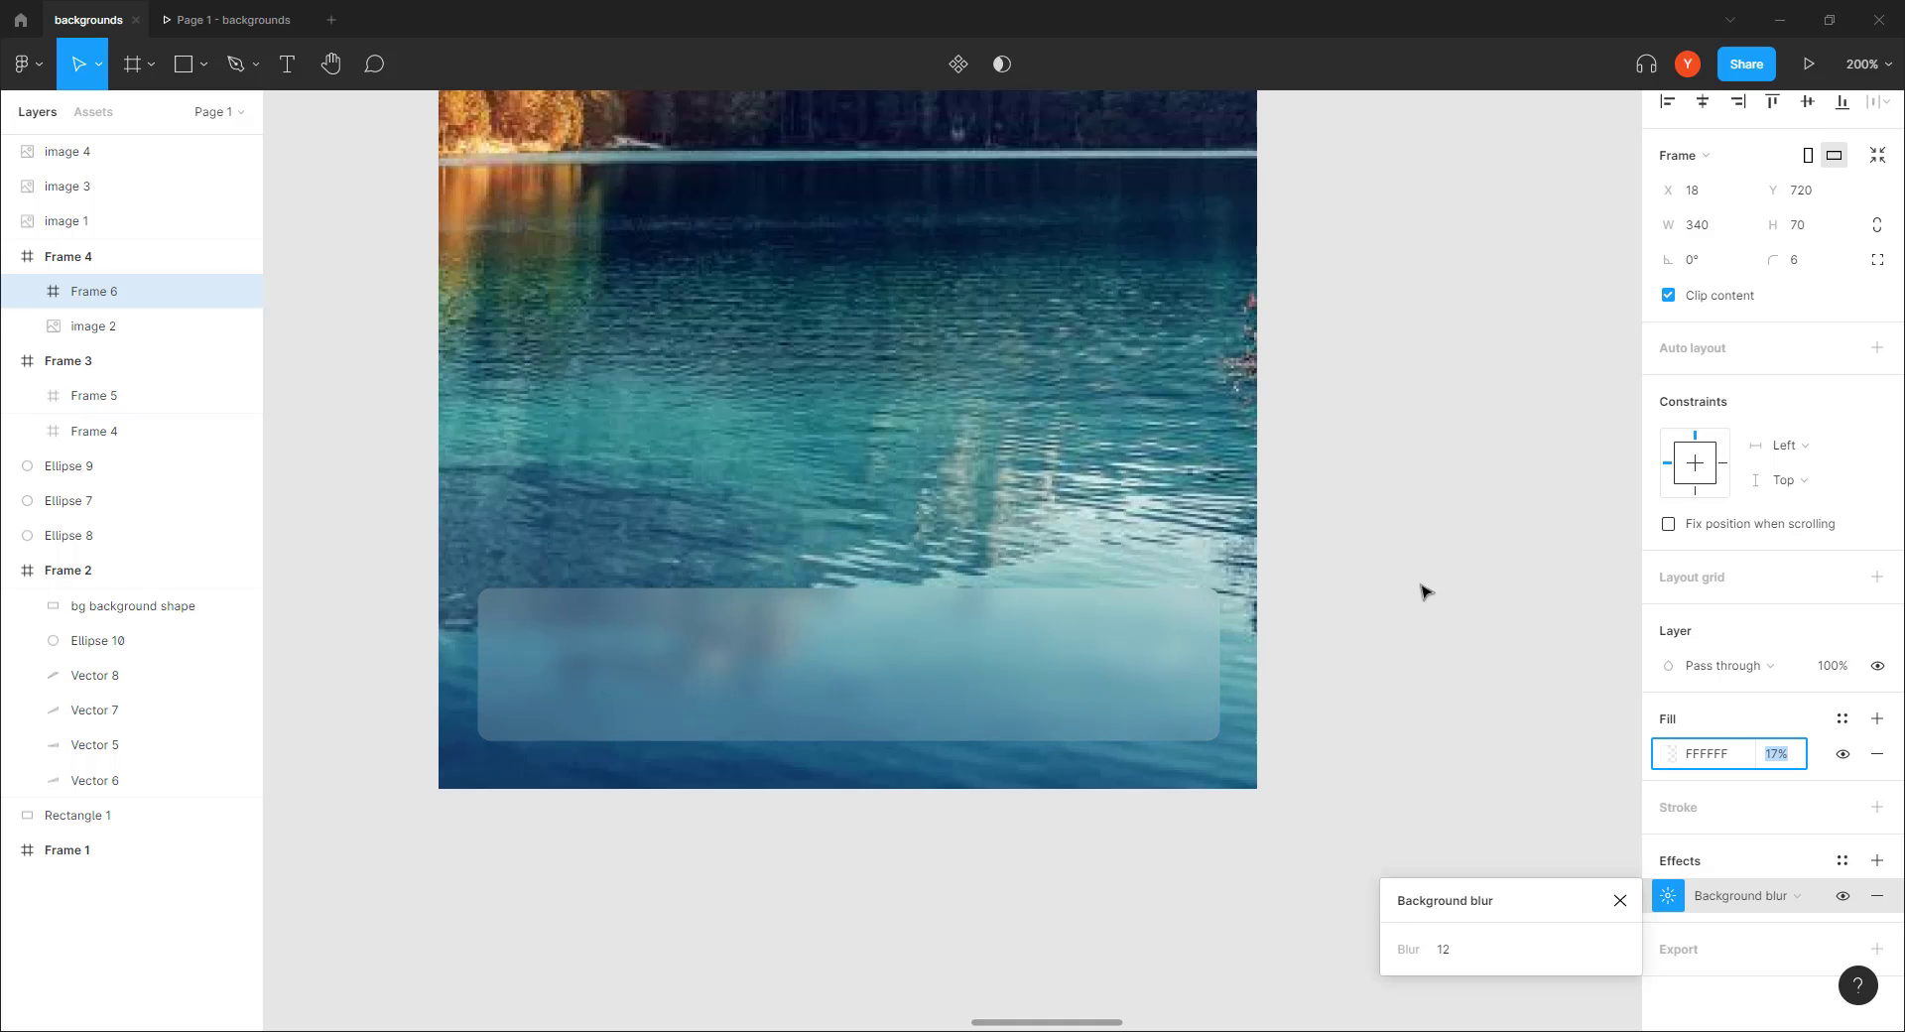
{"action": "left_click", "coordinate": [1460, 625]}
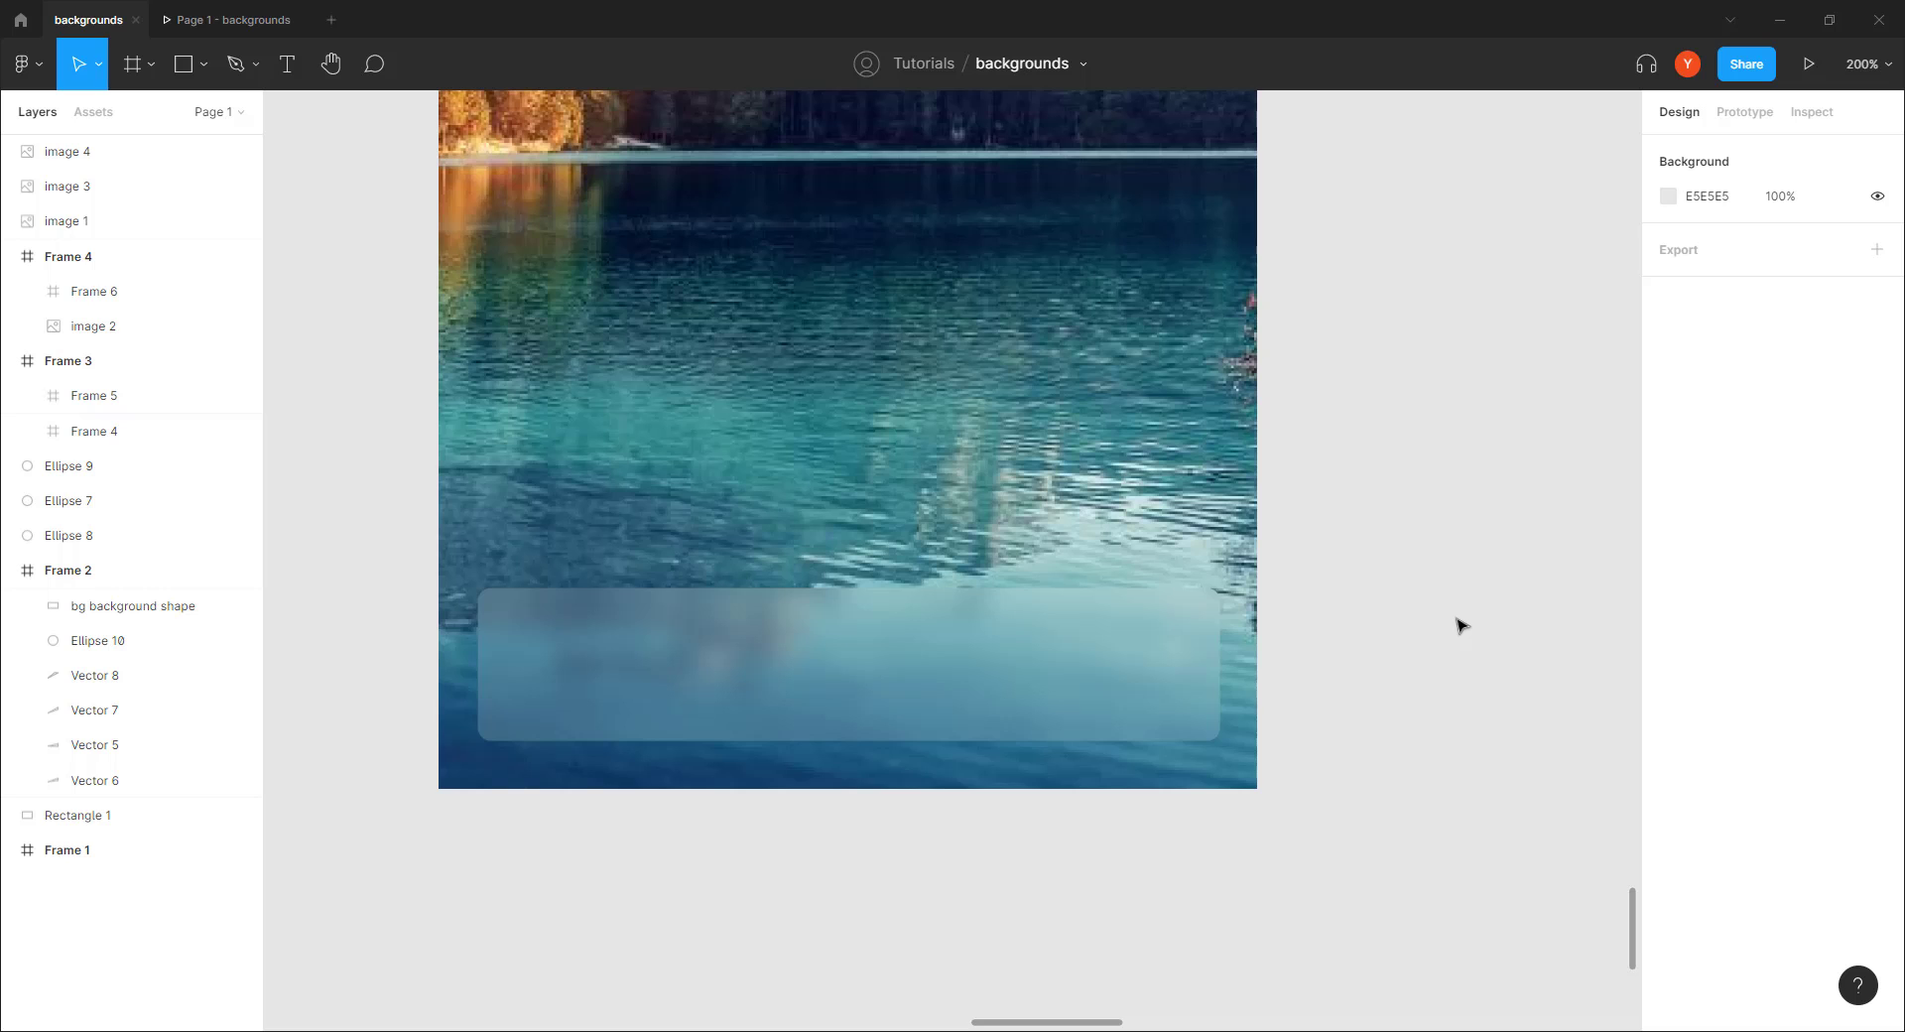
Draw a 23 × 23 circle near the lower edge of Frame 4 with the Ellipse tool
{"action": "key", "text": "ctrl+minus"}
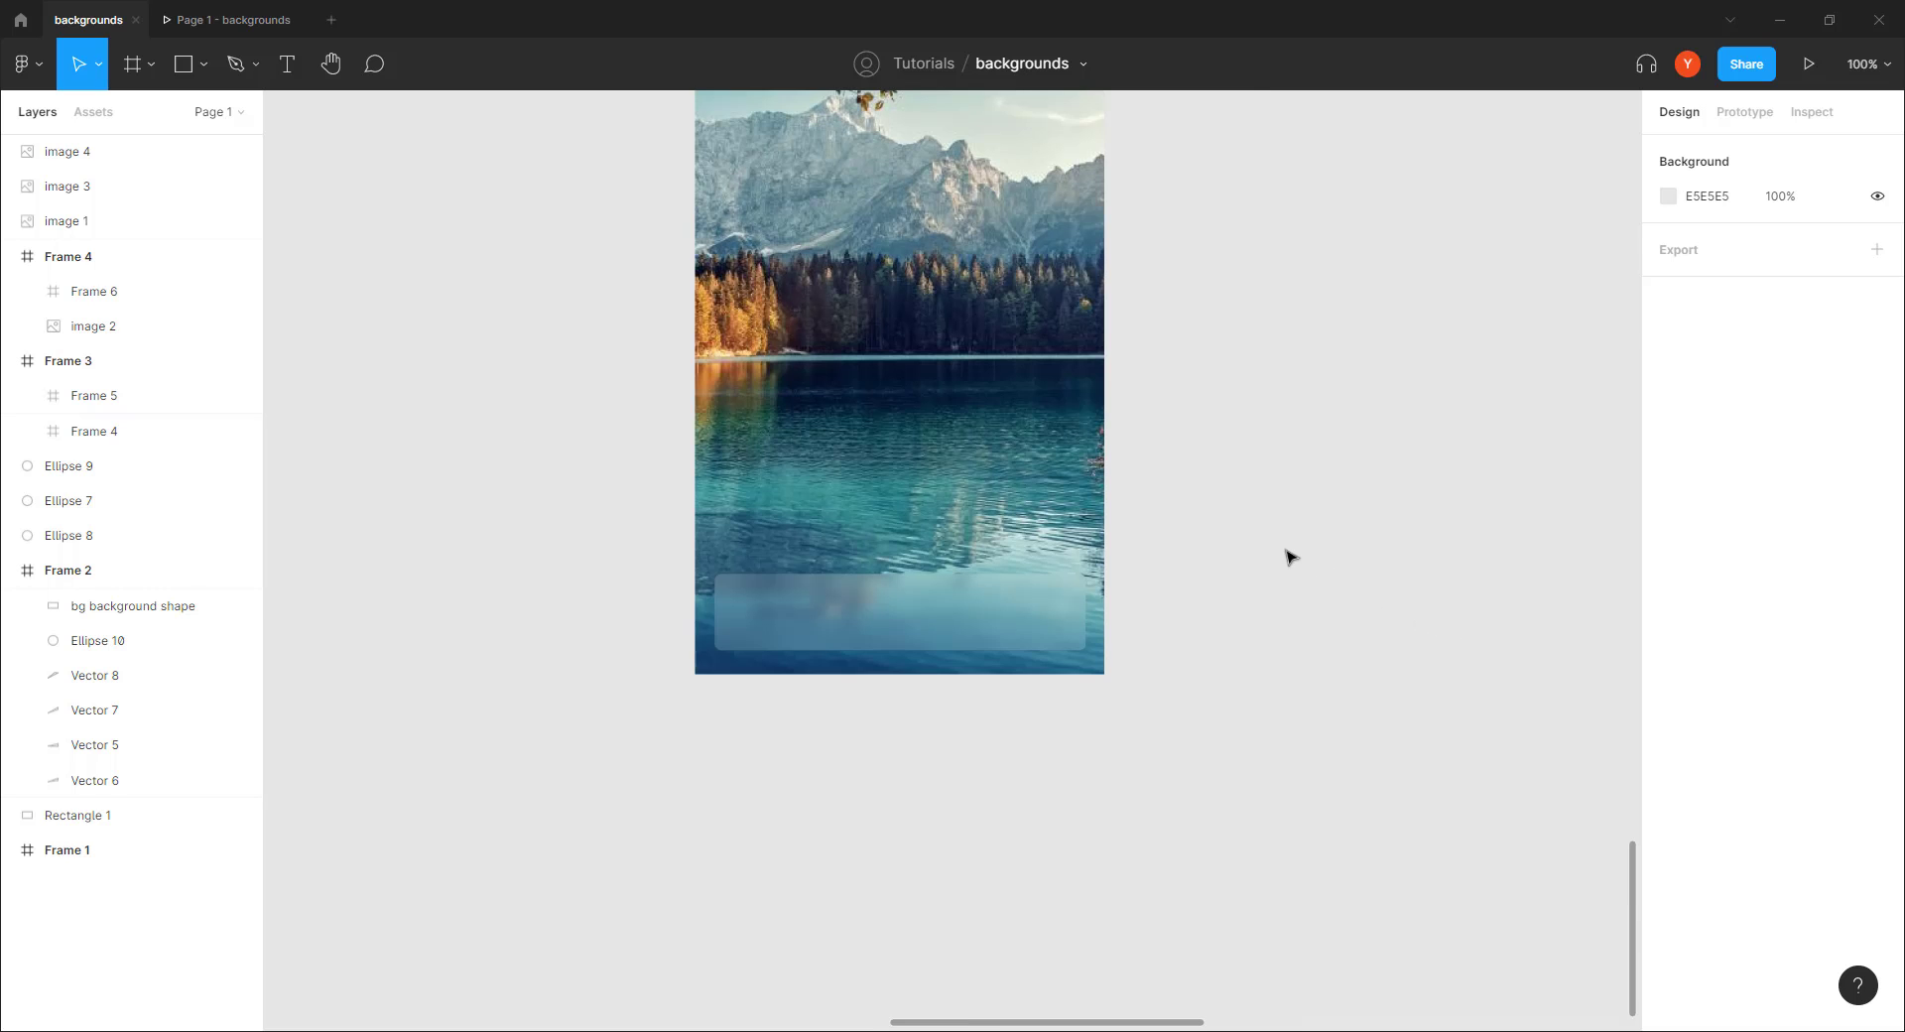
{"action": "left_click_drag", "start_coordinate": [1287, 553], "coordinate": [1438, 654]}
{"action": "key", "text": "ctrl+plus"}
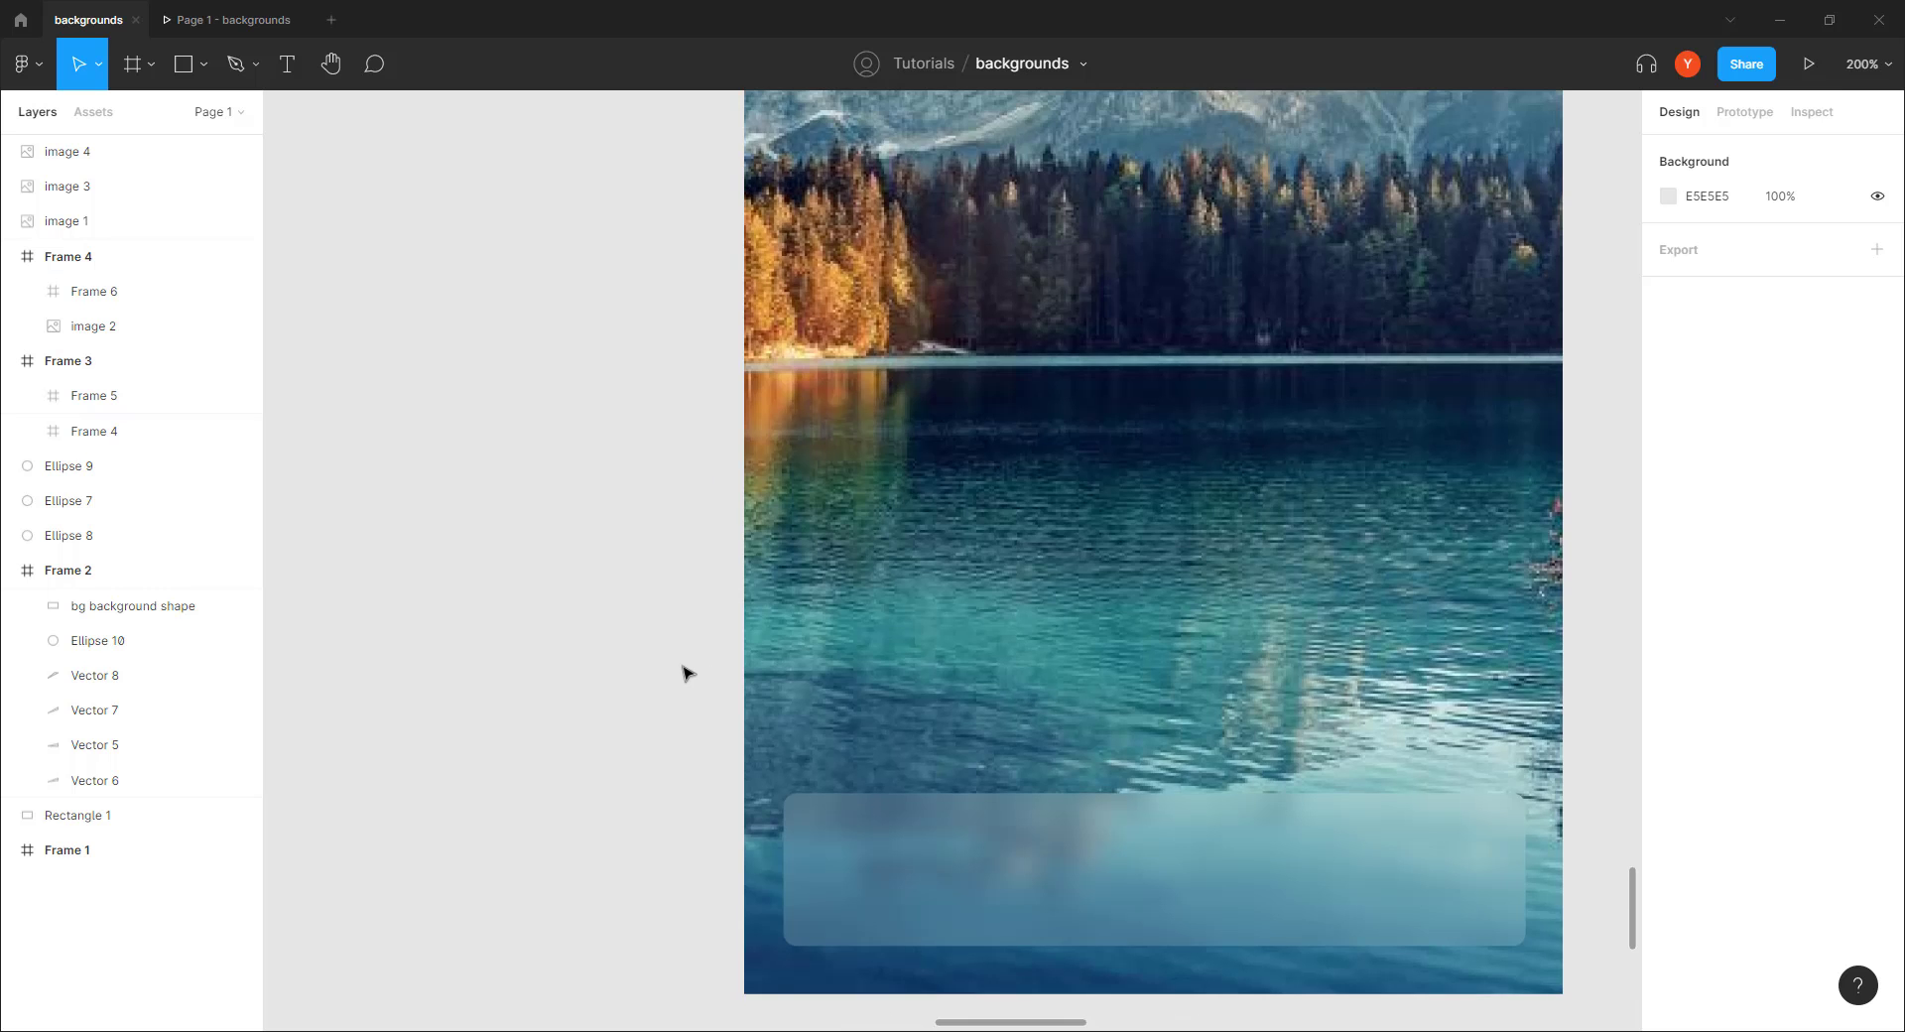
{"action": "left_click_drag", "start_coordinate": [688, 671], "coordinate": [549, 476]}
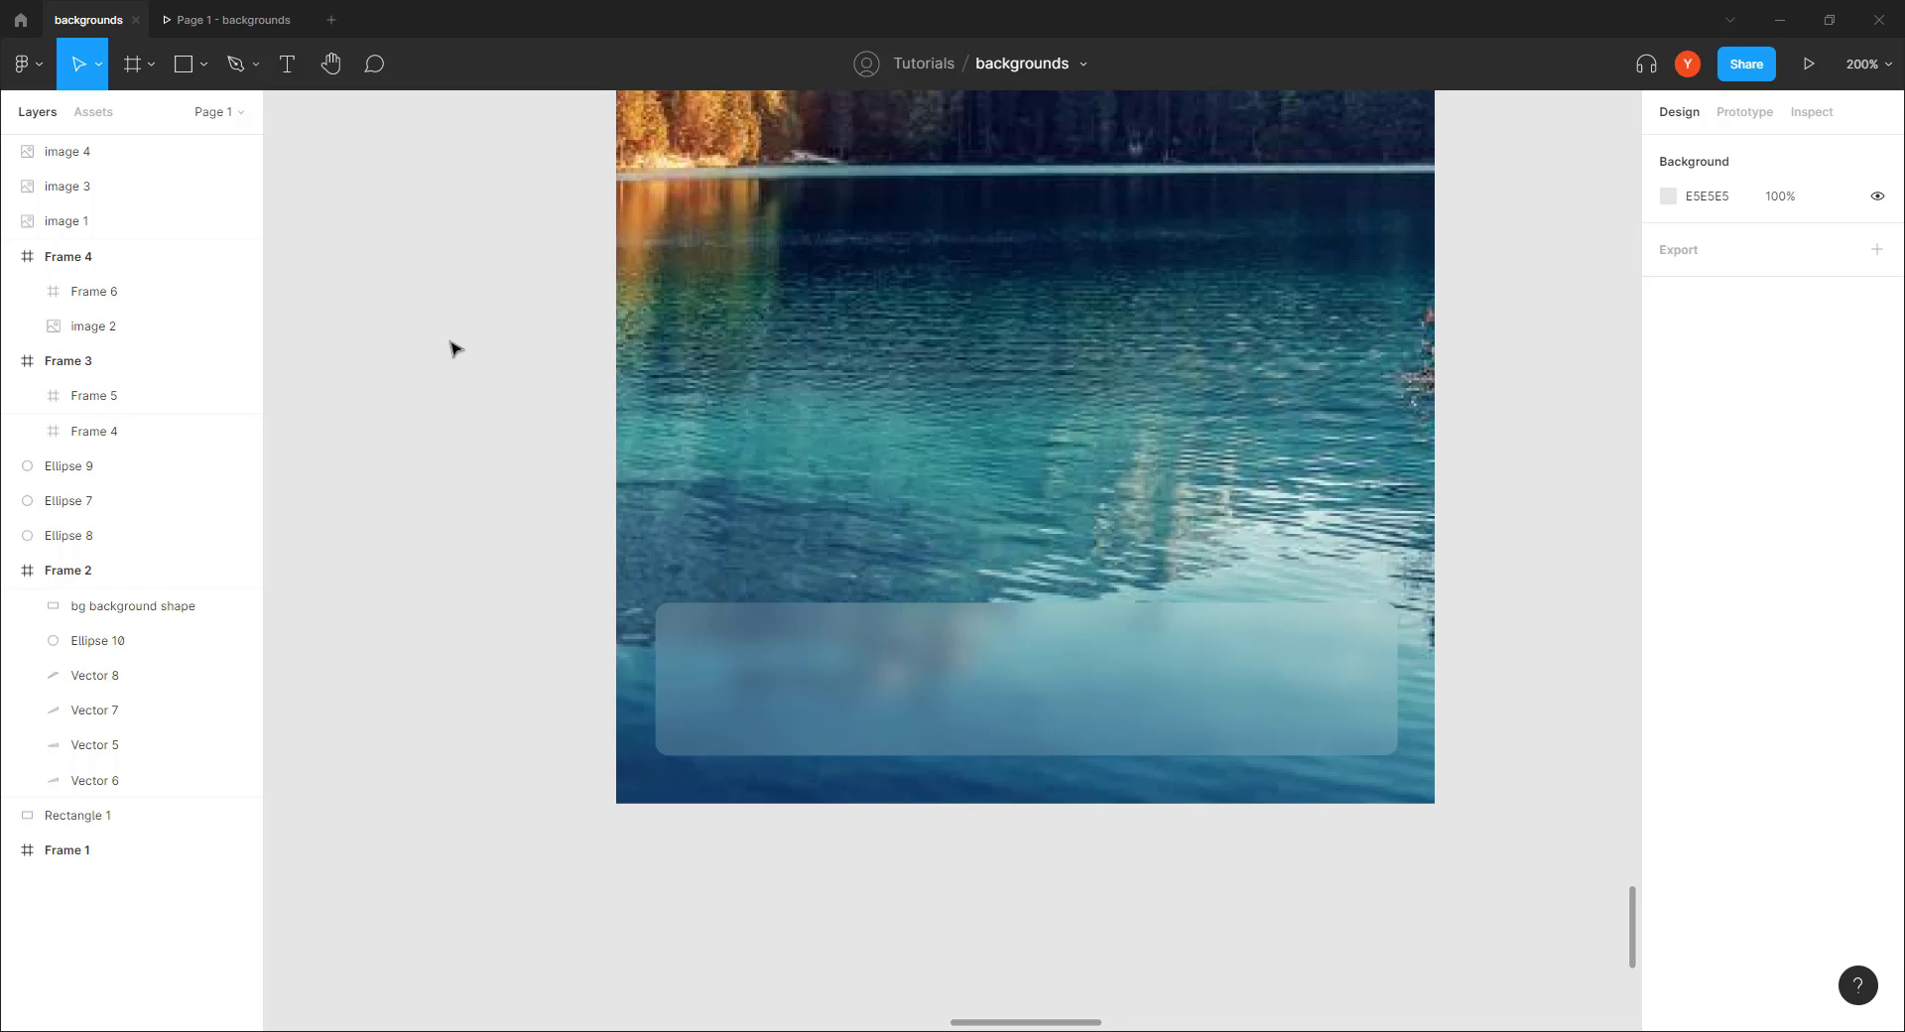
{"action": "left_click", "coordinate": [185, 70]}
{"action": "left_click", "coordinate": [204, 66]}
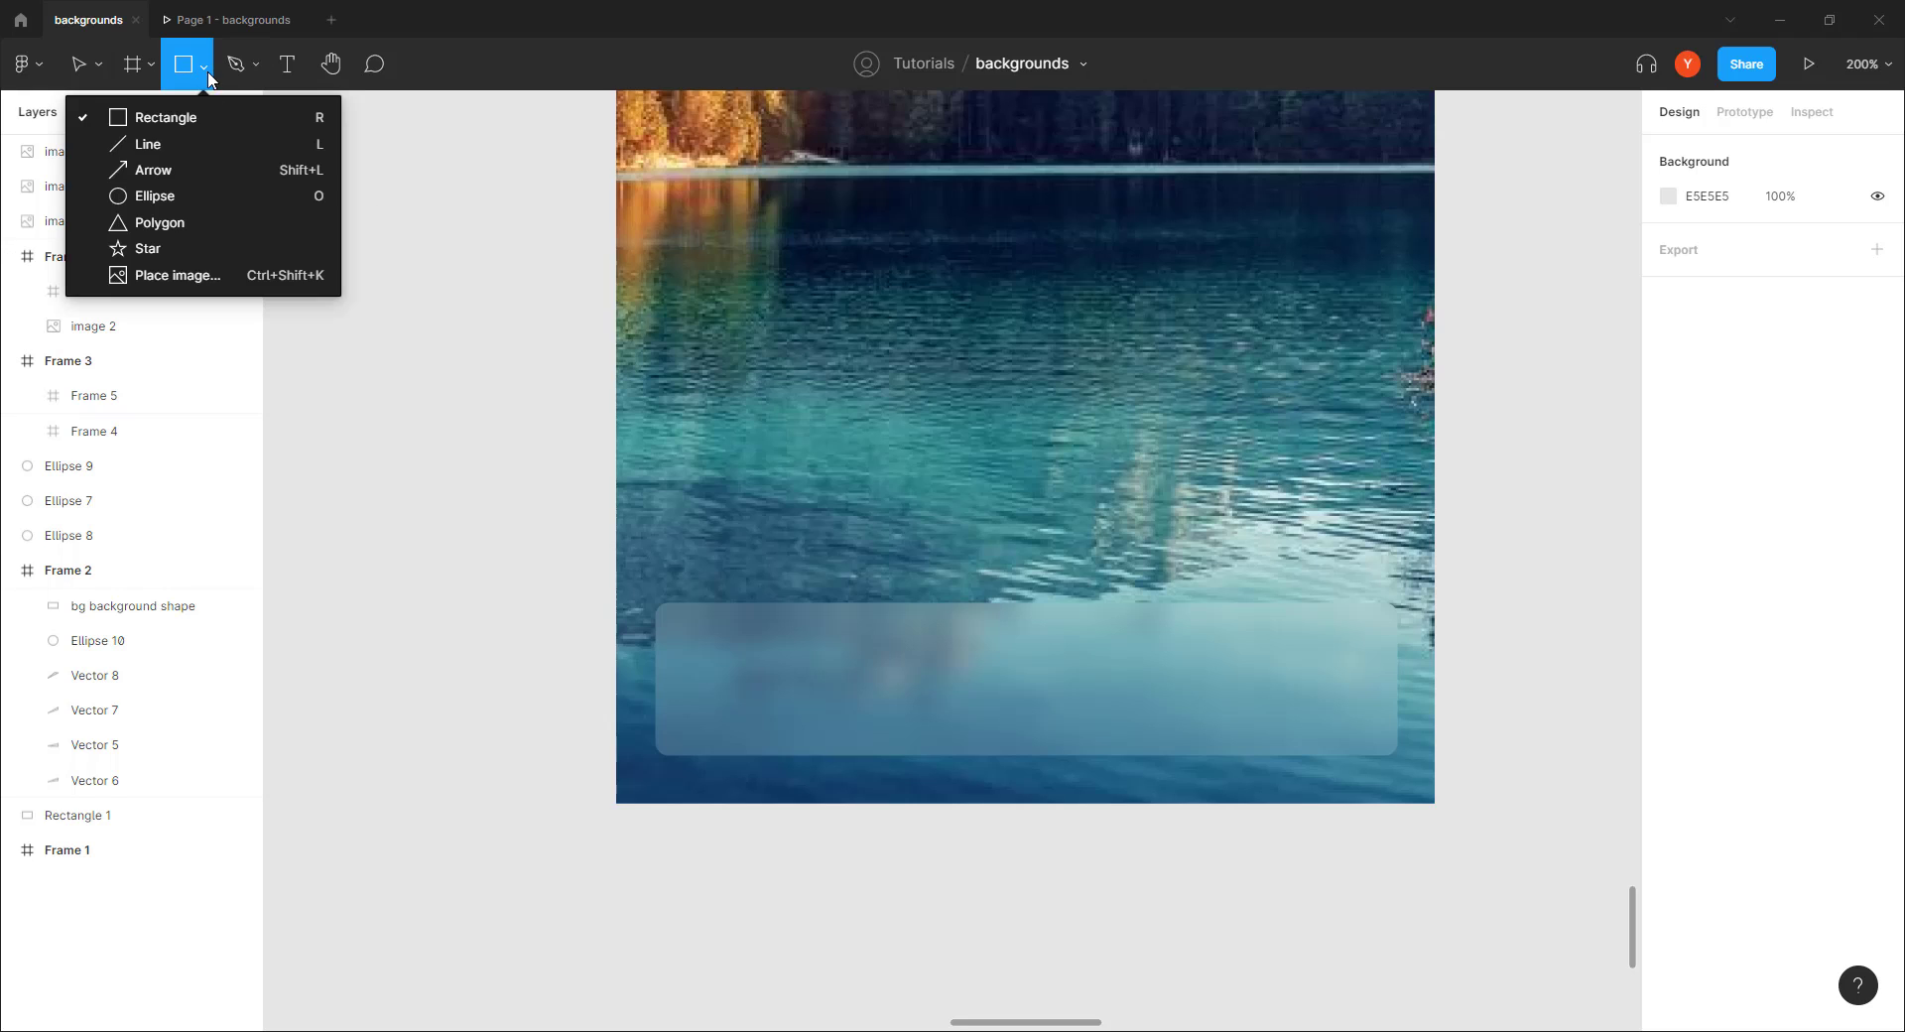
{"action": "left_click", "coordinate": [211, 194]}
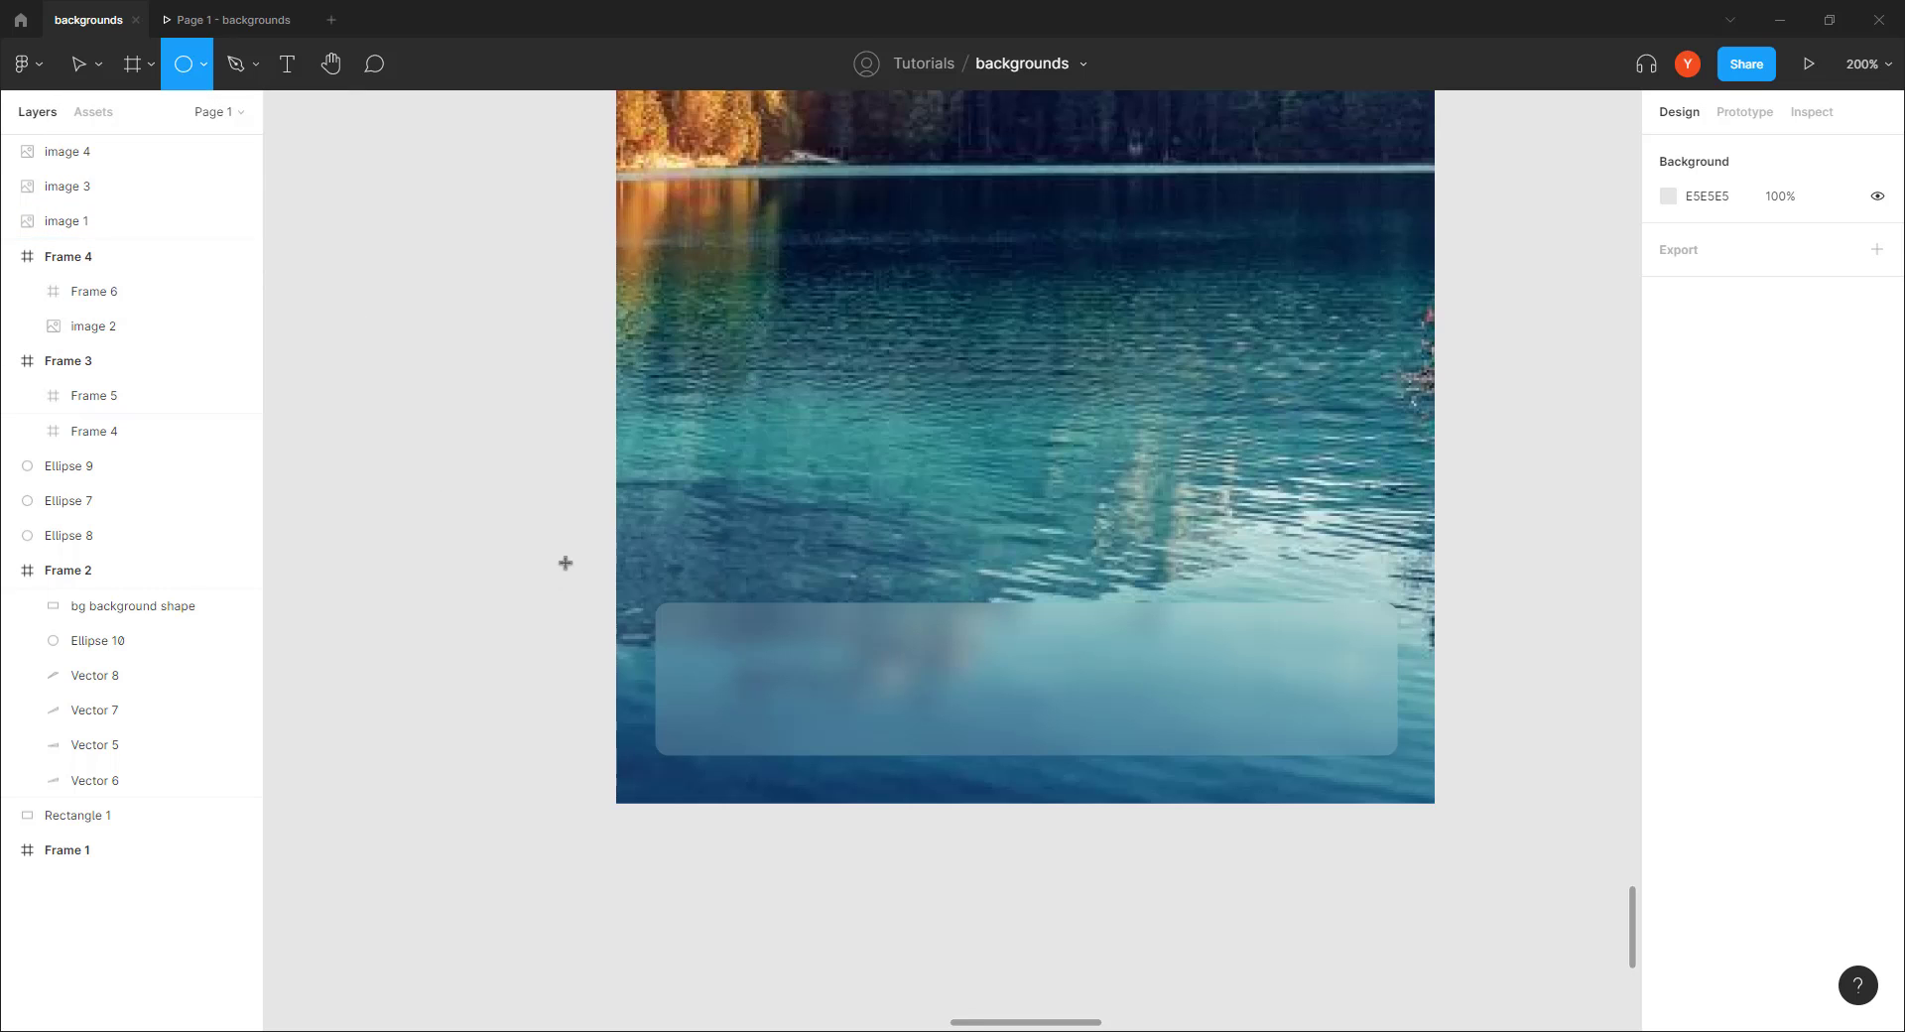
{"action": "mouse_move", "coordinate": [565, 563]}
{"action": "left_mouse_down"}
{"action": "mouse_move", "coordinate": [512, 608]}
{"action": "mouse_move", "coordinate": [668, 775]}
{"action": "left_mouse_up"}
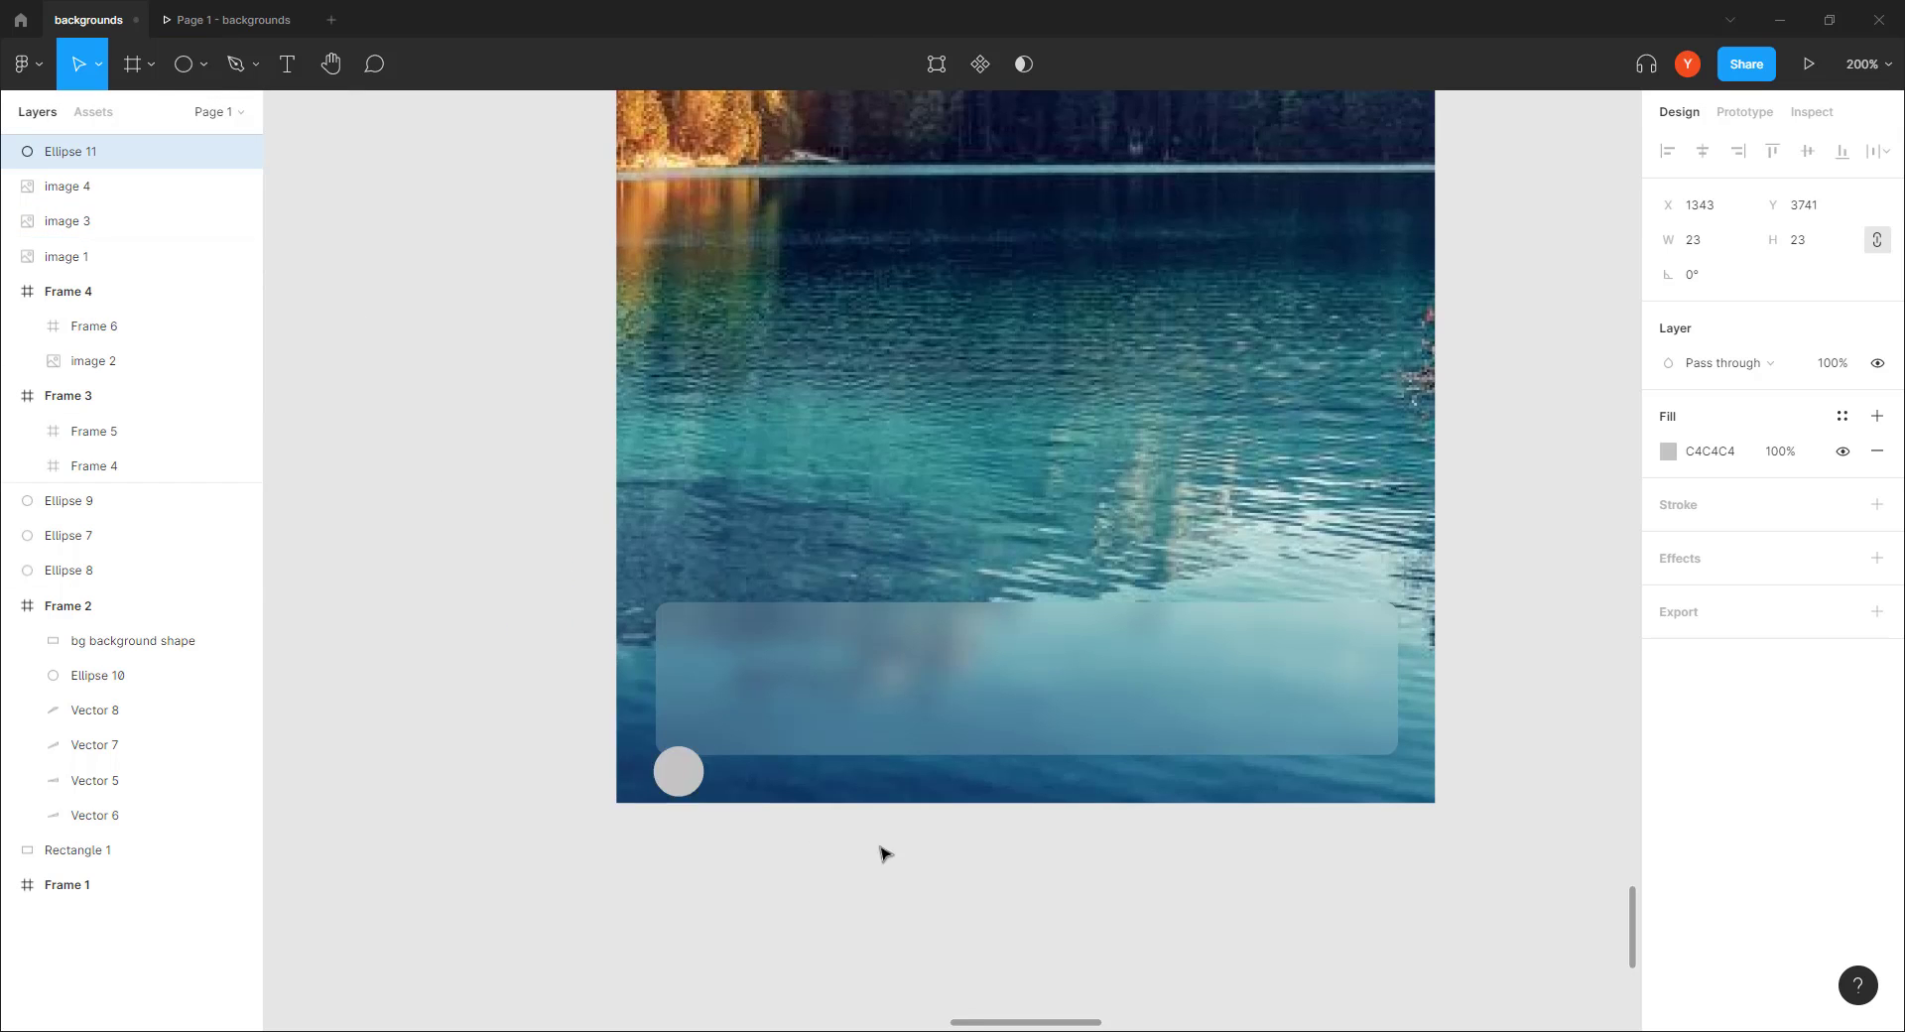
Move the circle onto the empty canvas beside Frame 4 and duplicate it just below as a 43 × 23 ellipse
{"action": "left_click_drag", "start_coordinate": [886, 854], "coordinate": [1532, 625]}
{"action": "left_click_drag", "start_coordinate": [1503, 437], "coordinate": [1074, 332]}
{"action": "key", "text": "ctrl+plus"}
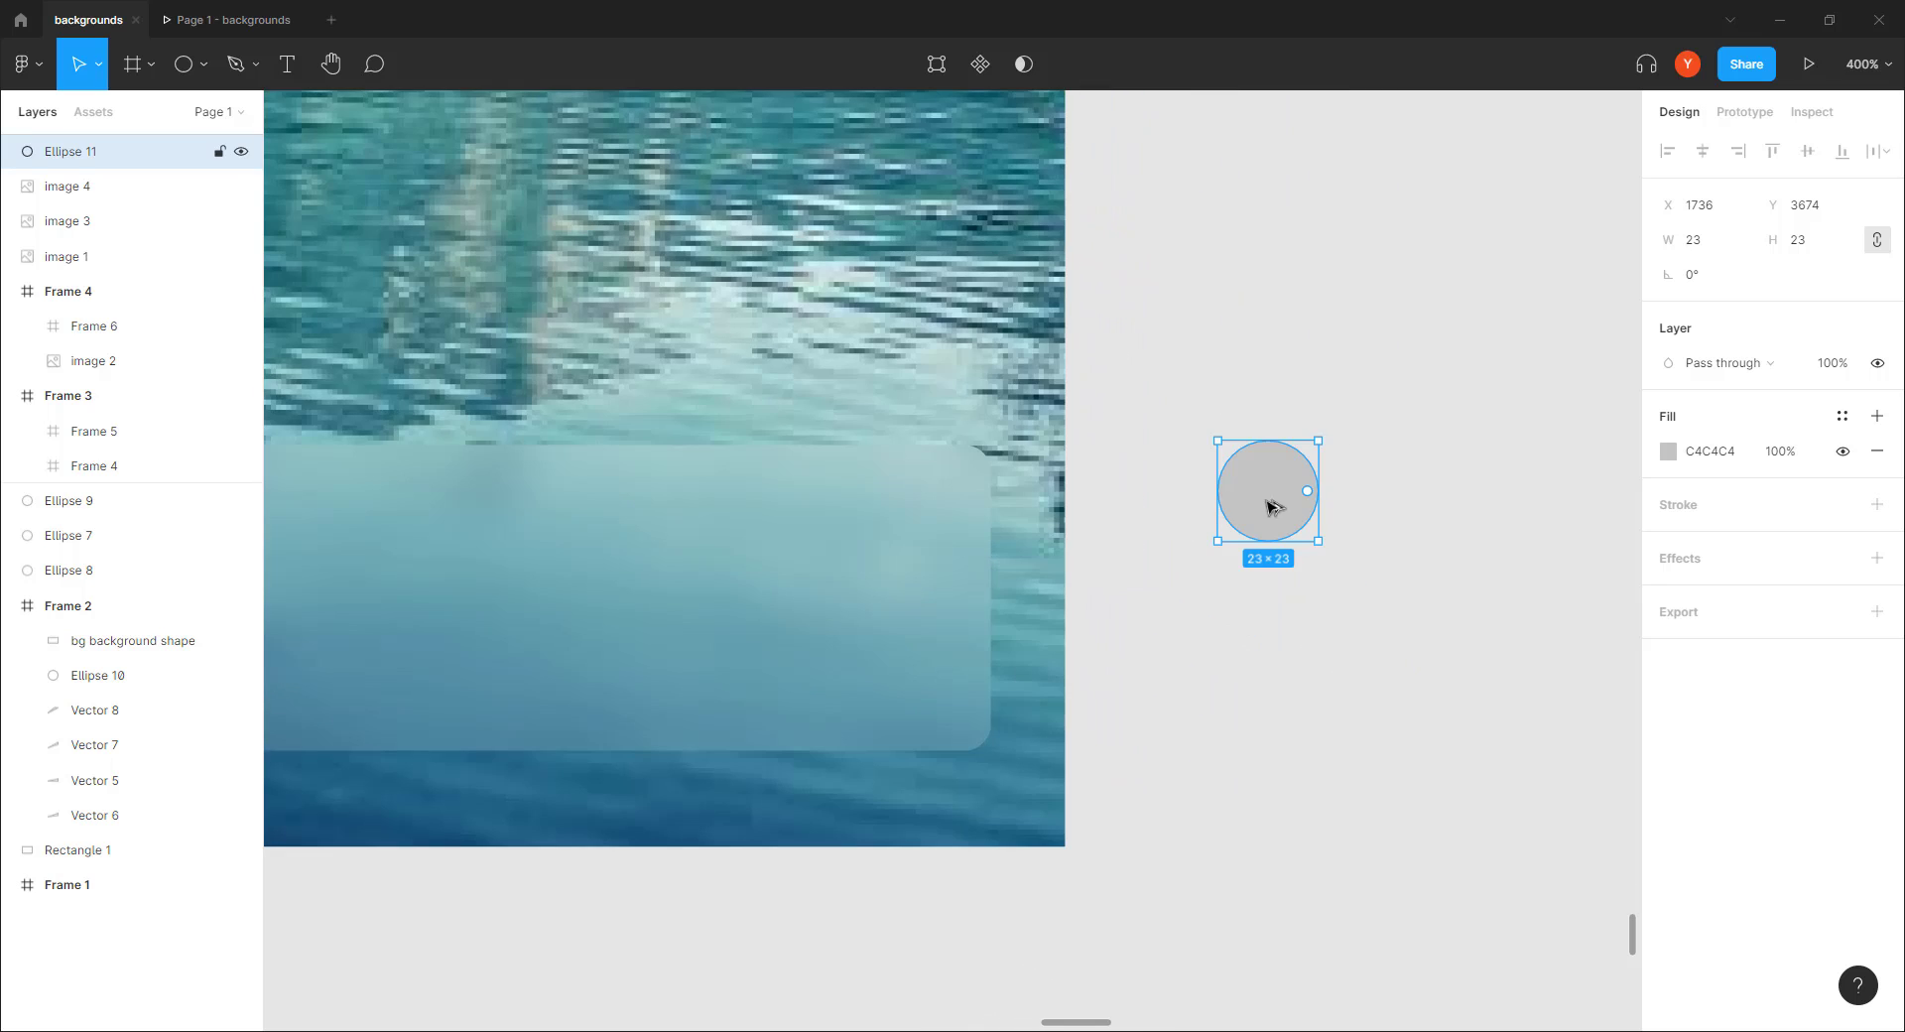
{"action": "left_click_drag", "start_coordinate": [1272, 506], "coordinate": [1362, 610]}
Raise the ellipse's lowest anchor point to form a shoulders shape, and stretch the shape's height to 23
{"action": "double_click", "coordinate": [1294, 647]}
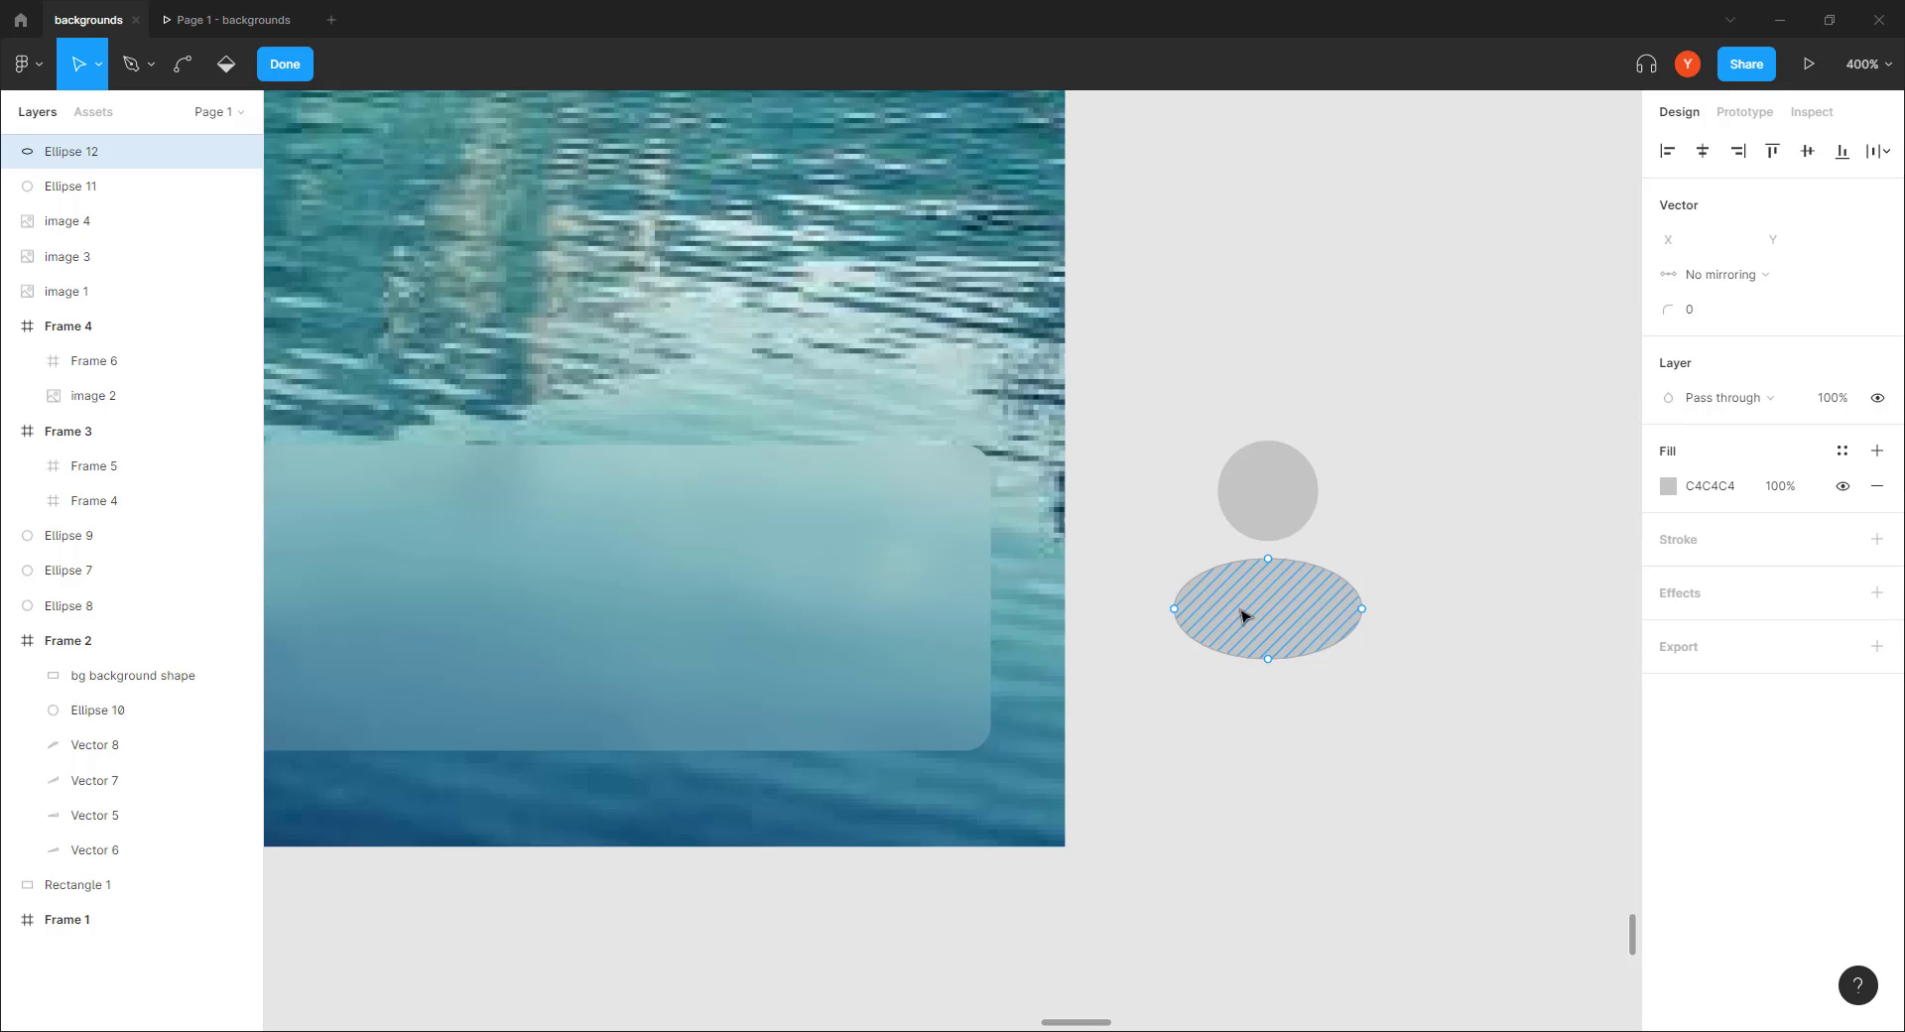
{"action": "left_click", "coordinate": [1268, 658]}
{"action": "key", "text": "Up"}
{"action": "key", "text": "Up"}
{"action": "key", "text": "Up"}
{"action": "key", "text": "Up"}
{"action": "key", "text": "Up"}
{"action": "key", "text": "Up"}
{"action": "key", "text": "Up"}
{"action": "key", "text": "Up"}
{"action": "key", "text": "Up"}
{"action": "key", "text": "Up"}
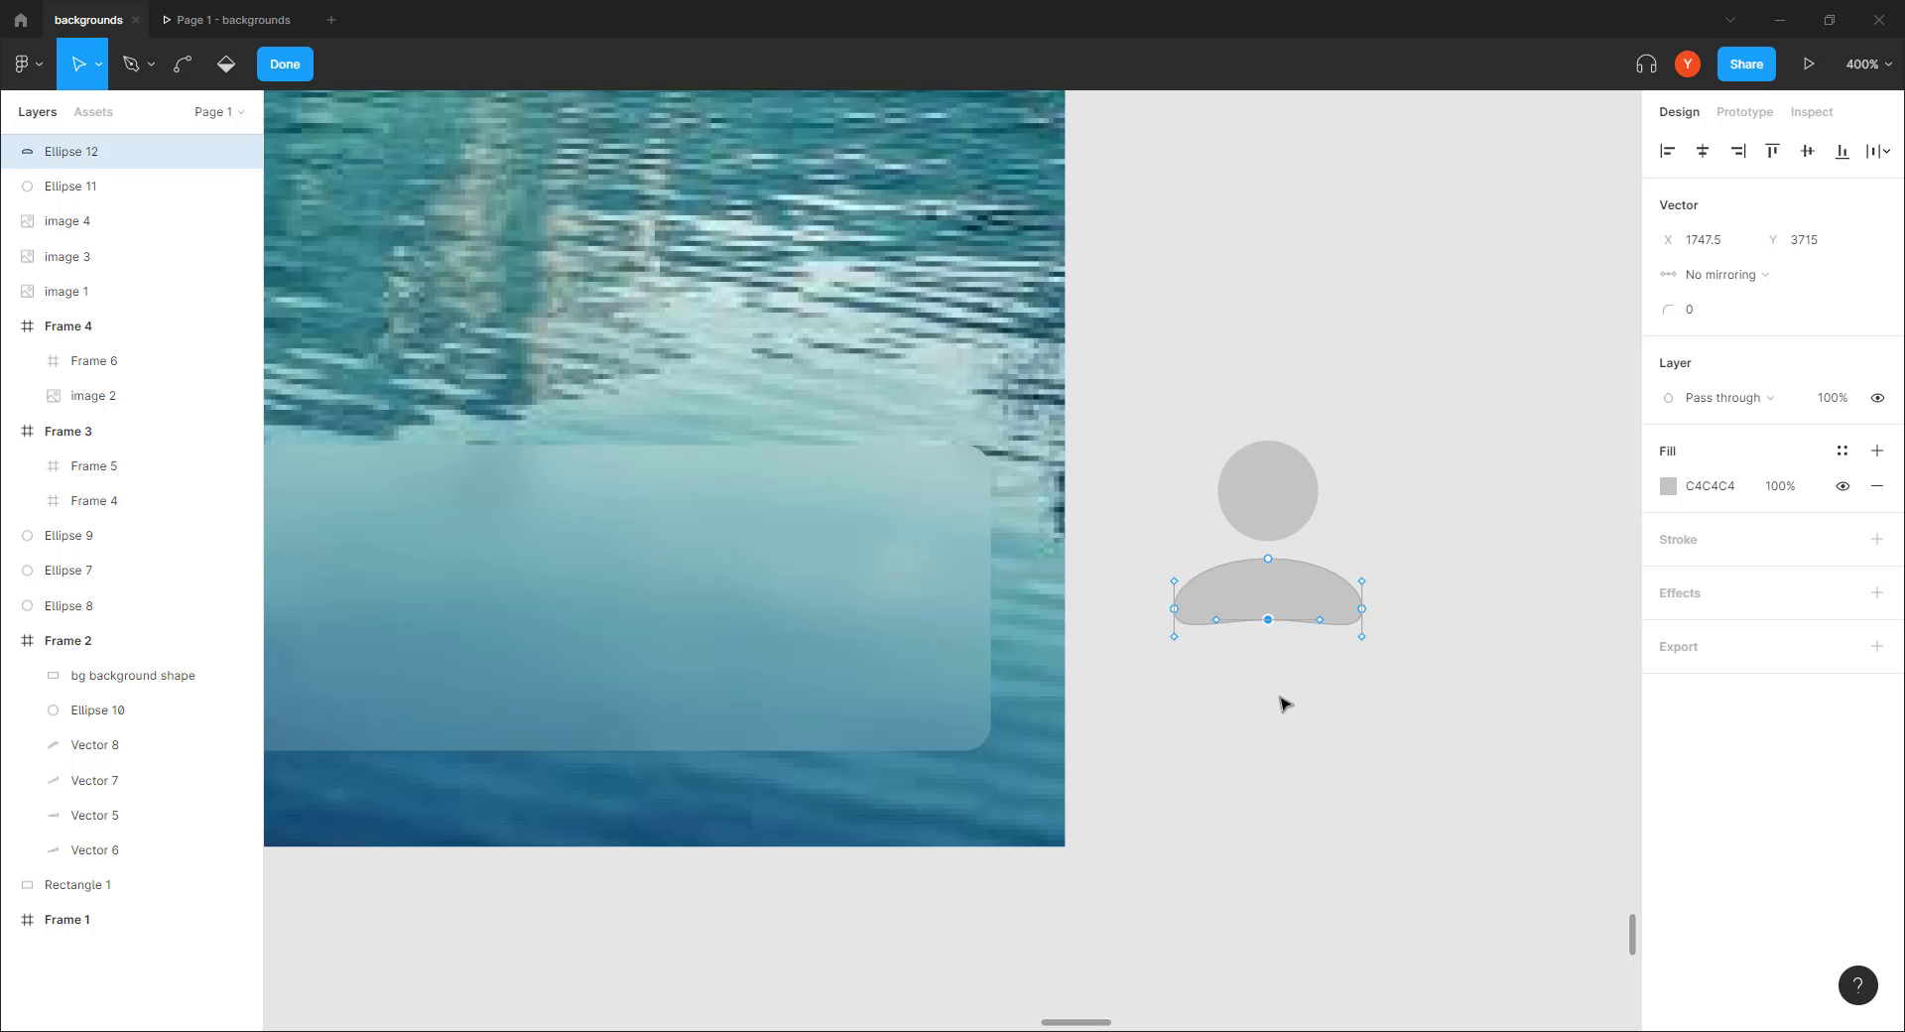
{"action": "key", "text": "Down"}
{"action": "left_click", "coordinate": [1286, 701]}
{"action": "key", "text": "Escape"}
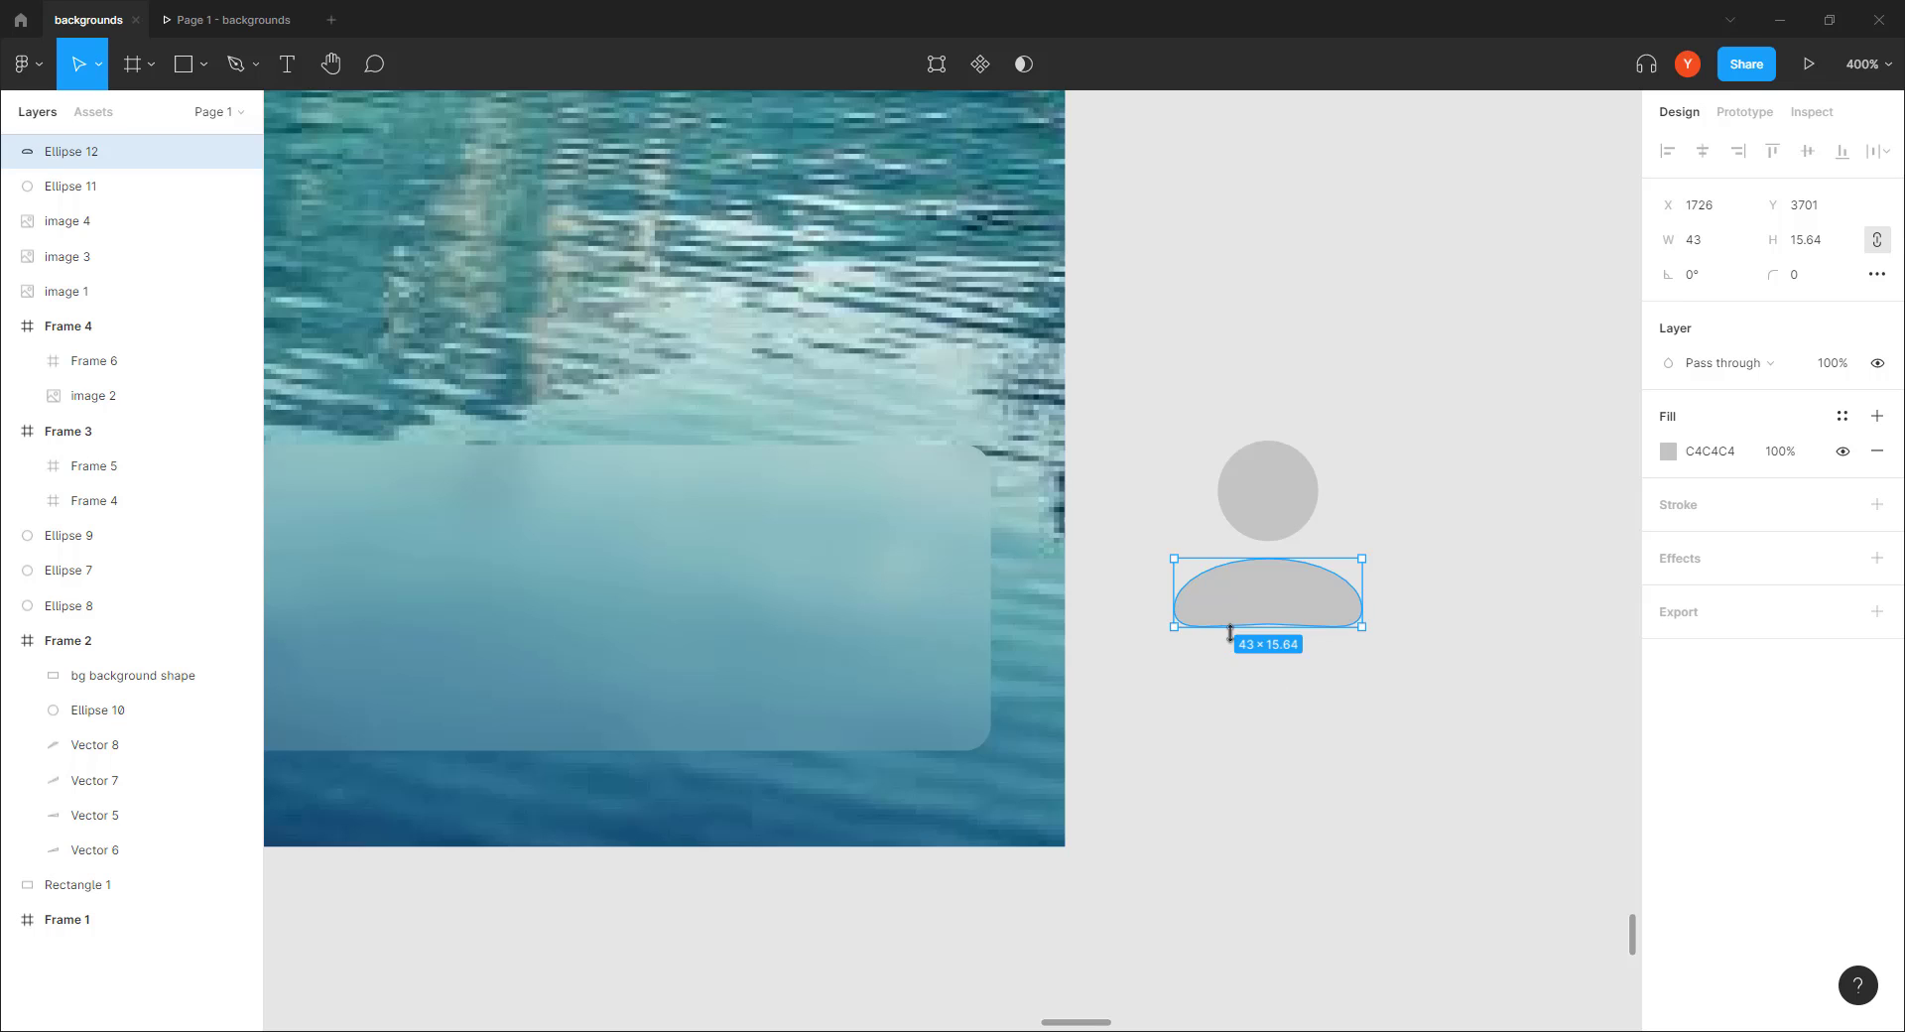
{"action": "left_click_drag", "start_coordinate": [1230, 632], "coordinate": [1227, 658]}
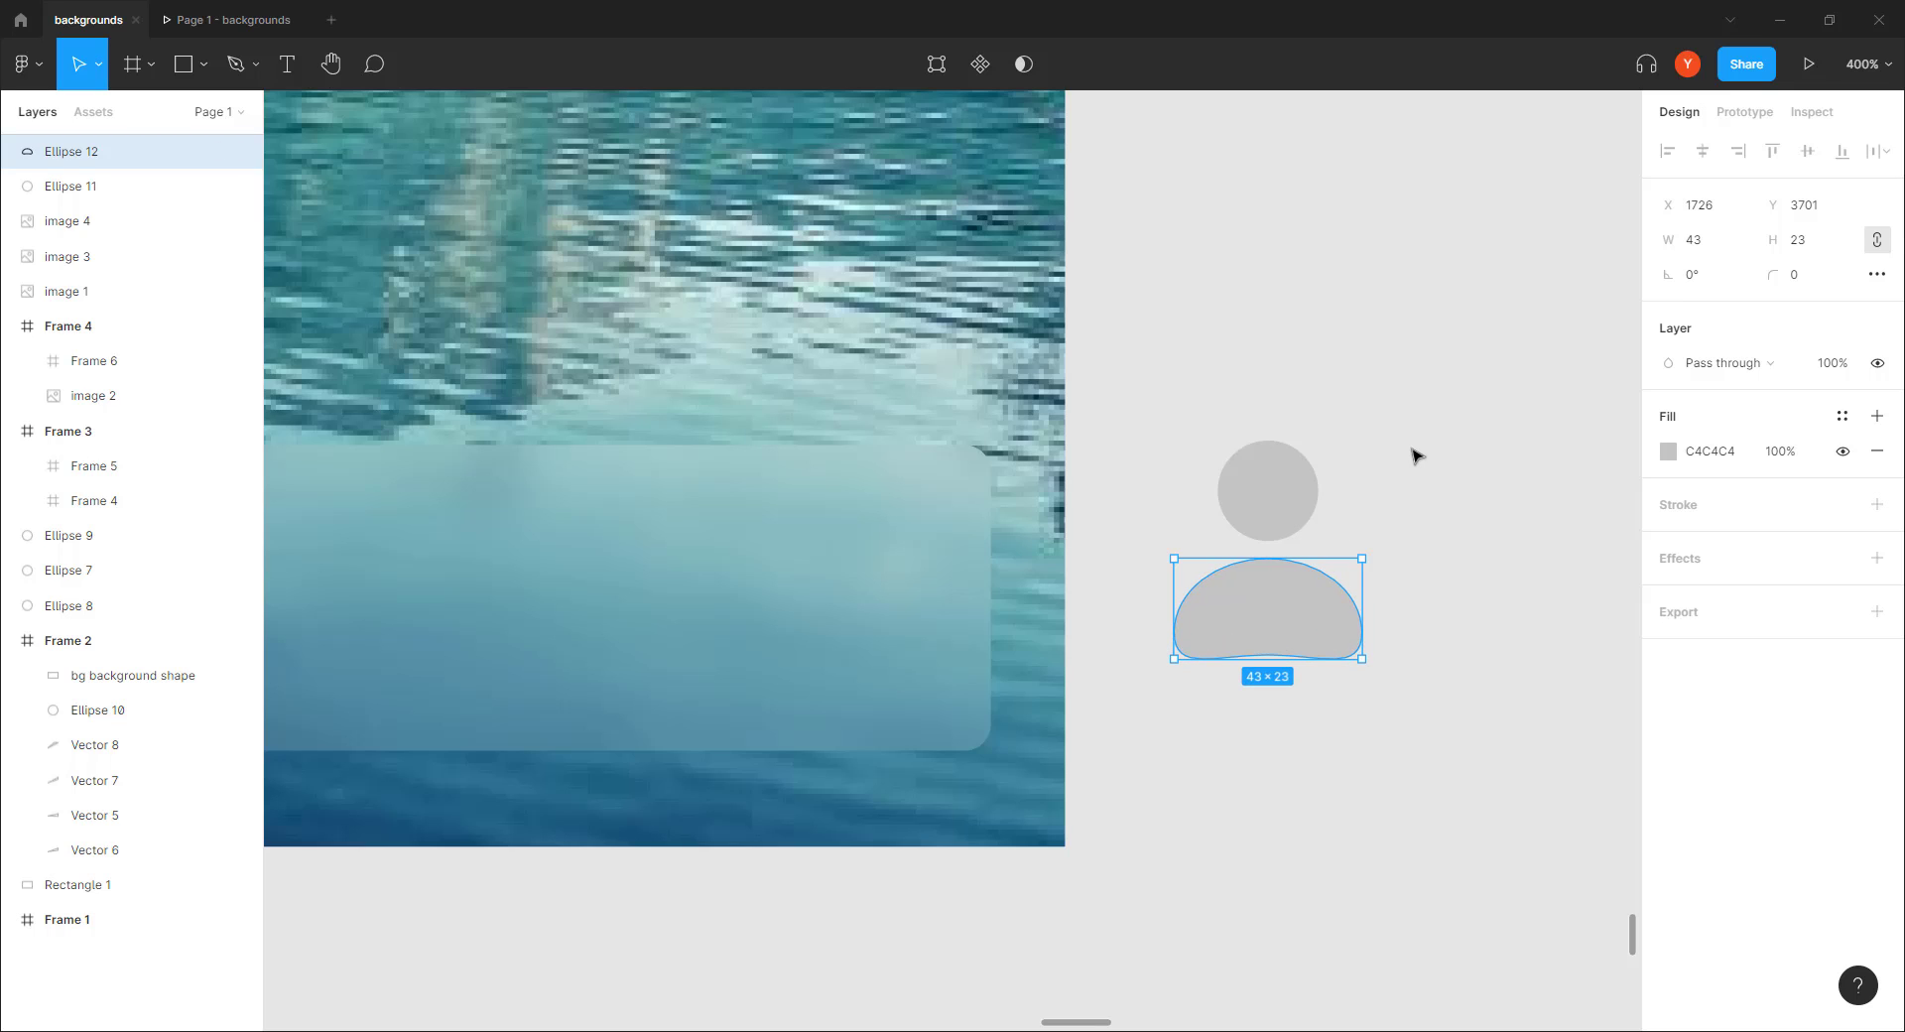
Scale the head circle and shoulders shape together to 40 × 47 and fill both with white FFFFFF
{"action": "left_click_drag", "start_coordinate": [1412, 437], "coordinate": [1159, 647]}
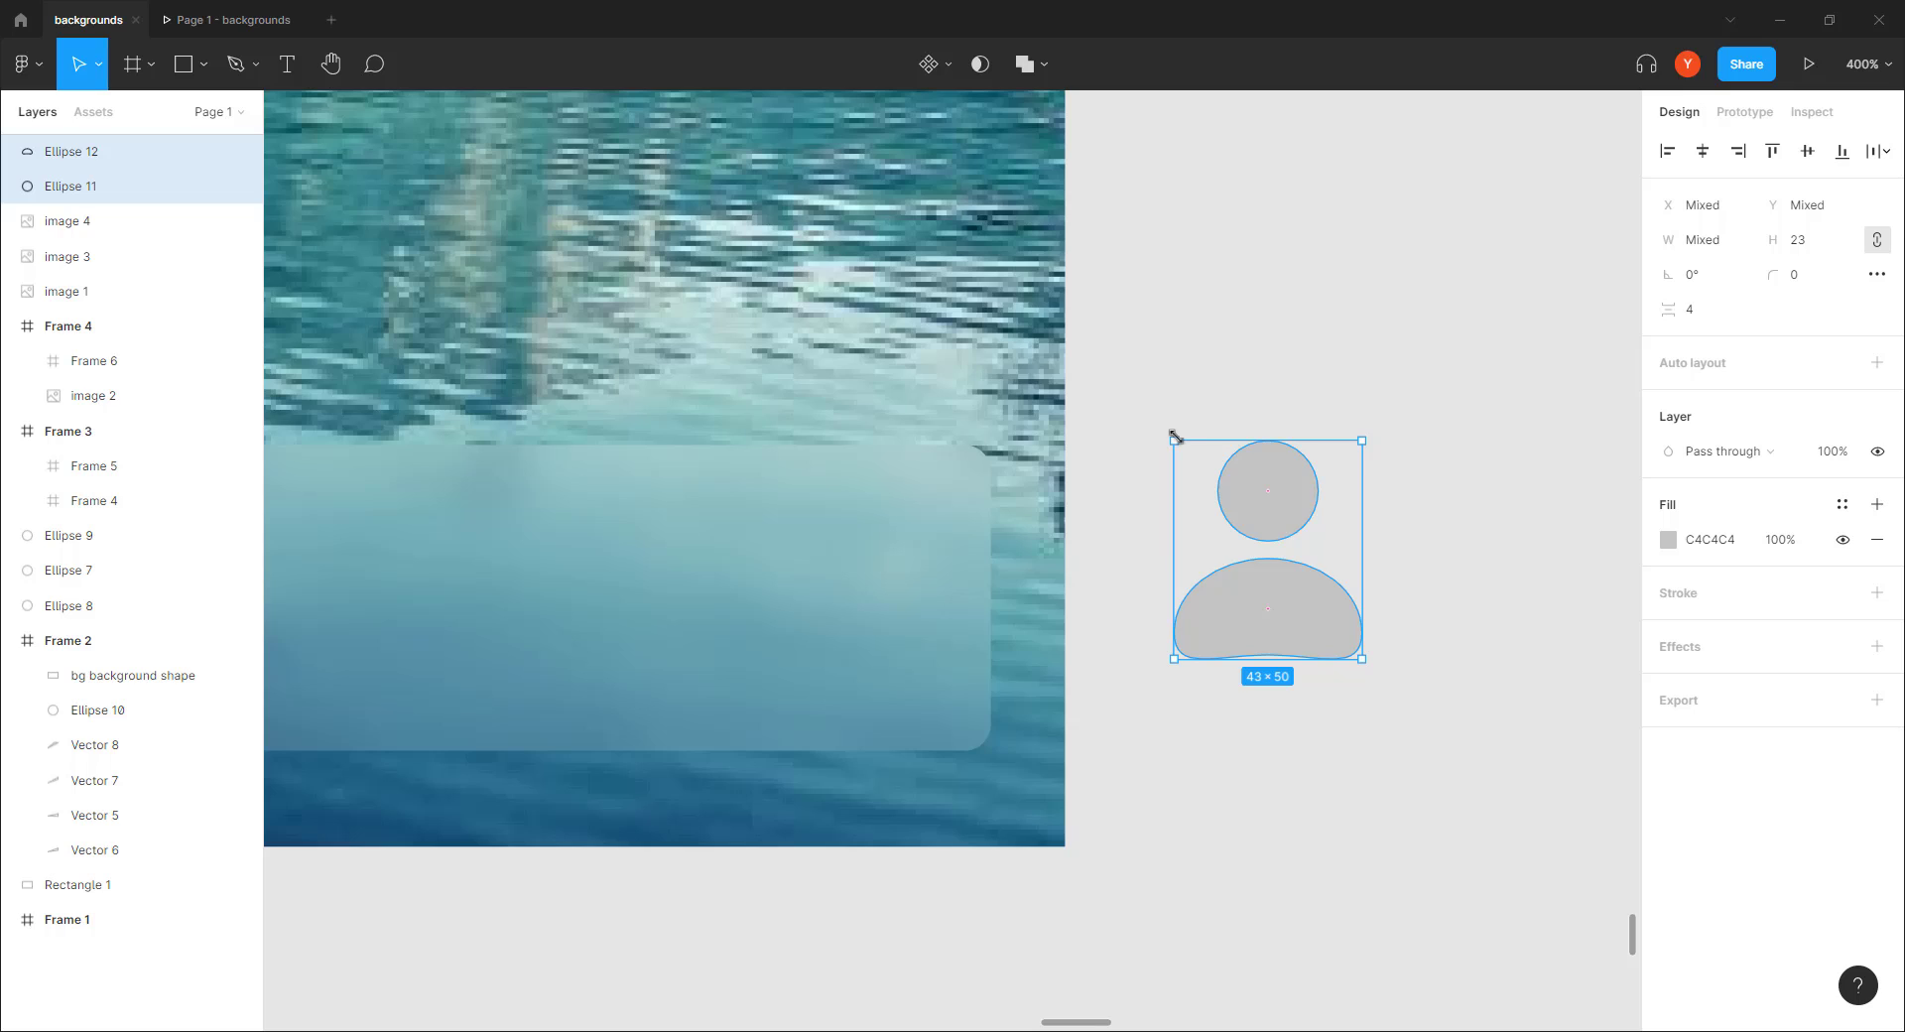
{"action": "left_click_drag", "start_coordinate": [1173, 436], "coordinate": [1188, 454]}
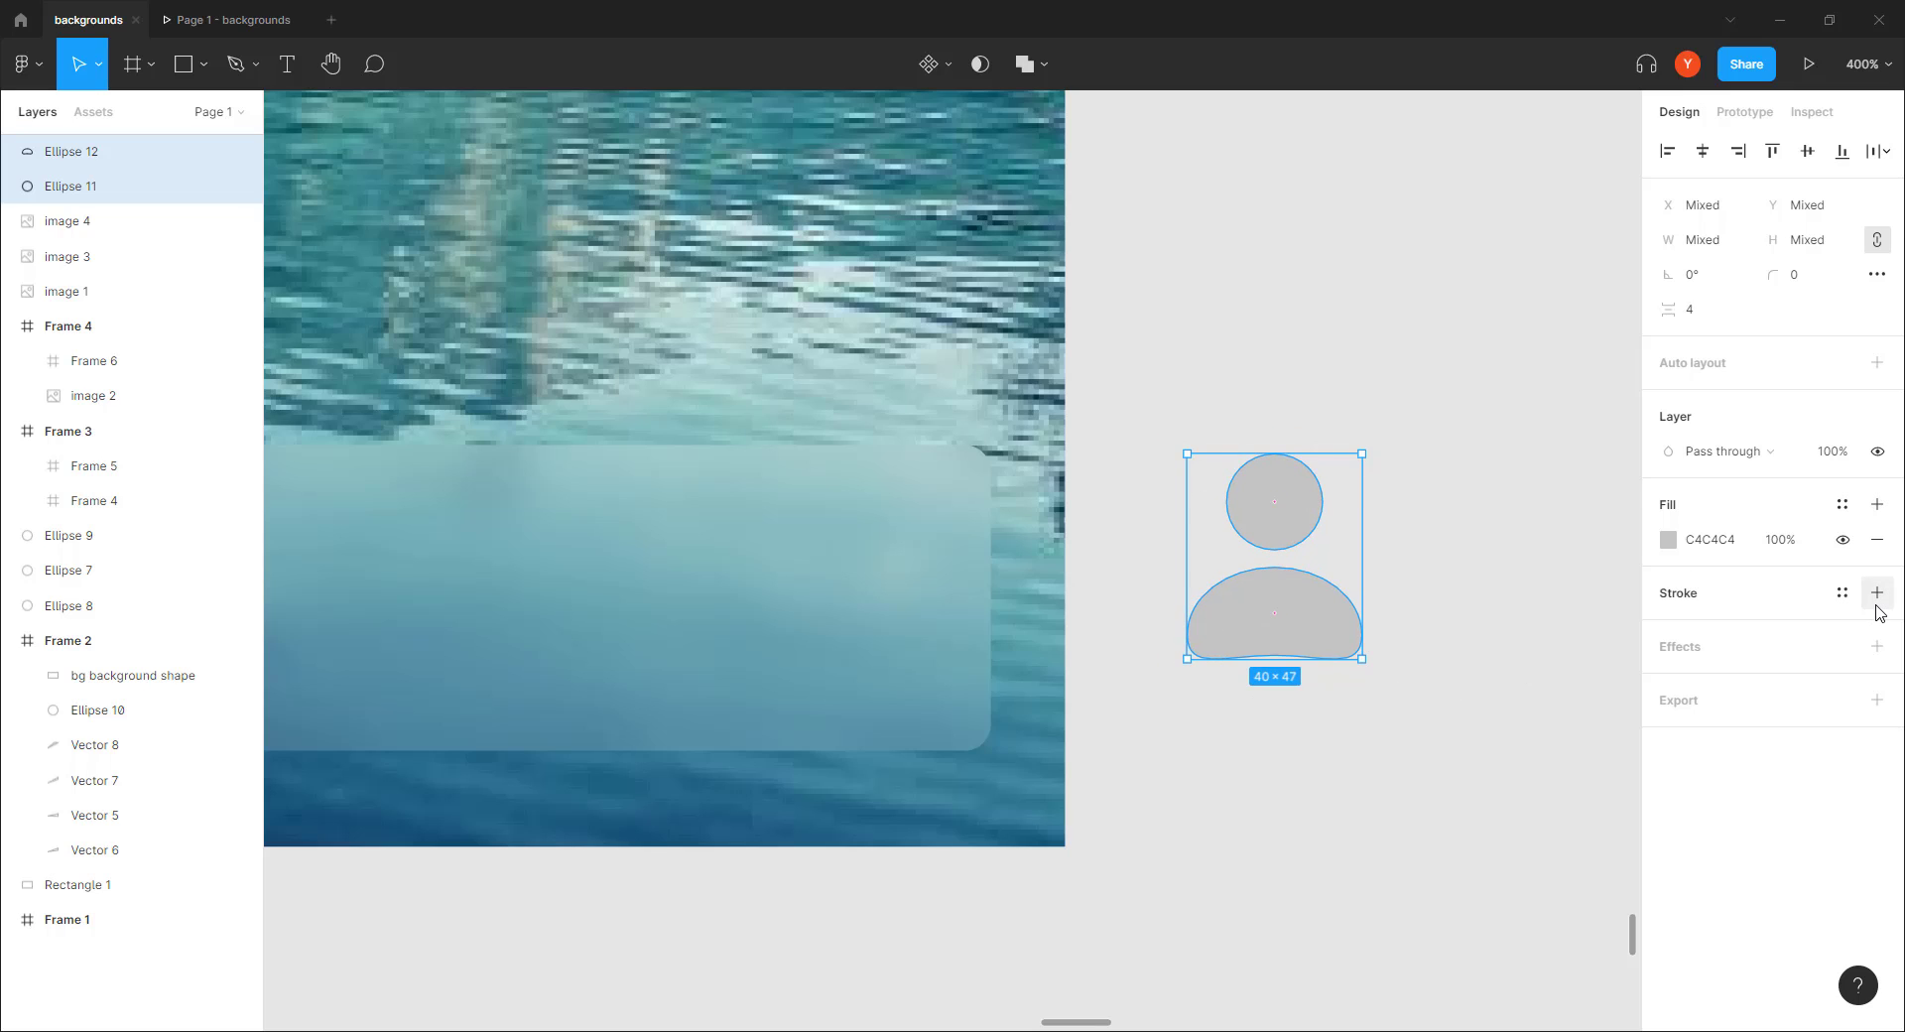
{"action": "left_click", "coordinate": [1667, 539]}
{"action": "left_click_drag", "start_coordinate": [1488, 526], "coordinate": [1349, 420]}
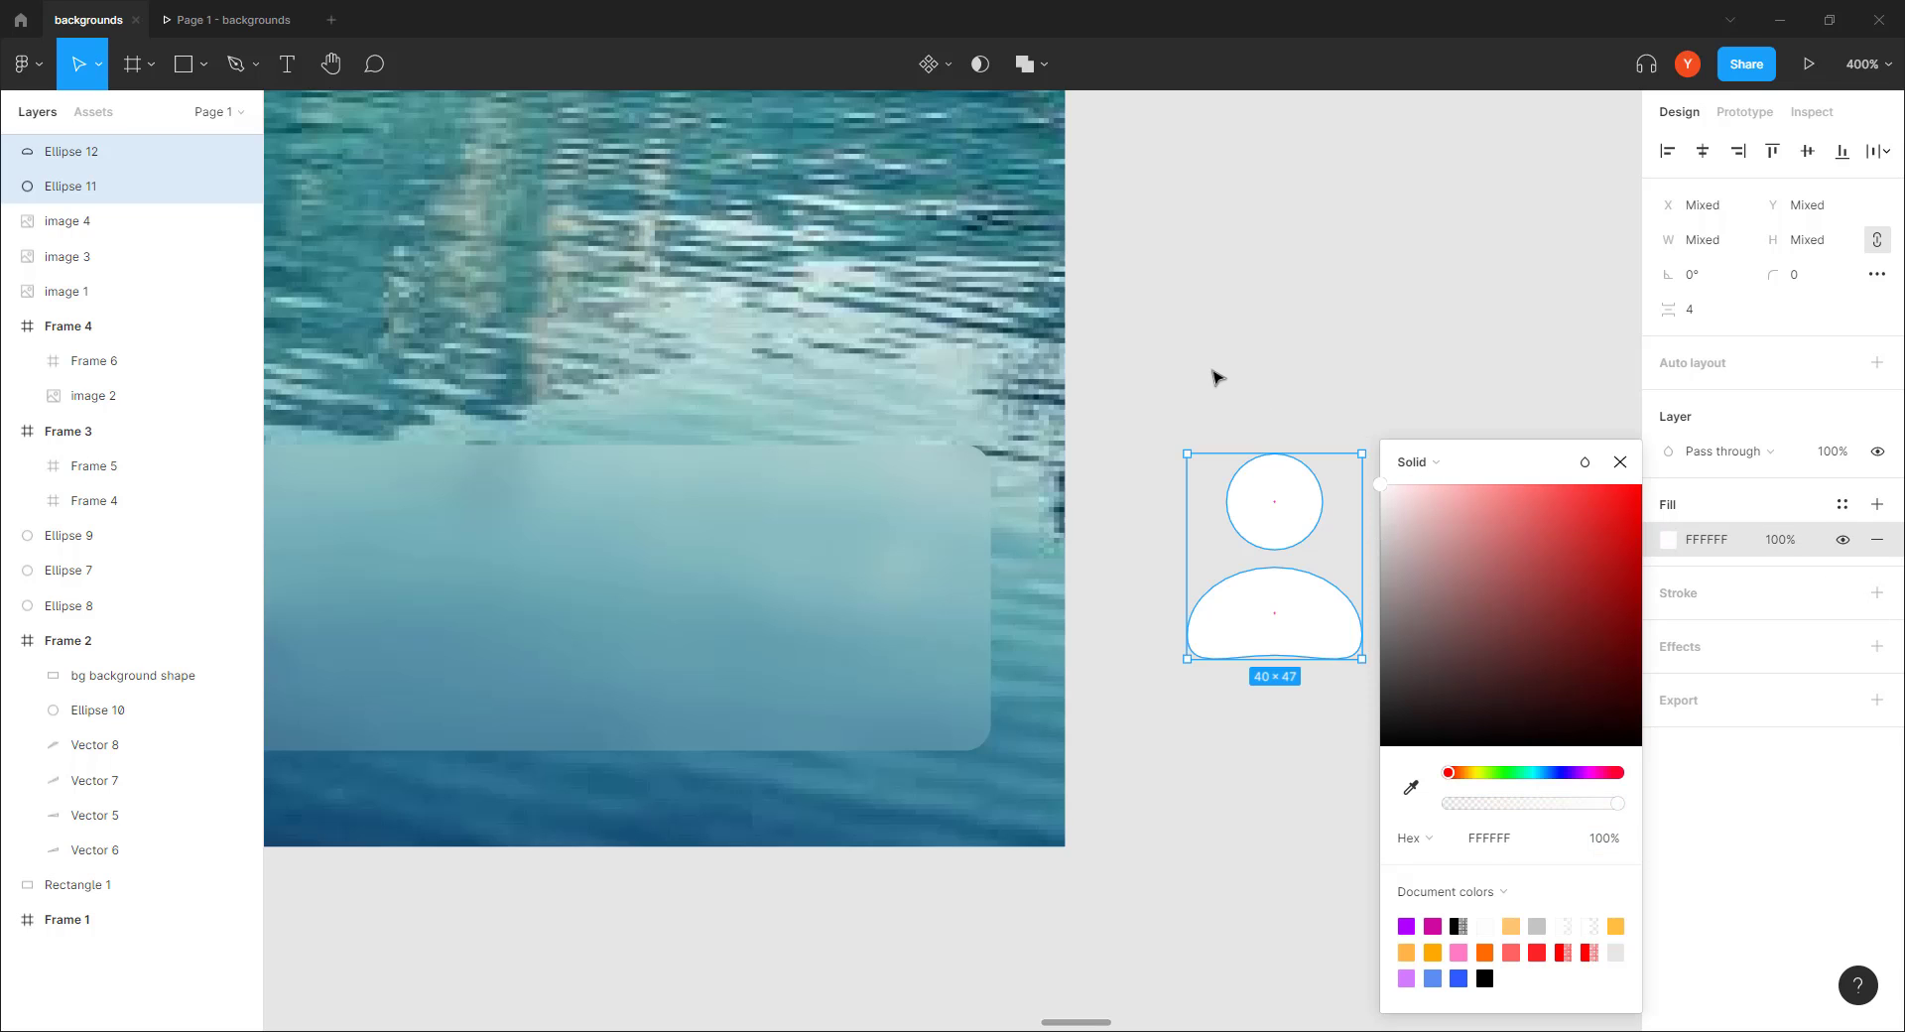
{"action": "left_click", "coordinate": [1205, 266]}
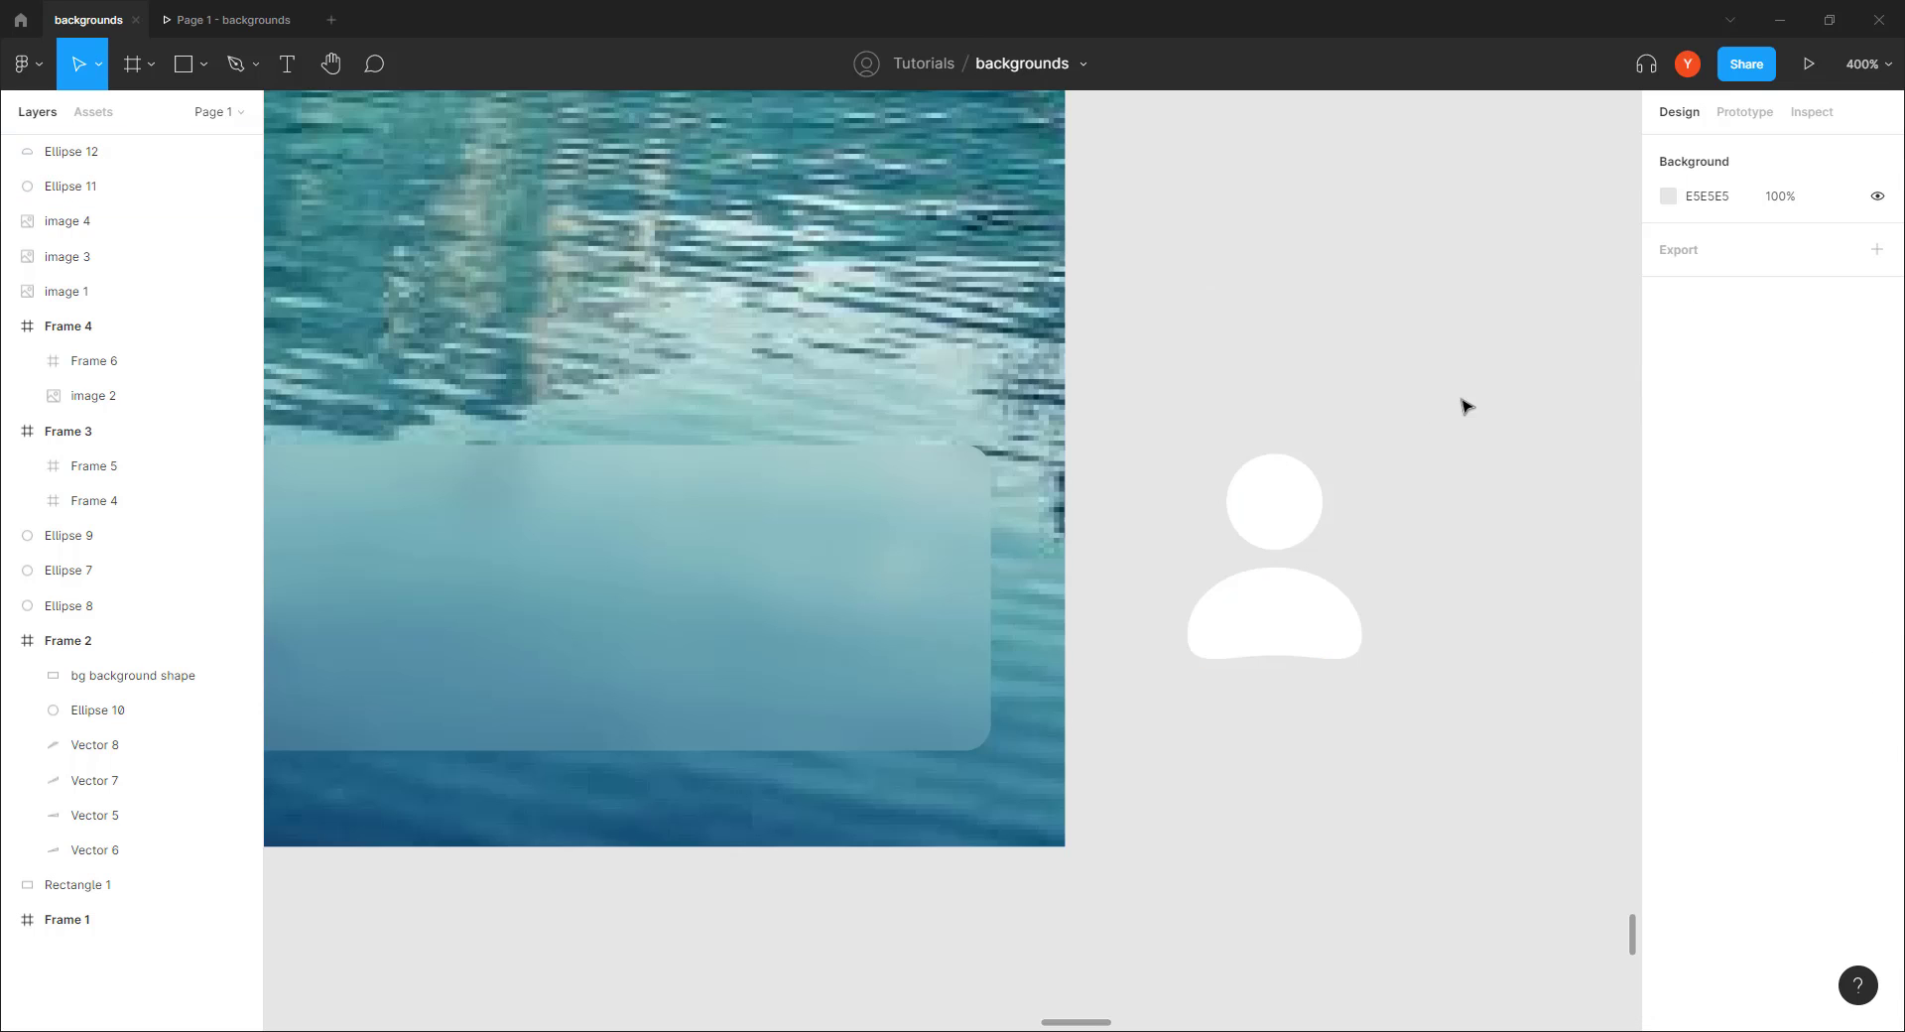
Wrap the head and shoulders shapes in a new frame and add a drop shadow to both shapes
{"action": "left_click_drag", "start_coordinate": [1446, 408], "coordinate": [1183, 736]}
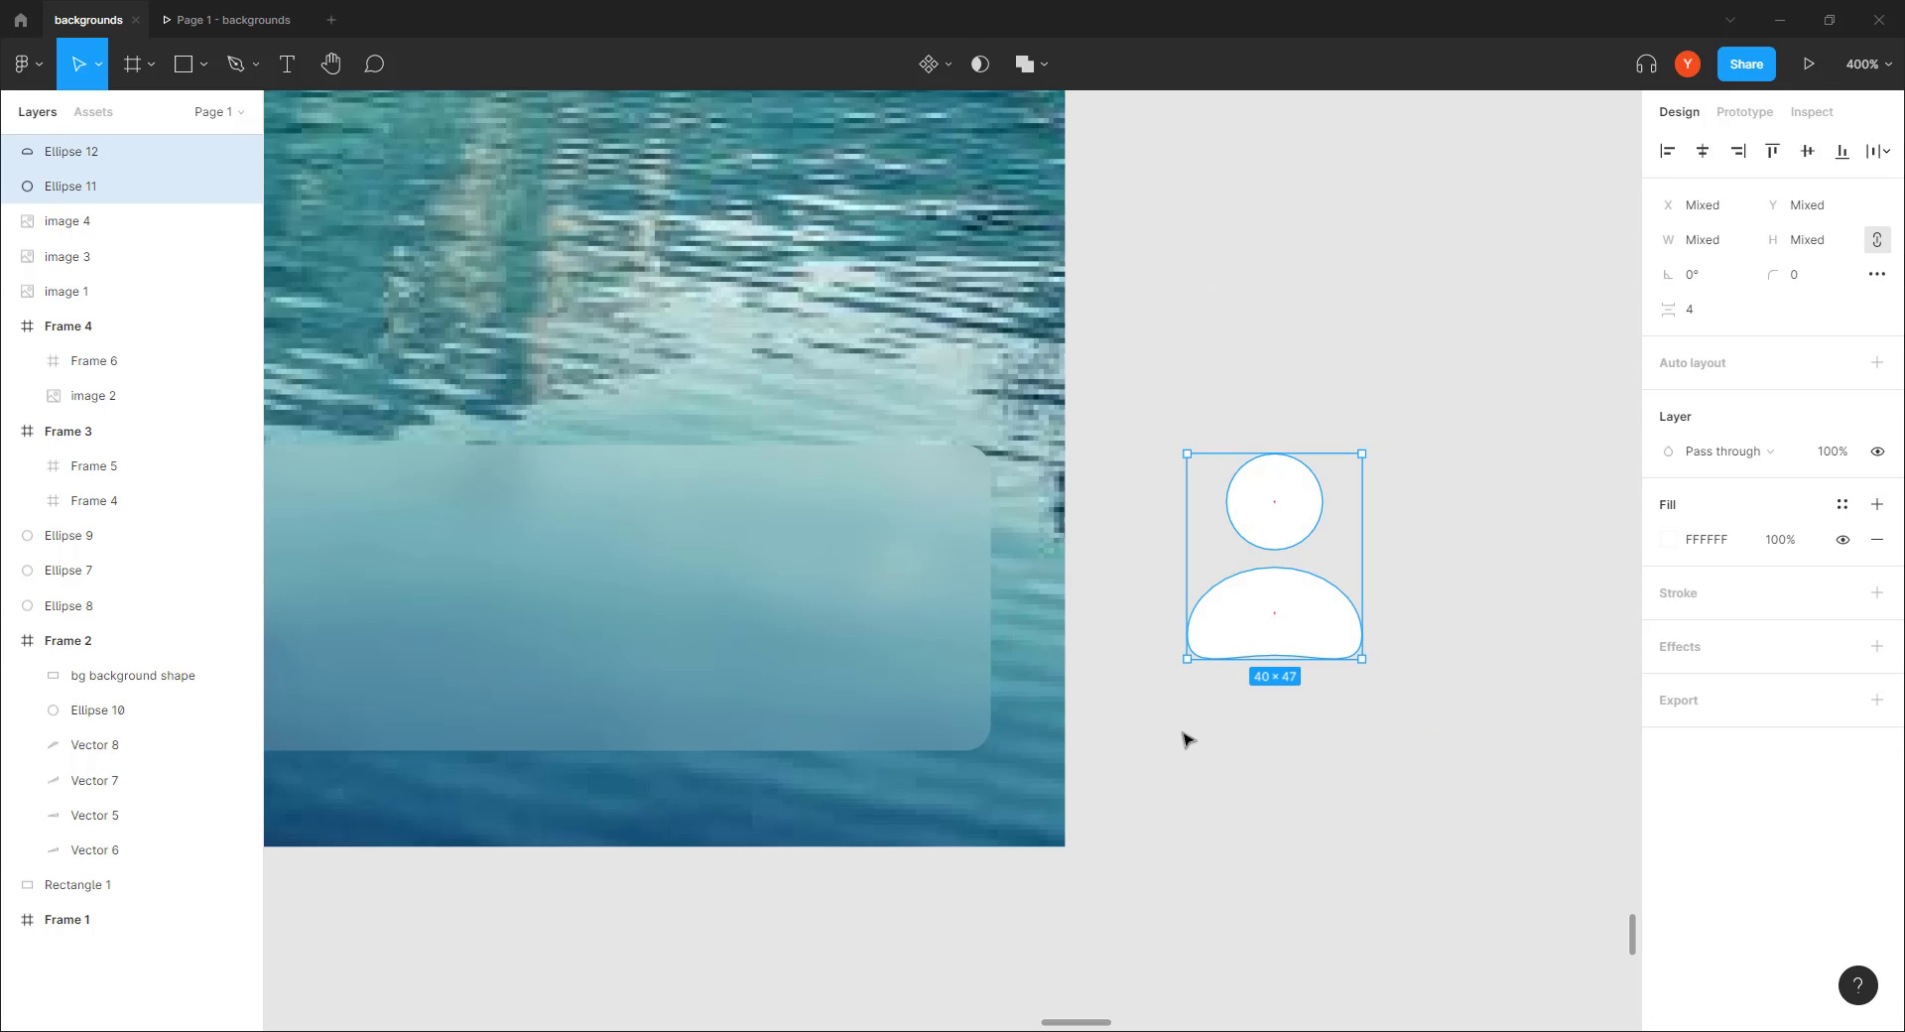
{"action": "key", "text": "ctrl+alt+g"}
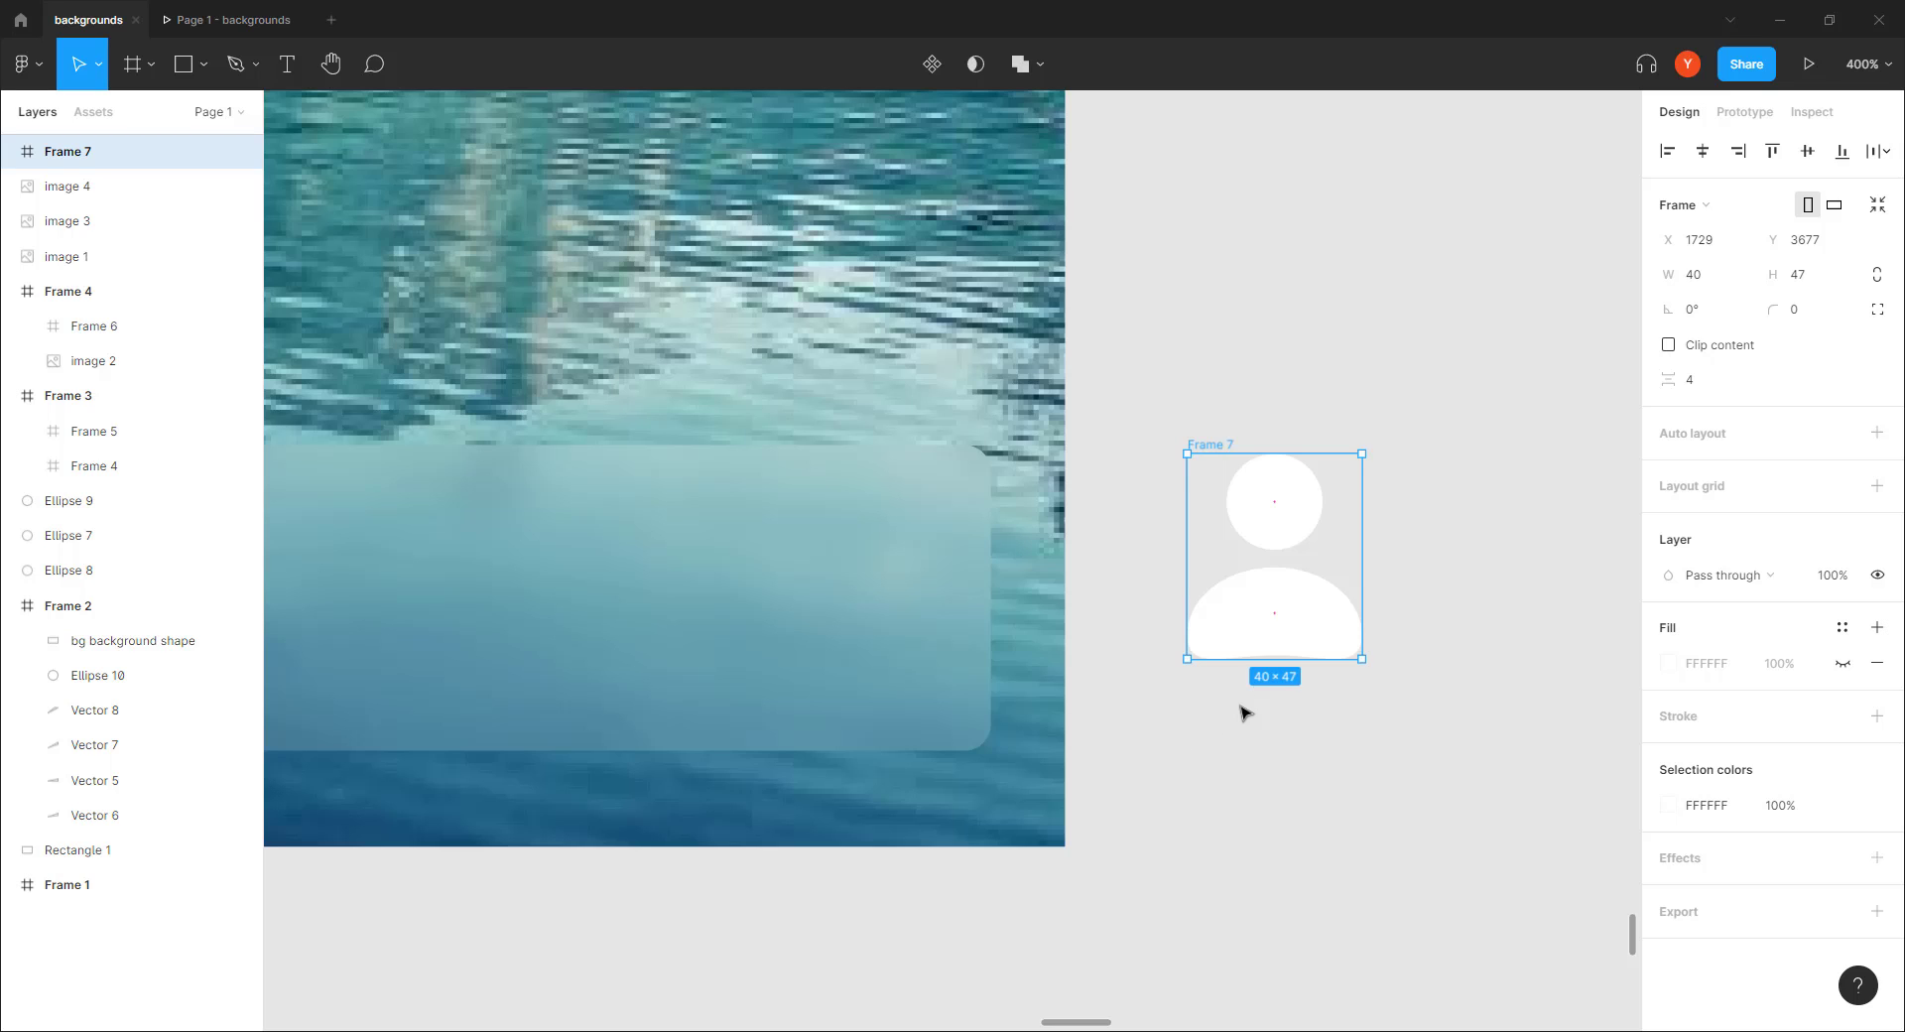
{"action": "left_click", "coordinate": [1312, 621]}
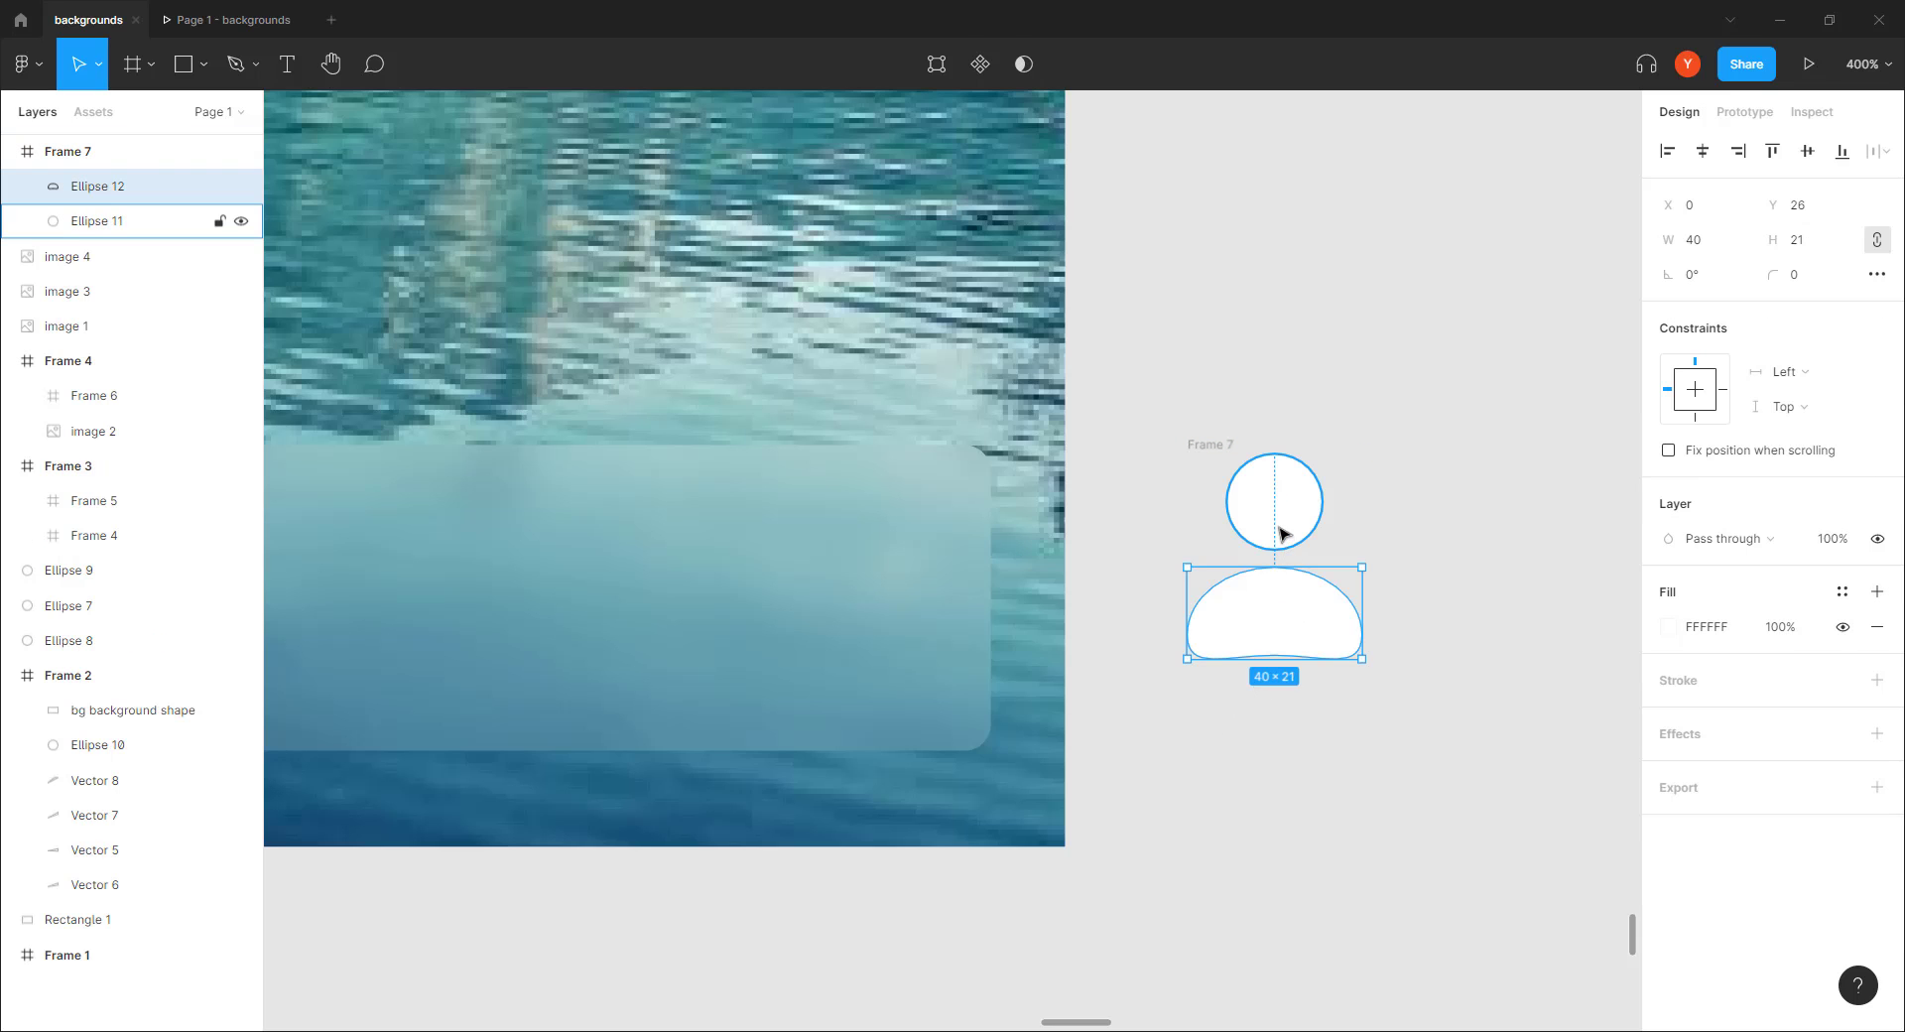
{"action": "left_click", "coordinate": [1280, 533], "text": "shift"}
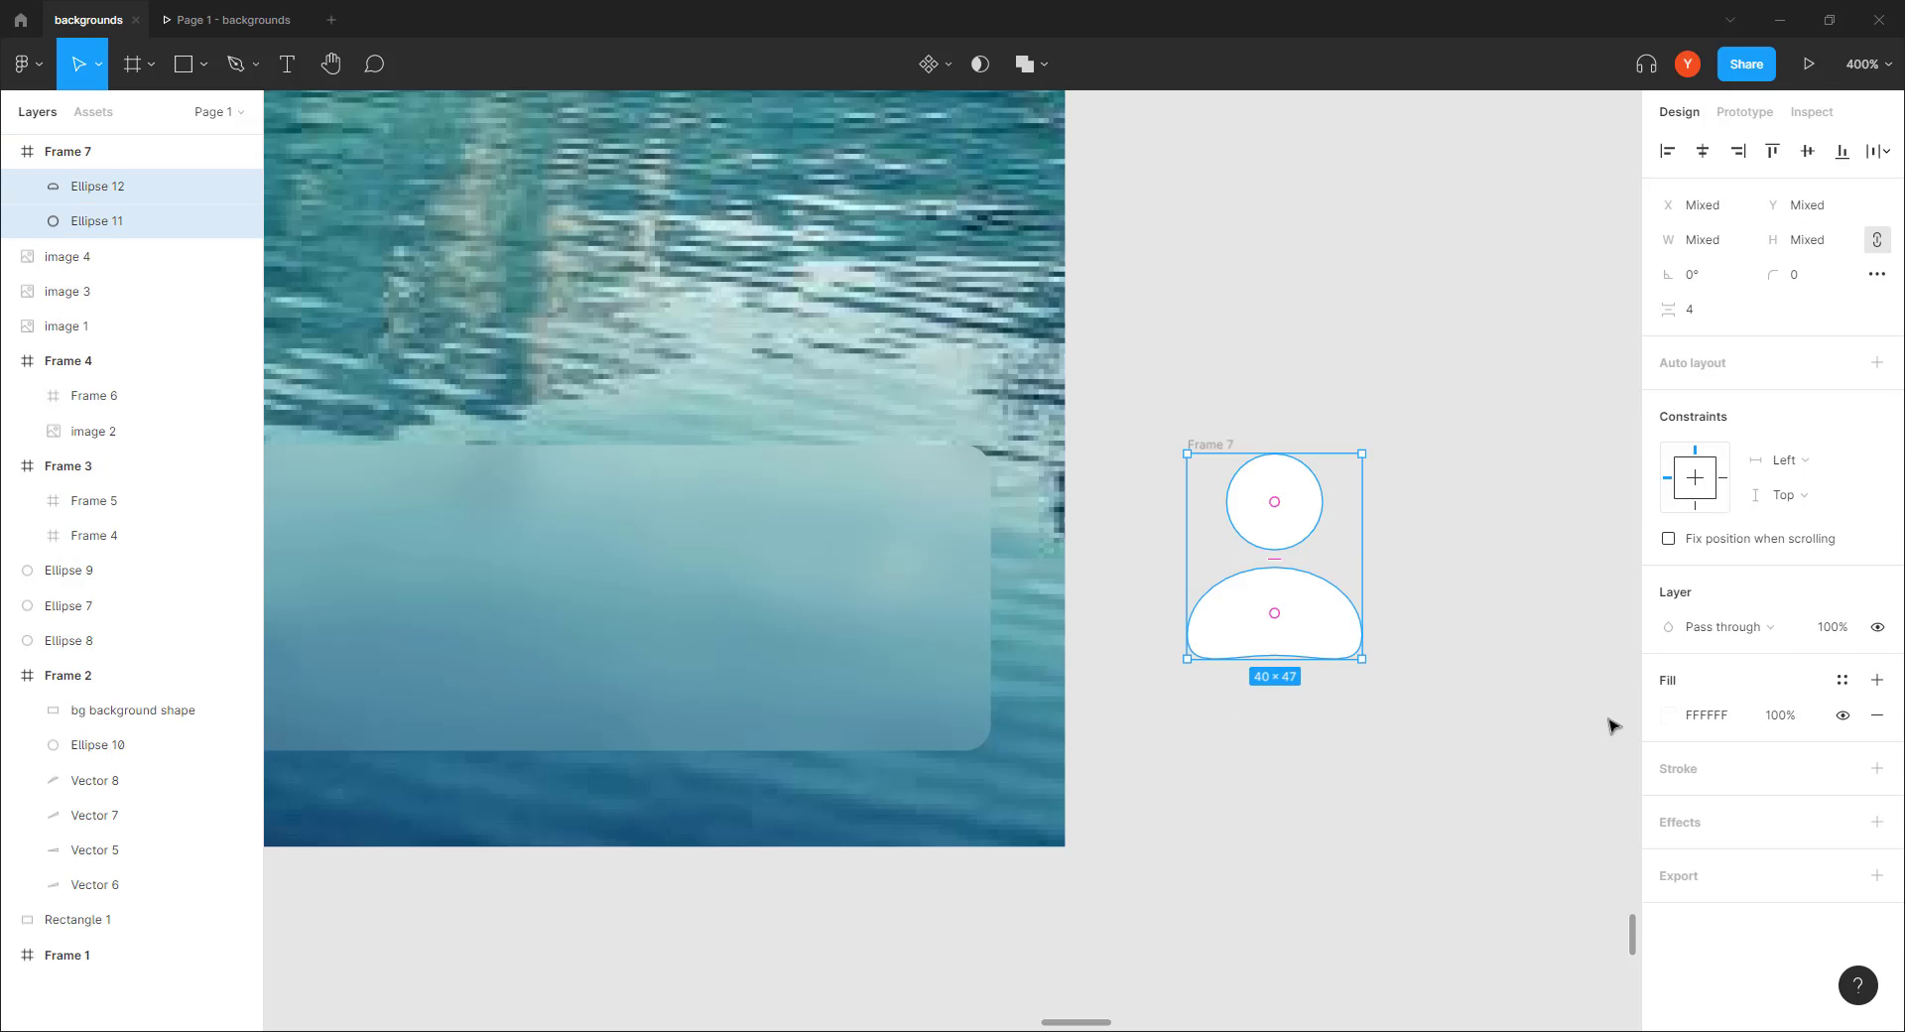
{"action": "left_click", "coordinate": [1876, 821]}
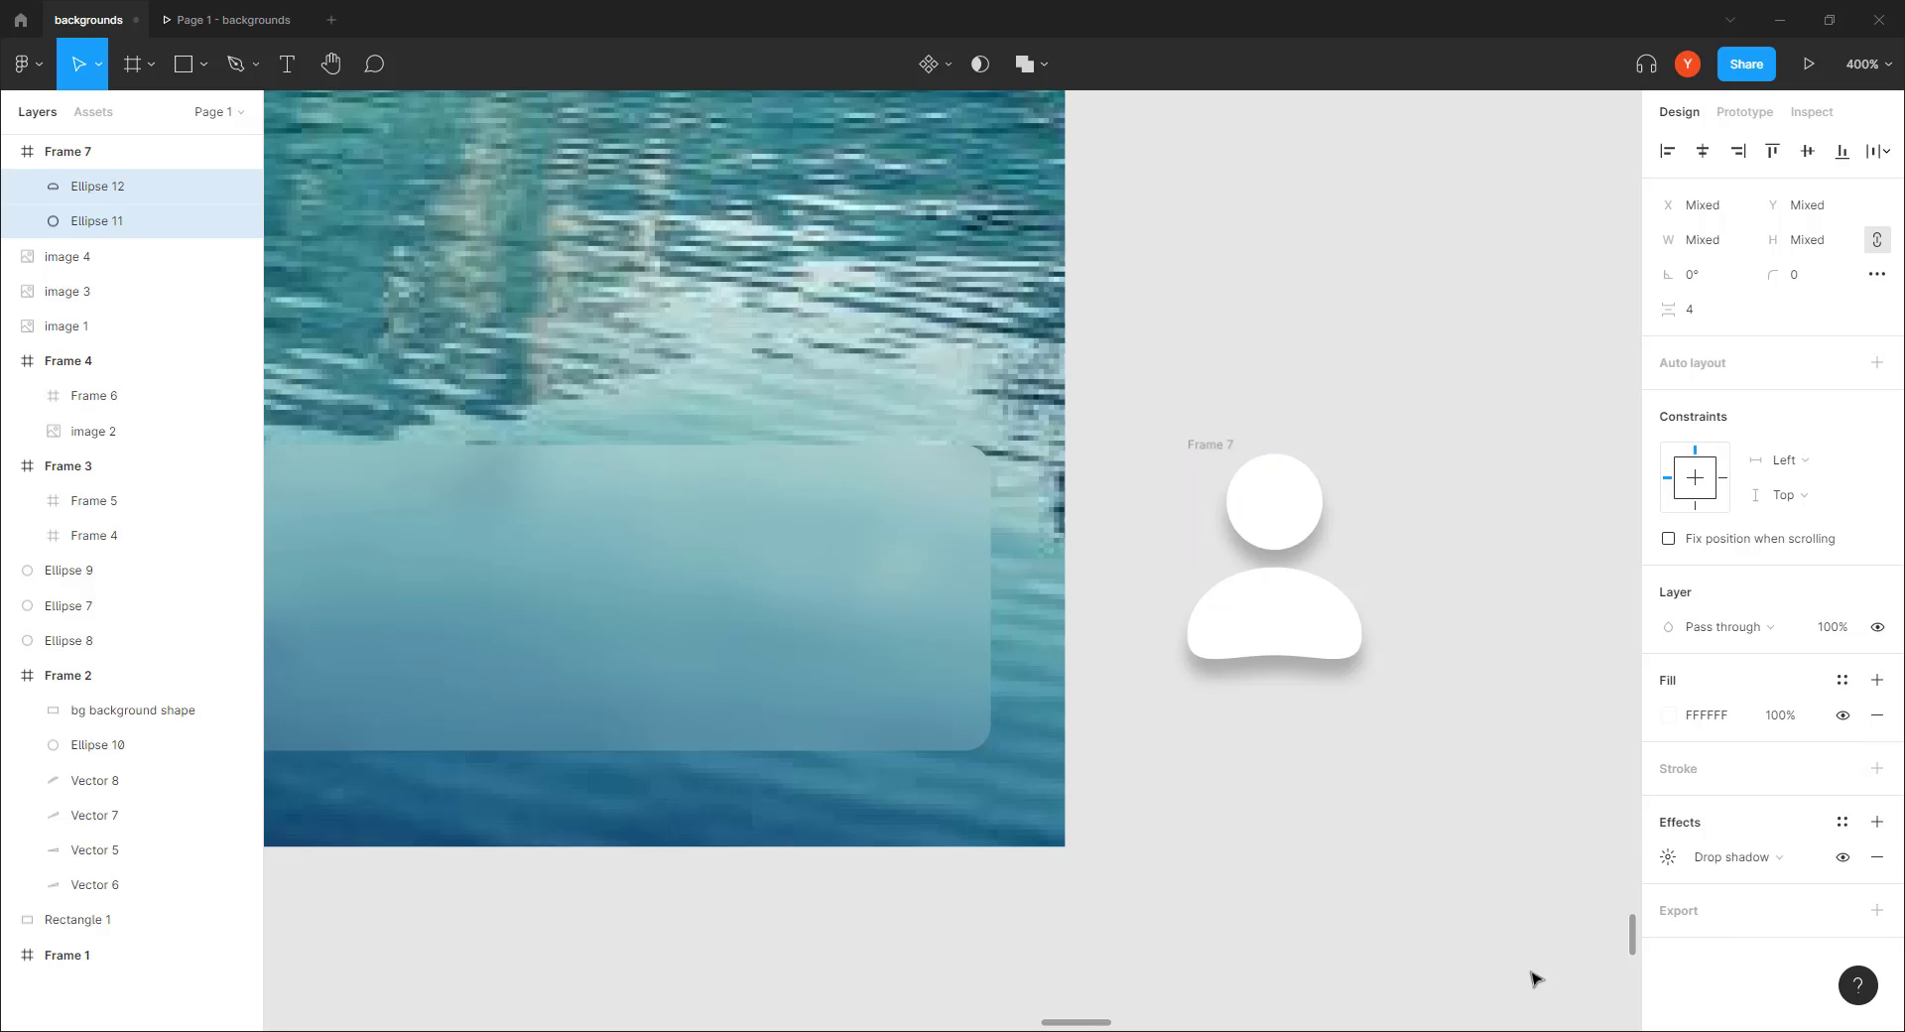
Set the opacity of the icon shapes' drop shadow to 15%
{"action": "left_click", "coordinate": [1668, 856]}
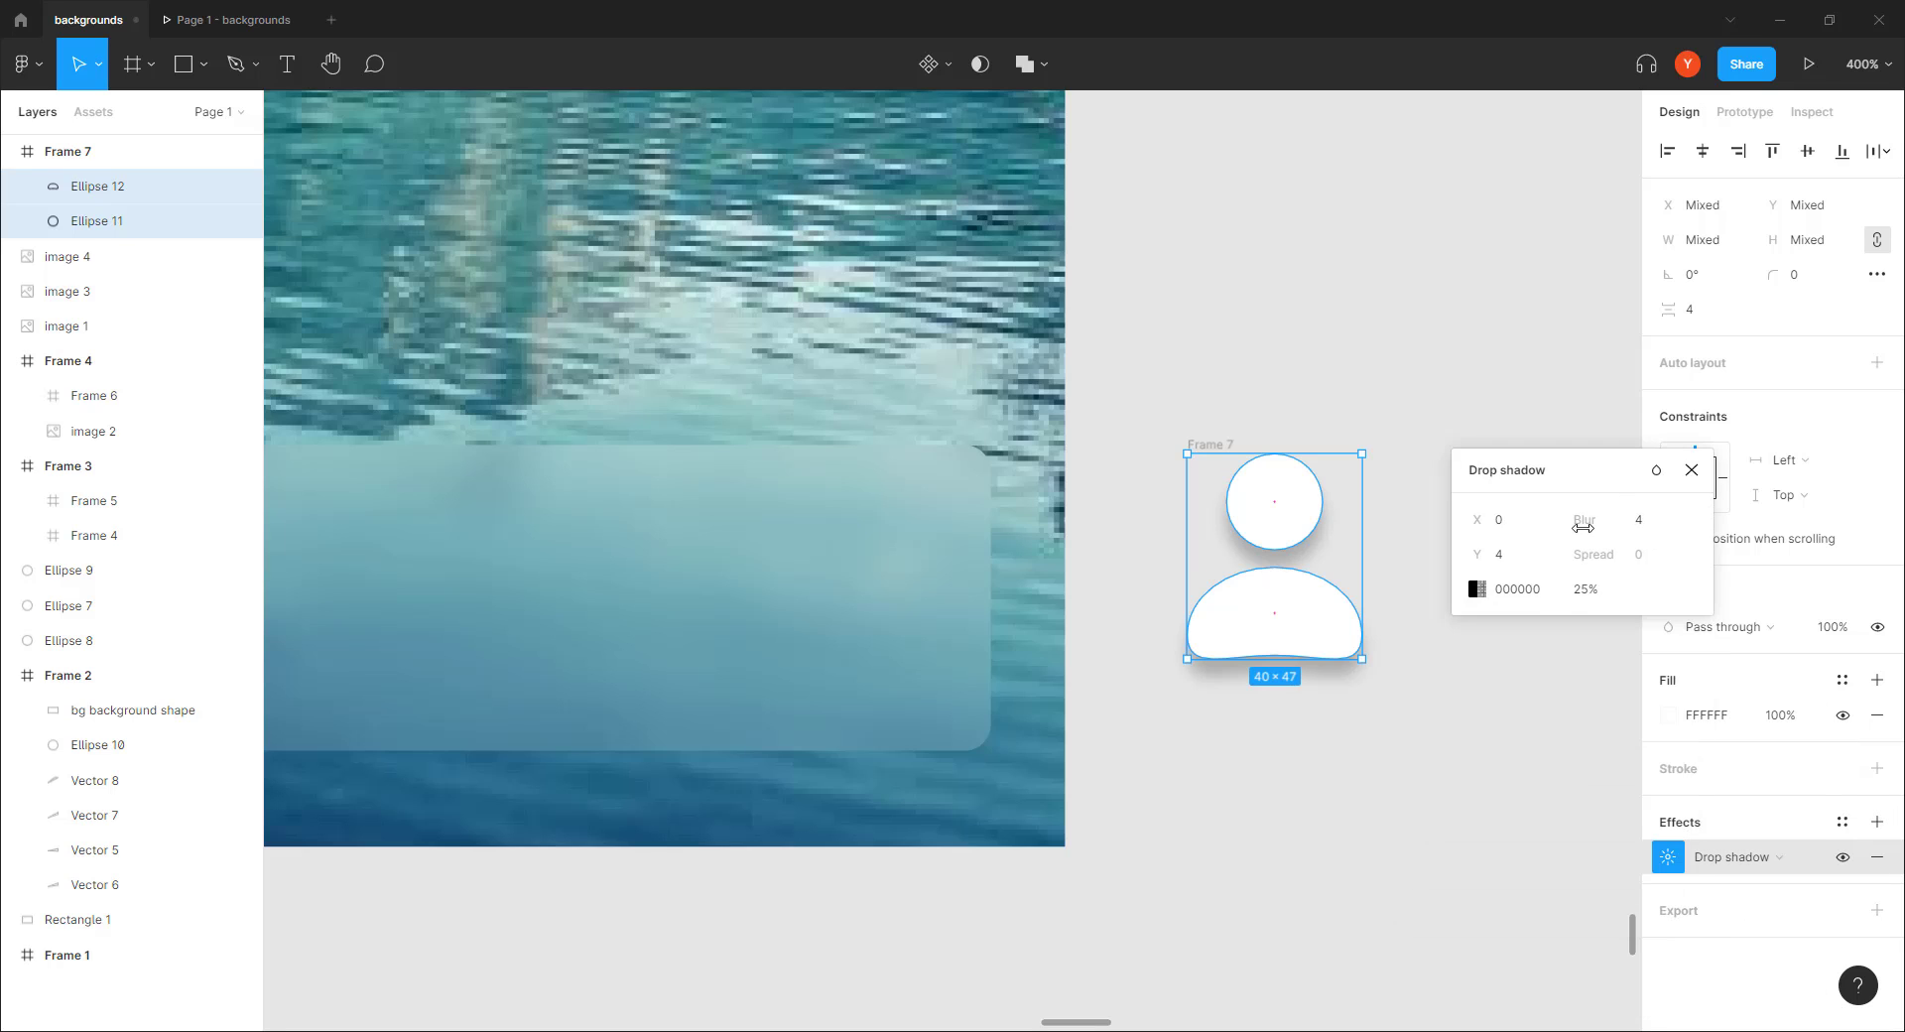
{"action": "left_click", "coordinate": [1586, 589]}
{"action": "type", "text": "15"}
{"action": "key", "text": "Return"}
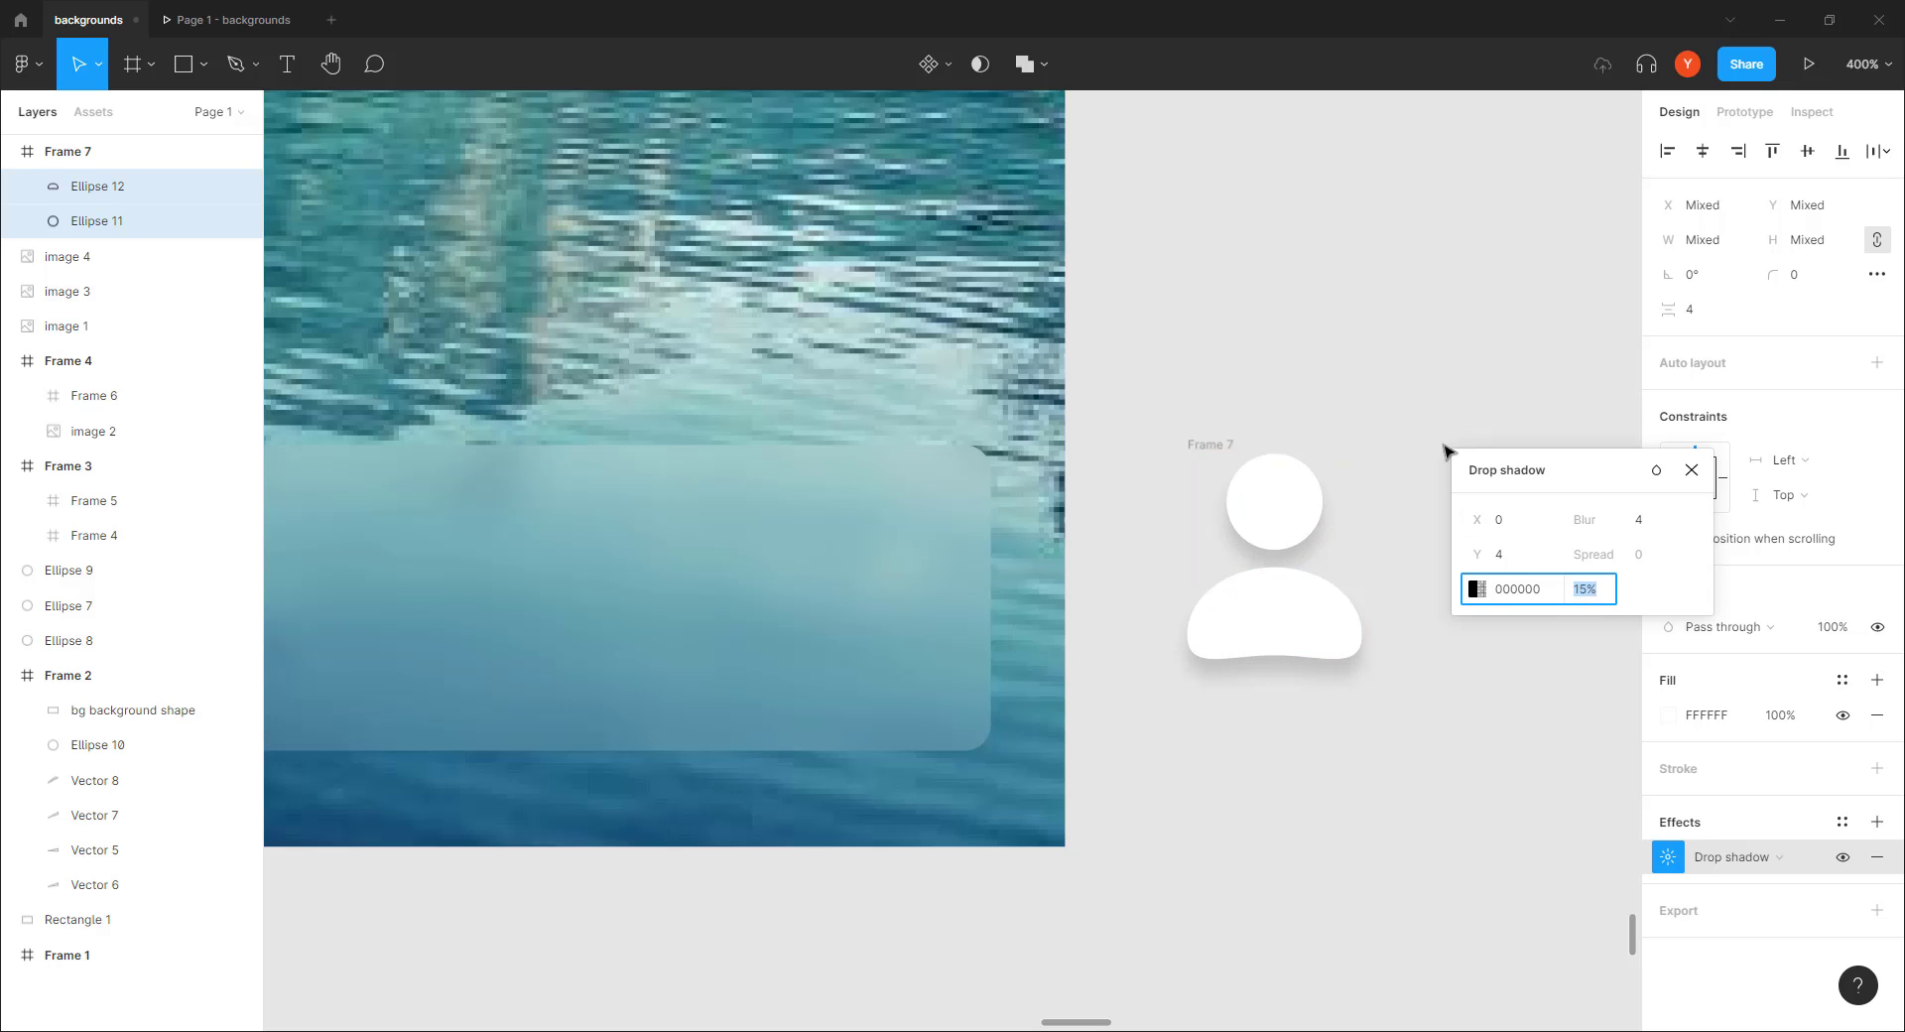
Set the icon shapes' drop shadow to blur 5 and Y offset 1
{"action": "left_click", "coordinate": [1642, 521]}
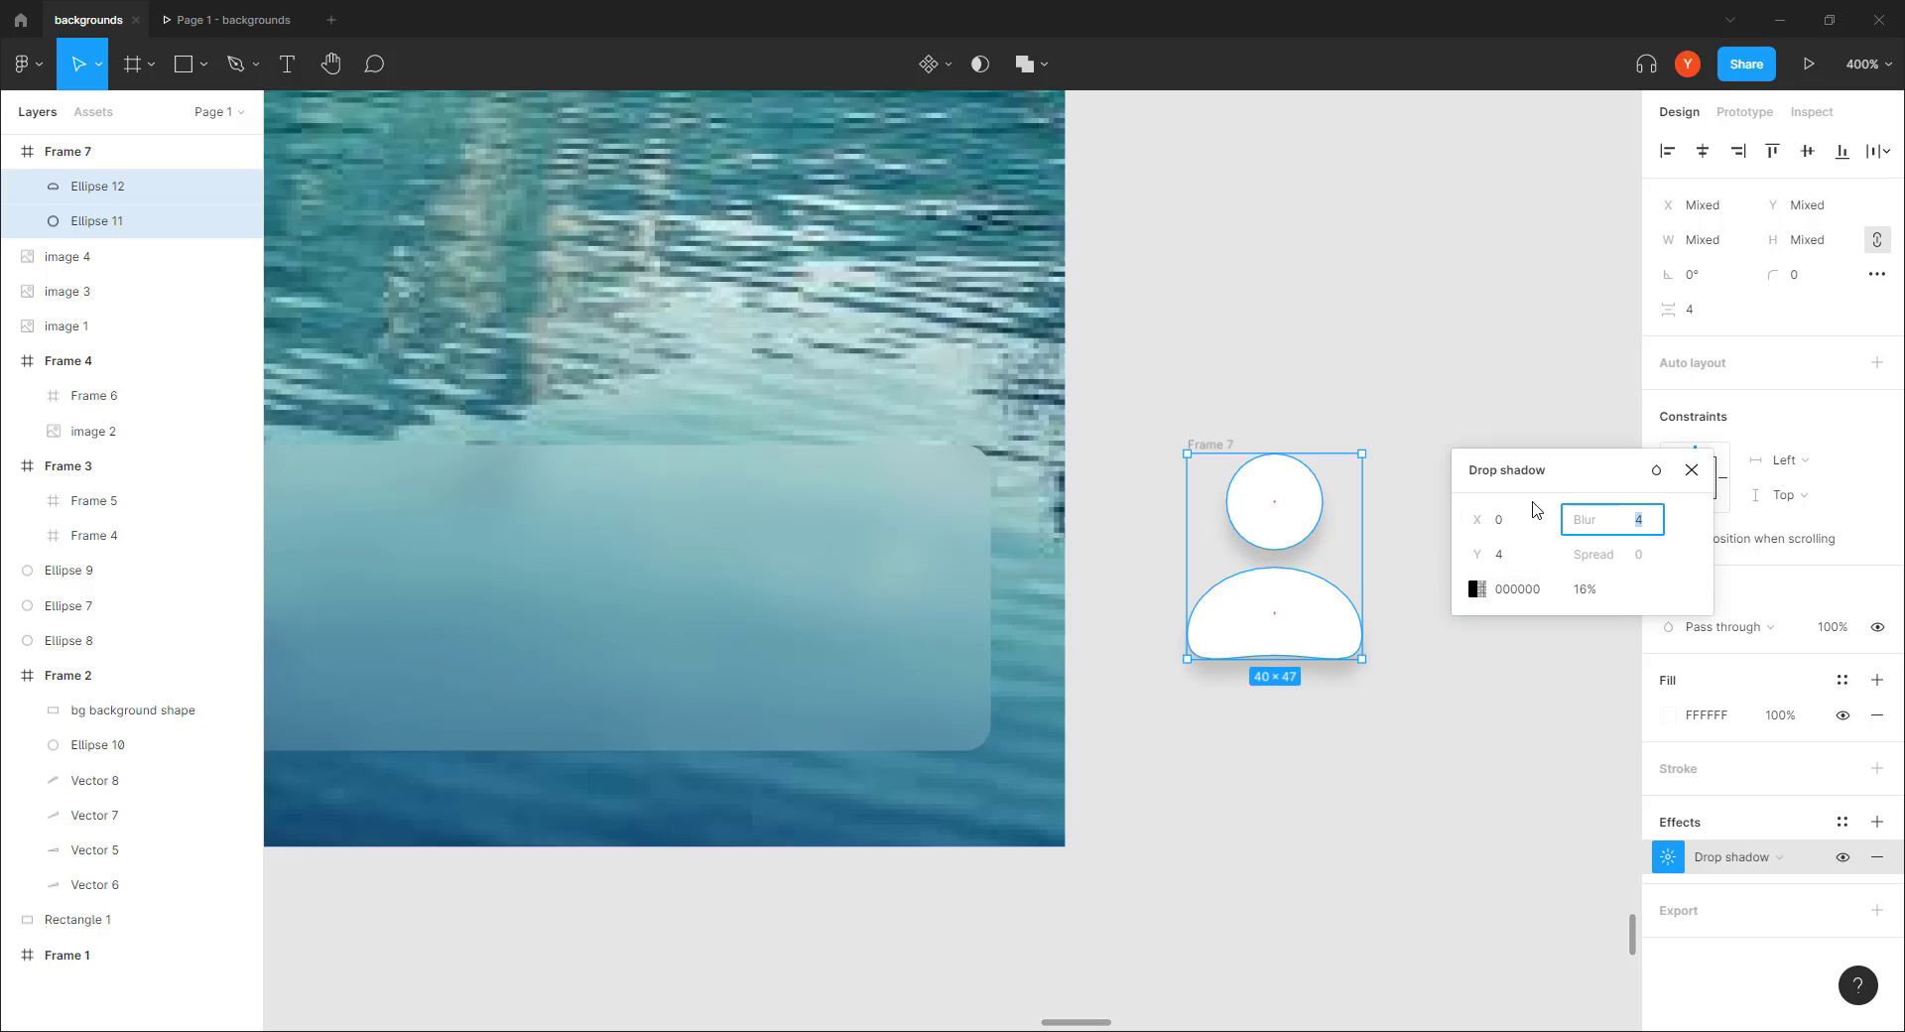
{"action": "type", "text": "3"}
{"action": "key", "text": "Return"}
{"action": "key", "text": "Down"}
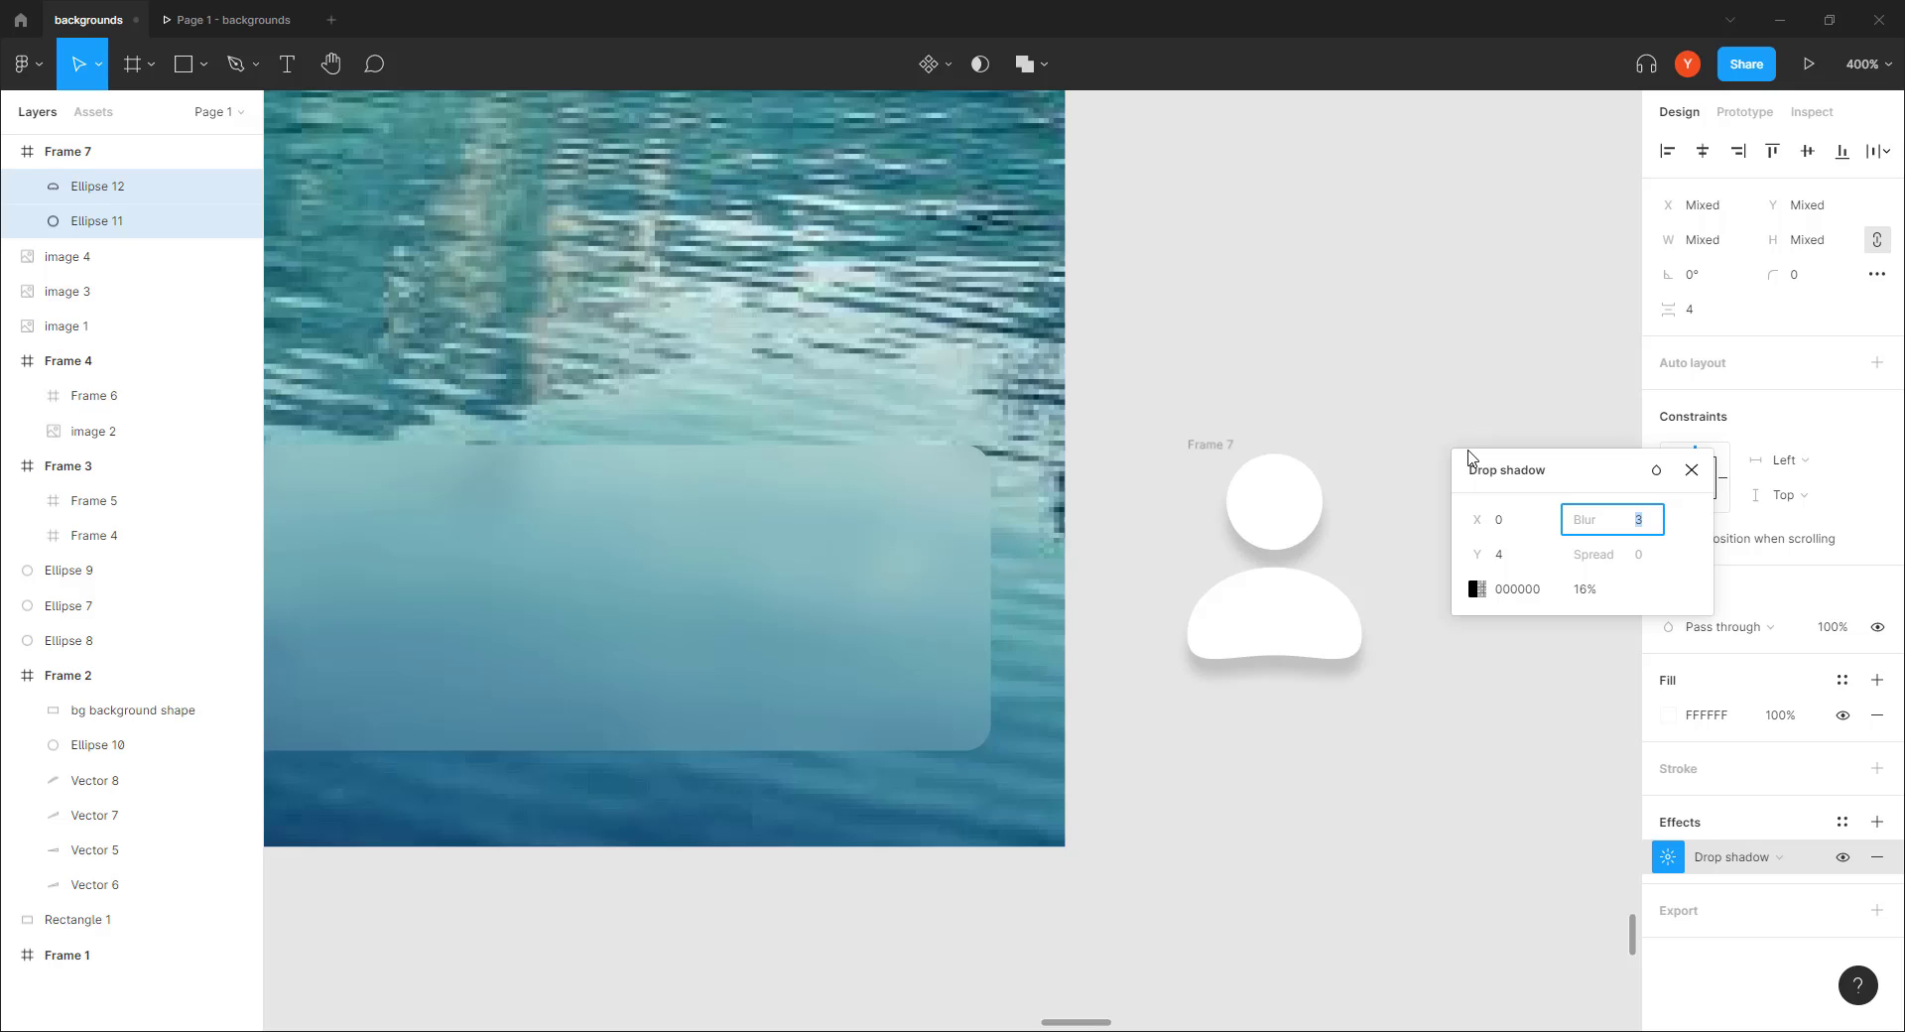
{"action": "left_click", "coordinate": [1505, 556]}
{"action": "key", "text": "Down"}
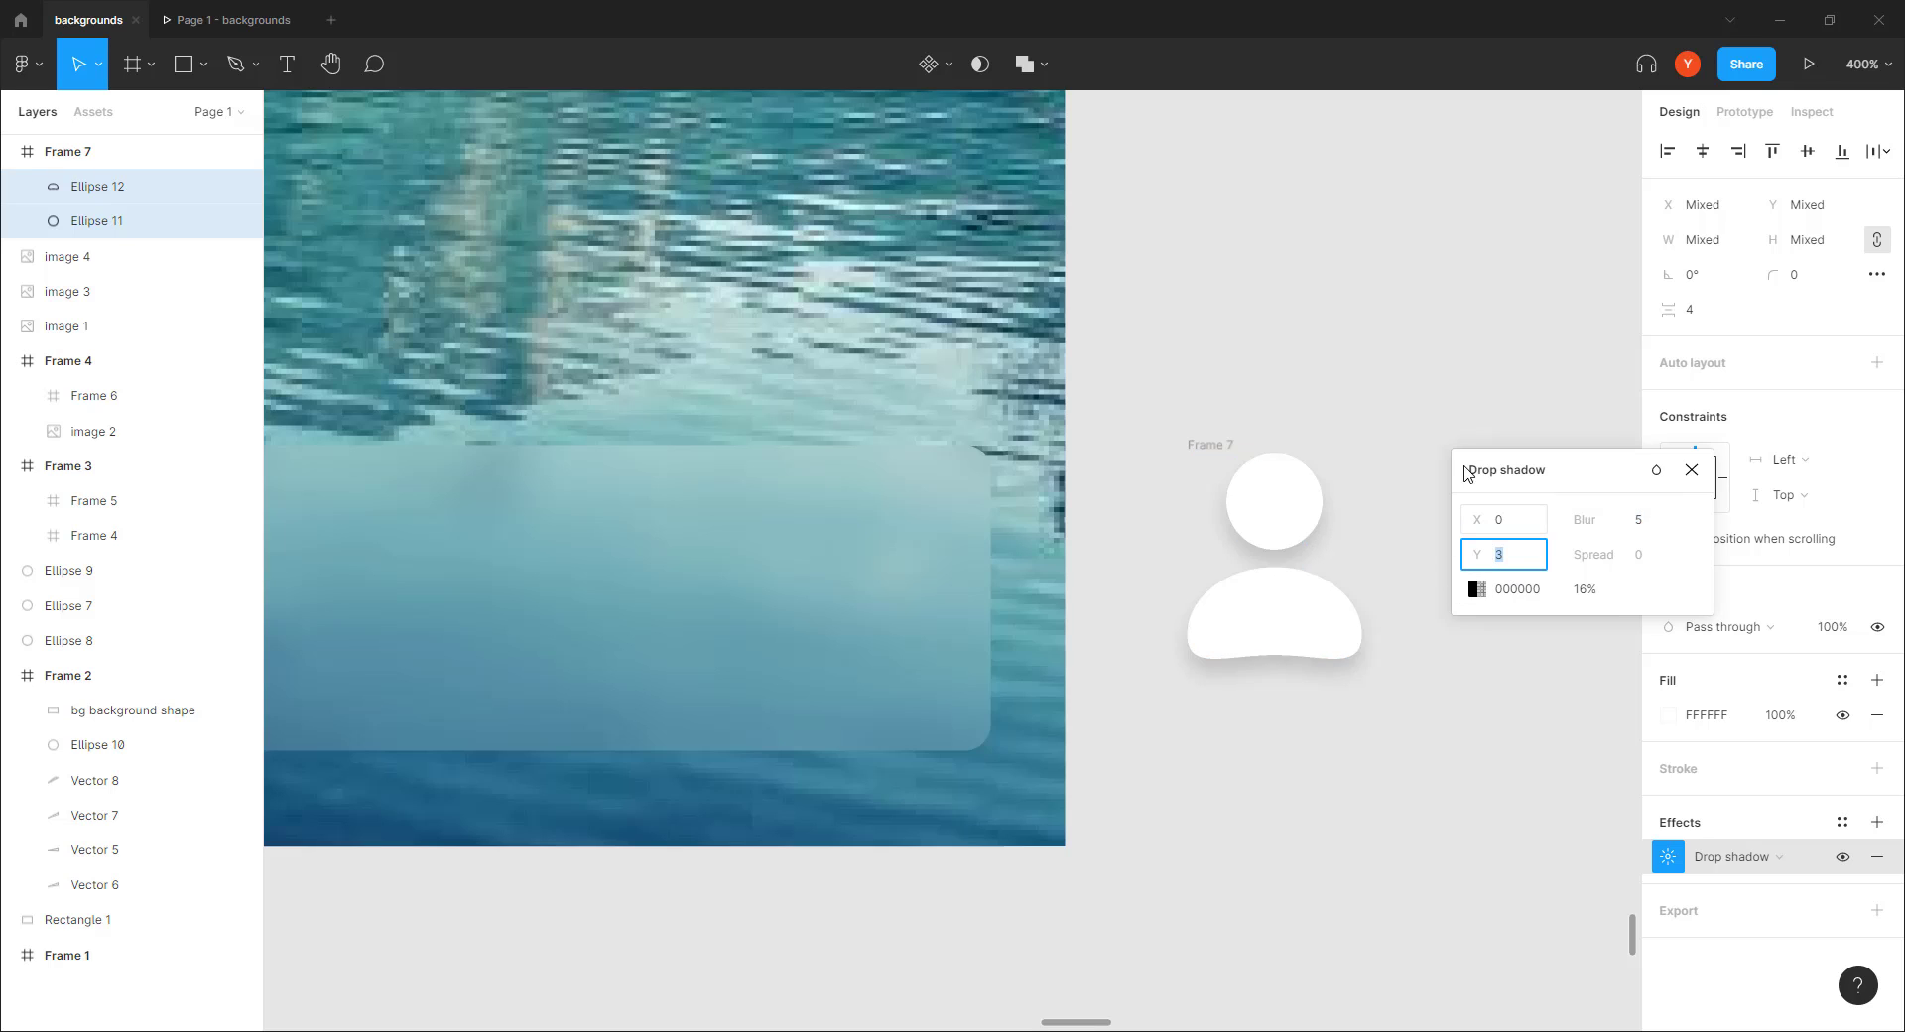
{"action": "key", "text": "Down"}
{"action": "key", "text": "Down"}
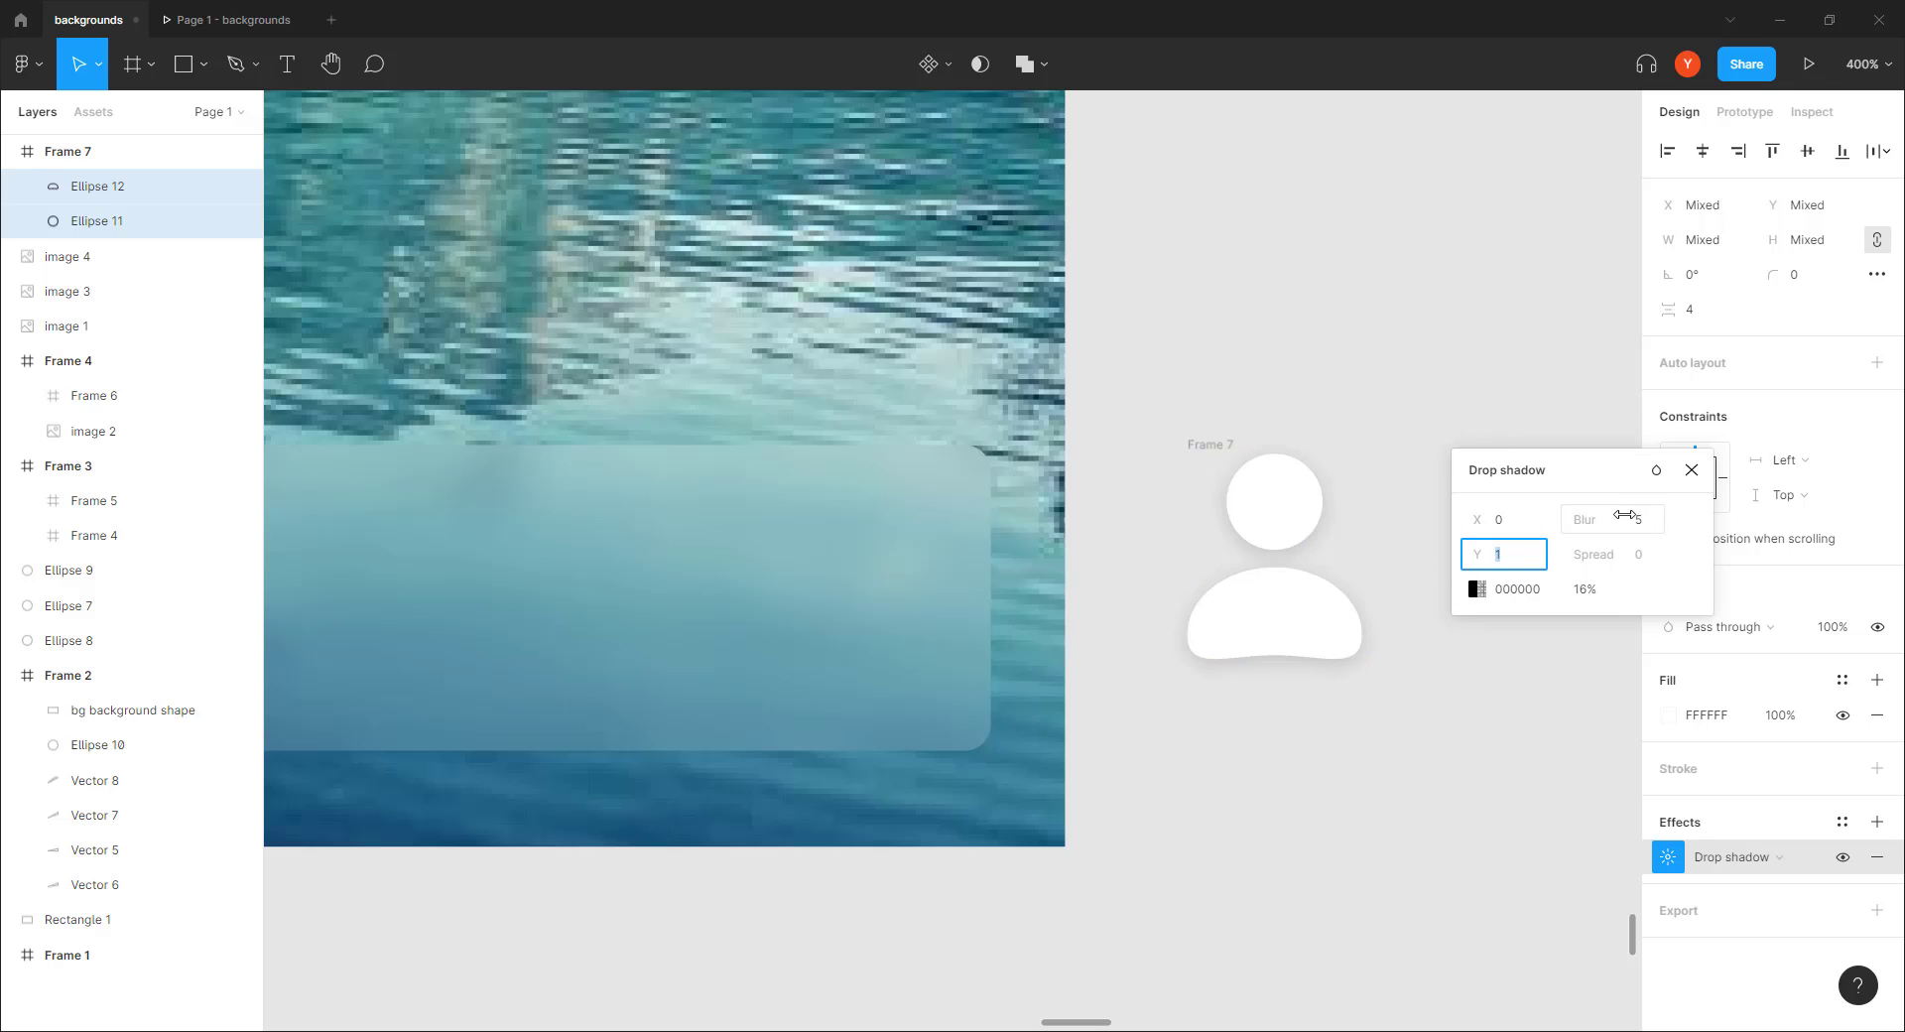
{"action": "left_click", "coordinate": [1433, 357]}
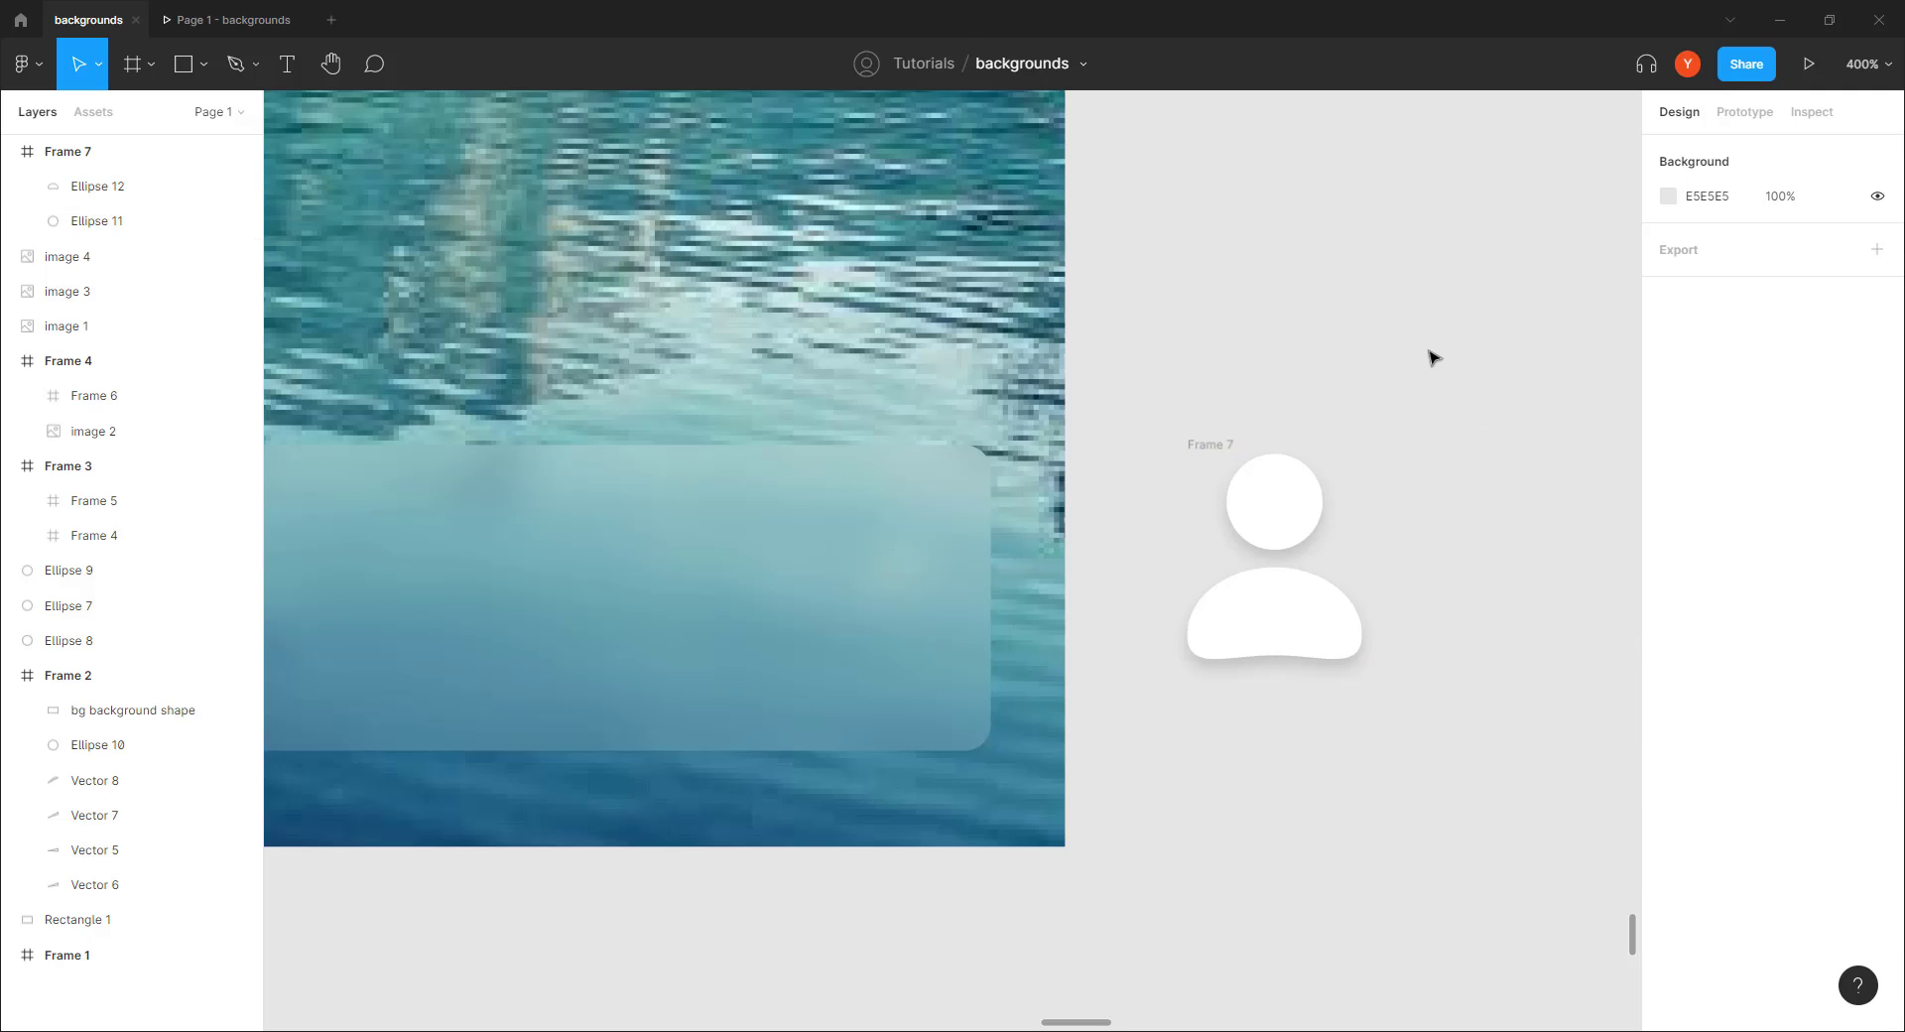
Move the profile icon frame into the left end of the glass bar, at X 12, Y 11
{"action": "left_click_drag", "start_coordinate": [1205, 443], "coordinate": [631, 491]}
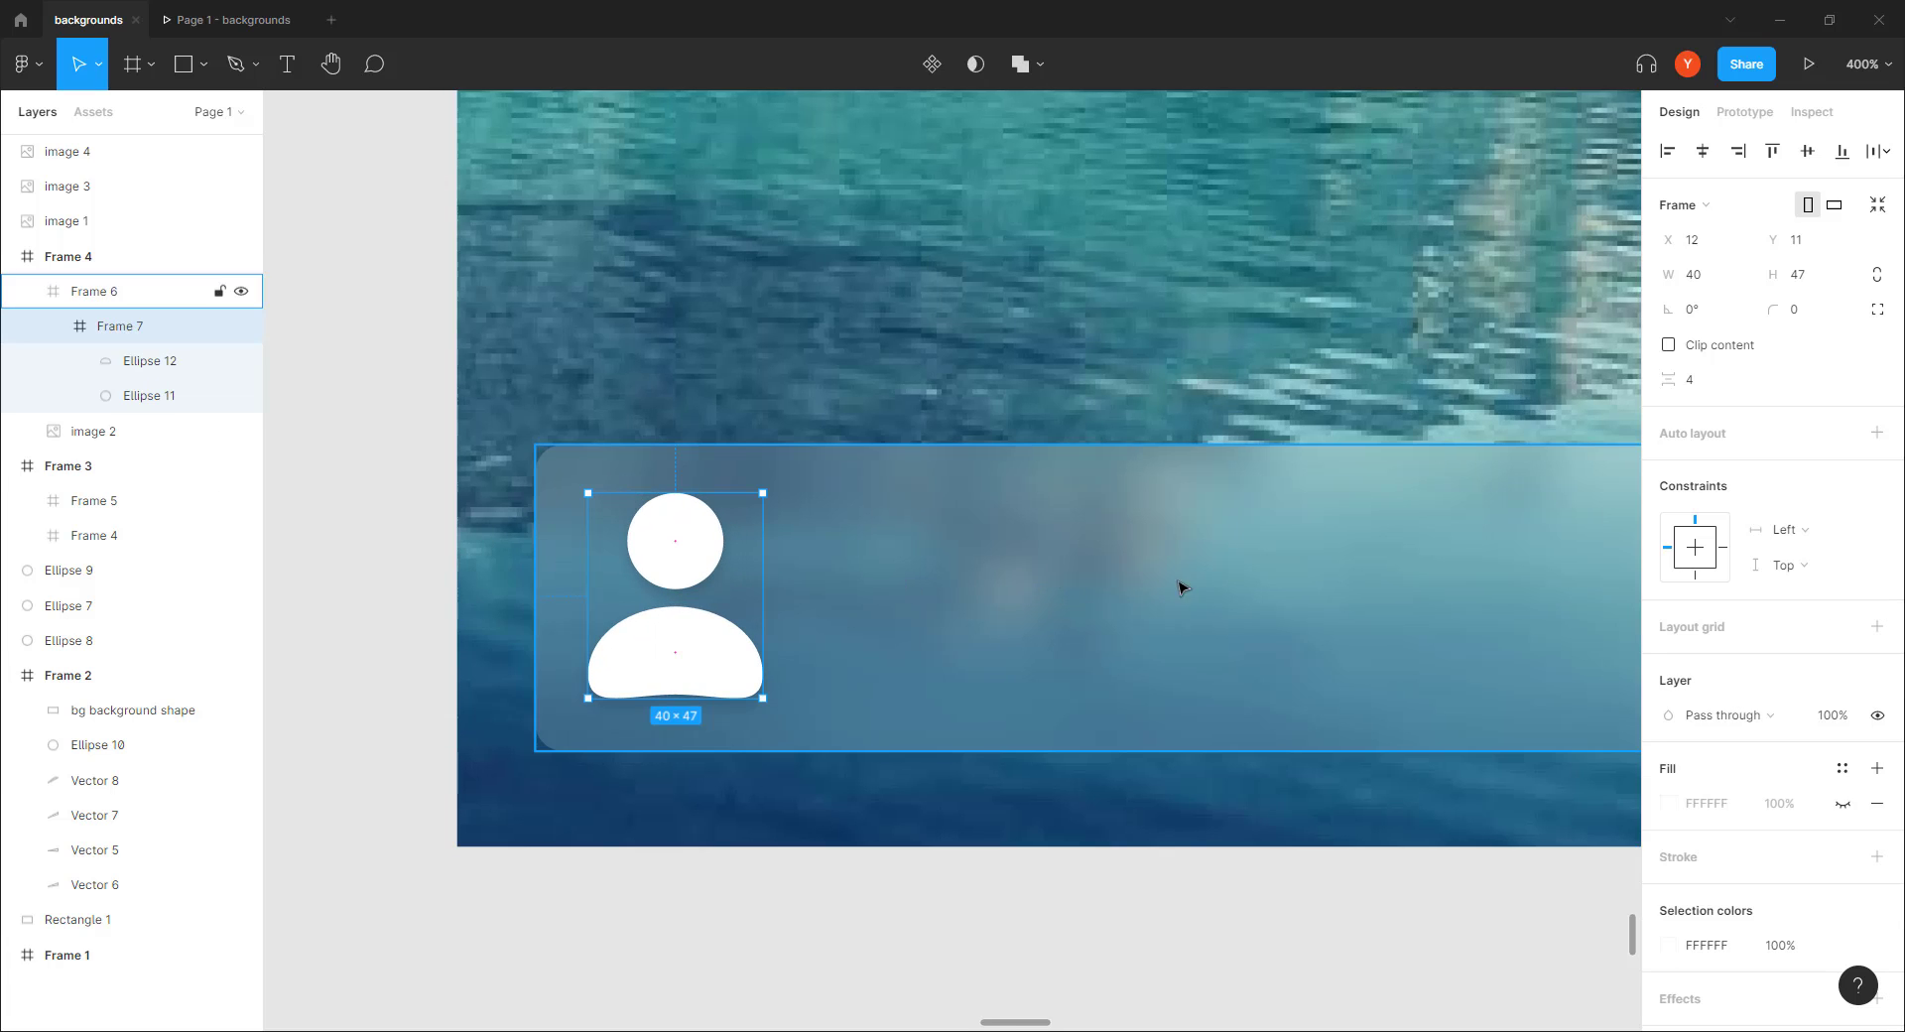
{"action": "key", "text": "shift+0"}
{"action": "key", "text": "ctrl+equal"}
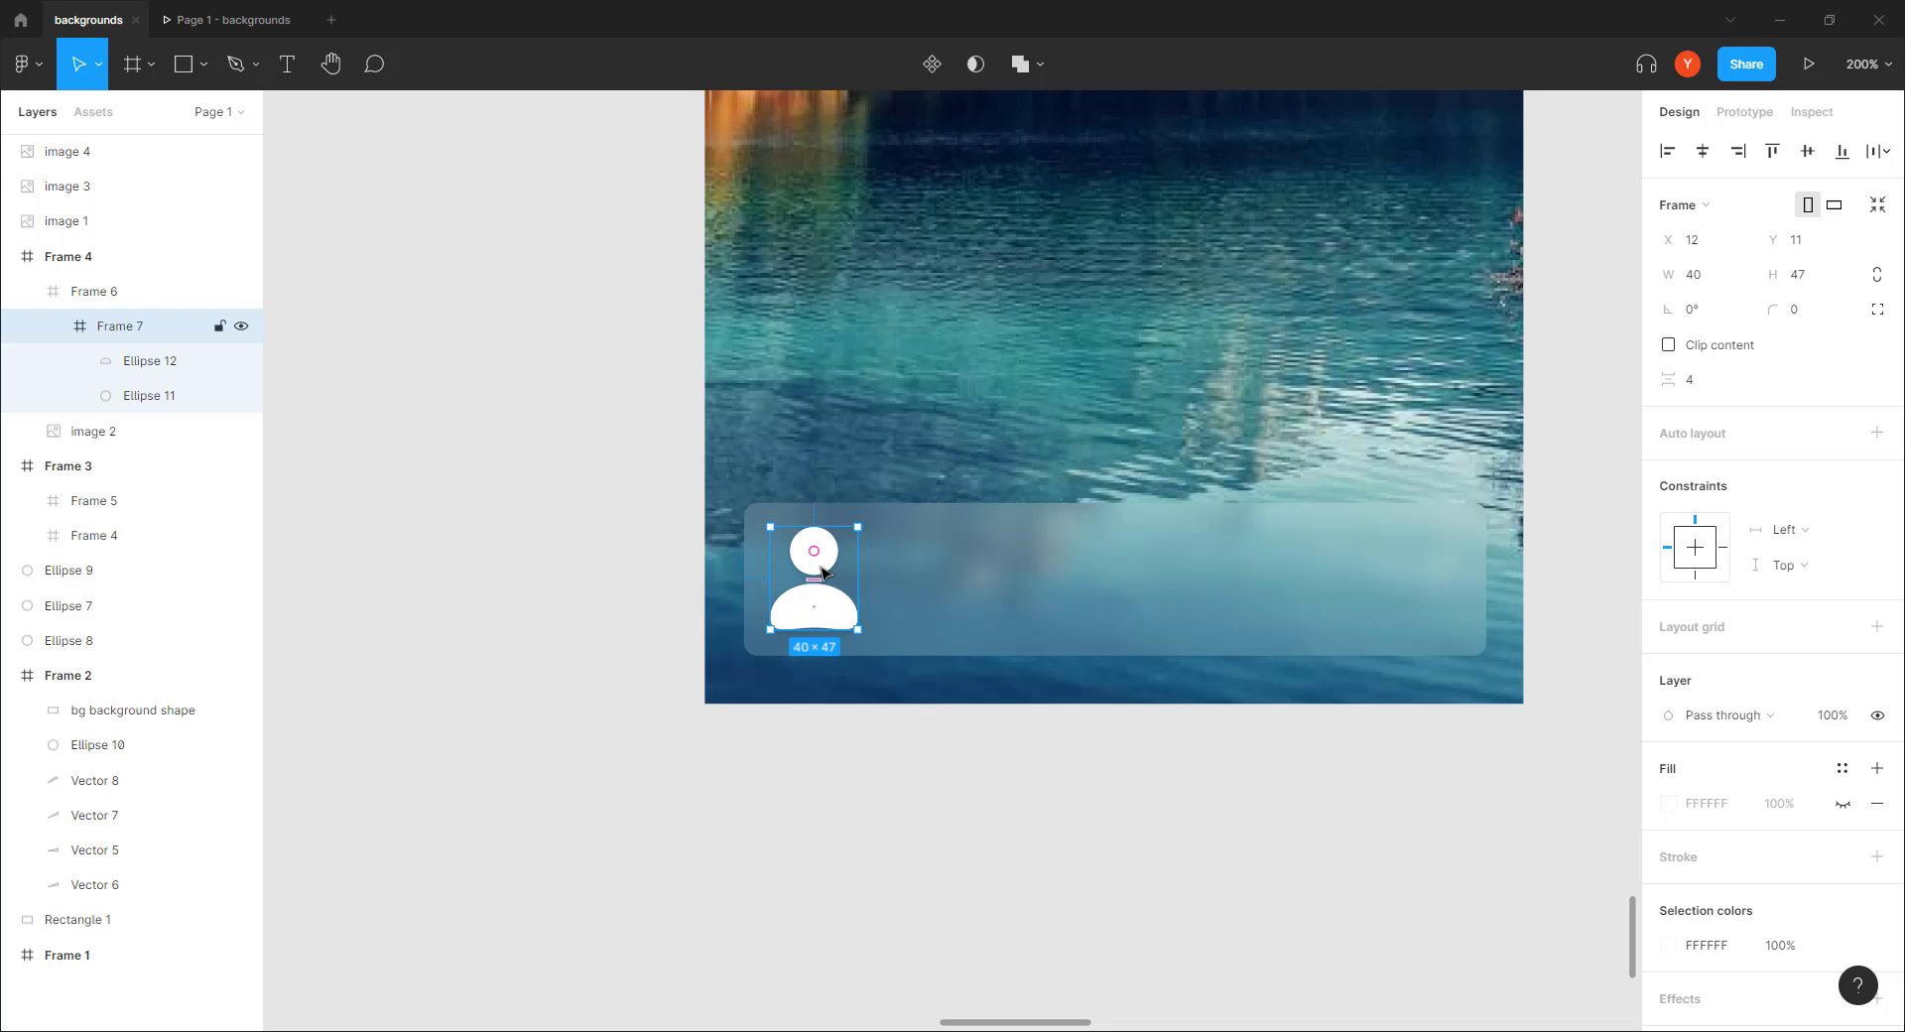
Set the horizontal and vertical constraints of the icon's head and shoulders shapes to Scale
{"action": "left_click", "coordinate": [148, 360]}
{"action": "left_click", "coordinate": [149, 395], "text": "shift"}
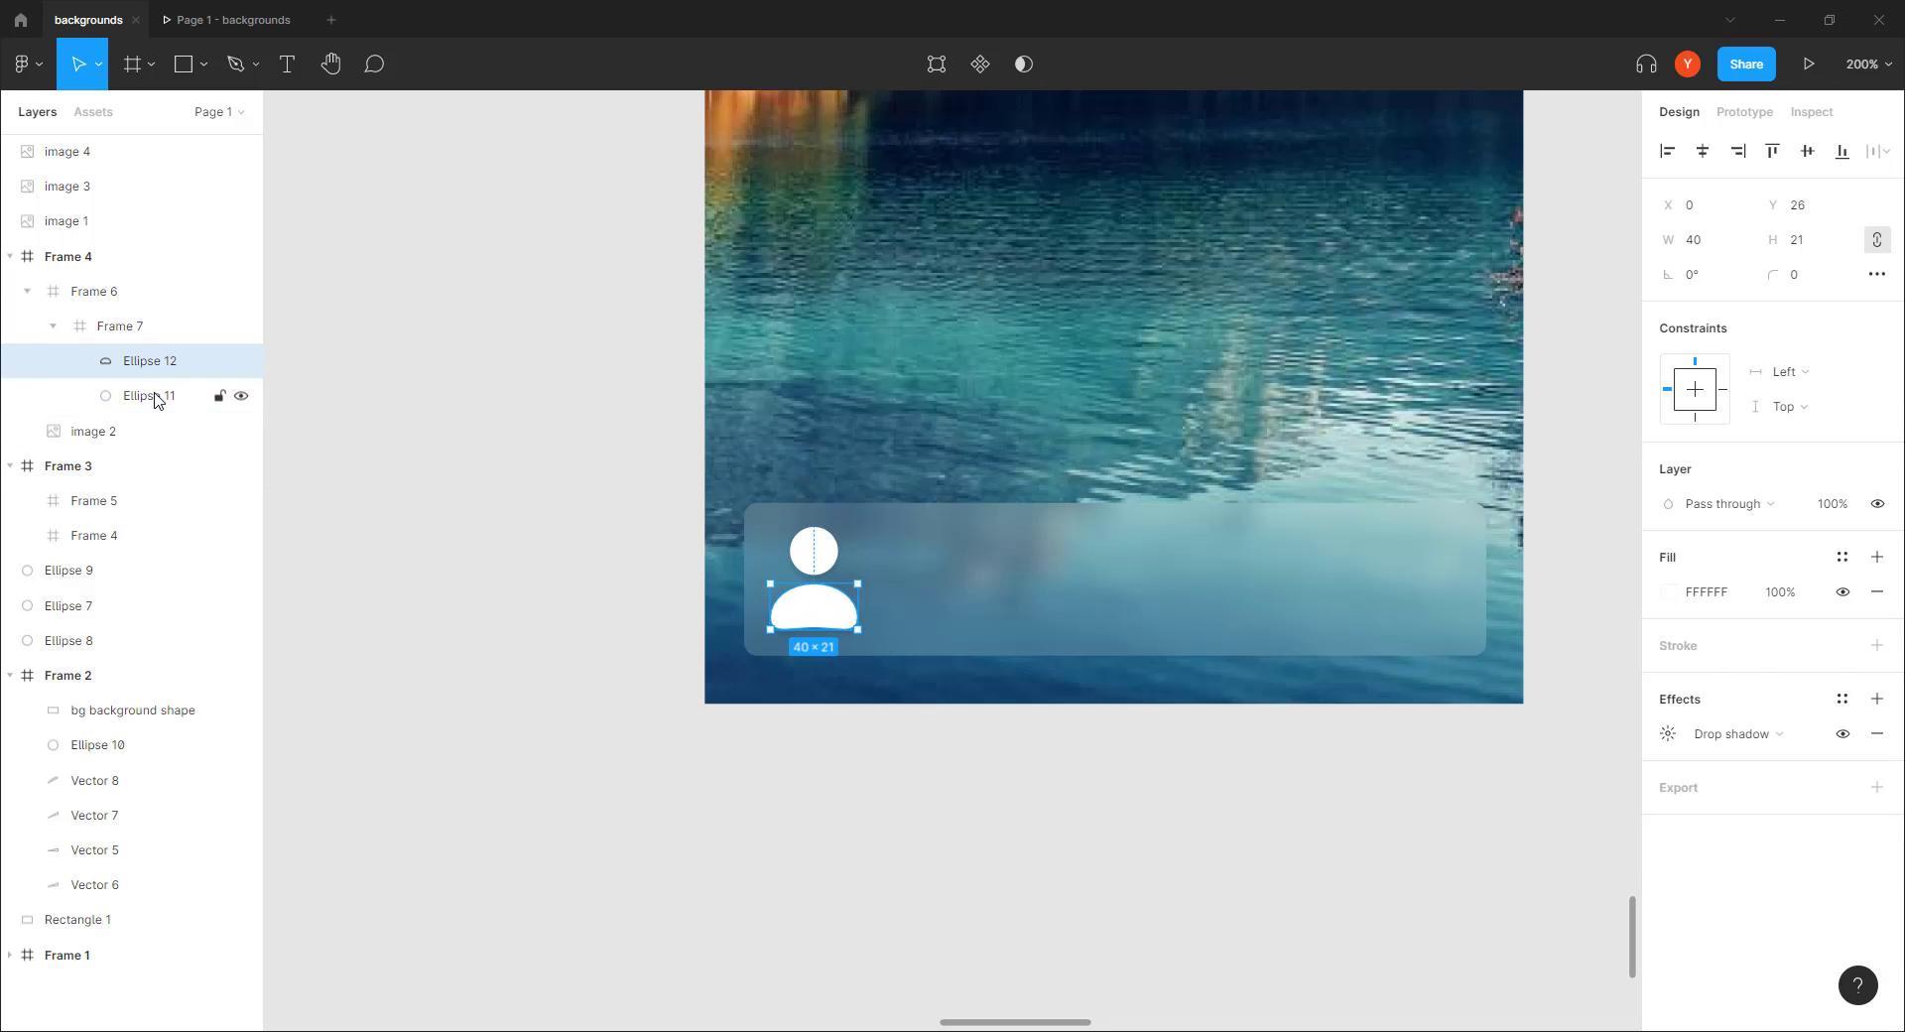
{"action": "left_click", "coordinate": [1784, 460]}
{"action": "left_click", "coordinate": [1798, 565]}
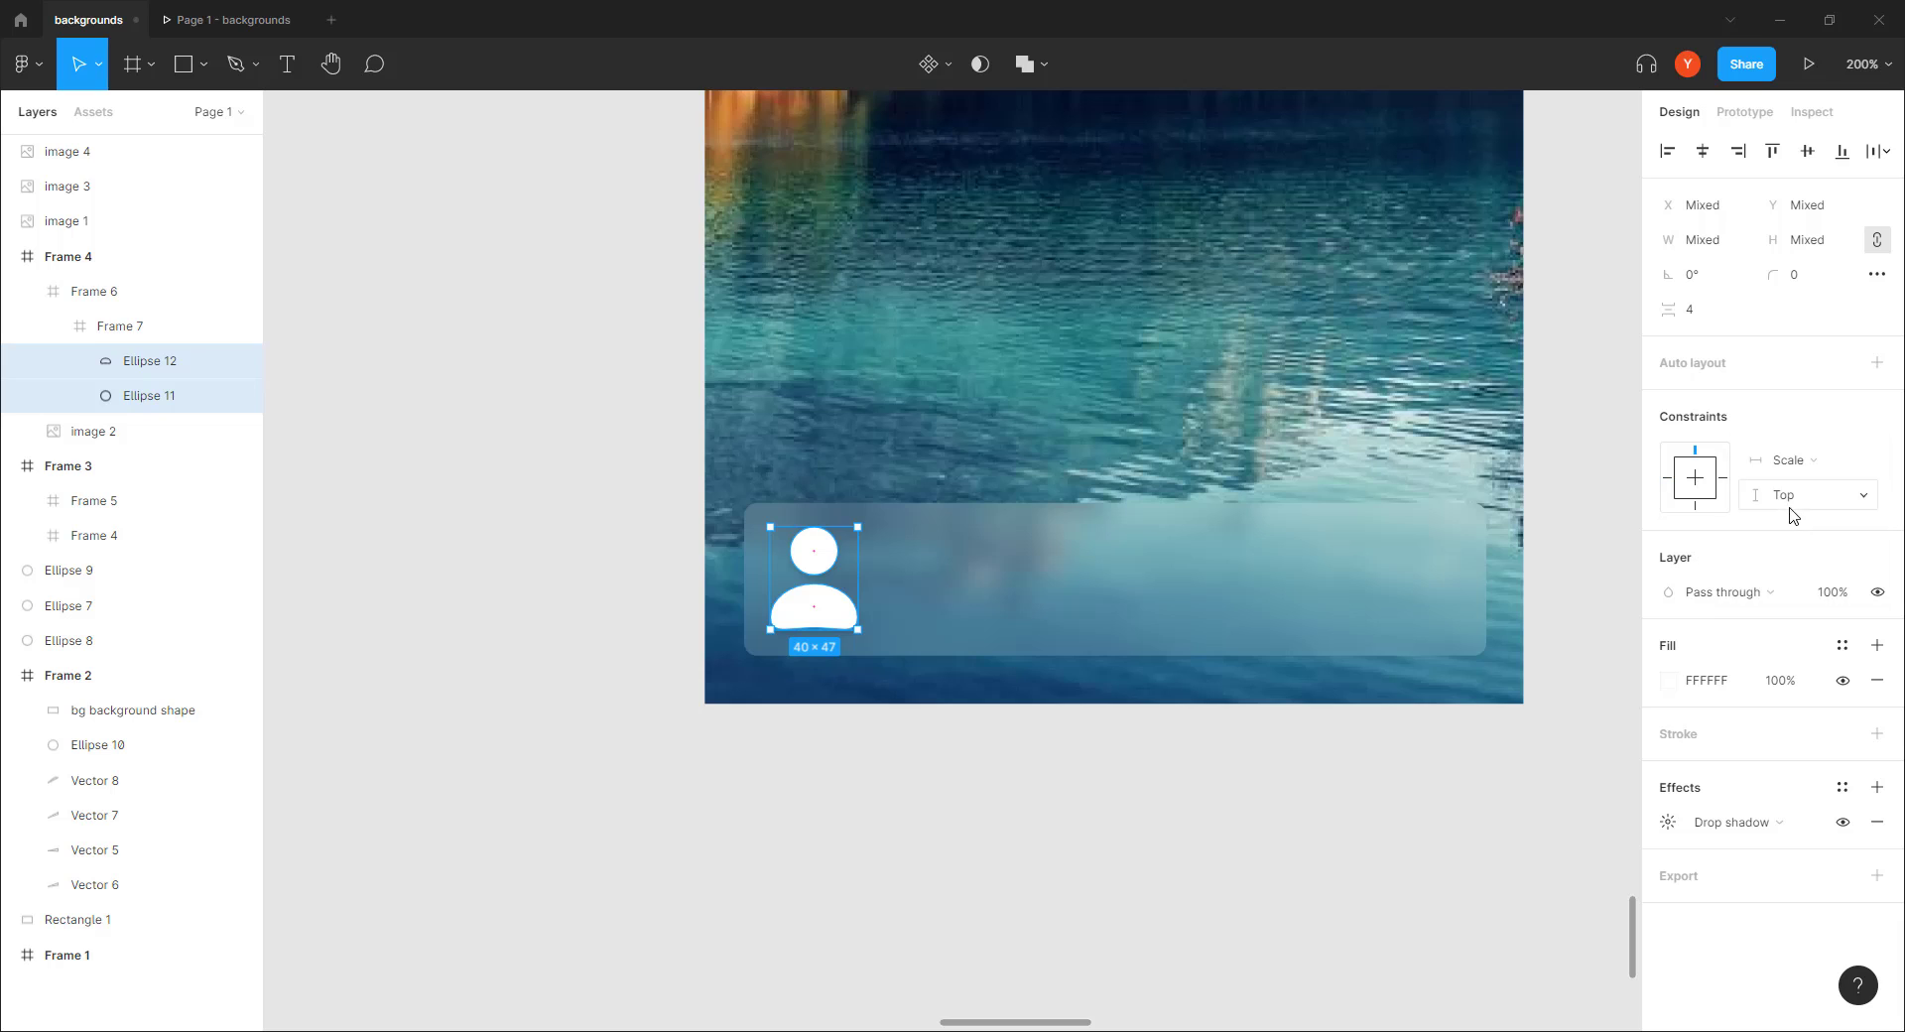
{"action": "left_click", "coordinate": [1786, 495]}
{"action": "left_click", "coordinate": [1789, 599]}
{"action": "left_click", "coordinate": [396, 523]}
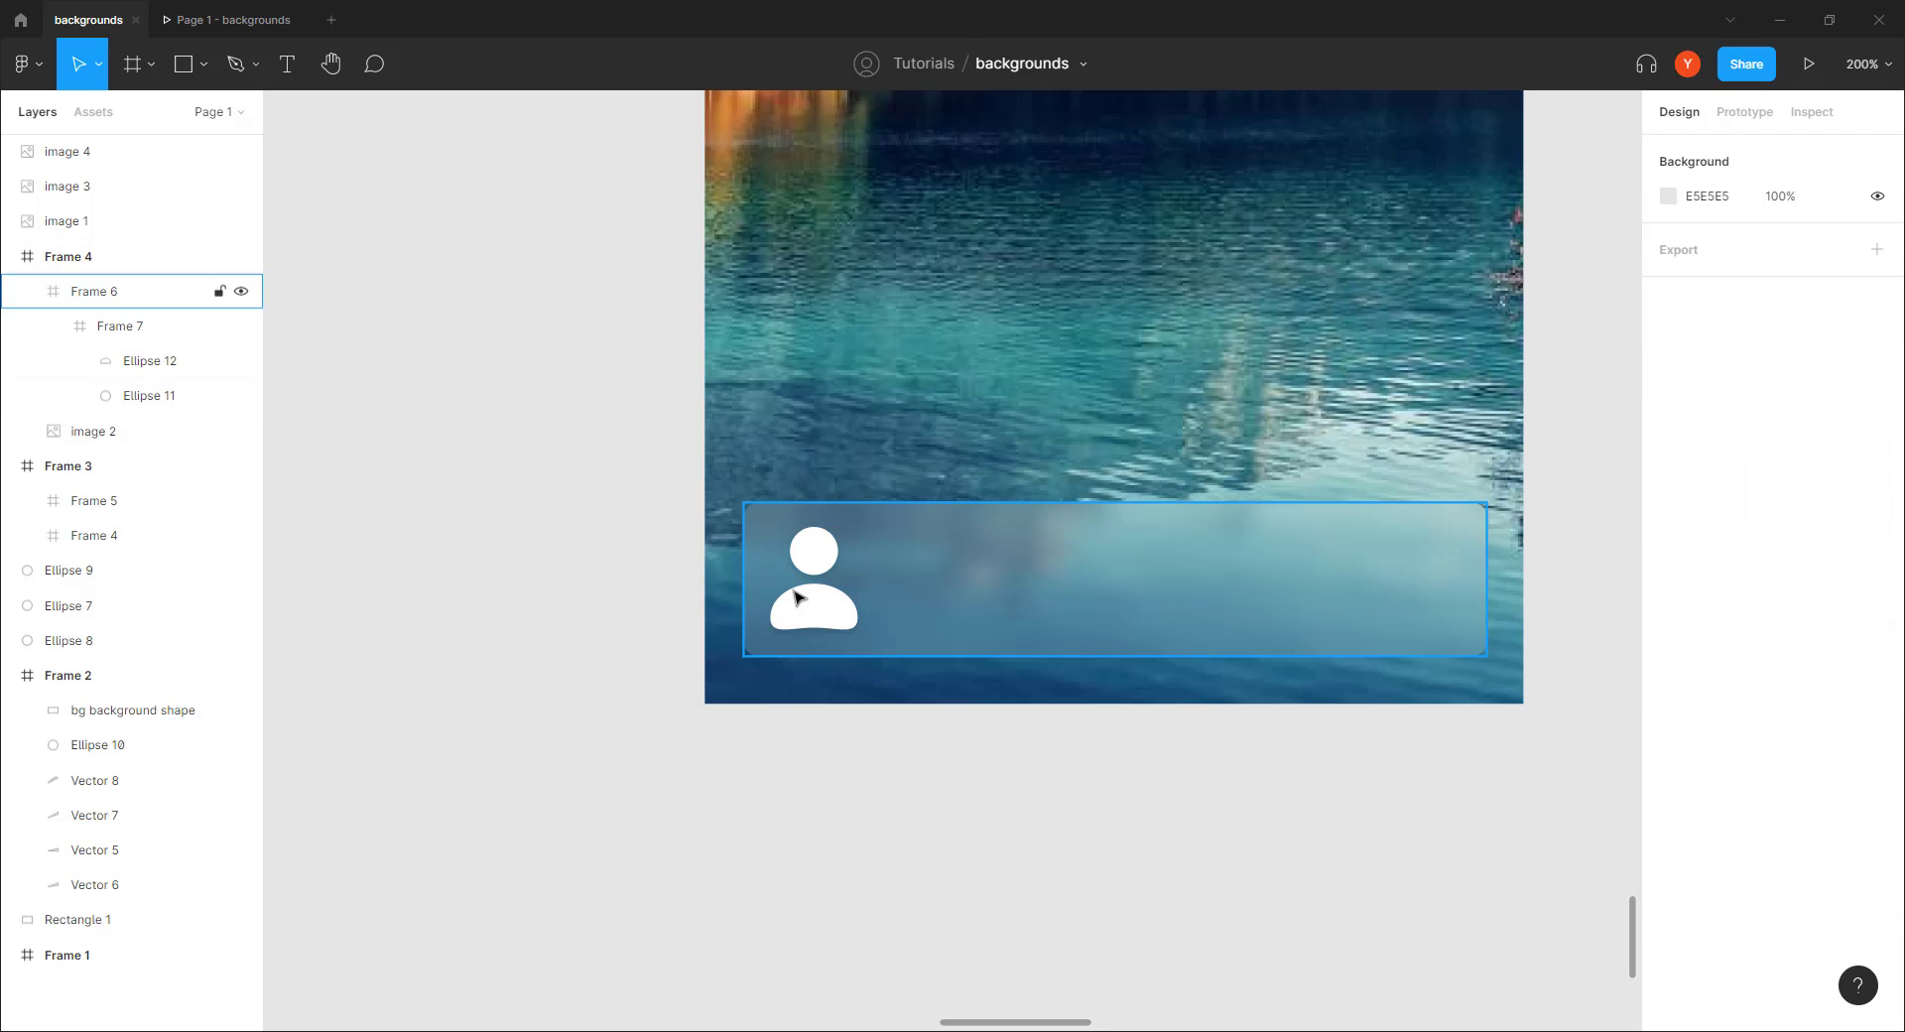
Shrink the profile icon frame to 31 × 36 and centre it vertically in the glass bar
{"action": "left_click", "coordinate": [796, 595]}
{"action": "double_click", "coordinate": [797, 595]}
{"action": "left_click_drag", "start_coordinate": [770, 526], "coordinate": [790, 551]}
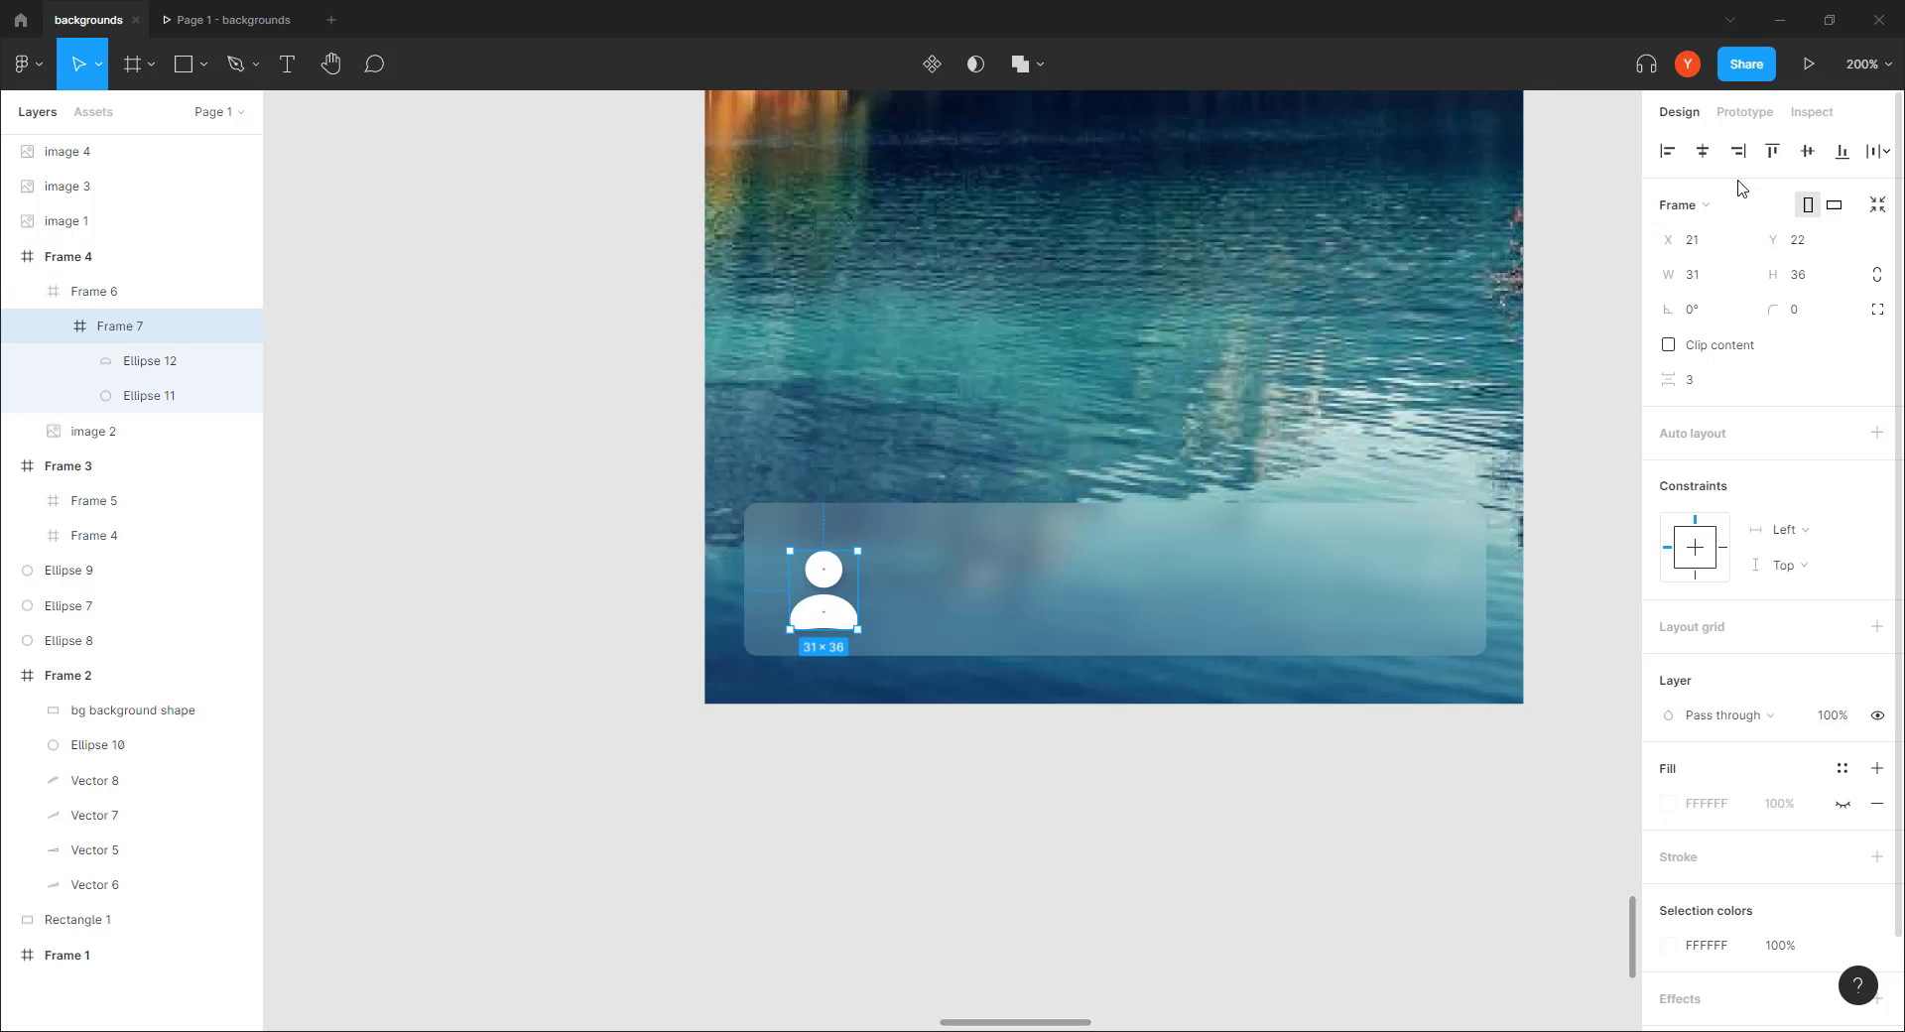
{"action": "left_click", "coordinate": [1807, 151]}
{"action": "left_click", "coordinate": [685, 521]}
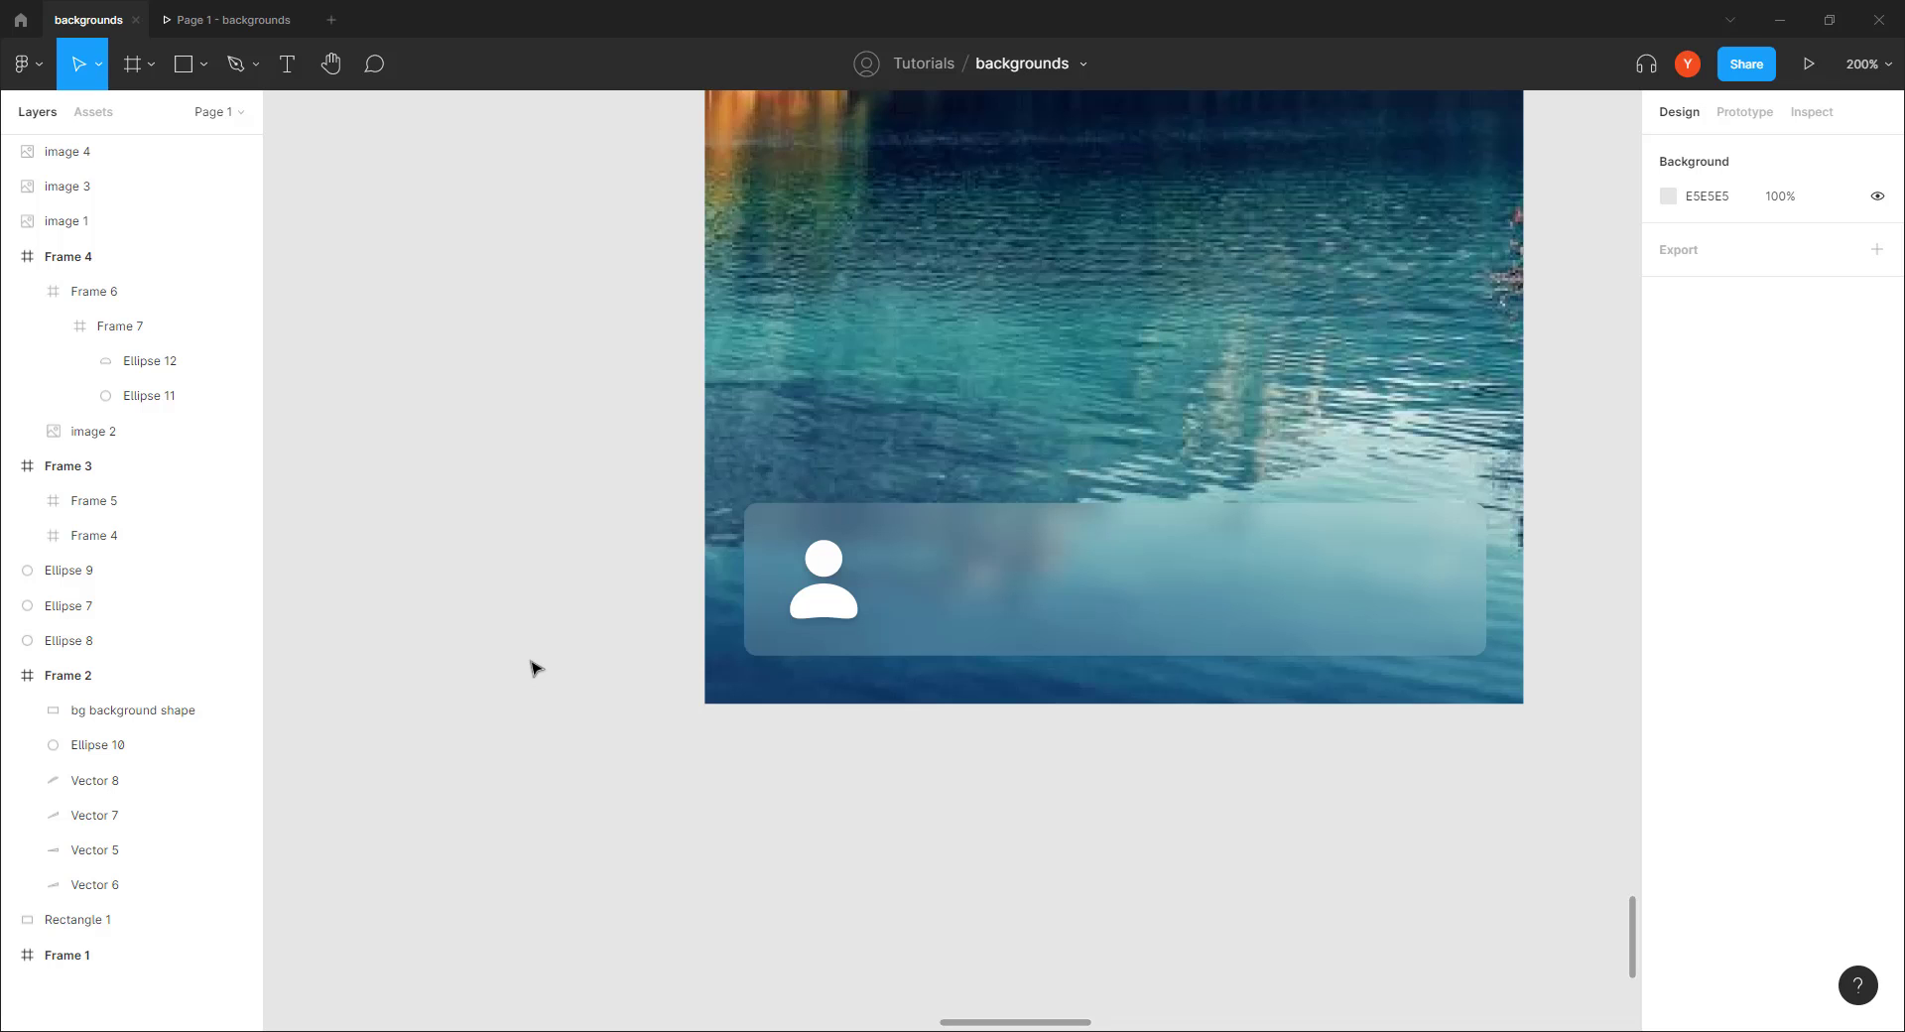
{"action": "key", "text": "ctrl+minus"}
{"action": "left_click_drag", "start_coordinate": [673, 408], "coordinate": [640, 475]}
{"action": "left_click_drag", "start_coordinate": [663, 538], "coordinate": [552, 517]}
{"action": "key", "text": "ctrl+plus"}
{"action": "left_click_drag", "start_coordinate": [805, 509], "coordinate": [974, 399]}
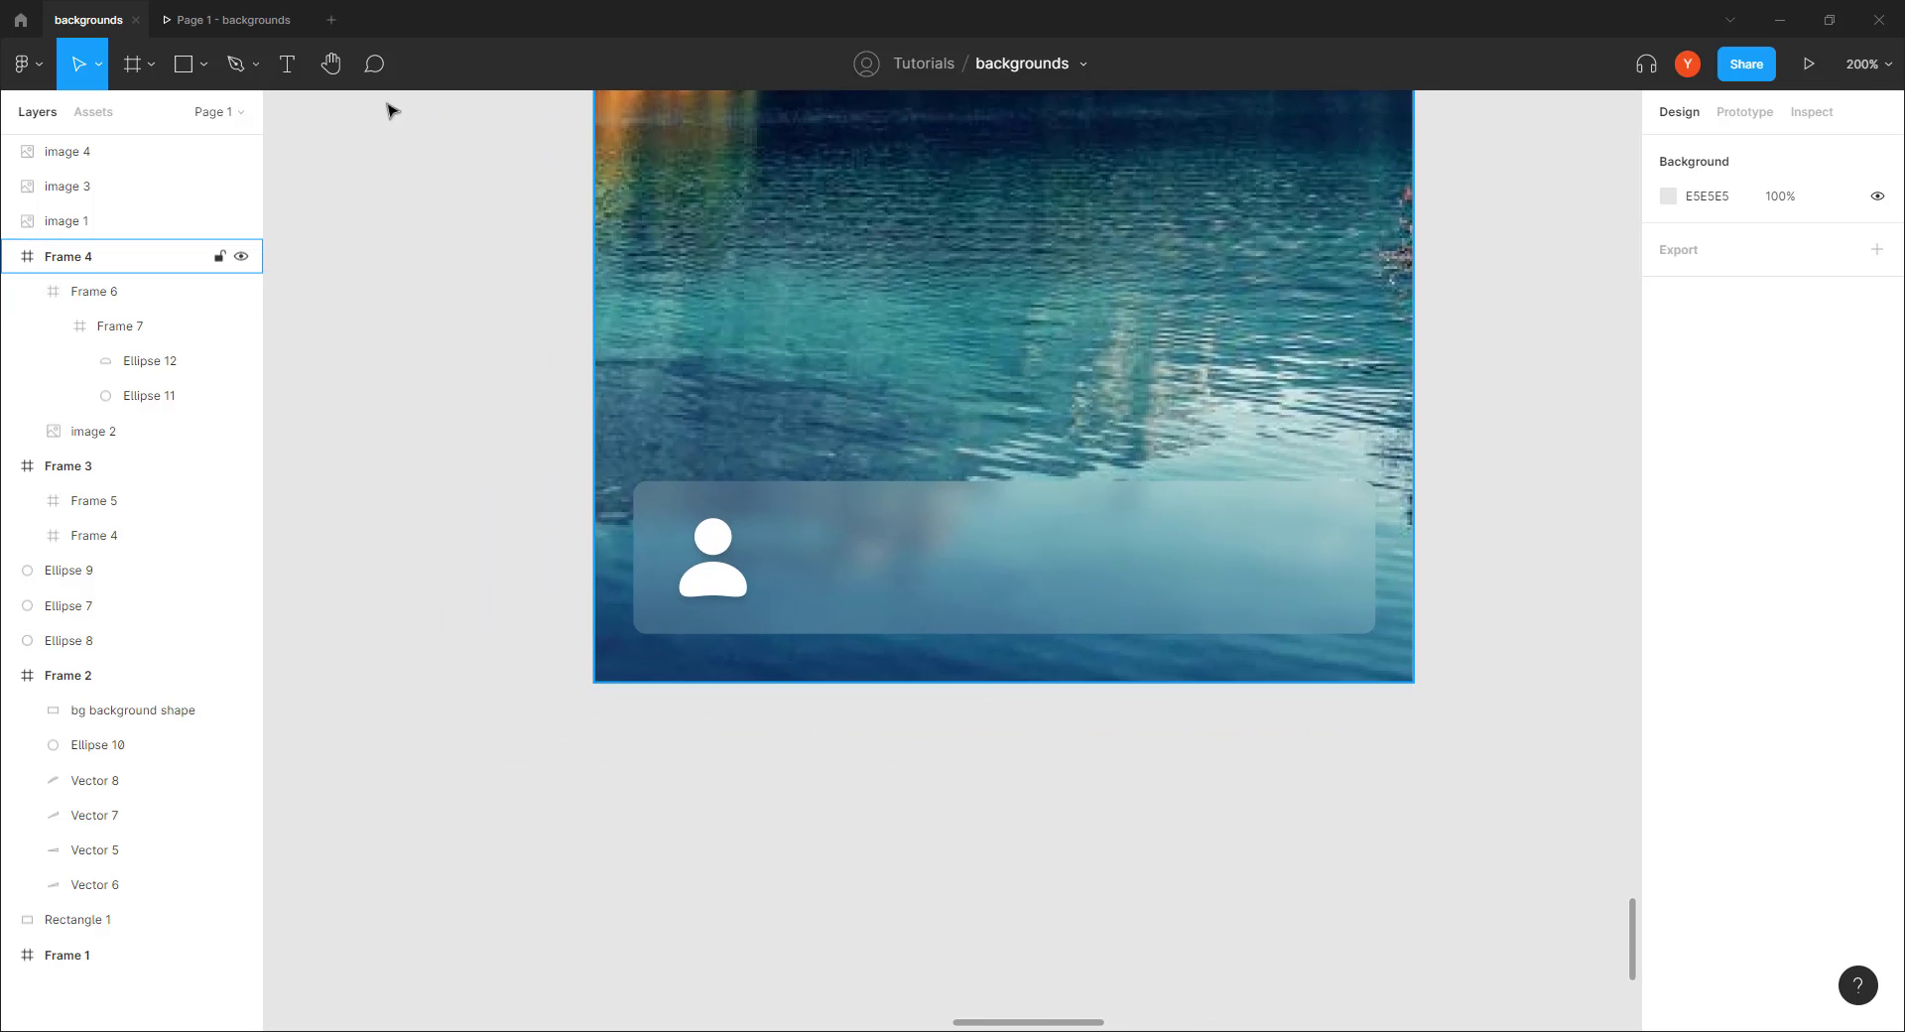
{"action": "left_click", "coordinate": [182, 65]}
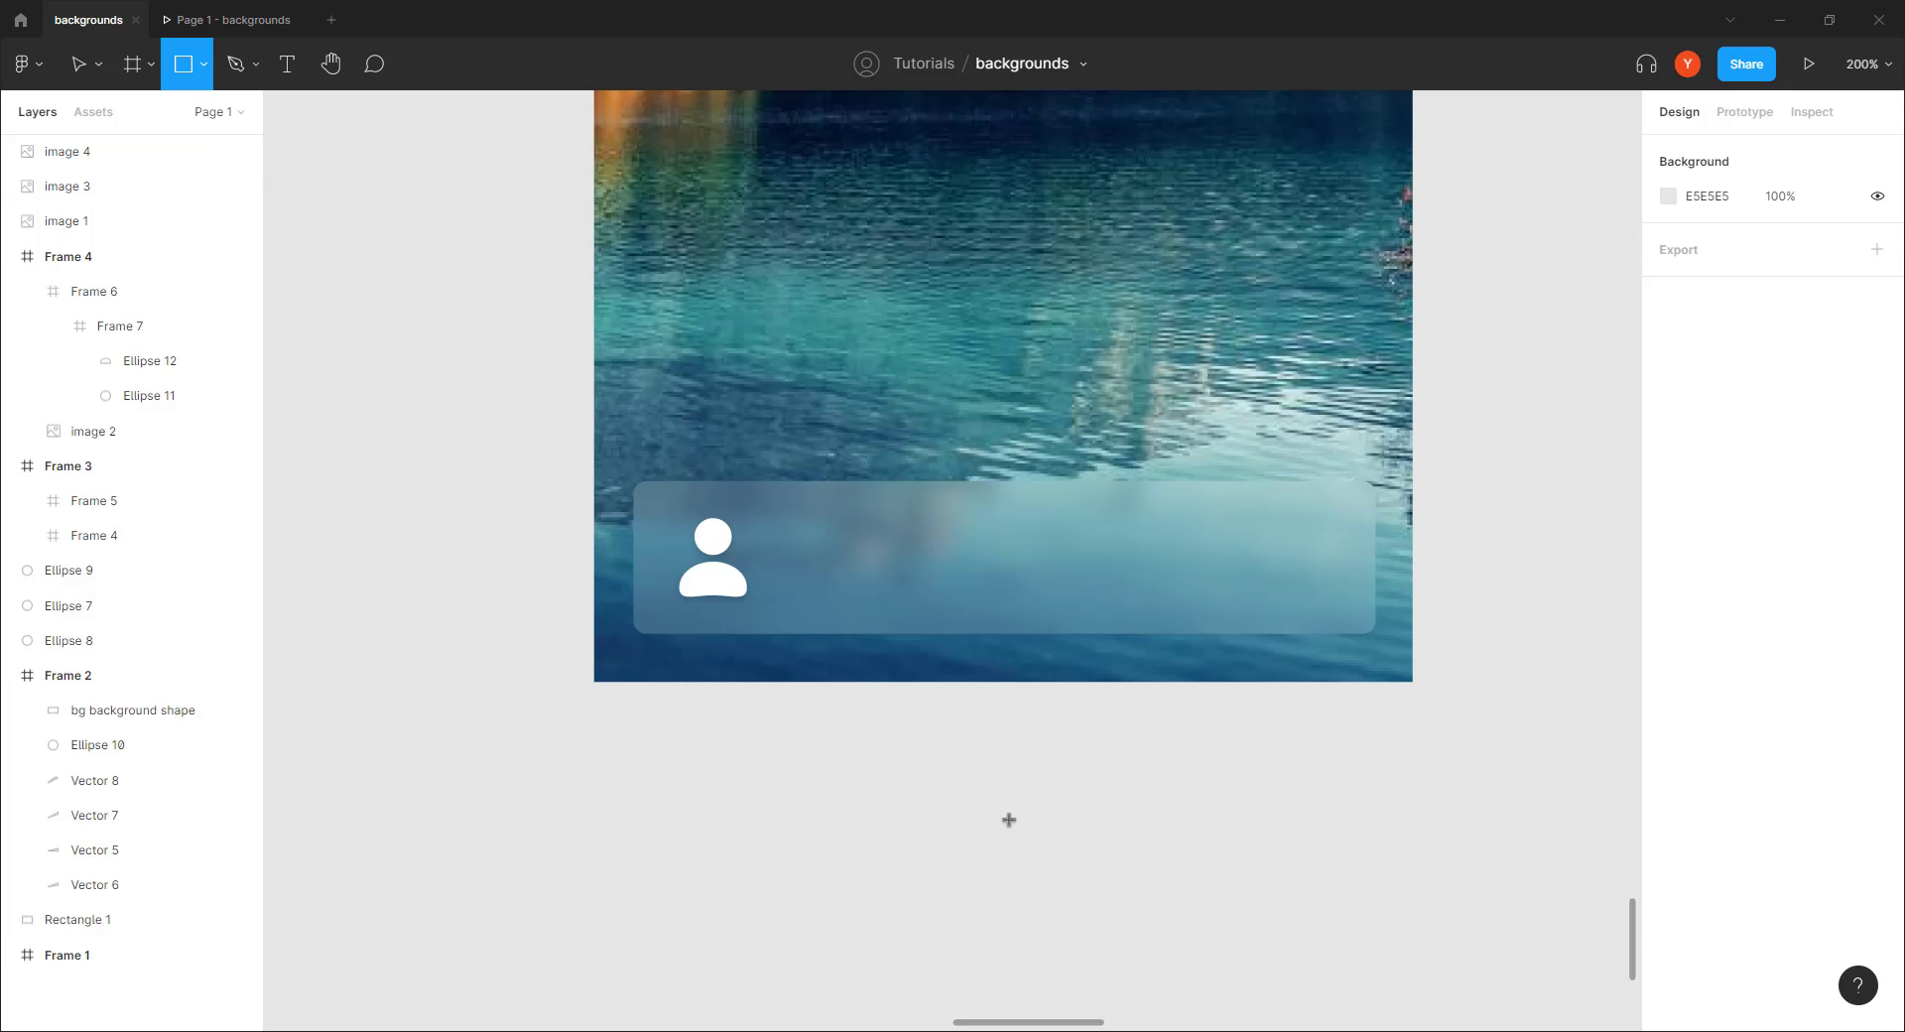
{"action": "left_click_drag", "start_coordinate": [1005, 767], "coordinate": [948, 823]}
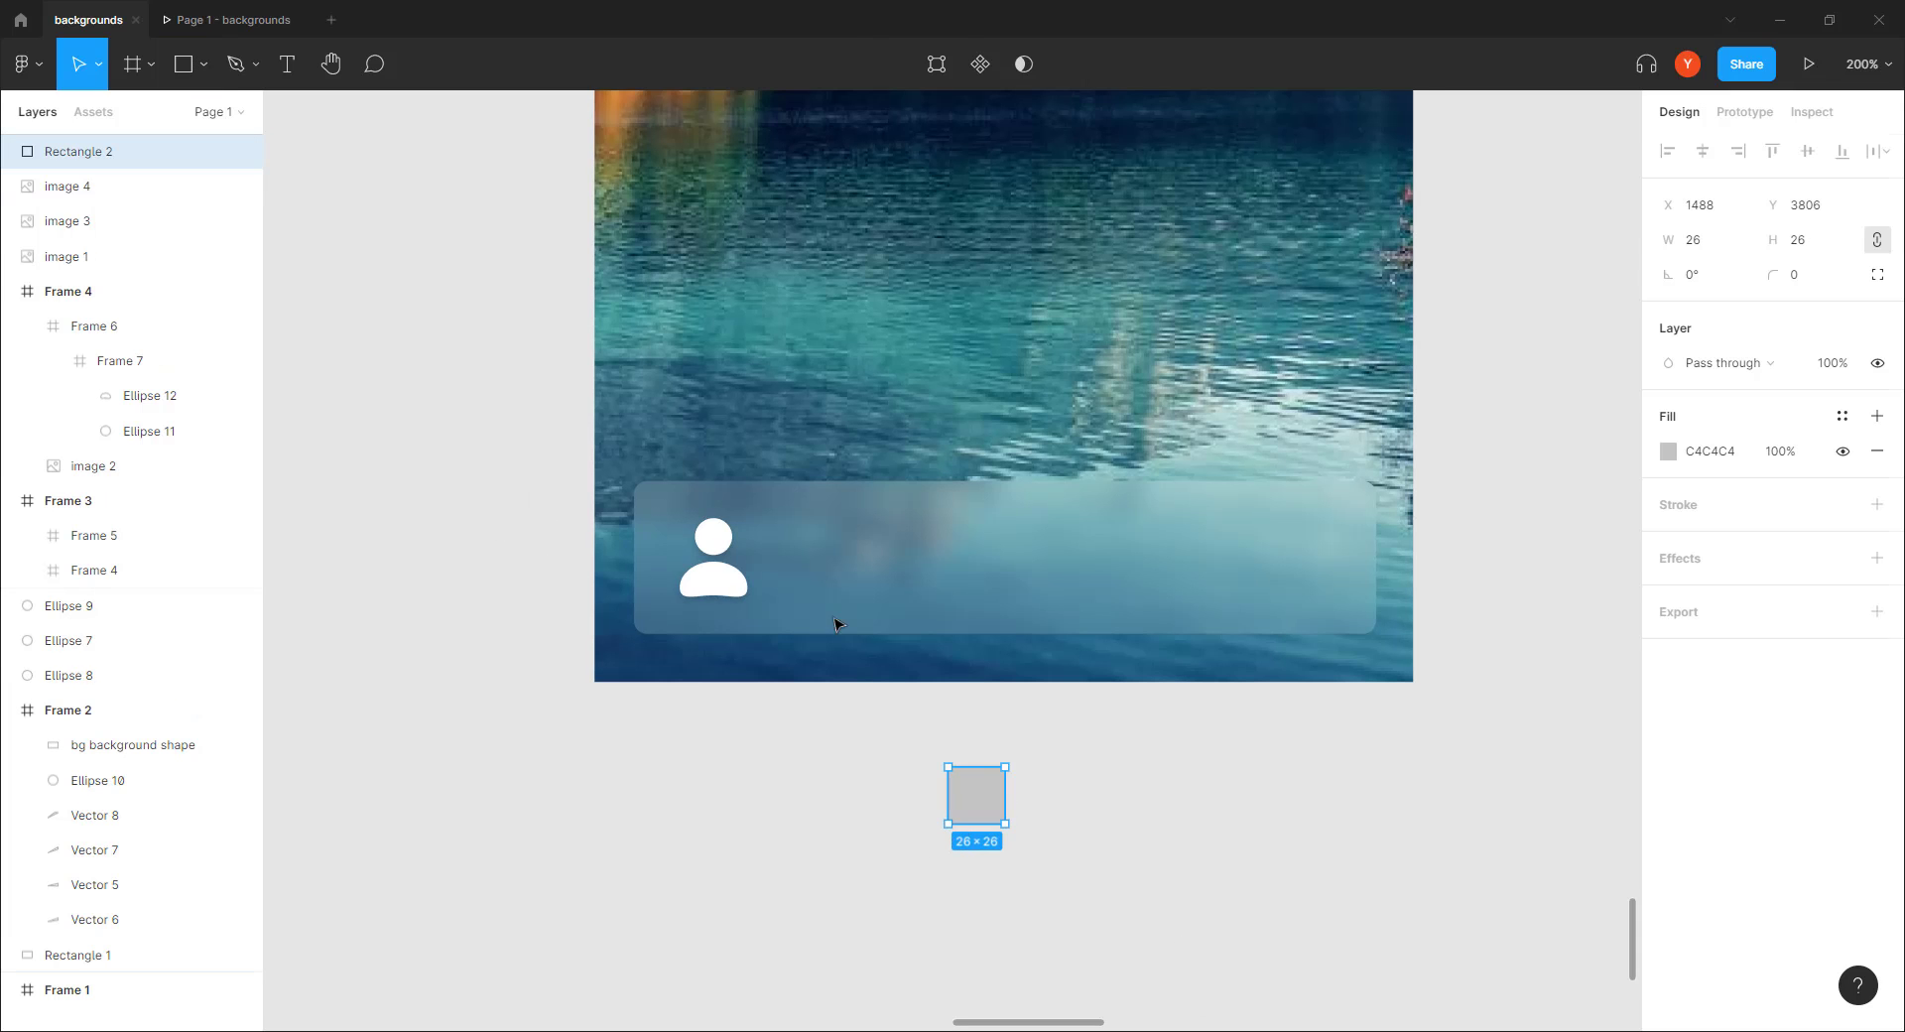
{"action": "key", "text": "Delete"}
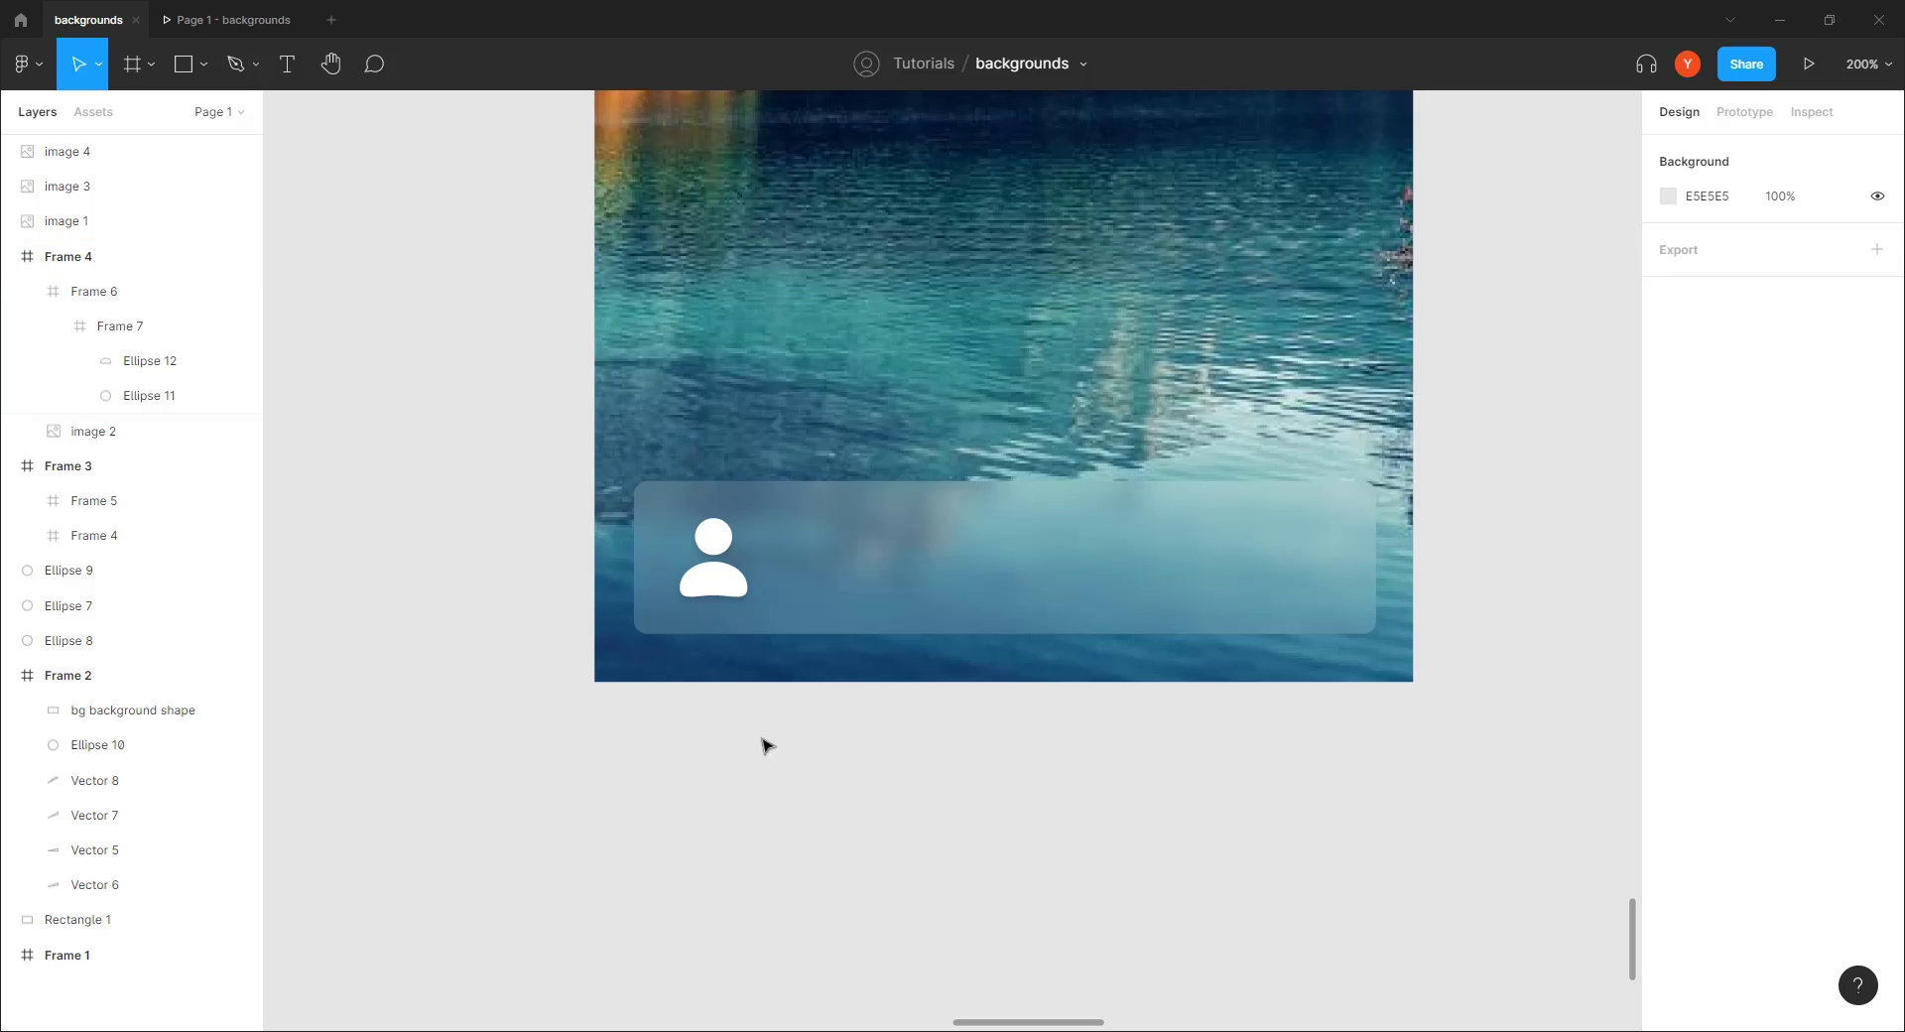
Create two 12 × 12 circles side by side, slightly overlapping, on the empty canvas beside the photo frame
{"action": "left_click_drag", "start_coordinate": [574, 655], "coordinate": [817, 719]}
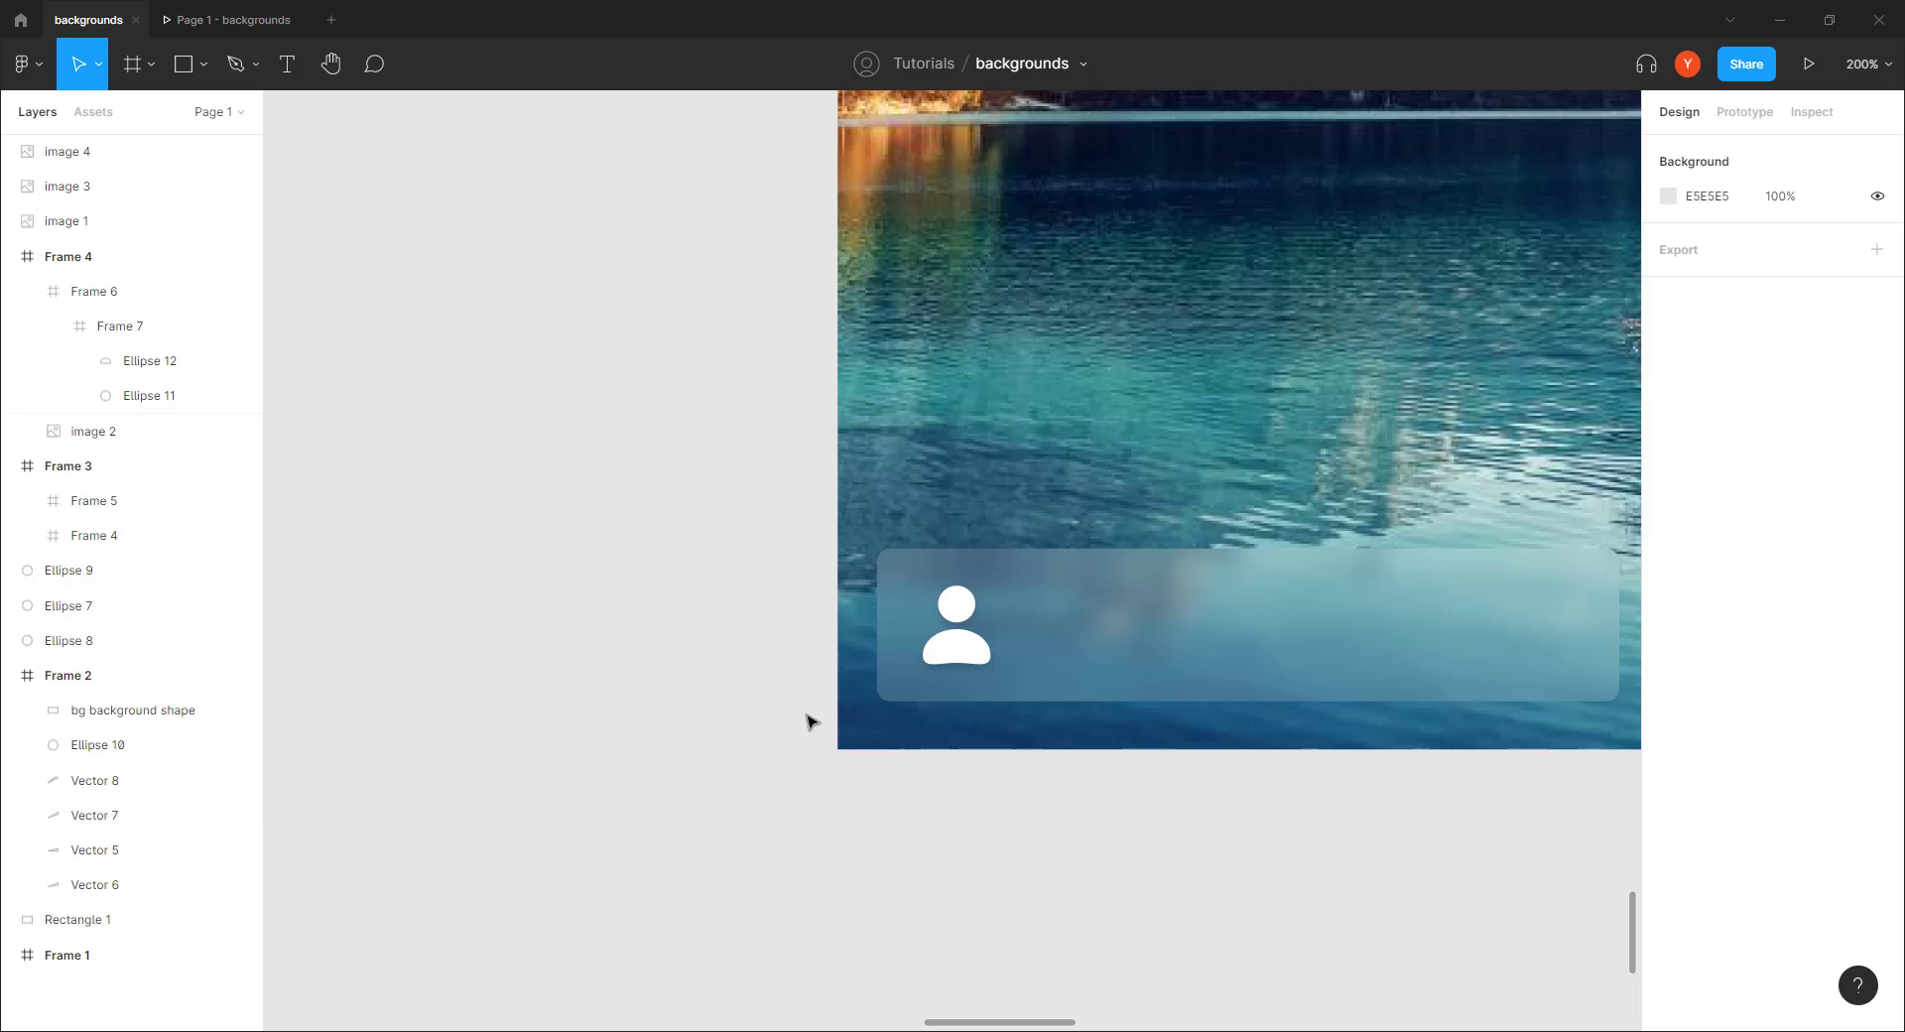
{"action": "scroll", "coordinate": [602, 551], "scroll_direction": "up", "scroll_amount": 3}
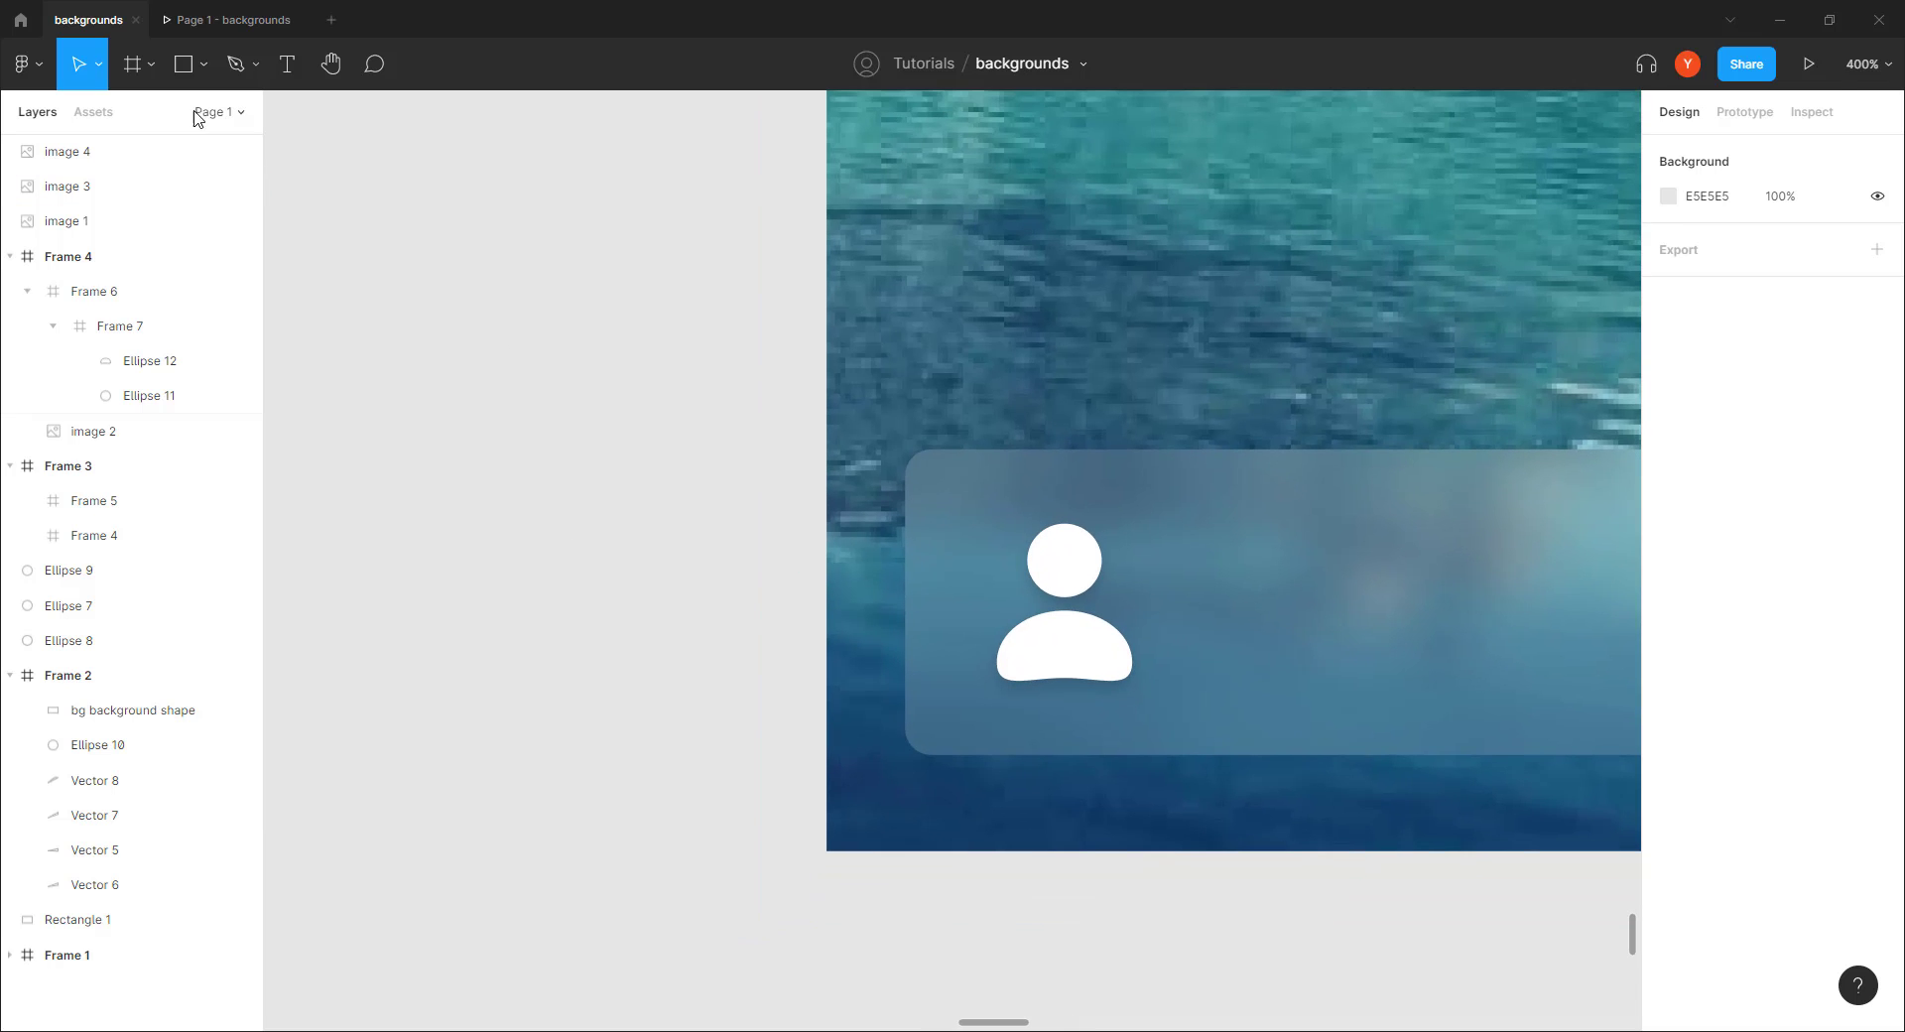
{"action": "key", "text": "o"}
{"action": "mouse_move", "coordinate": [582, 475]}
{"action": "left_mouse_down"}
{"action": "mouse_move", "coordinate": [530, 528]}
{"action": "mouse_move", "coordinate": [603, 518]}
{"action": "left_mouse_up"}
{"action": "left_click_drag", "start_coordinate": [623, 612], "coordinate": [718, 576]}
{"action": "key", "text": "ctrl+plus"}
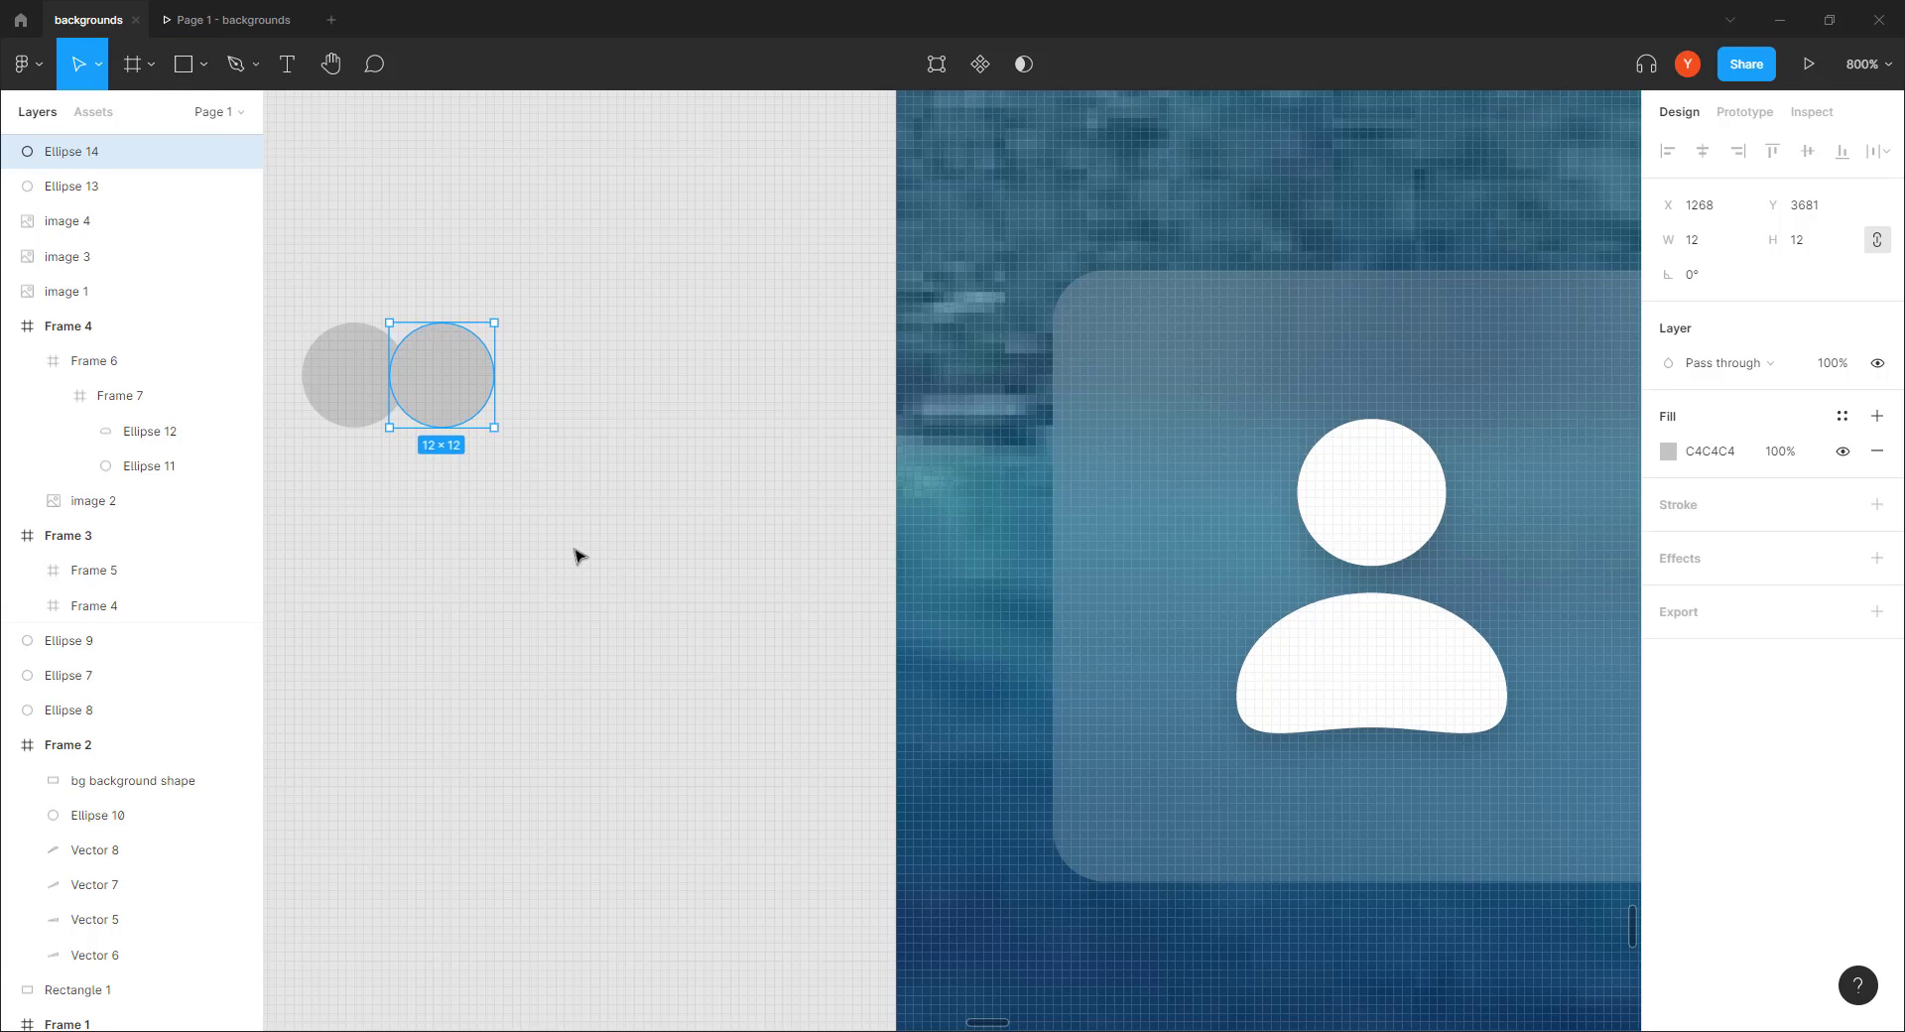
Add a triangle rotated to -180°, size it to 22 × 15, and place it under the two circles as a heart's point
{"action": "left_click_drag", "start_coordinate": [279, 369], "coordinate": [543, 427]}
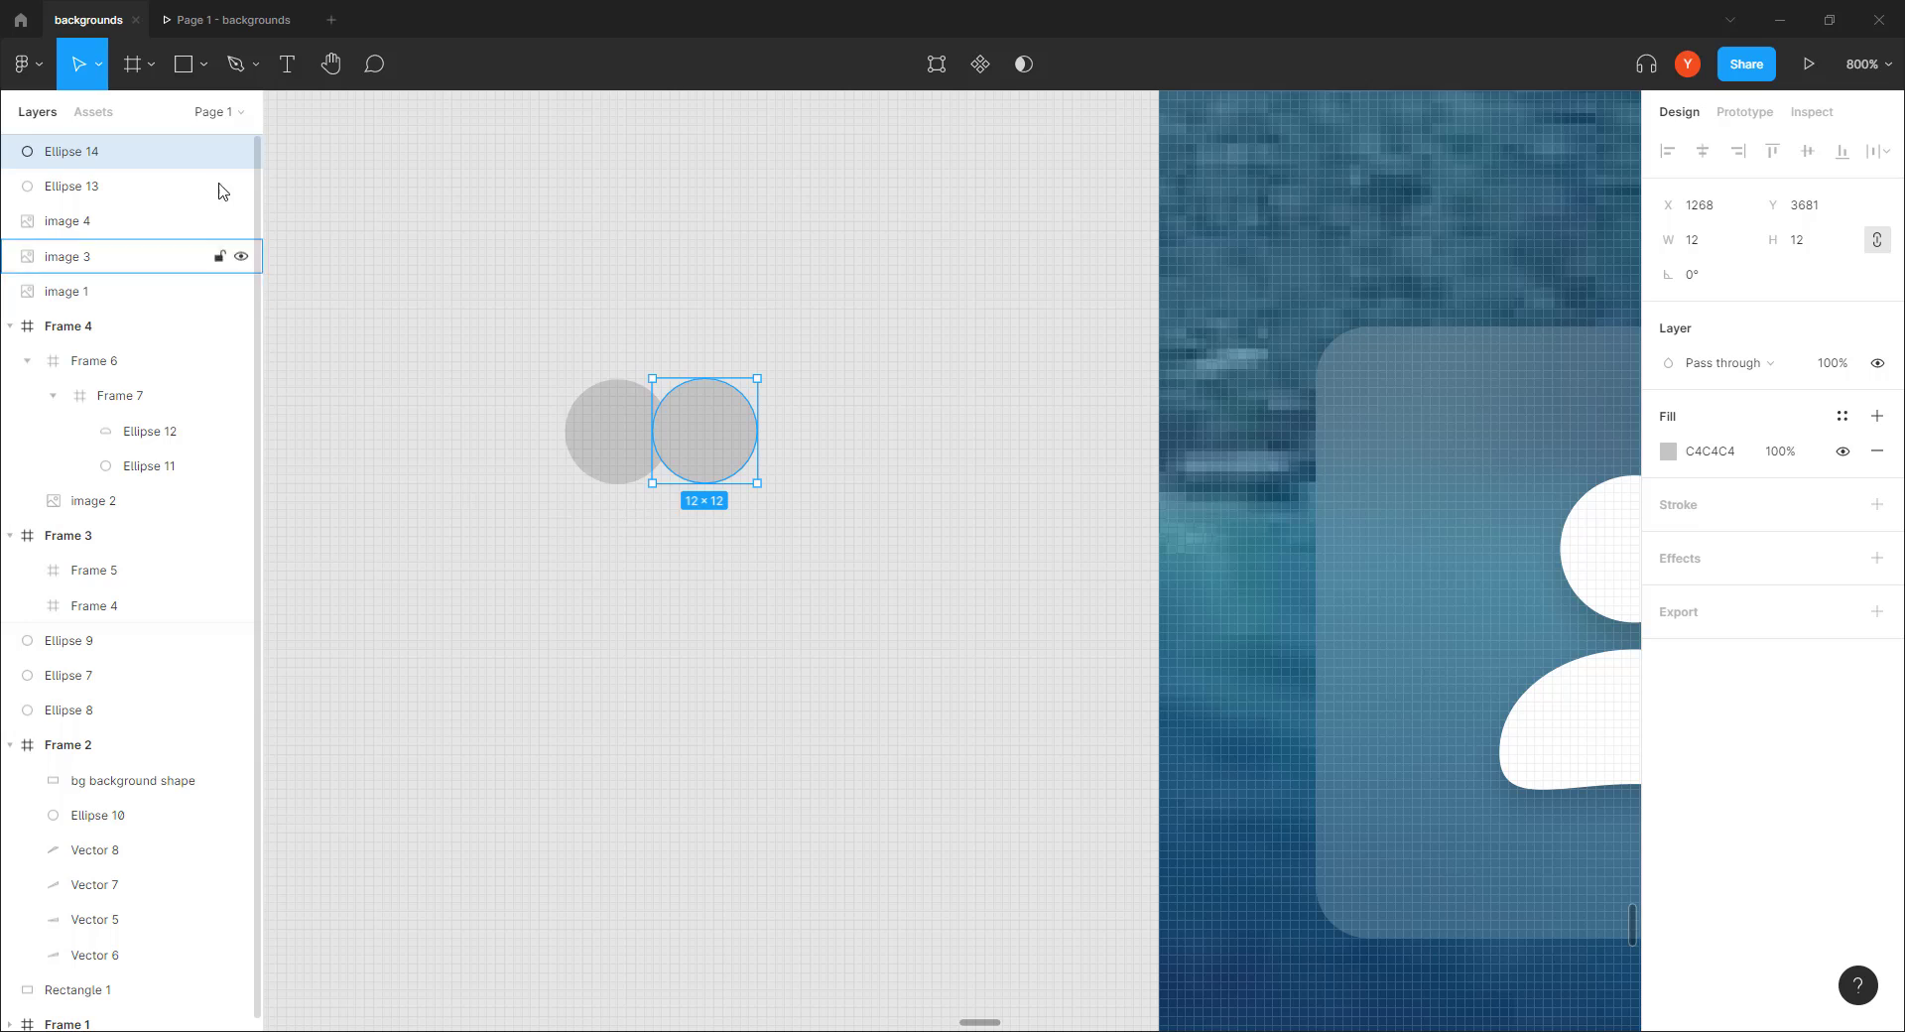
{"action": "left_click", "coordinate": [237, 80]}
{"action": "left_click", "coordinate": [204, 63]}
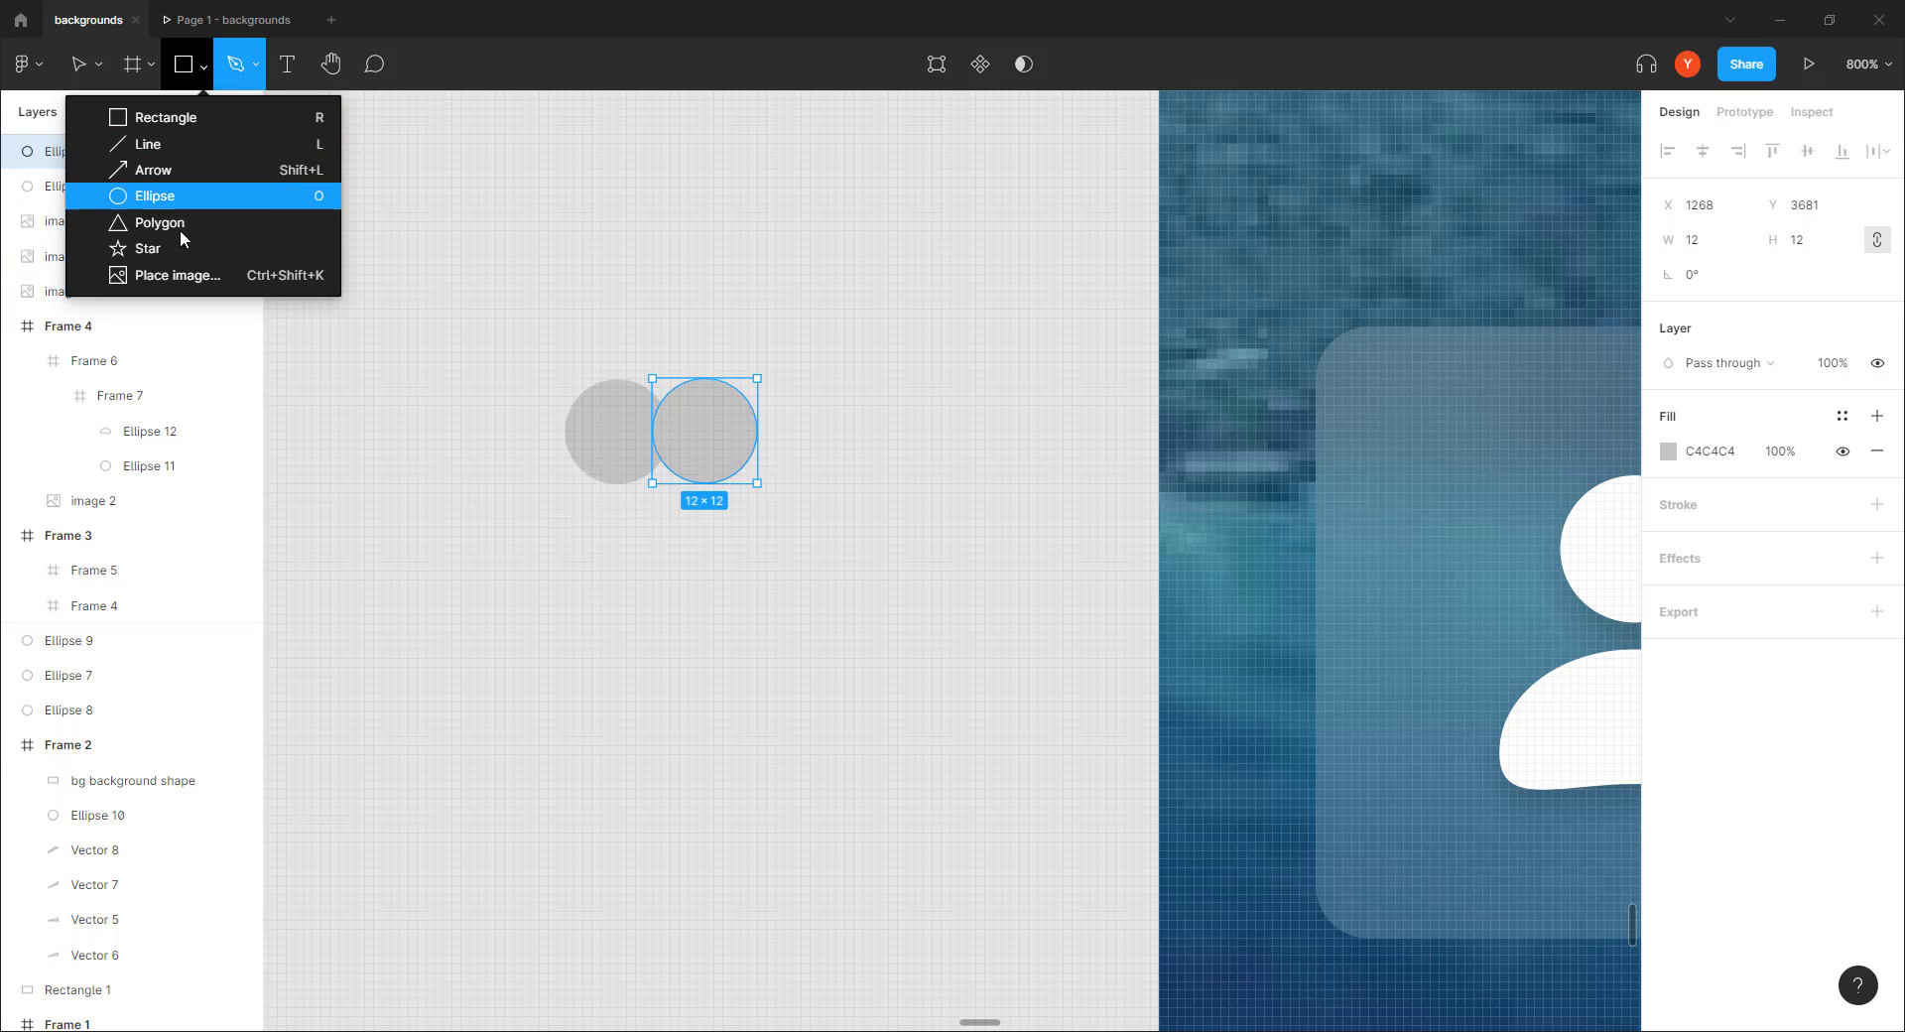
{"action": "left_click", "coordinate": [176, 220]}
{"action": "mouse_move", "coordinate": [711, 556]}
{"action": "left_mouse_down"}
{"action": "mouse_move", "coordinate": [519, 689]}
{"action": "mouse_move", "coordinate": [854, 565]}
{"action": "mouse_move", "coordinate": [810, 501]}
{"action": "left_mouse_up"}
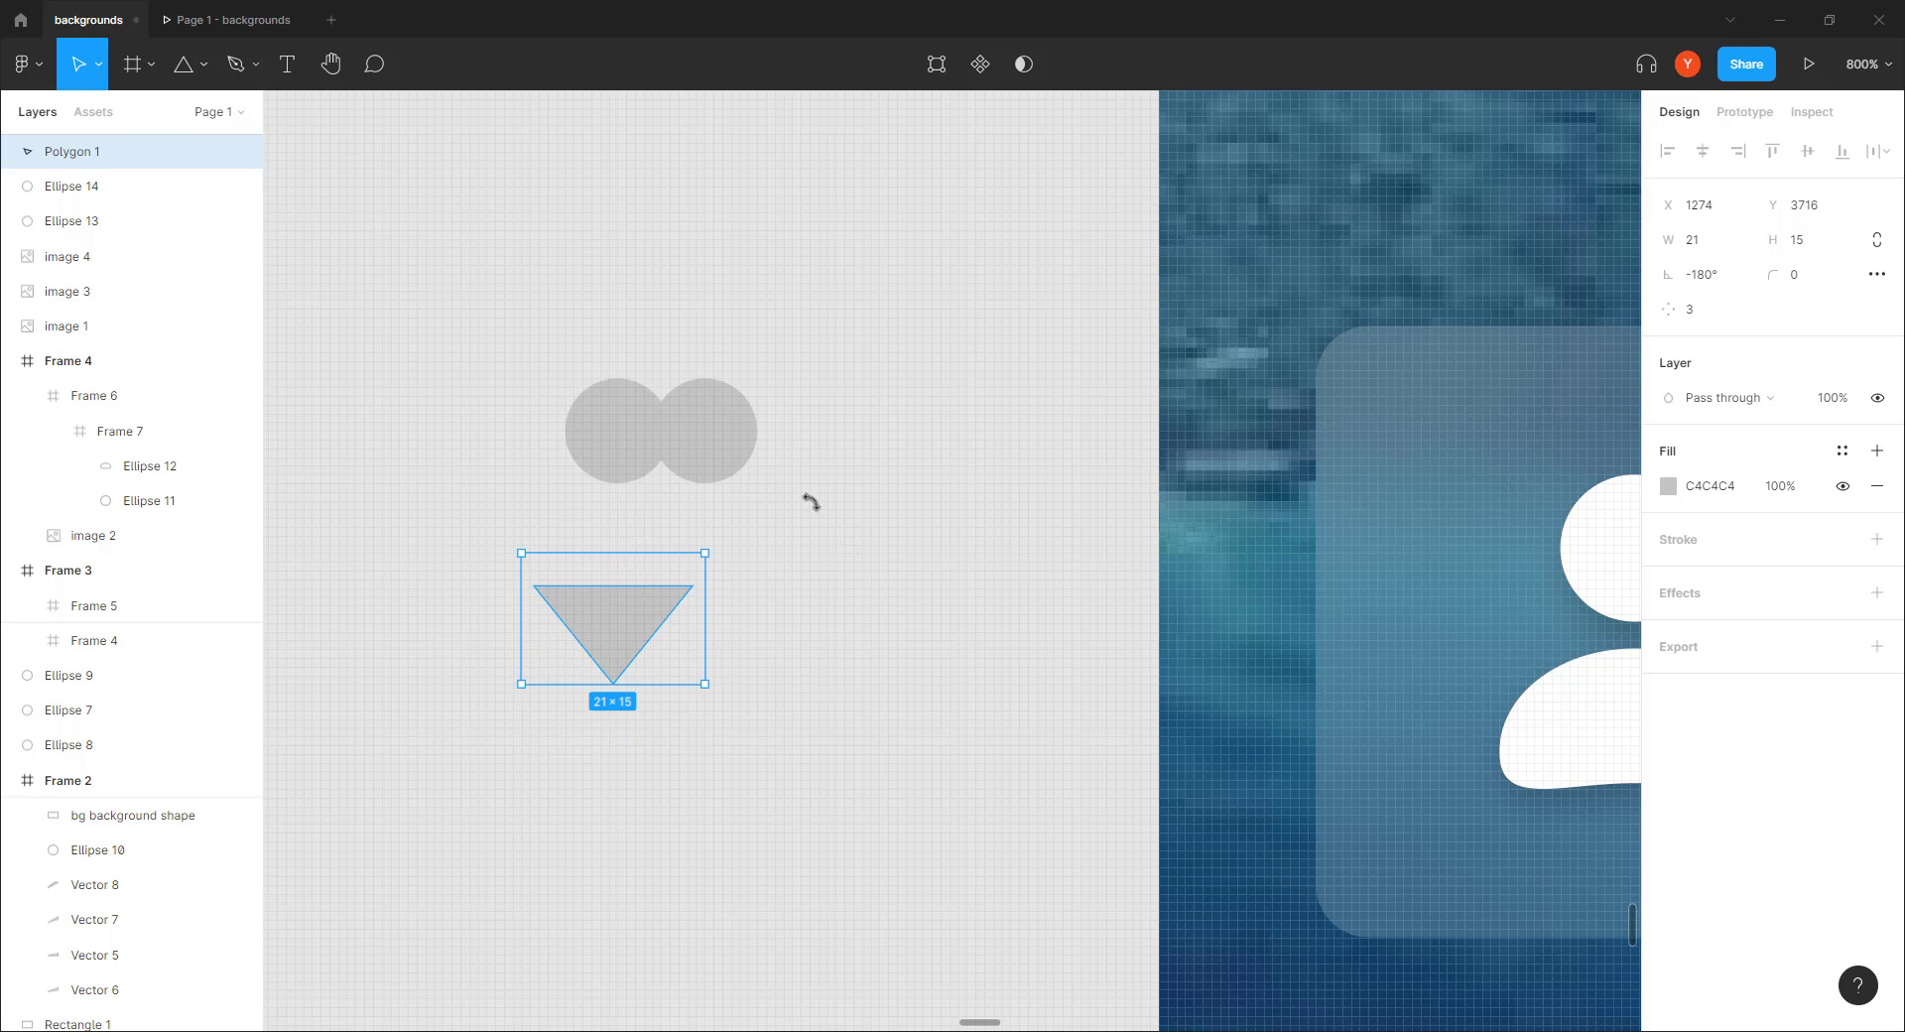
{"action": "left_click_drag", "start_coordinate": [599, 632], "coordinate": [758, 505]}
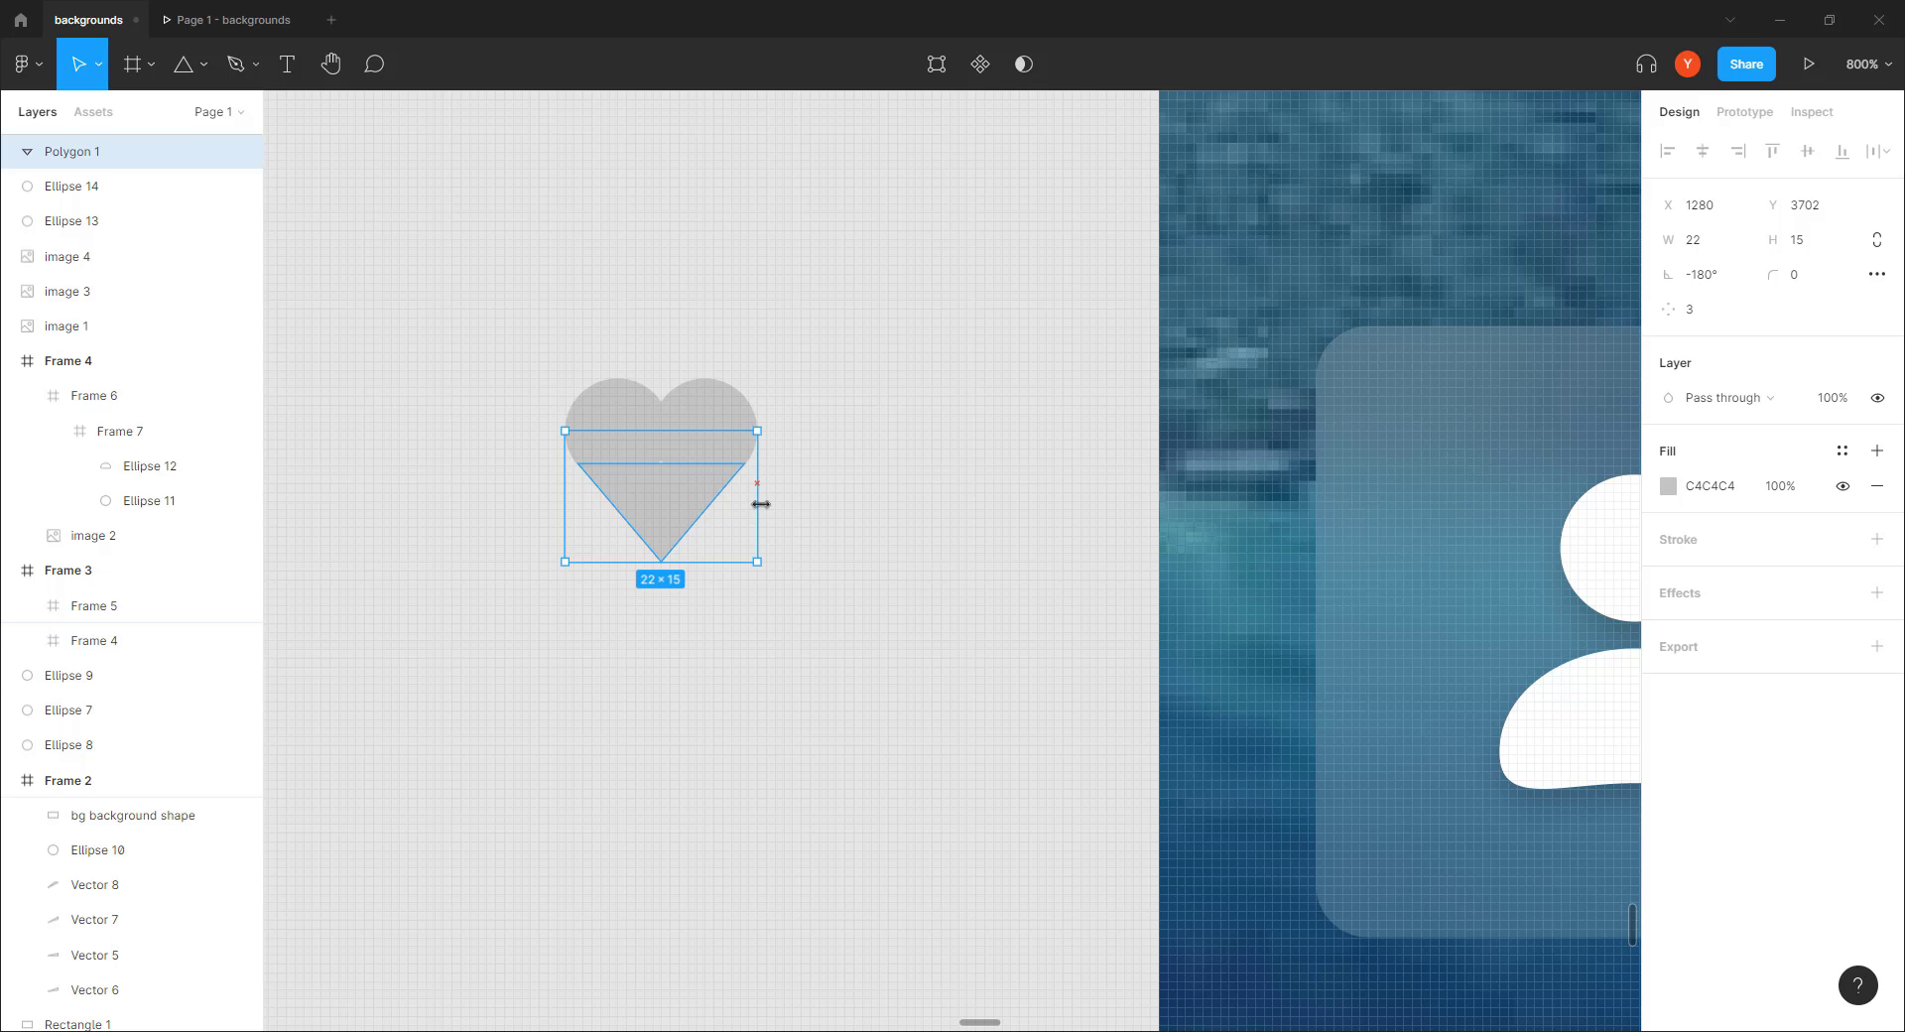
Combine the two circles and the triangle into a single heart shape with Union
{"action": "left_click_drag", "start_coordinate": [790, 319], "coordinate": [497, 634]}
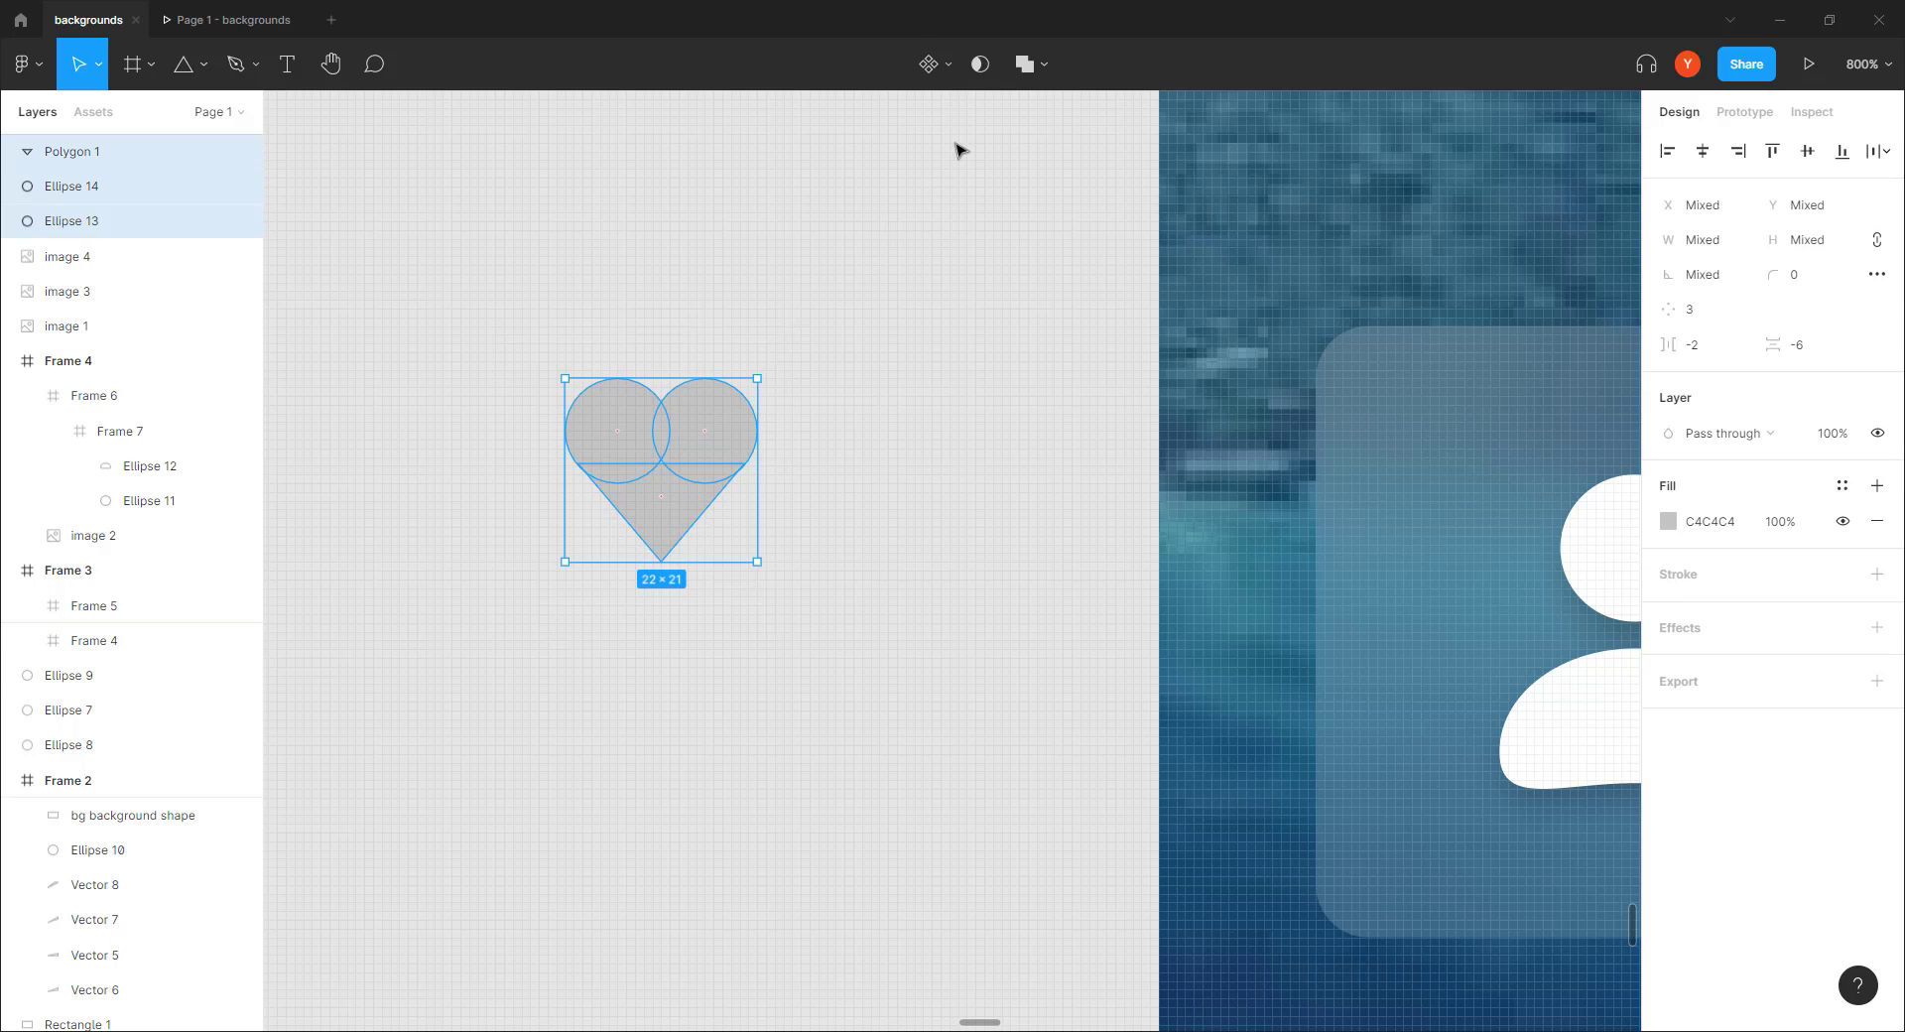
{"action": "left_click", "coordinate": [1019, 63]}
{"action": "left_click", "coordinate": [1039, 65]}
{"action": "left_click", "coordinate": [889, 289]}
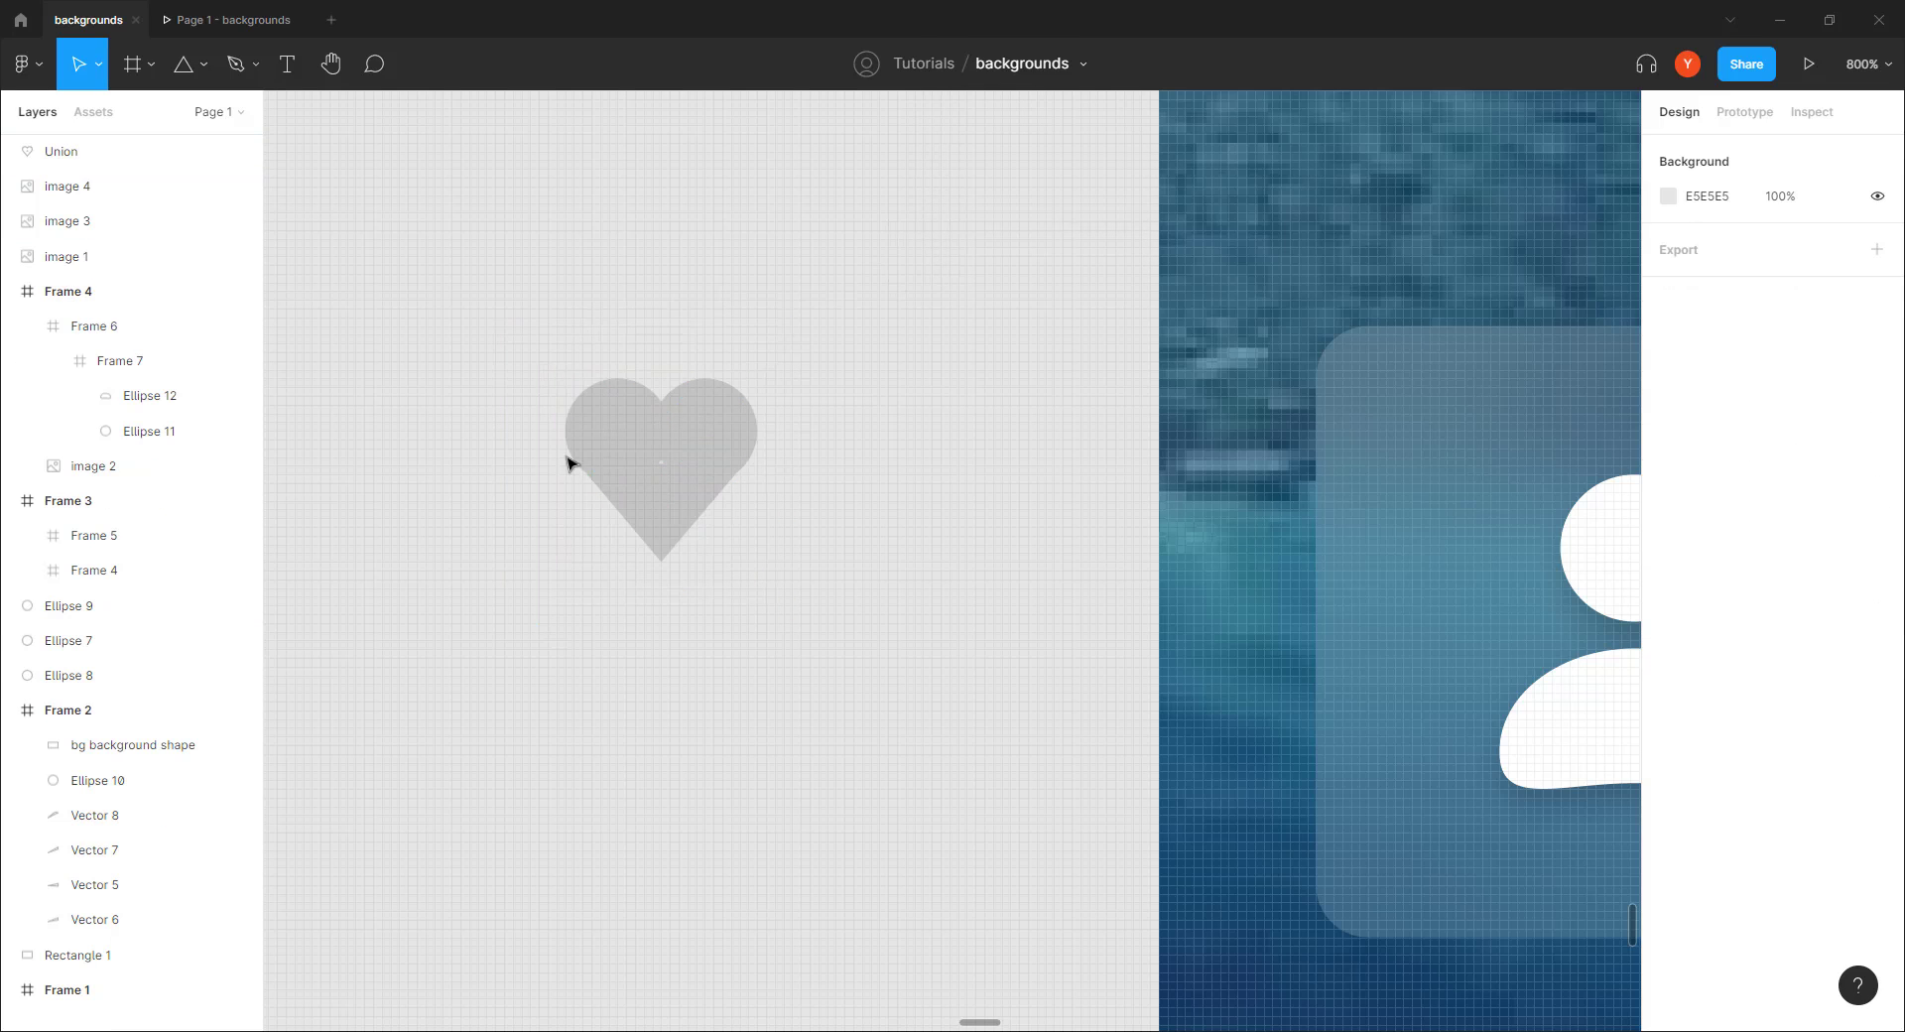
Delete the stray anchor points in the middle of the heart vector
{"action": "key", "text": "minus"}
{"action": "key", "text": "plus"}
{"action": "left_click_drag", "start_coordinate": [642, 519], "coordinate": [752, 568]}
{"action": "key", "text": "plus"}
{"action": "left_click", "coordinate": [640, 506]}
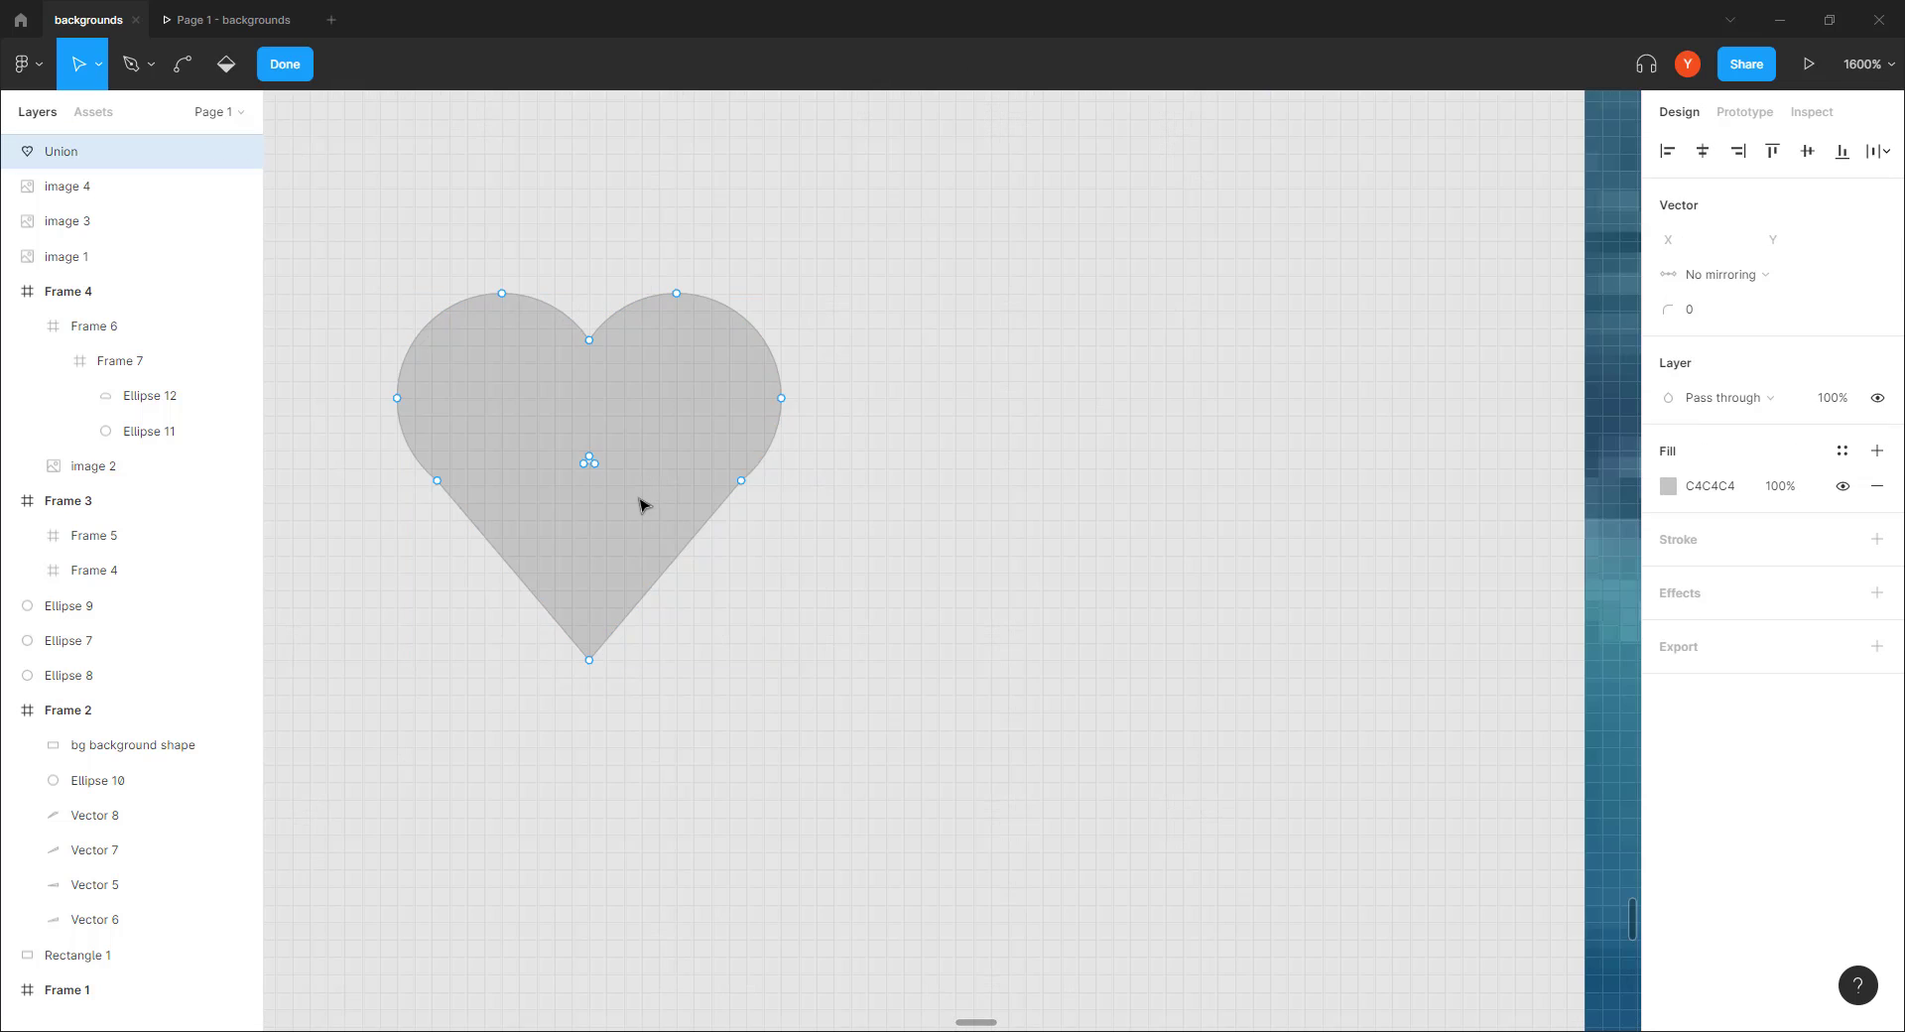
{"action": "double_click", "coordinate": [599, 468]}
{"action": "key", "text": "Delete"}
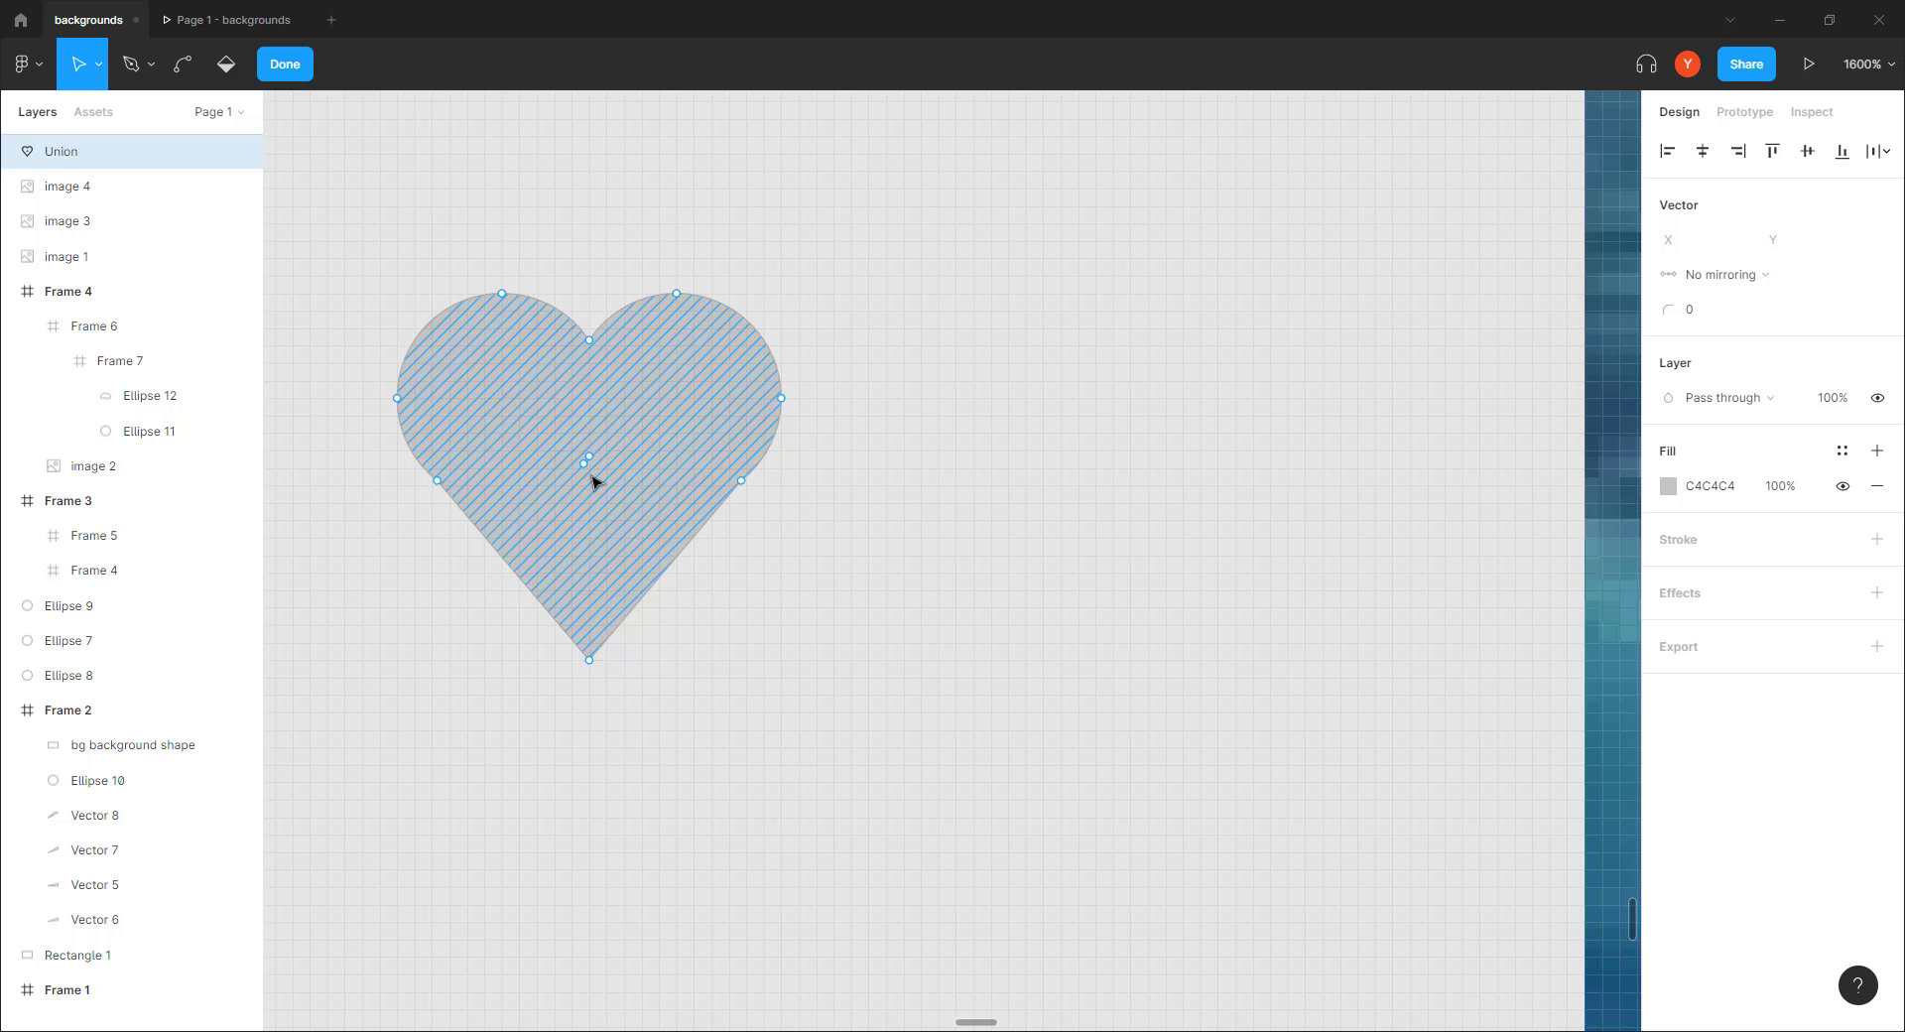
{"action": "left_click", "coordinate": [583, 464]}
{"action": "key", "text": "Escape"}
{"action": "key", "text": "Escape"}
Adjust the curve handles at the heart's lower side anchors so both sides flow smoothly into the straight edges
{"action": "left_click_drag", "start_coordinate": [777, 521], "coordinate": [946, 554]}
{"action": "scroll", "coordinate": [945, 555], "scroll_direction": "up", "scroll_amount": 1}
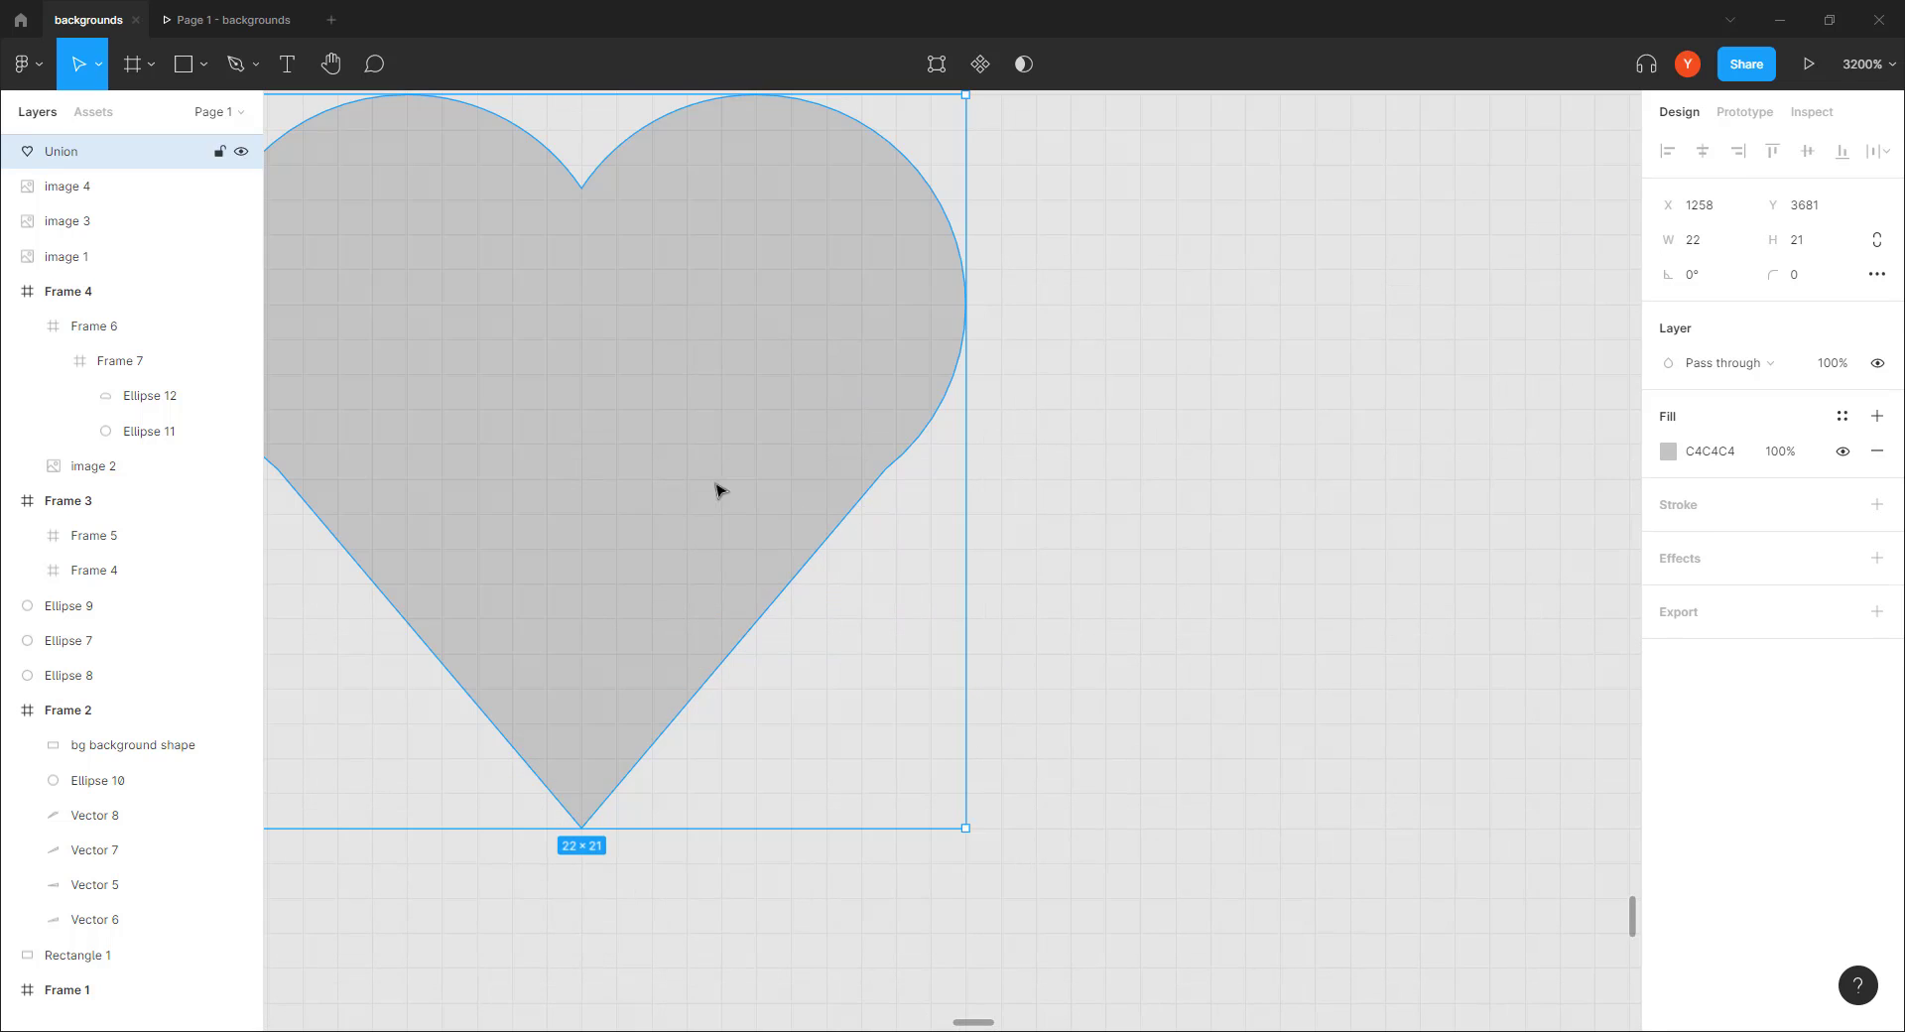
{"action": "double_click", "coordinate": [774, 492]}
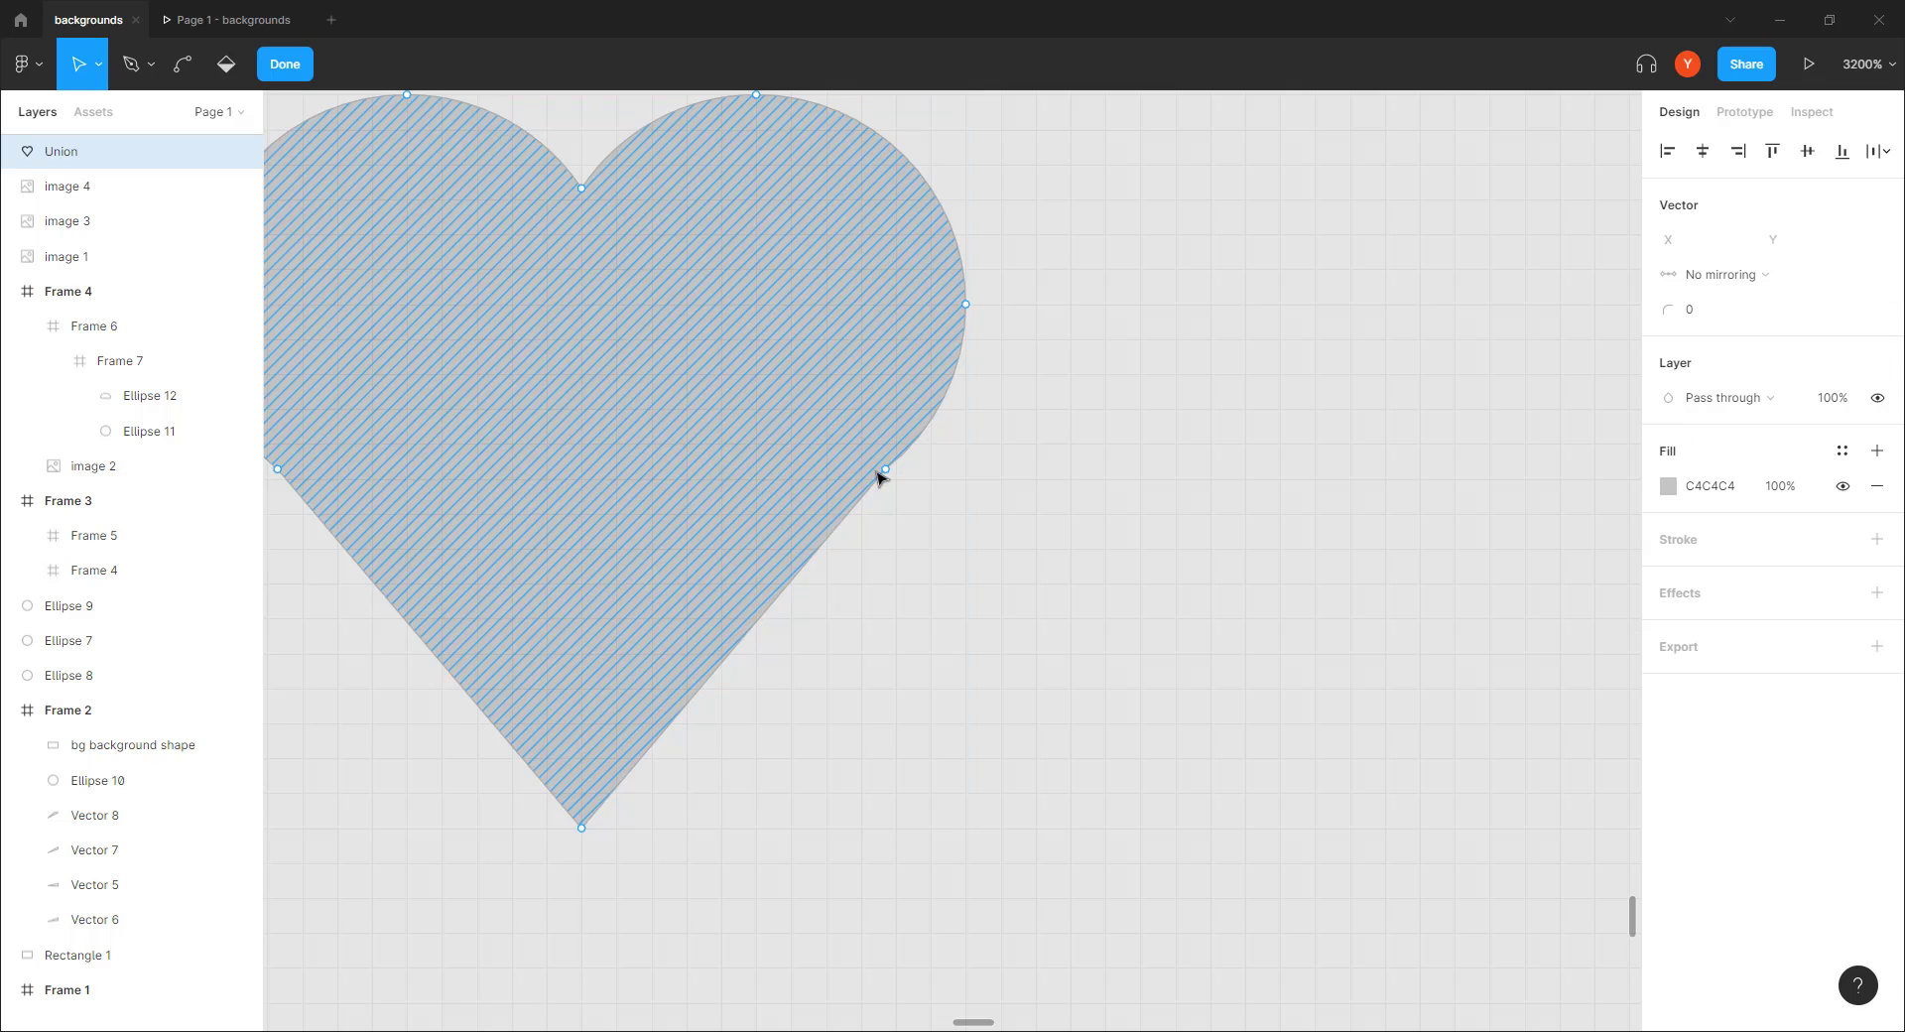
{"action": "left_click", "coordinate": [929, 433]}
{"action": "left_click_drag", "start_coordinate": [922, 421], "coordinate": [923, 421]}
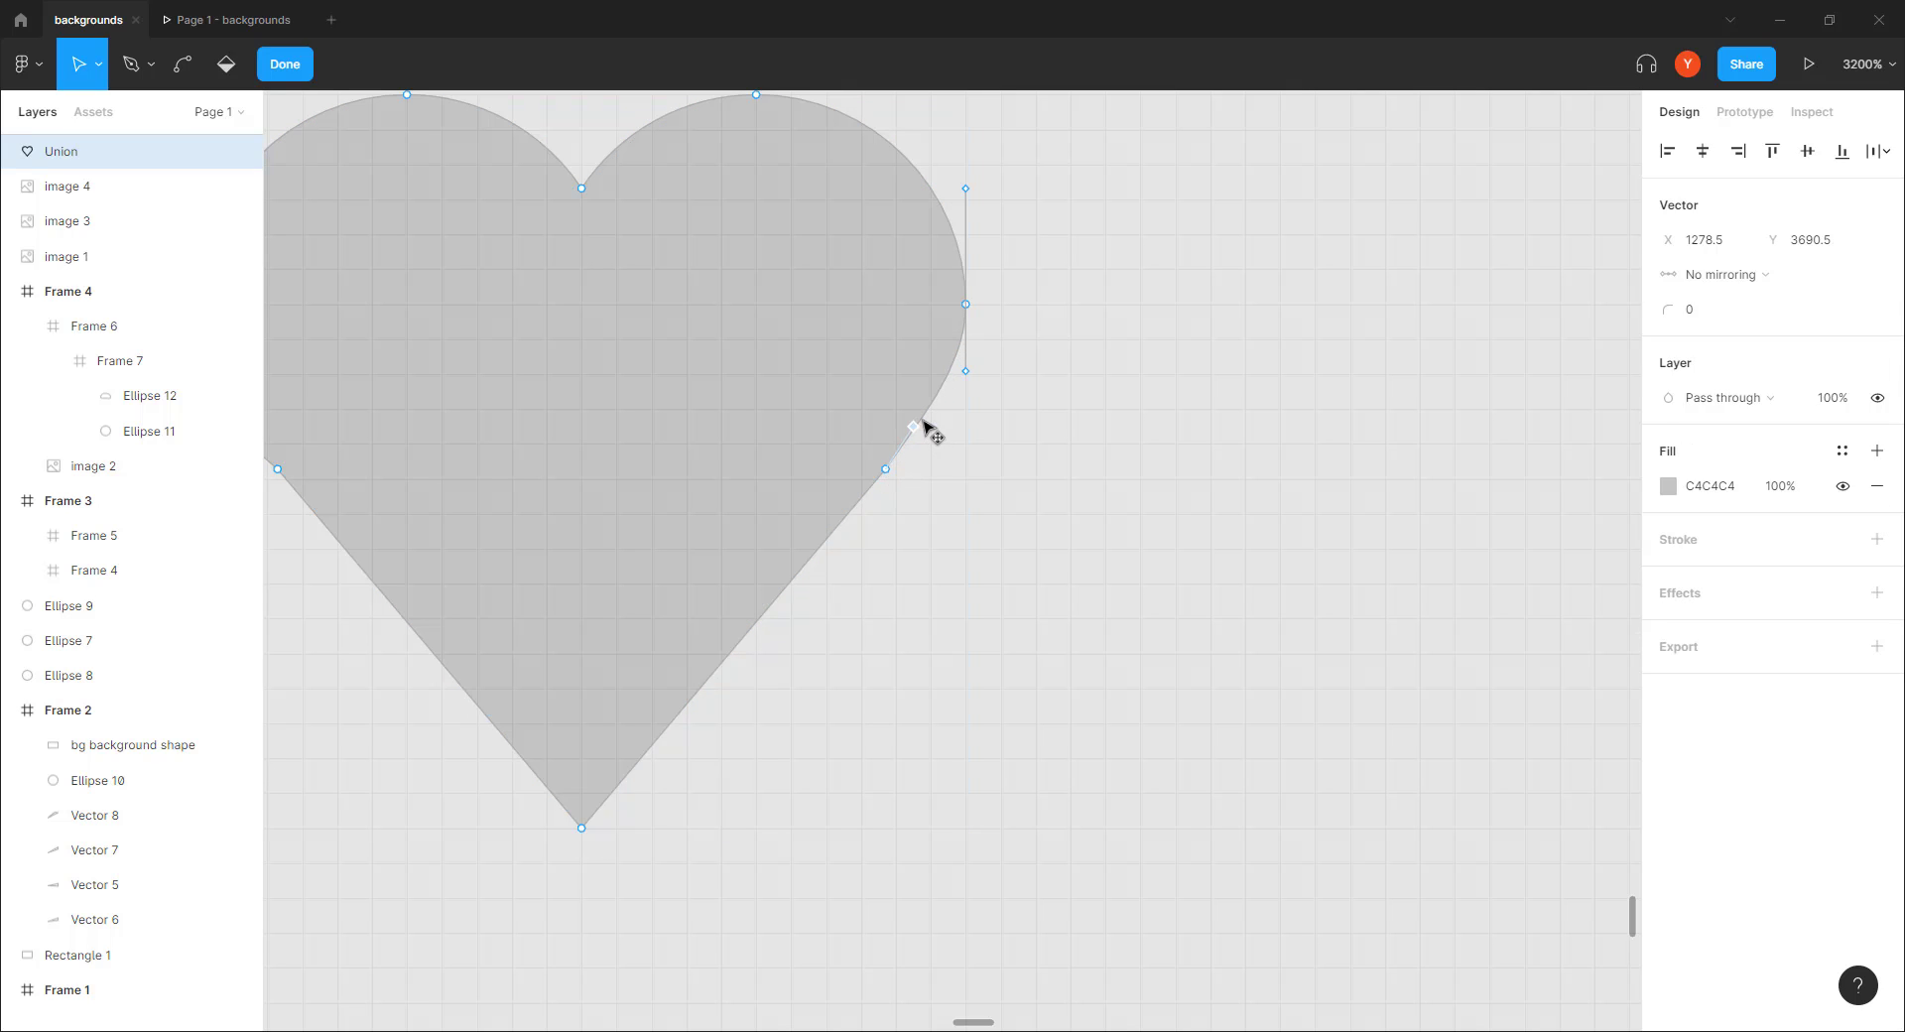
{"action": "scroll", "coordinate": [653, 457], "scroll_direction": "left", "scroll_amount": 4}
{"action": "left_click", "coordinate": [670, 498]}
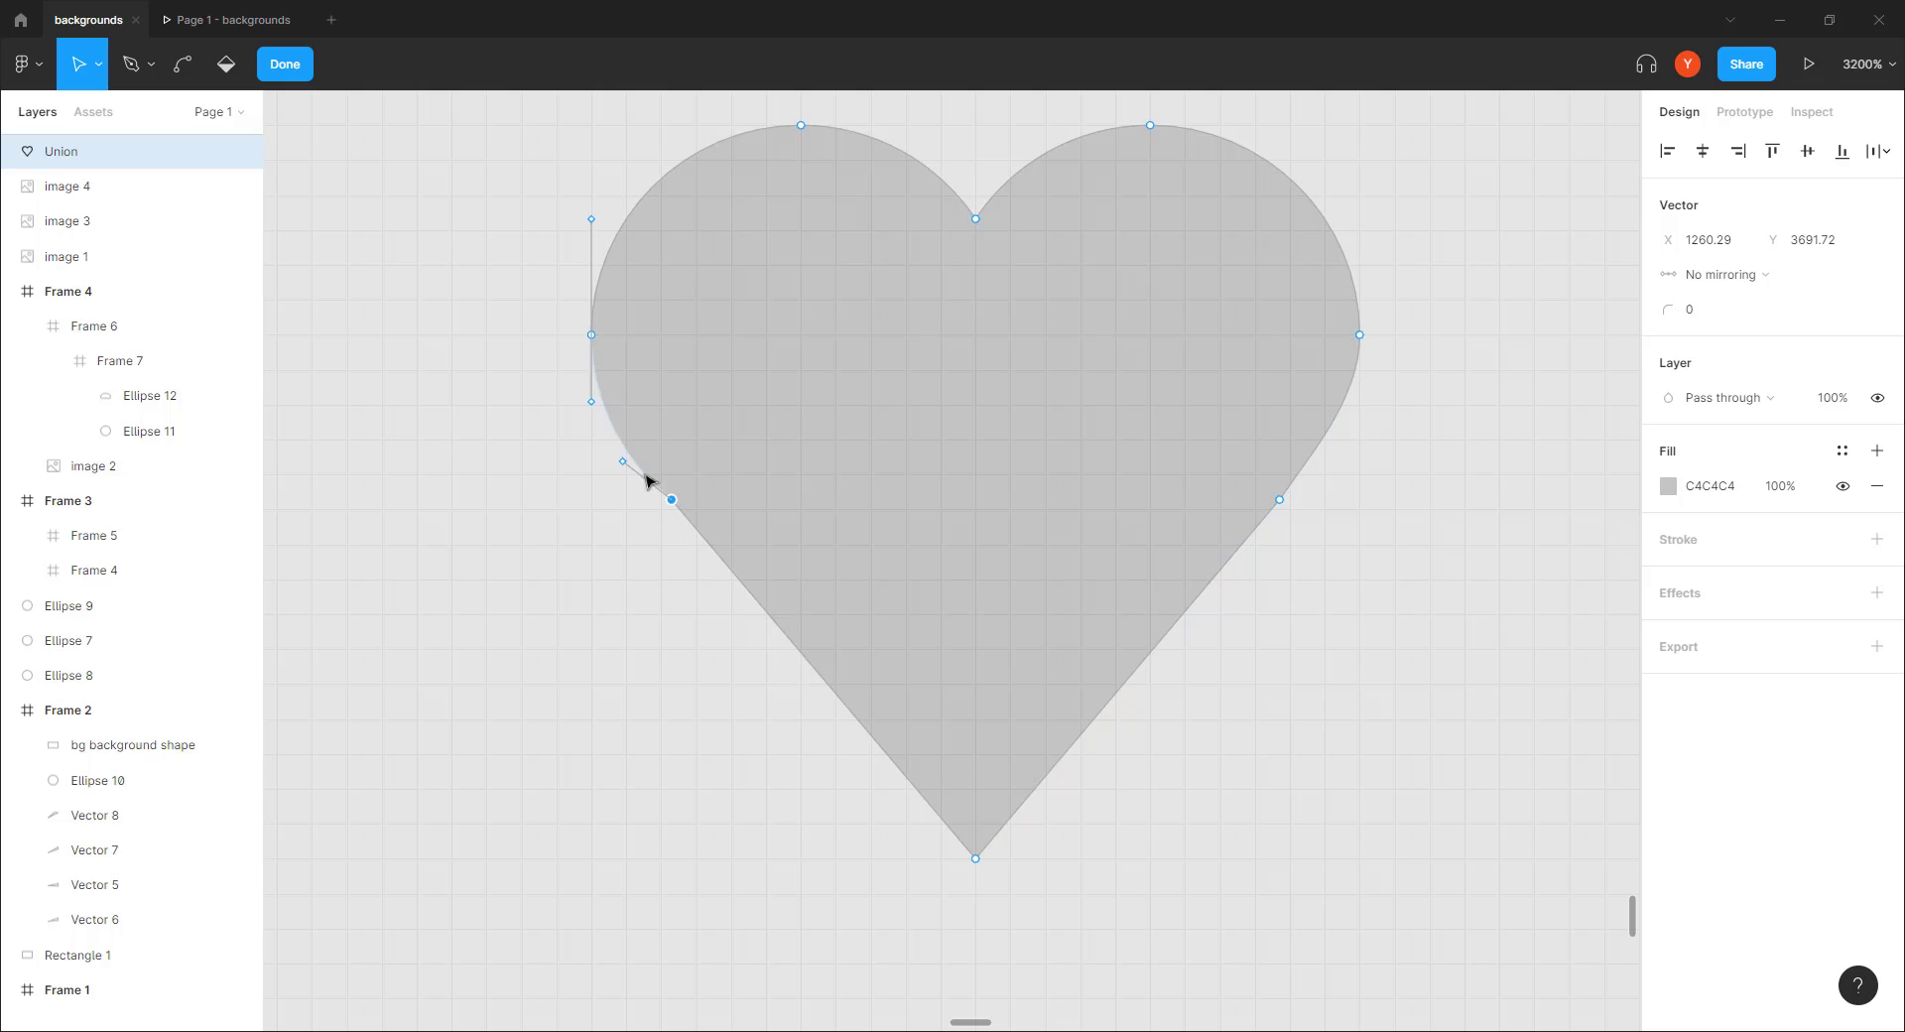
{"action": "left_click_drag", "start_coordinate": [624, 462], "coordinate": [643, 458]}
{"action": "left_click", "coordinate": [585, 551]}
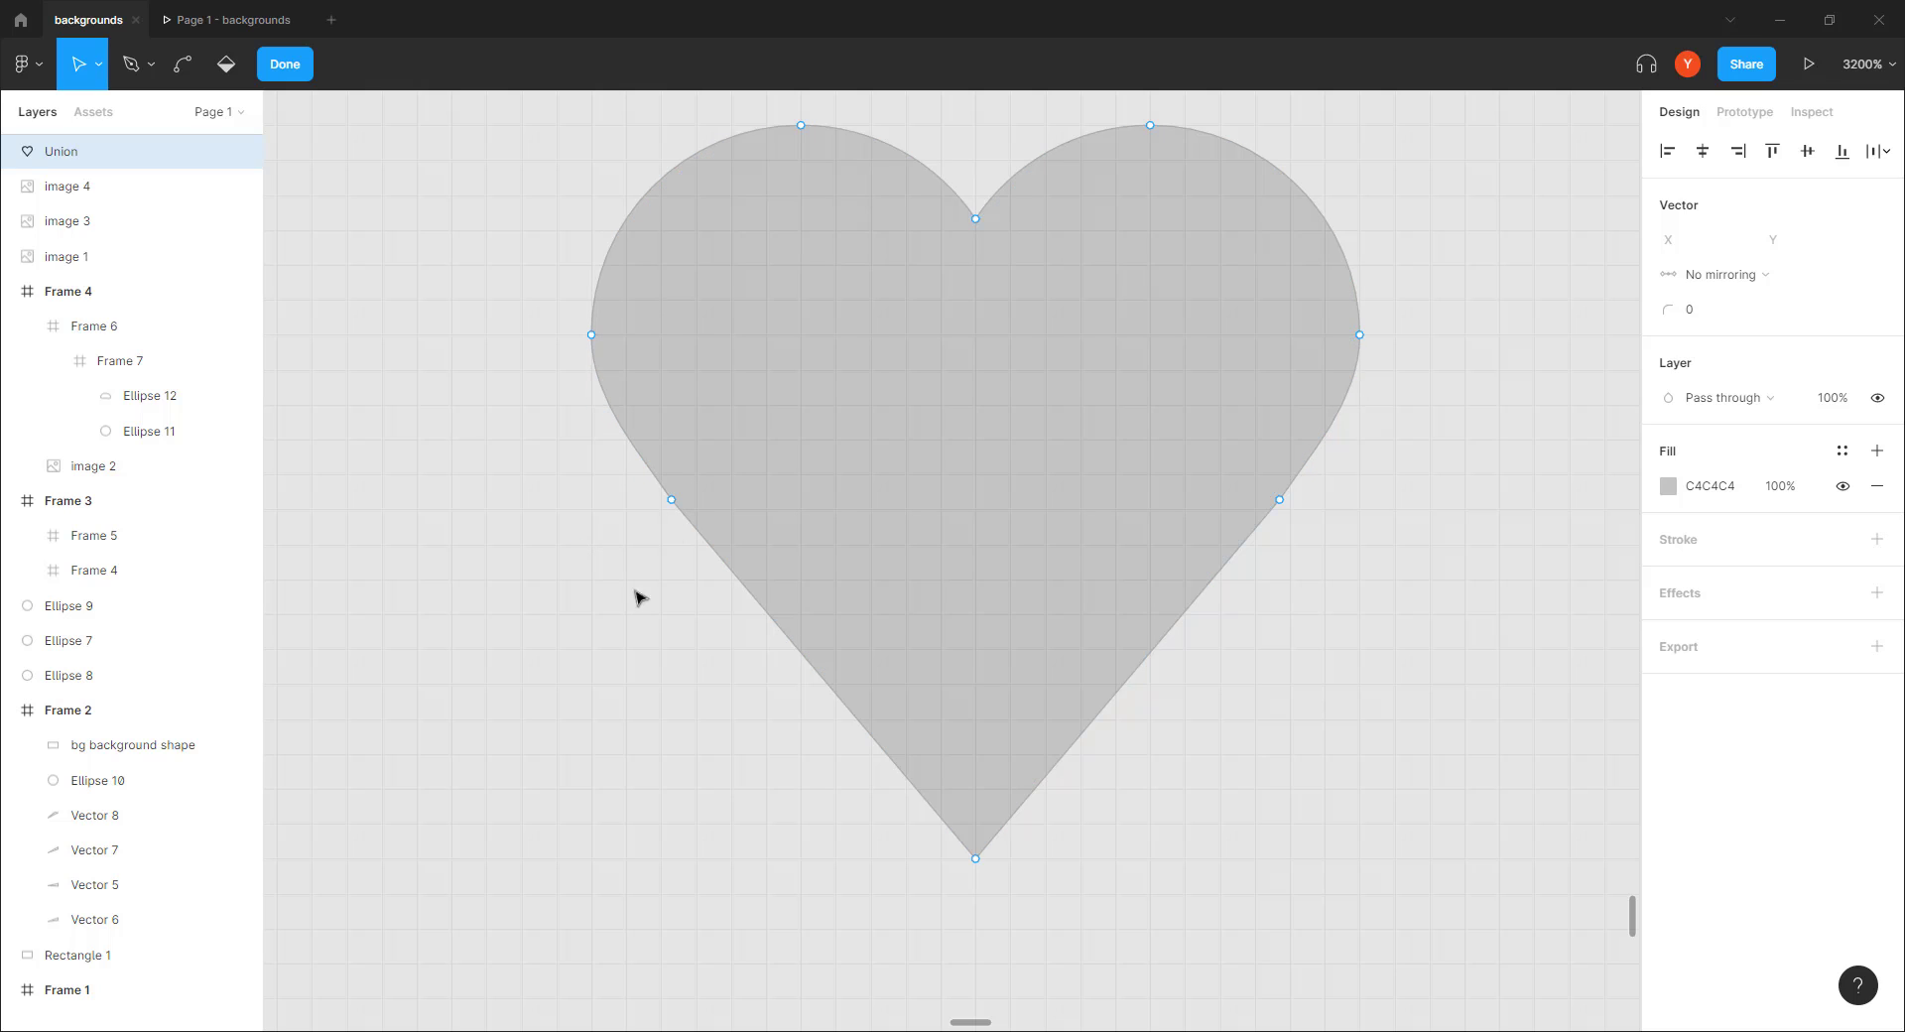
Round the heart's lowest anchor point with a corner radius of 2
{"action": "left_click", "coordinate": [976, 860]}
{"action": "left_click", "coordinate": [1697, 308]}
{"action": "type", "text": "2"}
{"action": "key", "text": "Return"}
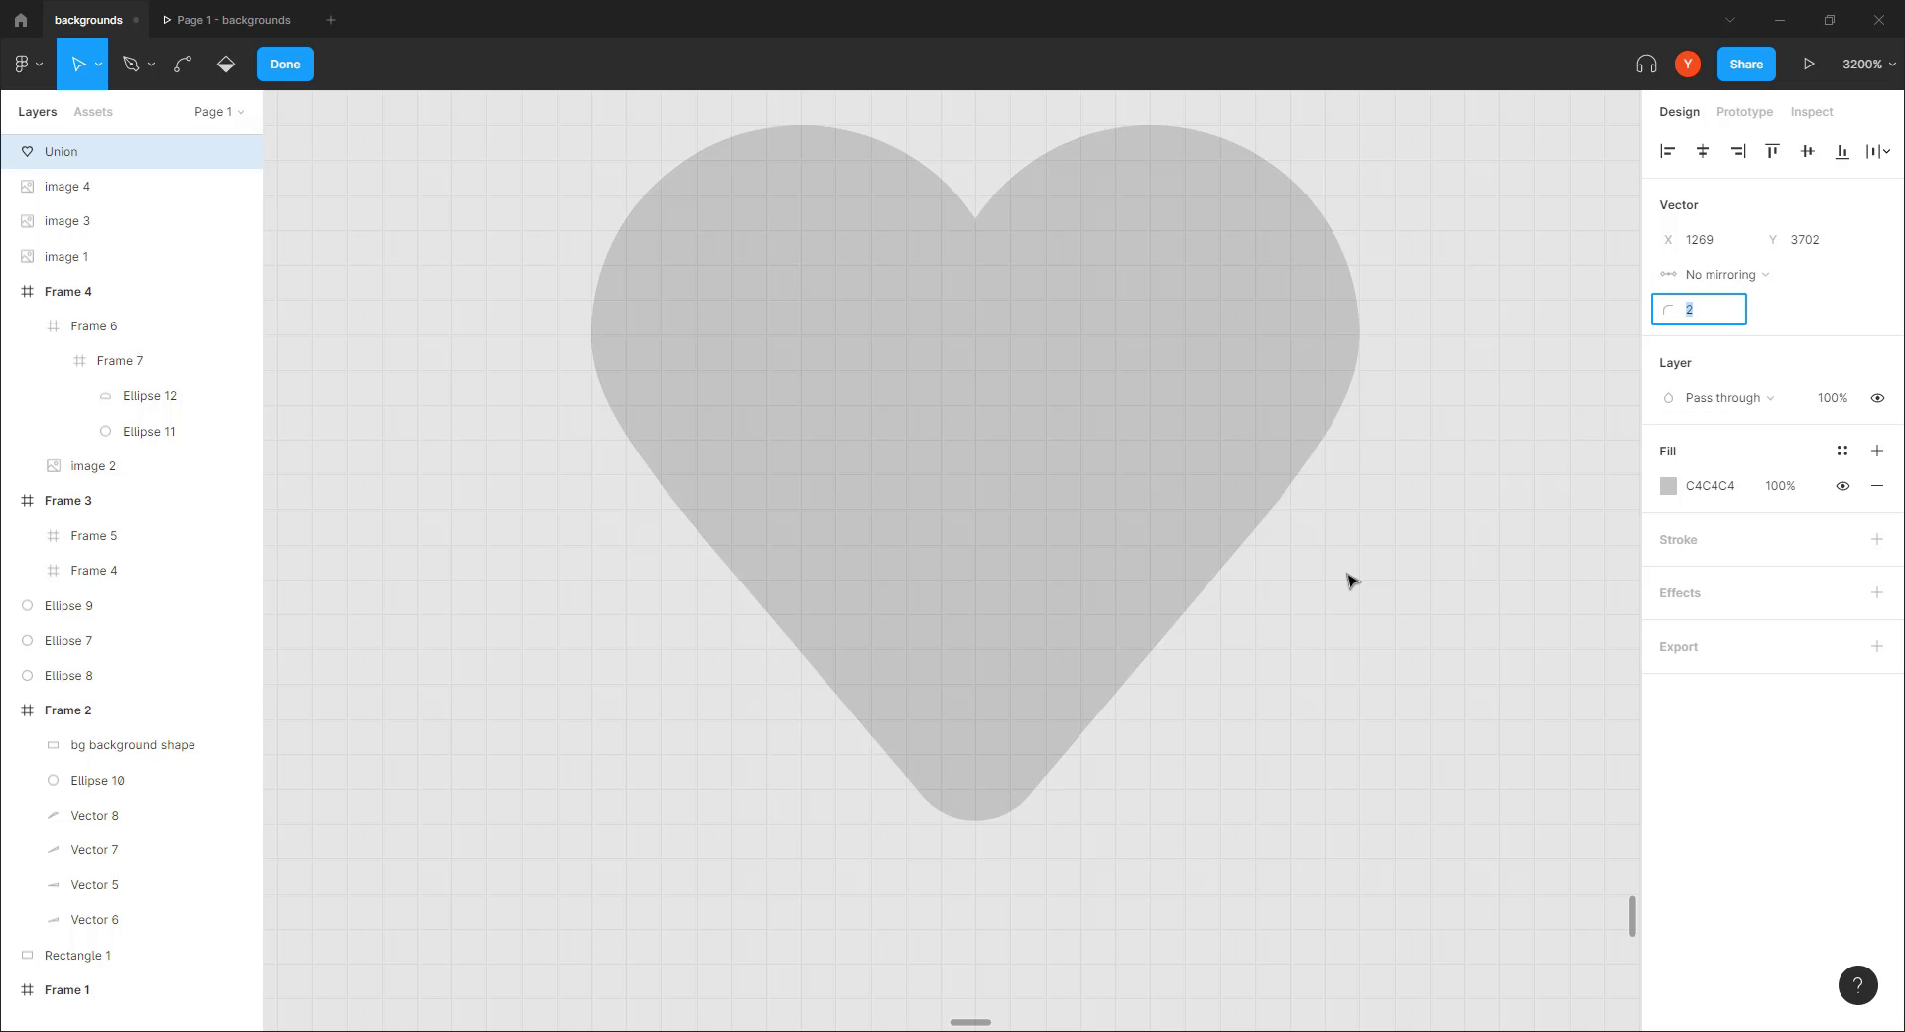
{"action": "key", "text": "Escape"}
Duplicate the profile icon frame in the glass bar and place the copy beside the original at X 77, Y 17
{"action": "scroll", "coordinate": [544, 581], "scroll_direction": "down", "scroll_amount": 6}
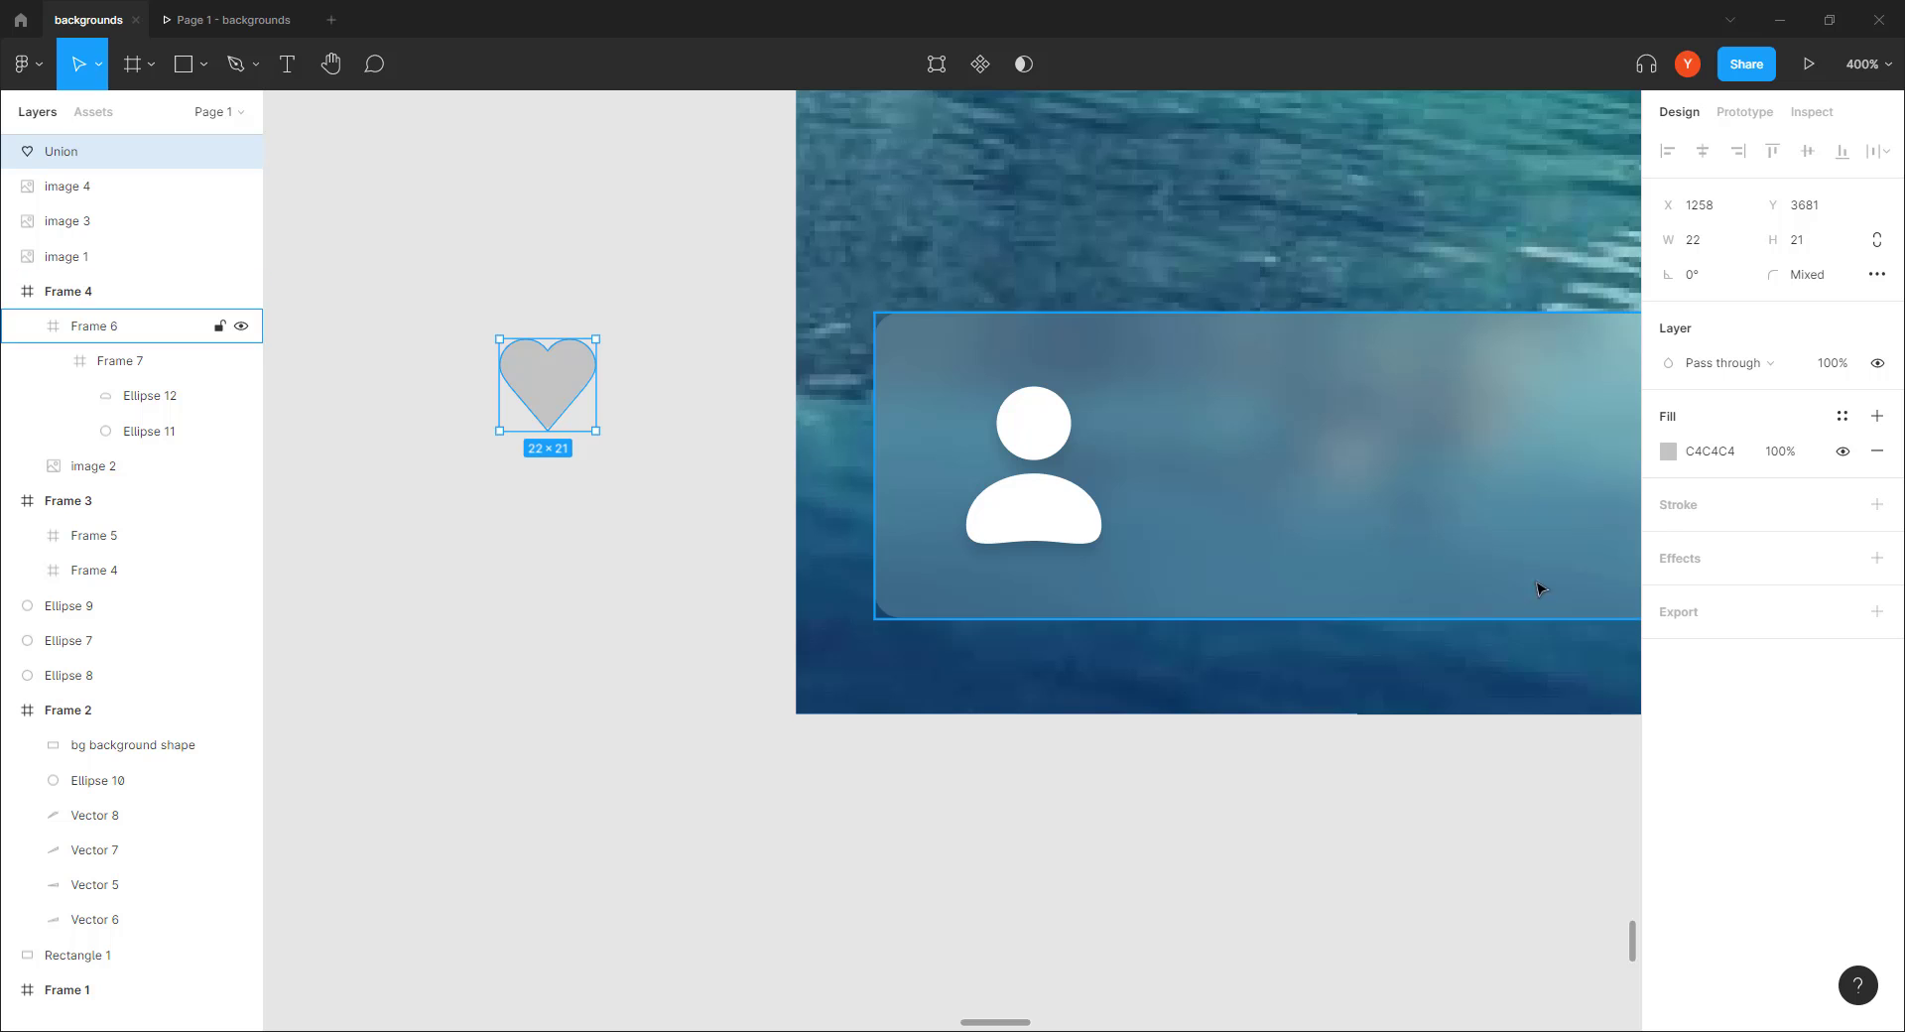
{"action": "double_click", "coordinate": [1024, 507]}
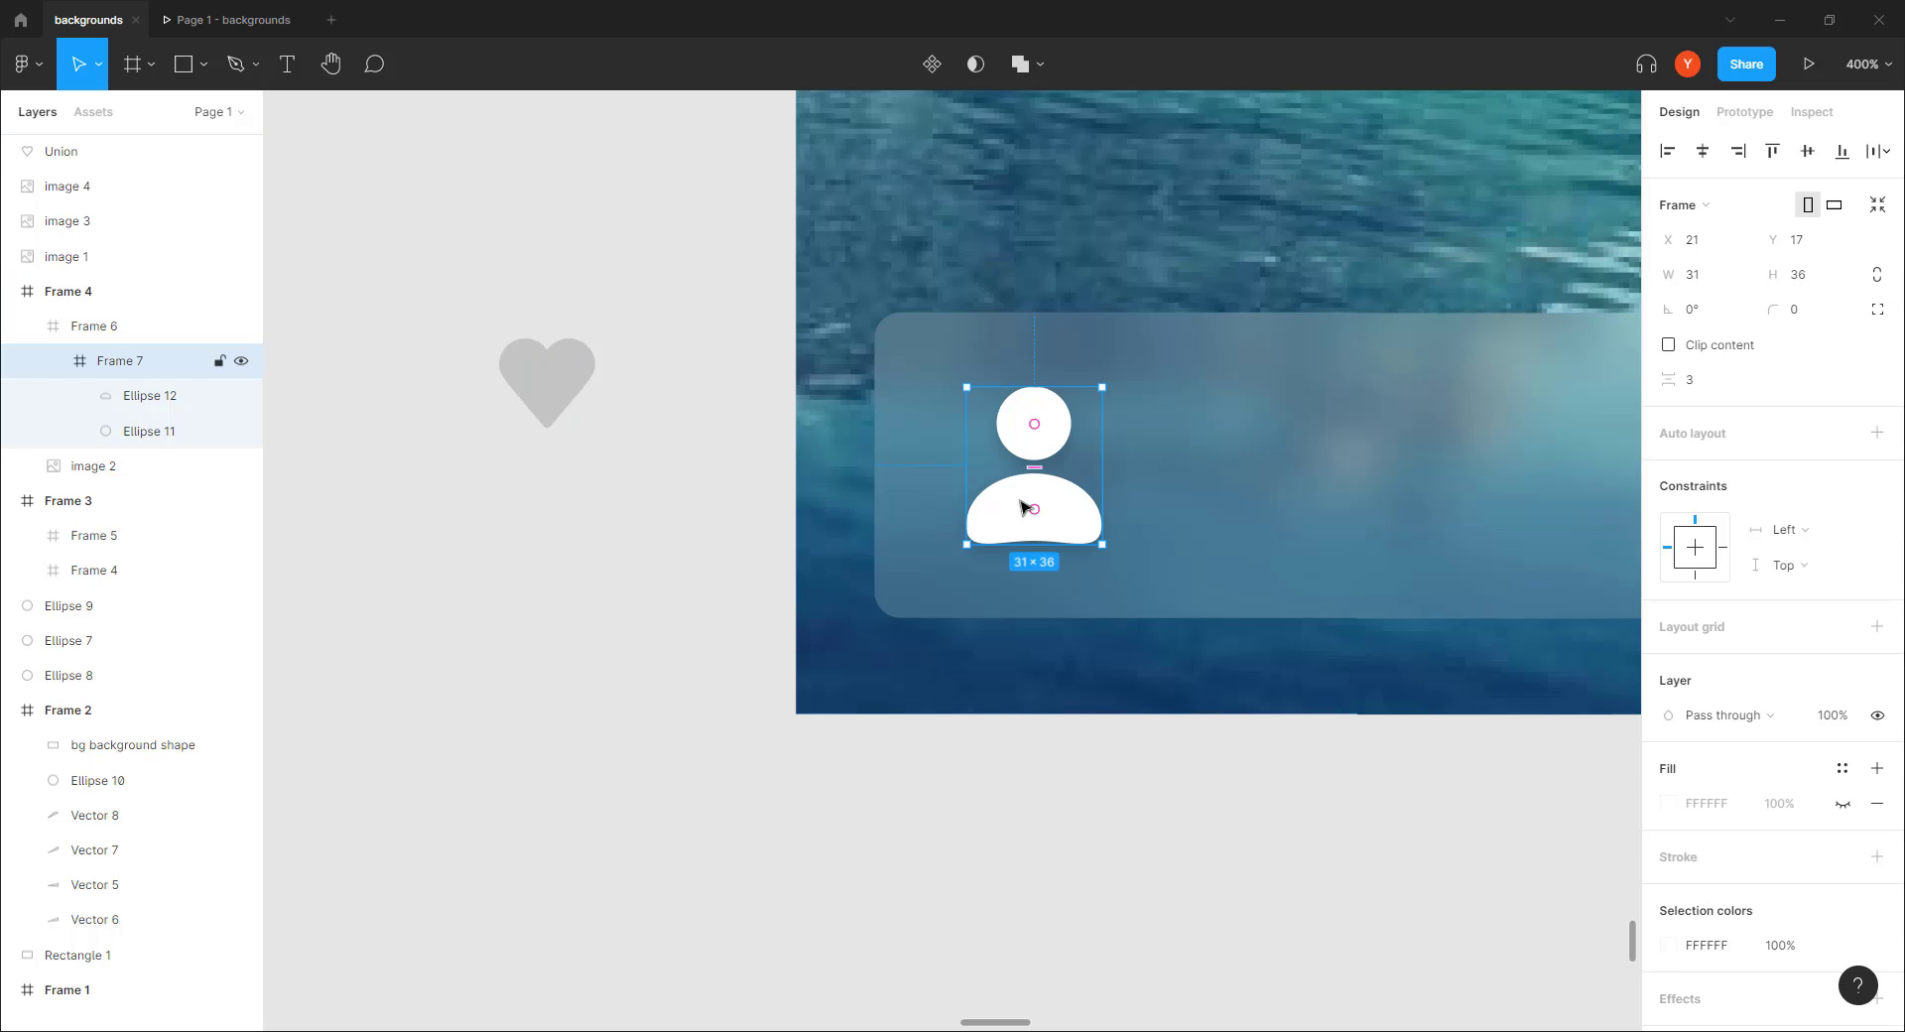
{"action": "key", "text": "ctrl+d"}
{"action": "left_click_drag", "start_coordinate": [1046, 506], "coordinate": [1290, 506]}
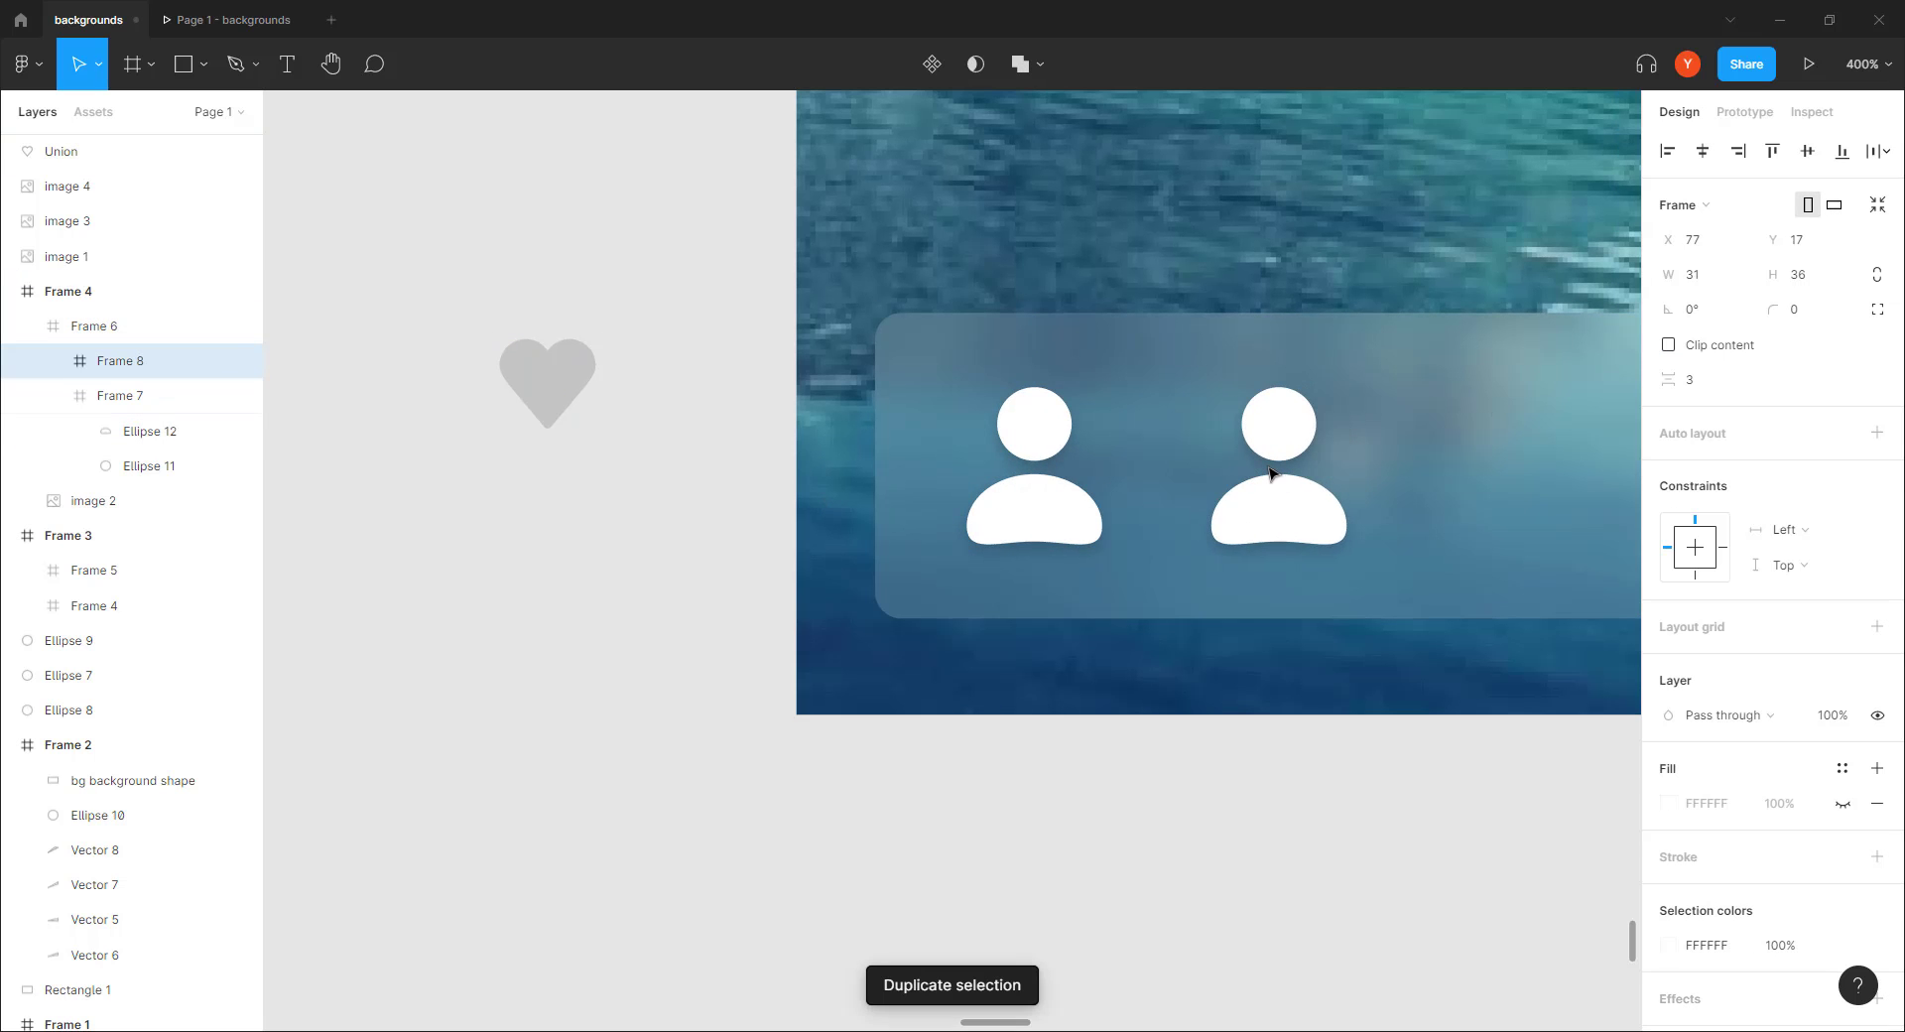
Change the heart's fill color to white (FFFFFF)
{"action": "left_click", "coordinate": [545, 393]}
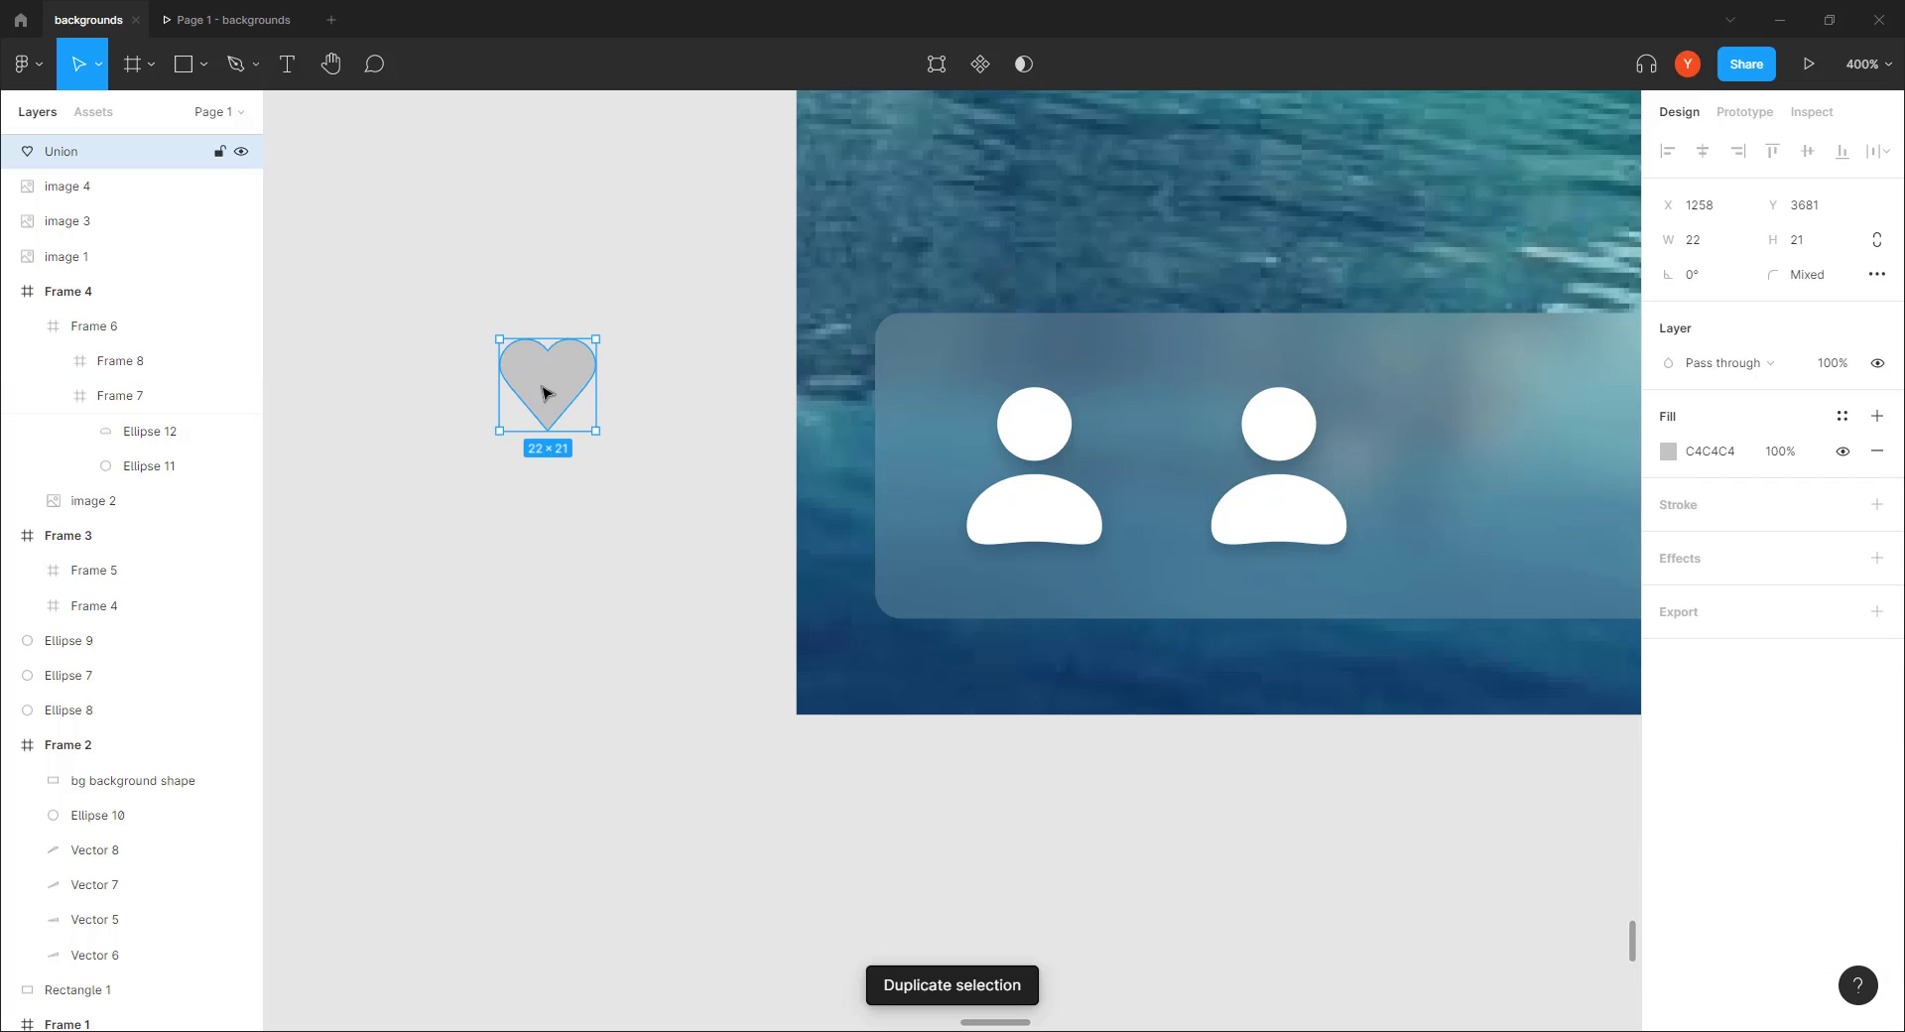
{"action": "left_click", "coordinate": [1668, 452]}
{"action": "left_click_drag", "start_coordinate": [1452, 545], "coordinate": [1374, 474]}
{"action": "left_click", "coordinate": [558, 548]}
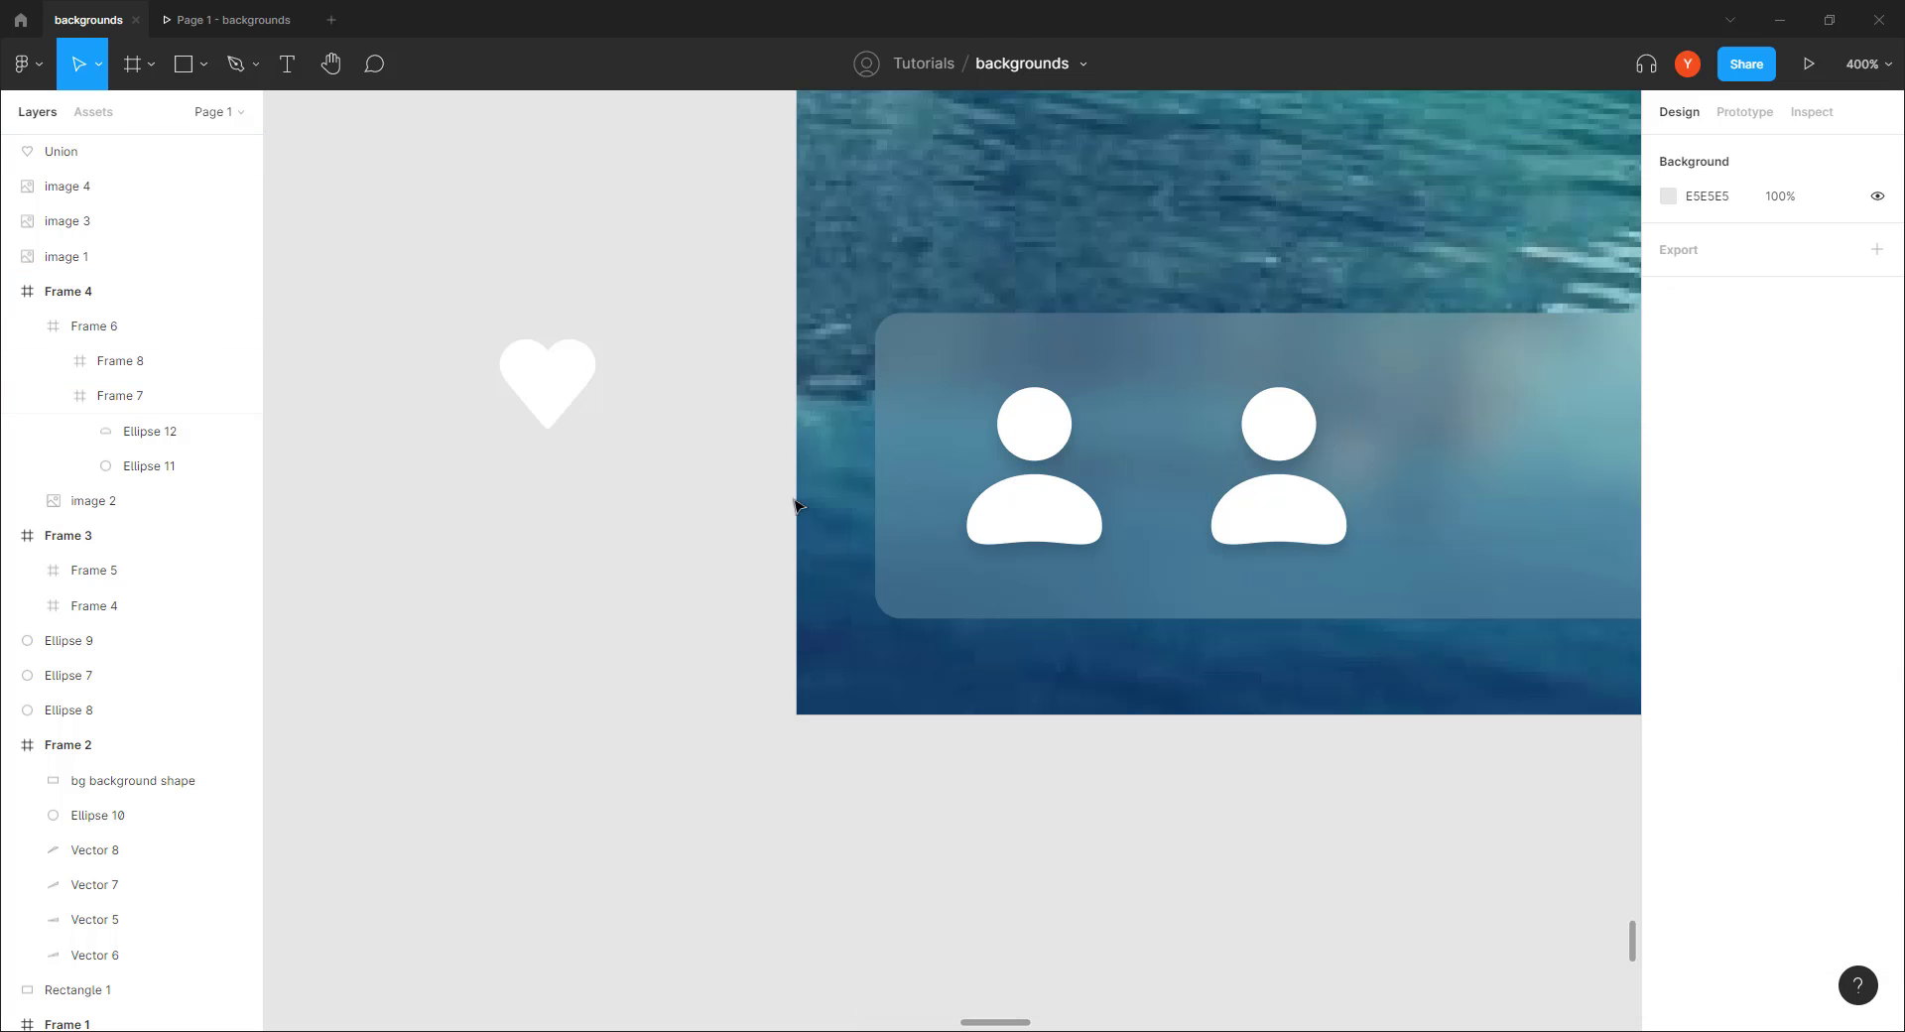
Copy the drop shadow effect from the lower ellipse of the profile icon onto the heart
{"action": "double_click", "coordinate": [1040, 504]}
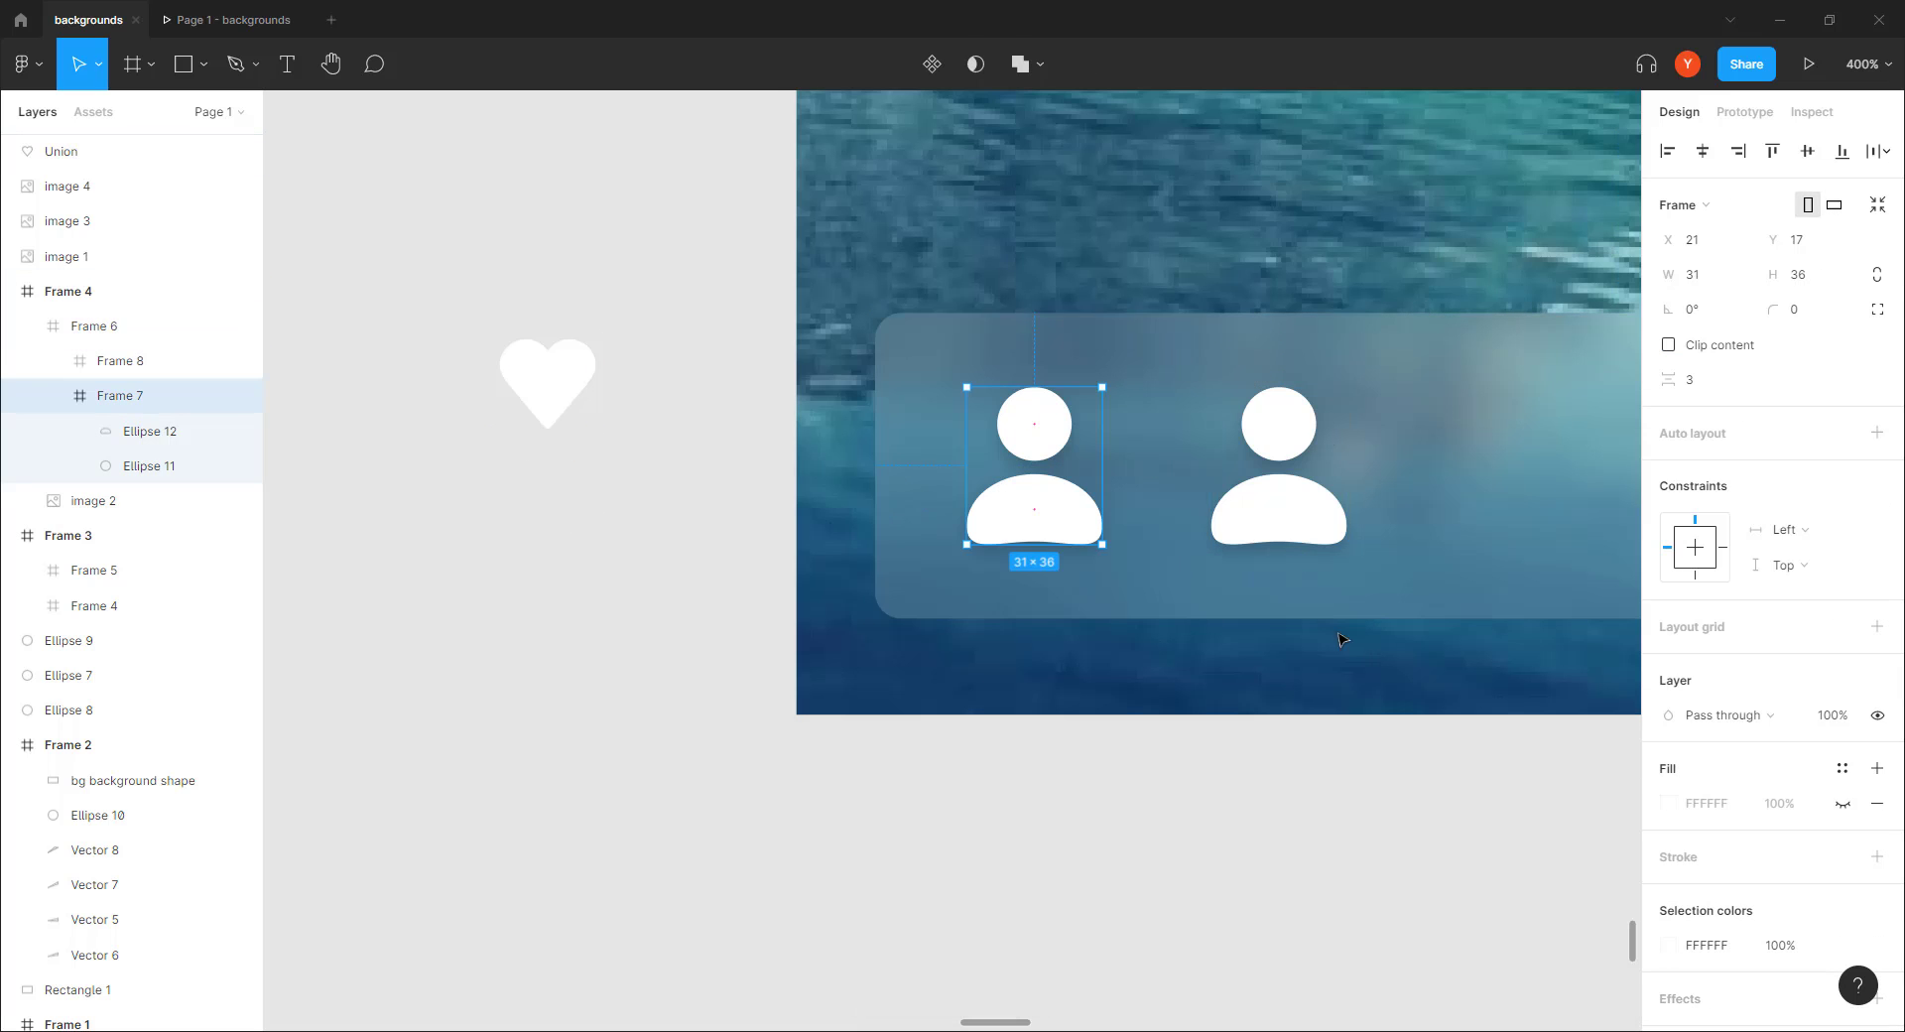
{"action": "left_click", "coordinate": [1033, 528]}
{"action": "left_click", "coordinate": [1664, 734]}
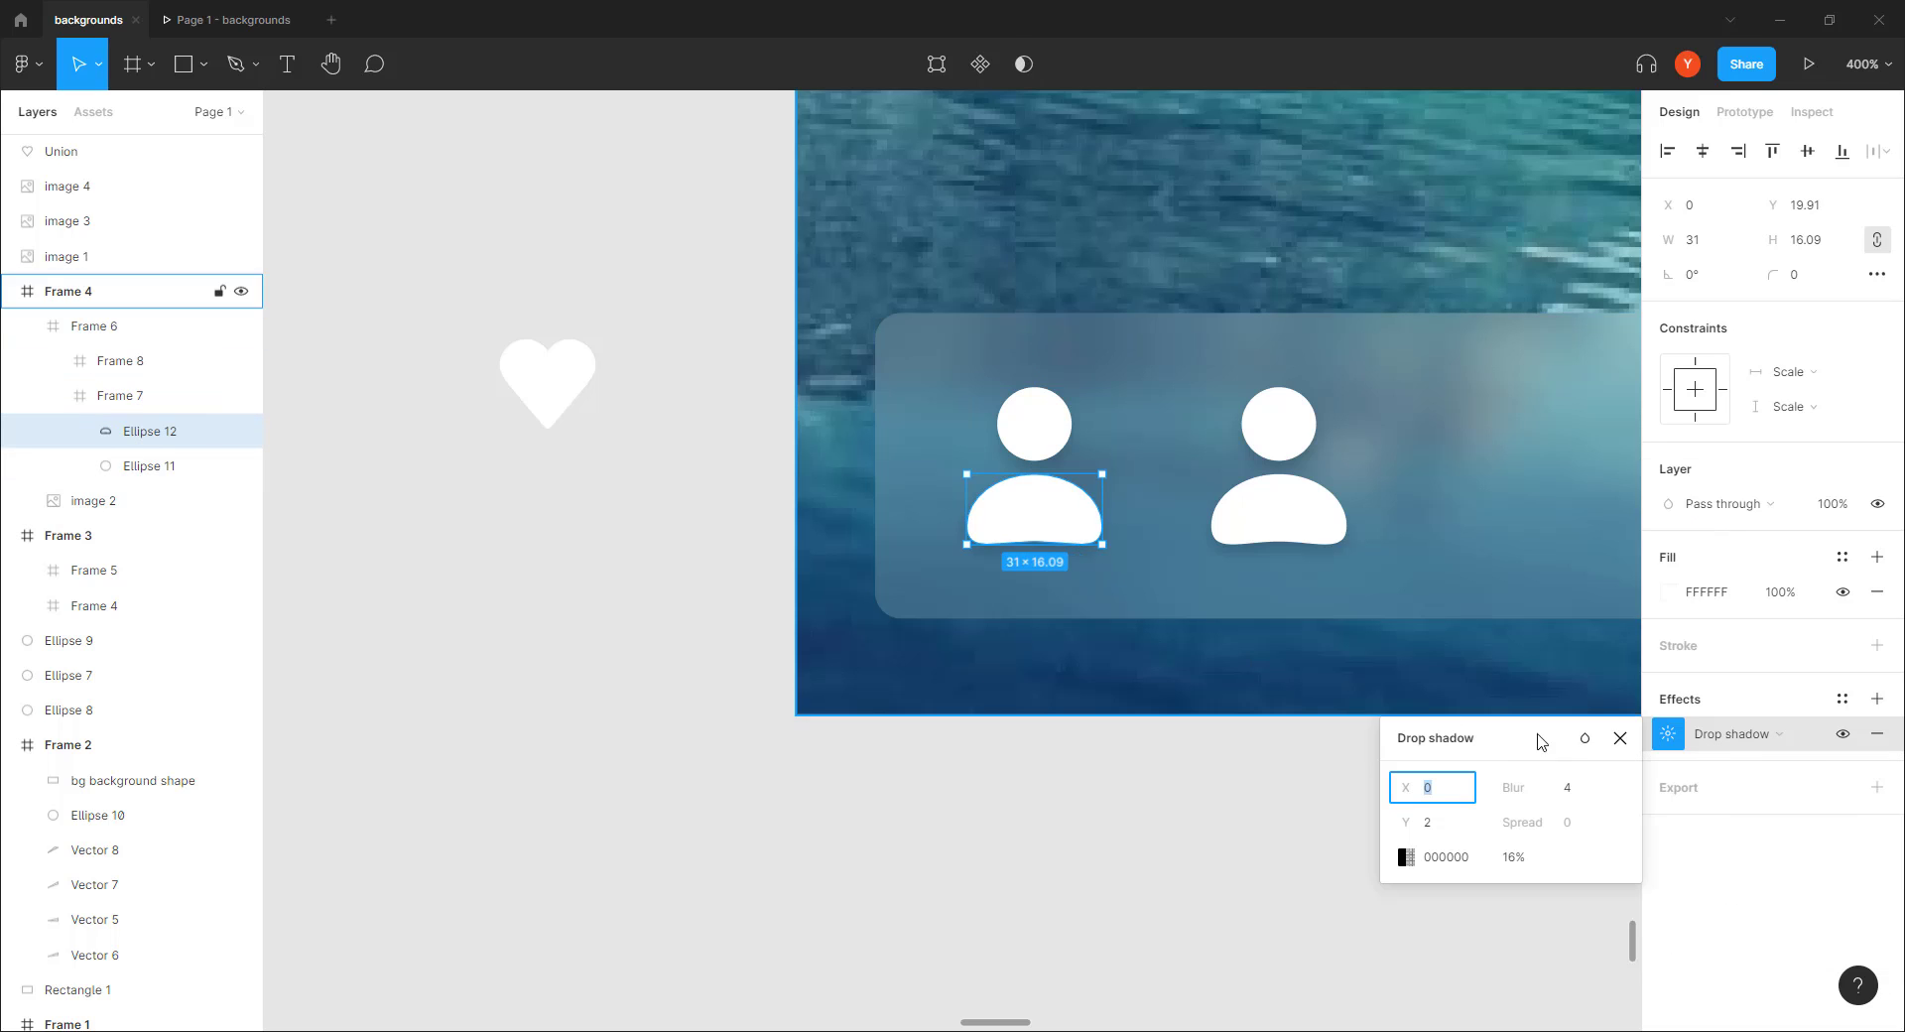
{"action": "left_click", "coordinate": [1756, 782]}
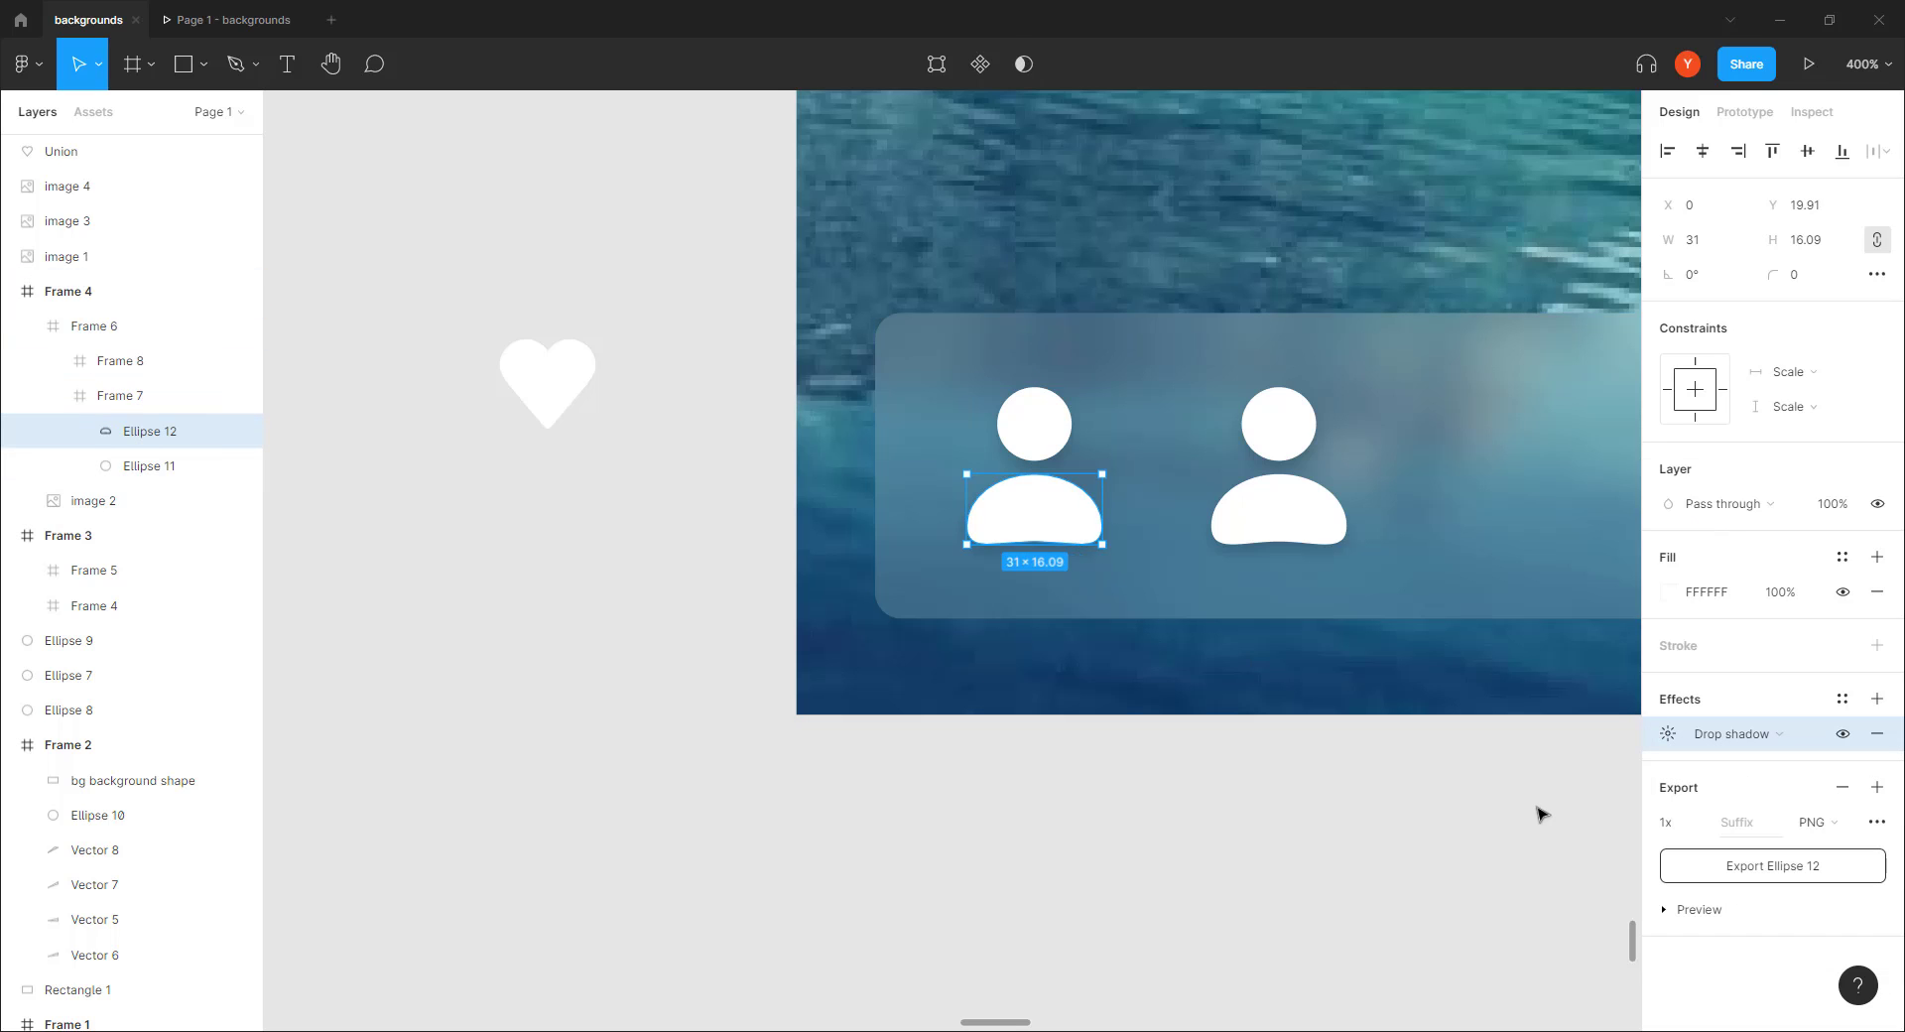
{"action": "left_click", "coordinate": [561, 415]}
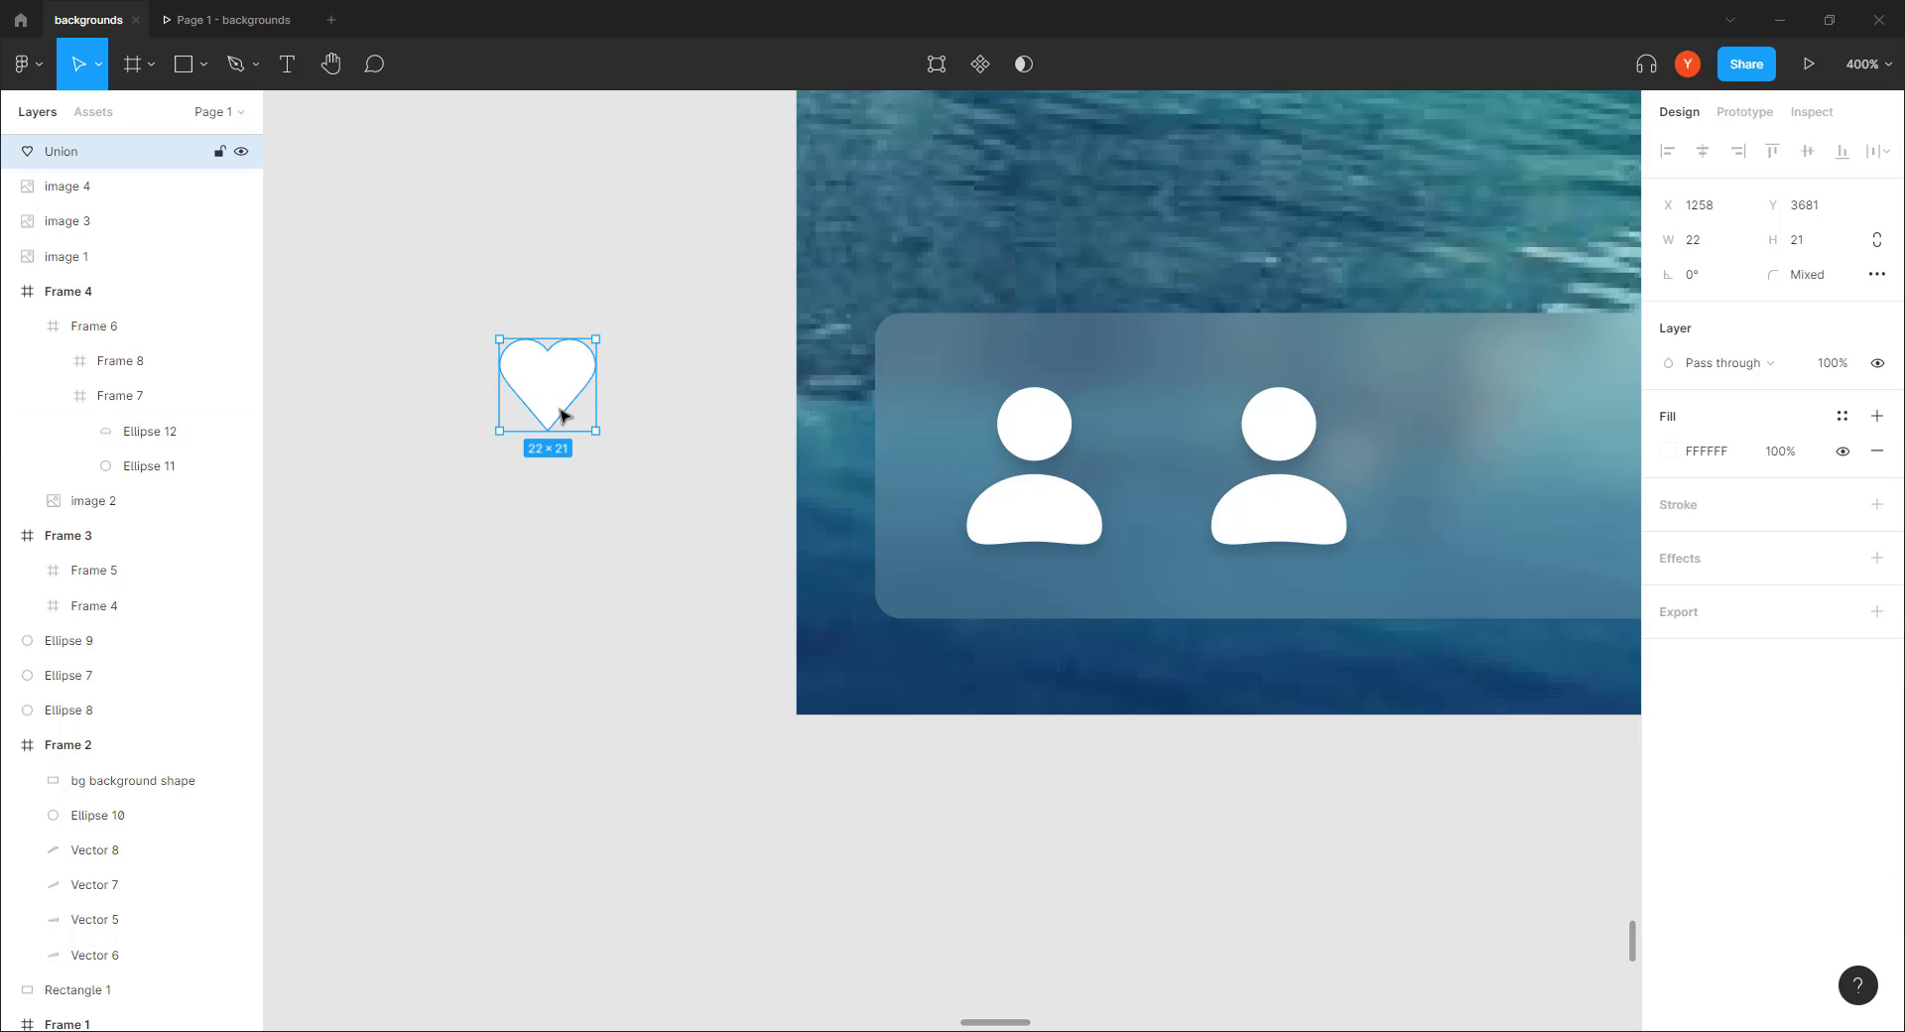
Move the heart into the duplicated icon frame, enlarge it to about 30 × 29, and place it at X 1, Y 5
{"action": "left_click_drag", "start_coordinate": [549, 374], "coordinate": [1346, 545]}
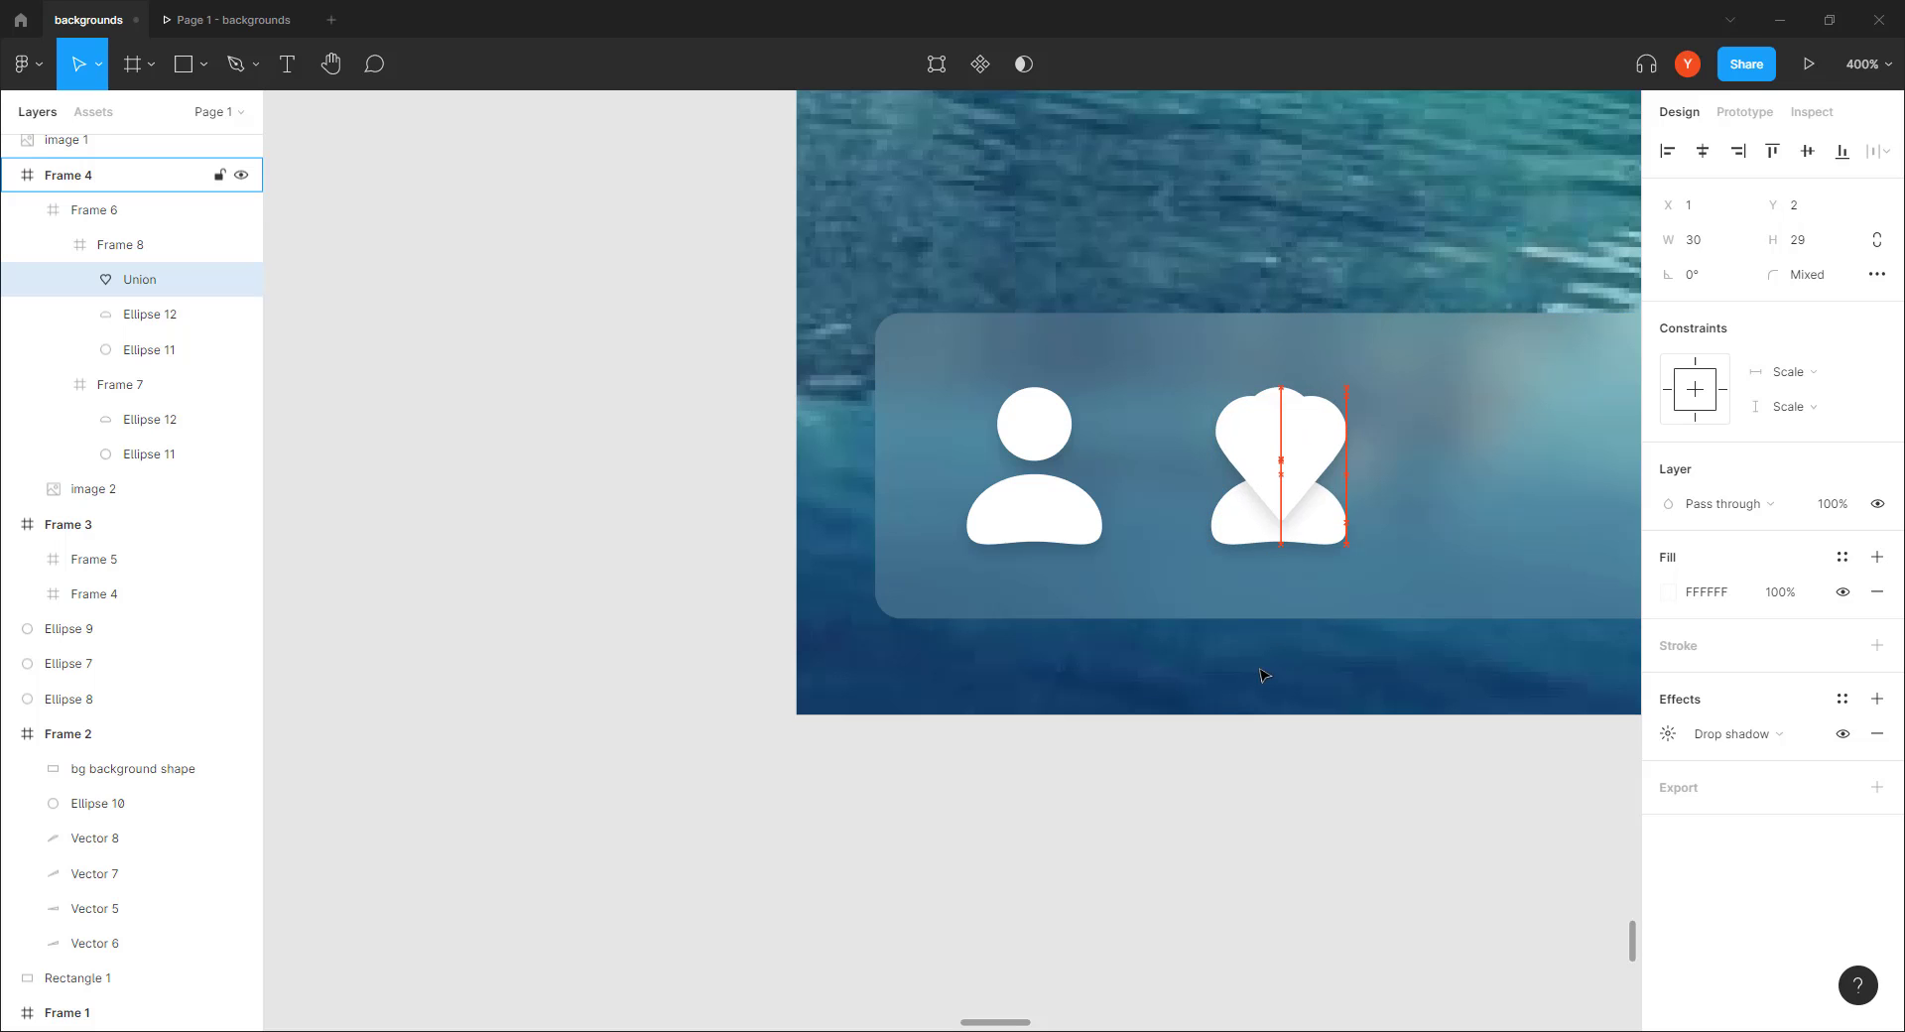
{"action": "key", "text": "Down"}
{"action": "key", "text": "Down"}
{"action": "key", "text": "Down"}
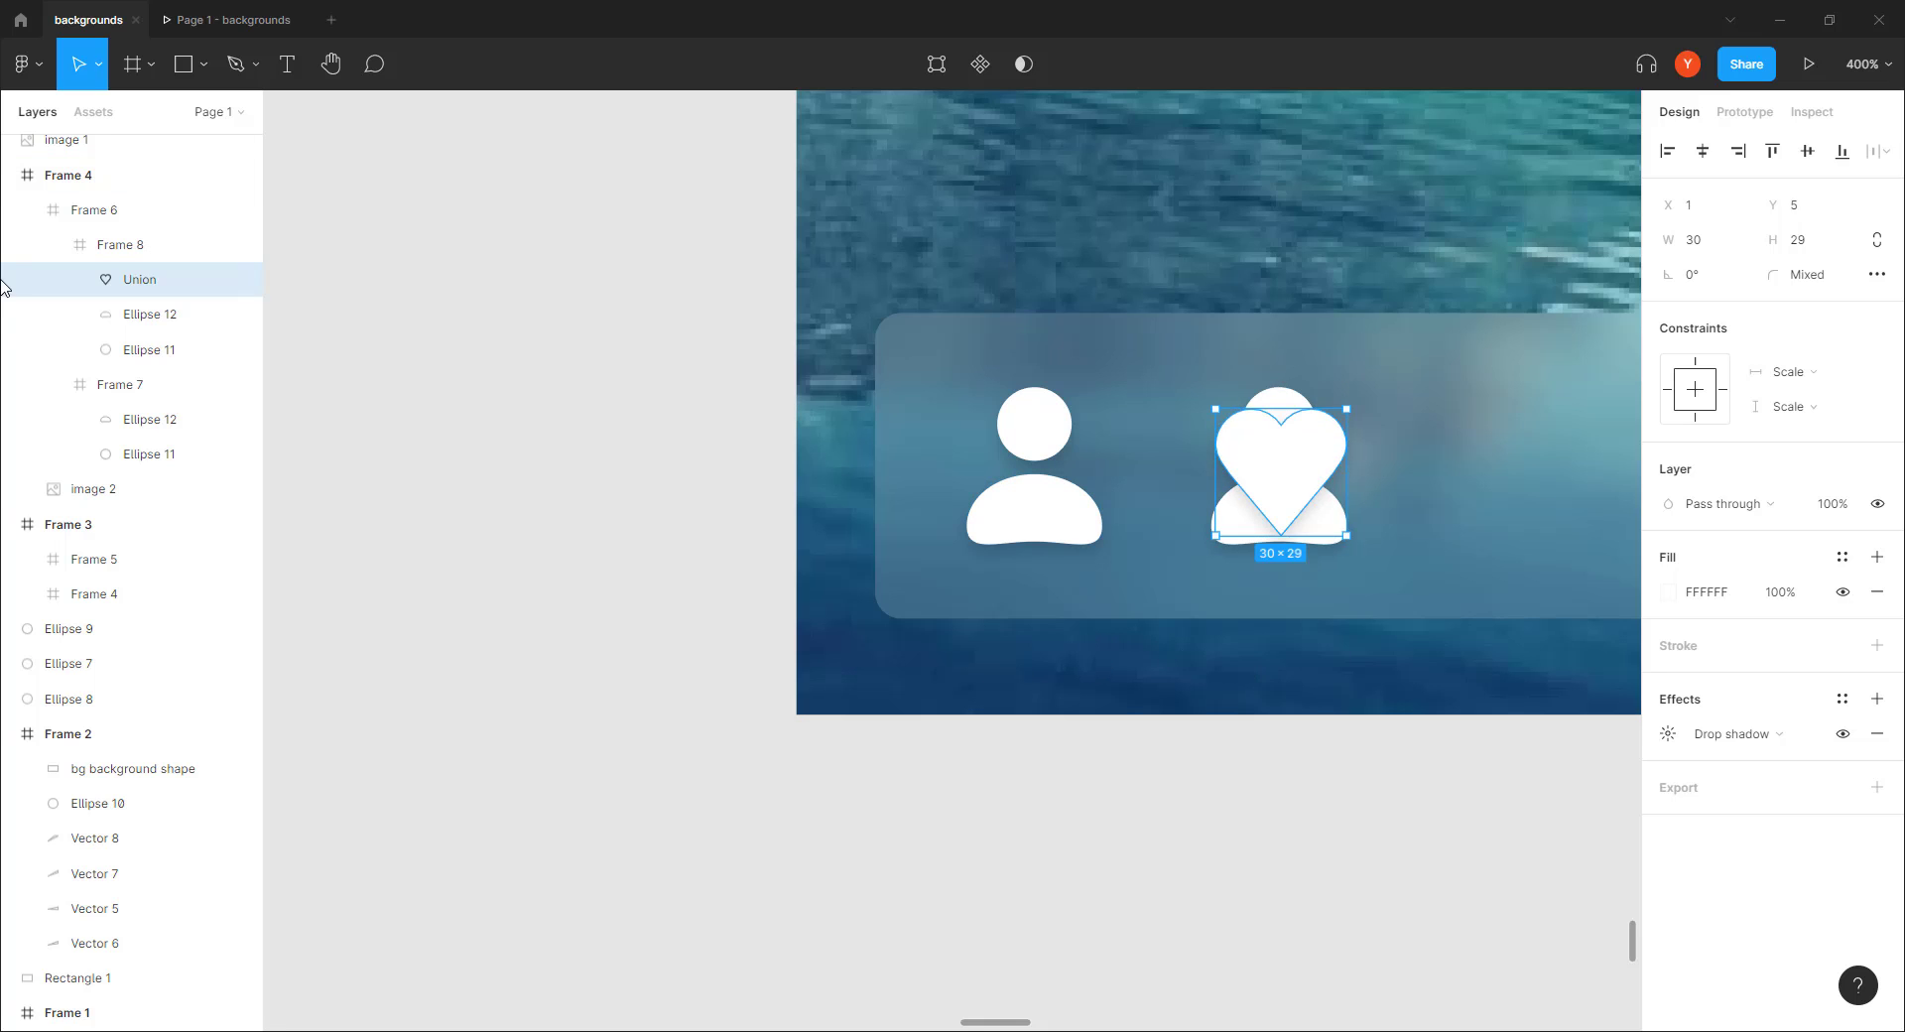
Delete the two profile ellipses from the frame that holds the heart
{"action": "left_click", "coordinate": [139, 313]}
{"action": "left_click", "coordinate": [139, 349], "text": "shift"}
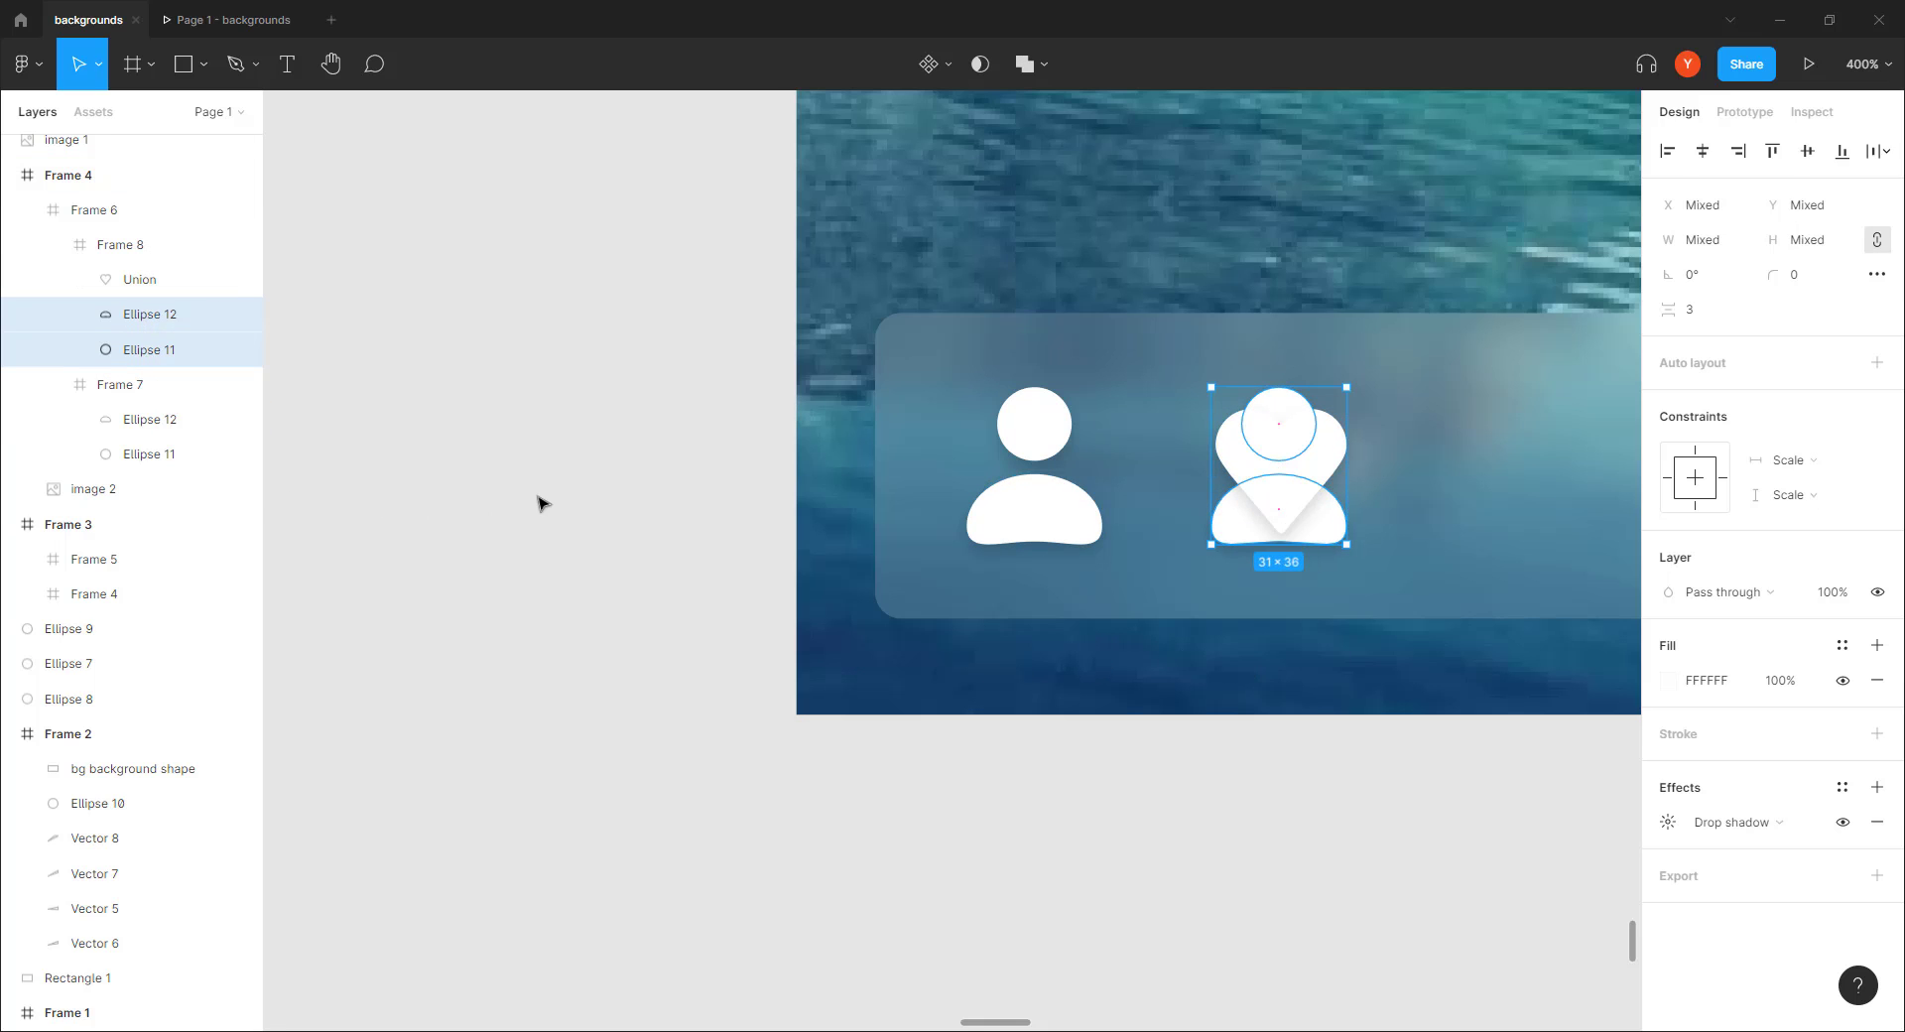
{"action": "key", "text": "Delete"}
Enlarge the heart to about 33 × 32 and centre it horizontally and vertically within its widened icon frame
{"action": "double_click", "coordinate": [1318, 421]}
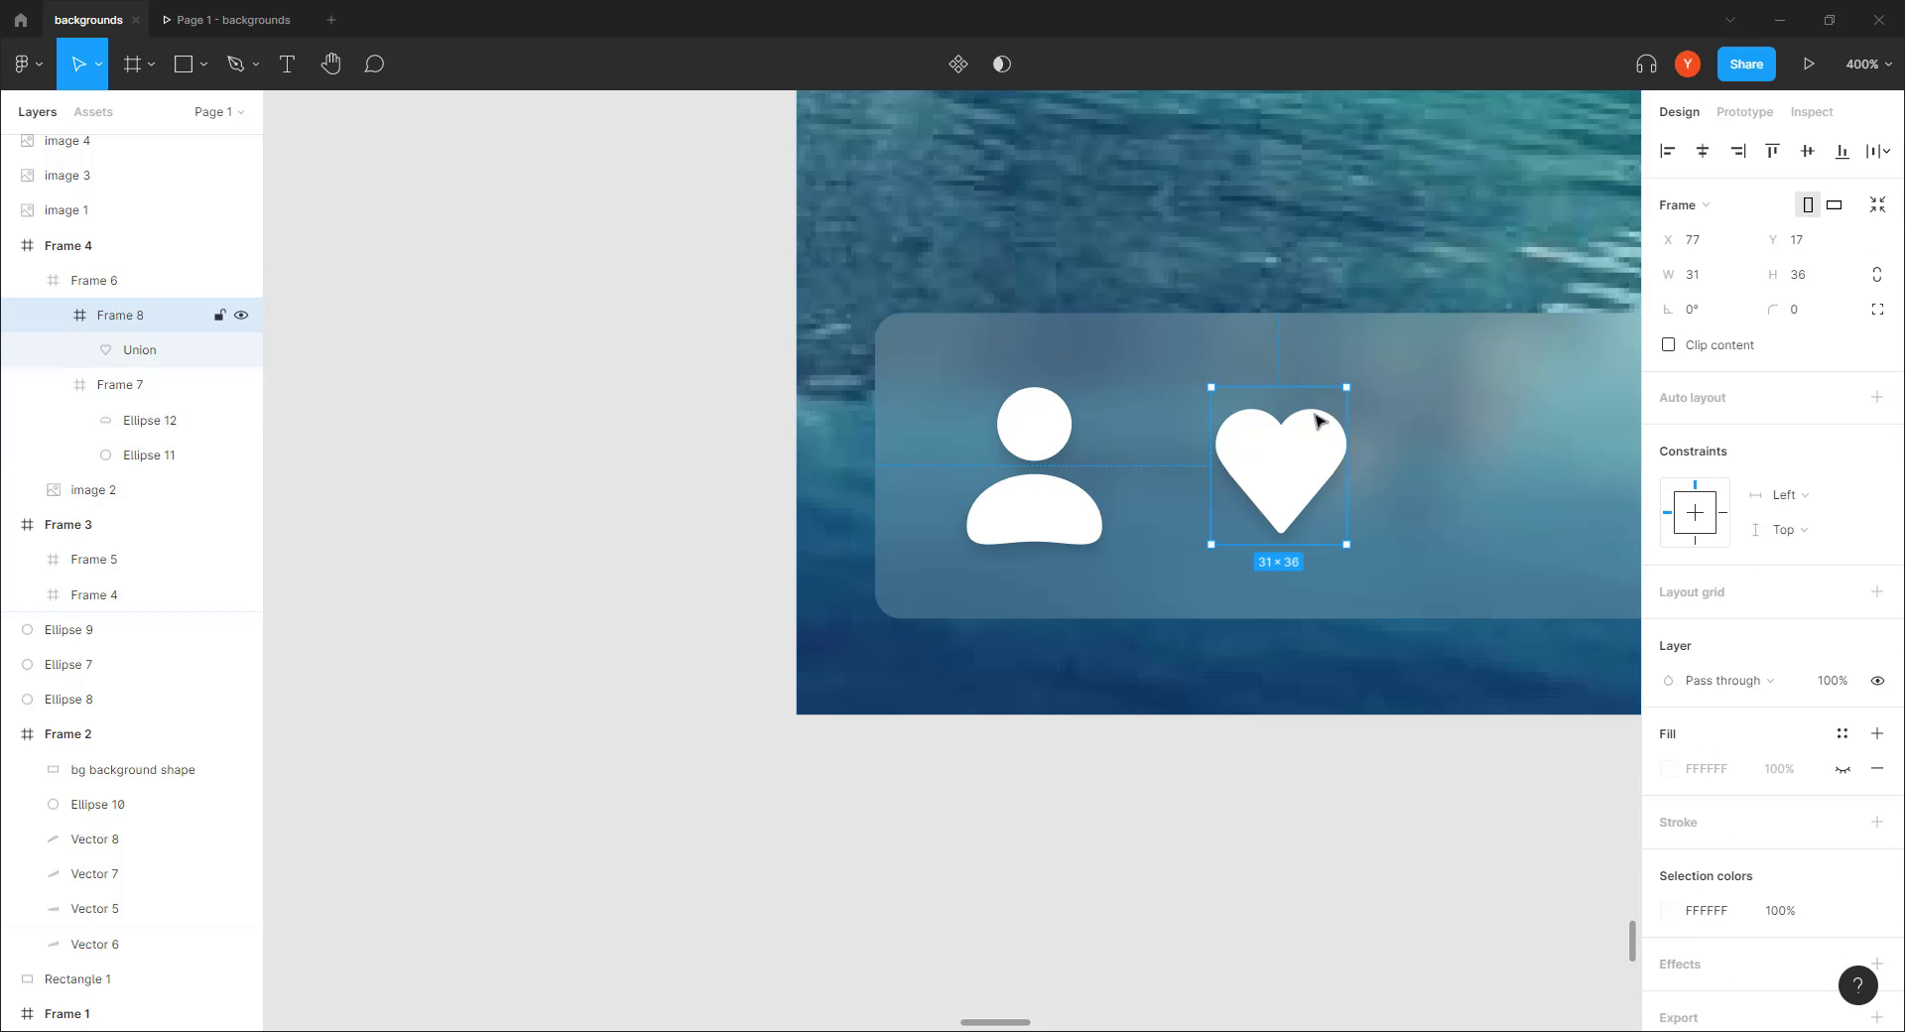
{"action": "mouse_move", "coordinate": [1344, 420]}
{"action": "left_mouse_down"}
{"action": "mouse_move", "coordinate": [1381, 427]}
{"action": "mouse_move", "coordinate": [1359, 396]}
{"action": "left_mouse_up"}
{"action": "left_click", "coordinate": [1295, 477]}
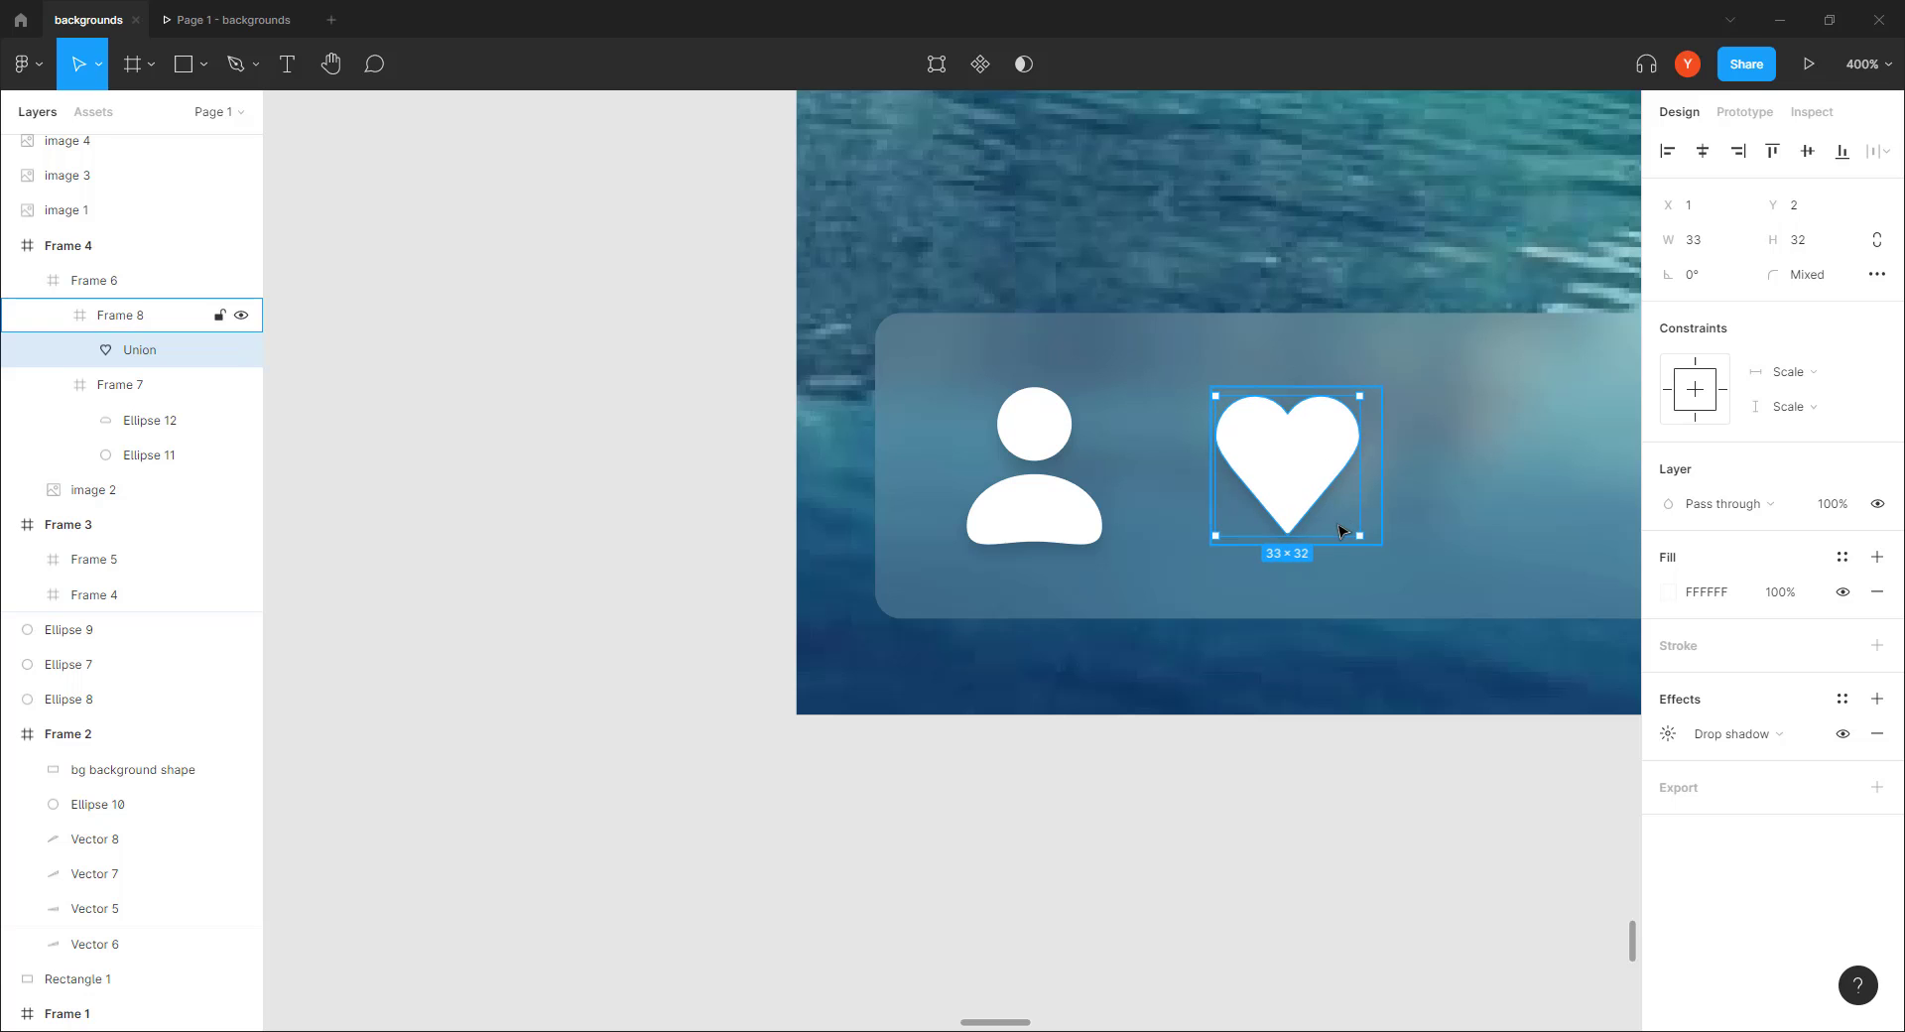
{"action": "left_click", "coordinate": [1703, 151]}
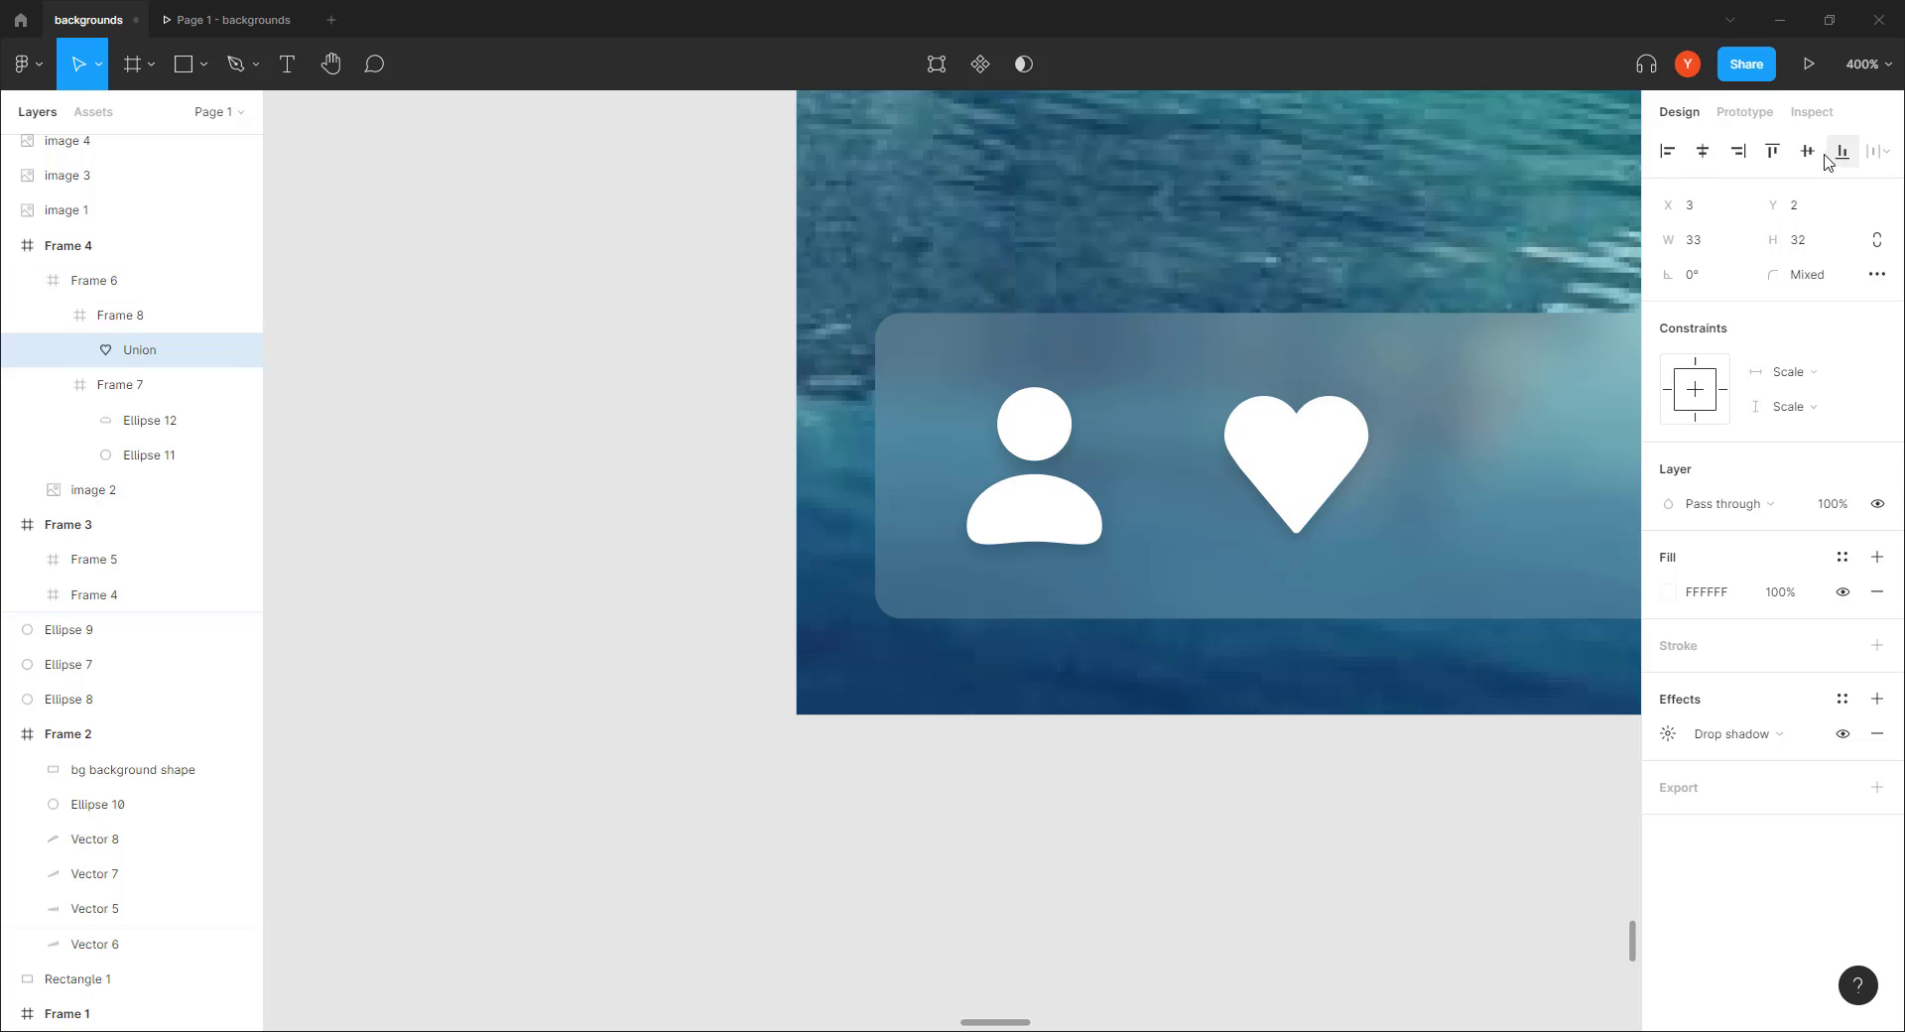
{"action": "left_click", "coordinate": [1807, 151]}
{"action": "left_click", "coordinate": [756, 436]}
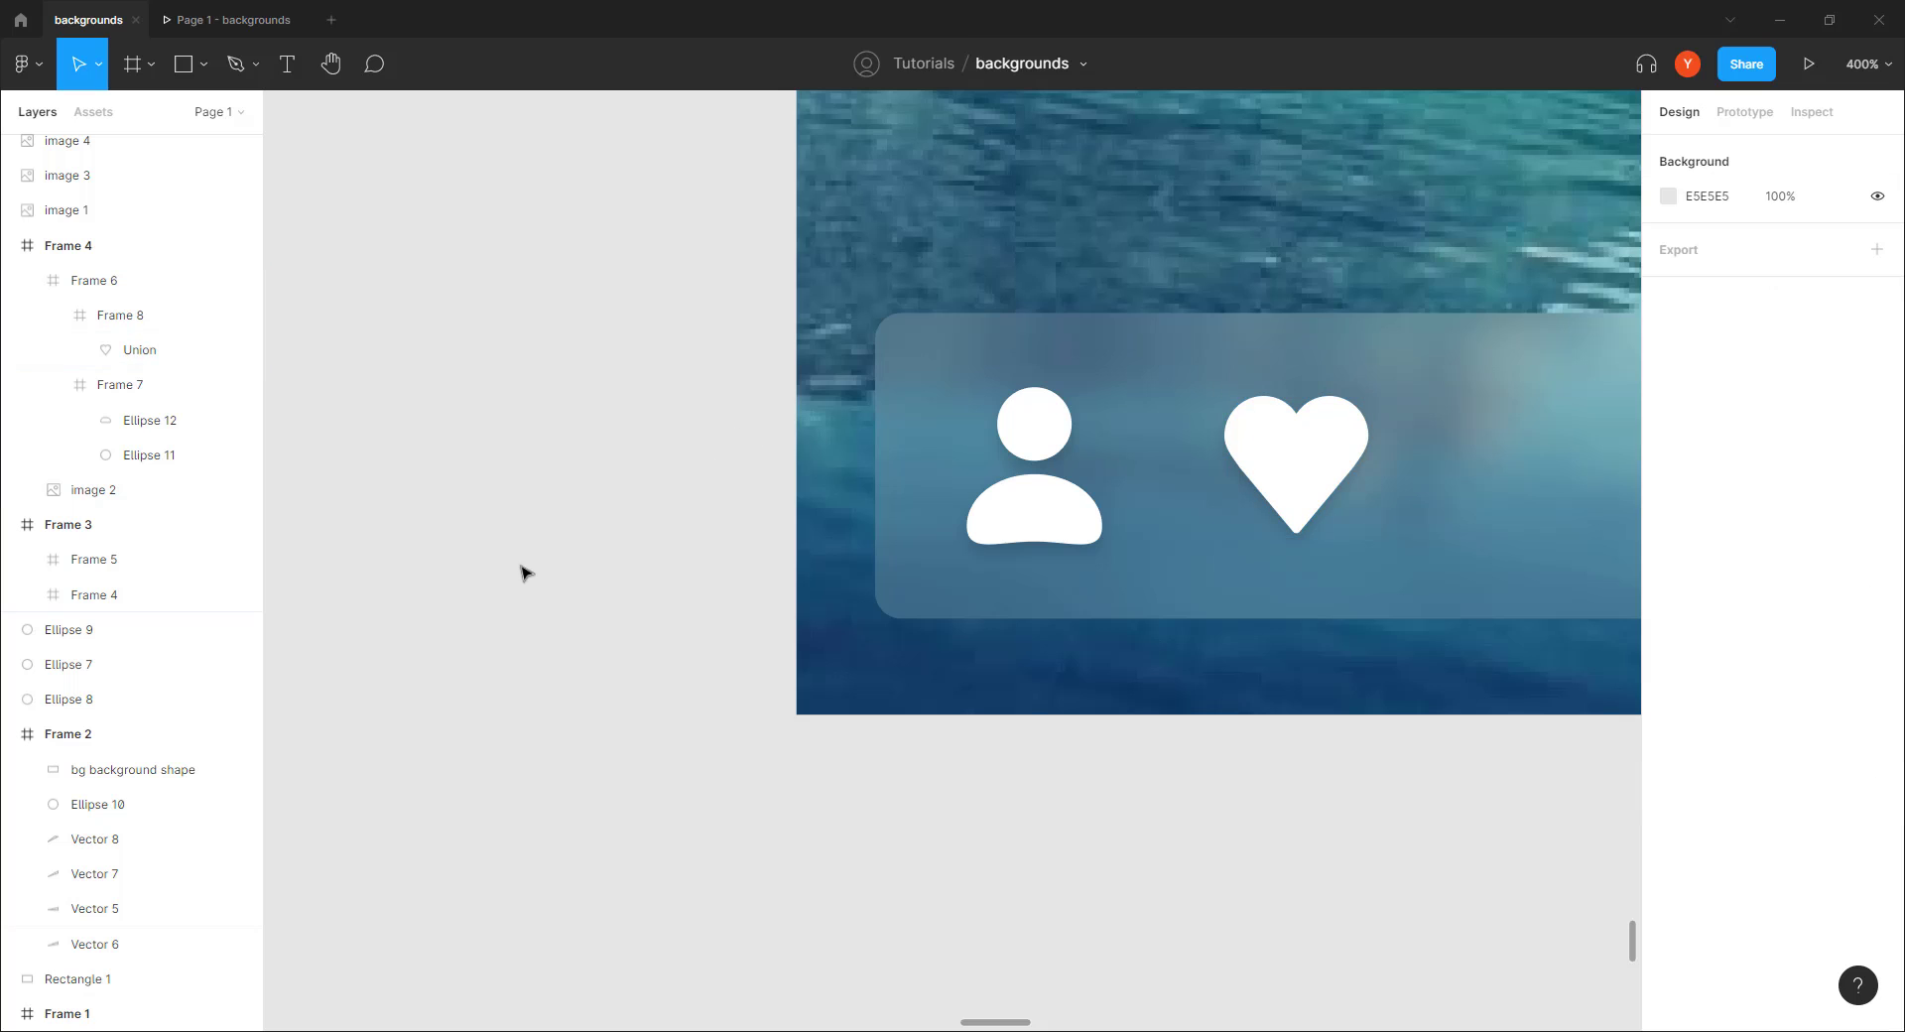
Examine the profile and heart icons on the glass bar over the lake photo at several zoom levels
{"action": "key", "text": "ctrl+minus"}
{"action": "key", "text": "ctrl+minus"}
{"action": "left_click_drag", "start_coordinate": [724, 514], "coordinate": [594, 426]}
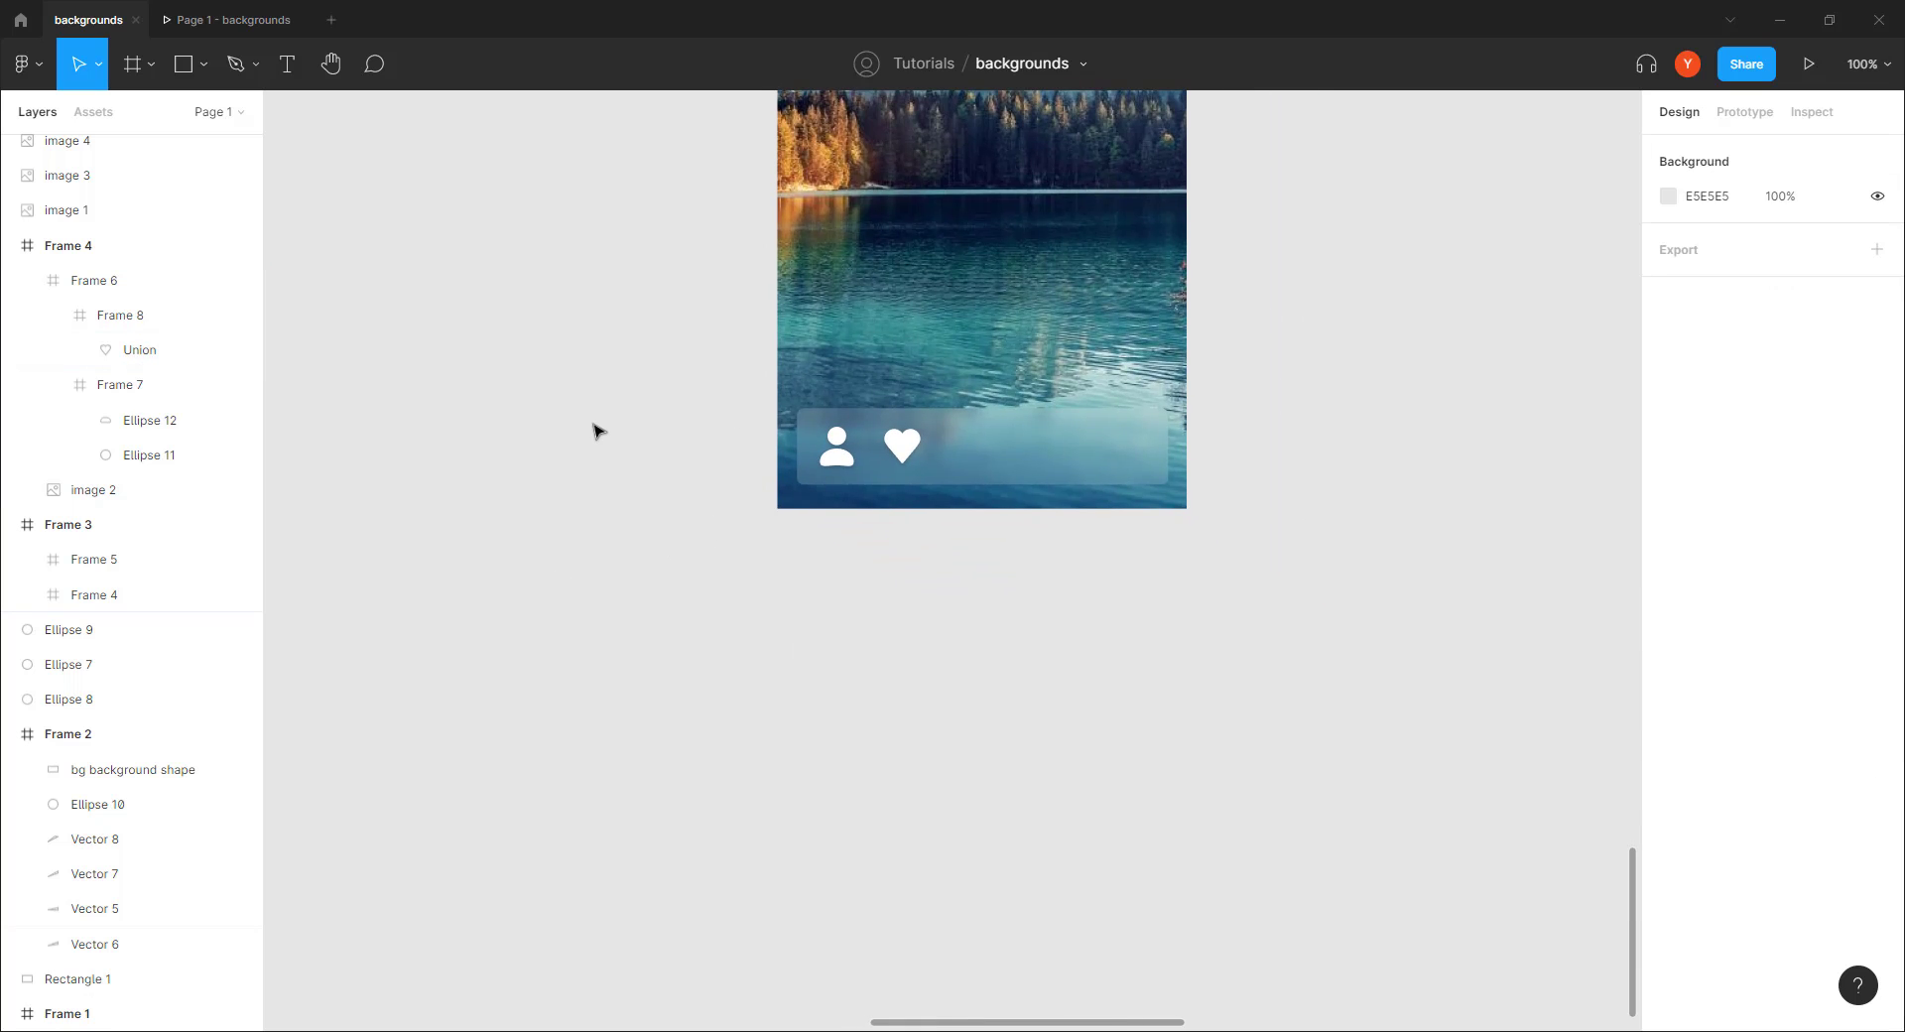
{"action": "key", "text": "ctrl+plus"}
{"action": "left_click_drag", "start_coordinate": [475, 388], "coordinate": [453, 763]}
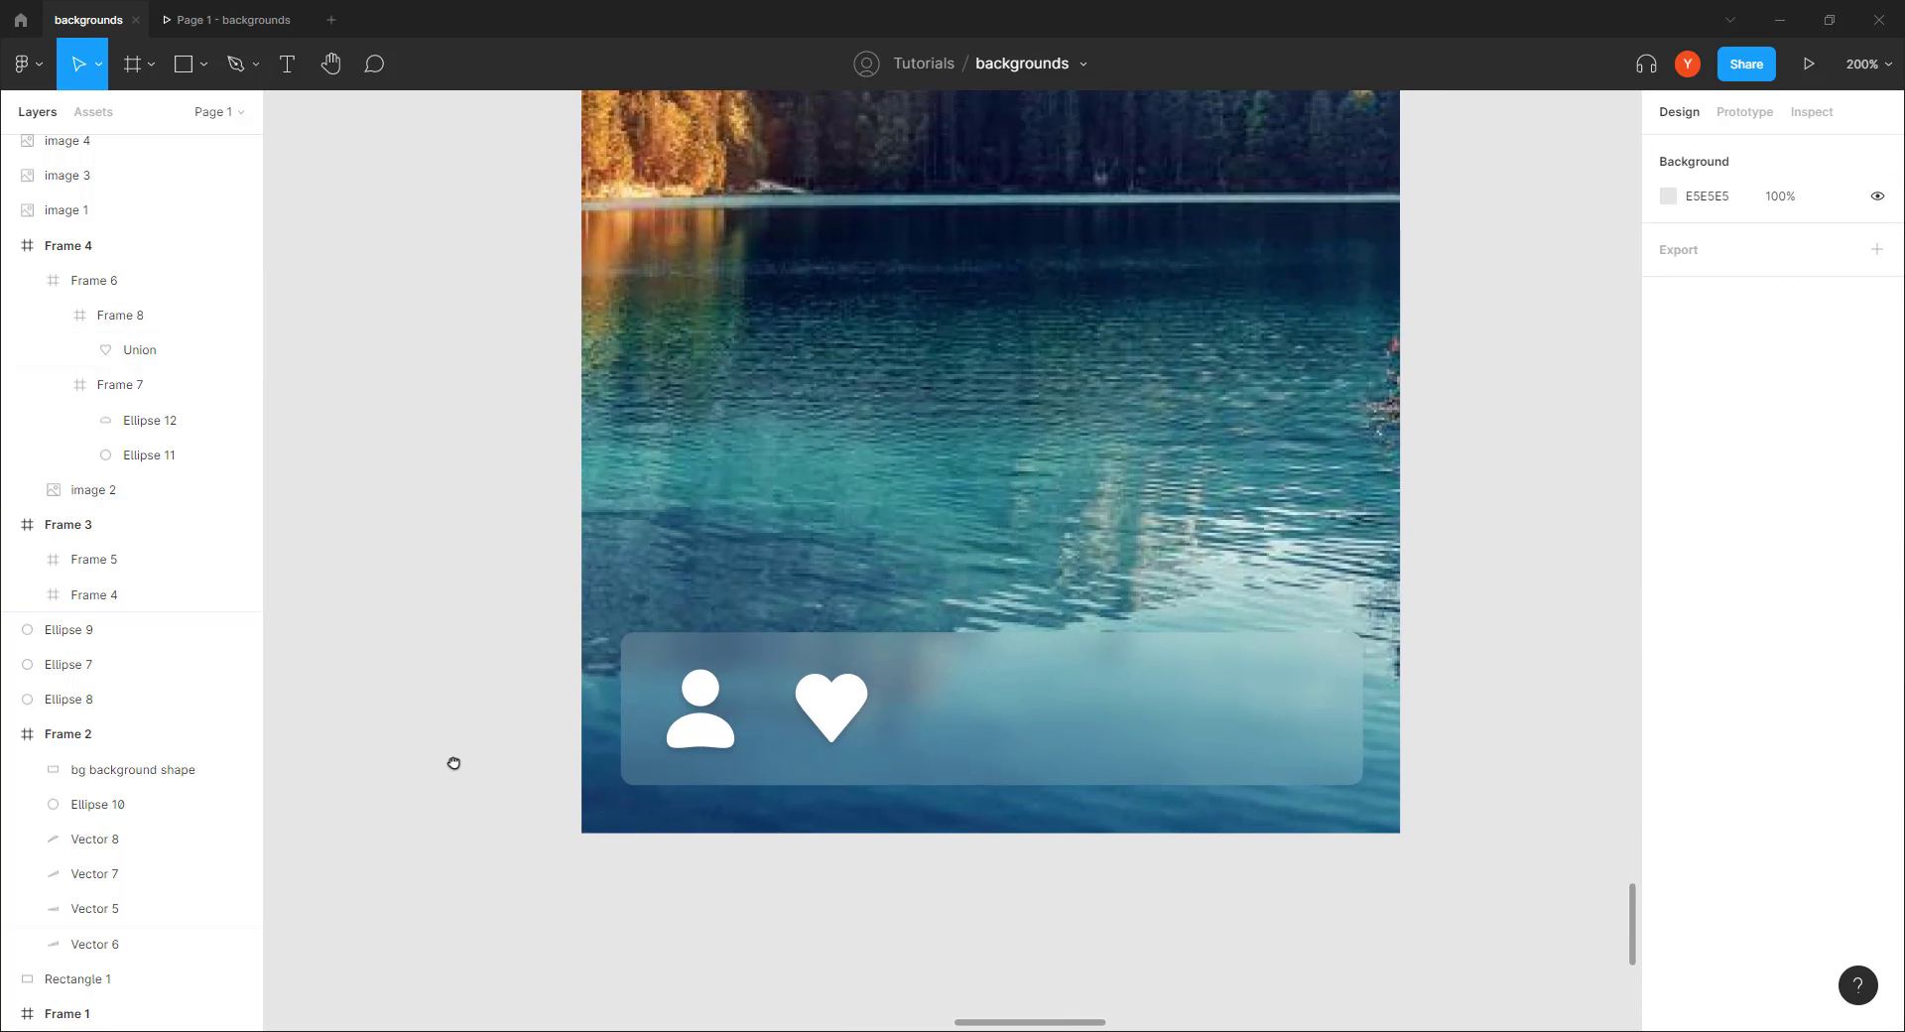
{"action": "key", "text": "ctrl+minus"}
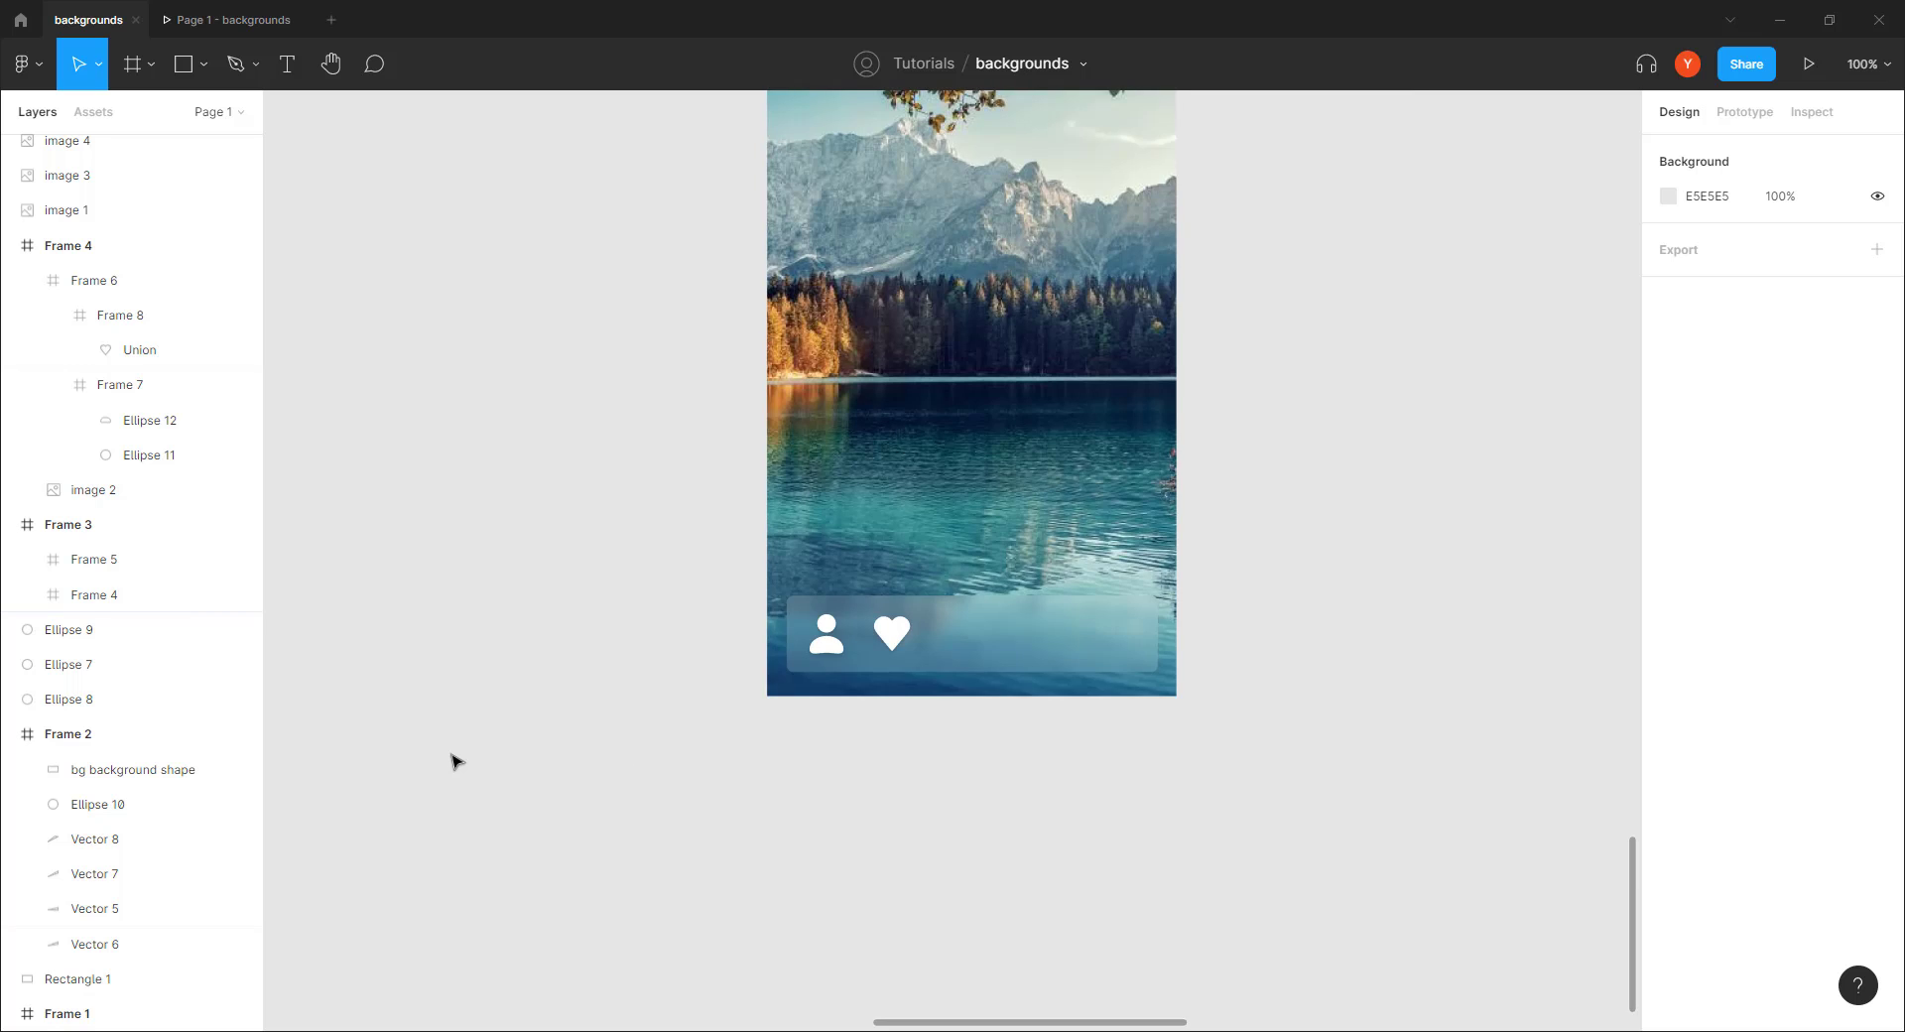
{"action": "left_click_drag", "start_coordinate": [640, 372], "coordinate": [781, 291]}
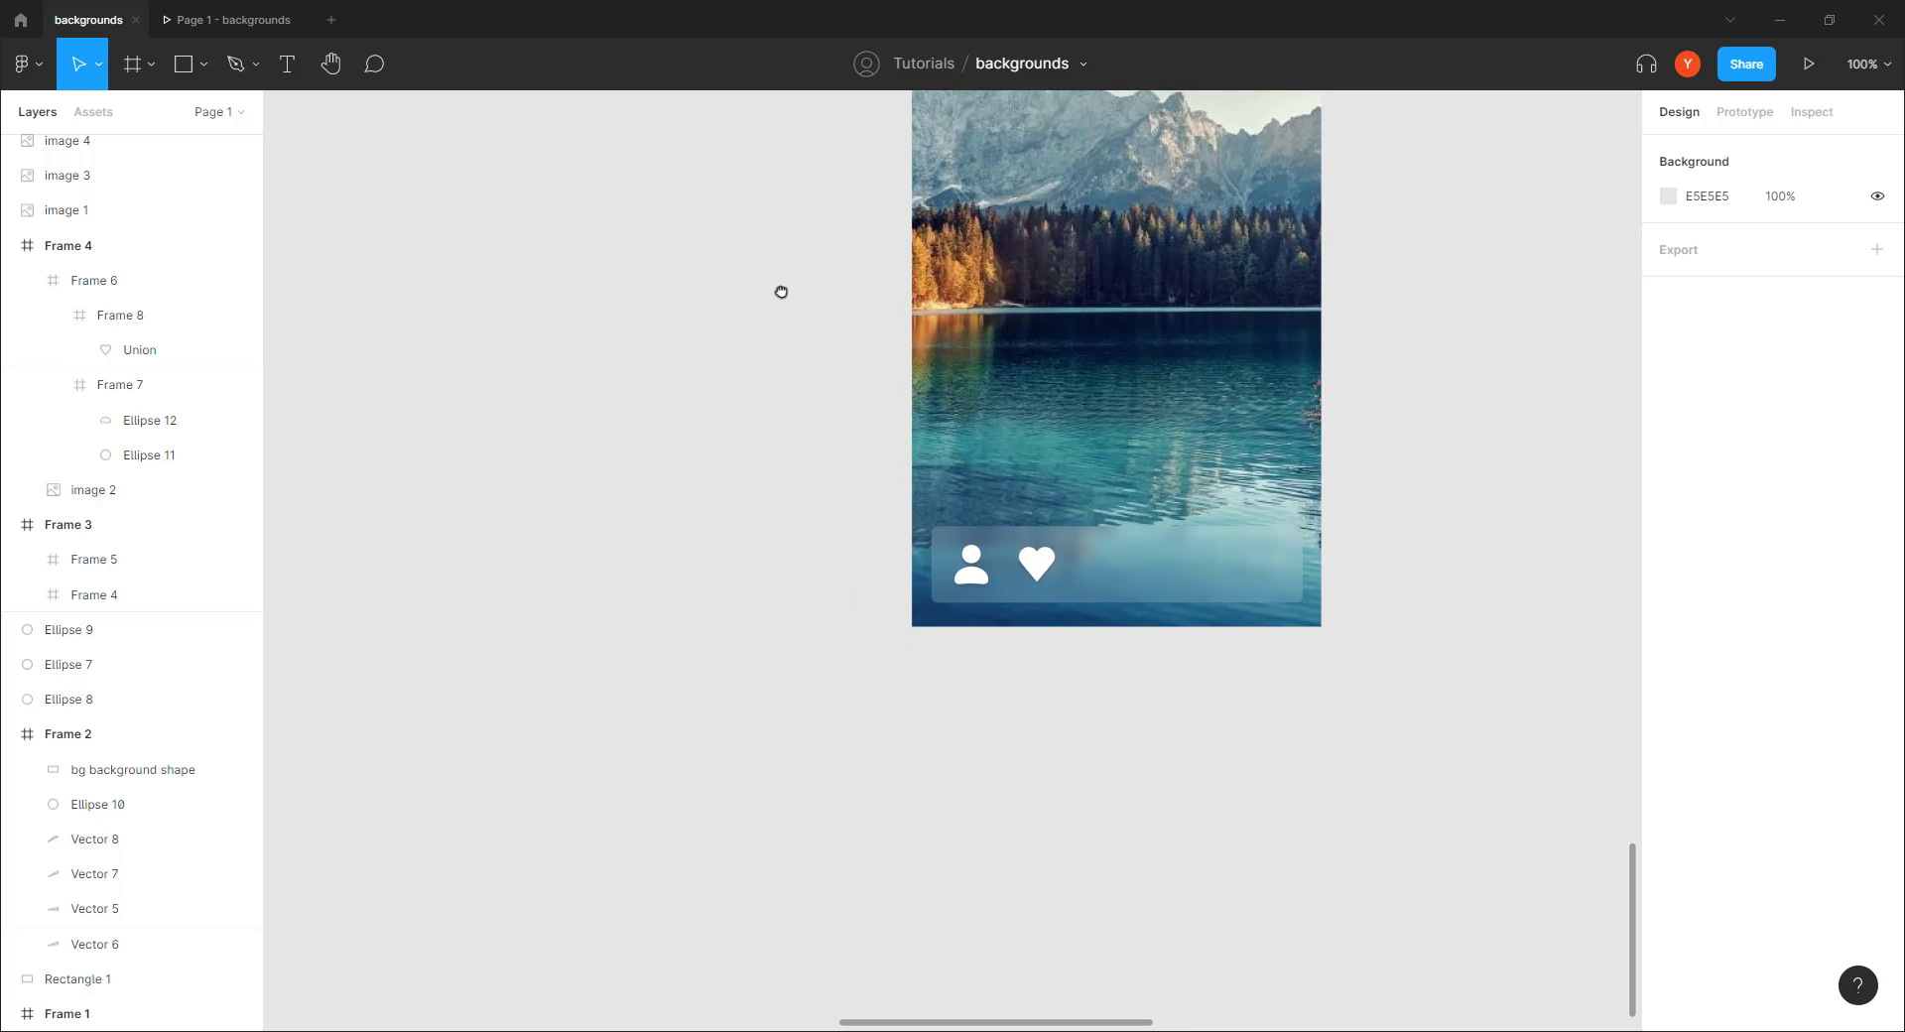
{"action": "key", "text": "ctrl+minus"}
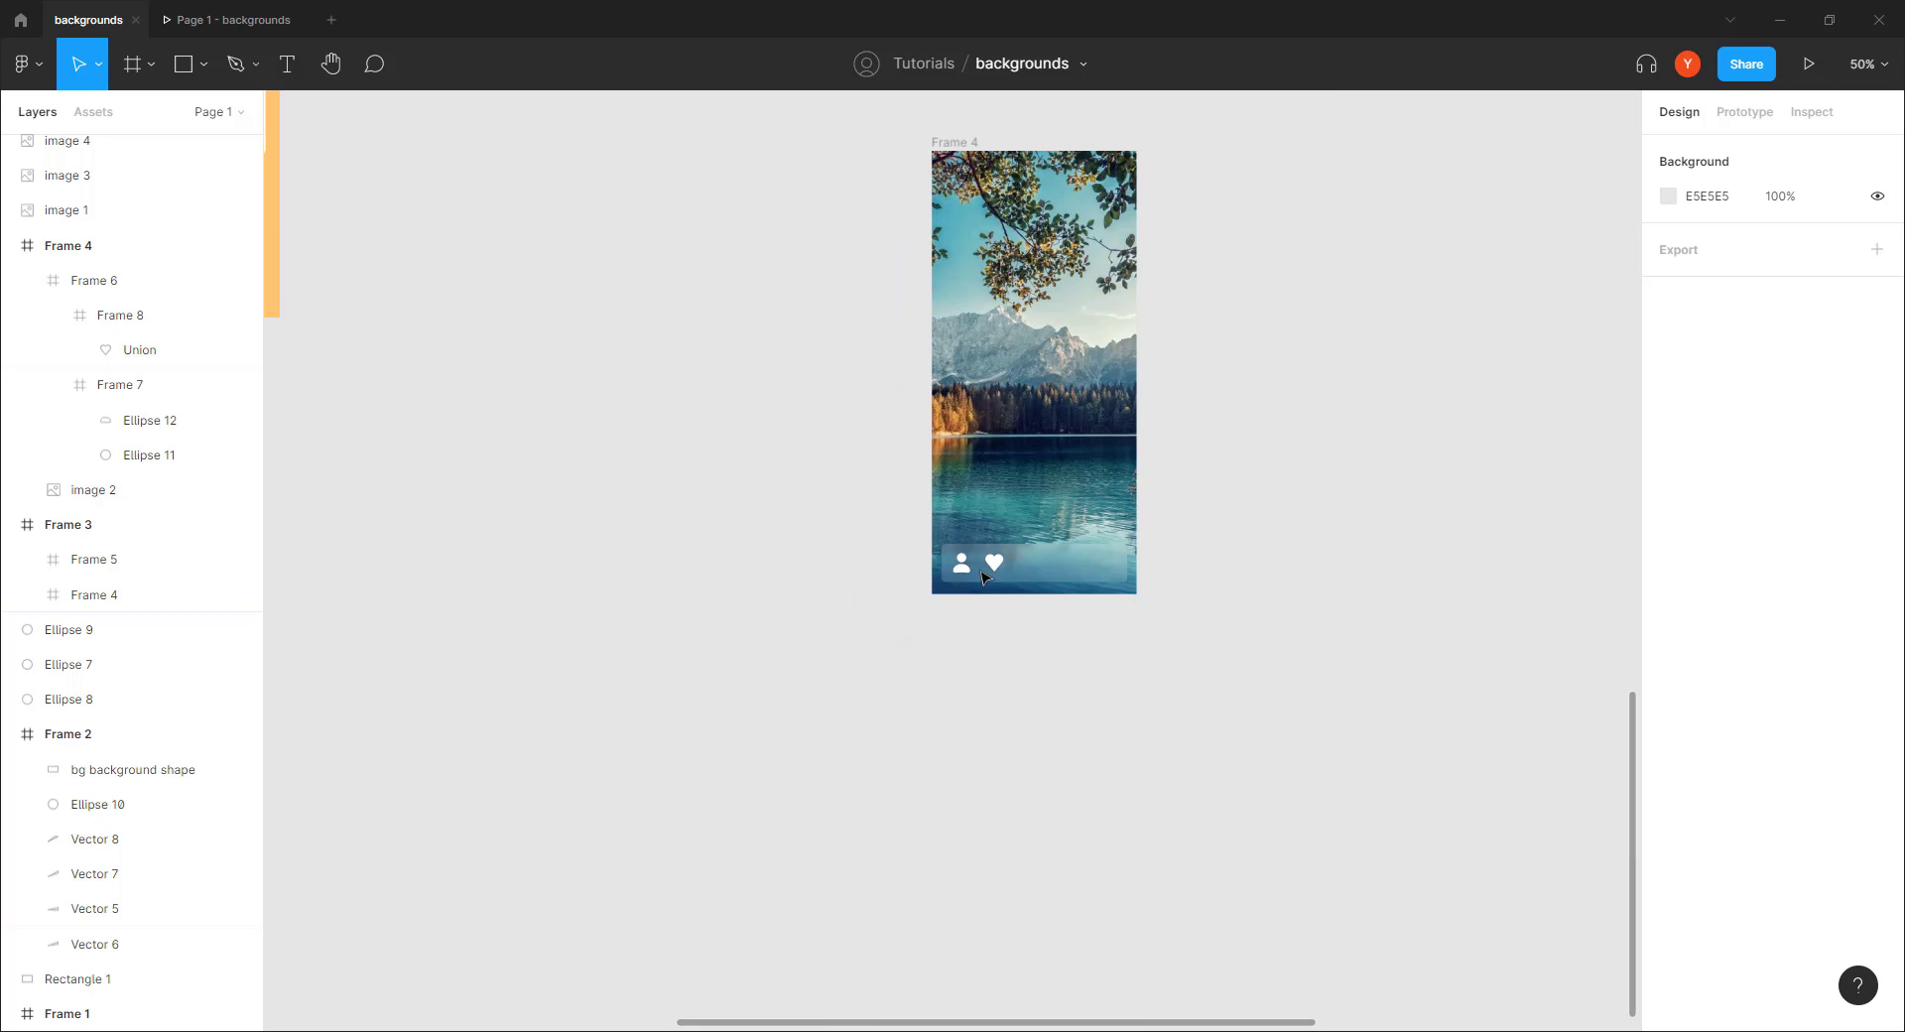
Rename the glass bar frame "bottom nav" and fix its position when scrolling
{"action": "left_click", "coordinate": [1056, 576]}
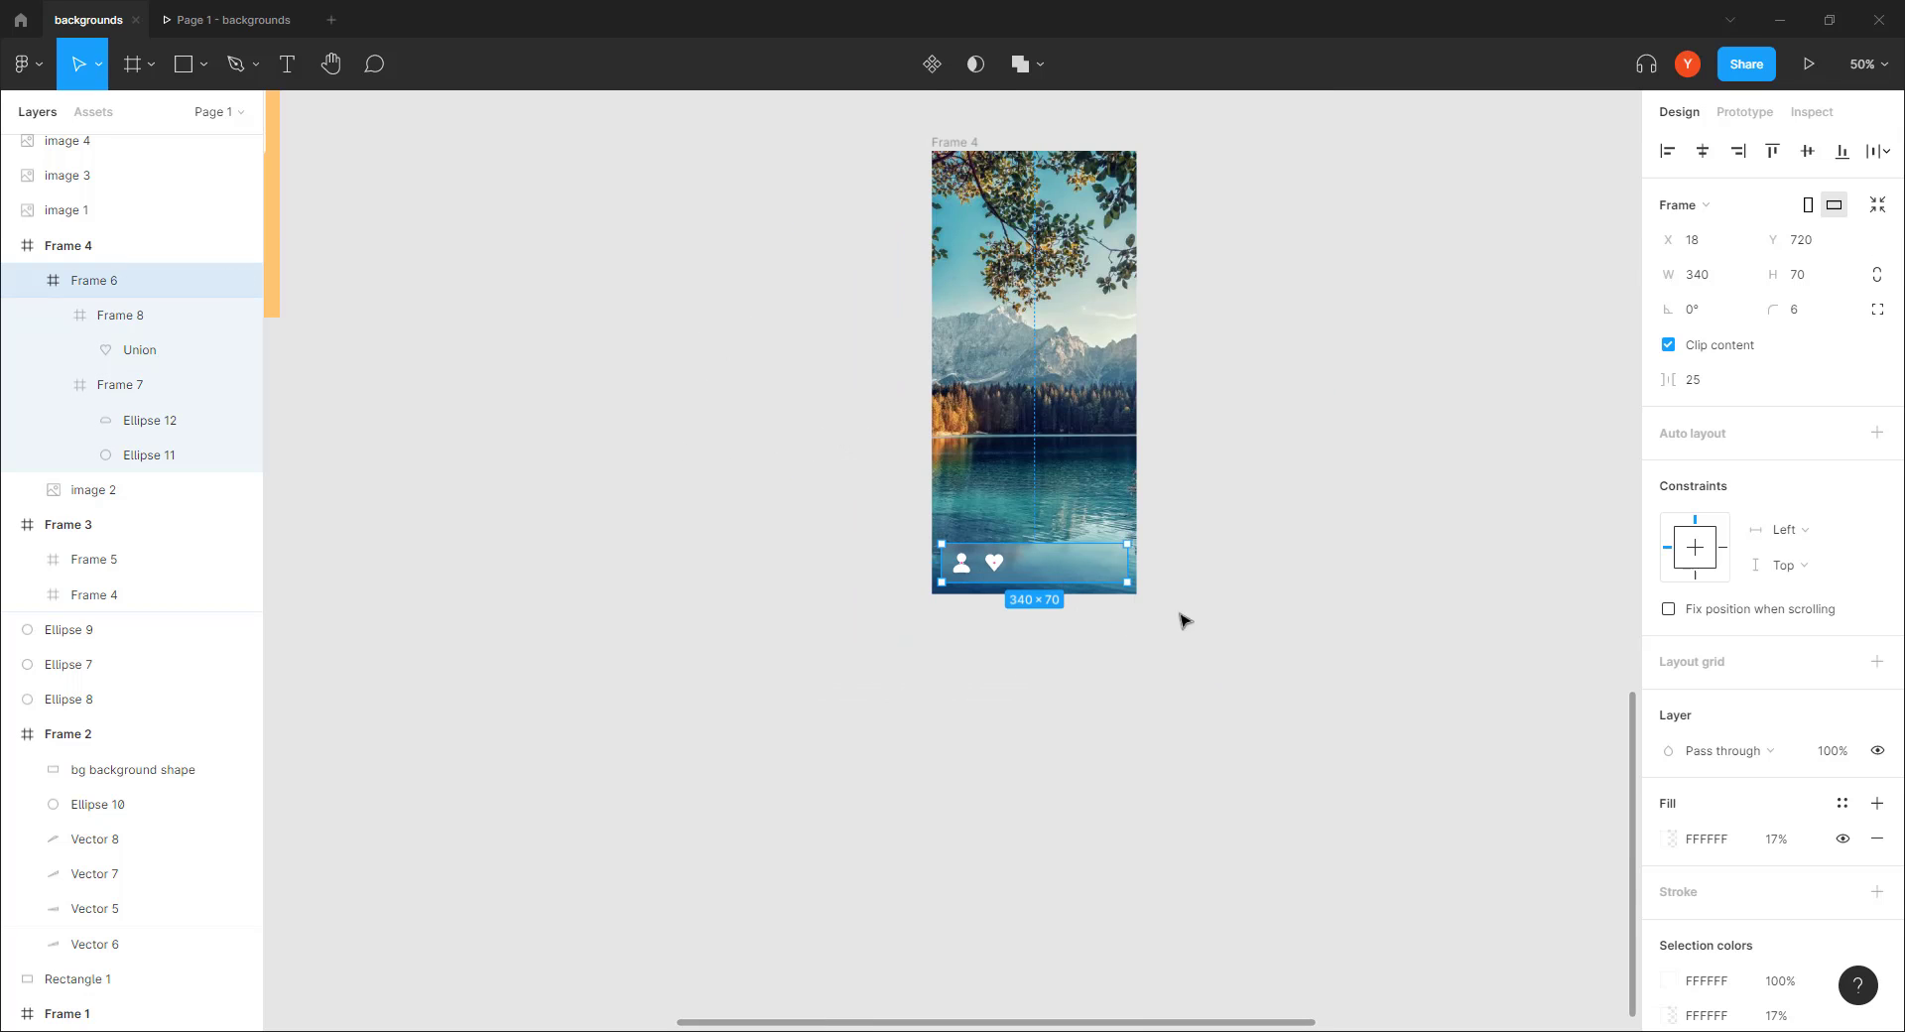
{"action": "double_click", "coordinate": [80, 289]}
{"action": "type", "text": "bottom"}
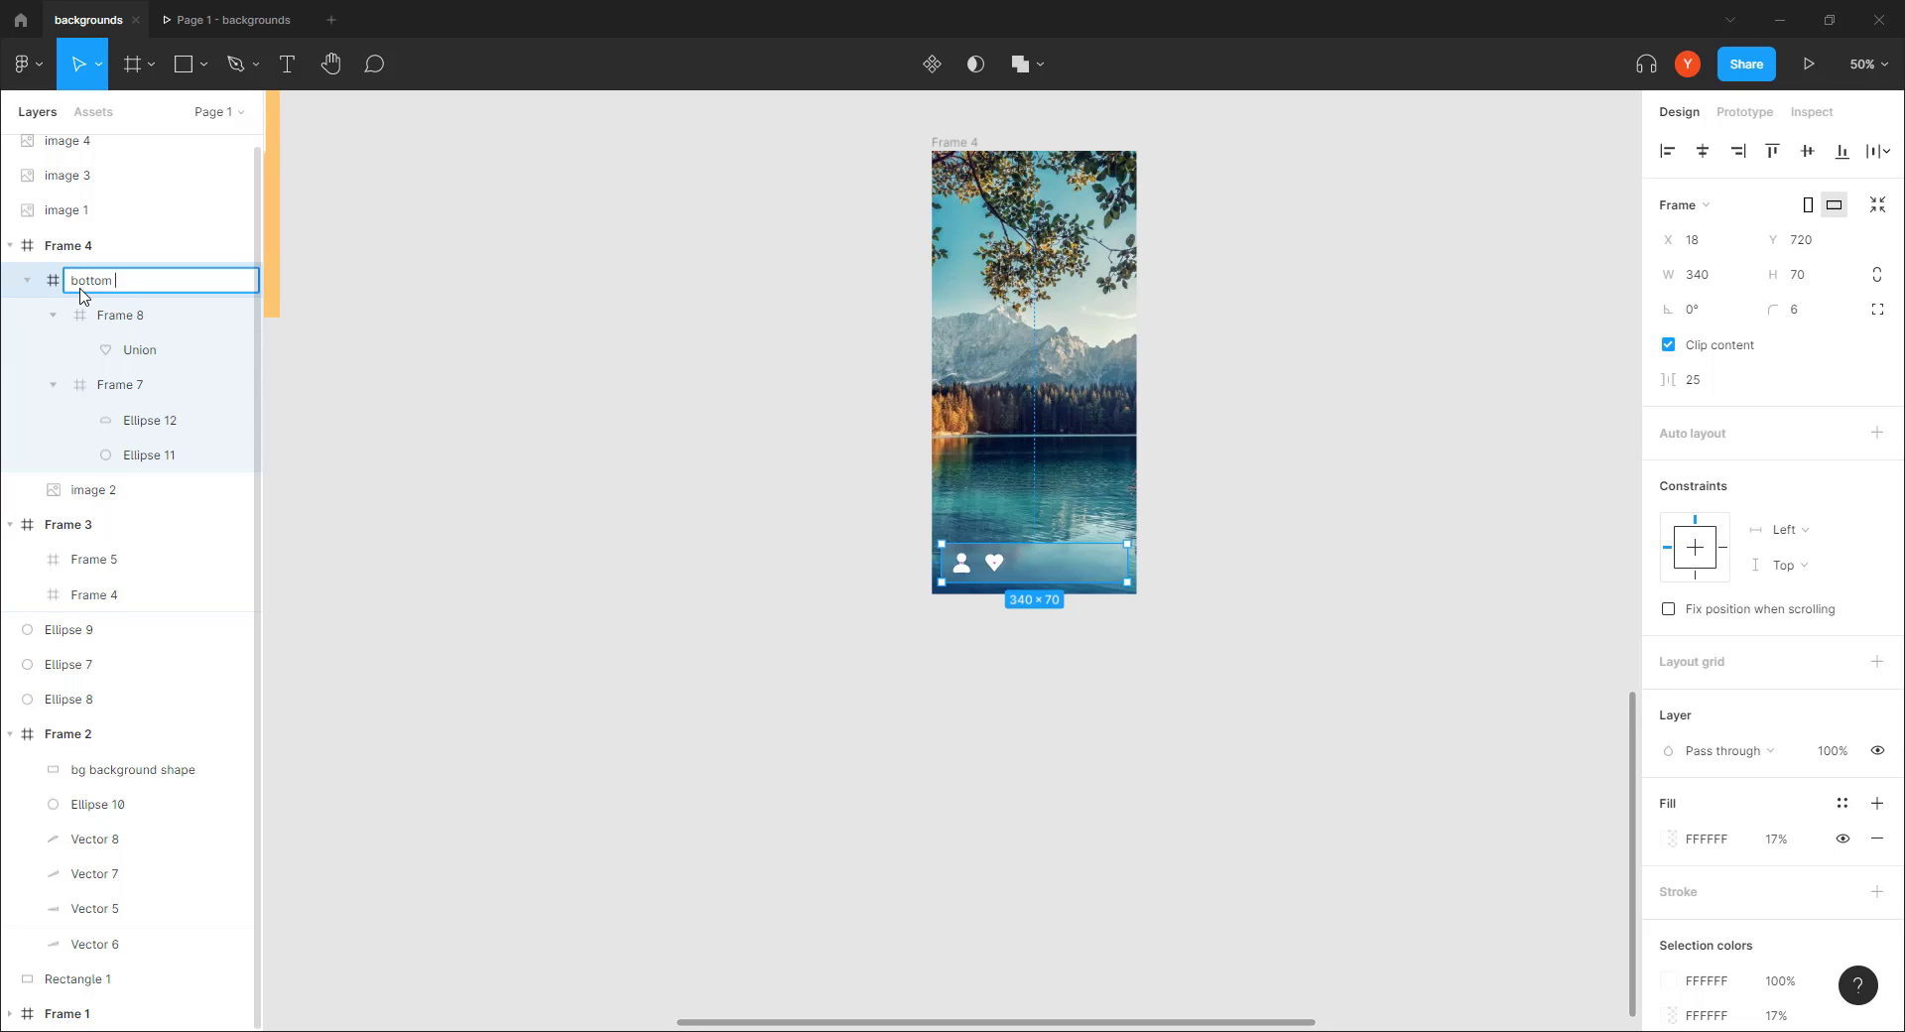
{"action": "type", "text": " nav"}
{"action": "key", "text": "Return"}
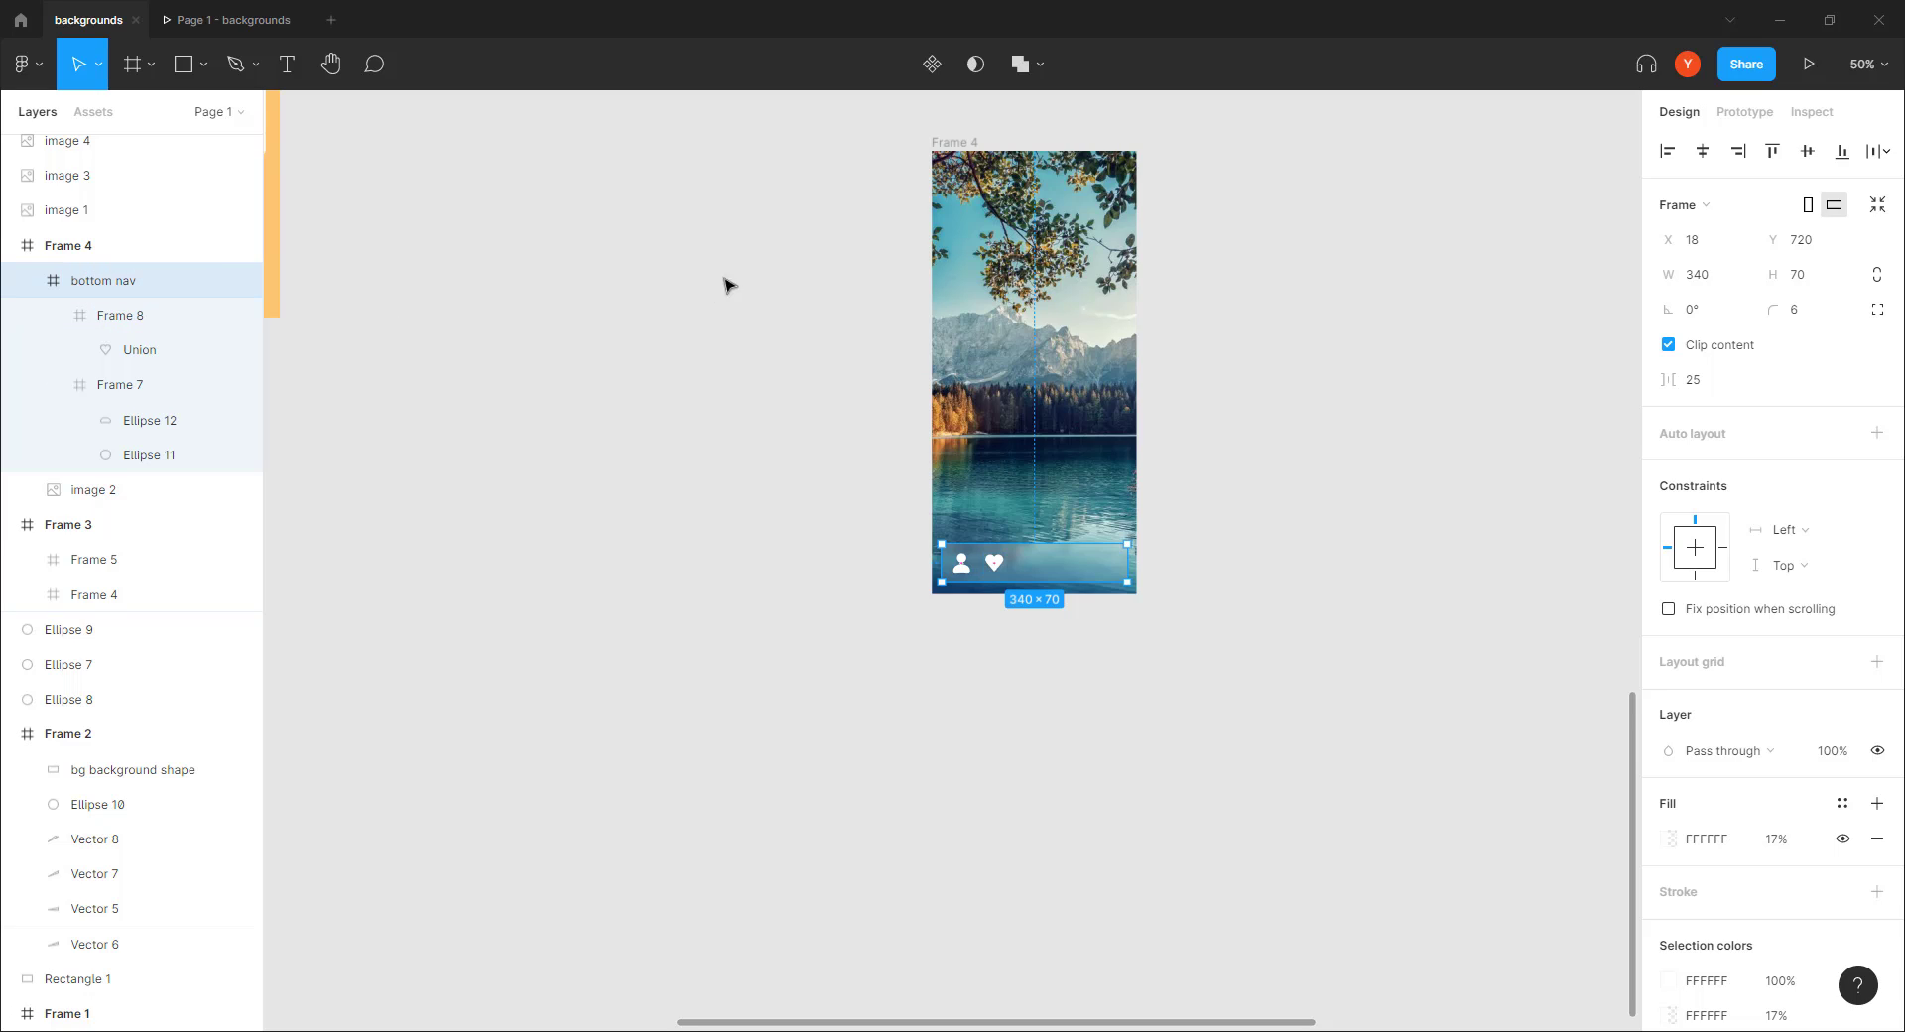
{"action": "left_click", "coordinate": [1668, 609]}
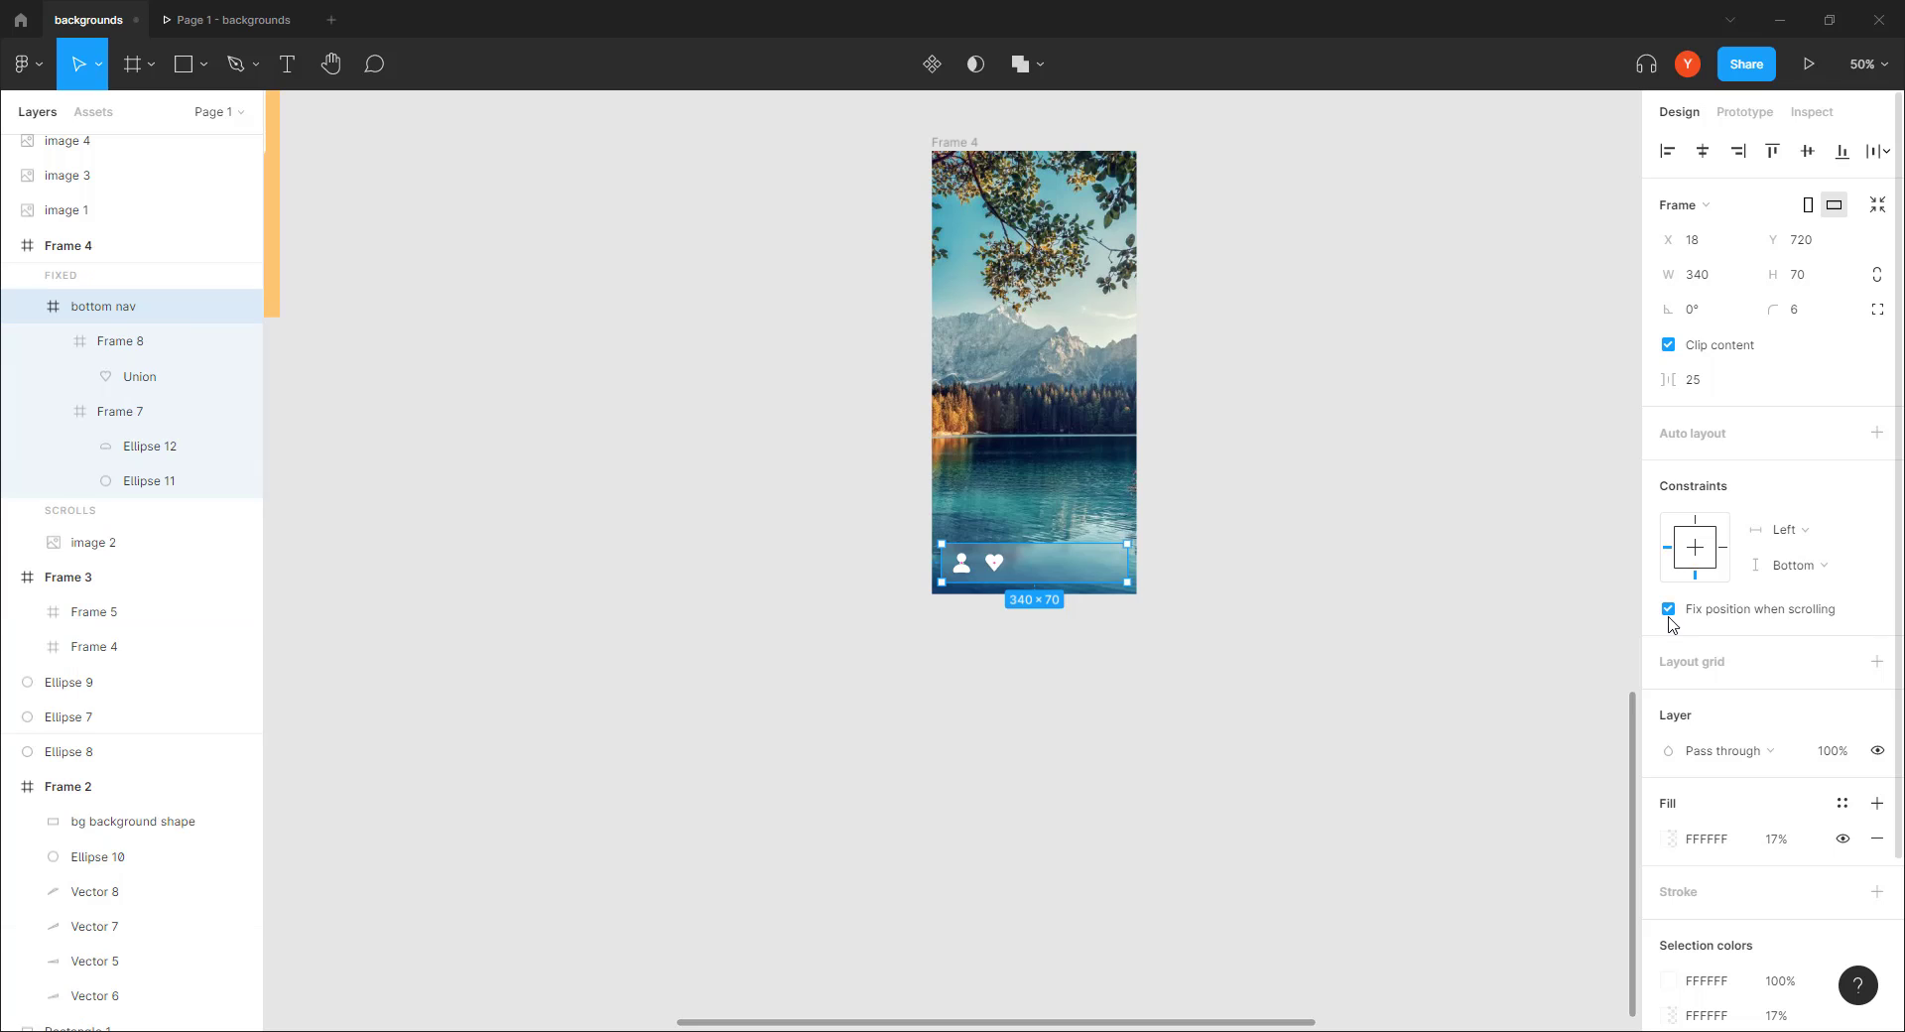
Extend the lake photo's mobile frame downward to a height of about 1937
{"action": "left_click", "coordinate": [957, 144]}
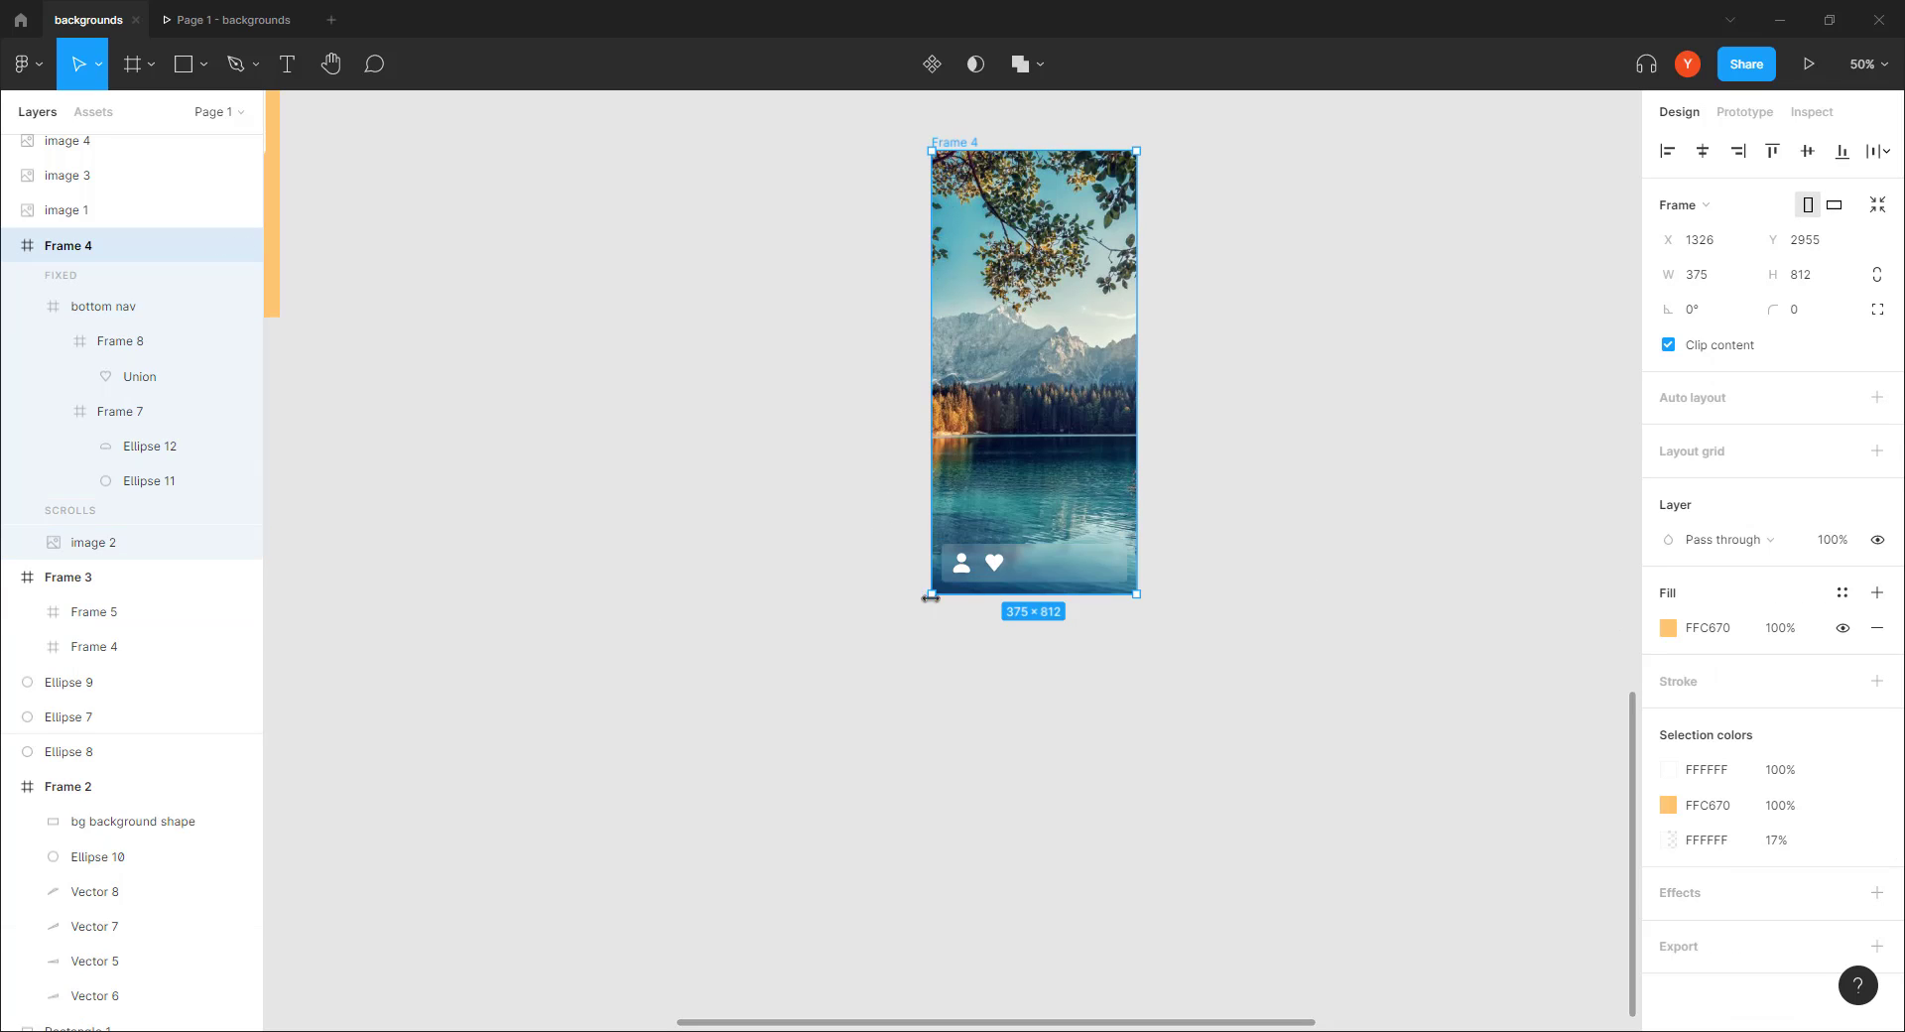
{"action": "left_click_drag", "start_coordinate": [962, 595], "coordinate": [963, 964]}
{"action": "left_click_drag", "start_coordinate": [600, 525], "coordinate": [634, 634]}
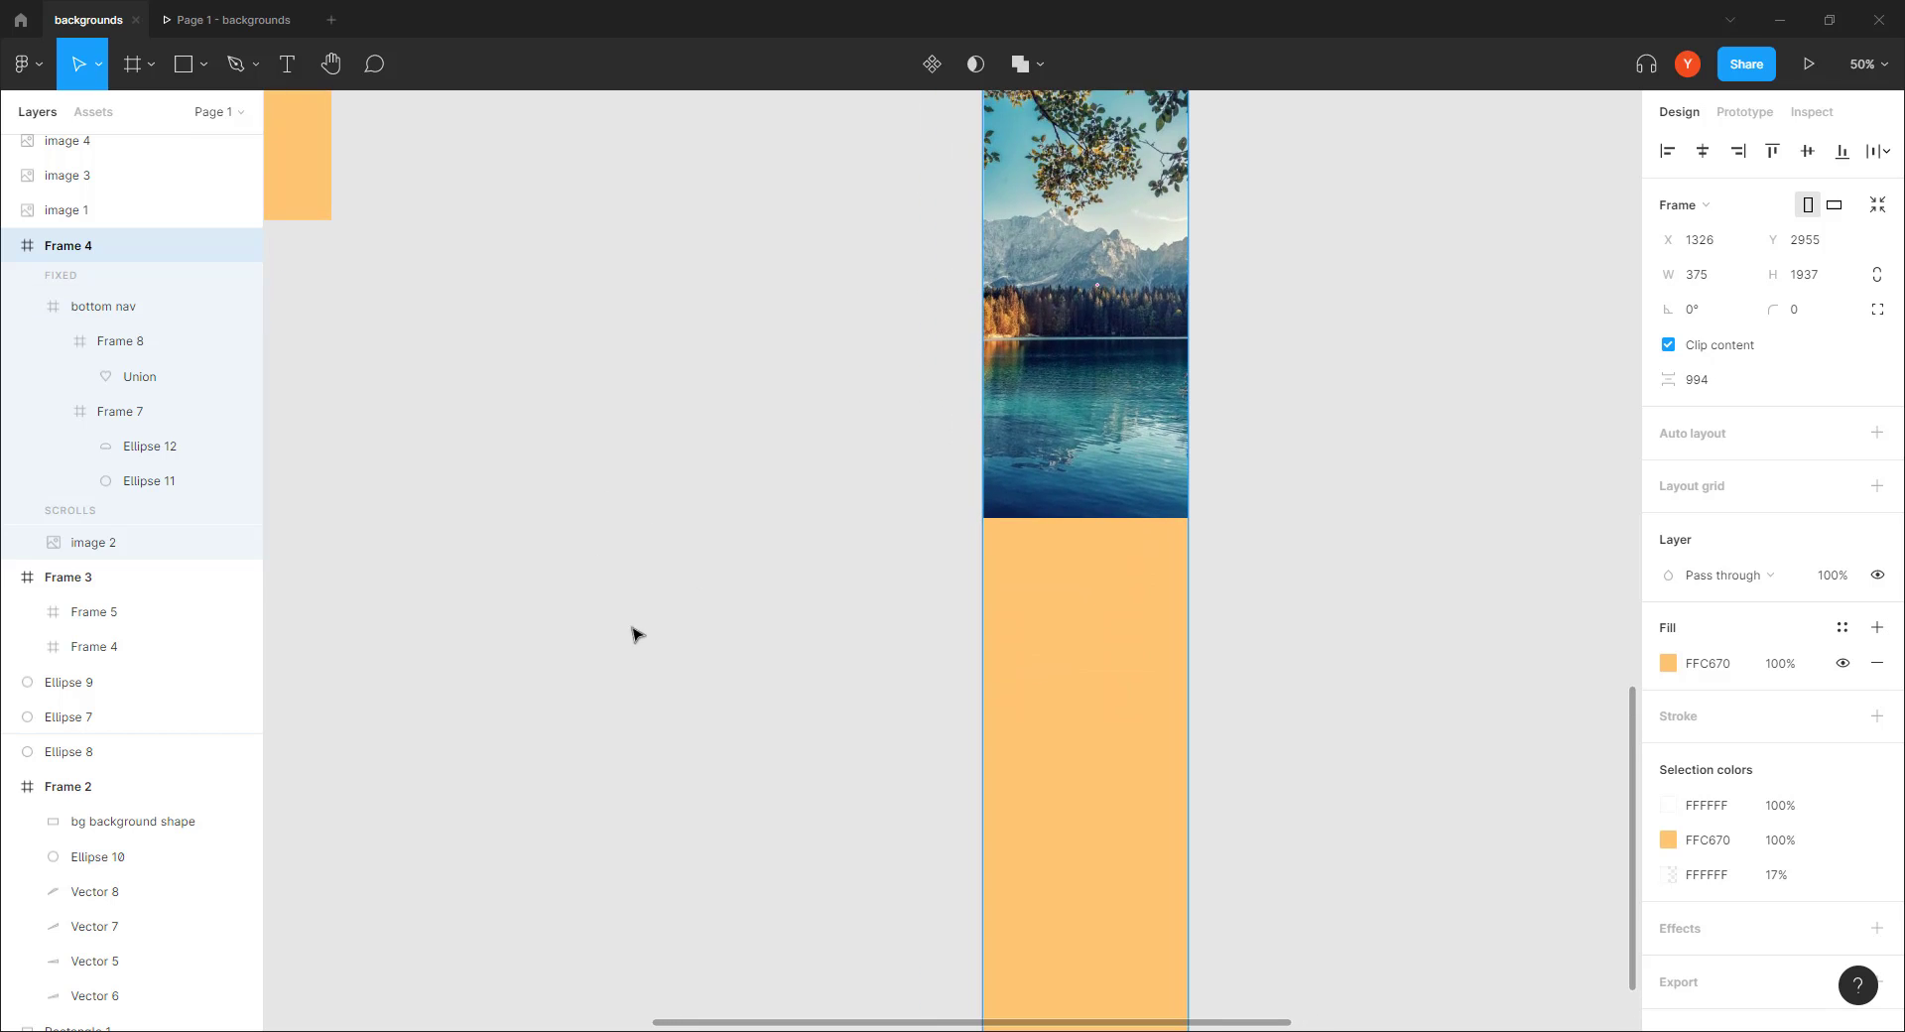
{"action": "left_click_drag", "start_coordinate": [373, 442], "coordinate": [603, 436]}
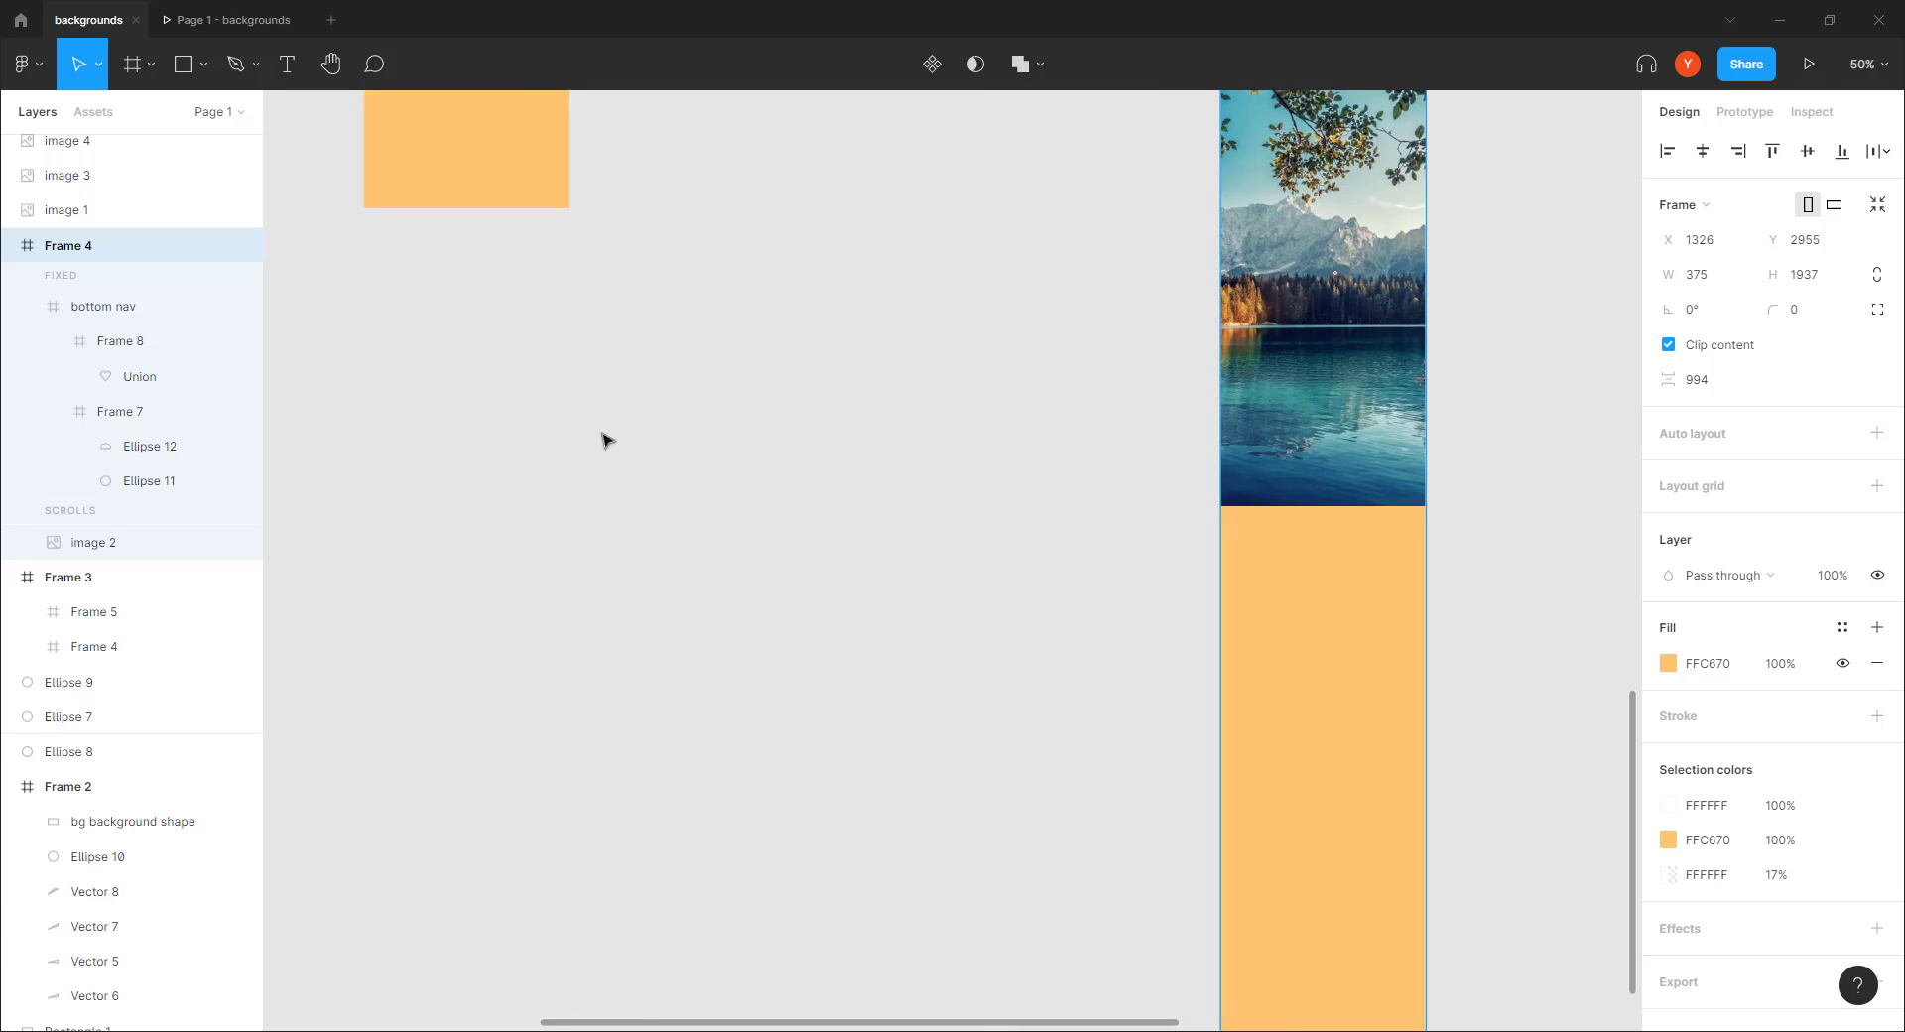
Move the green forest photo into the extended mobile frame, directly below the lake photo
{"action": "key", "text": "ctrl+minus"}
{"action": "key", "text": "ctrl+minus"}
{"action": "left_click_drag", "start_coordinate": [716, 566], "coordinate": [1143, 593]}
{"action": "key", "text": "ctrl+plus"}
{"action": "key", "text": "ctrl+plus"}
{"action": "left_click_drag", "start_coordinate": [922, 443], "coordinate": [671, 604]}
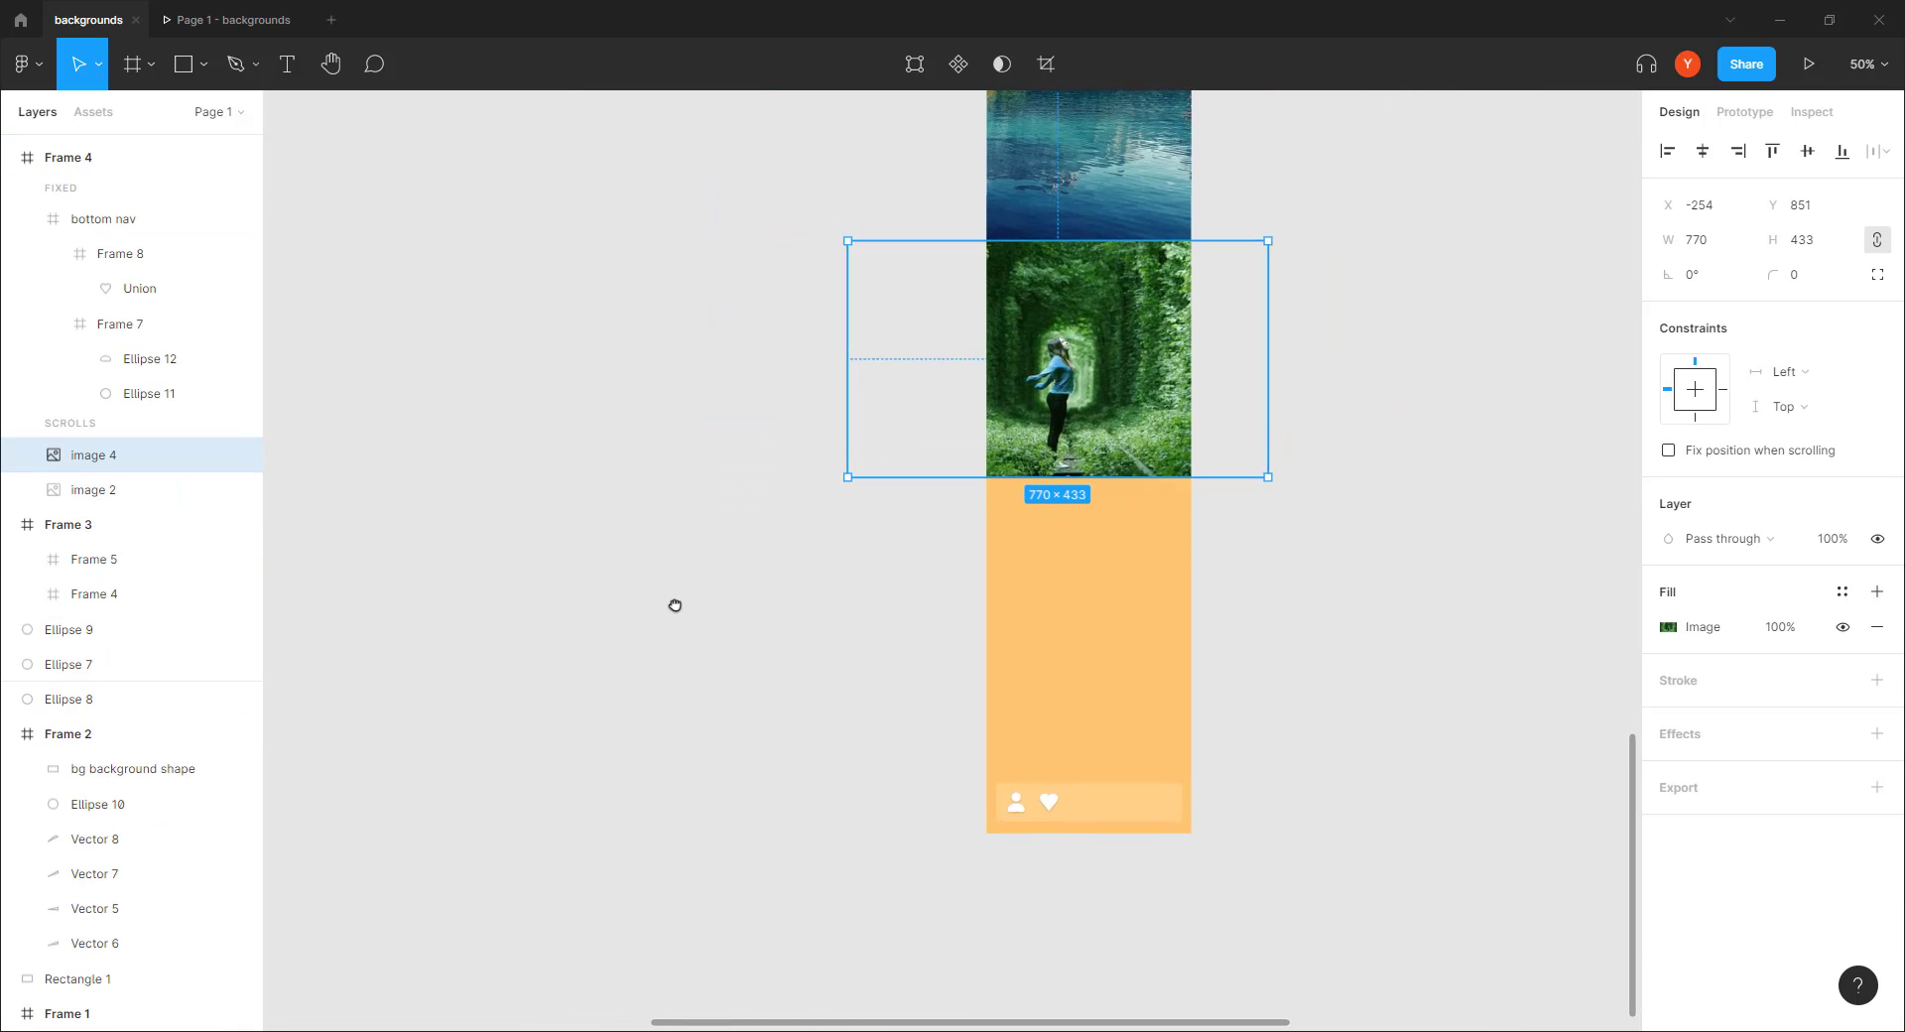
Enlarge the forest photo to about 1181 × 664 and shift it so the woman shows within the mobile frame
{"action": "left_click_drag", "start_coordinate": [846, 476], "coordinate": [738, 605]}
{"action": "left_click_drag", "start_coordinate": [1122, 545], "coordinate": [1253, 553]}
{"action": "left_click_drag", "start_coordinate": [60, 163], "coordinate": [89, 486]}
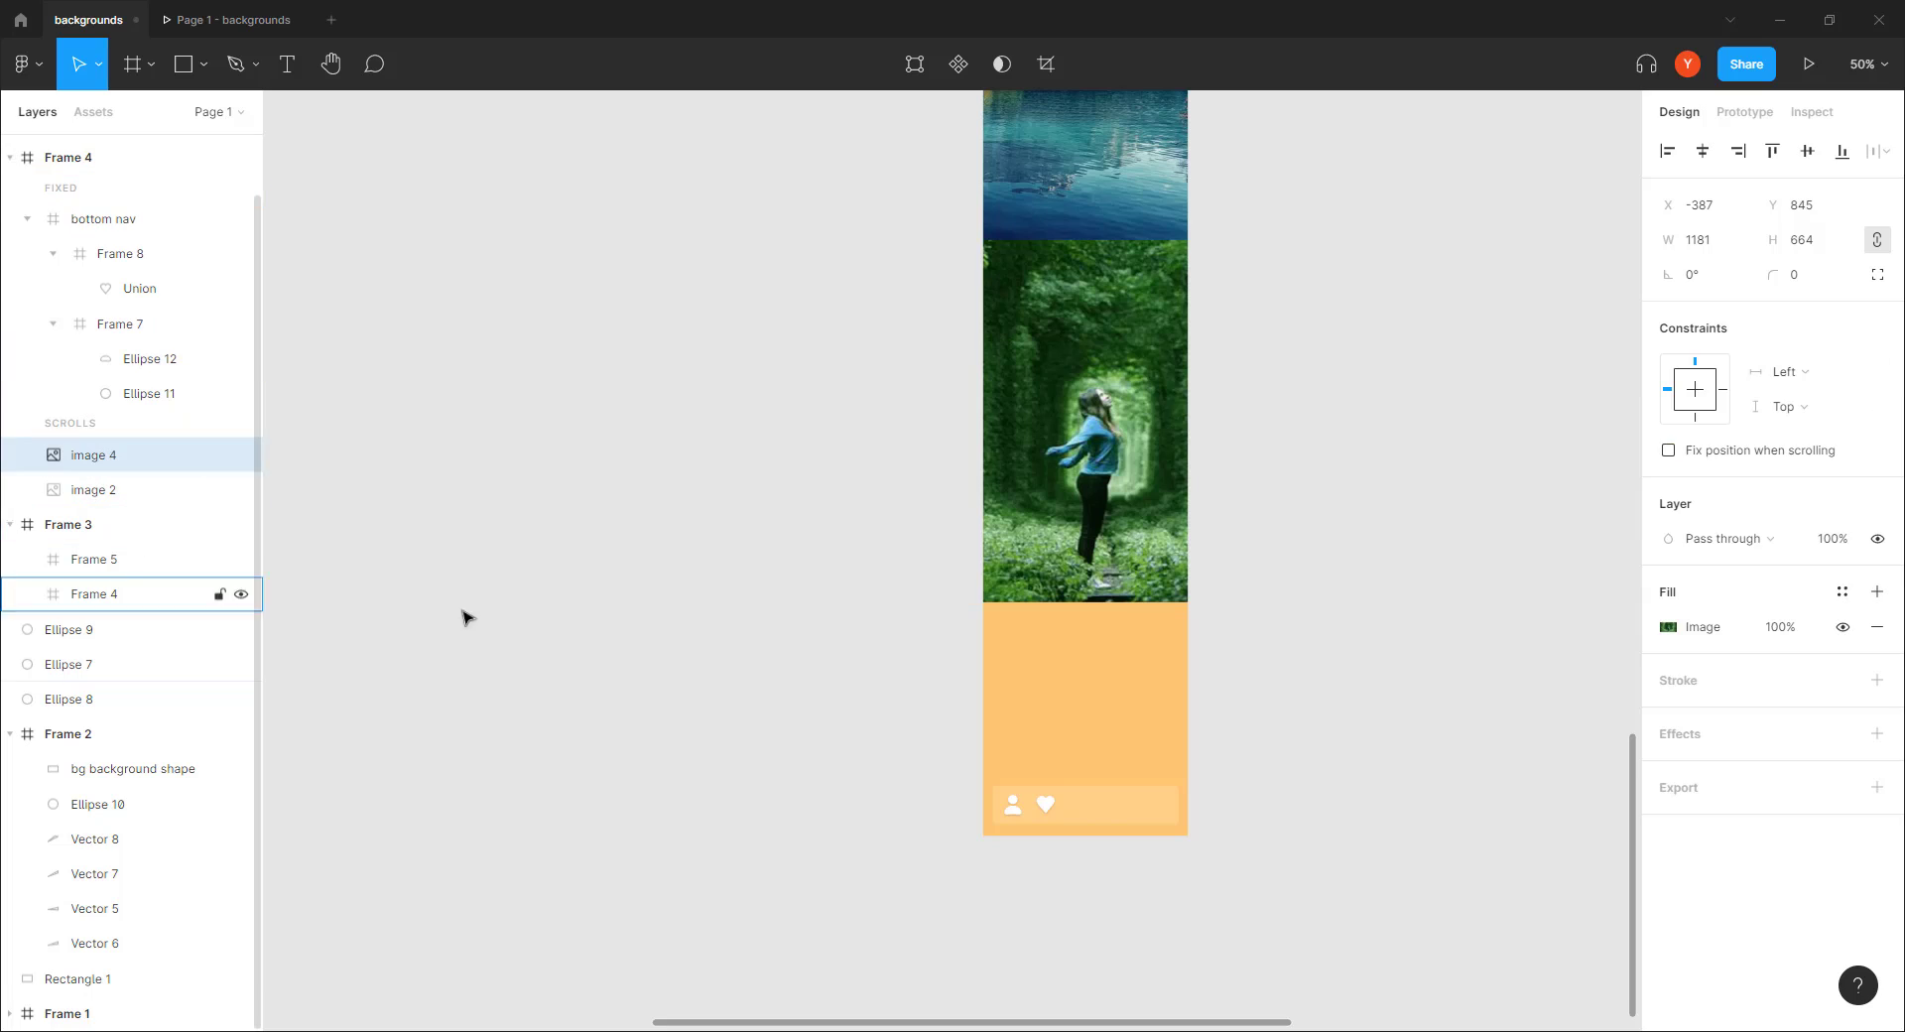
{"action": "left_click", "coordinate": [694, 467]}
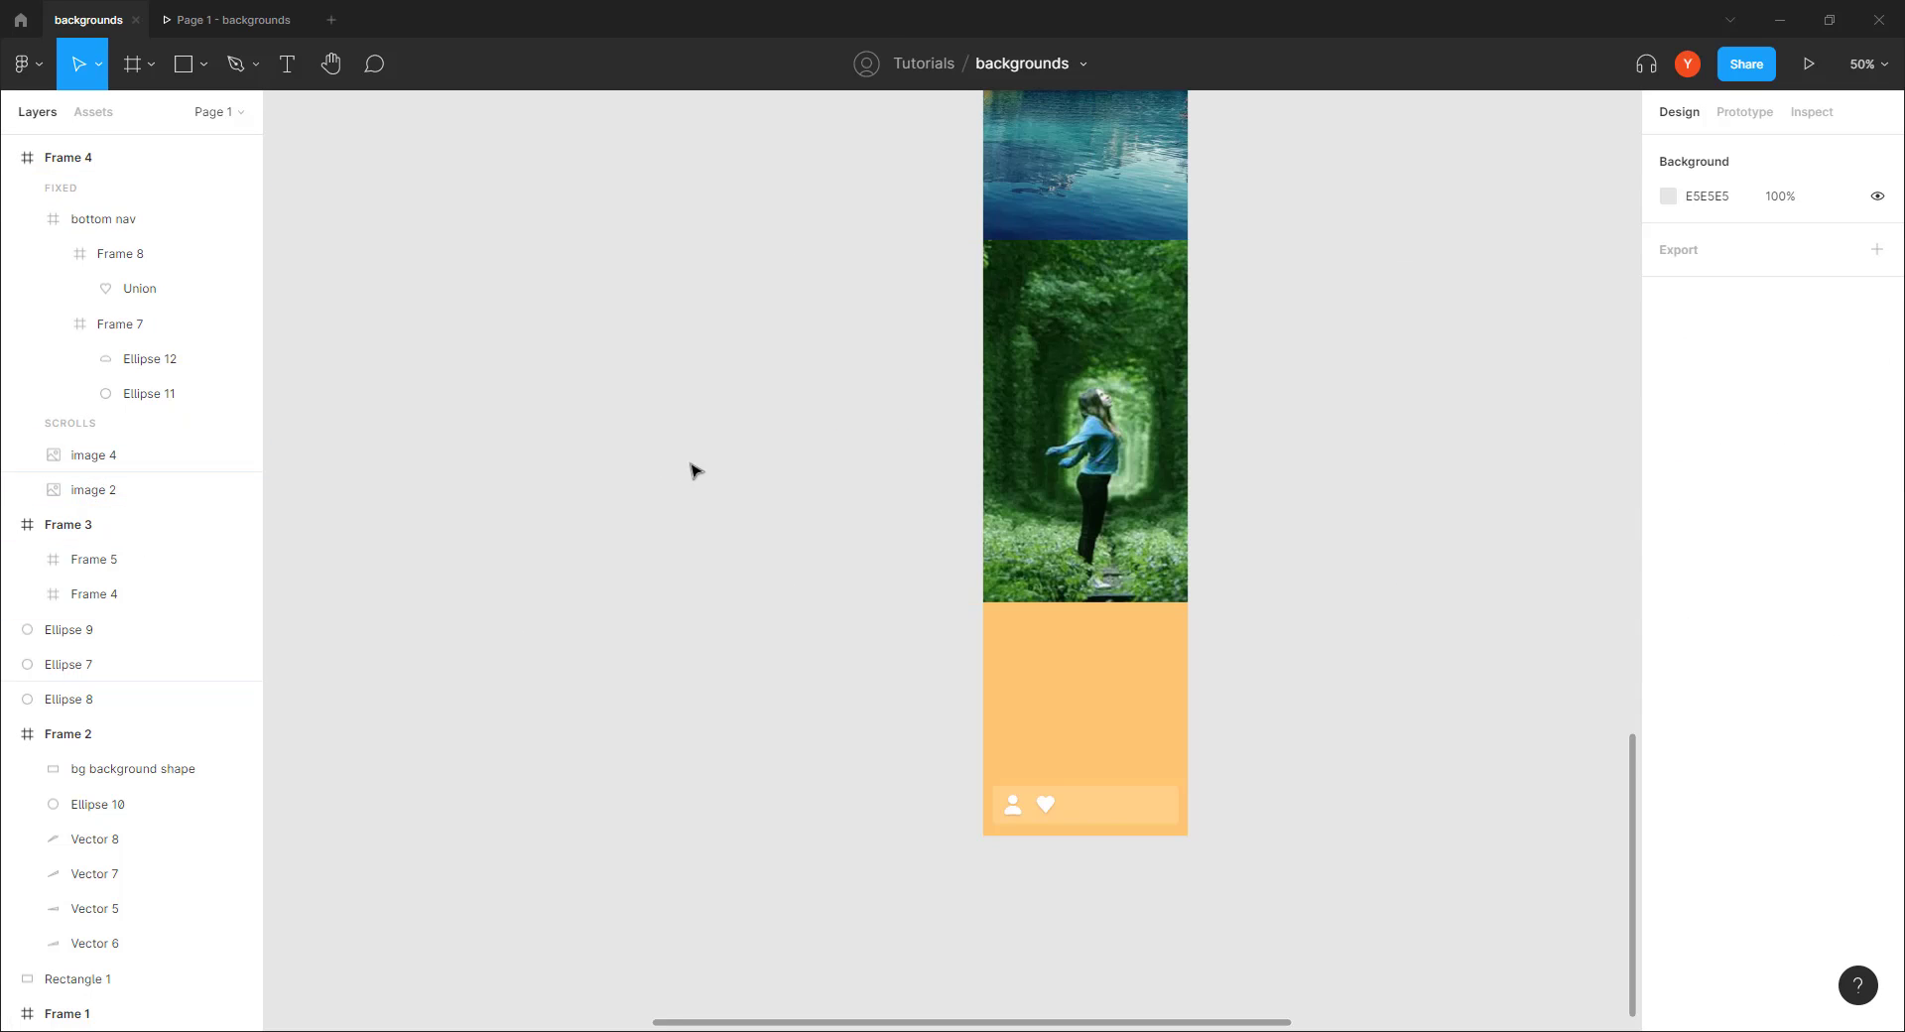
Shorten the mobile frame to a height of about 1509 so it ends at the forest photo's lower edge
{"action": "left_click", "coordinate": [1094, 710]}
{"action": "left_click_drag", "start_coordinate": [1063, 836], "coordinate": [1061, 602]}
{"action": "left_click_drag", "start_coordinate": [828, 493], "coordinate": [605, 914]}
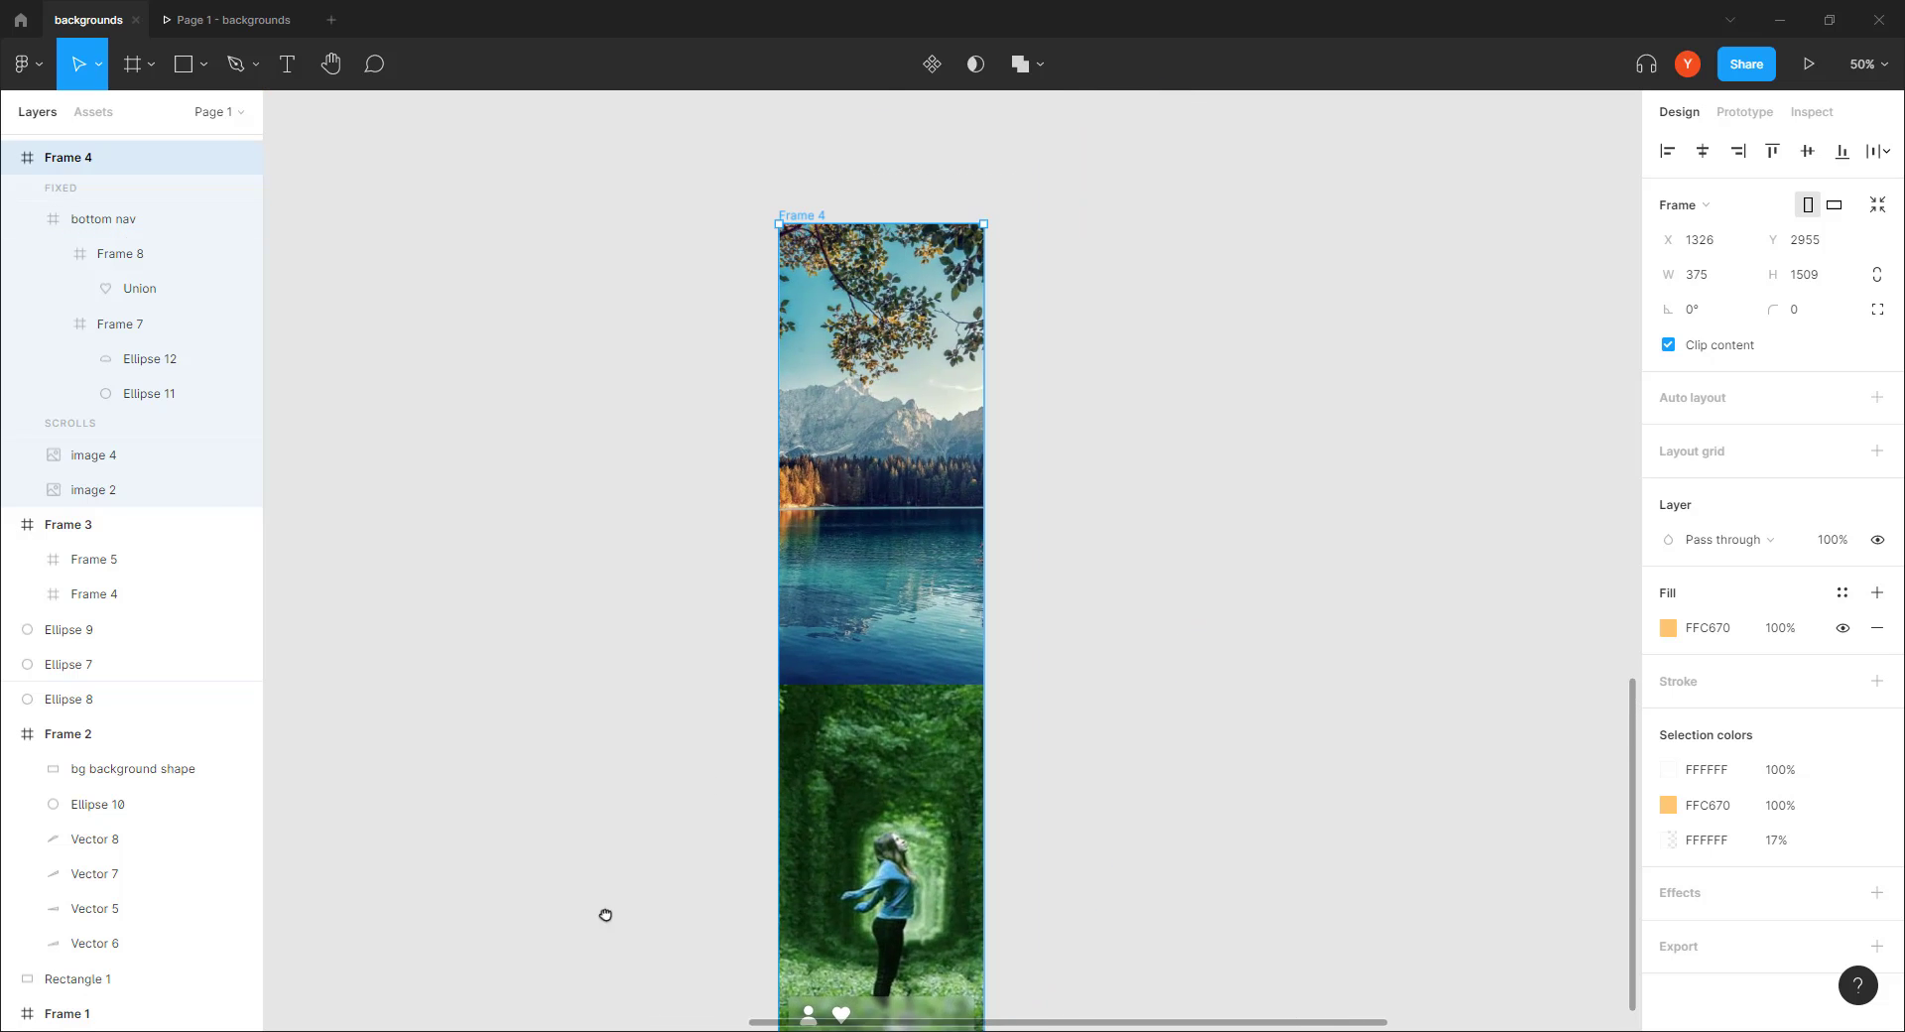
Present the extended photo mobile frame as a prototype and scale the preview to fit the screen
{"action": "left_click", "coordinate": [1787, 77]}
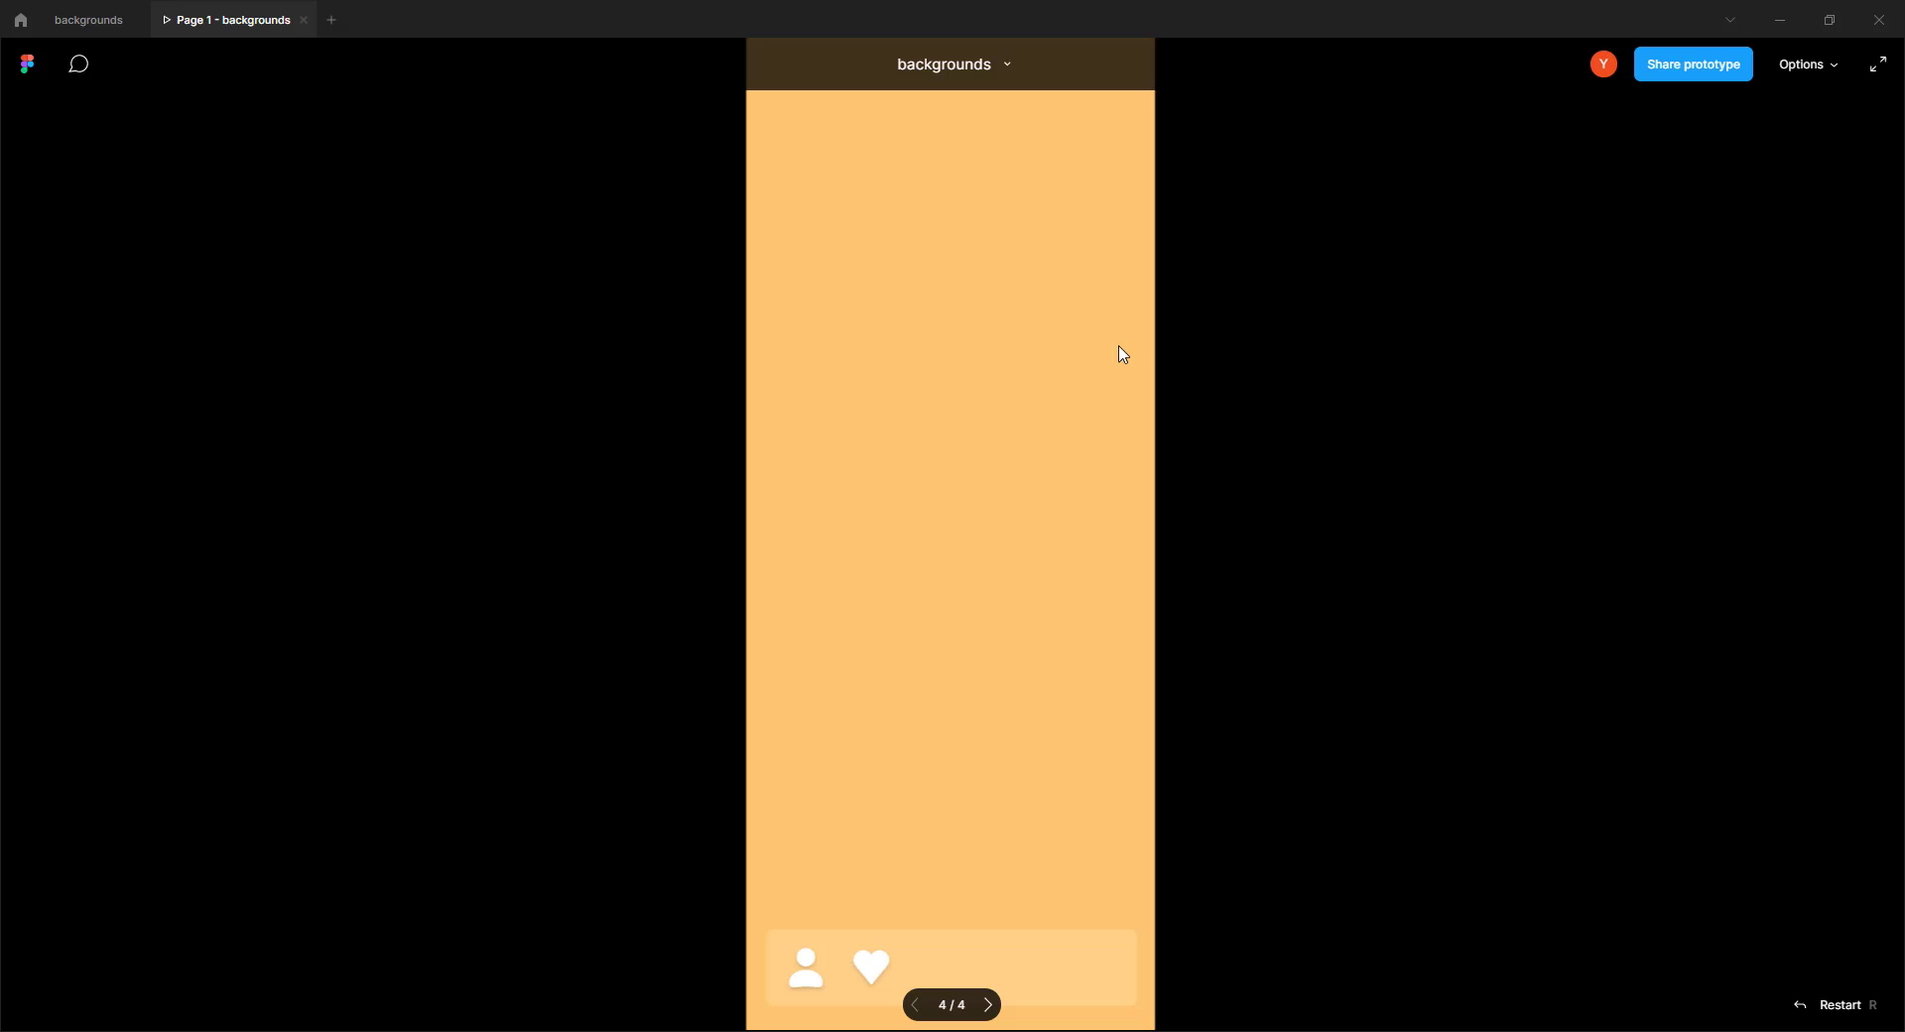
{"action": "left_click", "coordinate": [1789, 71]}
{"action": "left_click", "coordinate": [1599, 225]}
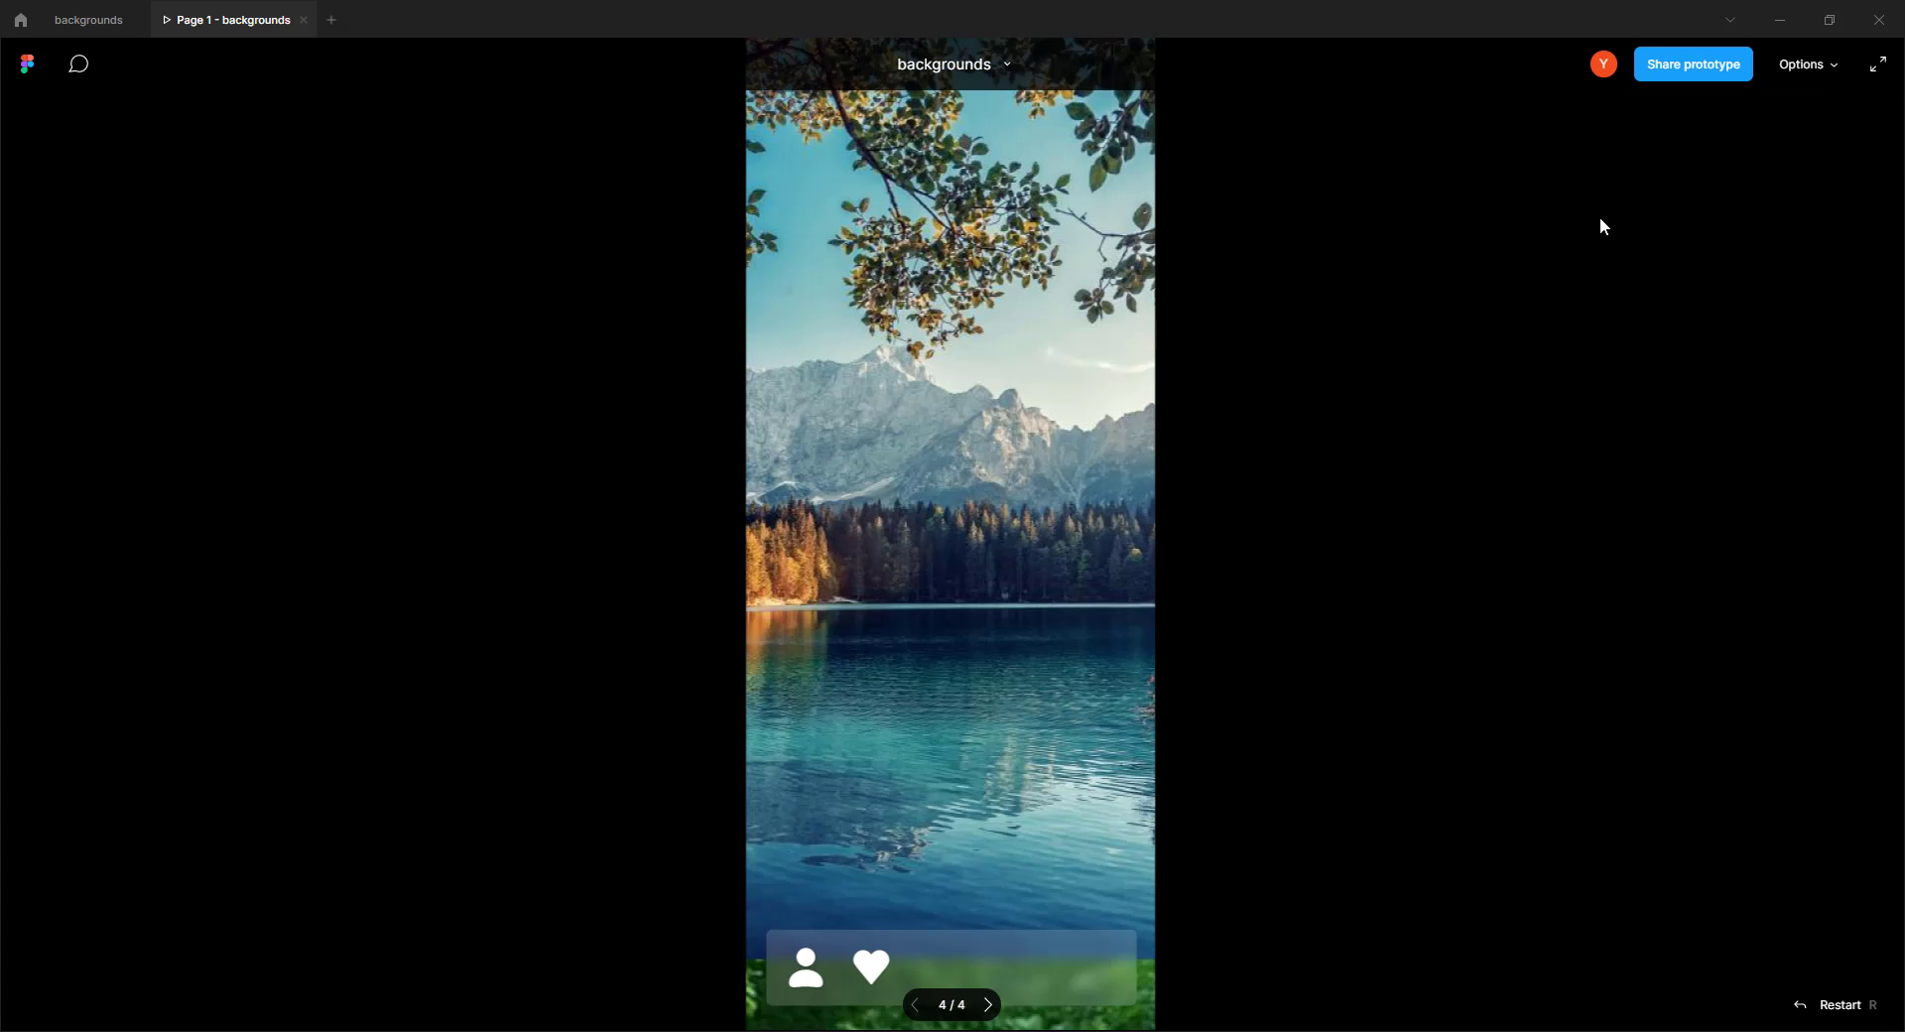
{"action": "left_click", "coordinate": [1841, 72]}
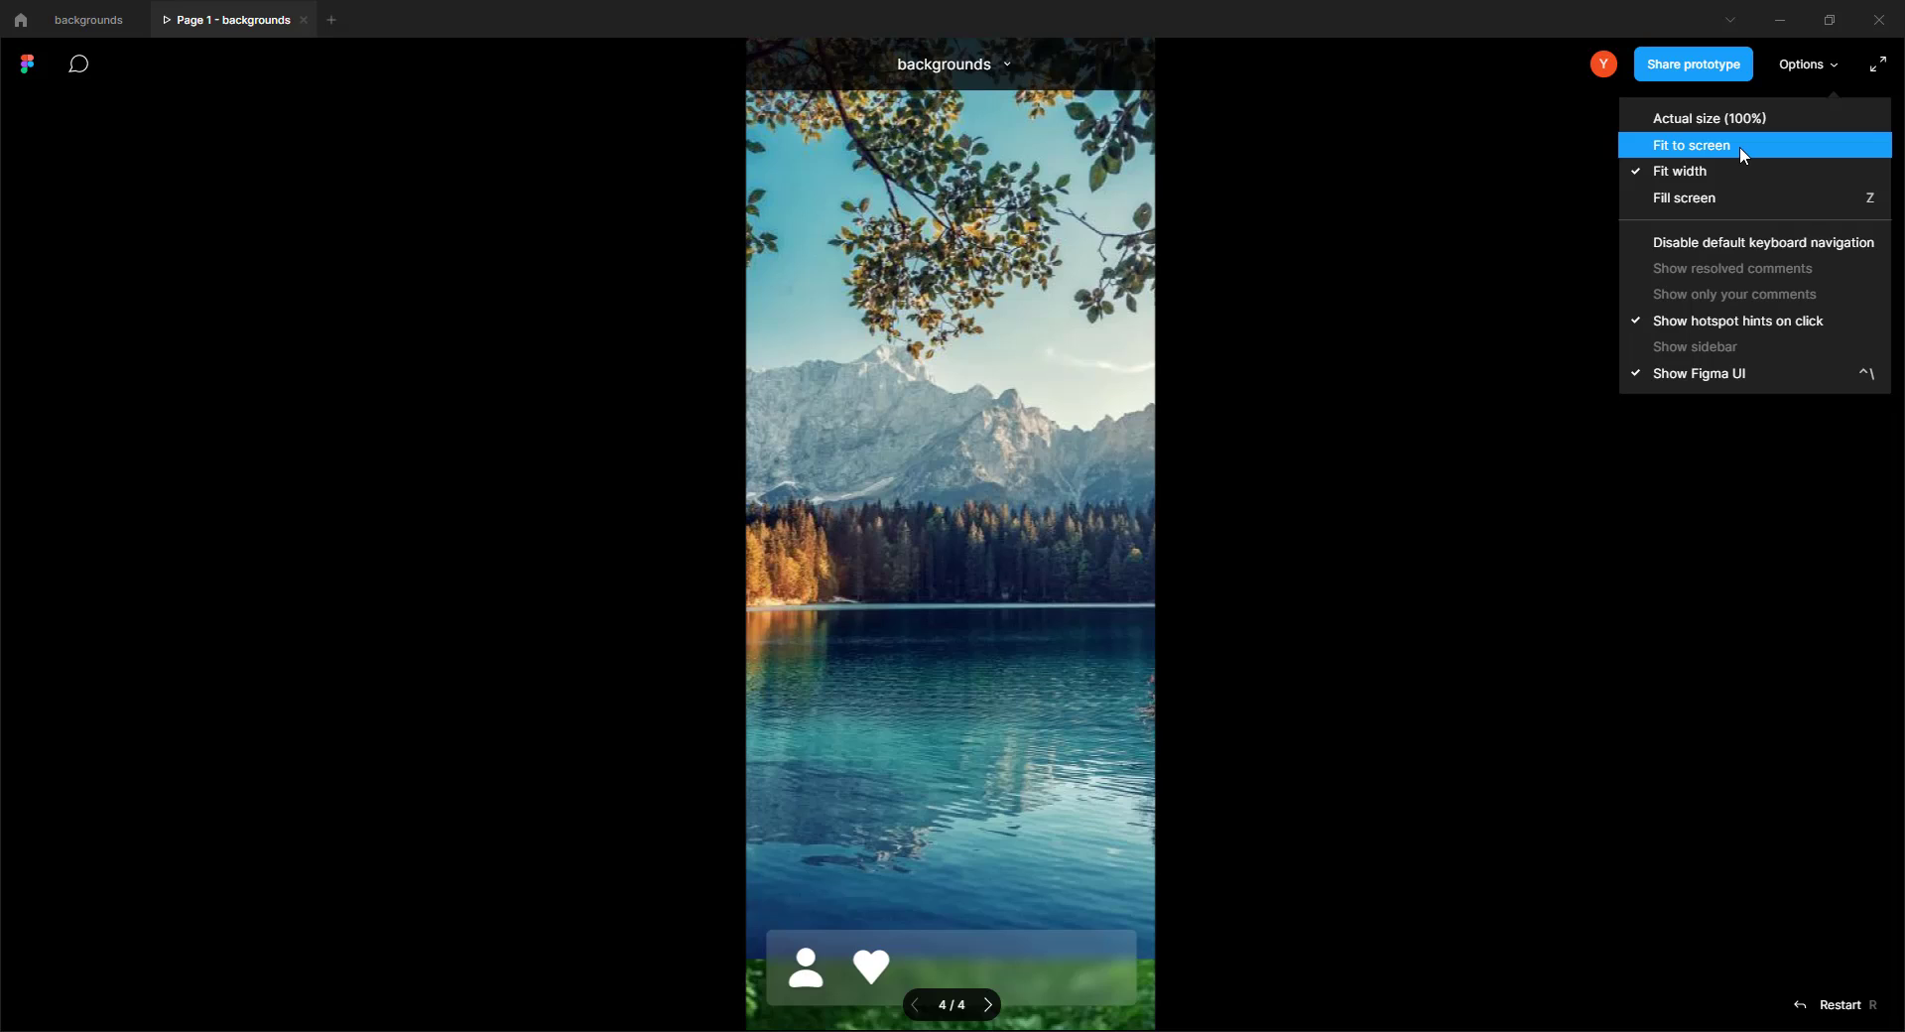
{"action": "left_click", "coordinate": [1740, 146]}
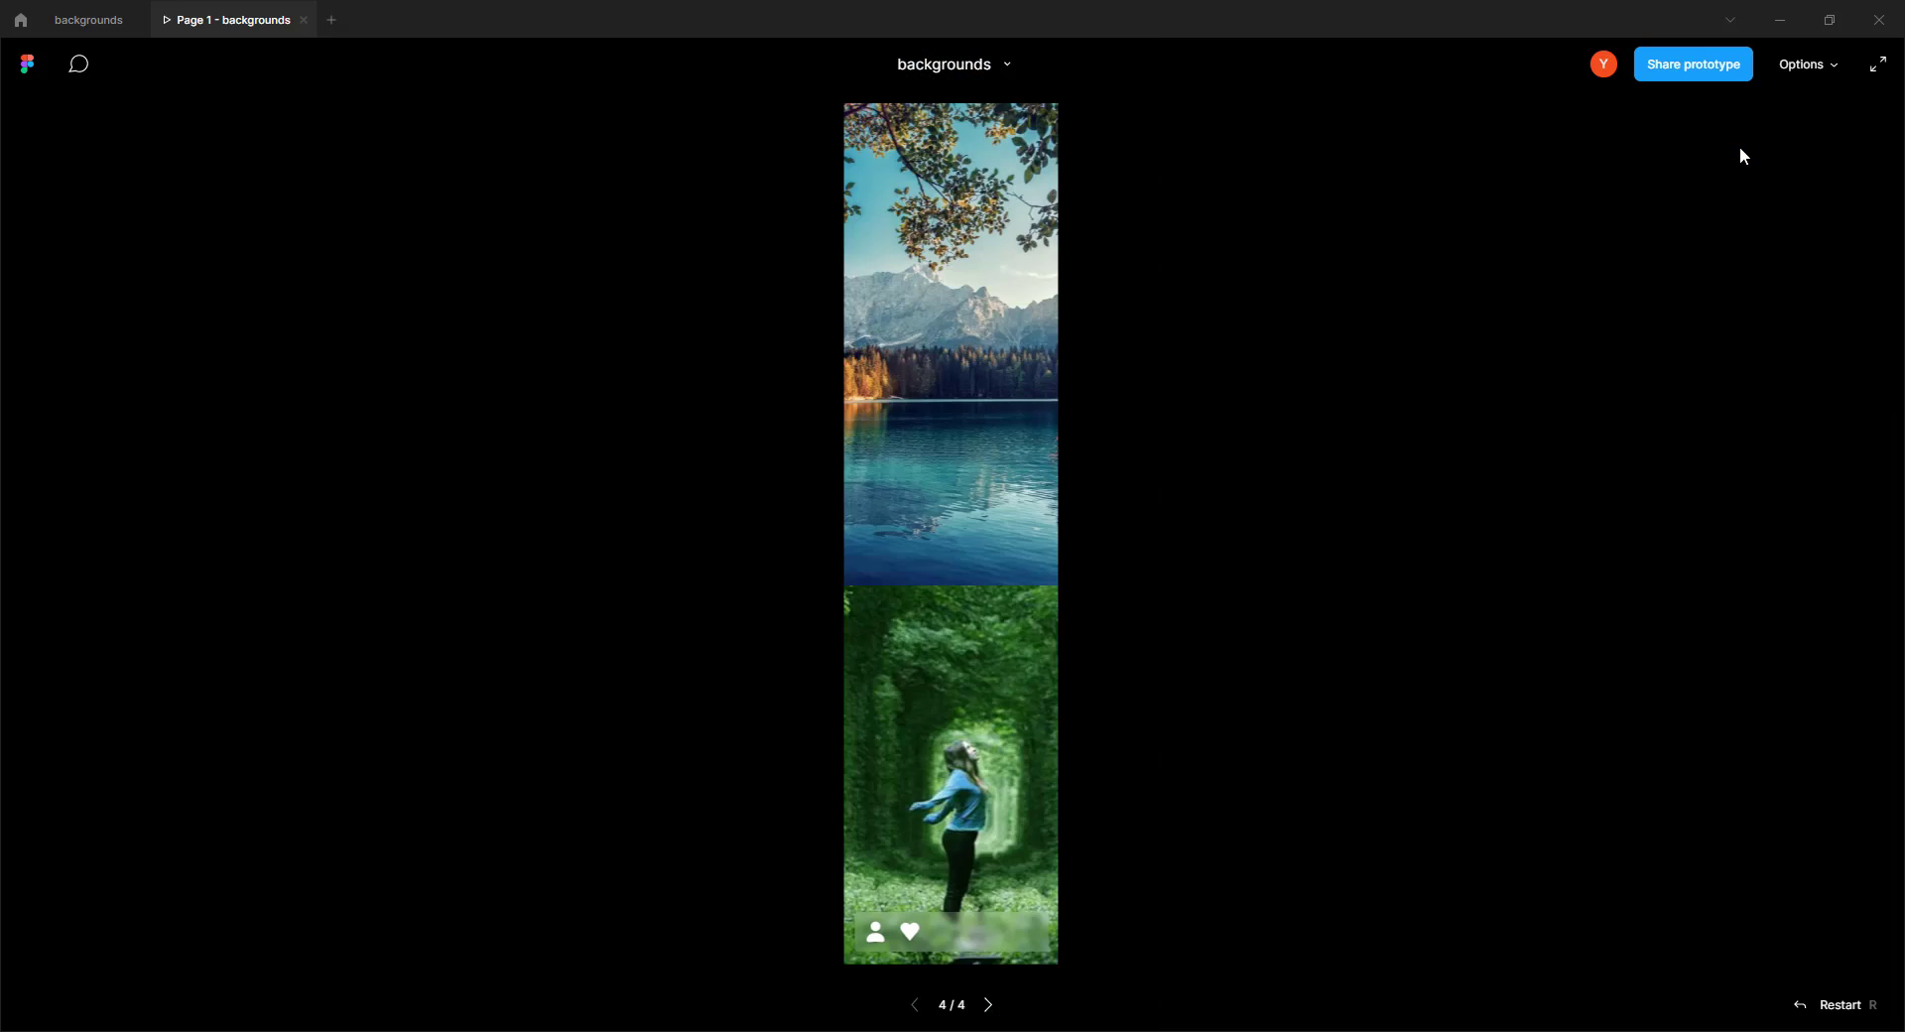
Try the fill-screen and fit-to-screen scaling in the prototype preview, and set it to actual size (100%)
{"action": "left_click", "coordinate": [1790, 63]}
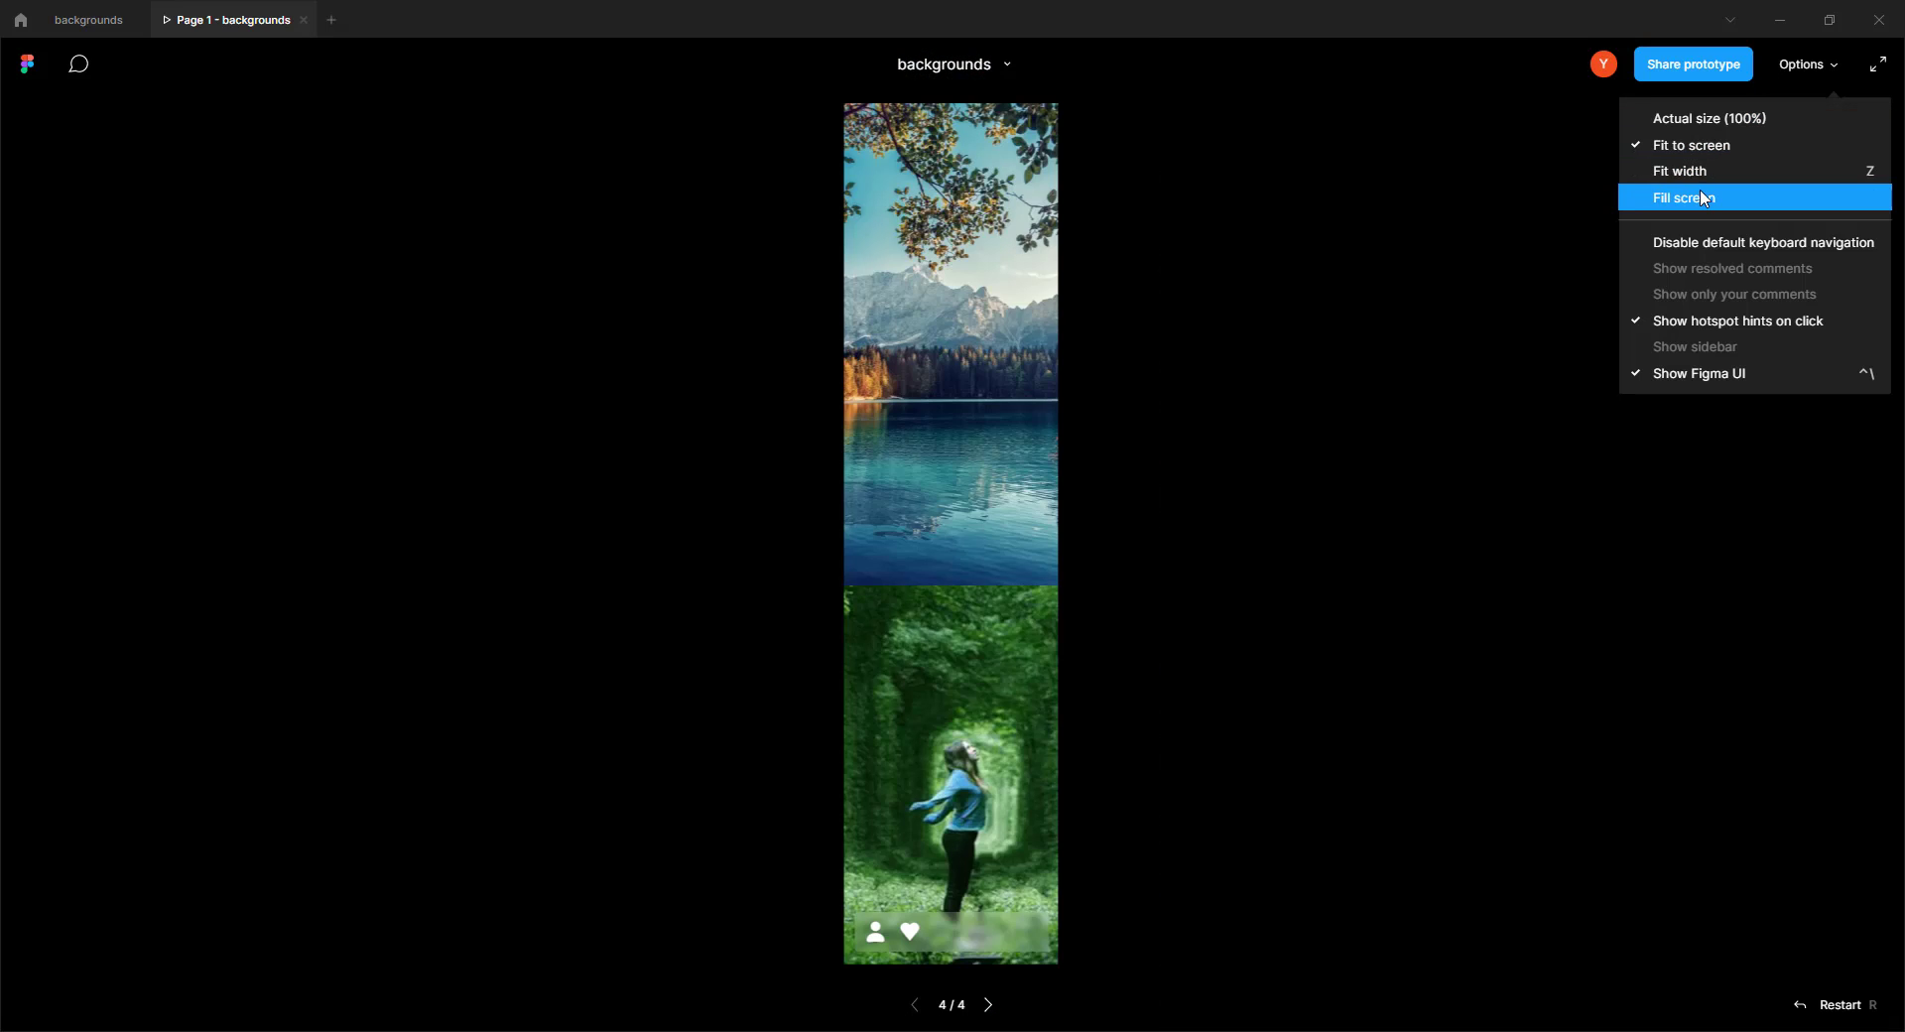
{"action": "left_click", "coordinate": [1680, 198]}
{"action": "left_click", "coordinate": [1796, 68]}
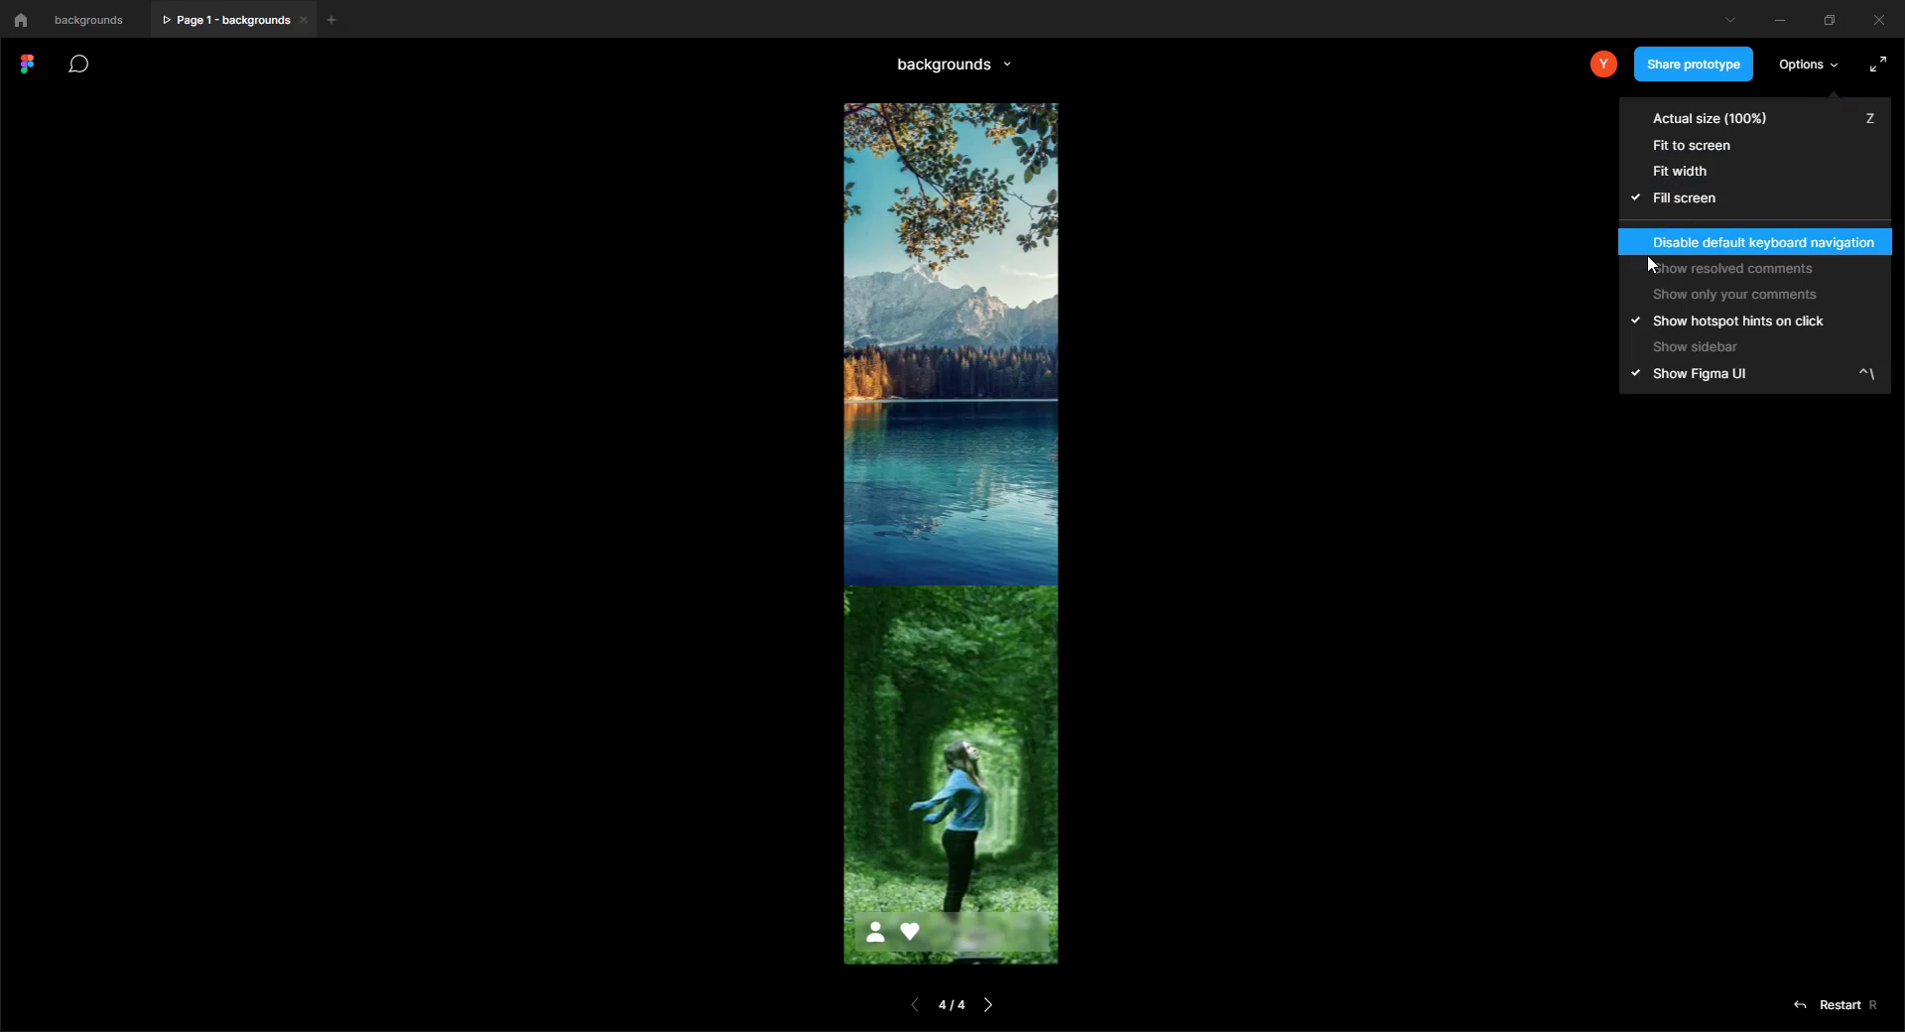
{"action": "left_click", "coordinate": [1685, 146]}
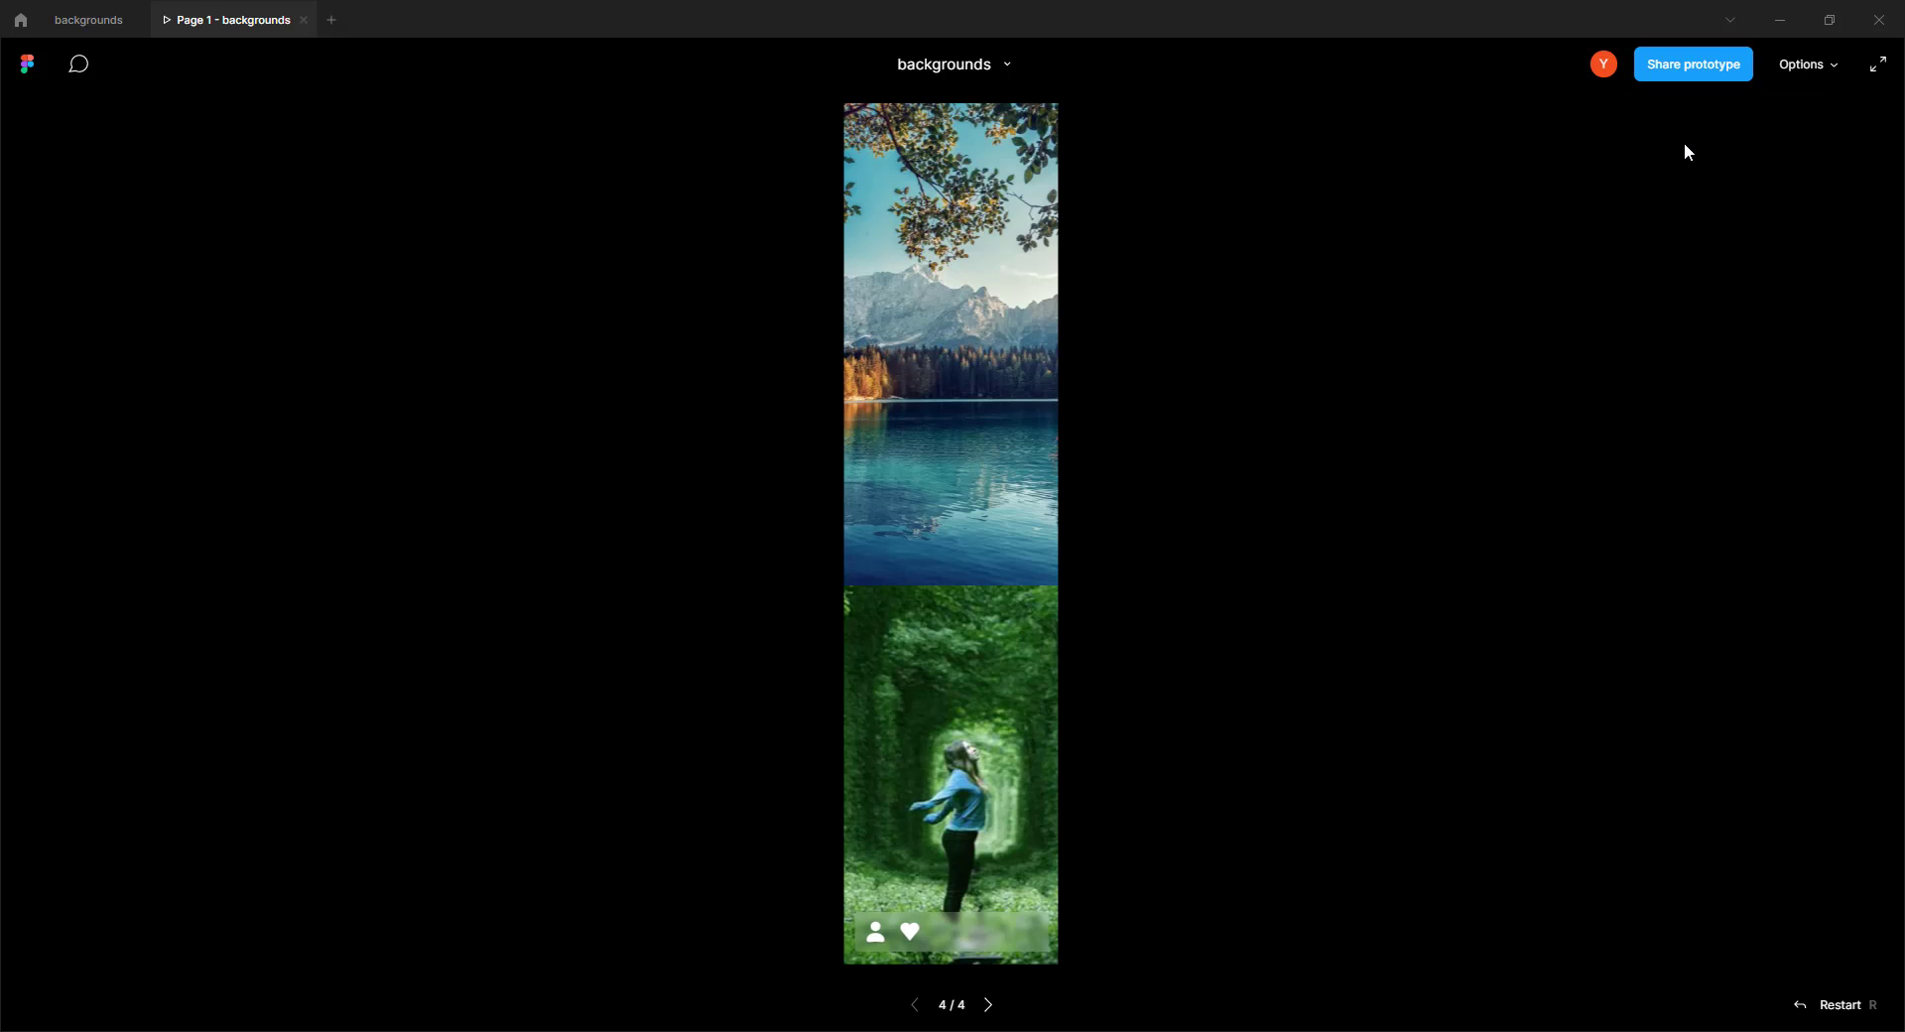
{"action": "left_click", "coordinate": [1803, 67]}
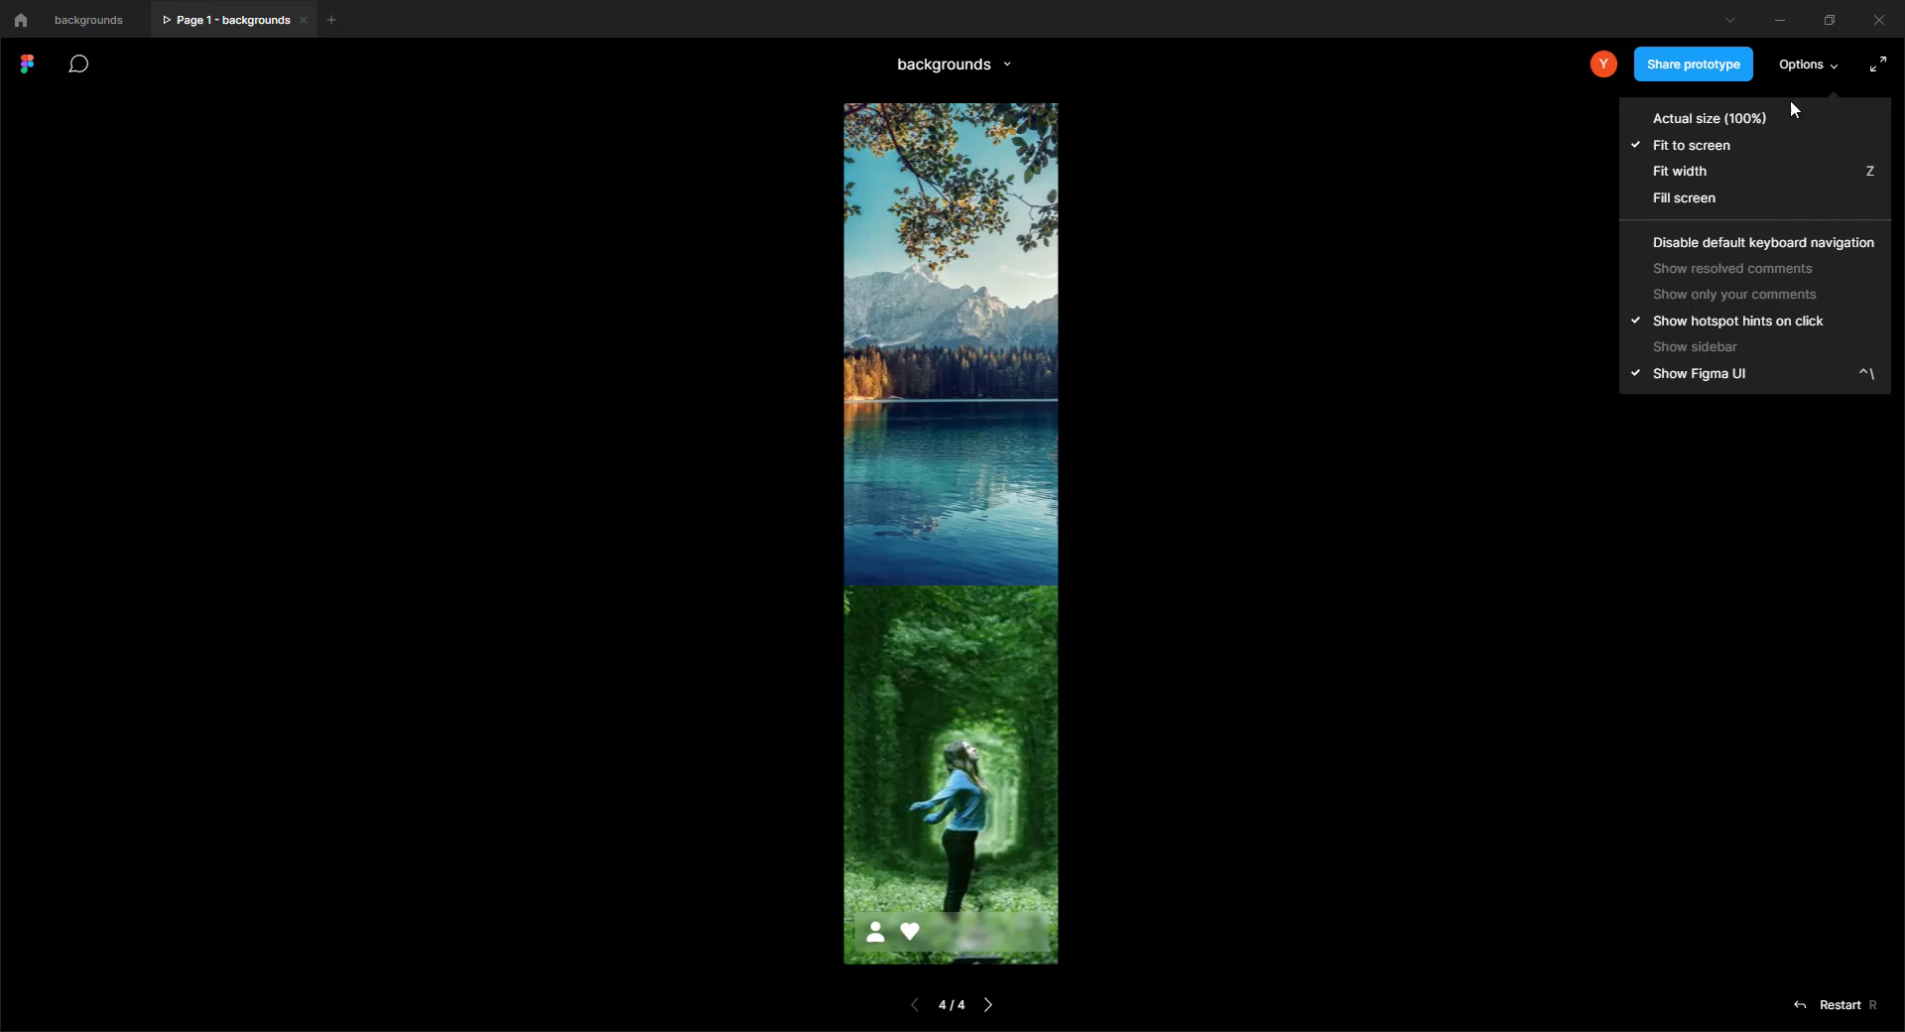
{"action": "left_click", "coordinate": [1715, 117]}
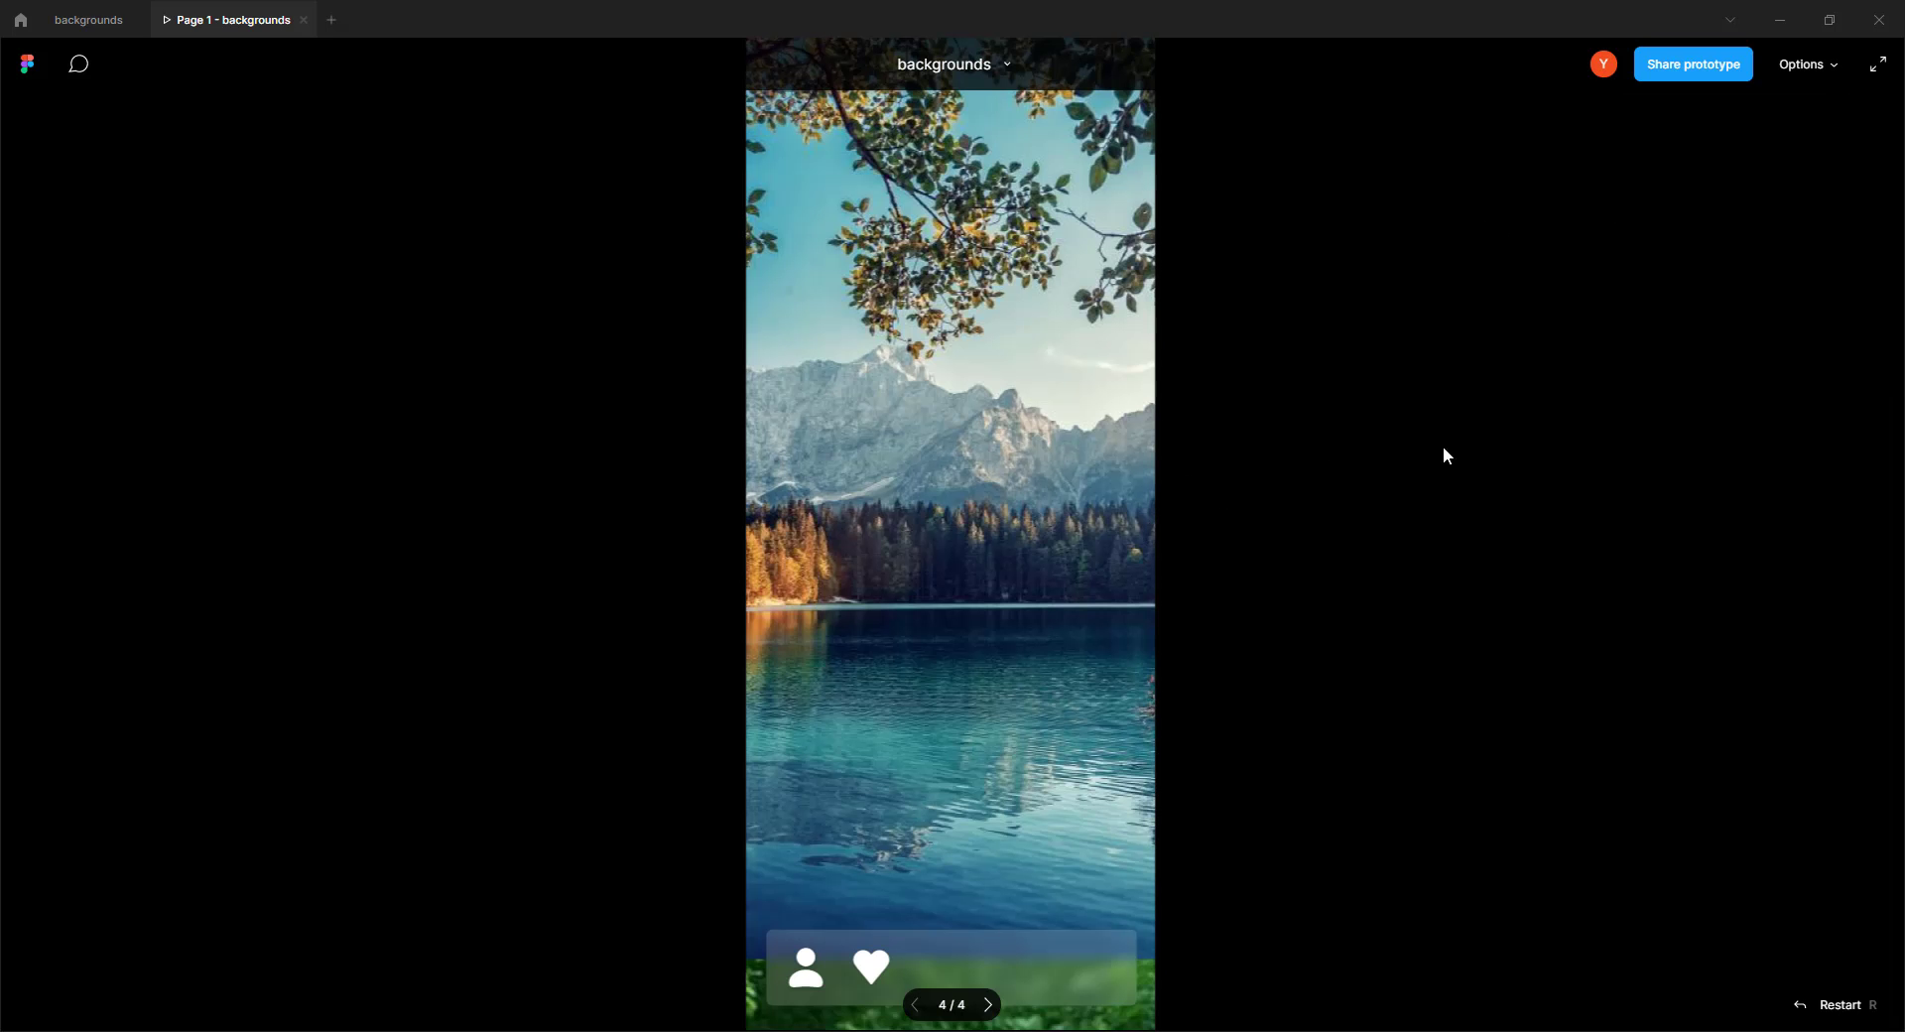
Return to the backgrounds design file and set the prototype device to iPhone 11 Pro
{"action": "left_click", "coordinate": [88, 21]}
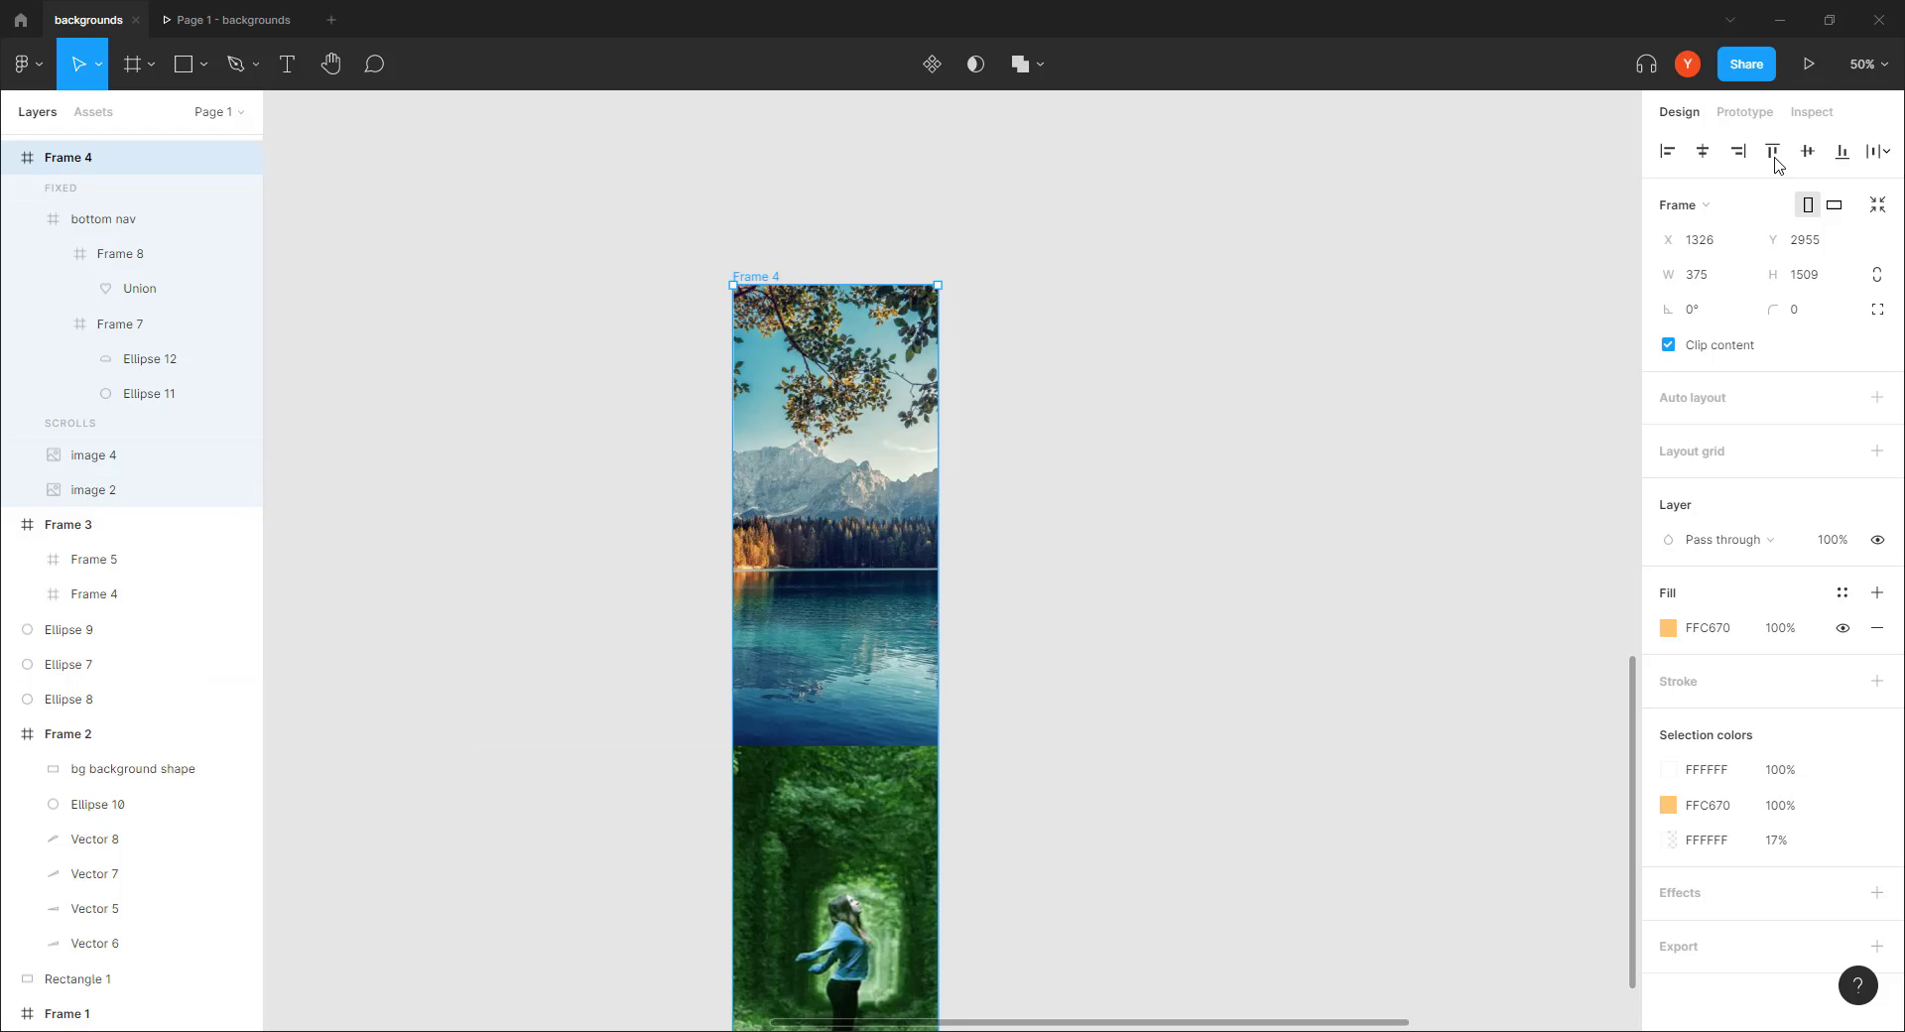
{"action": "left_click", "coordinate": [1743, 113]}
{"action": "key", "text": "Escape"}
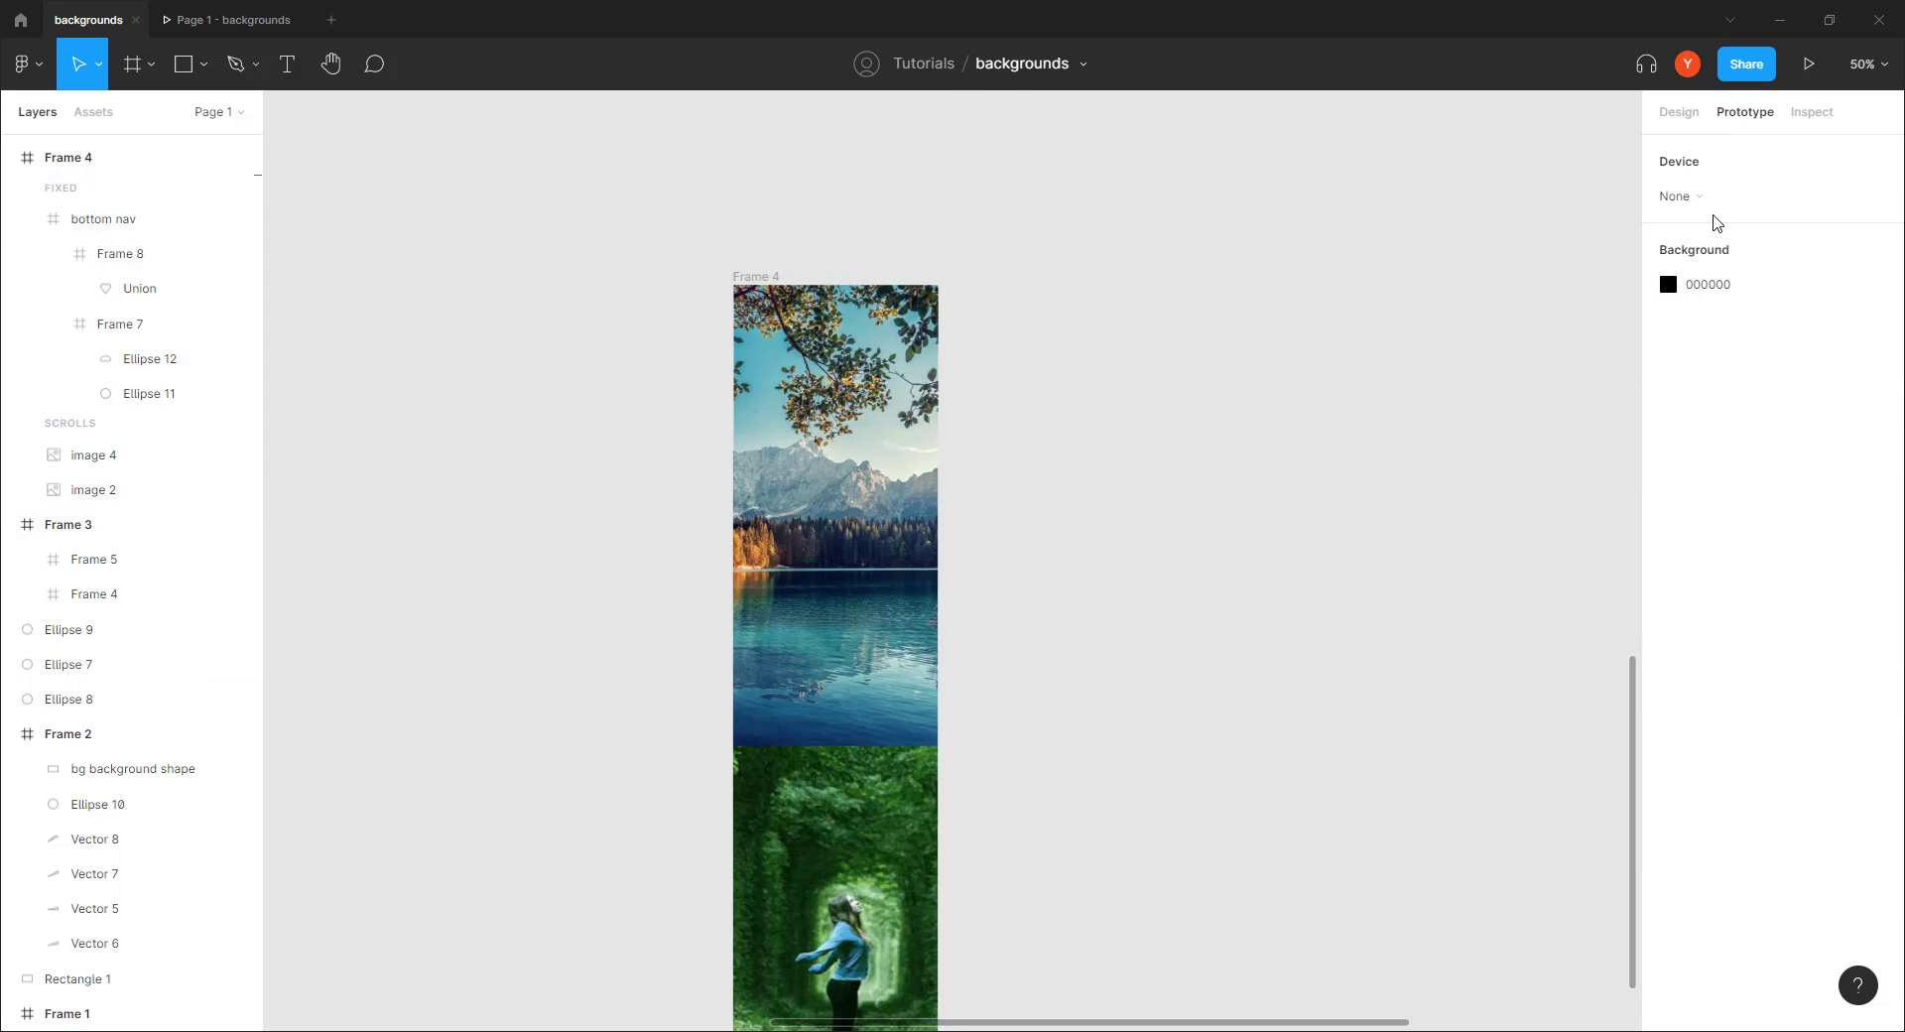
{"action": "left_click", "coordinate": [1702, 204]}
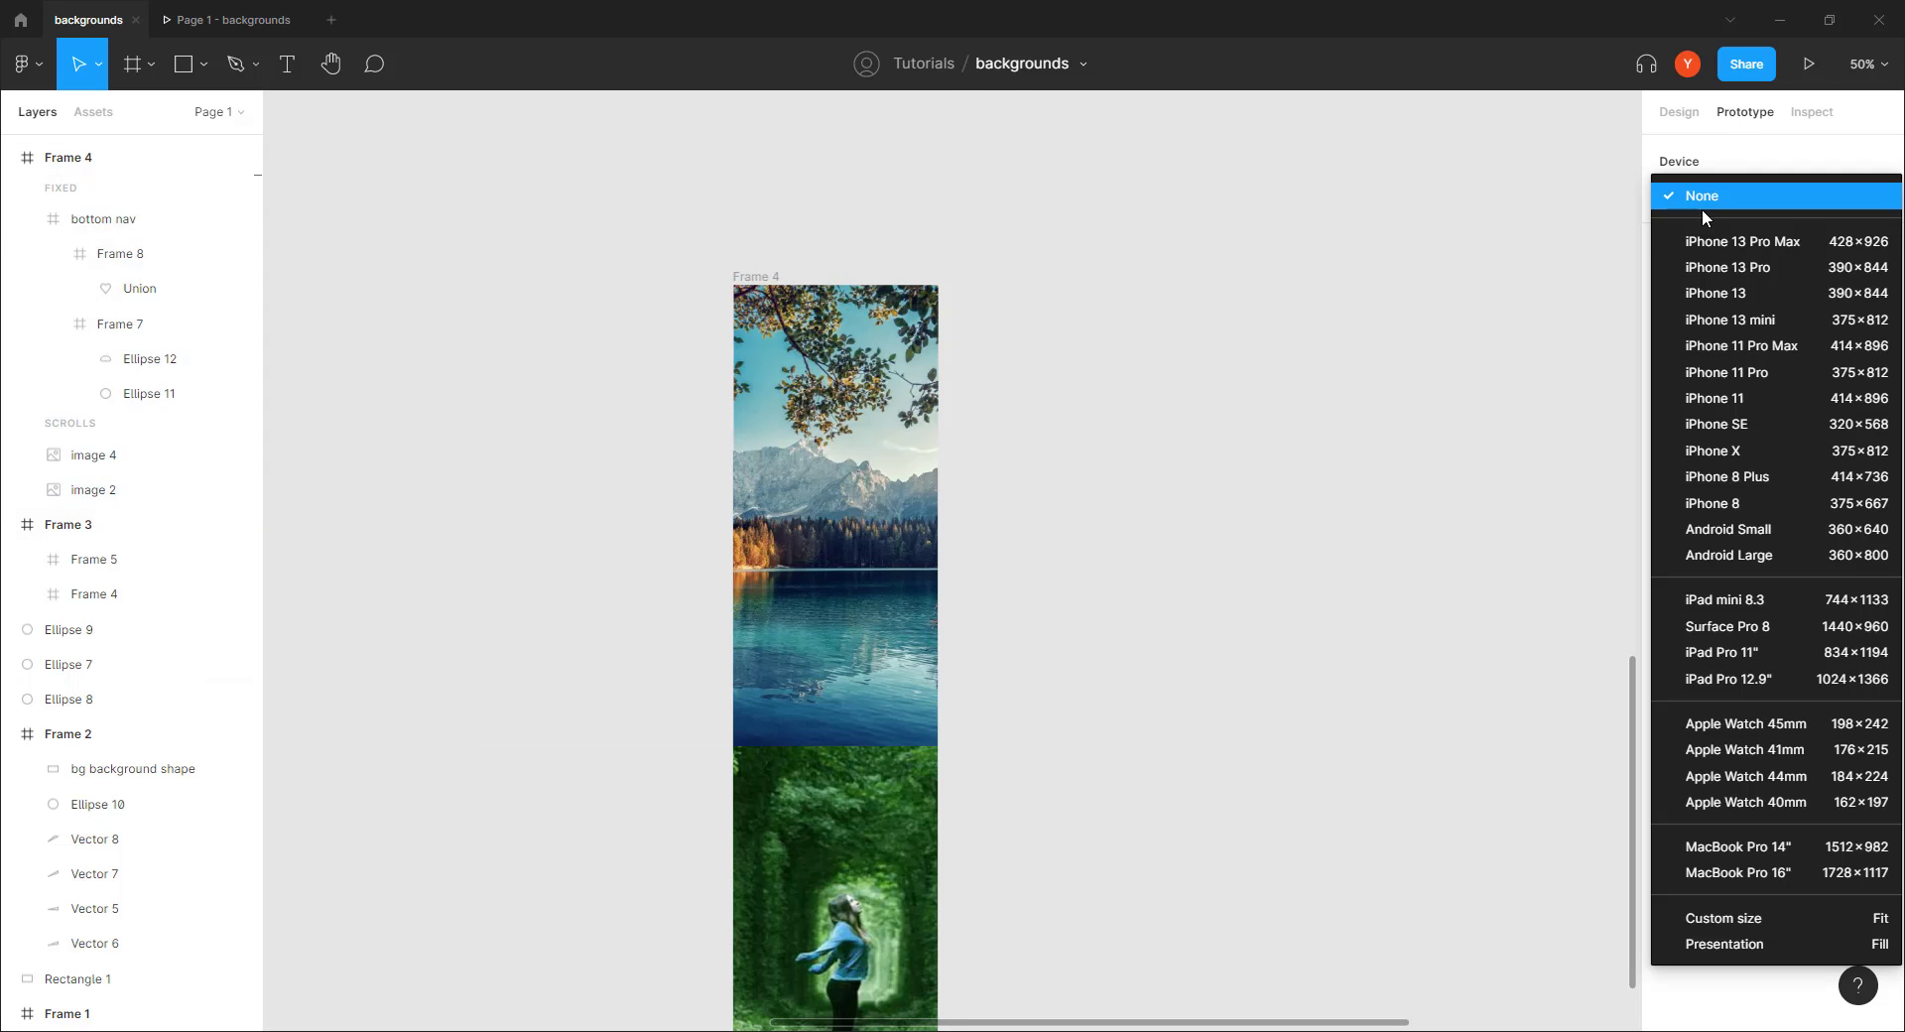
{"action": "left_click", "coordinate": [1726, 372]}
Test scrolling the photo background up and down behind the fixed bottom nav in the phone prototype preview
{"action": "left_click", "coordinate": [223, 19]}
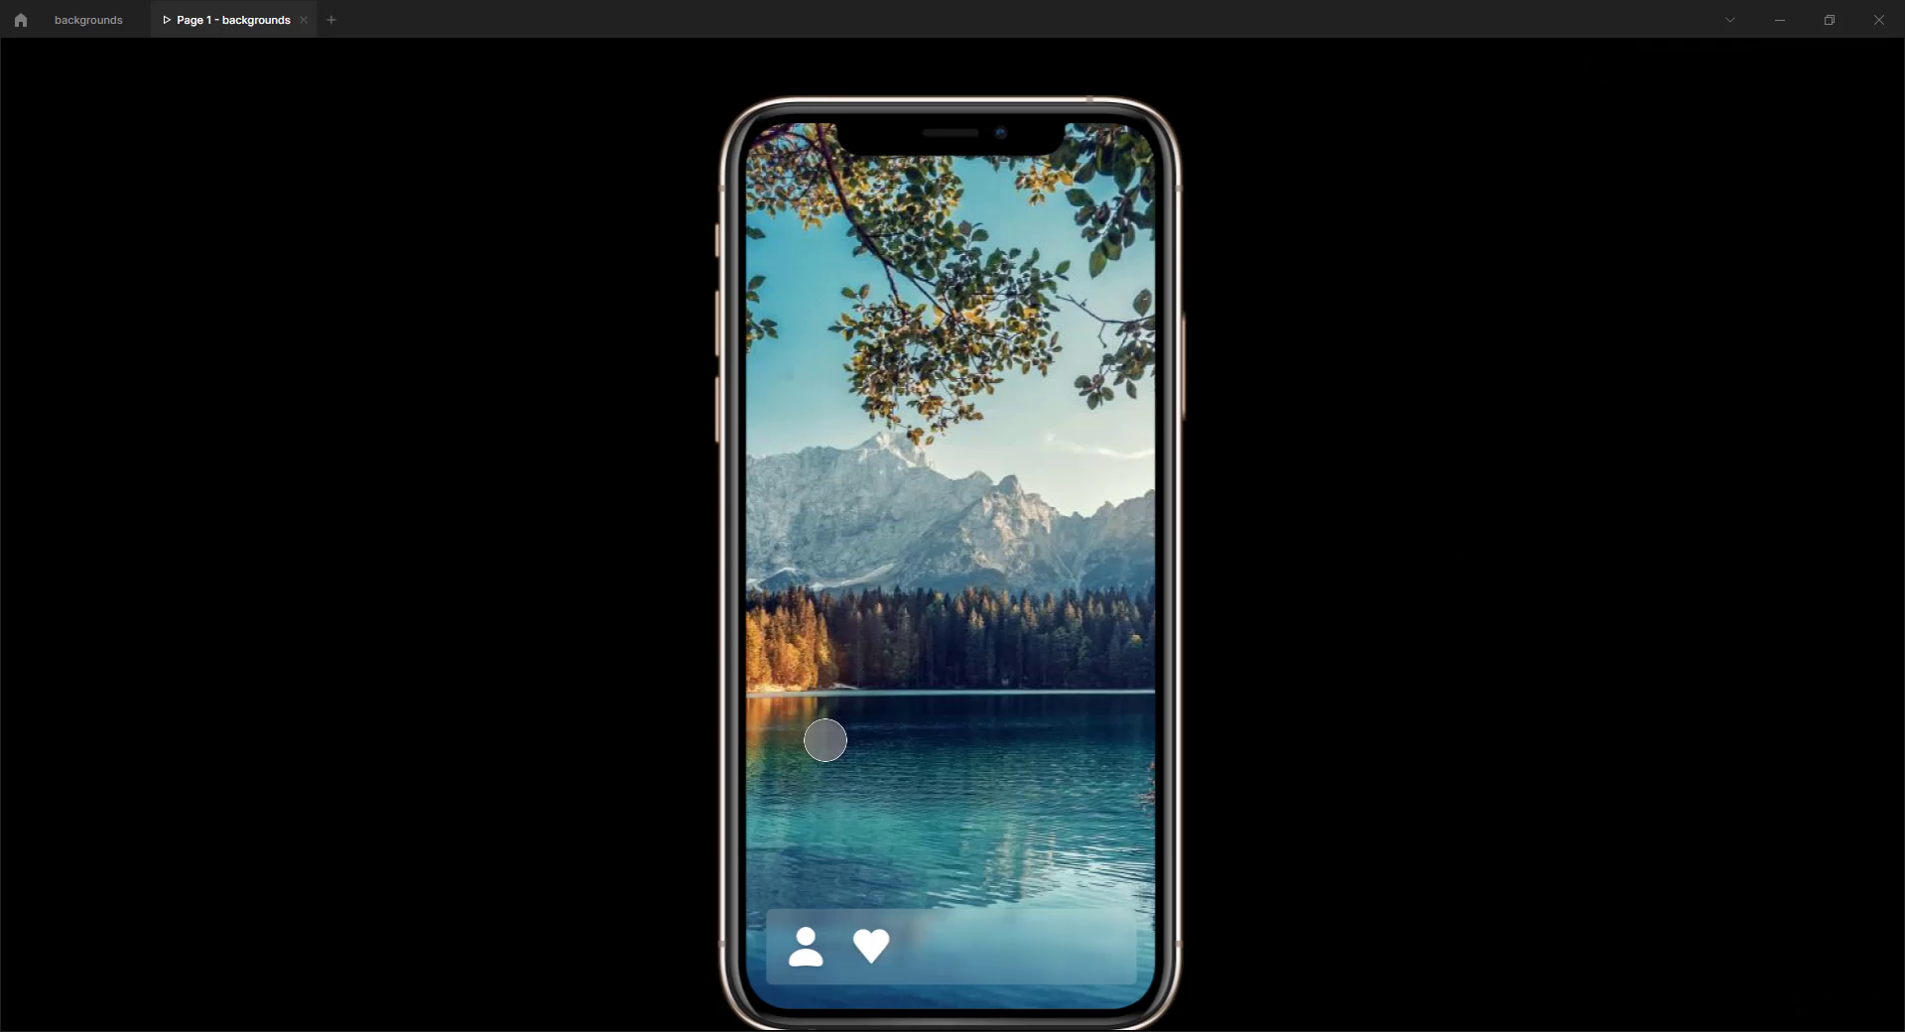
{"action": "scroll", "coordinate": [831, 505], "scroll_direction": "down", "scroll_amount": 4}
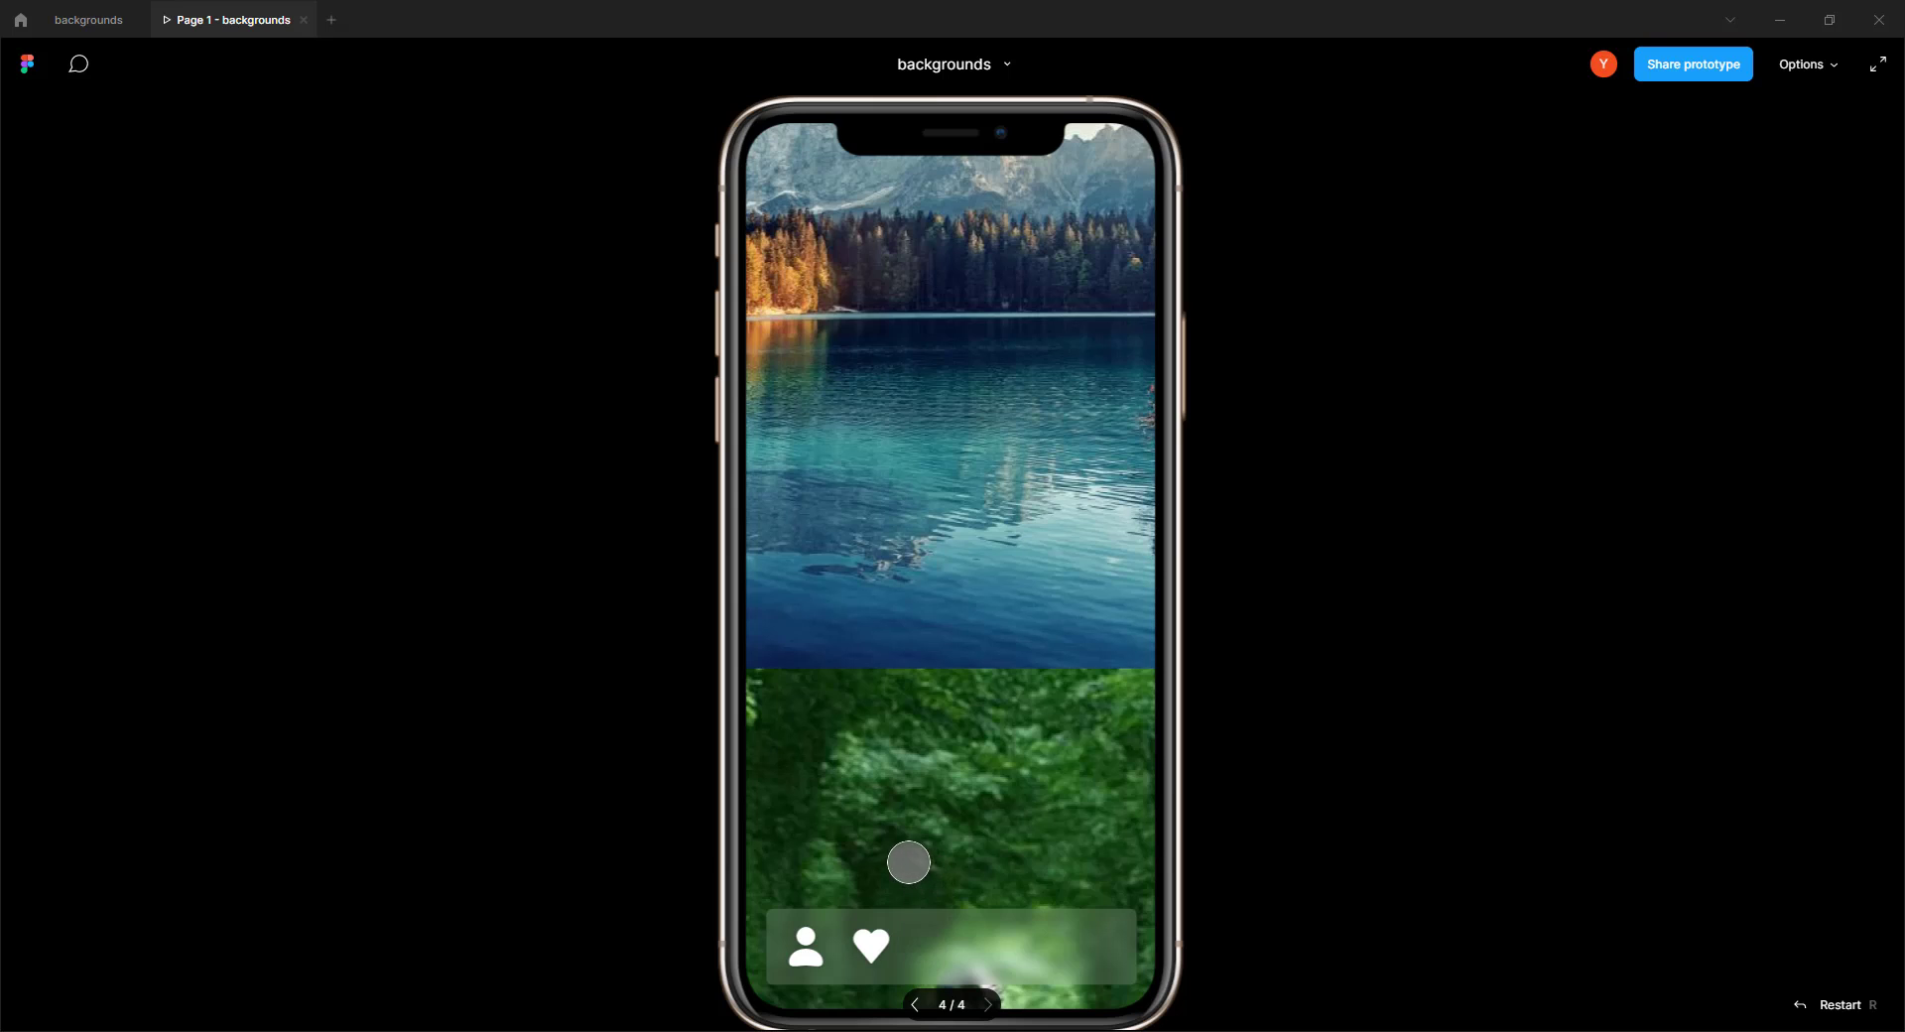
{"action": "left_click_drag", "start_coordinate": [908, 862], "coordinate": [917, 776]}
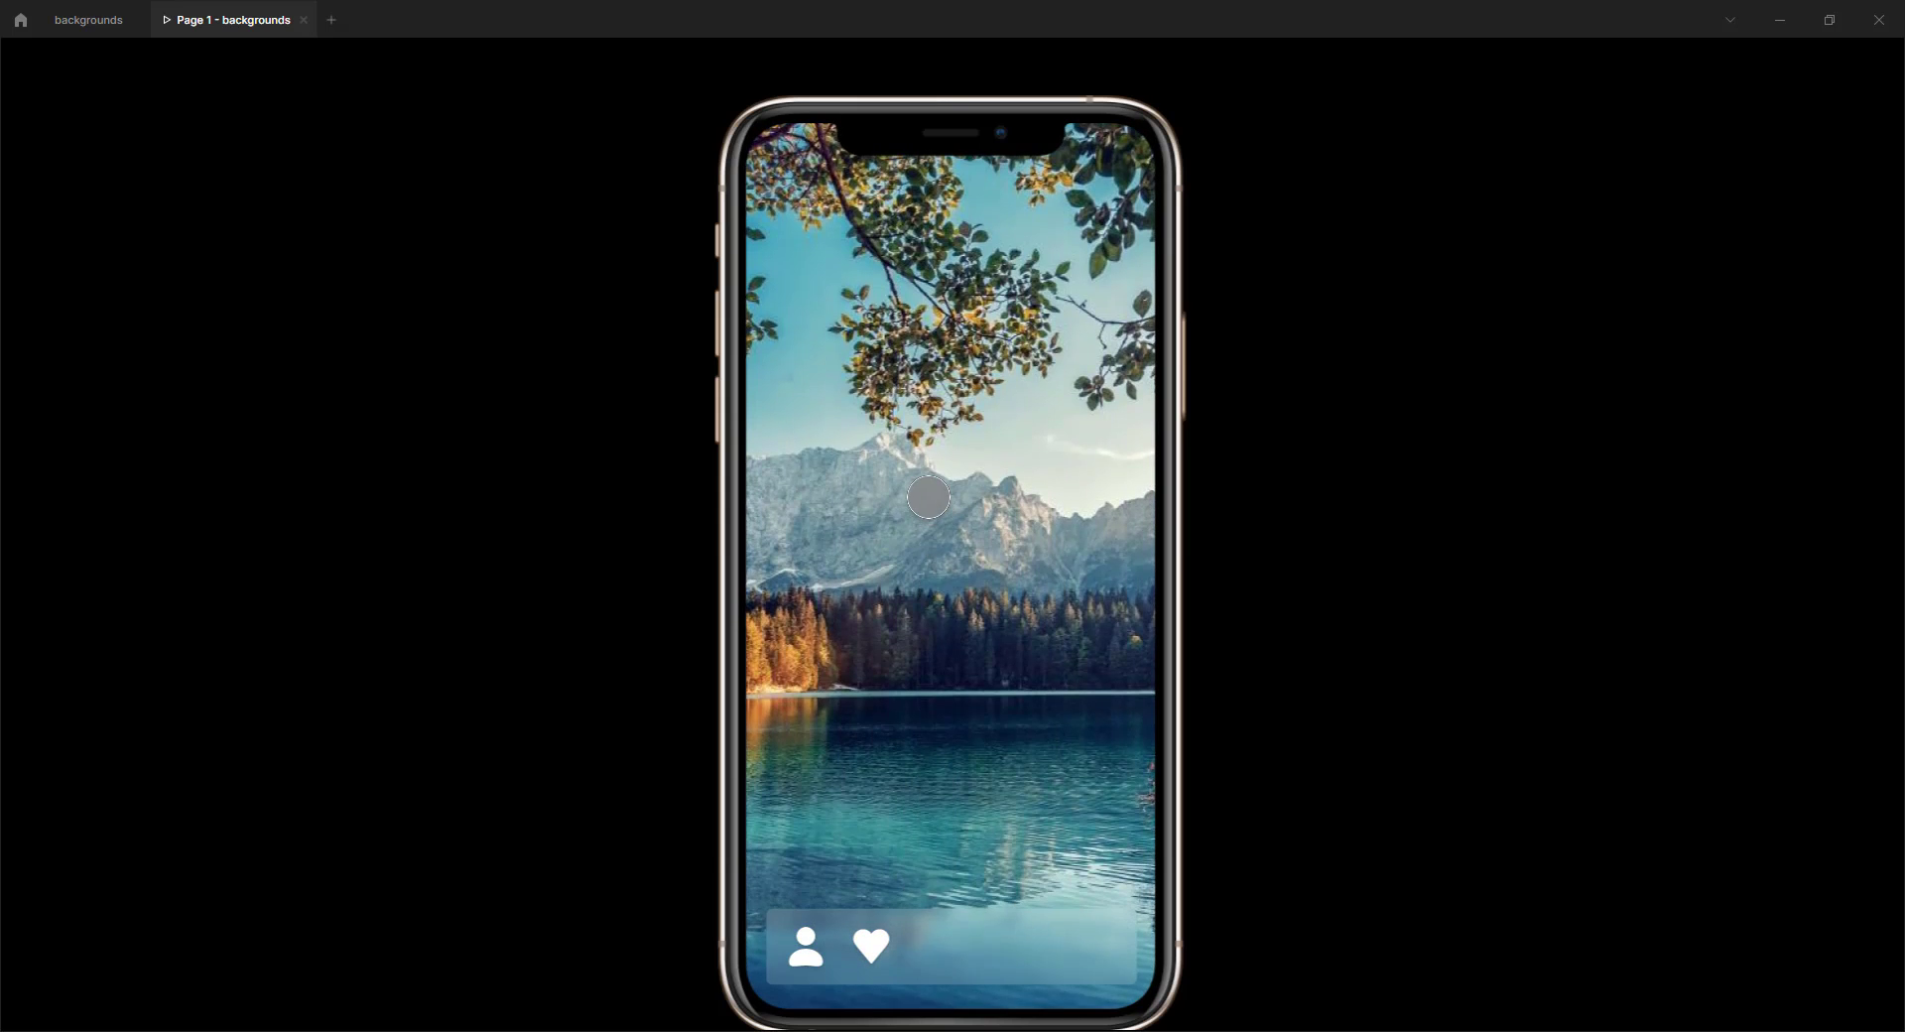
{"action": "left_click_drag", "start_coordinate": [928, 497], "coordinate": [938, 670]}
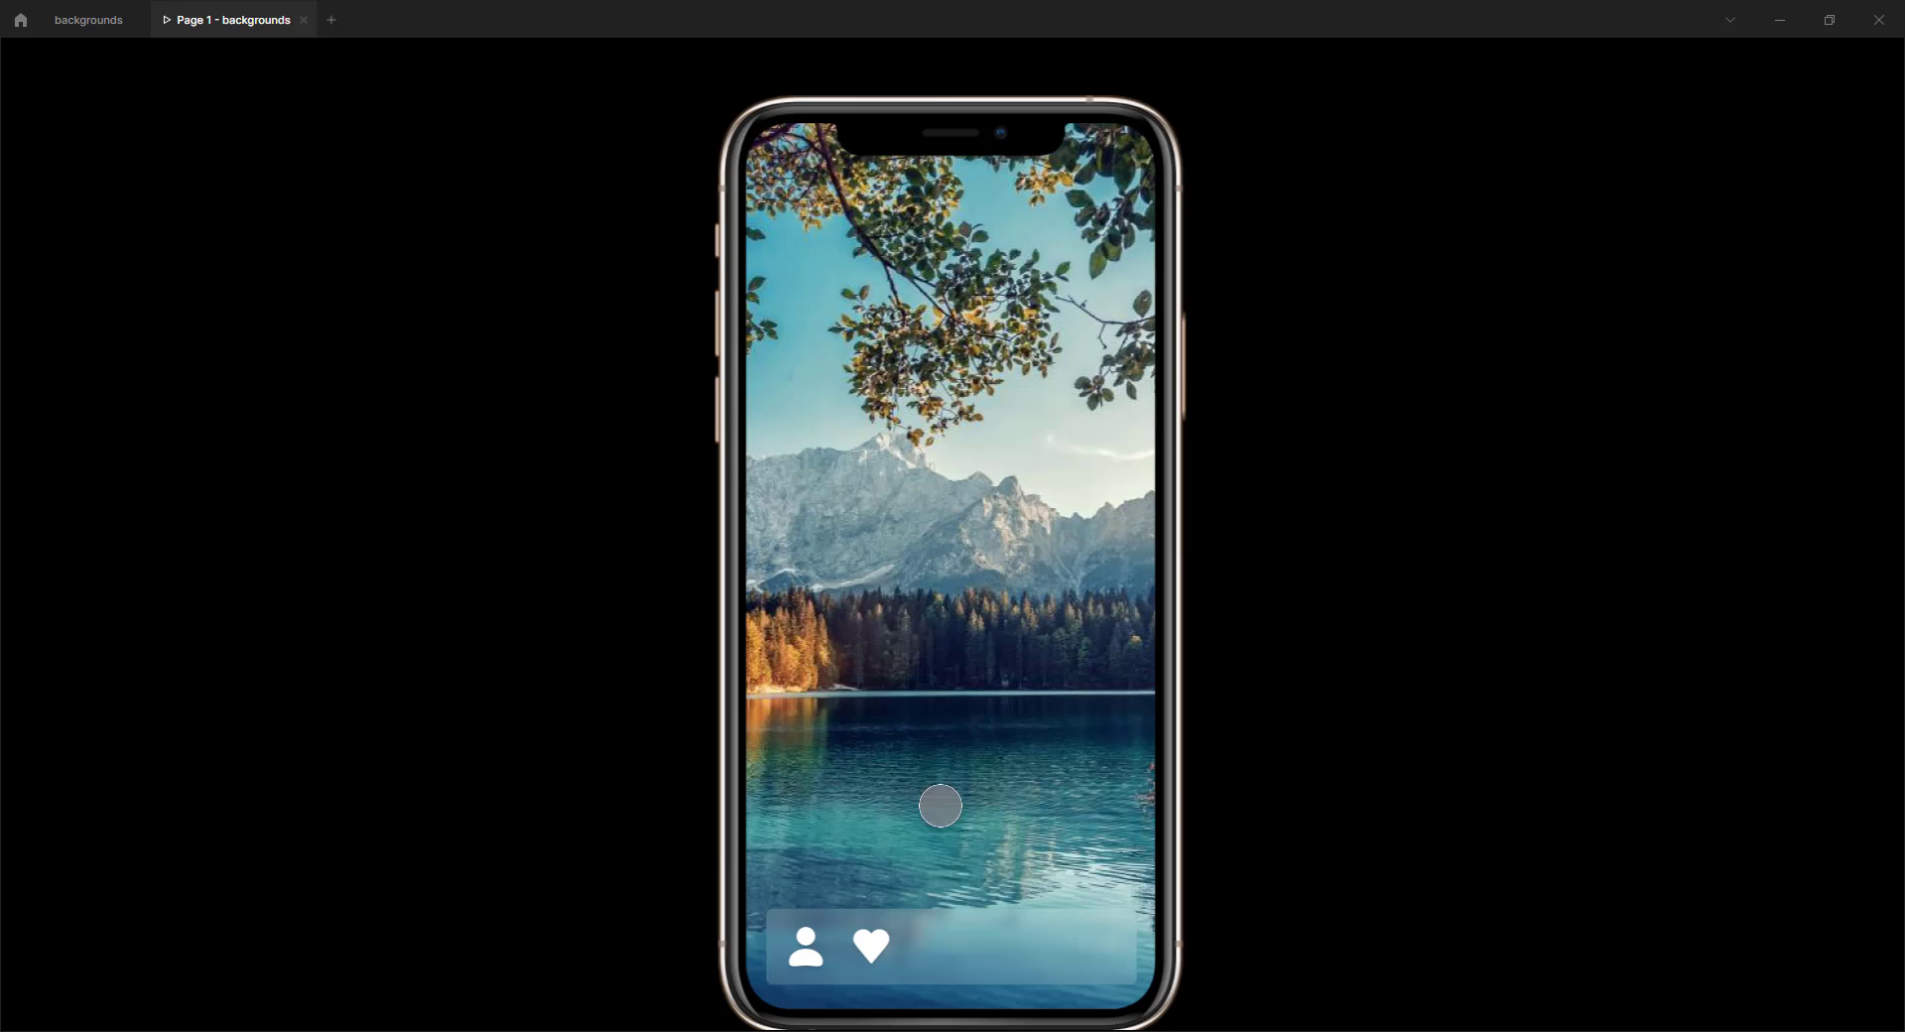
{"action": "left_click_drag", "start_coordinate": [941, 806], "coordinate": [931, 676]}
{"action": "mouse_move", "coordinate": [902, 769]}
{"action": "left_mouse_down"}
{"action": "mouse_move", "coordinate": [910, 527]}
{"action": "mouse_move", "coordinate": [917, 749]}
{"action": "left_mouse_up"}
{"action": "left_click_drag", "start_coordinate": [918, 539], "coordinate": [917, 696]}
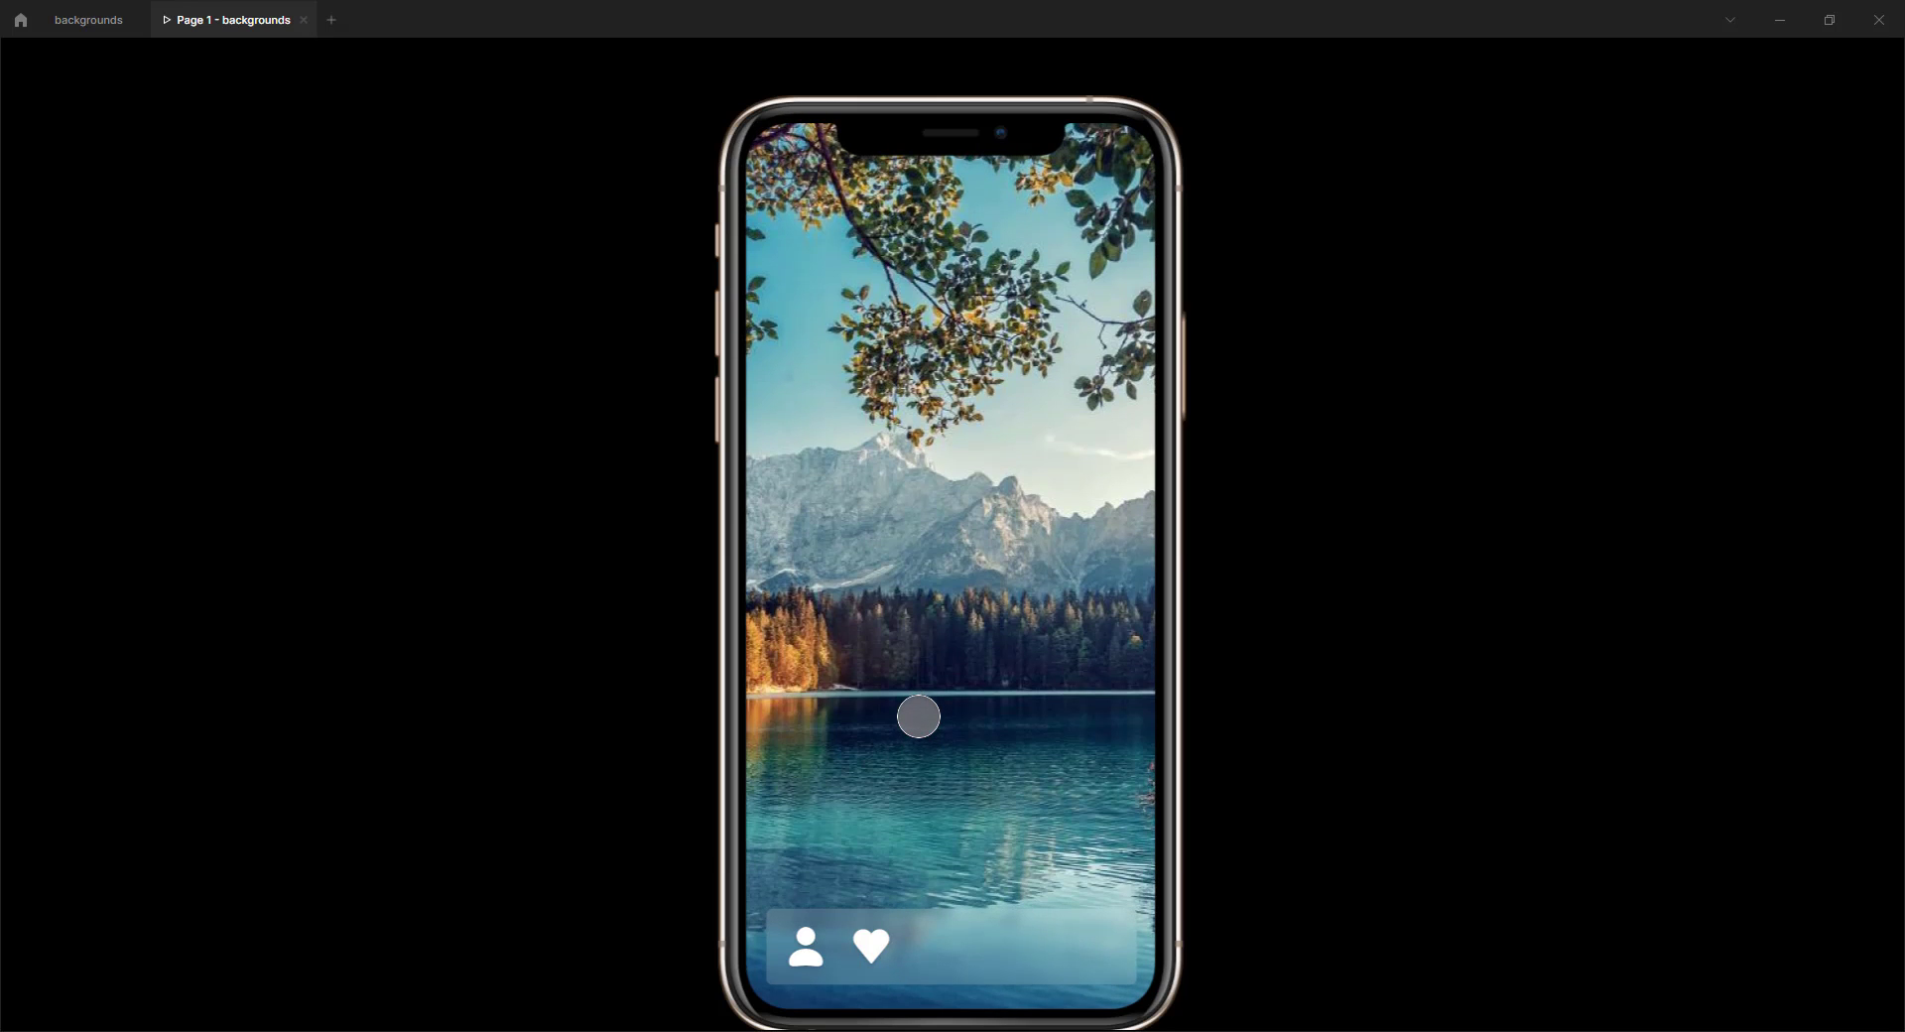
Return to the design file and look over the photo mobile frame, the solid-colour mobile frame and the two blurred gradient frames
{"action": "left_click", "coordinate": [84, 20]}
{"action": "left_click_drag", "start_coordinate": [562, 607], "coordinate": [754, 509]}
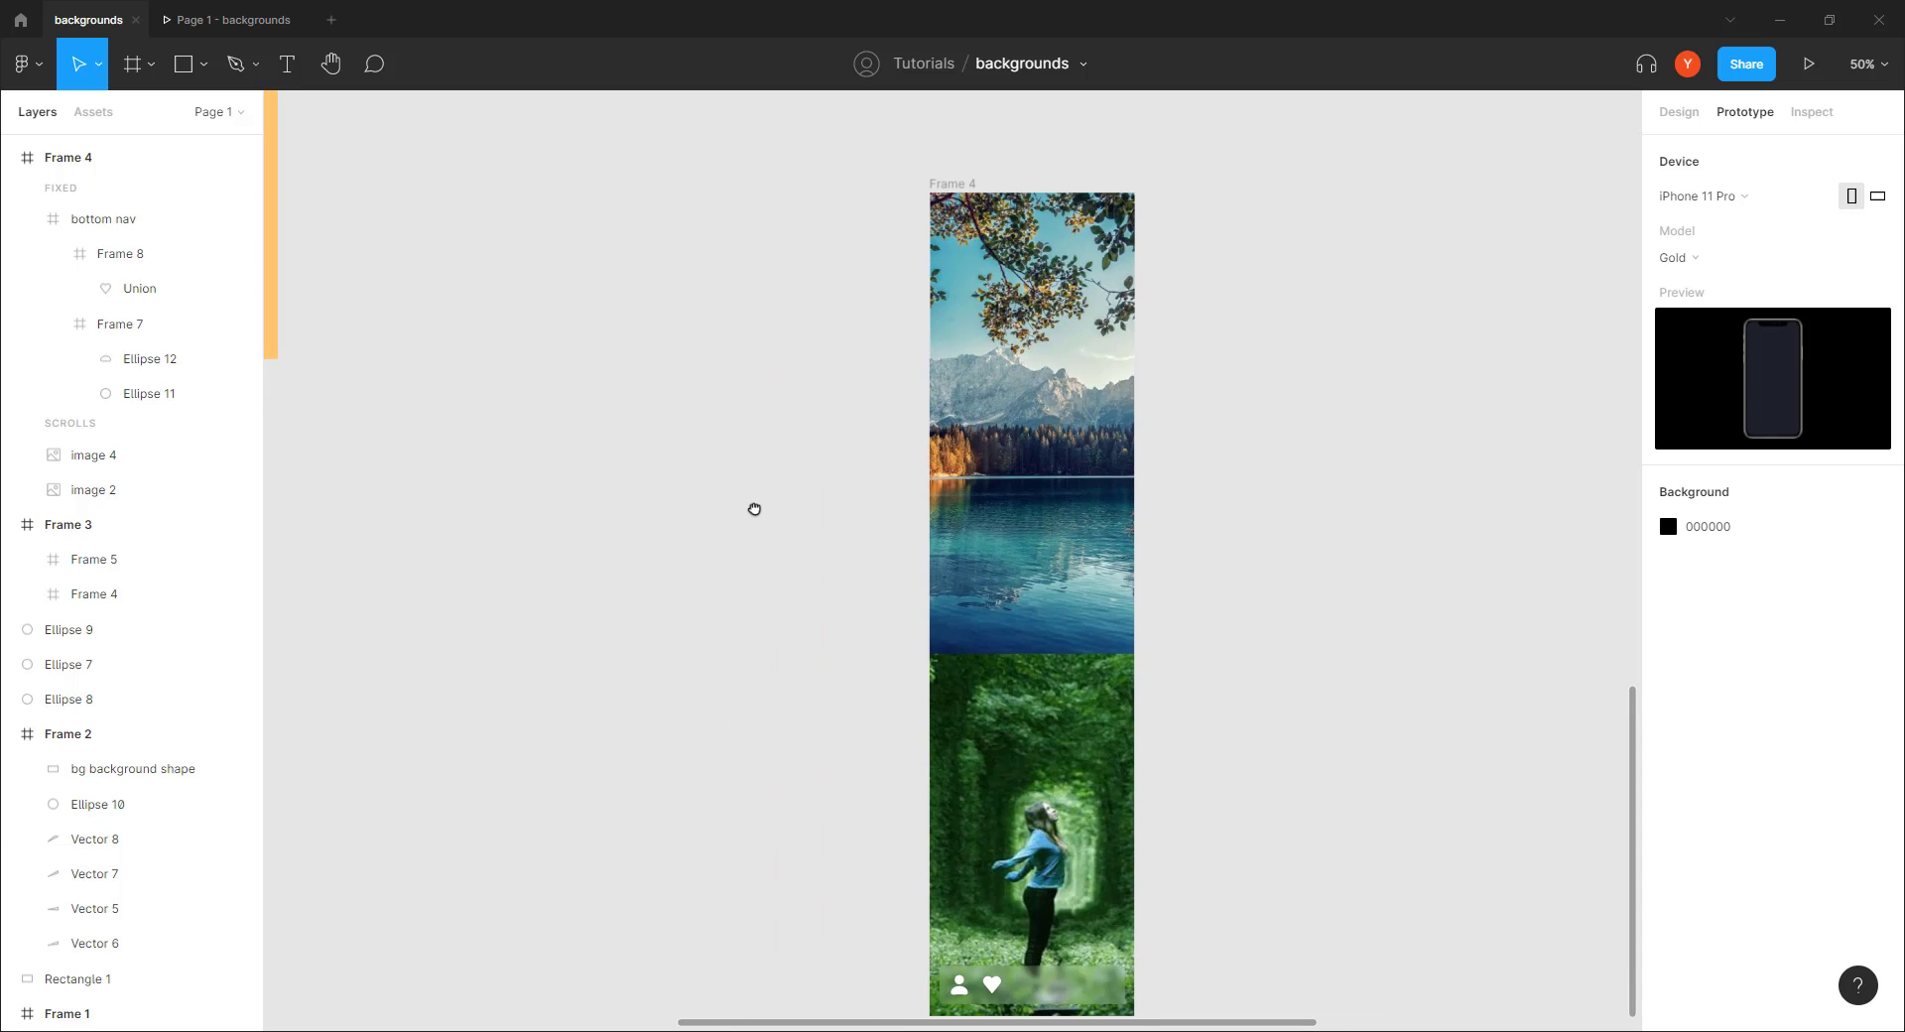
{"action": "key", "text": "minus"}
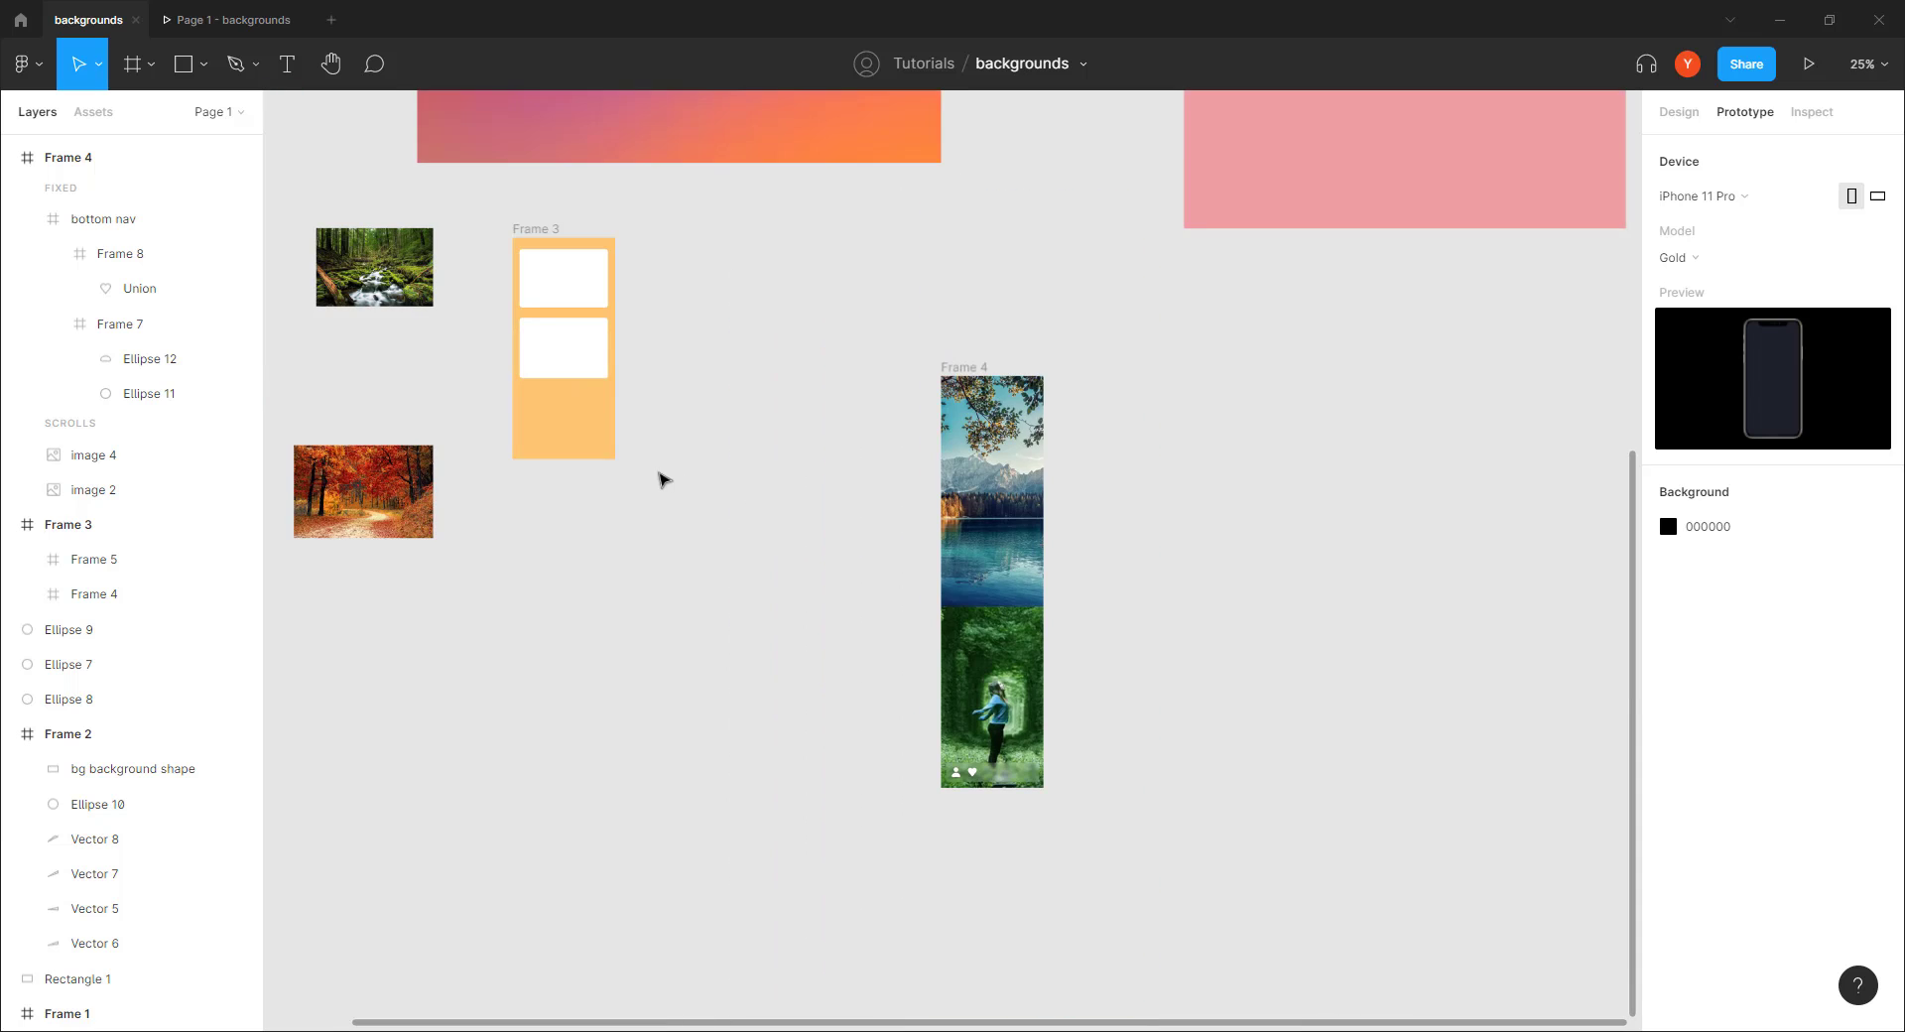
{"action": "left_click_drag", "start_coordinate": [662, 480], "coordinate": [965, 668]}
{"action": "left_click_drag", "start_coordinate": [545, 353], "coordinate": [574, 511]}
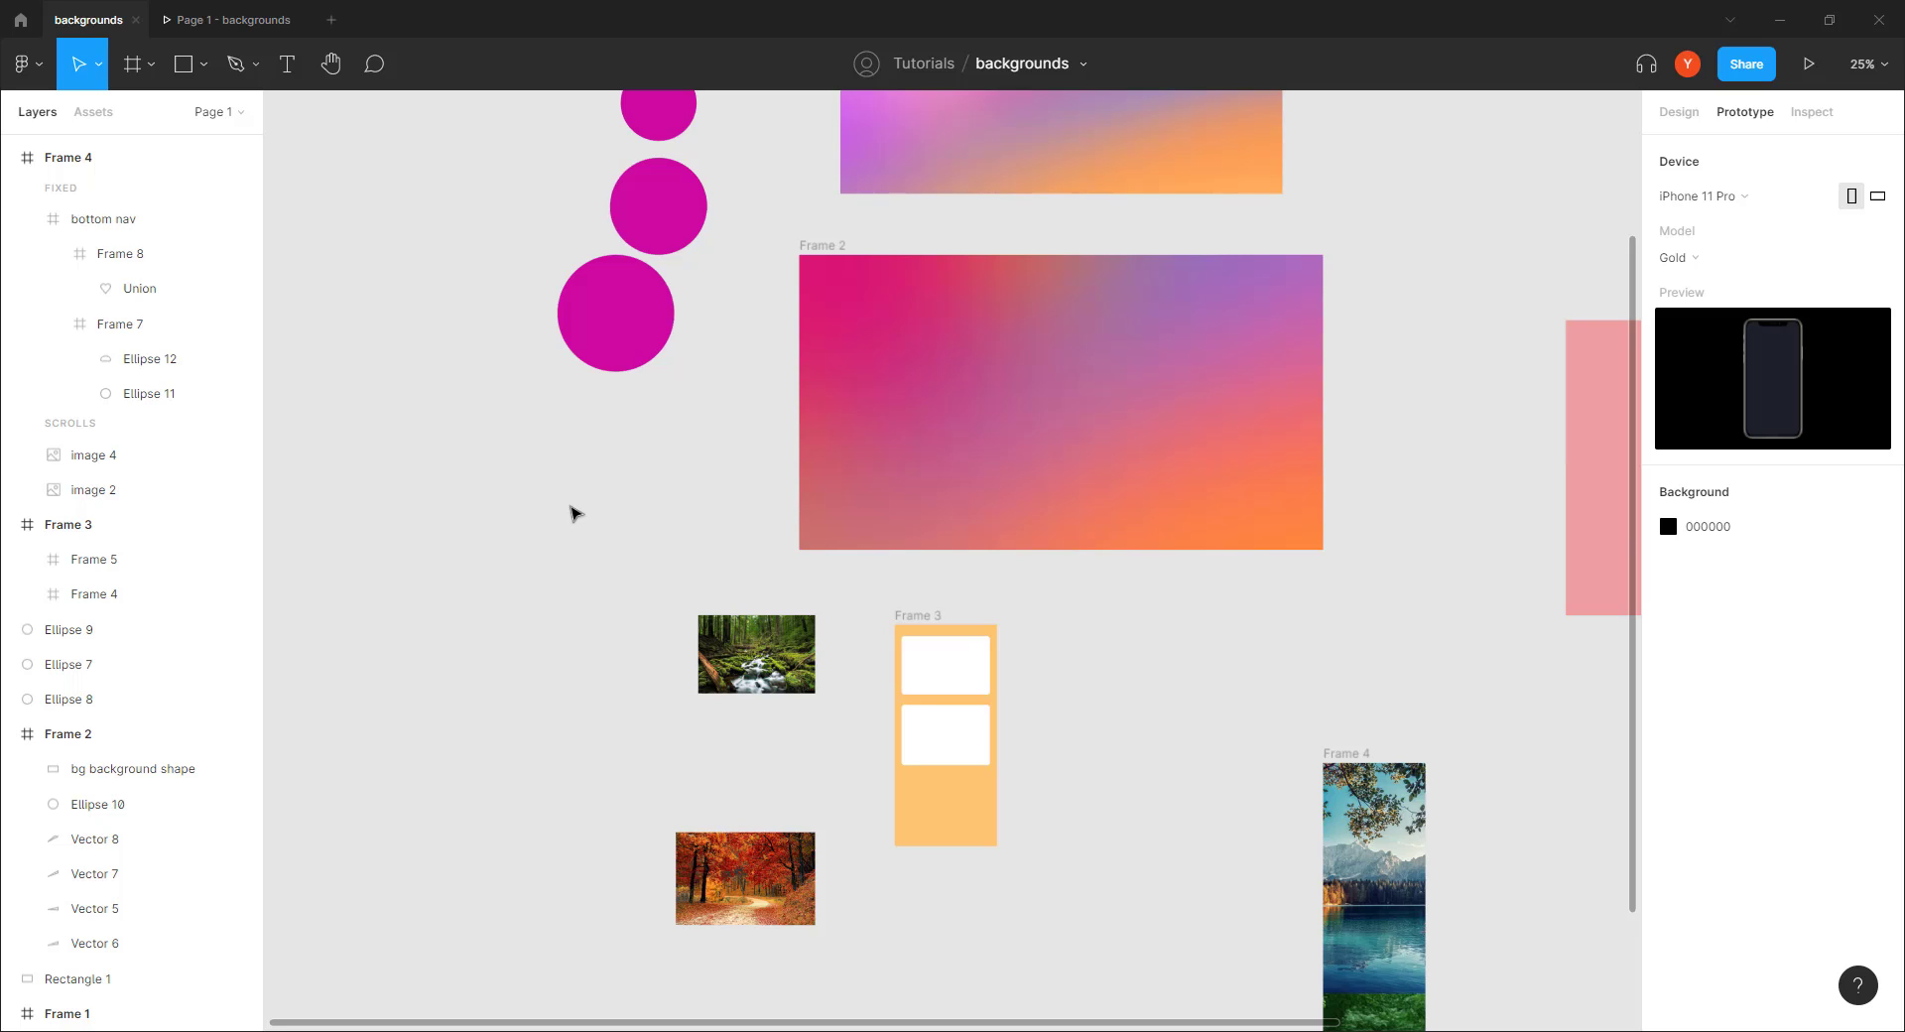
{"action": "left_click_drag", "start_coordinate": [1200, 578], "coordinate": [1026, 777]}
{"action": "left_click", "coordinate": [702, 603]}
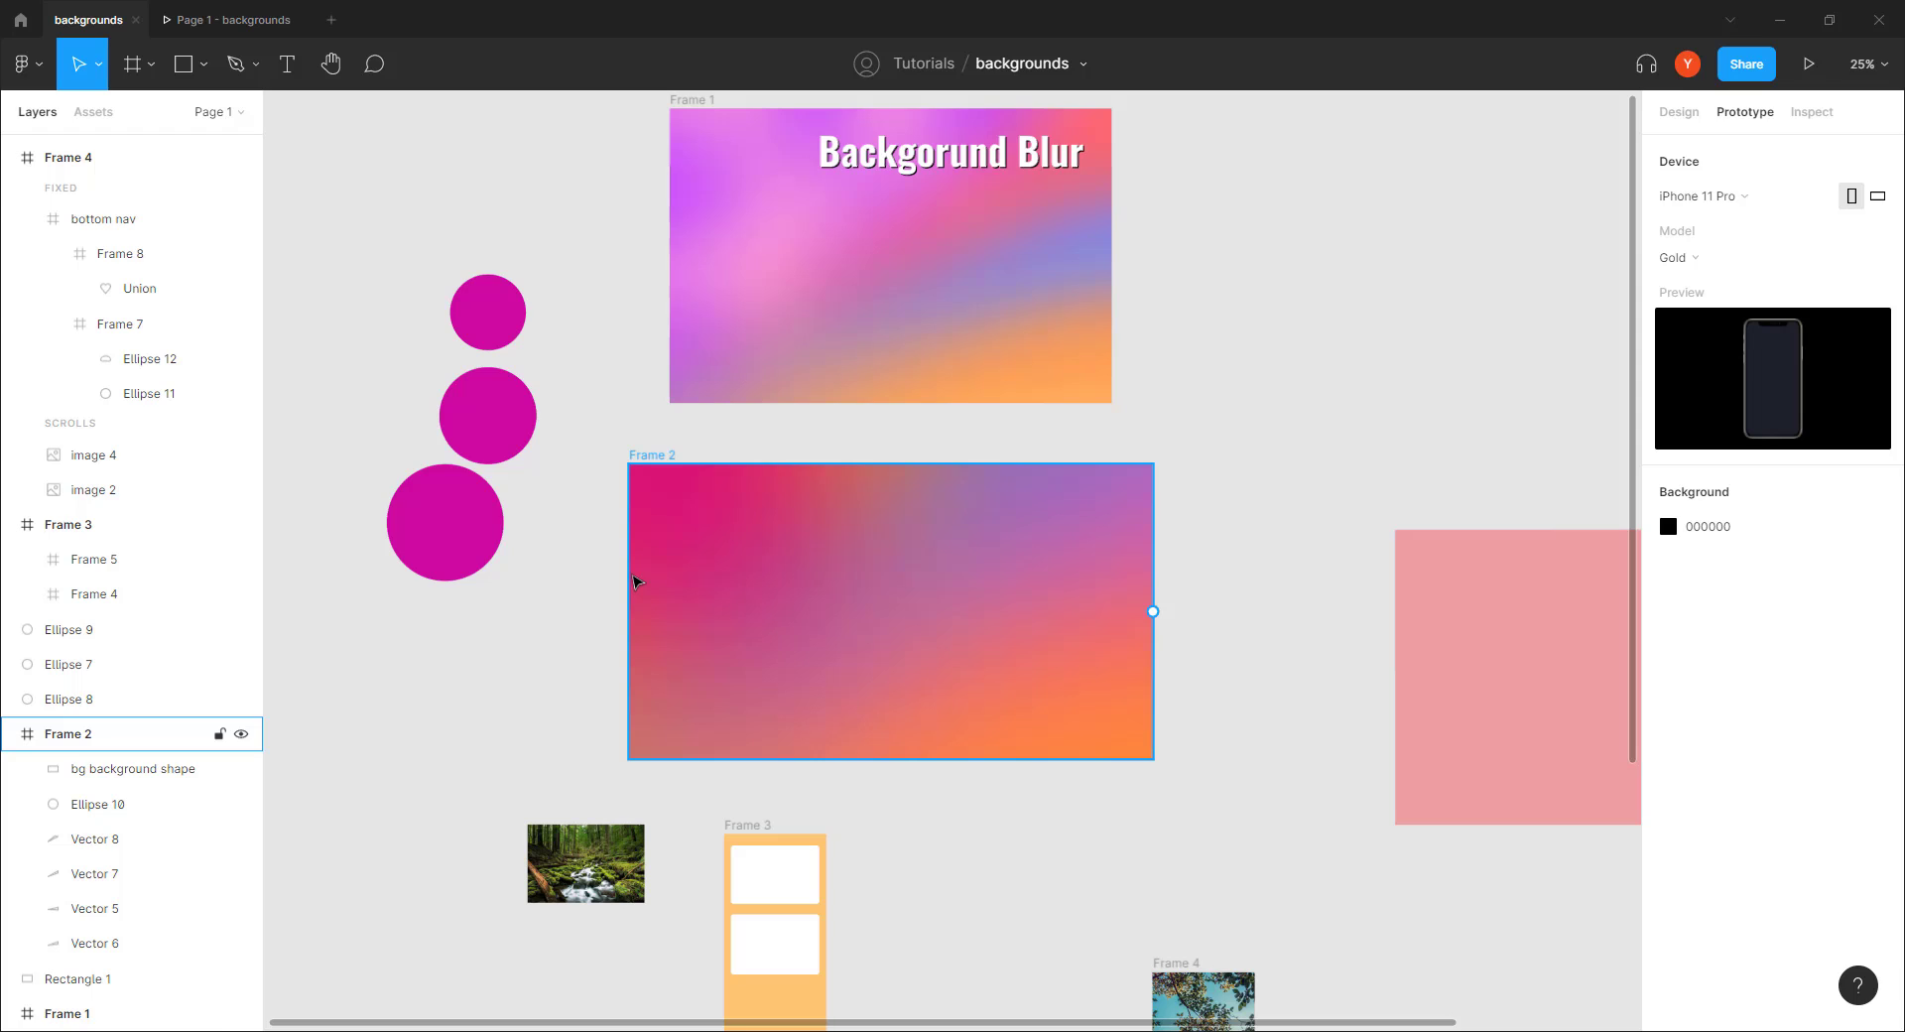
{"action": "left_click", "coordinate": [681, 305]}
{"action": "left_click", "coordinate": [1340, 294]}
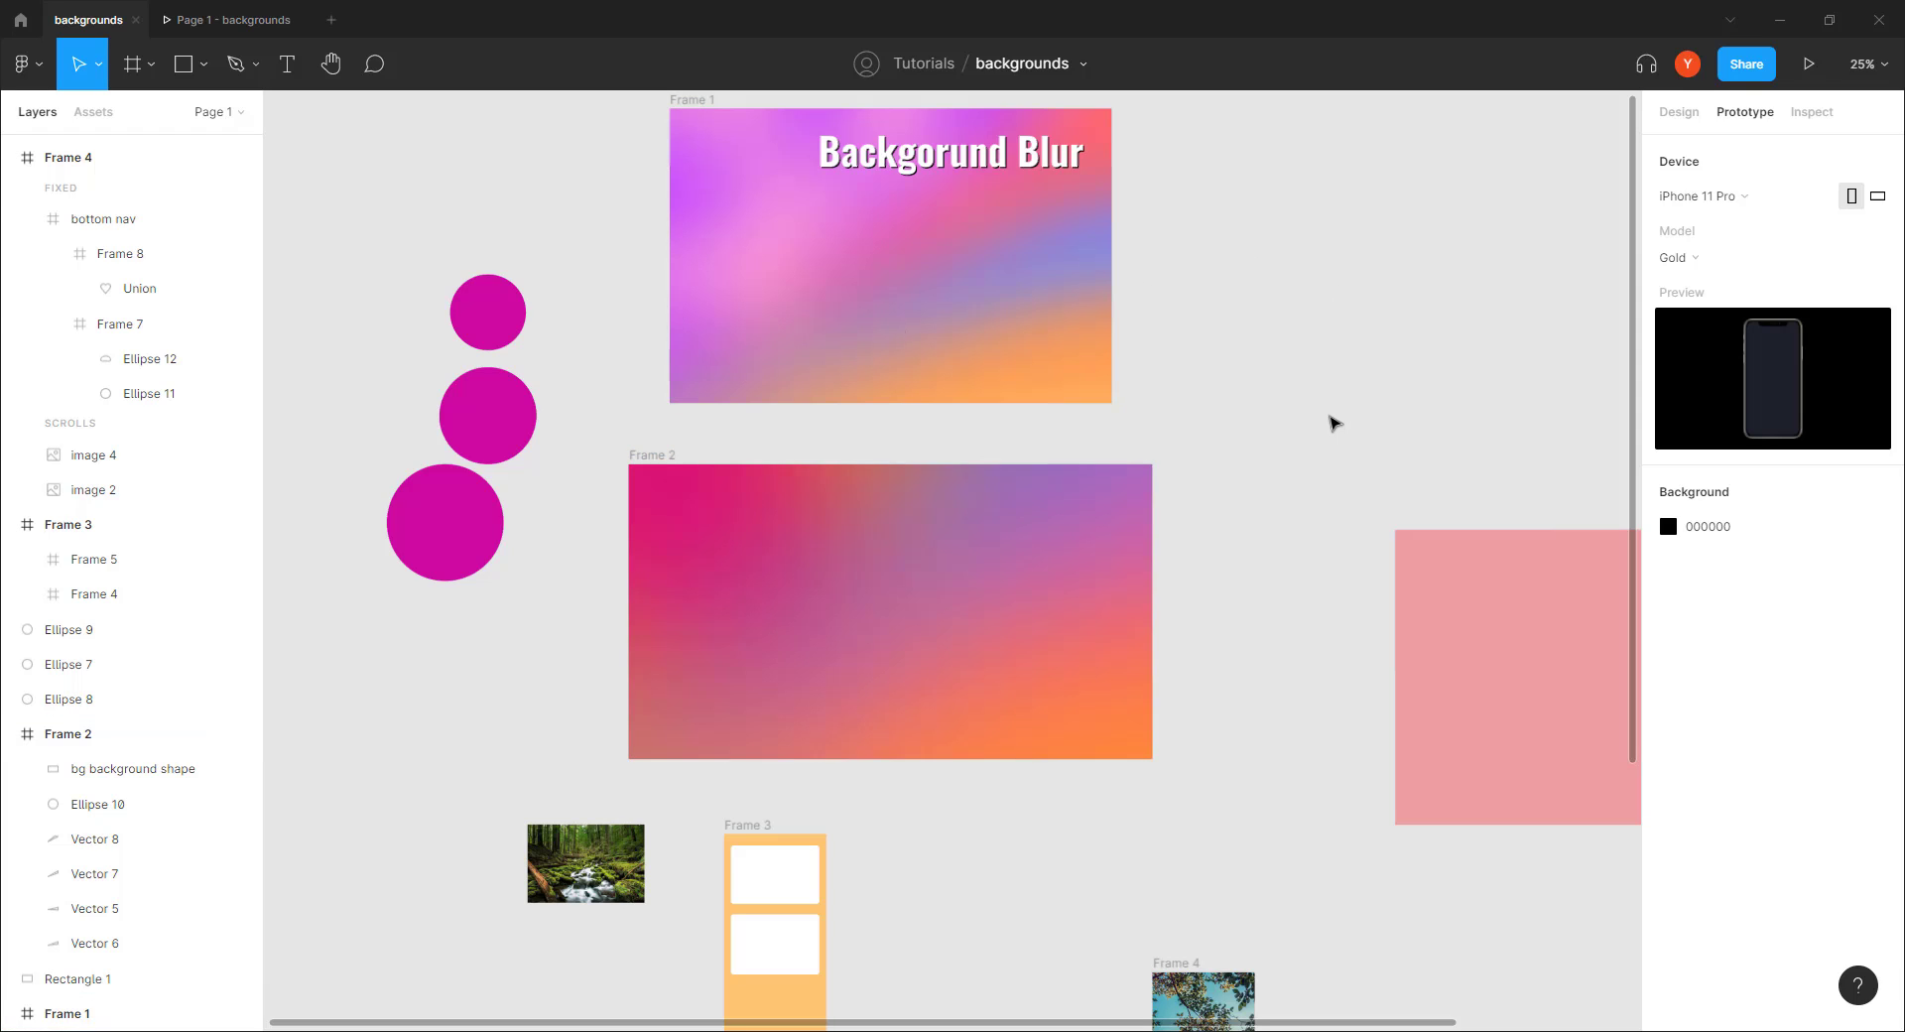